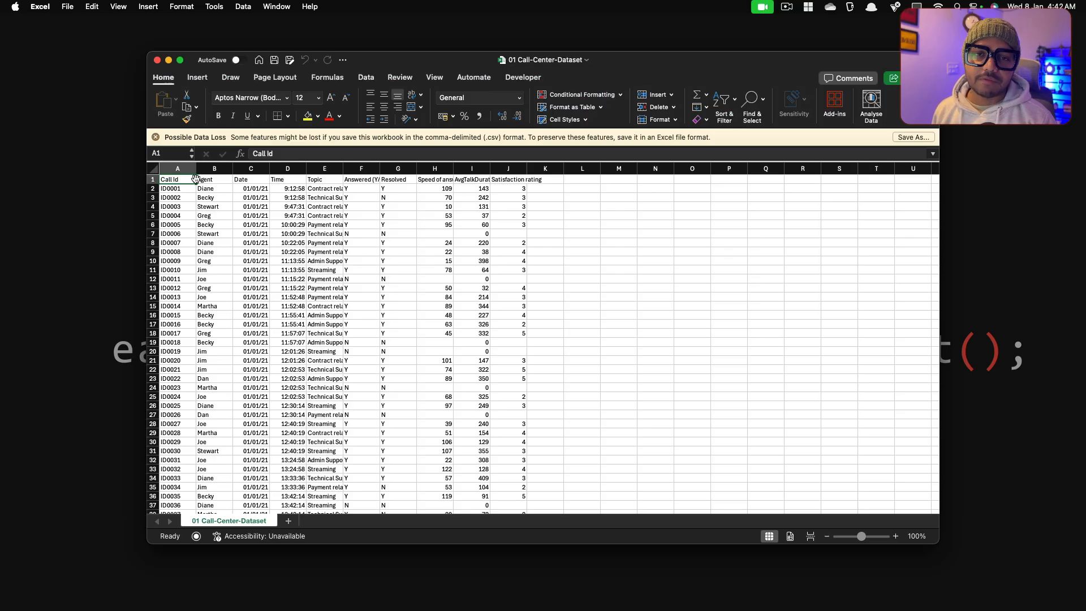
Step: Dismiss the data-loss notice and enlarge the worksheet to 199% zoom in a full-screen window
click(156, 137)
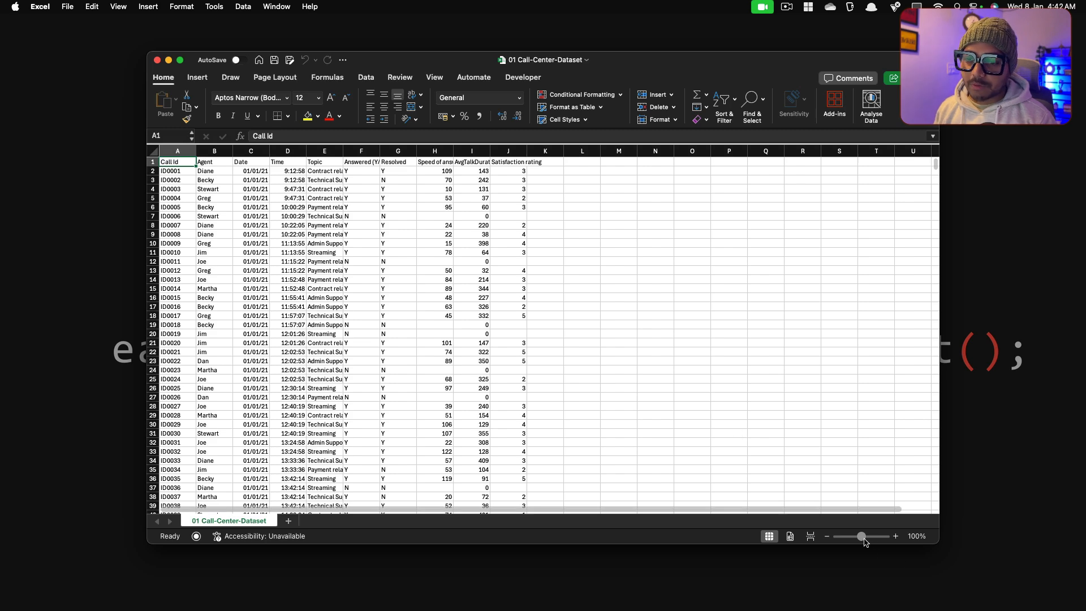
drag(862, 538, 870, 537)
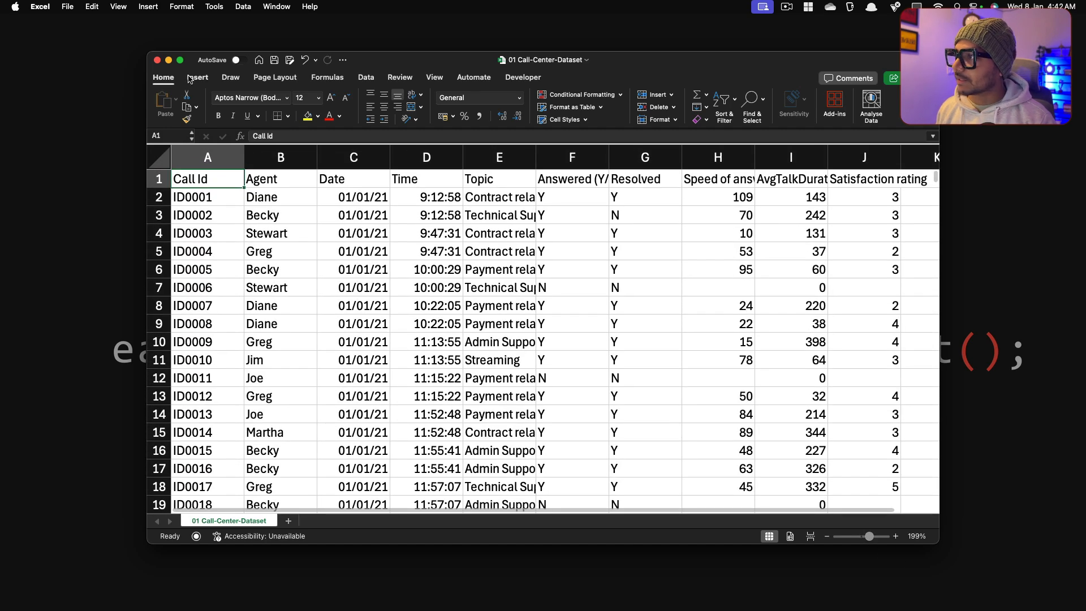
click(180, 60)
Step: Review the Call Id, Agent and Date columns from their headers down to the last record
key(super+Down)
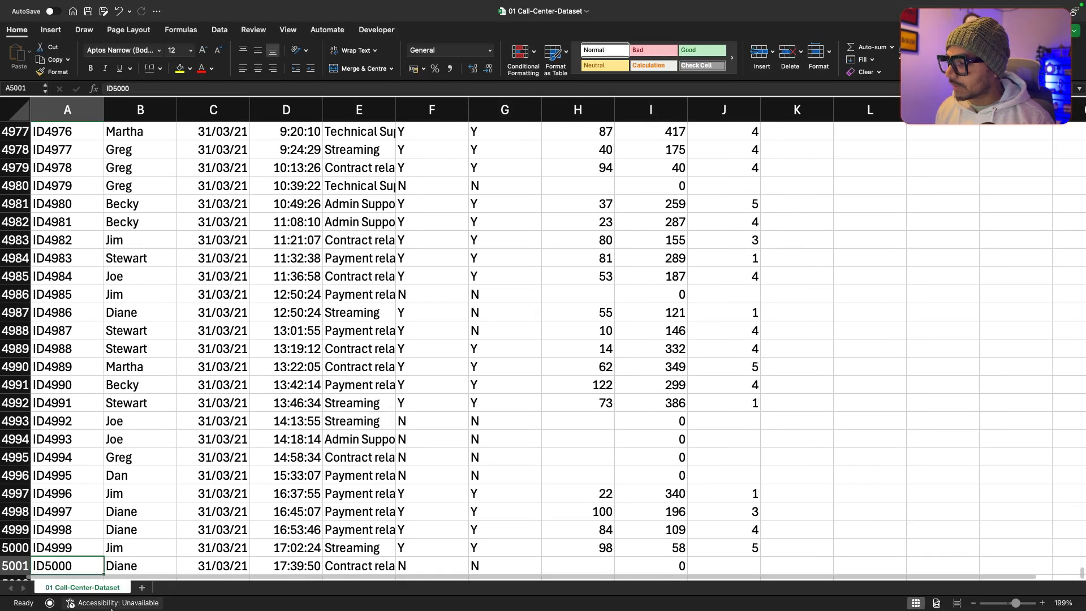
key(super+Up)
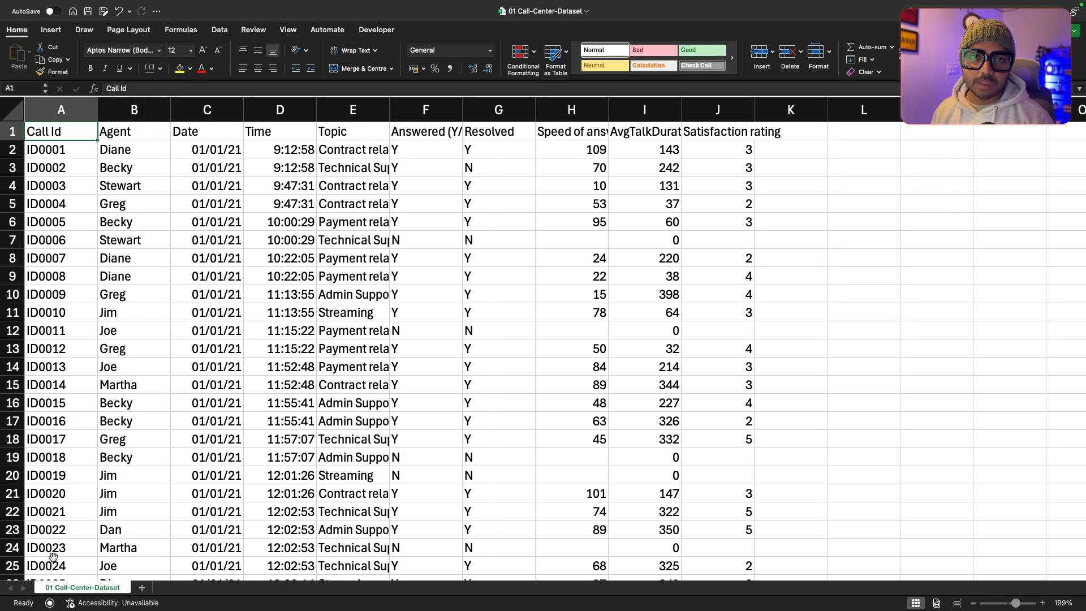
key(Right)
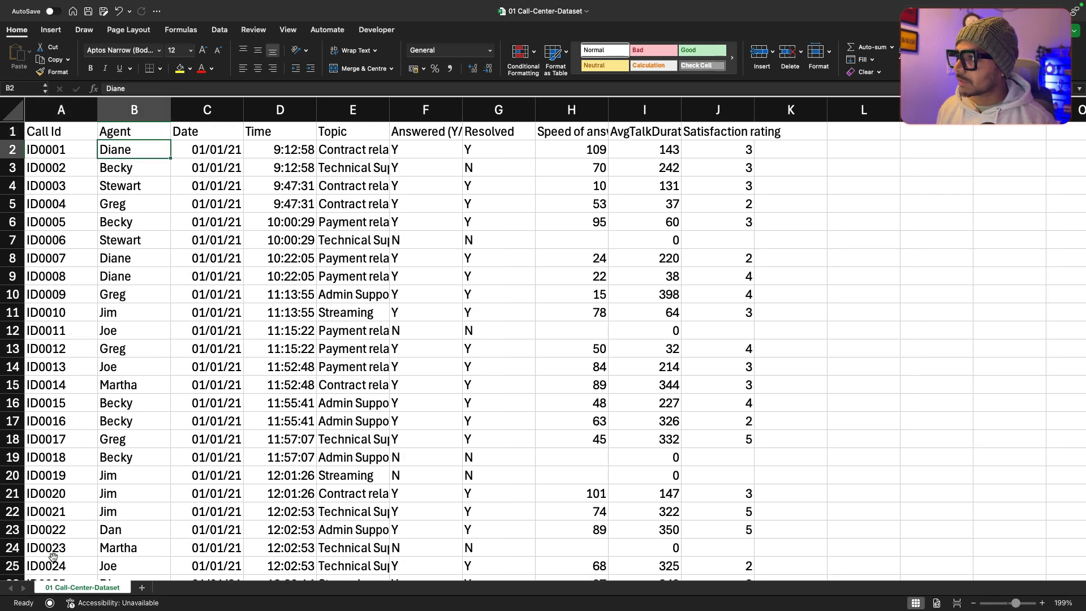
key(super+Down)
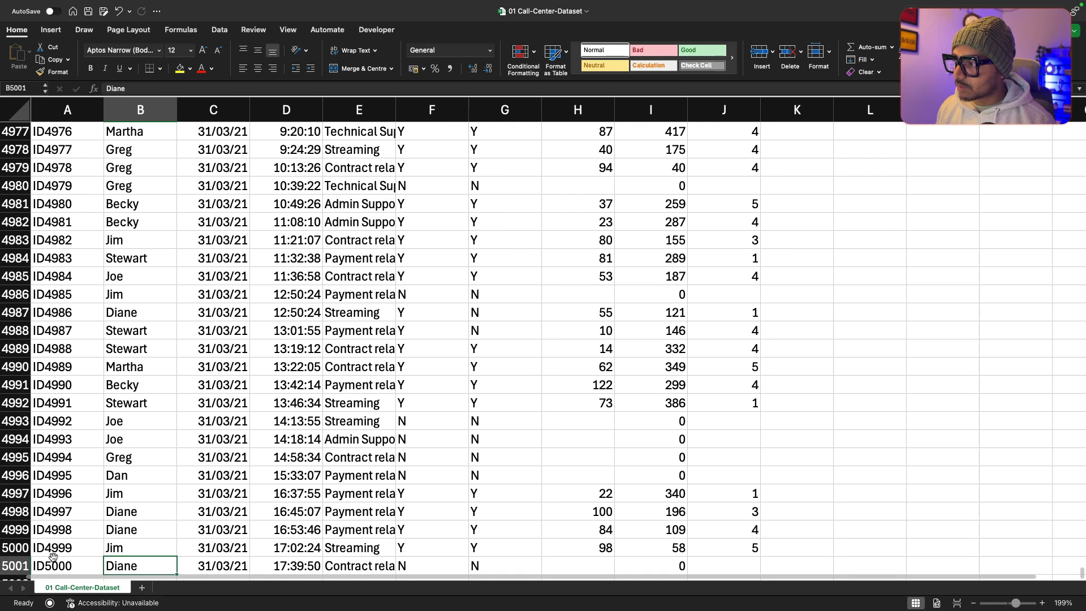
key(super+Up)
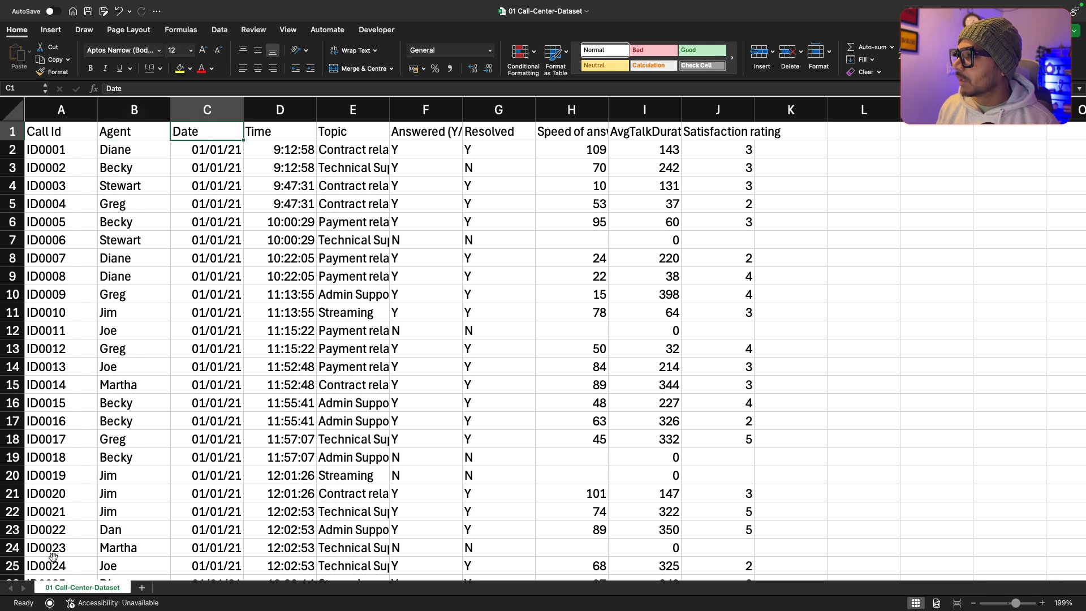
key(Down)
key(ctrl+Down)
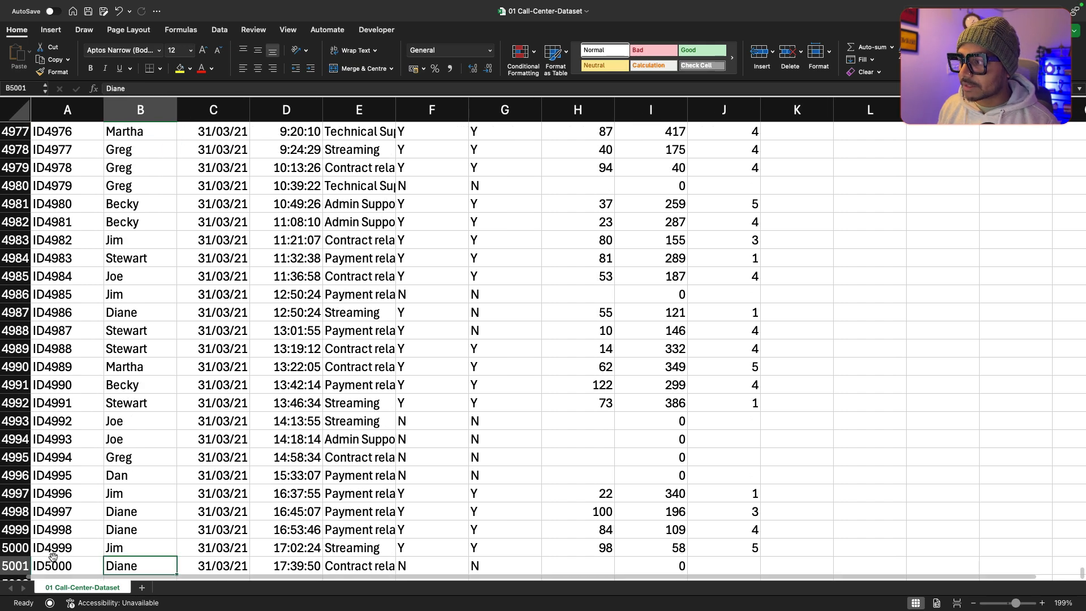
key(ctrl+Up)
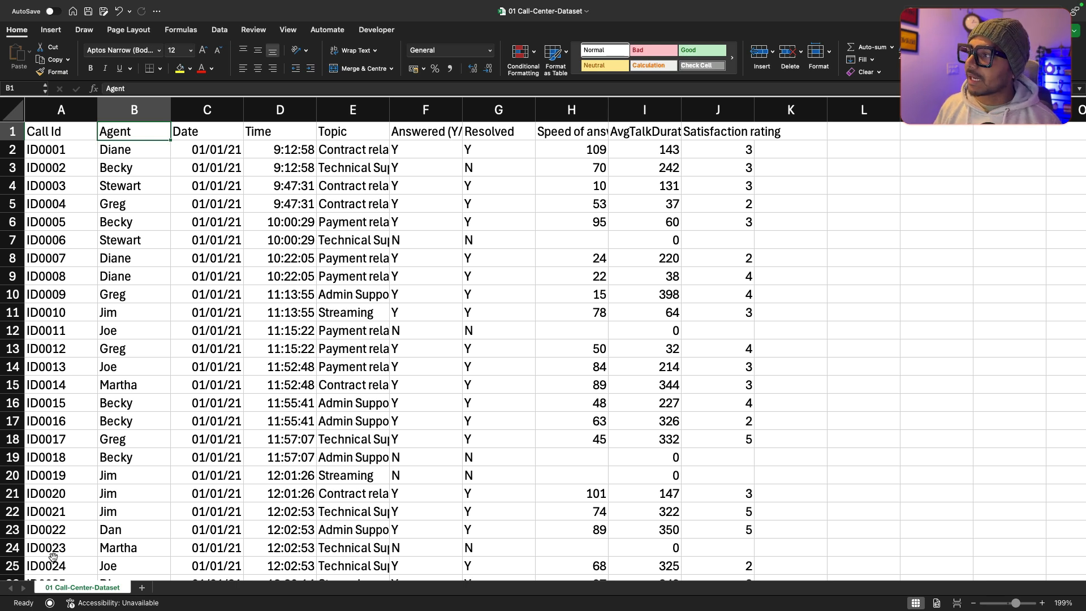
key(Right)
key(ctrl+Down)
key(ctrl+Up)
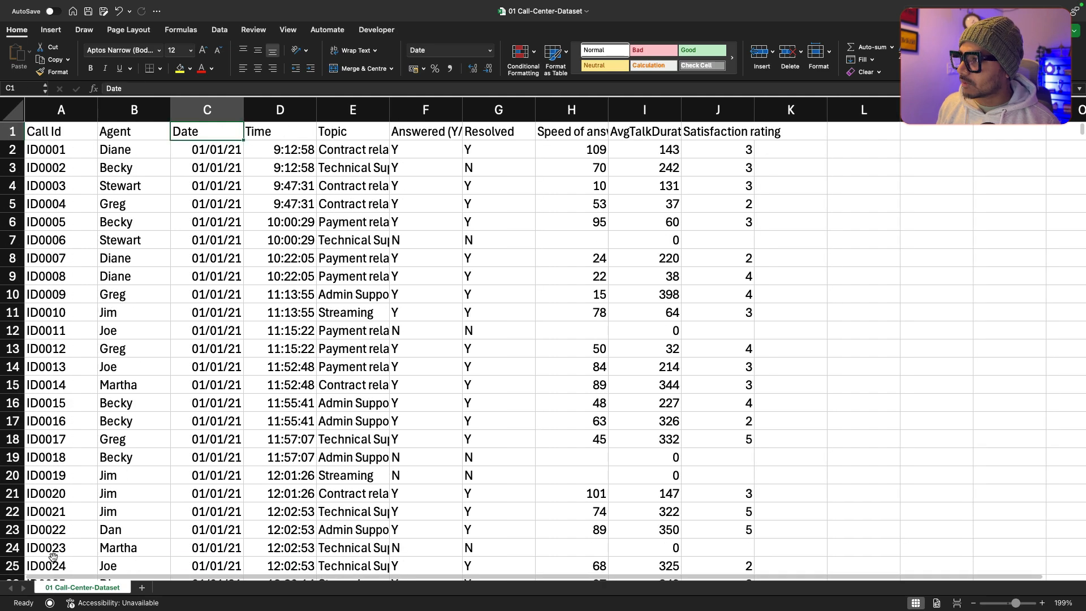
Step: Examine the first Date and Time entries and the Topic column down to its last record
key(Down)
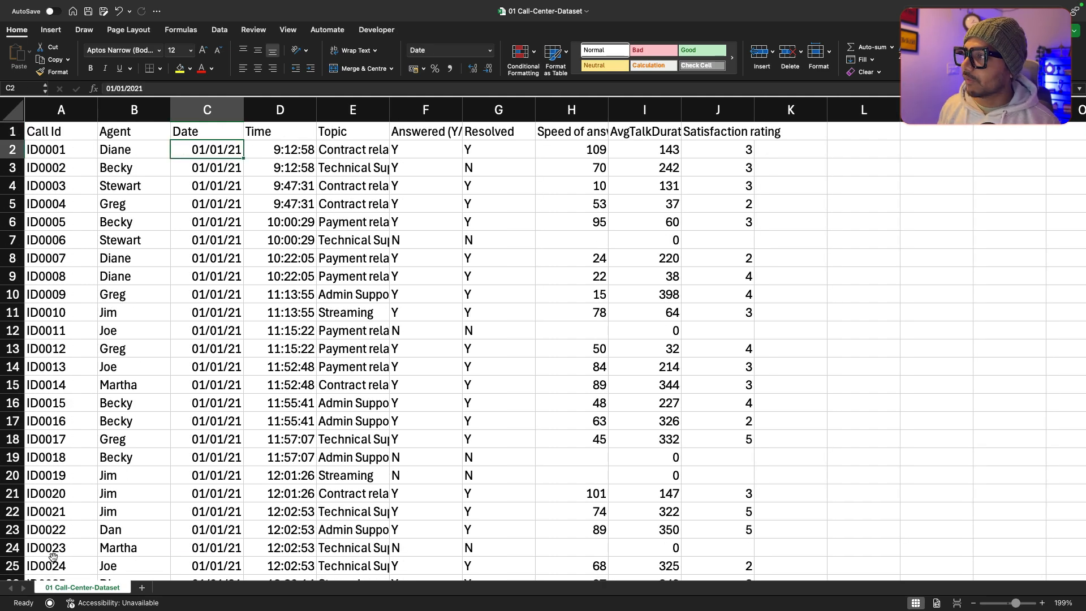
key(Up)
key(Right)
key(Down)
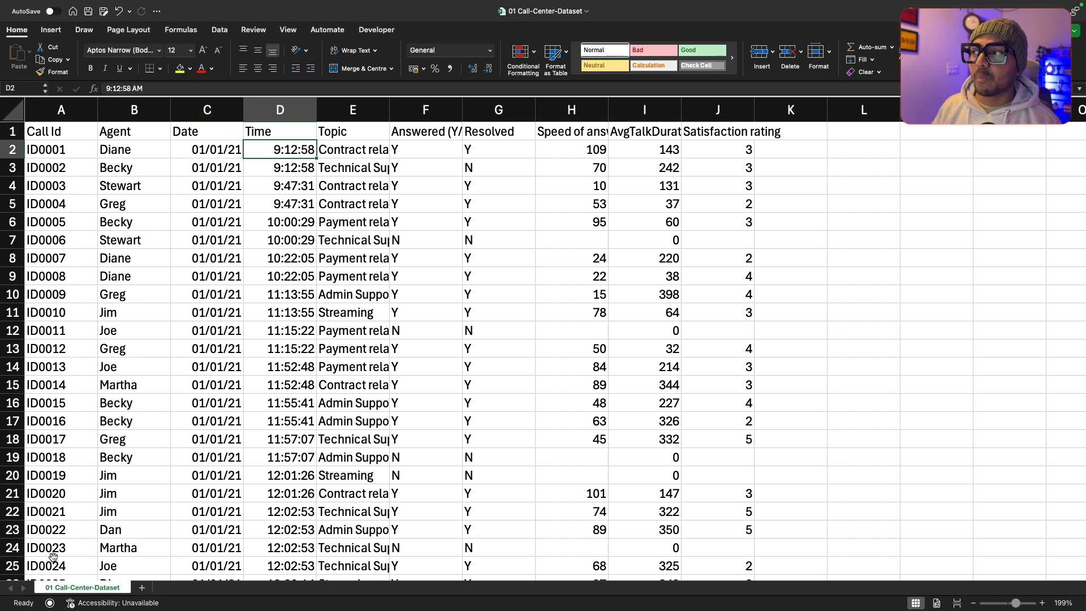
key(Right)
key(Up)
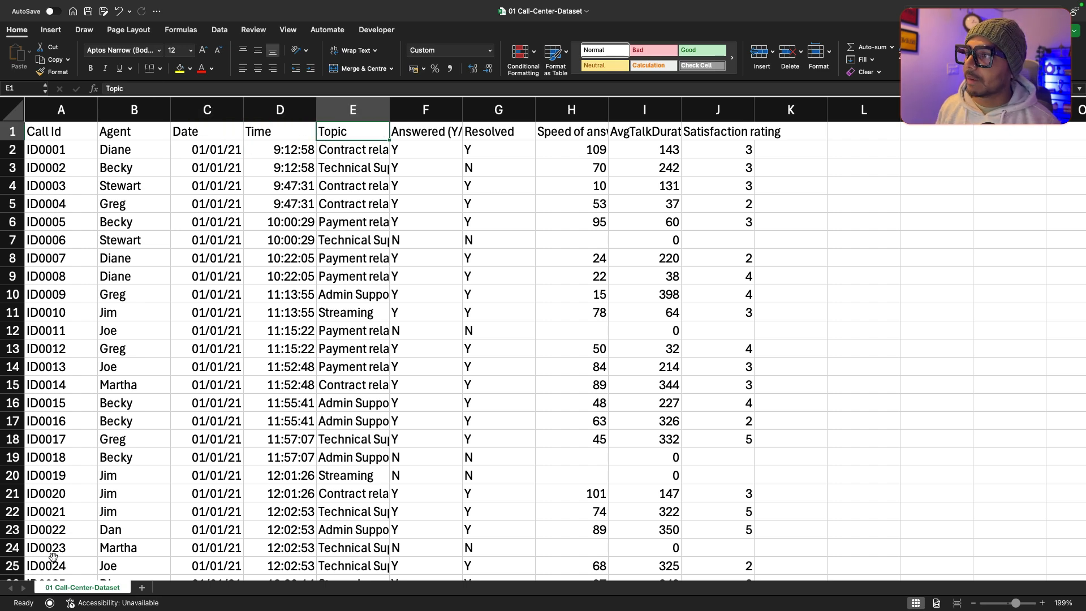
key(Down)
key(ctrl+Down)
key(ctrl+Up)
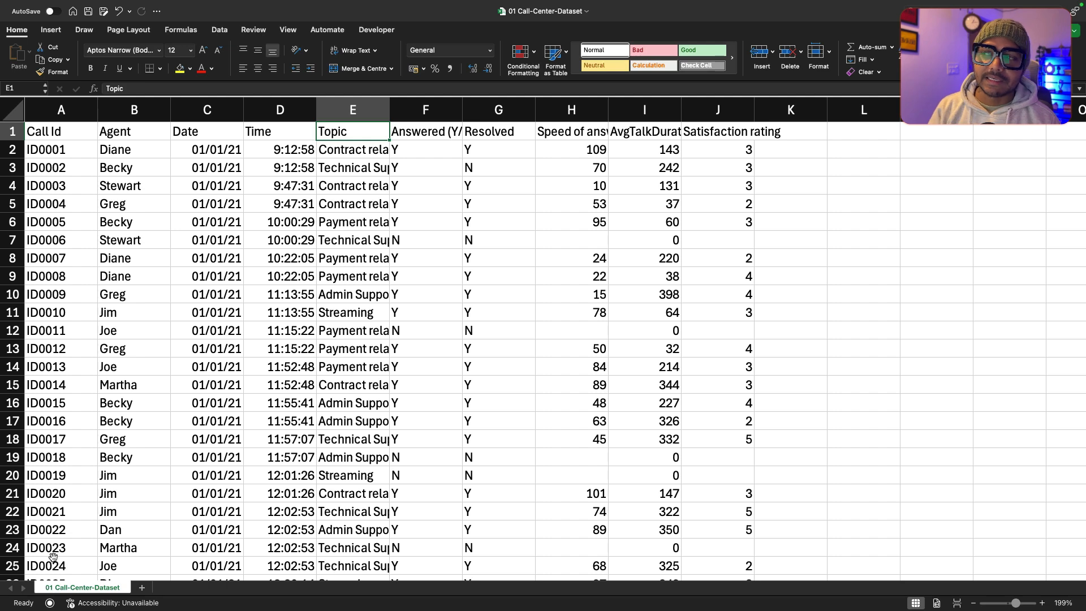
Step: Check the extent of the Topic column and widen column E to fit its full entries
key(Down)
key(ctrl+Down)
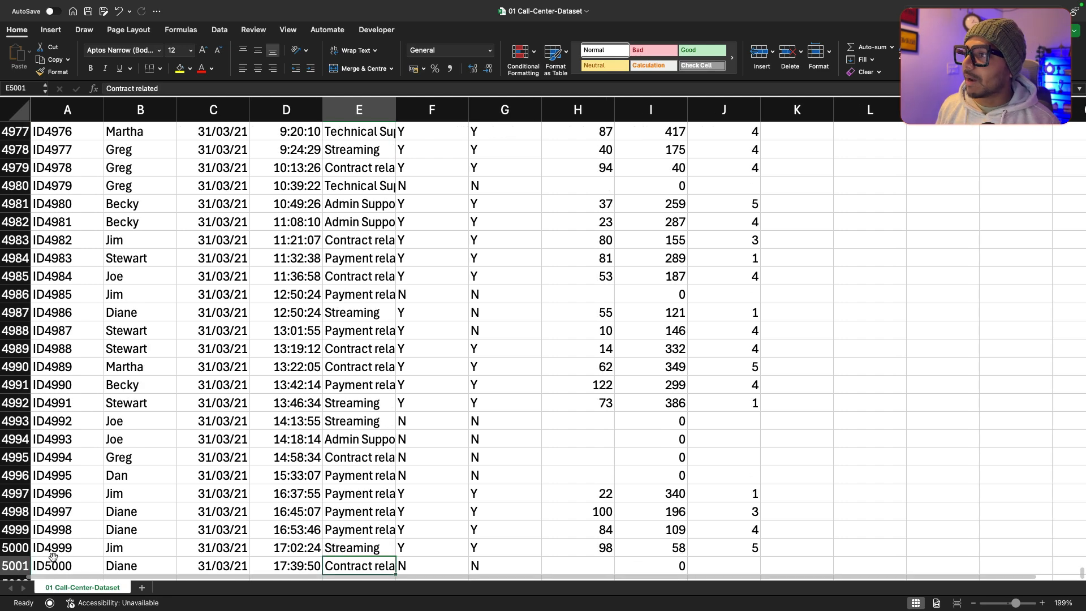
key(ctrl+Up)
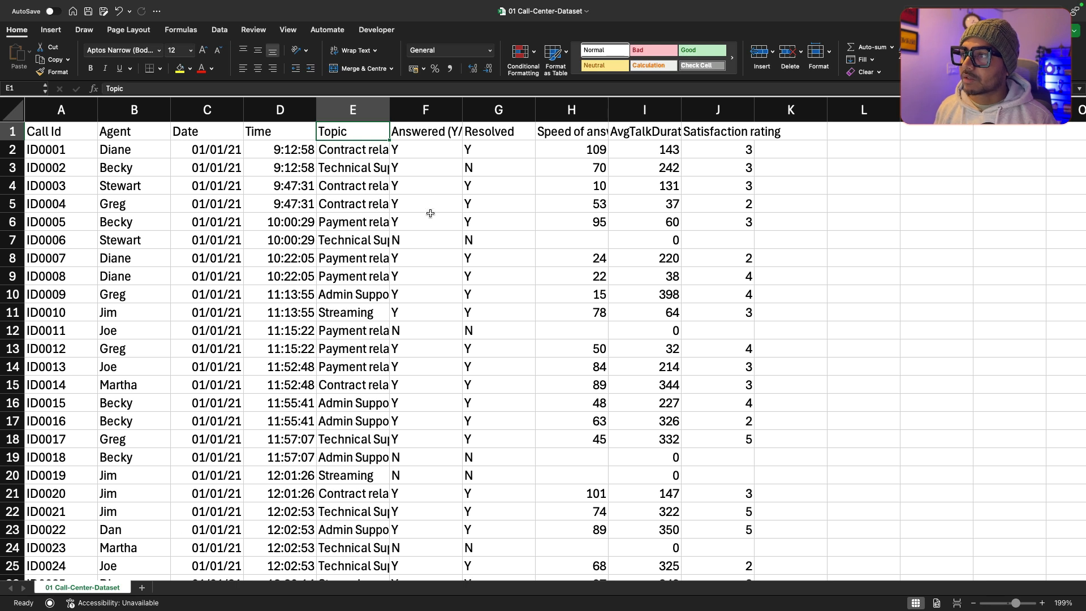
drag(389, 108, 434, 107)
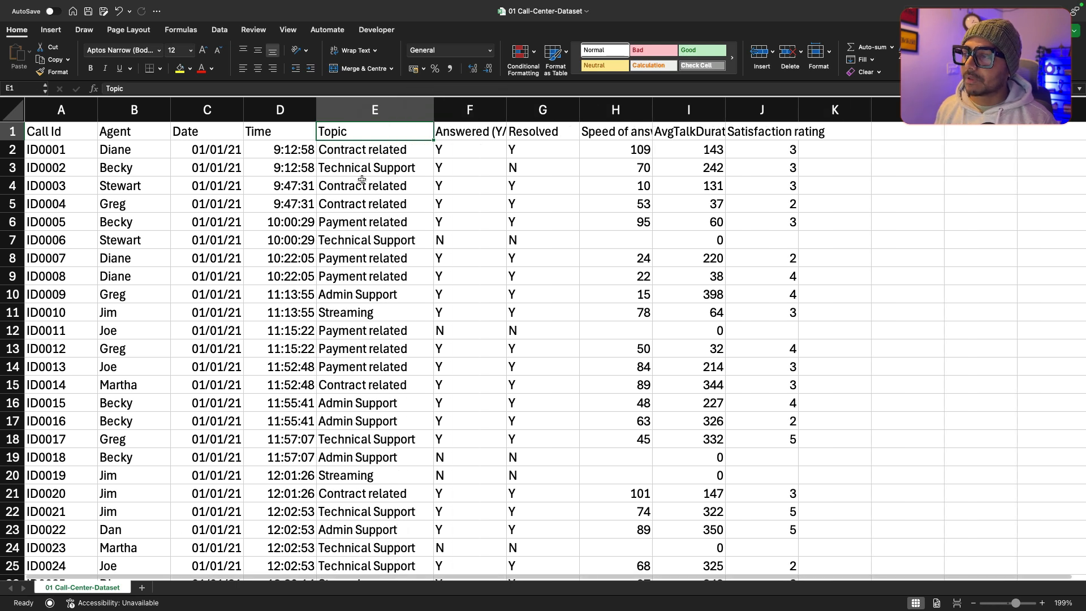
Step: Read through the different call categories in the first rows of the Topic column
key(Down)
key(Down)
key(Down)
key(Down)
key(Down)
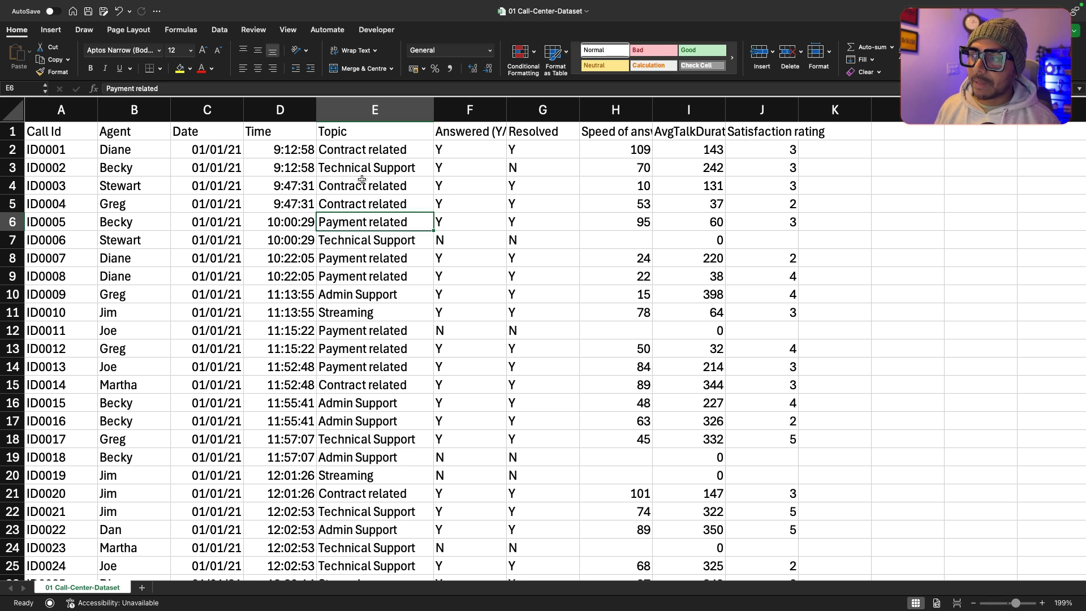
key(Down)
key(Down)
key(Down)
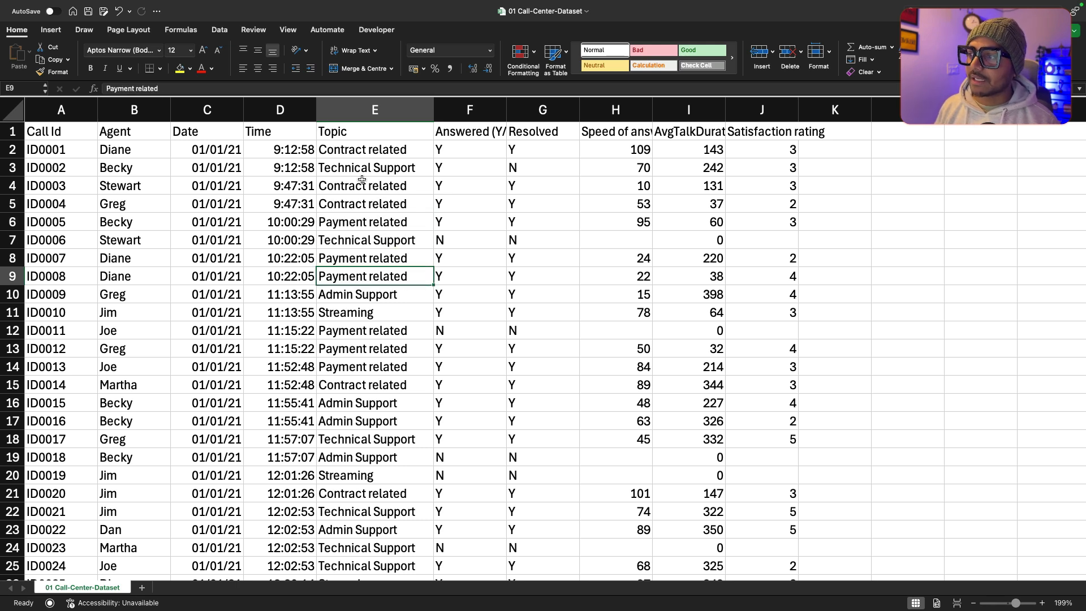
key(Down)
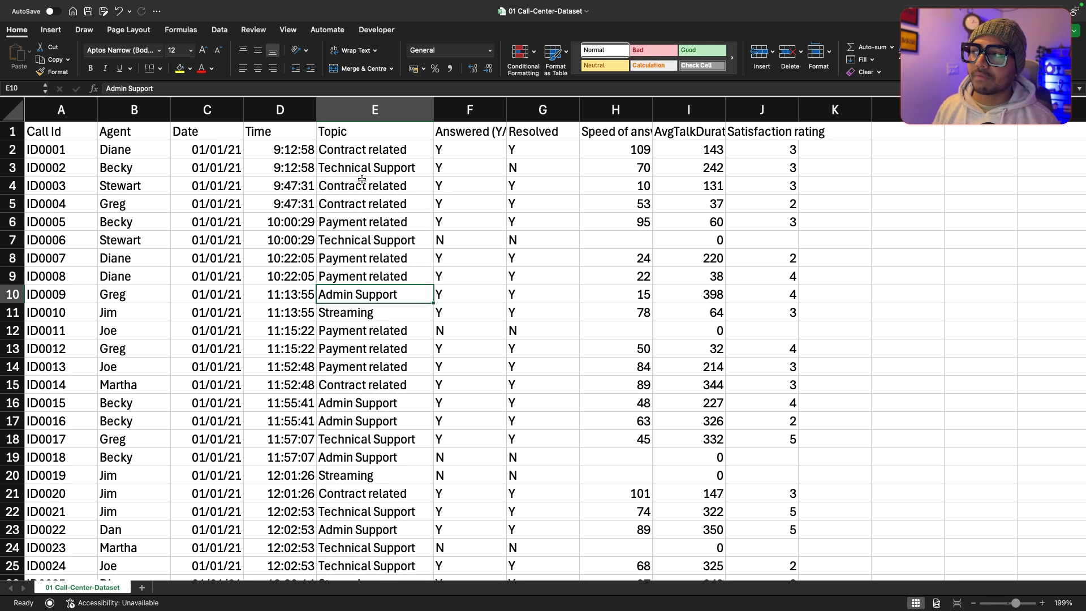
key(Up)
key(Up)
key(Up)
key(Up)
key(Up)
key(Up)
key(Up)
key(Up)
key(Up)
Step: Examine the Answered (Y/N) header and the entries in the column's first rows
key(Right)
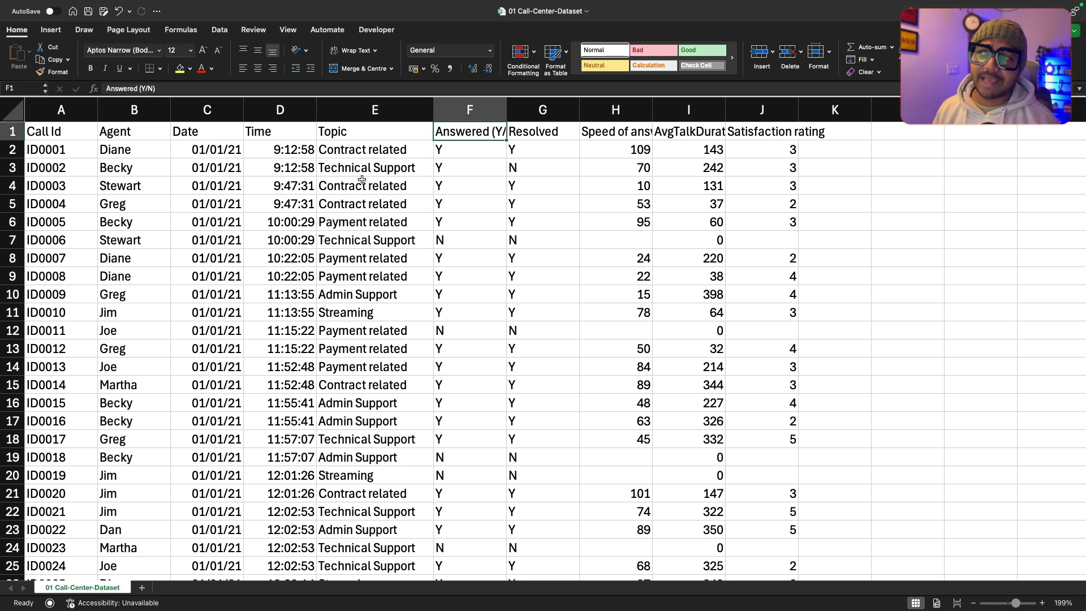
key(Down)
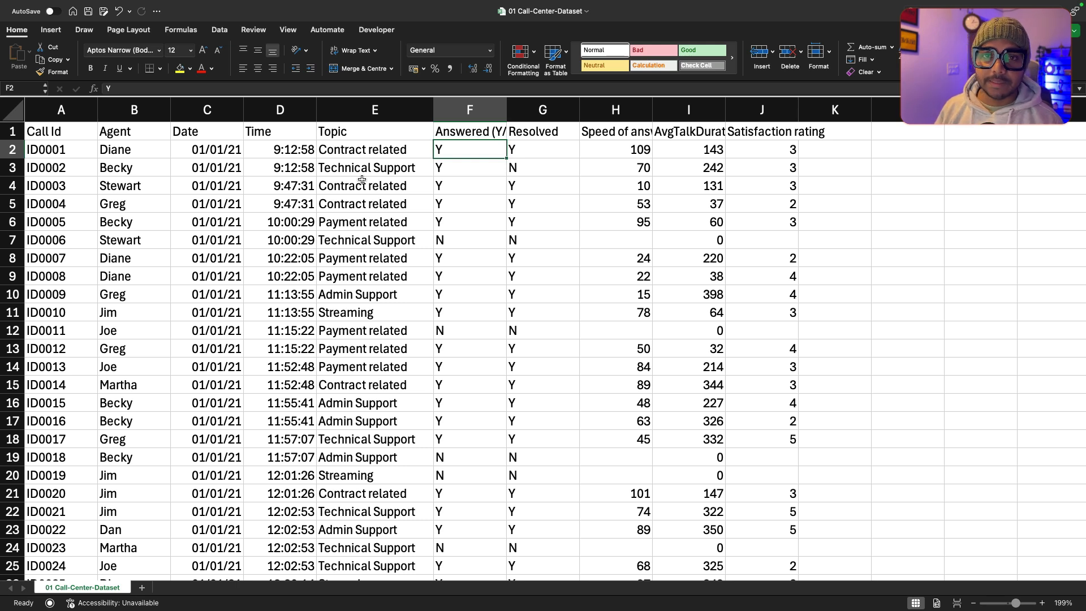
key(Down)
key(Down)
key(Down)
key(Down)
key(Down)
key(Down)
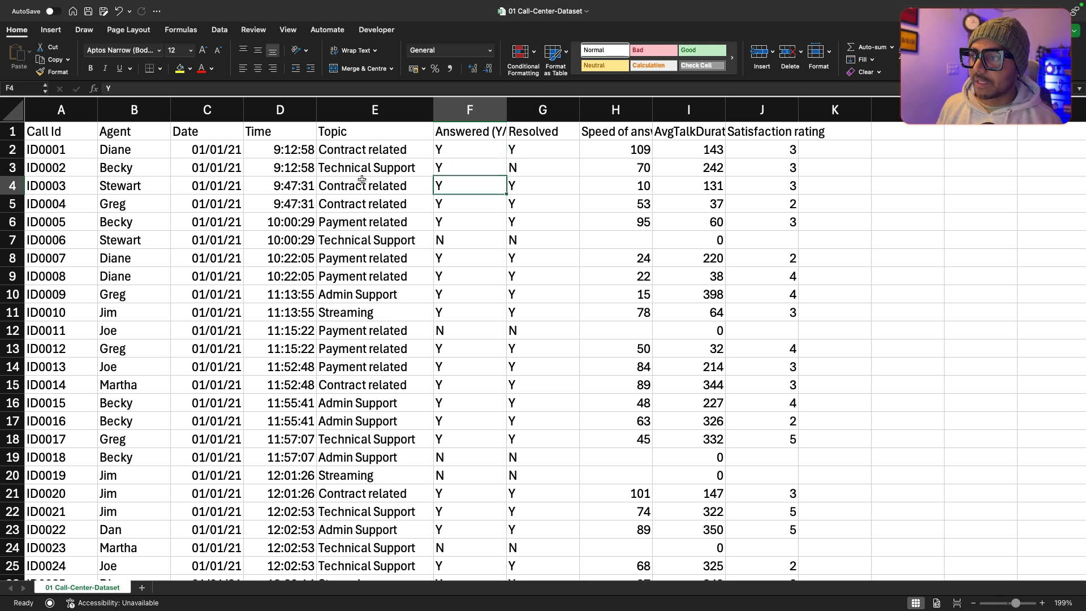
key(Up)
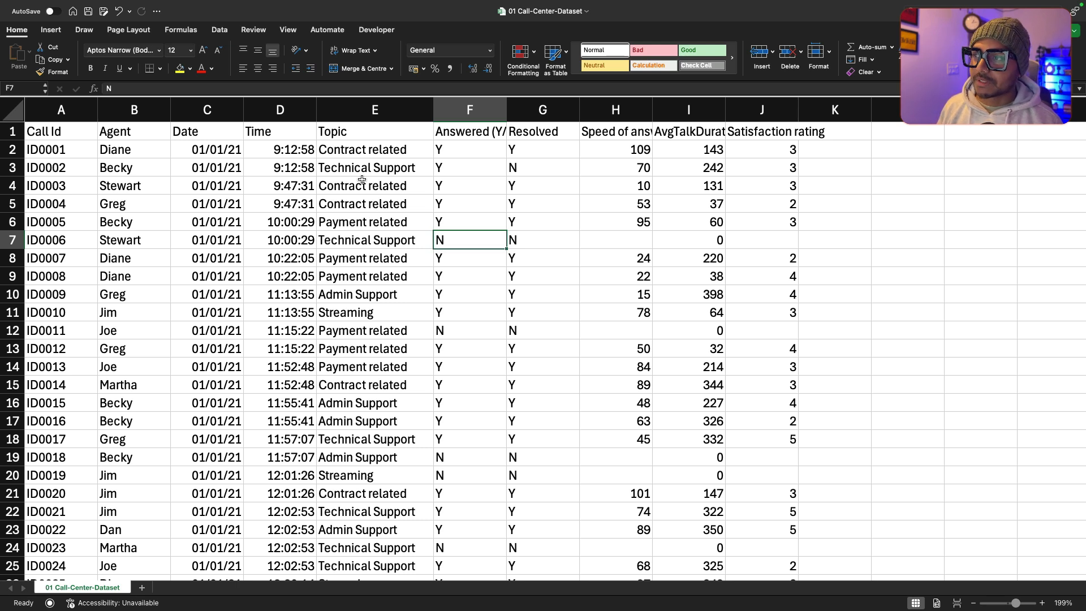
key(Up)
key(Up)
key(Up)
key(Up)
key(Up)
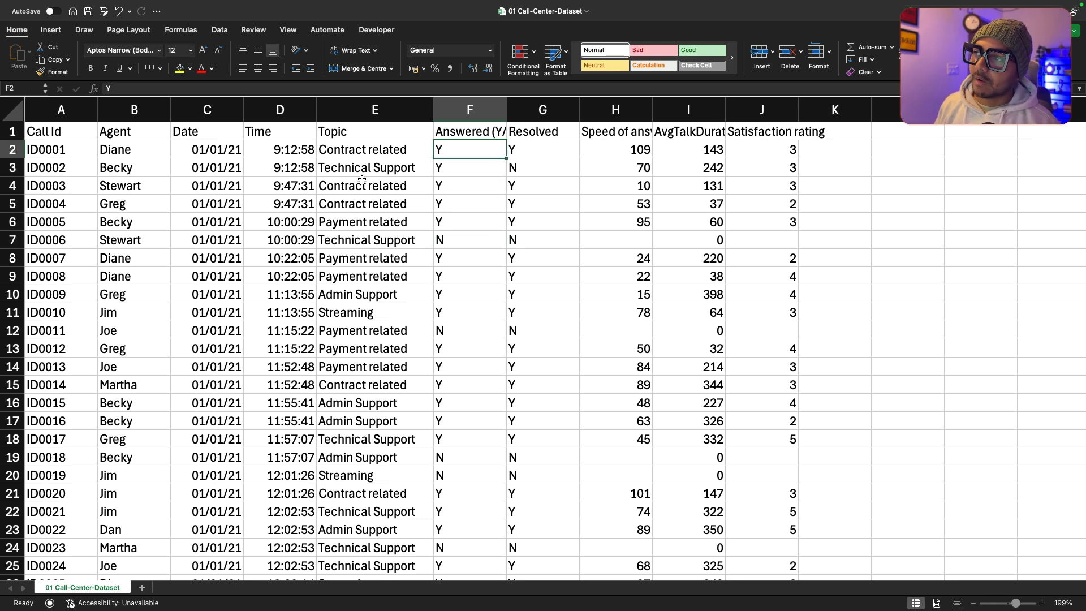
key(Down)
key(Down)
key(Down)
key(Down)
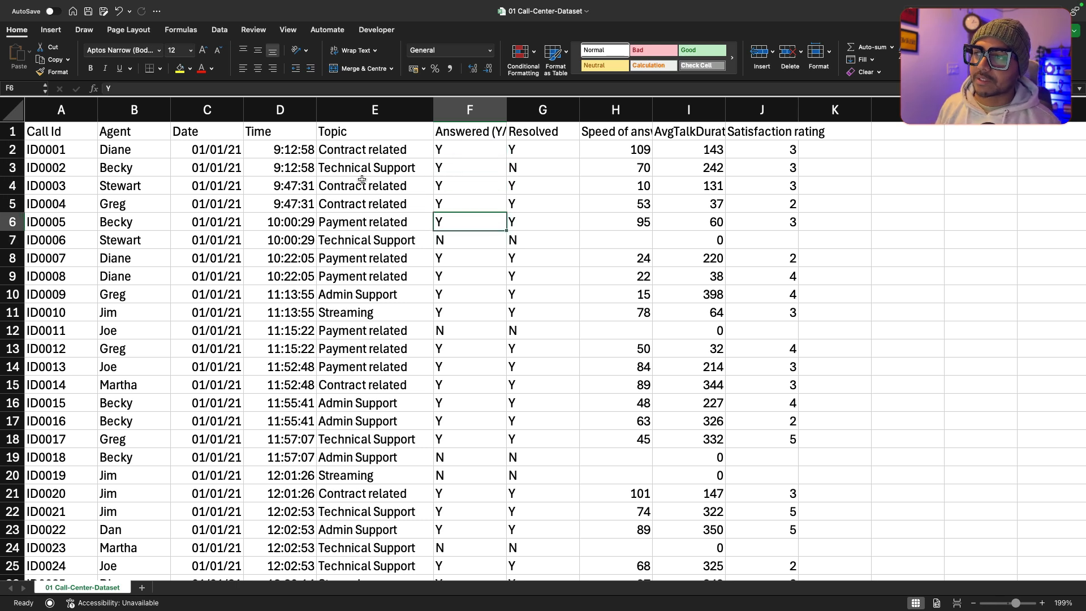
Step: Examine the Resolved column down to about row 21, comparing its first entries with the Answered (Y/N) column
key(Right)
key(Up)
key(Up)
key(Up)
key(Up)
key(Up)
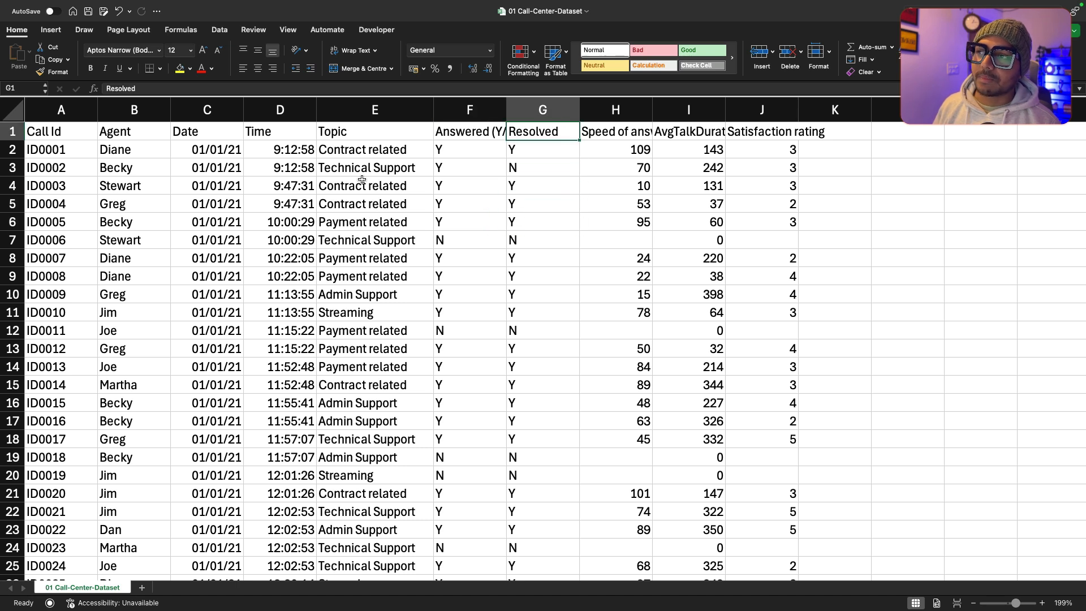
key(Down)
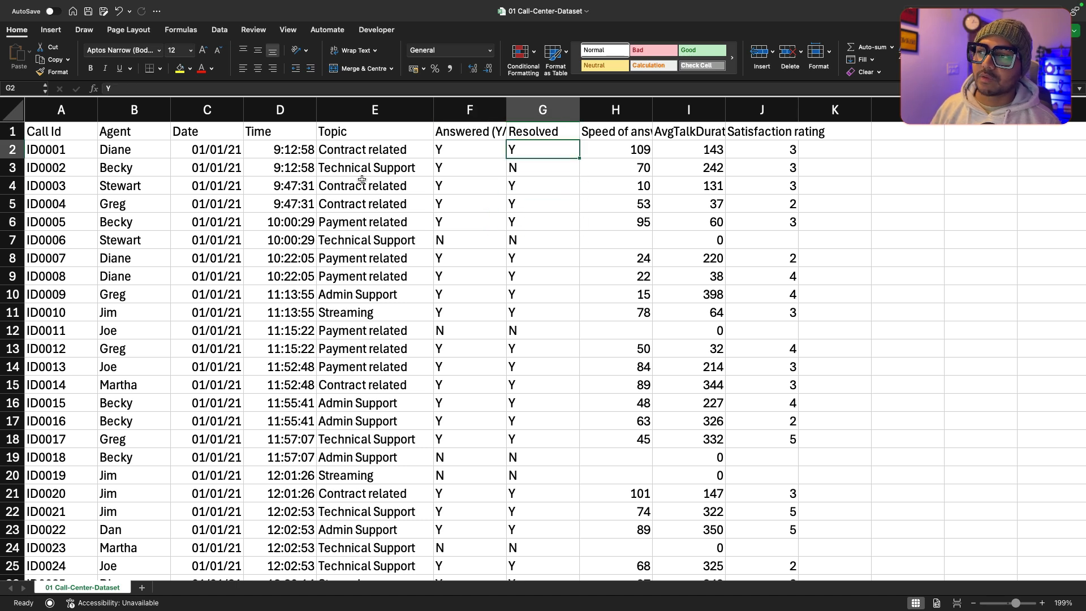
key(Down)
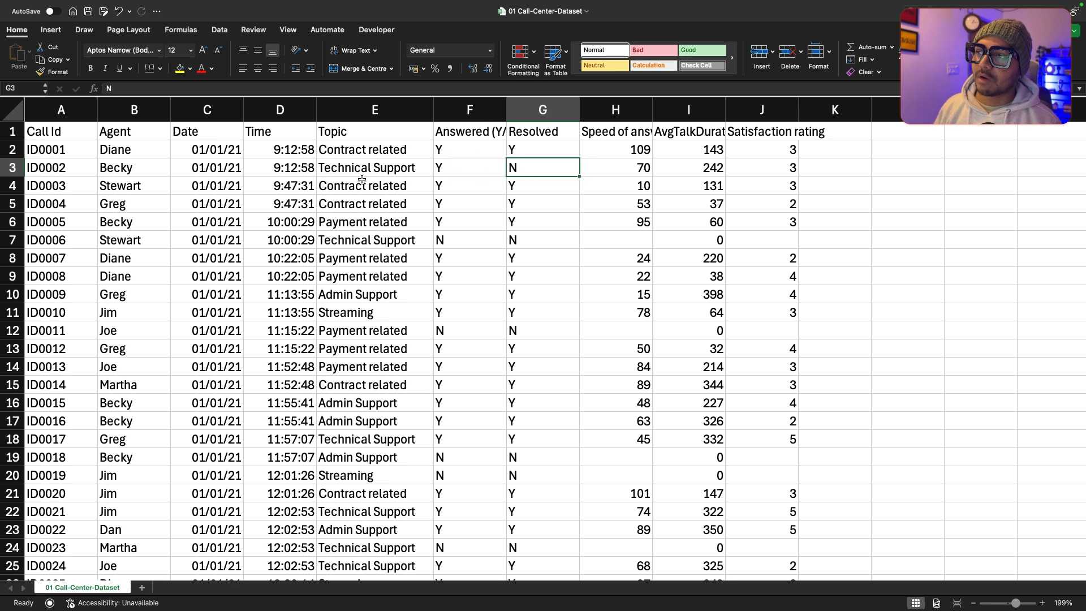
key(Left)
key(Up)
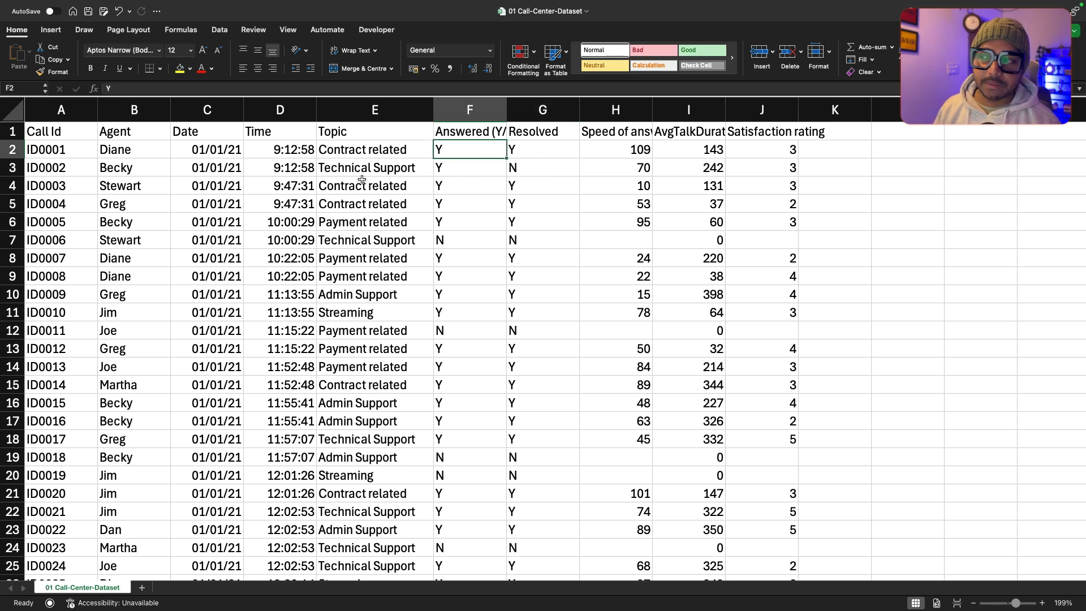
key(Right)
key(Down)
key(Down)
key(Down)
key(Down)
key(Down)
key(Down)
key(Down)
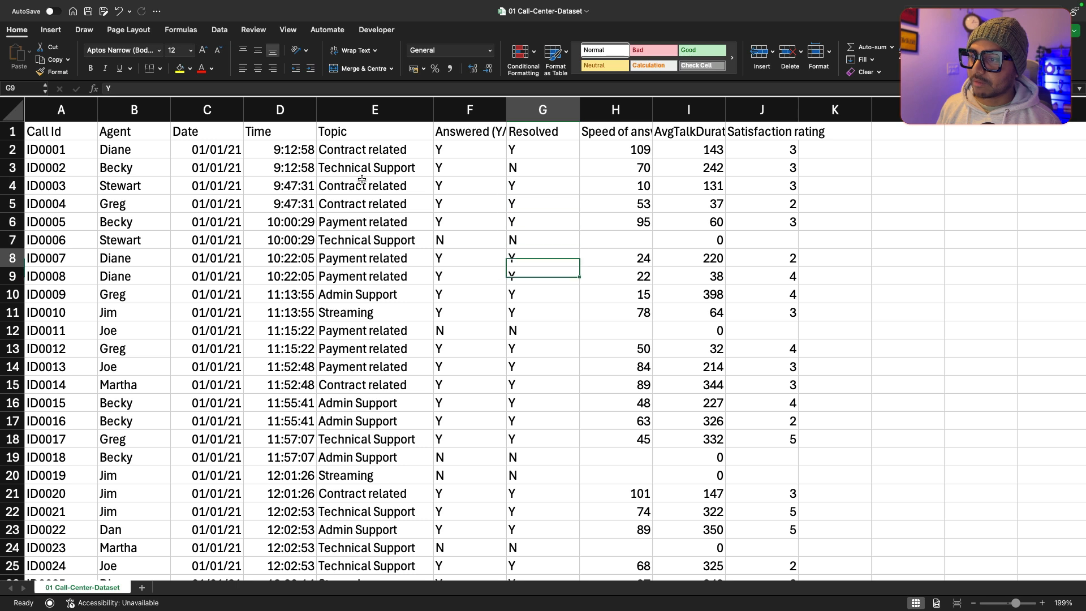
key(Down)
key(Down)
key(Down)
key(Down)
key(Down)
key(Down)
key(Down)
key(Down)
key(Down)
key(Down)
key(Down)
key(Down)
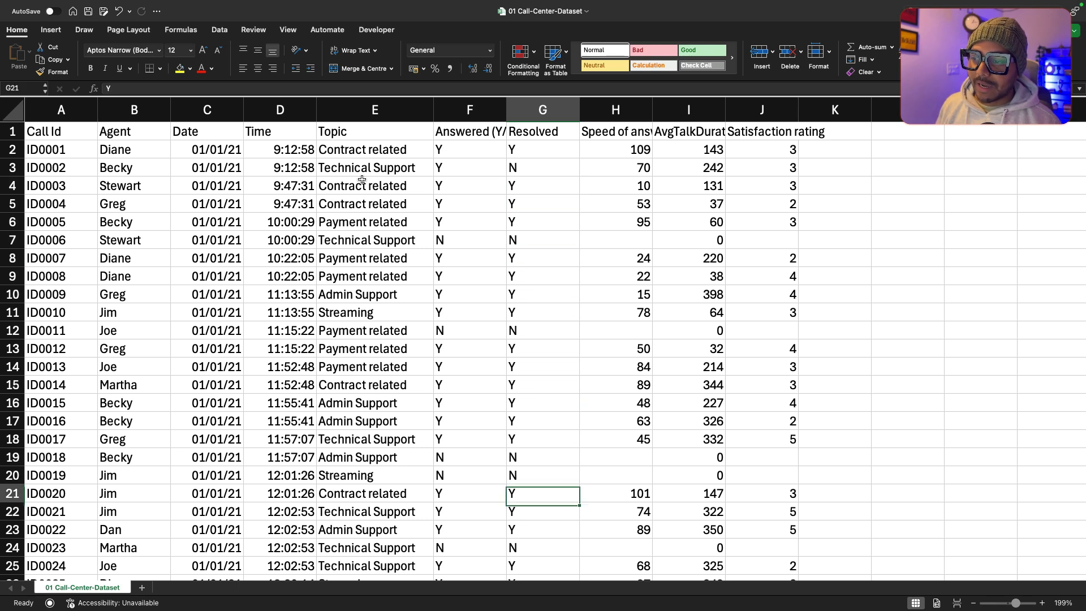
key(Up)
key(Up)
key(Up)
key(Up)
key(Up)
key(Up)
key(Up)
key(Up)
key(Up)
key(Up)
key(Up)
key(Up)
key(Up)
key(Up)
key(Up)
key(Up)
key(Up)
key(Up)
key(Up)
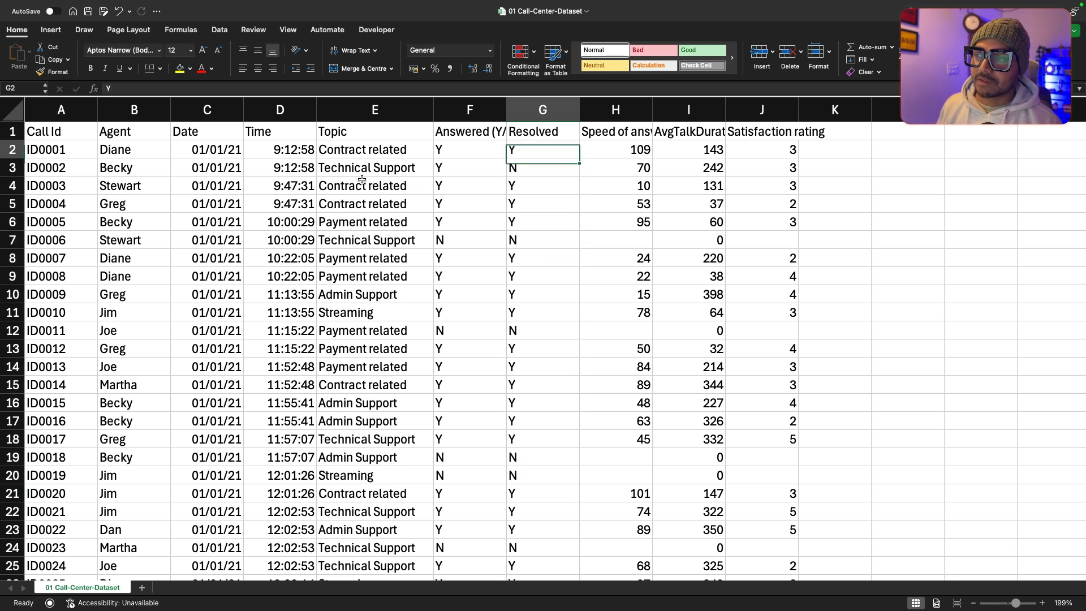
Step: Examine the Speed of answer in seconds header and the first entries below it
key(Up)
key(Right)
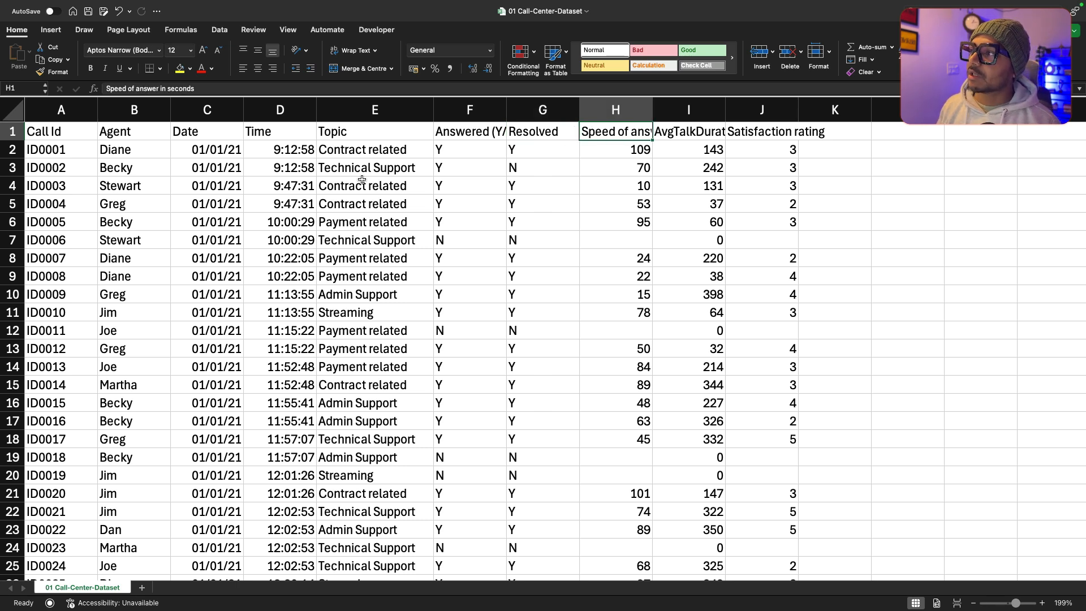
key(Down)
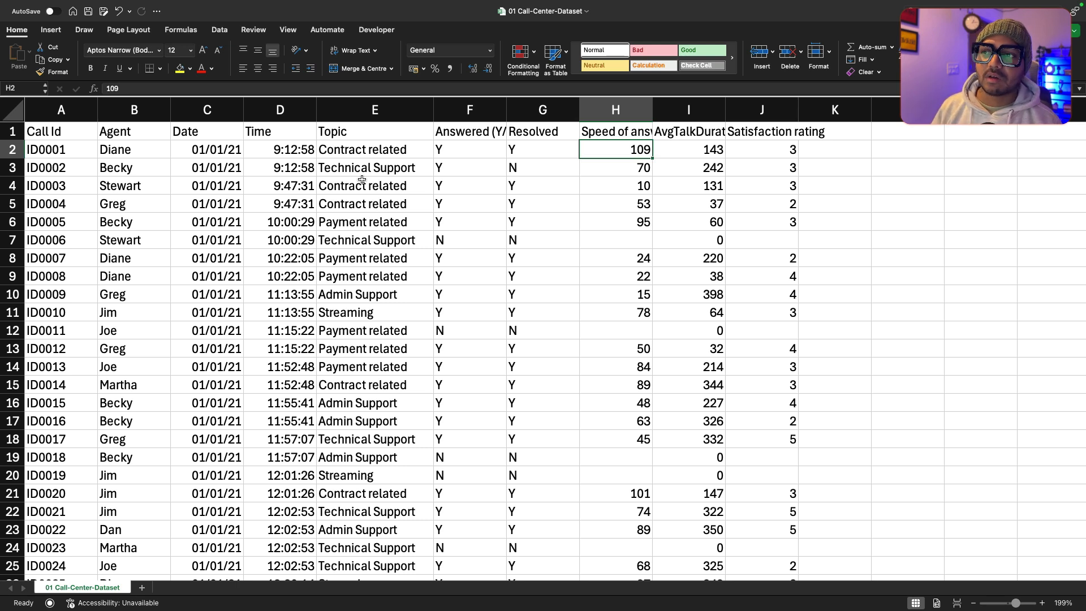
key(Down)
key(Up)
key(Up)
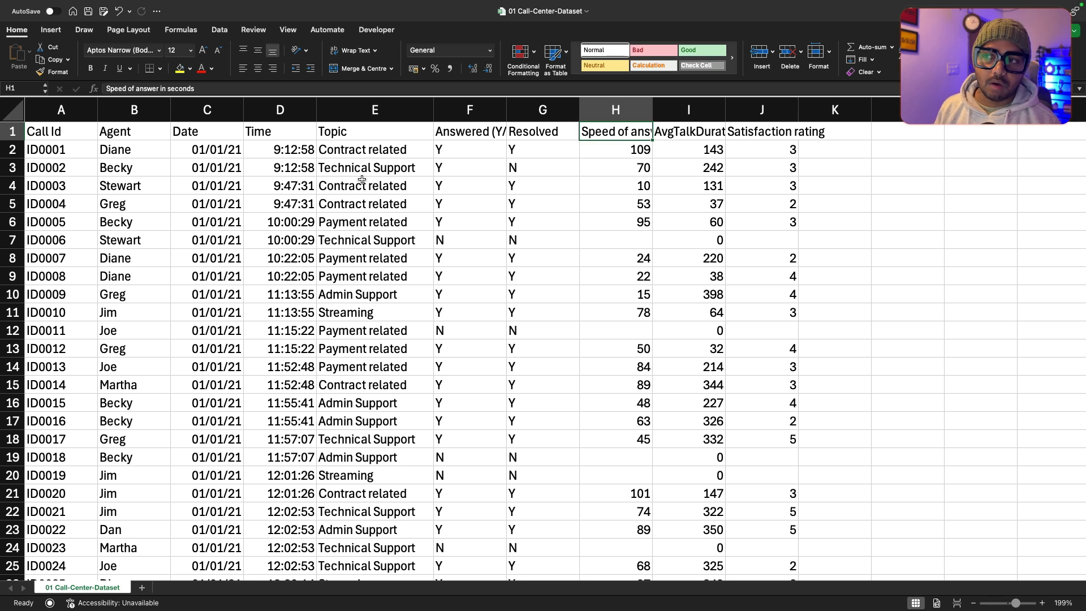
key(Down)
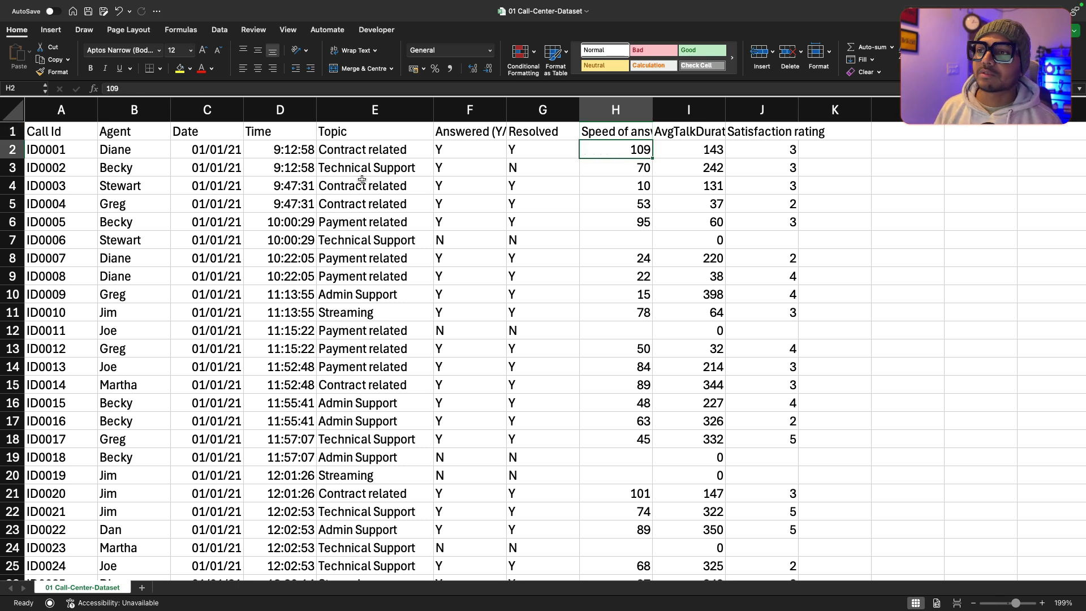
Step: Compare the Speed of answer entry in row 7 with the same call's Answered (Y/N) and Resolved values
key(Down)
key(Down)
key(Down)
key(Down)
key(Down)
key(Down)
key(Down)
key(Up)
key(Up)
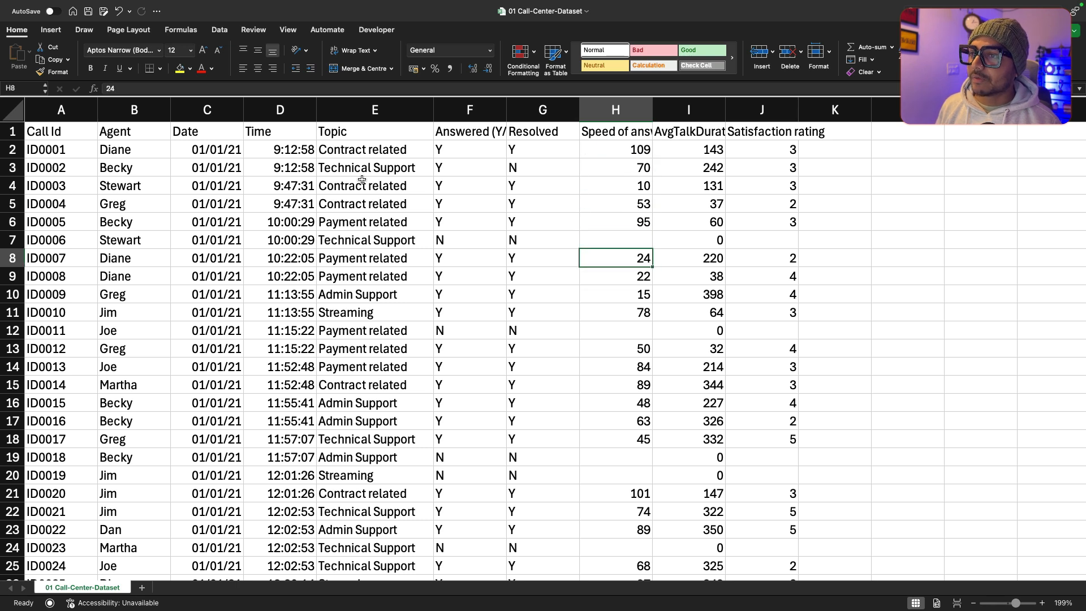
key(Left)
key(Left)
key(Right)
key(Right)
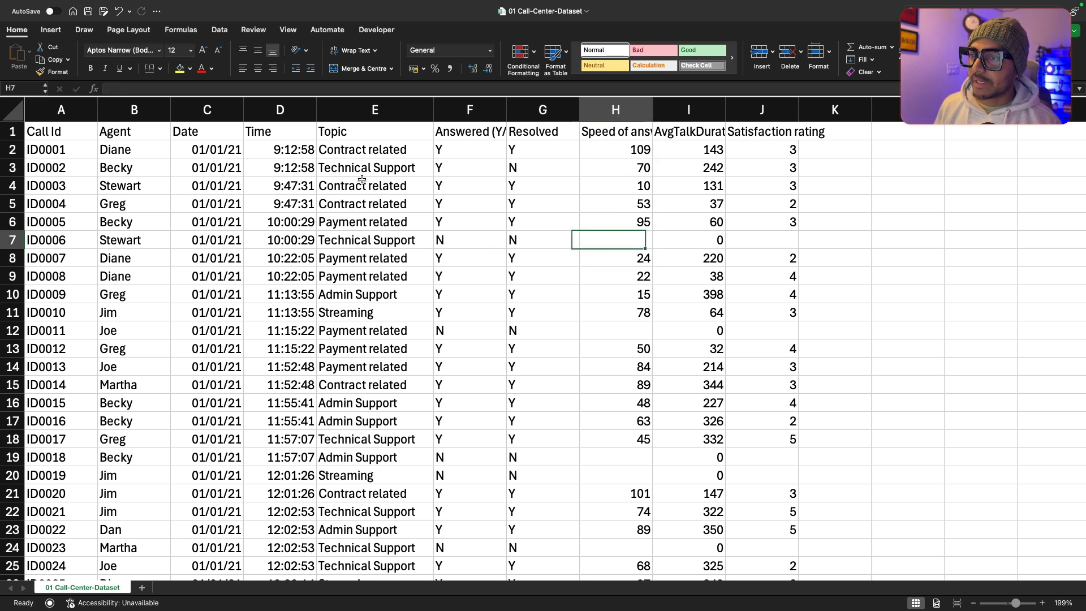
key(Left)
key(Left)
key(Left)
key(Right)
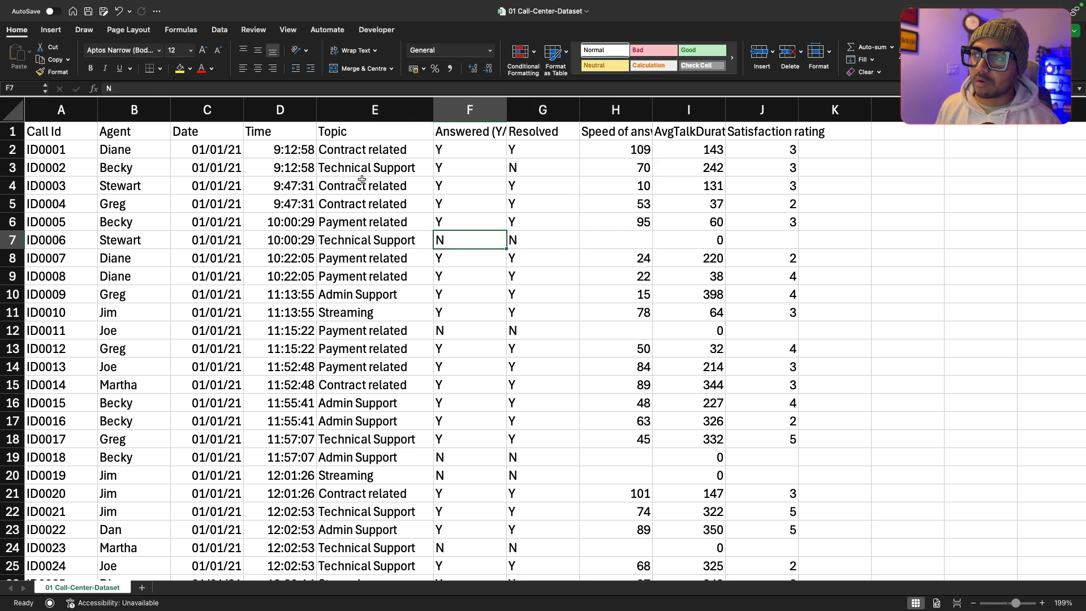
key(Right)
key(Right)
Step: Check the Speed of answer entries in rows 6 and 8 and return to the column's header
key(Up)
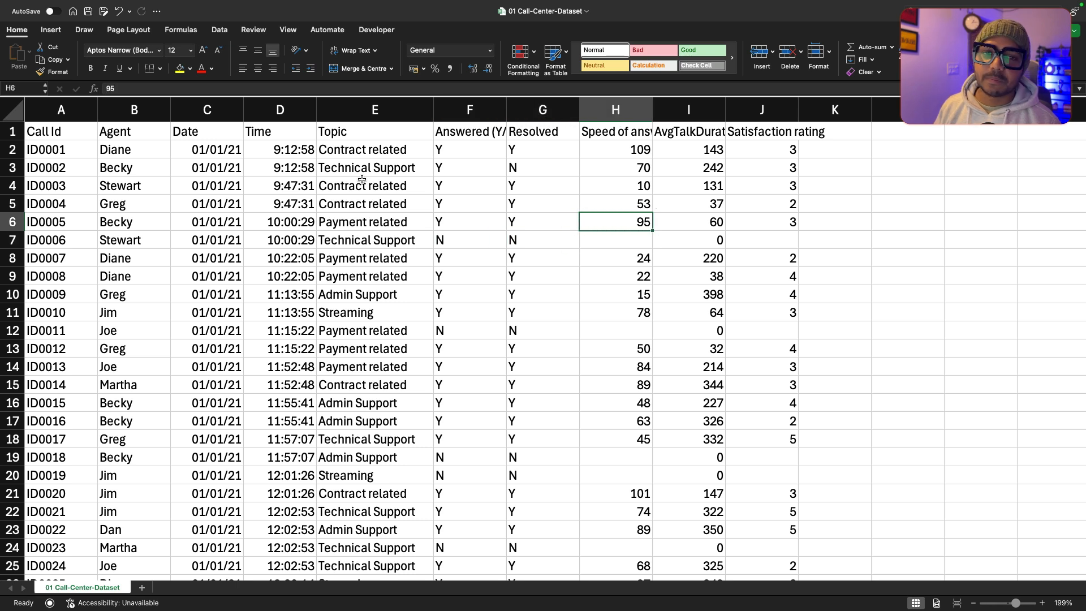
key(Down)
key(Down)
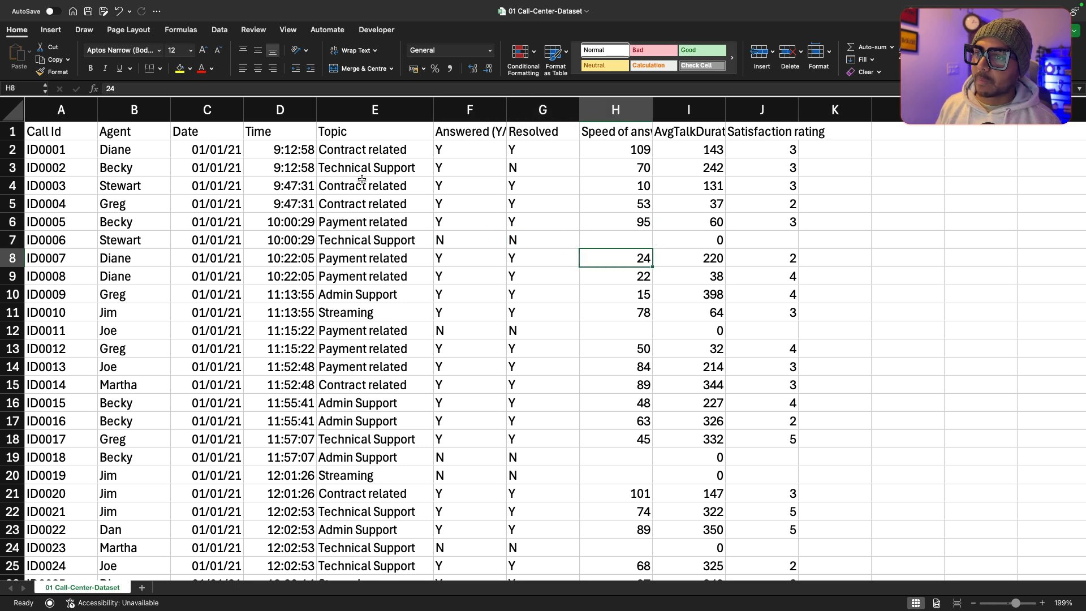
key(Left)
key(Right)
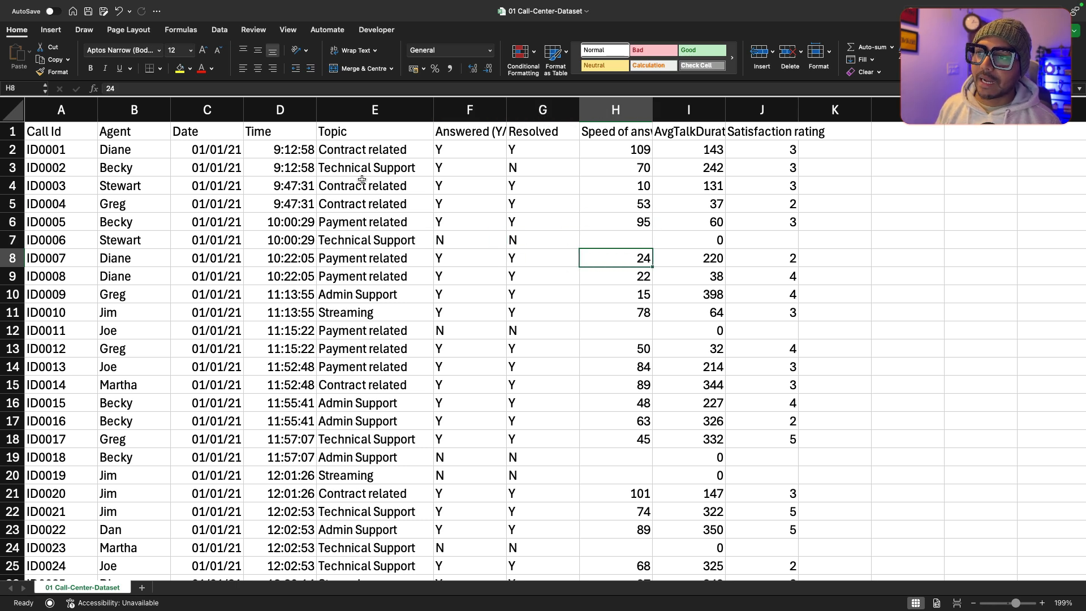
key(Right)
key(Left)
key(Up)
key(Up)
key(Up)
key(Up)
key(Up)
key(Up)
key(Up)
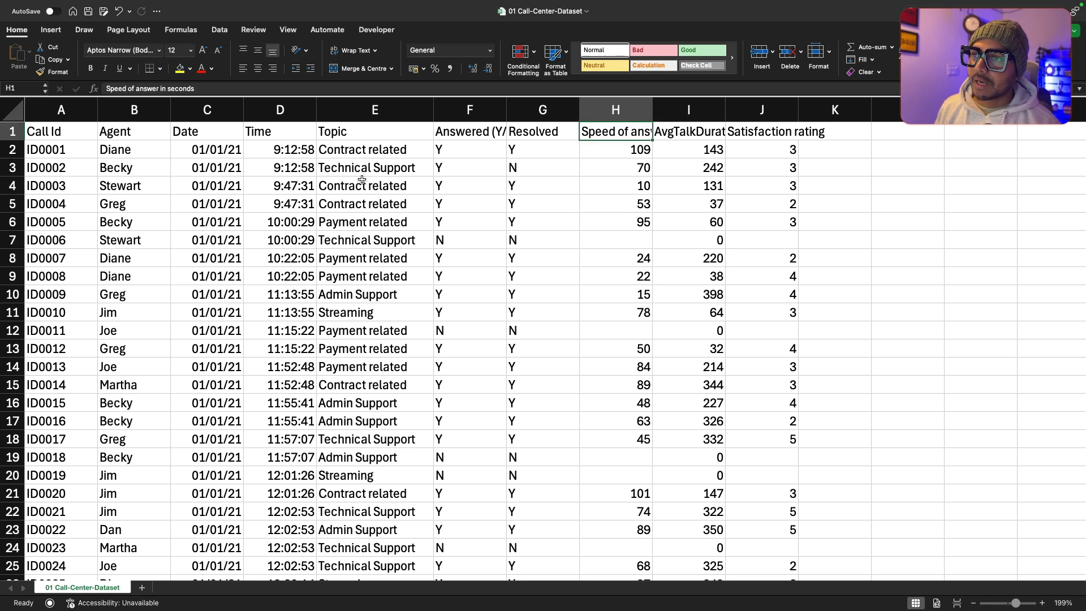
Step: Check the AvgTalkDuration entries down to row 7 and rename the header in I1 to "talk durations"
key(Right)
key(Down)
key(Down)
key(Down)
key(Down)
key(Down)
key(Down)
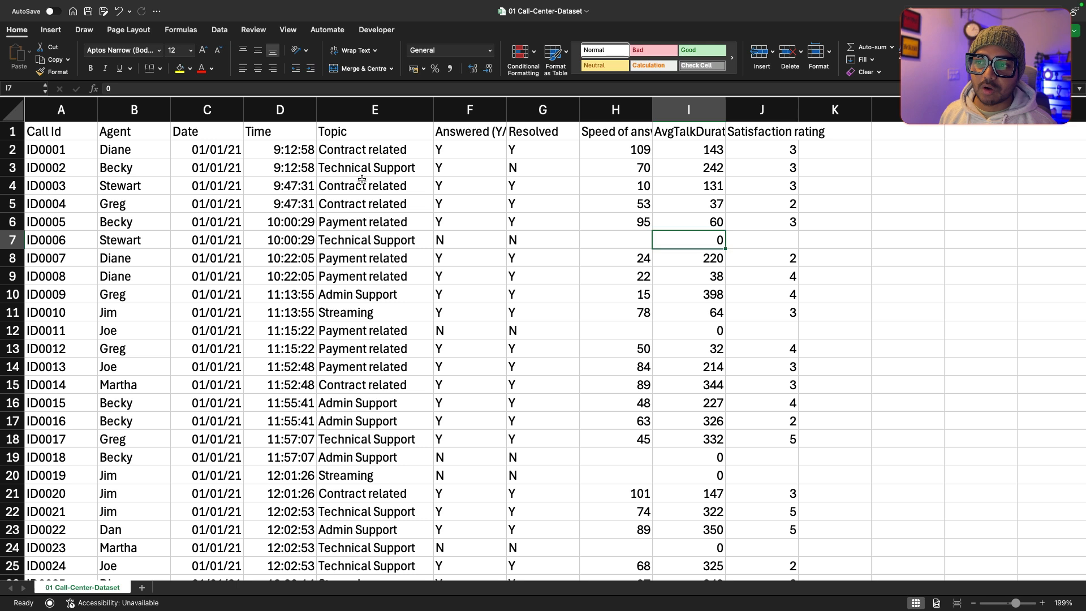
key(Up)
key(Up)
key(Up)
key(Up)
key(Up)
key(Up)
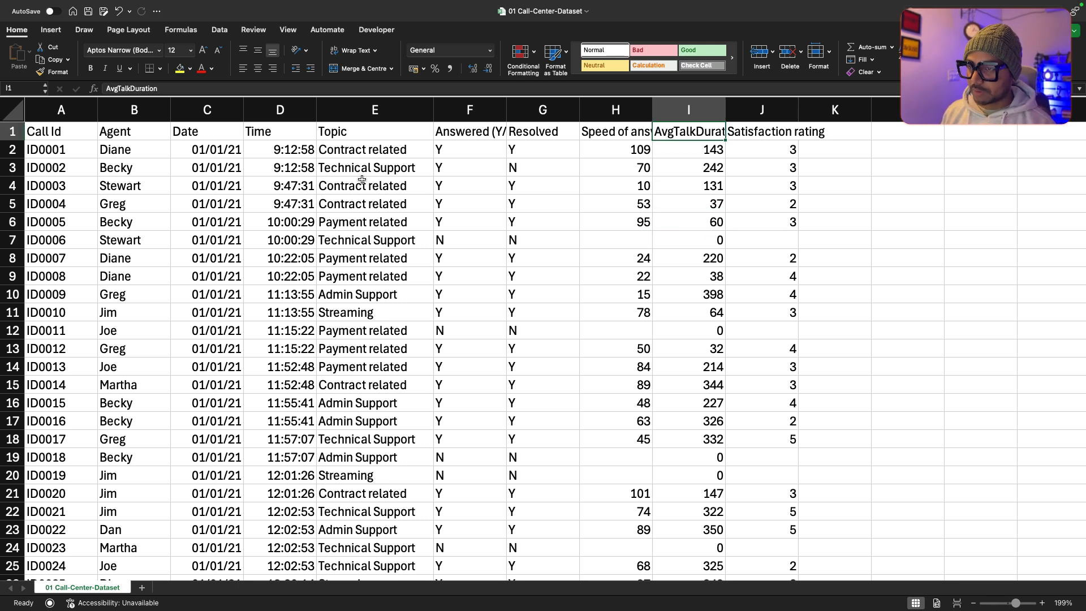
text(talk)
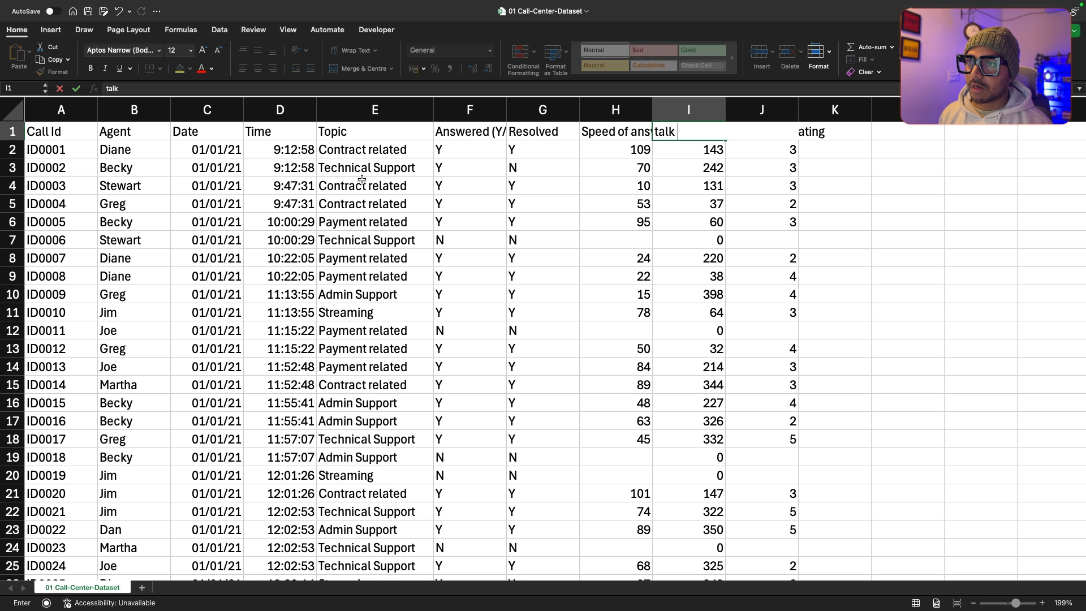
text( durations)
key(Return)
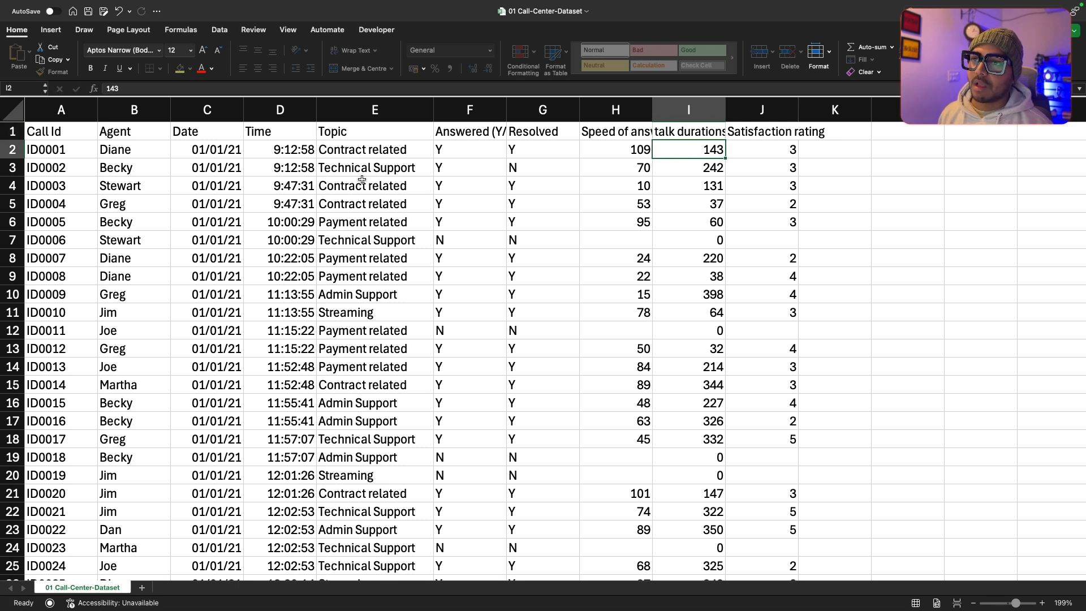
Step: Review the first call record in row 2 across all columns from Call Id to Satisfaction rating
key(Down)
key(Up)
key(Left)
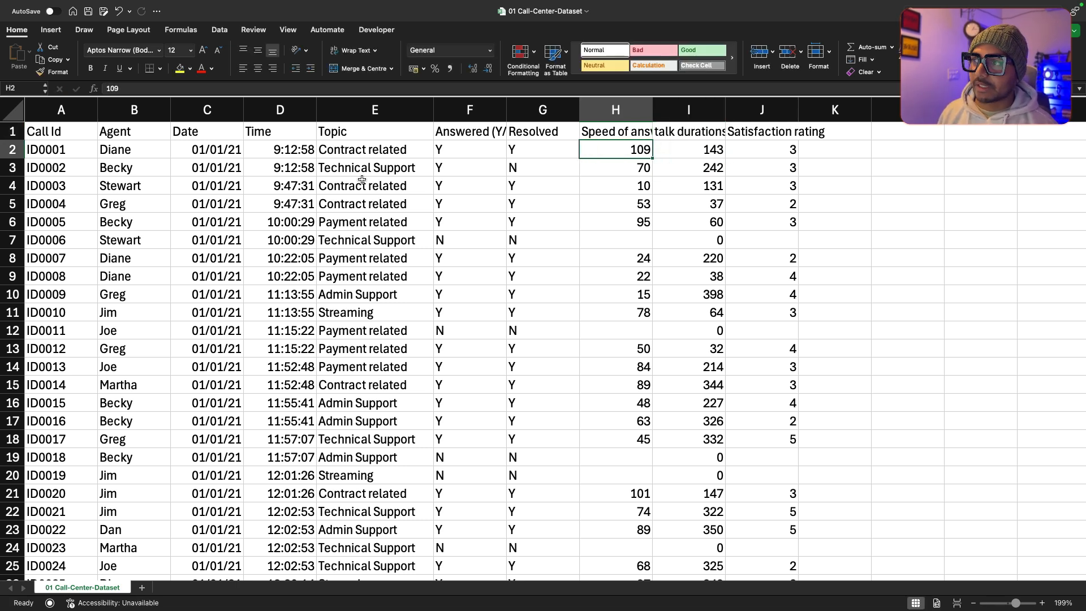
key(Right)
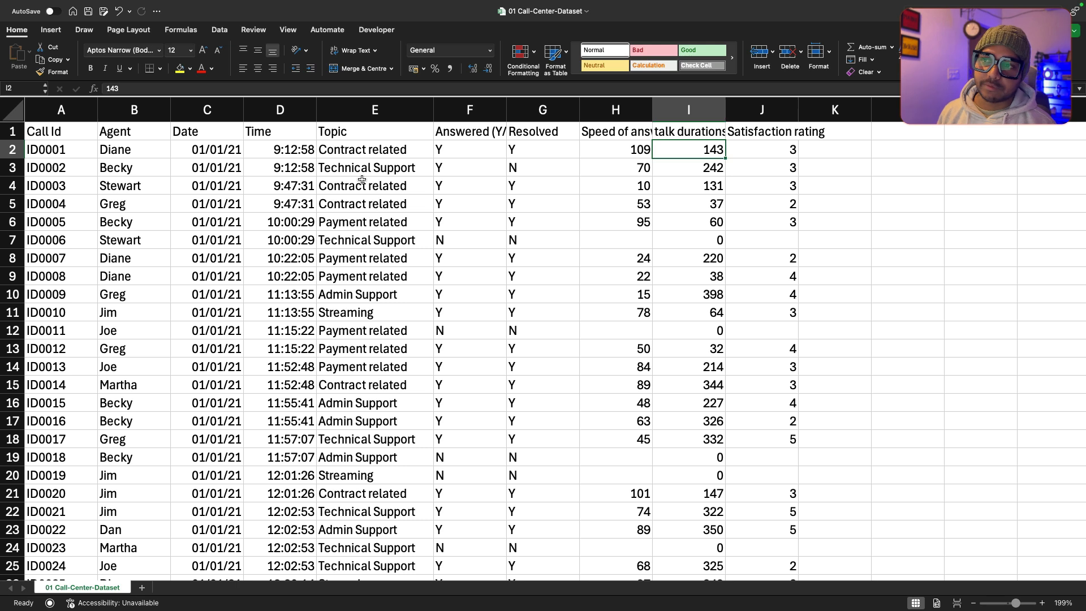
key(Left)
key(Left)
key(Left)
key(Left)
key(Left)
key(Left)
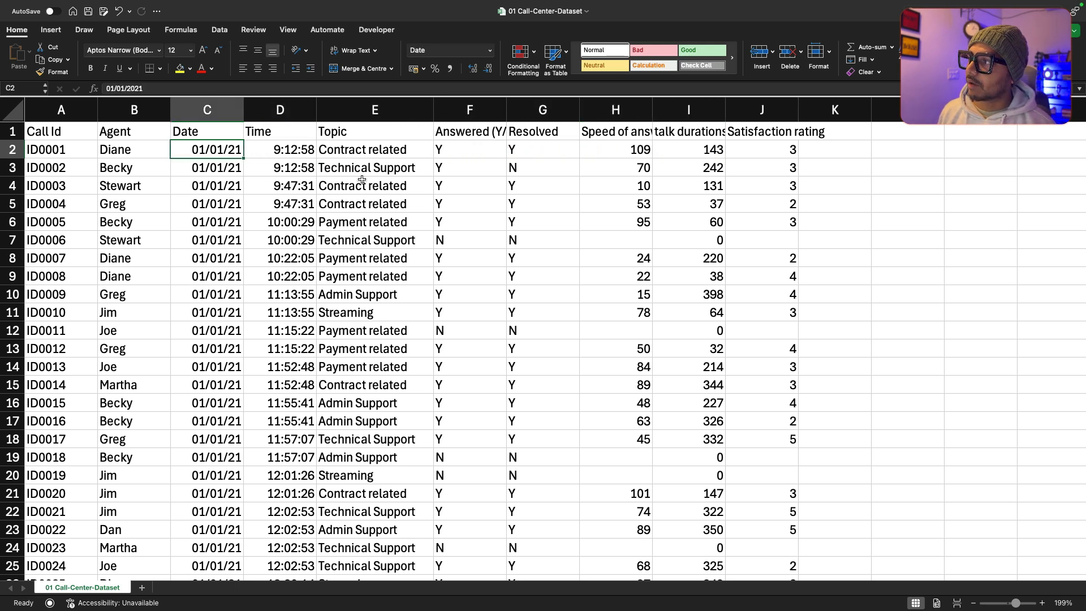
key(Left)
key(Left)
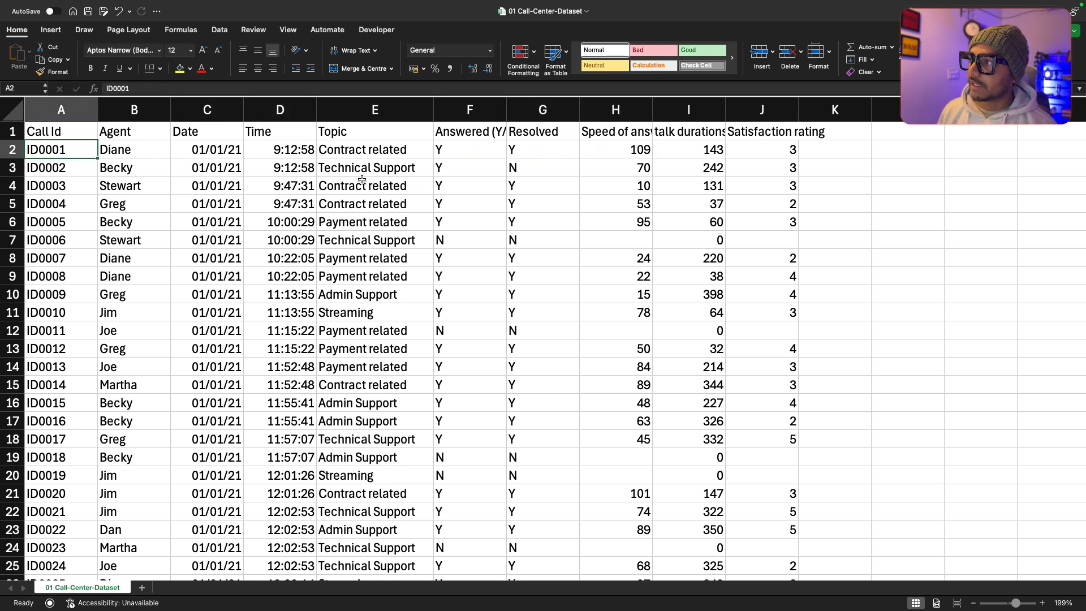
key(Right)
key(Right)
key(Right)
key(Right)
key(Right)
key(Right)
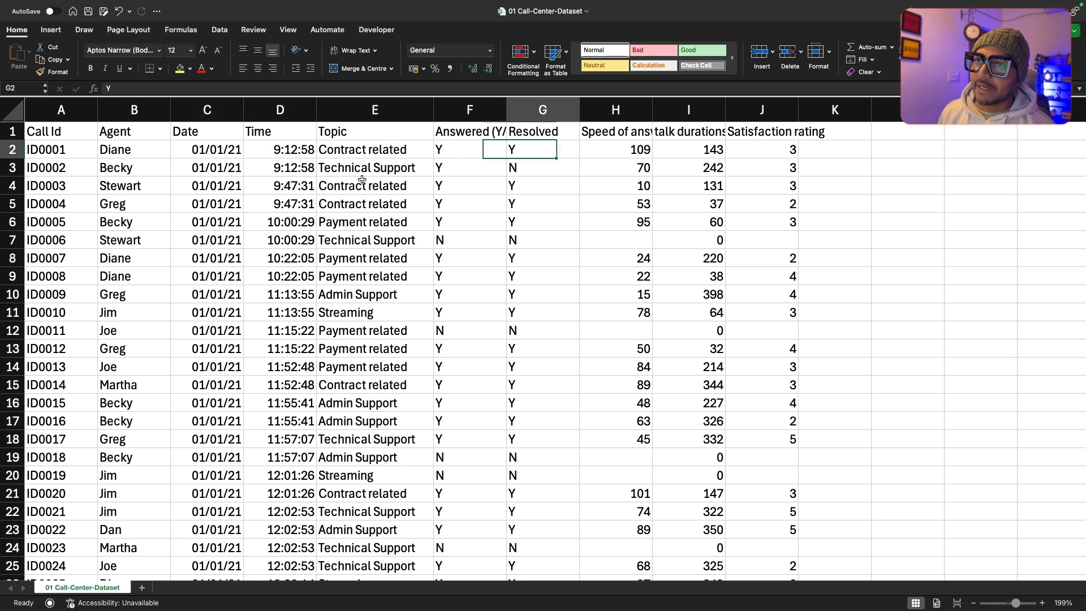
key(Right)
key(Right)
key(Right)
Step: Examine the Satisfaction rating header and first entries, relating the first call's rating to its talk duration
key(Up)
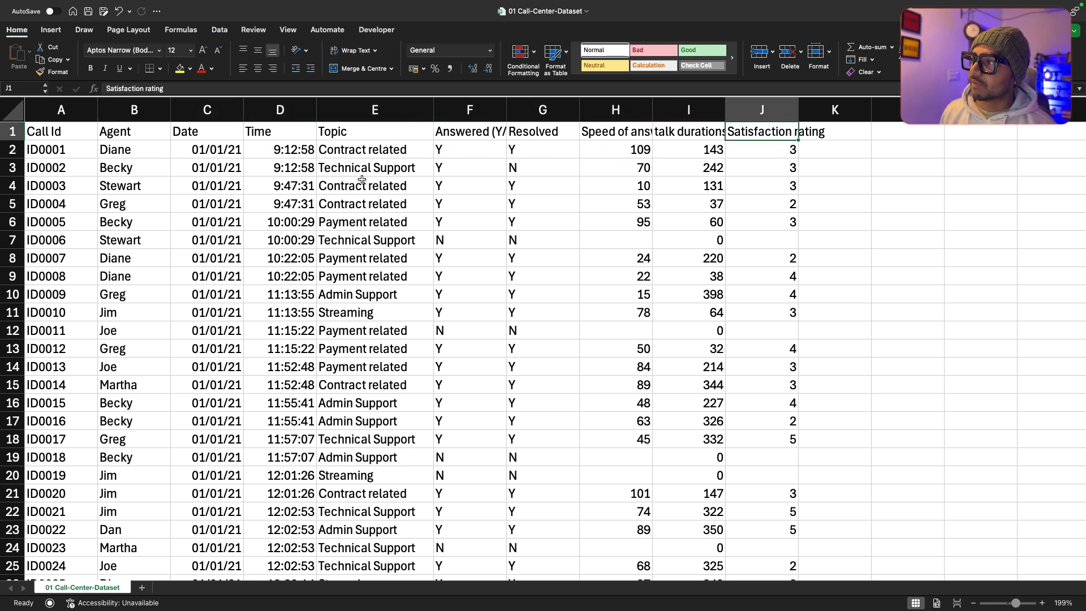
key(Down)
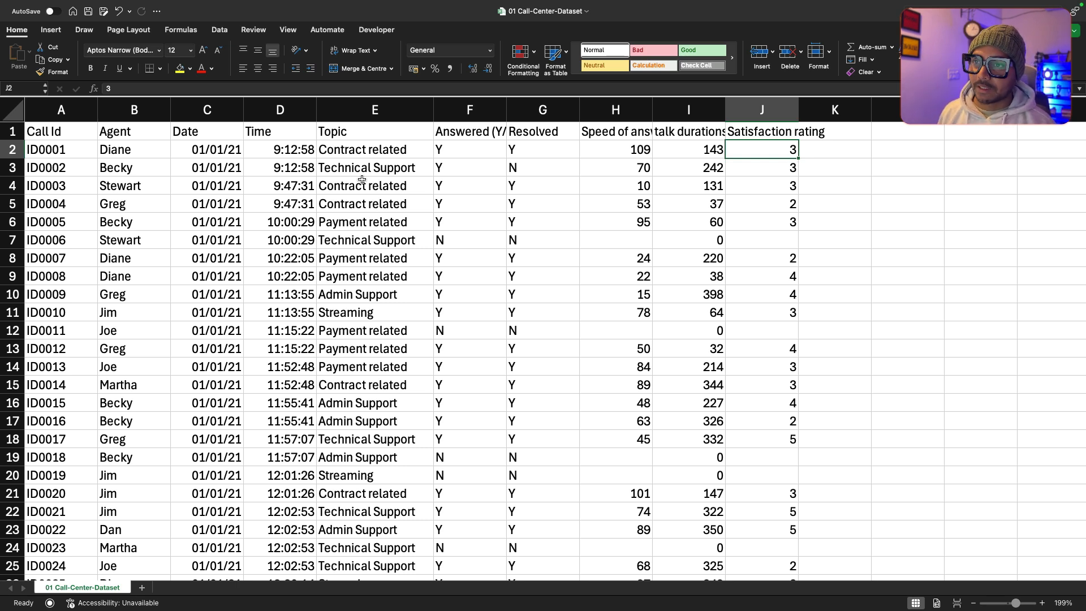
key(Down)
key(Up)
key(Down)
key(Up)
key(Left)
key(Left)
key(Left)
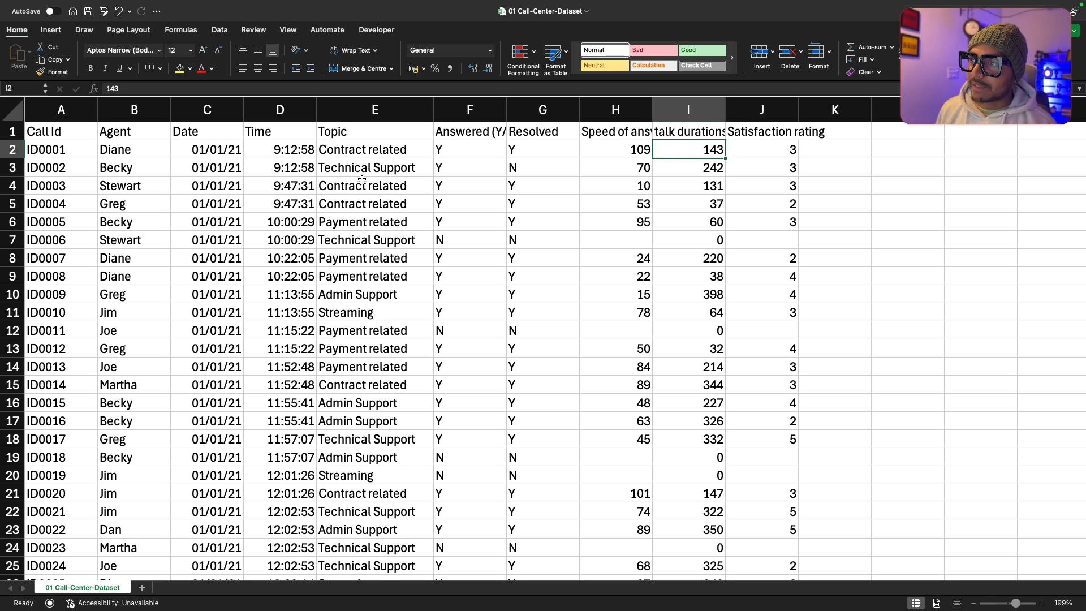
key(Right)
key(Right)
key(Right)
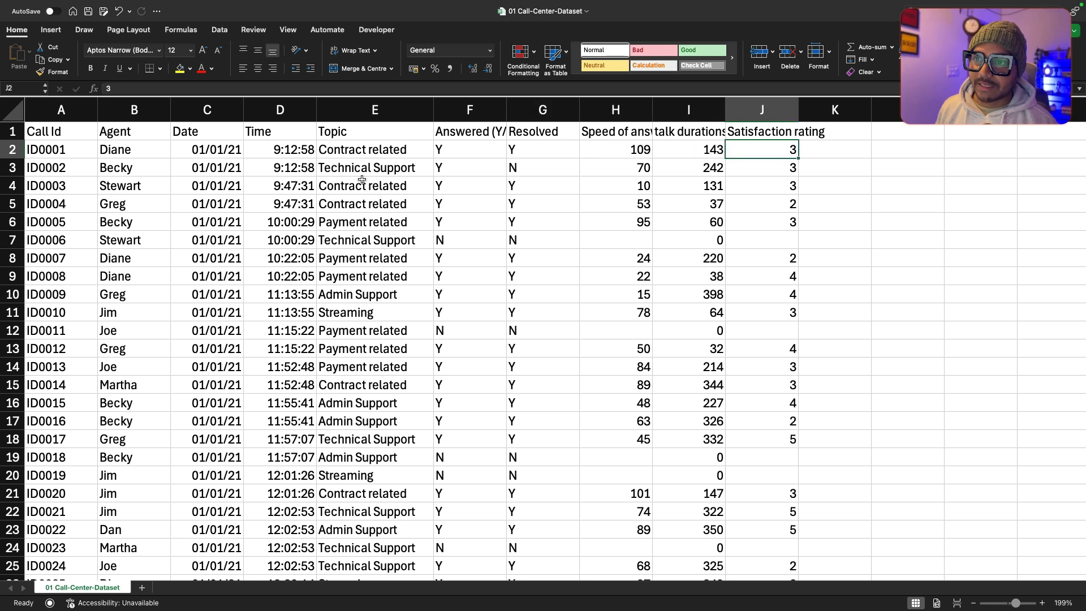
Step: Read the Satisfaction rating values down to about row 18 and go back up to row 7
key(Down)
key(Down)
key(Down)
key(Down)
key(Down)
key(Down)
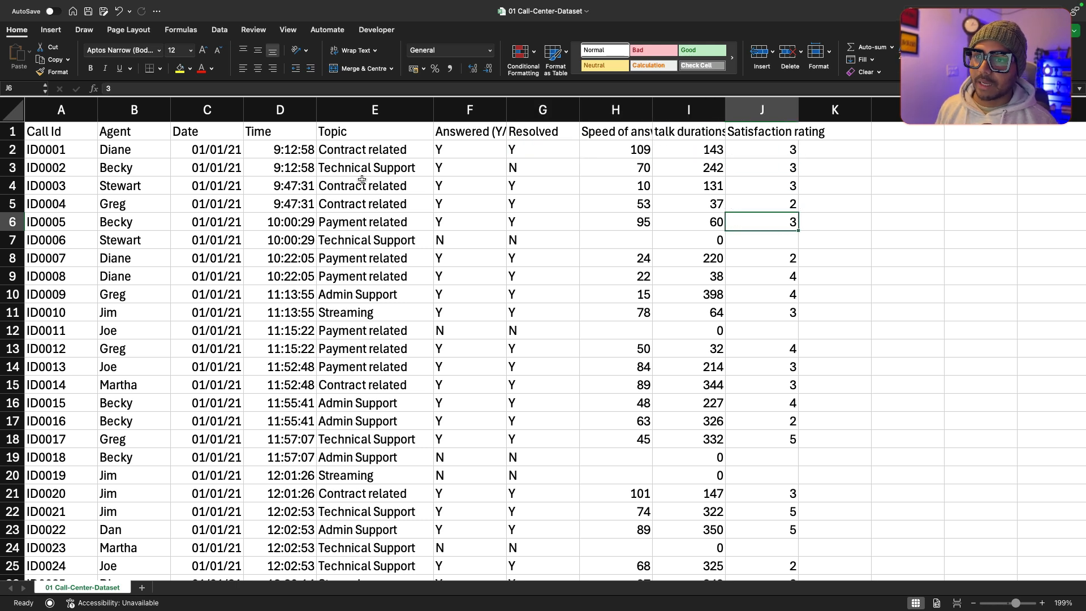
key(Down)
key(Down)
key(Down)
key(Down)
key(Down)
key(Down)
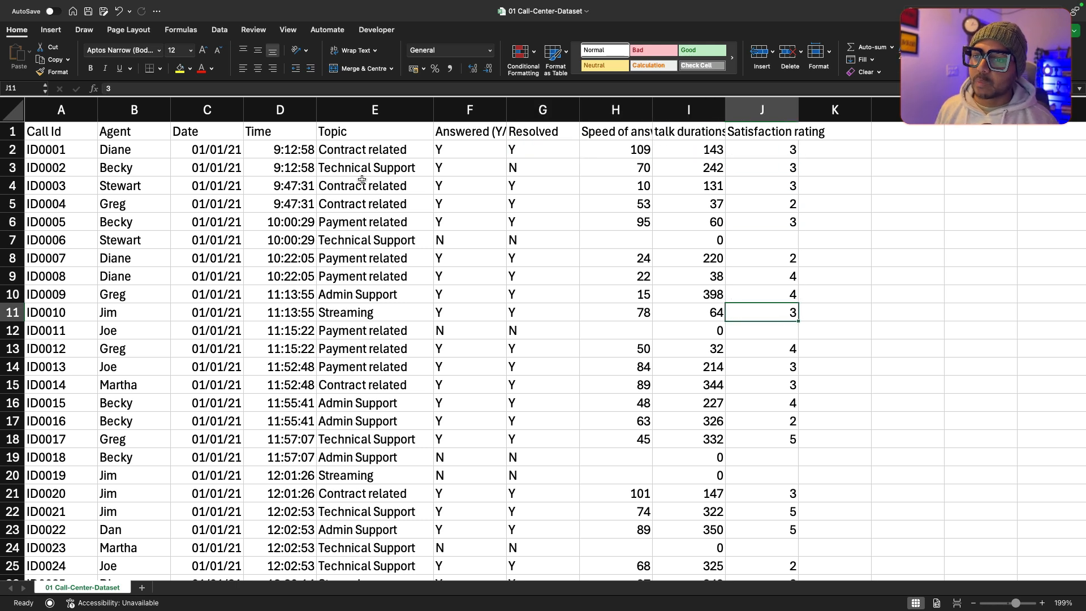
key(Down)
key(Down)
key(Down)
key(Down)
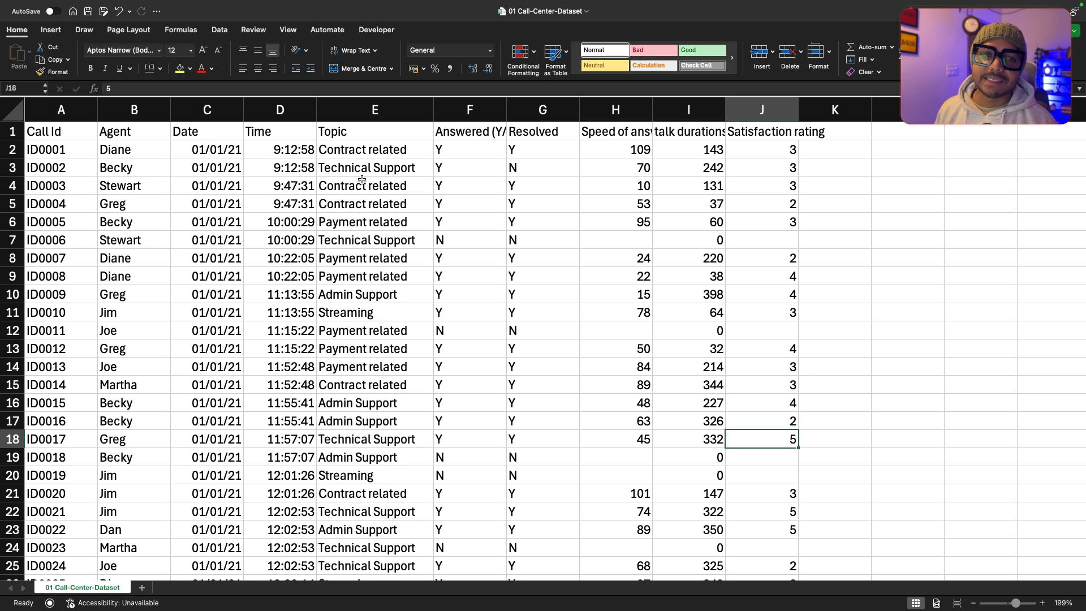
key(Down)
key(Up)
key(Up)
key(Up)
key(Up)
key(Up)
key(Up)
key(Up)
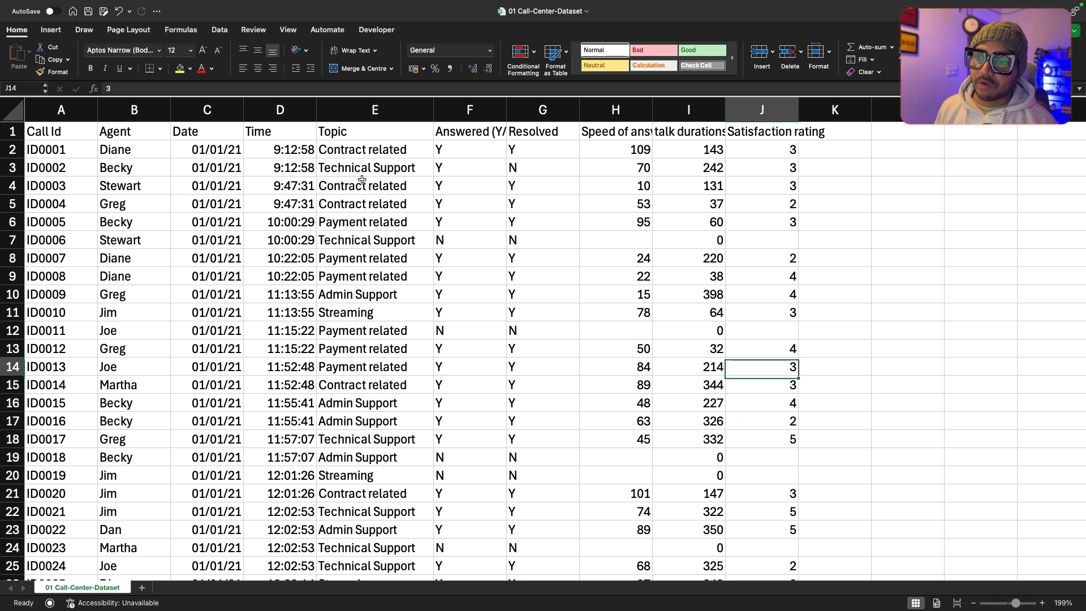
key(Up)
key(Up)
key(Up)
key(Up)
key(Up)
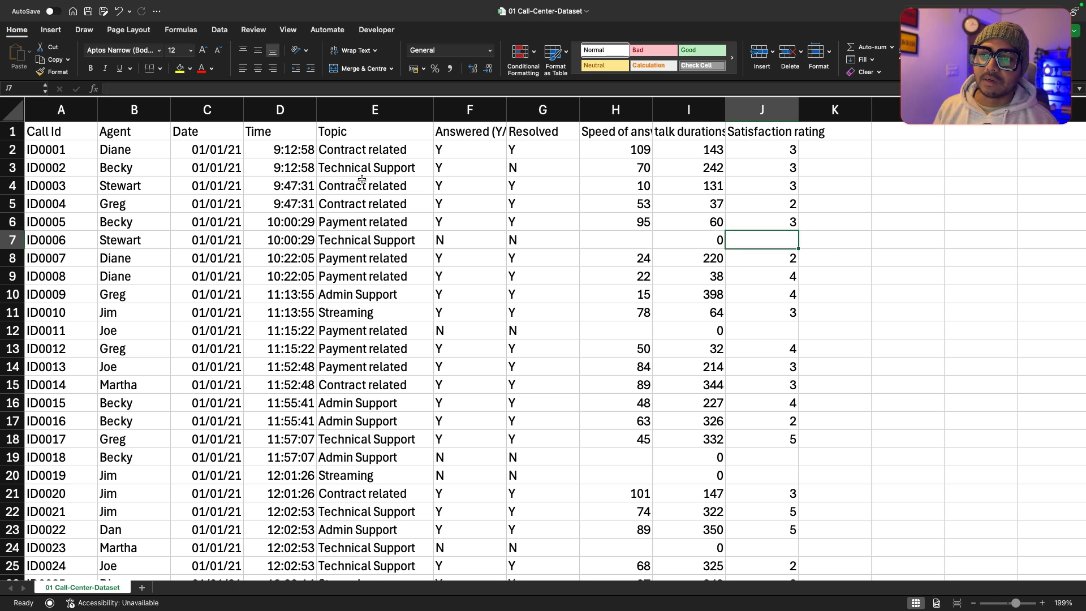
Step: Examine the Satisfaction rating cells of the unanswered calls in rows 7 and 12
key(Down)
key(Up)
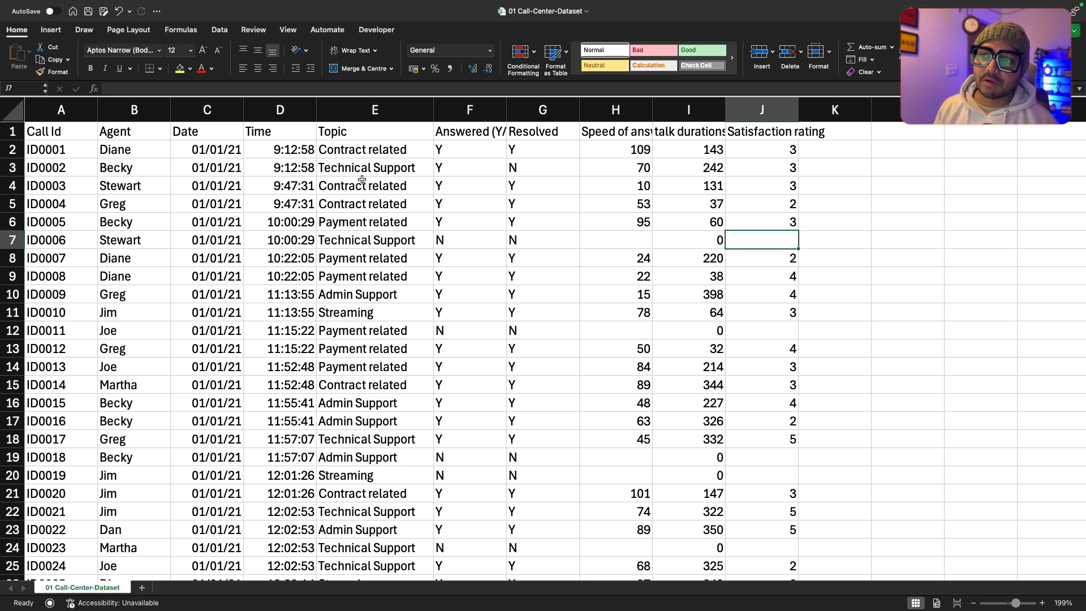
key(Down)
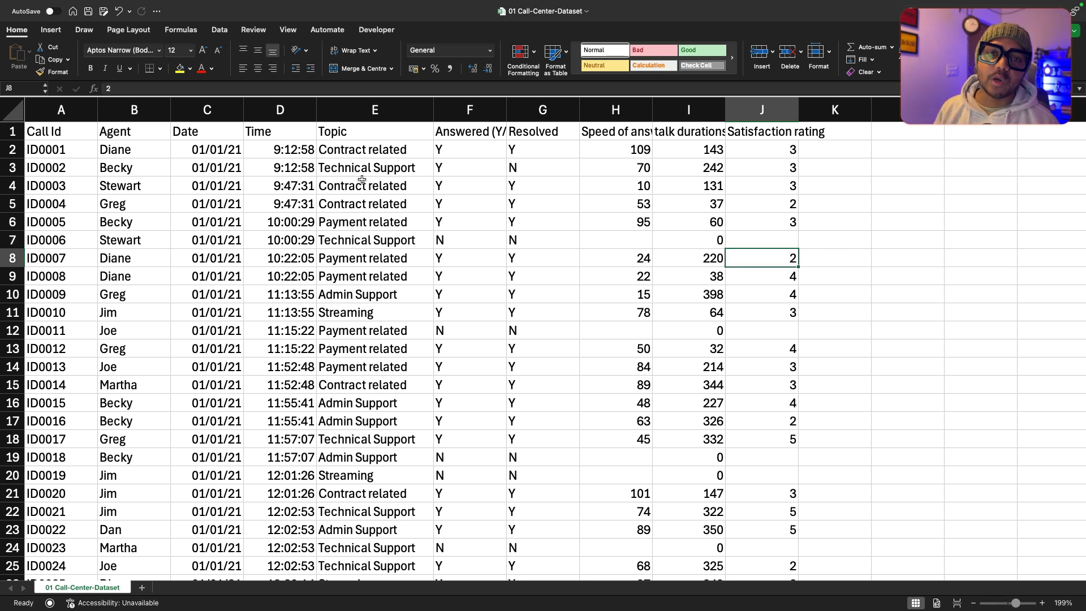
key(Down)
key(Up)
key(Up)
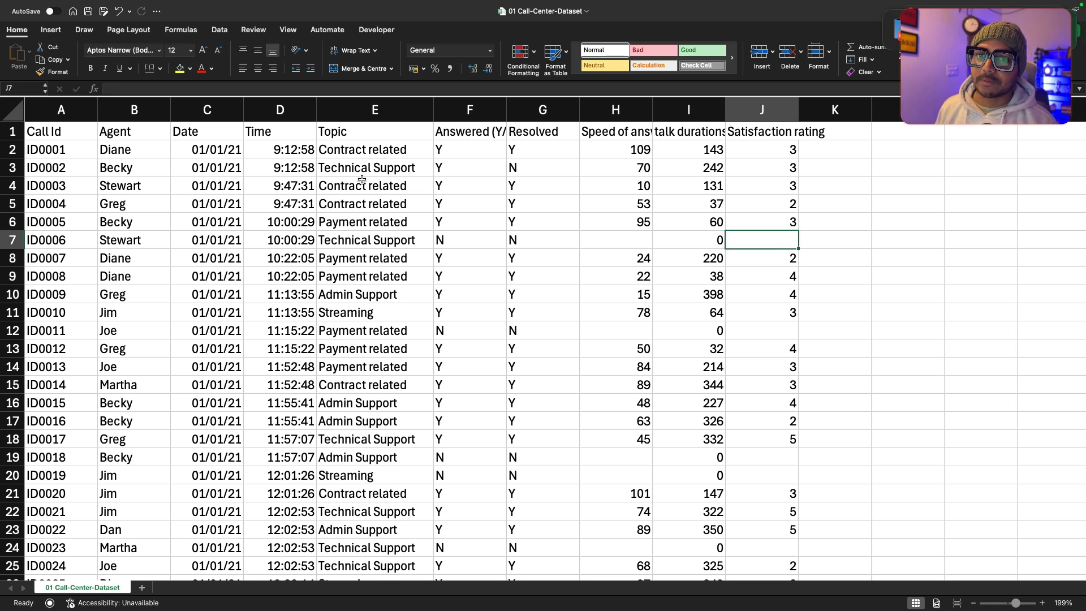
key(Down)
key(Down)
key(Down)
key(Down)
key(Down)
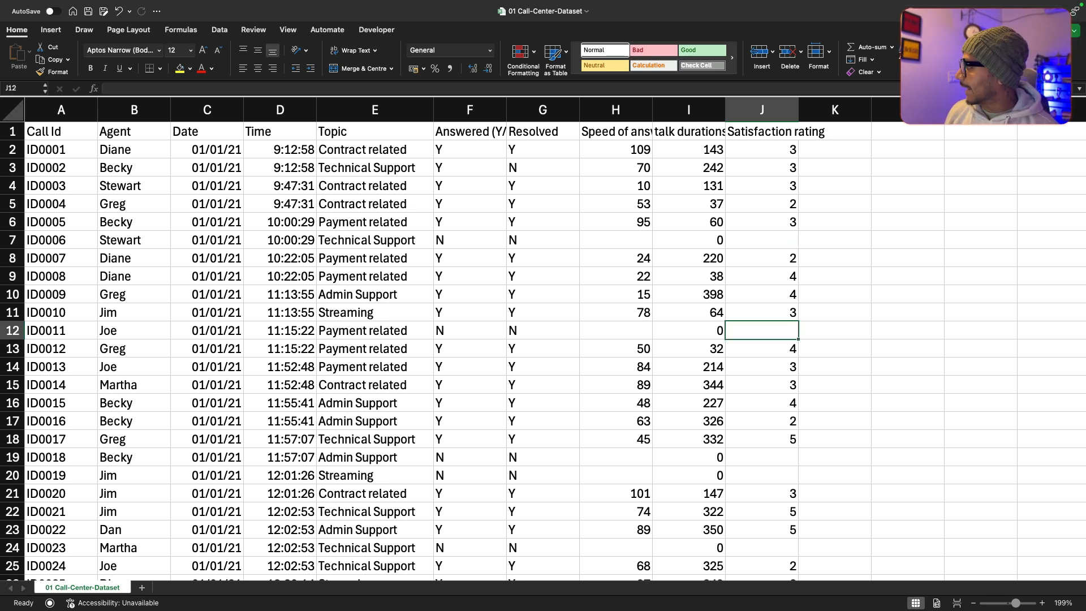
Step: Switch to the Power BI Call Centre Trends dashboard in the browser and exit its full-screen view
key(ctrl+Right)
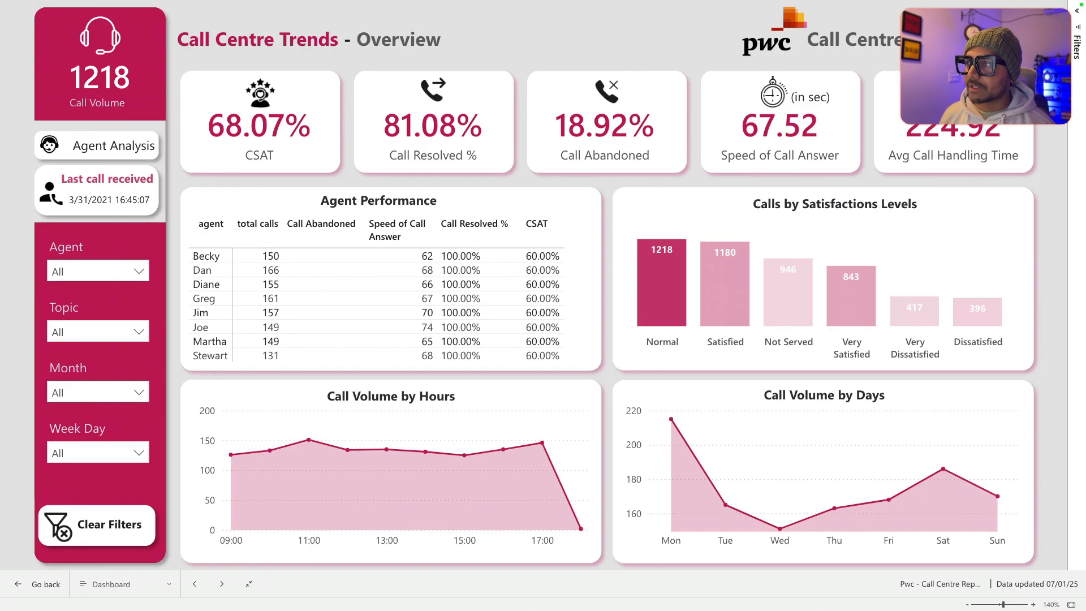
key(Escape)
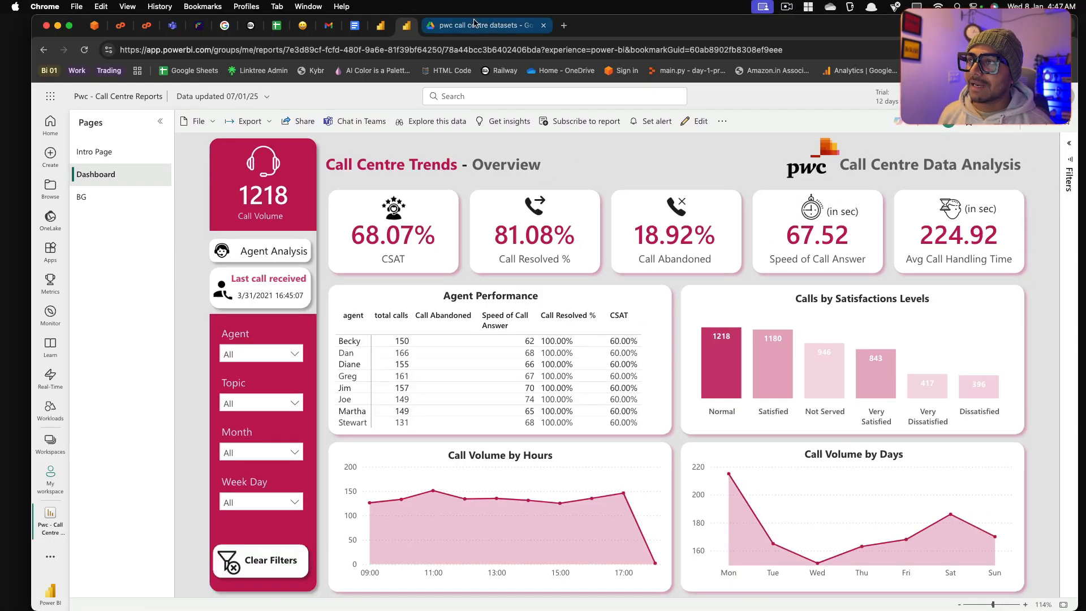
Step: Switch to the pwc call centre datasets folder in Google Drive, look through its All icons subfolder, open speed of call.png and go back
click(473, 22)
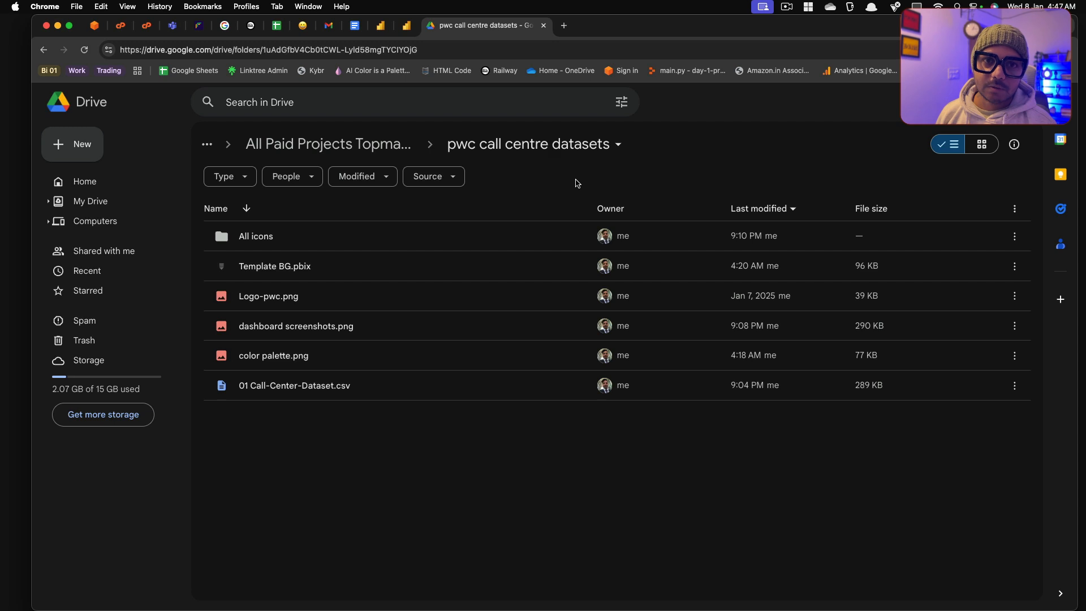
click(261, 247)
double_click(261, 246)
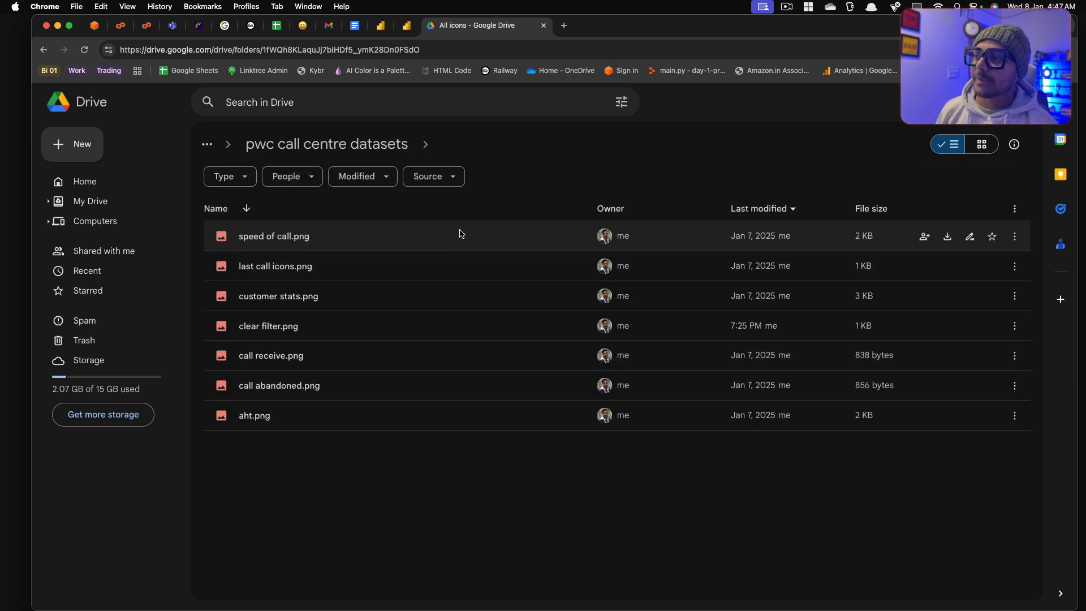
double_click(272, 237)
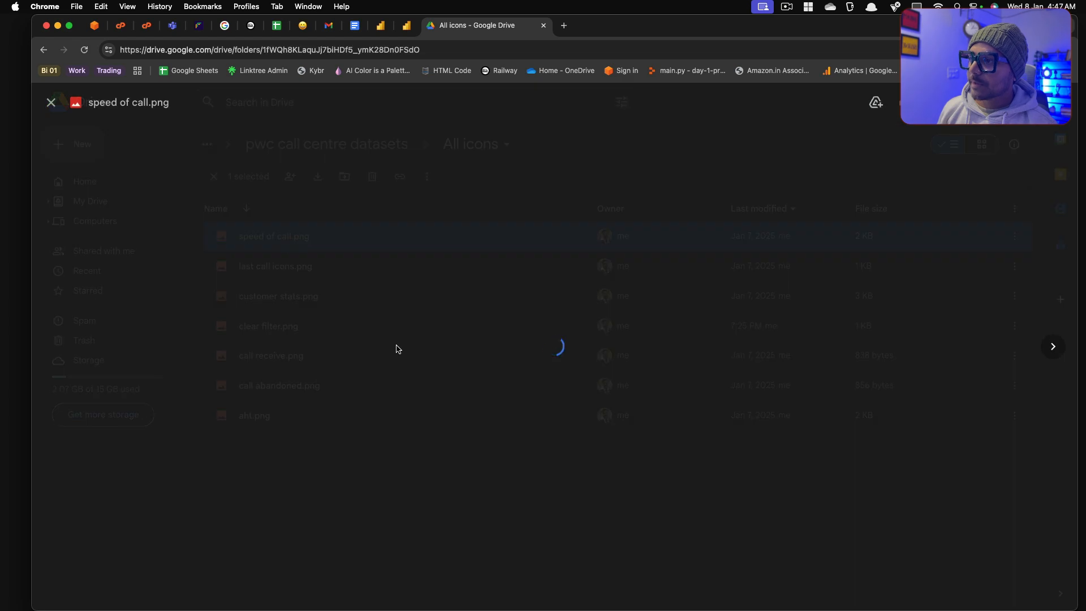
click(51, 103)
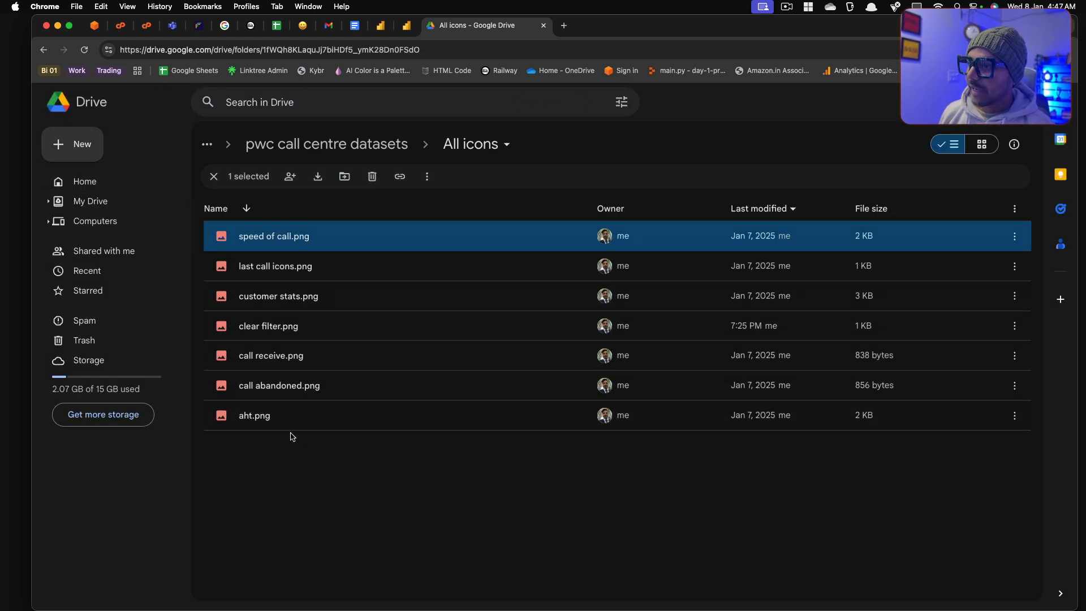
click(50, 54)
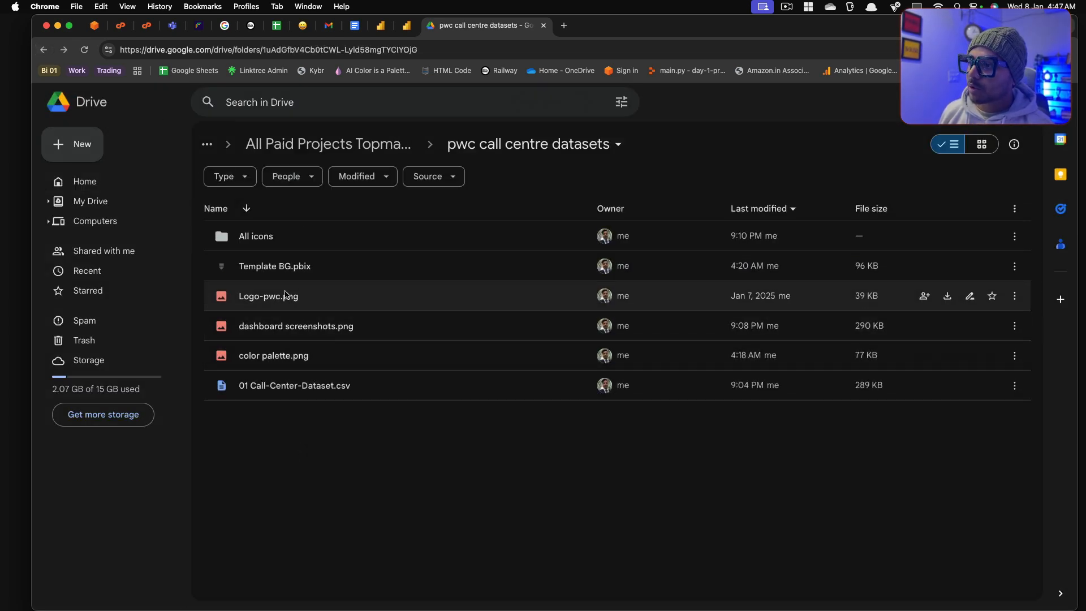
Step: Preview the Logo-pwc.png and dashboard screenshots.png images from the project folder
click(267, 306)
double_click(267, 306)
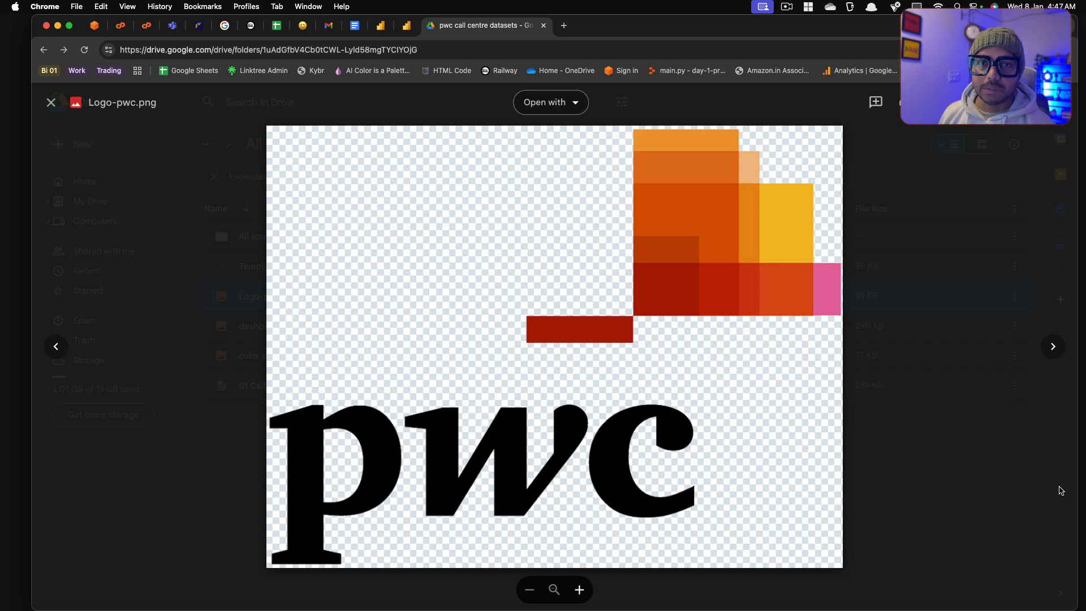
key(Escape)
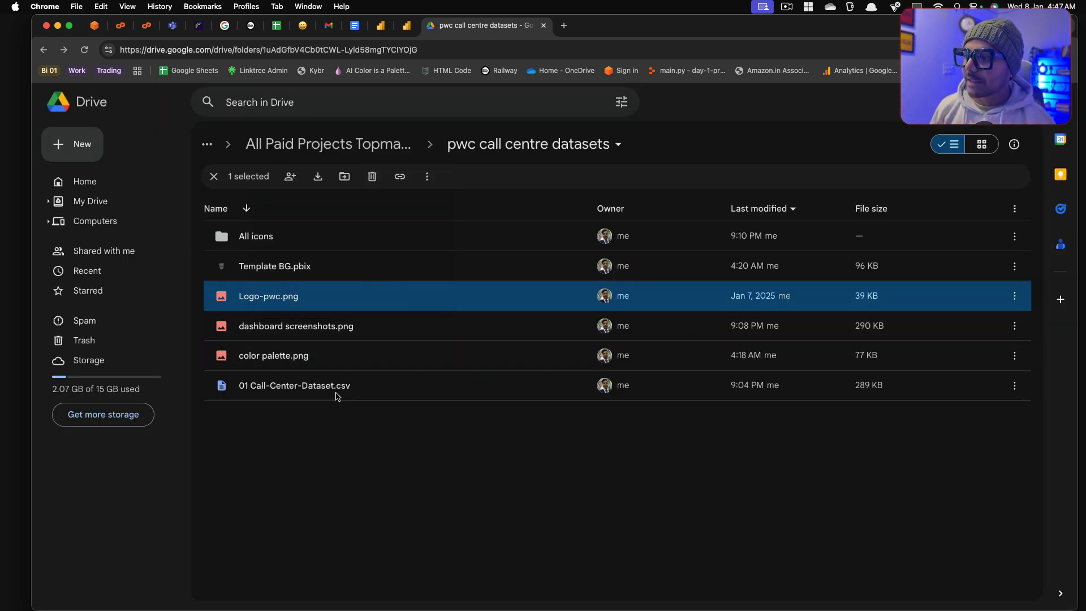
double_click(290, 332)
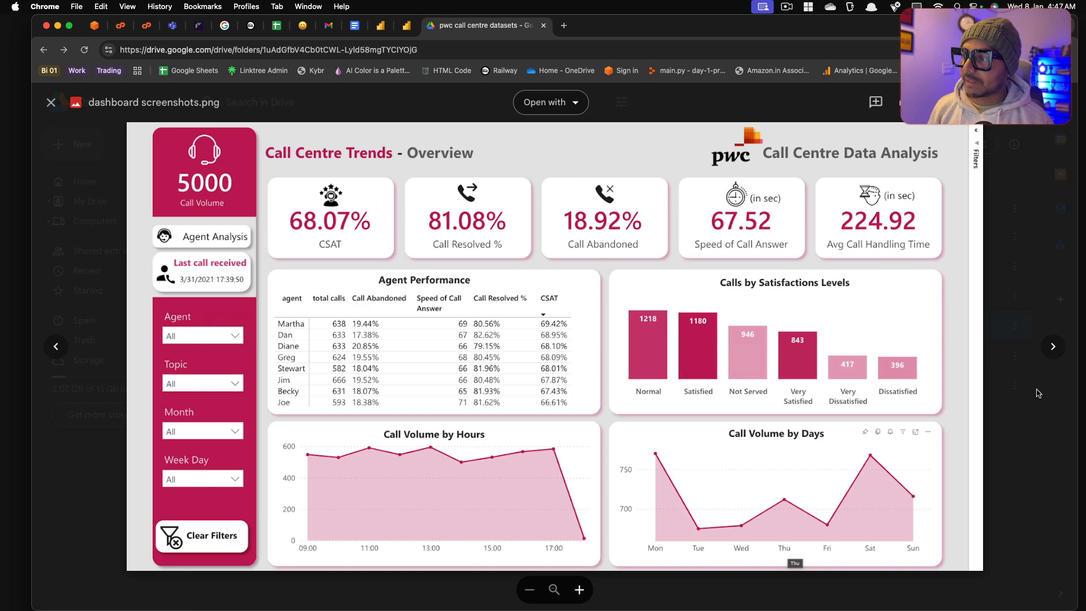
key(Escape)
Step: Examine the sizes and colour codes in color palette.png and point out the Template BG.pbix file in the folder
double_click(276, 364)
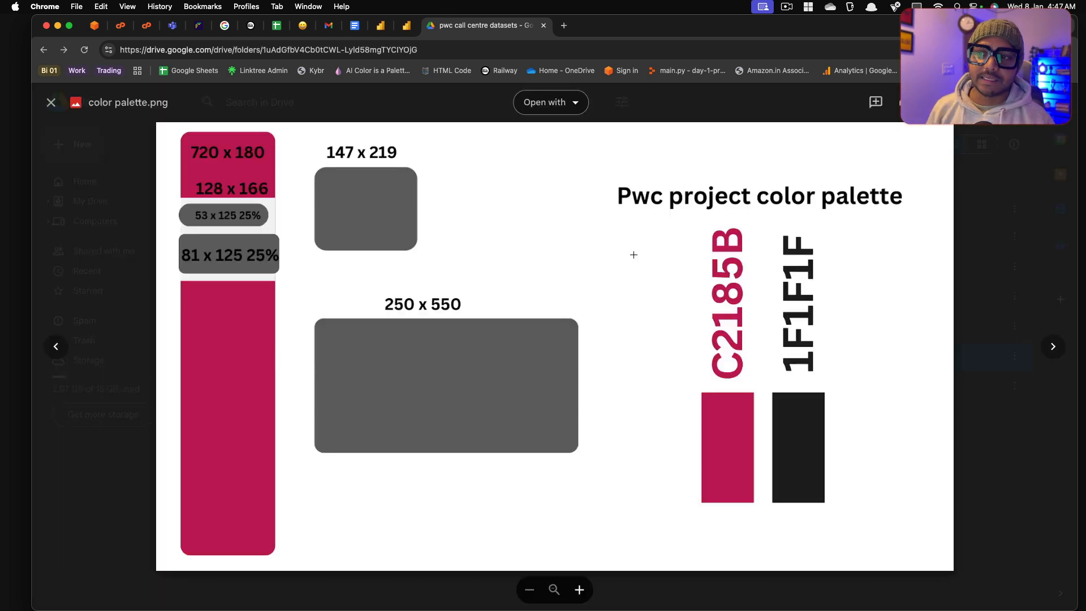
click(1013, 440)
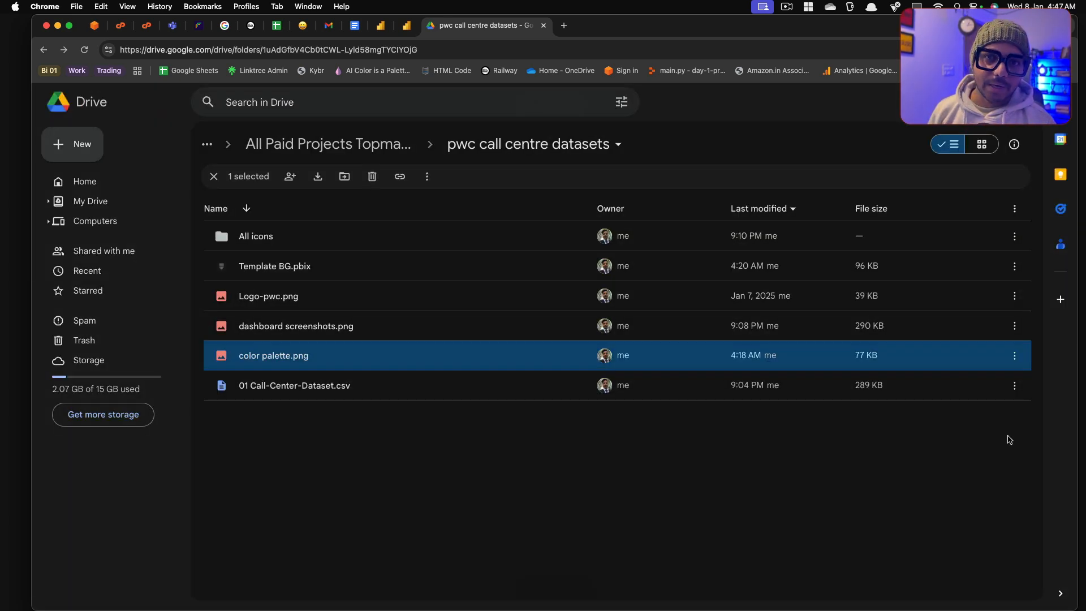
click(286, 270)
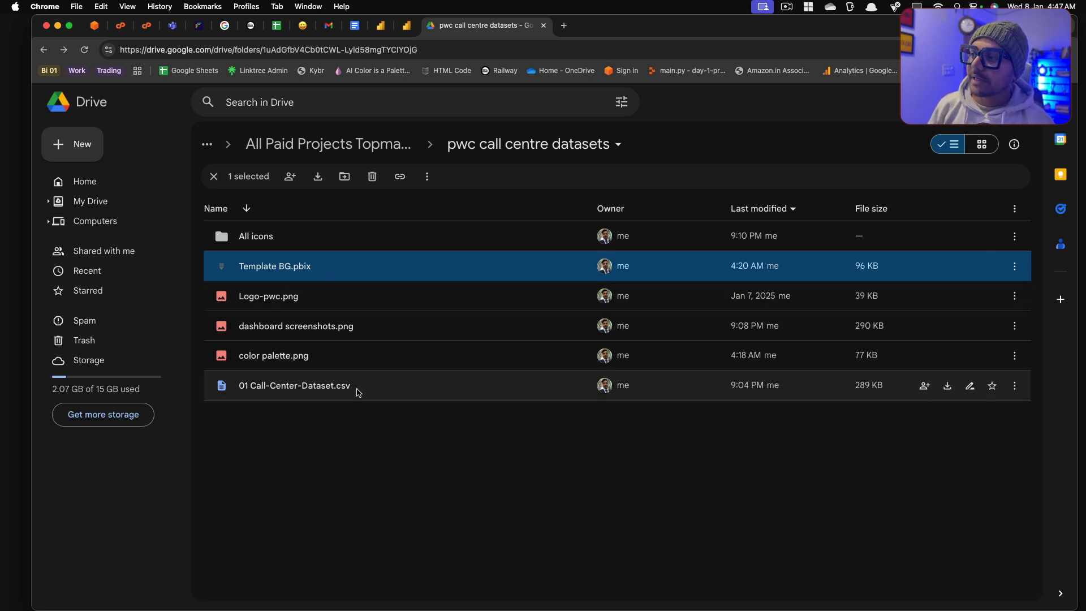
double_click(327, 363)
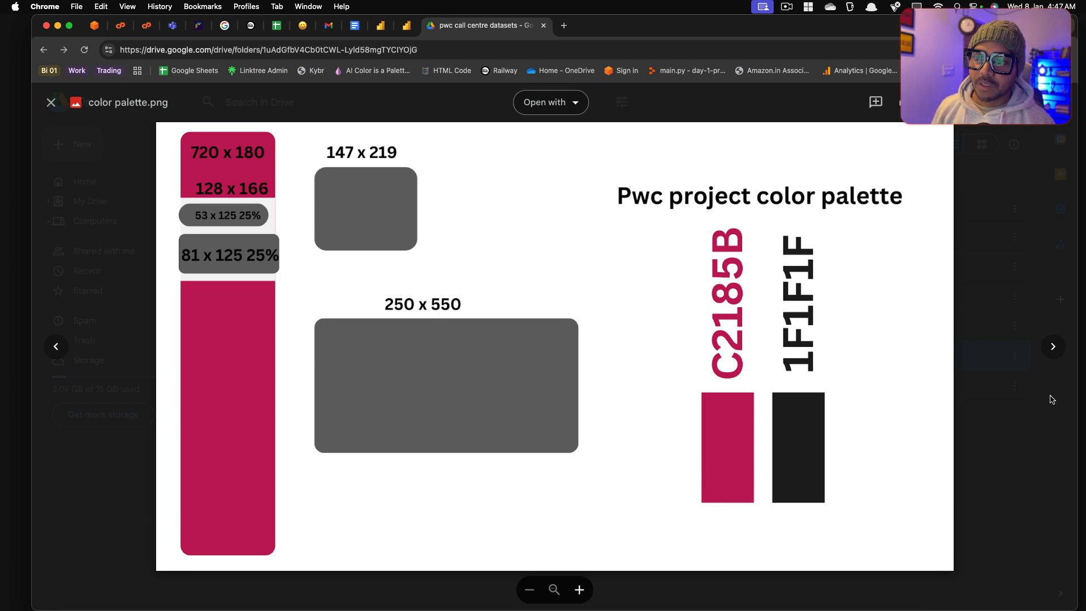
key(Escape)
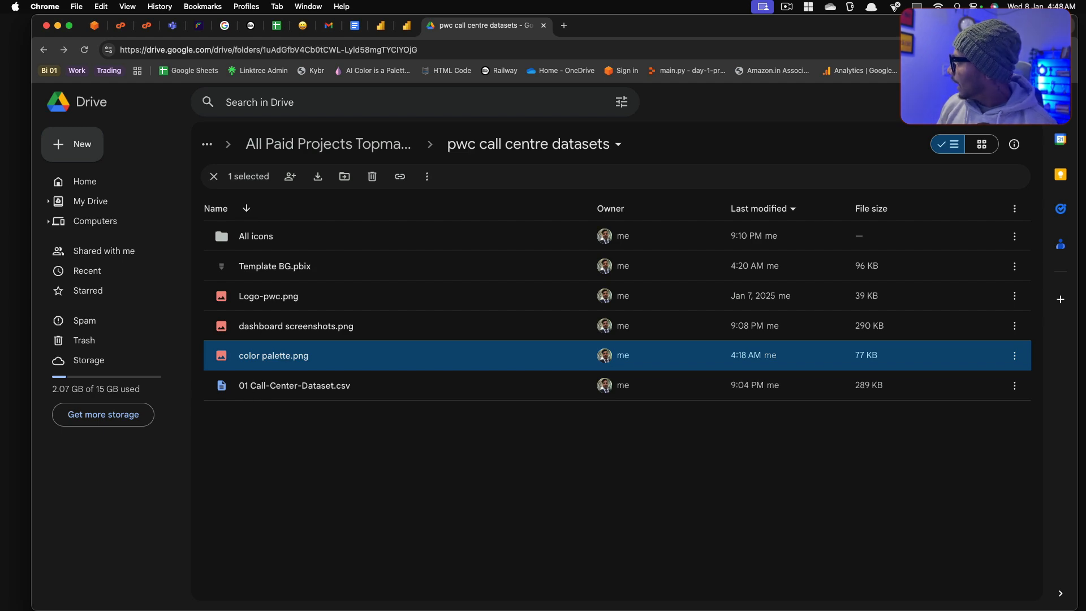
Step: Switch to the Windows remote desktop in full screen, open the Template BG file in Power BI Desktop and show its BG page
click(16, 390)
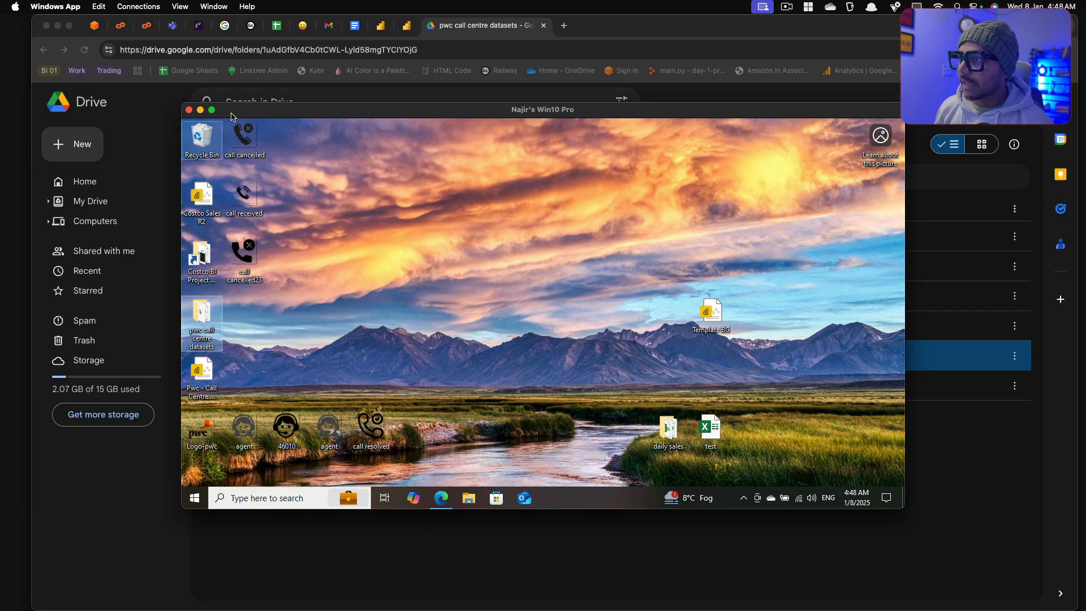
click(212, 109)
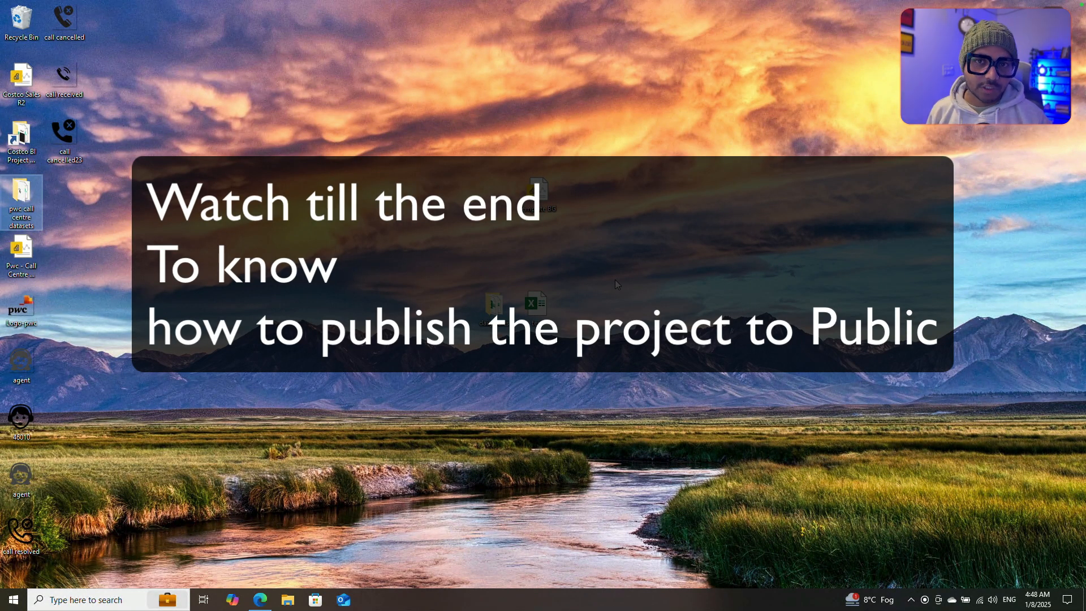
click(540, 136)
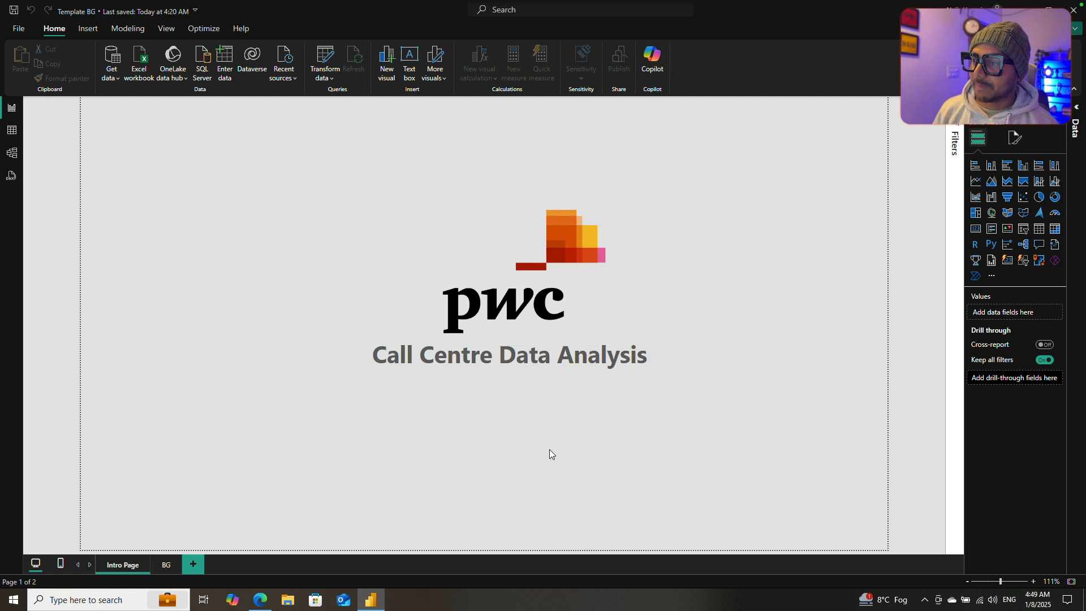
click(165, 565)
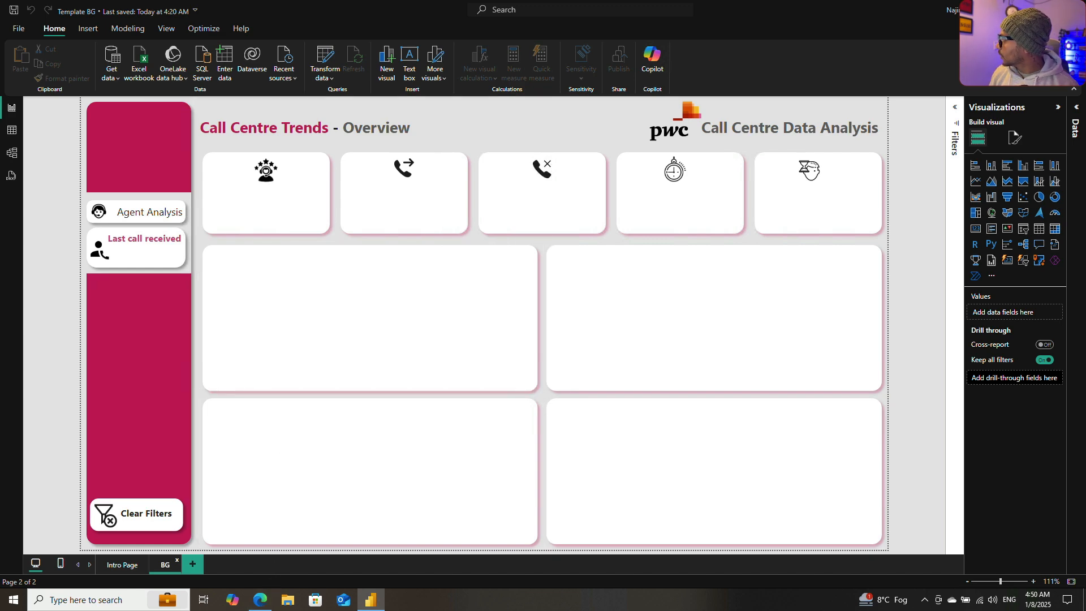
Step: Return to Google Drive in Chrome to review the color palette image, and close the color palette pwc.png window in Preview
key(ctrl+Left)
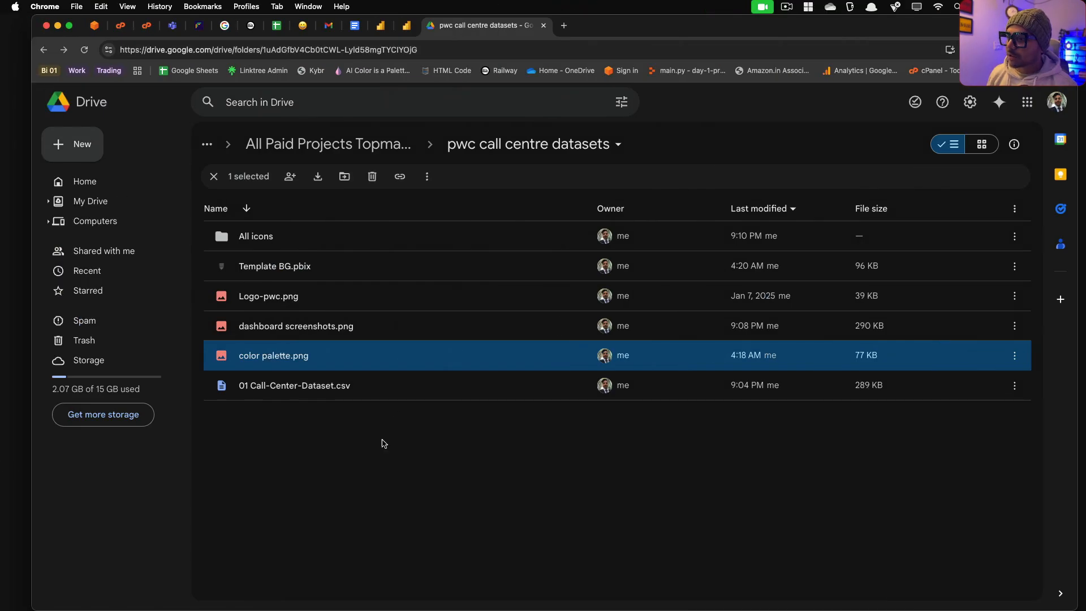
double_click(317, 355)
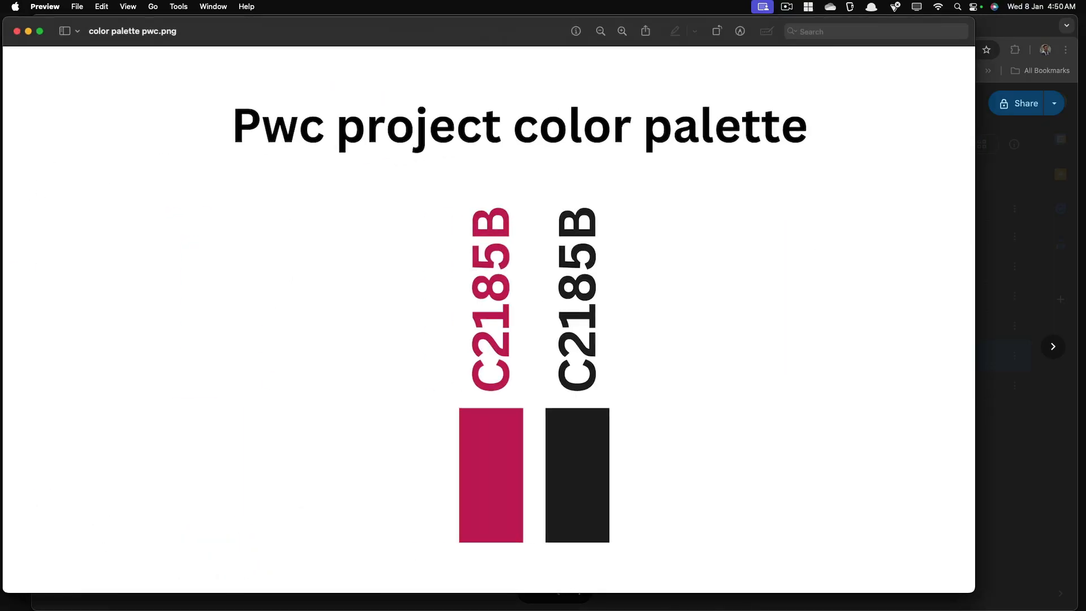
click(17, 32)
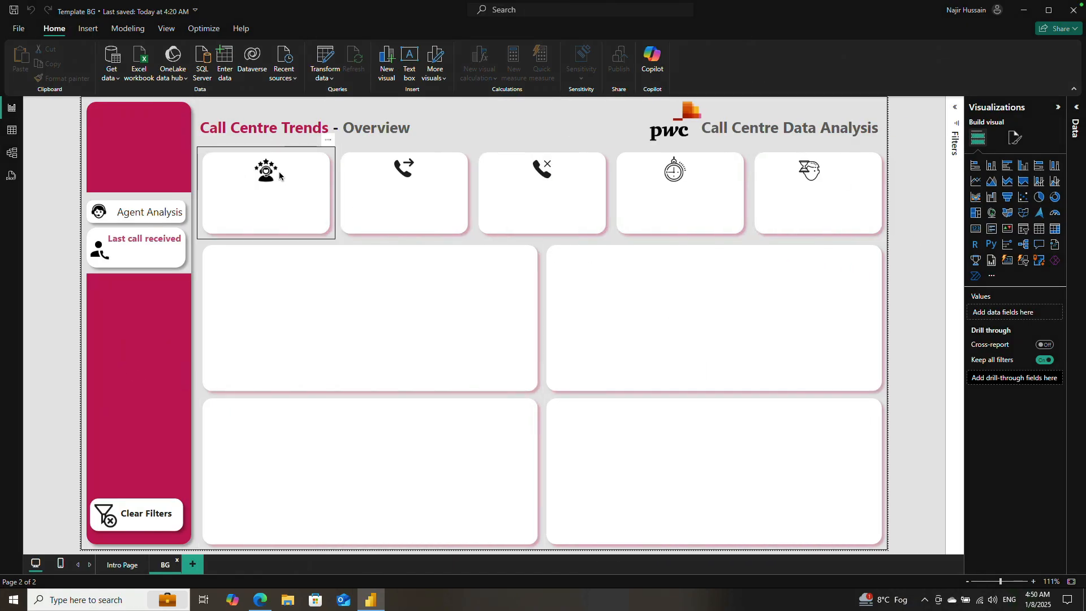
Step: Switch to the Edge browser, open the icons8 website in a new tab and maximize the window
click(261, 600)
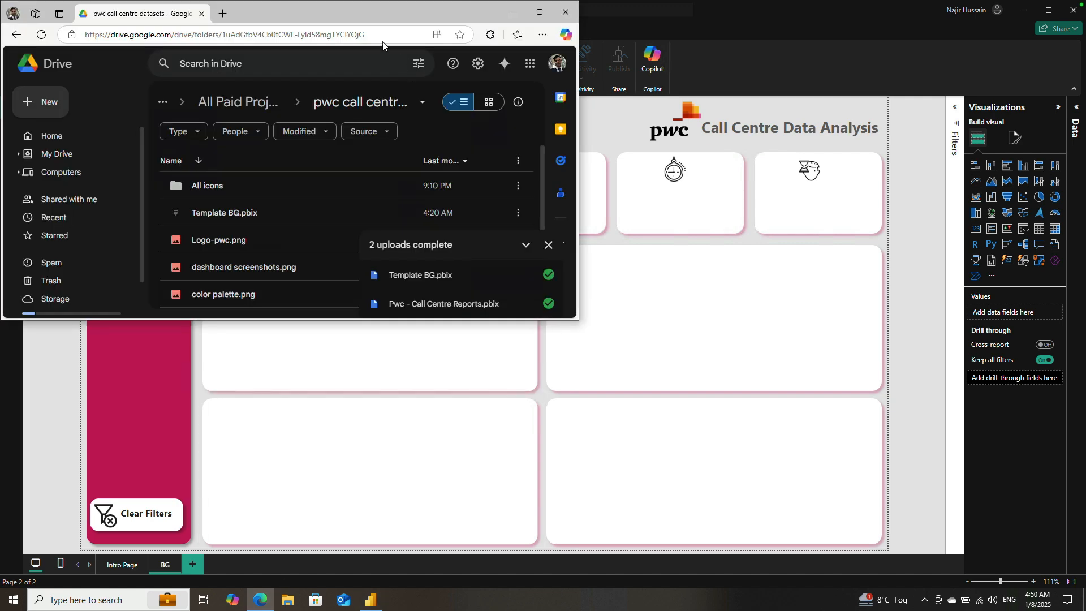
click(227, 16)
text(icon)
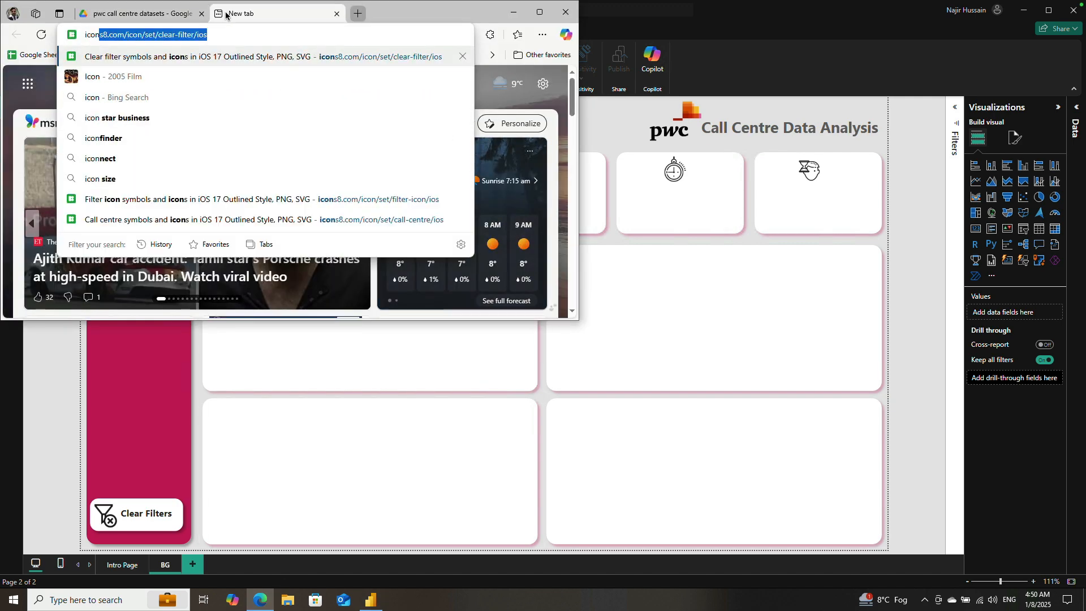
key(Return)
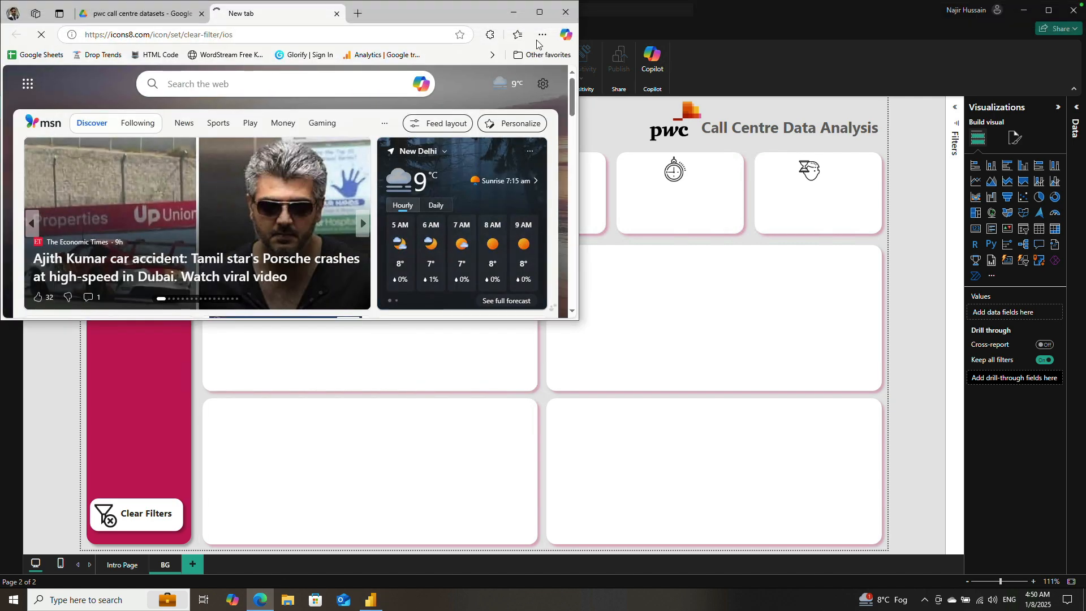
click(539, 14)
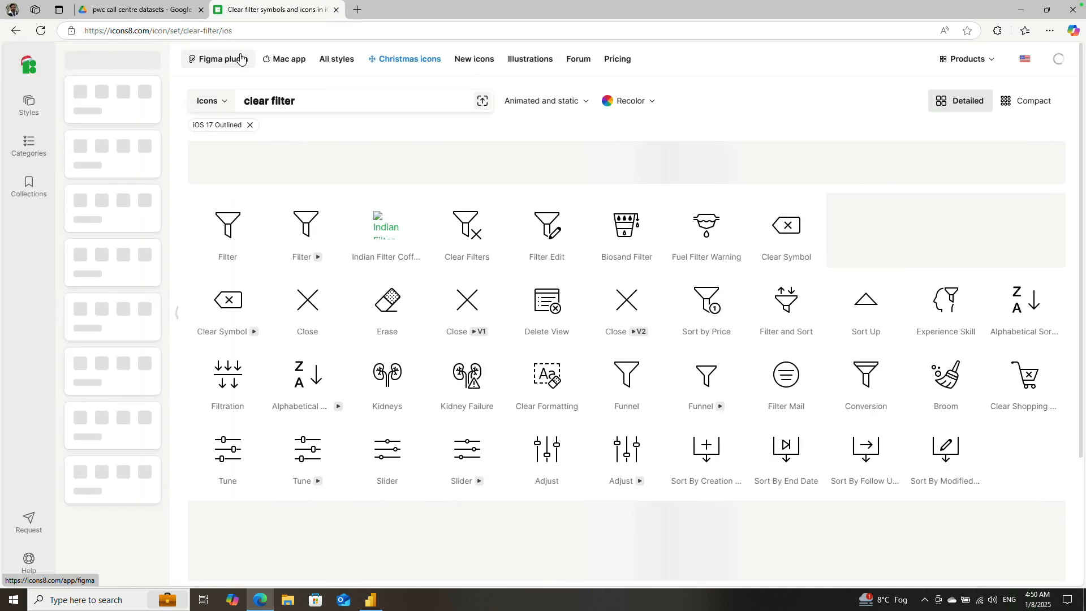
Step: Search icons8 for "call centre" icons, look over the results and minimize the browser to return to the report
click(327, 103)
triple_click(327, 106)
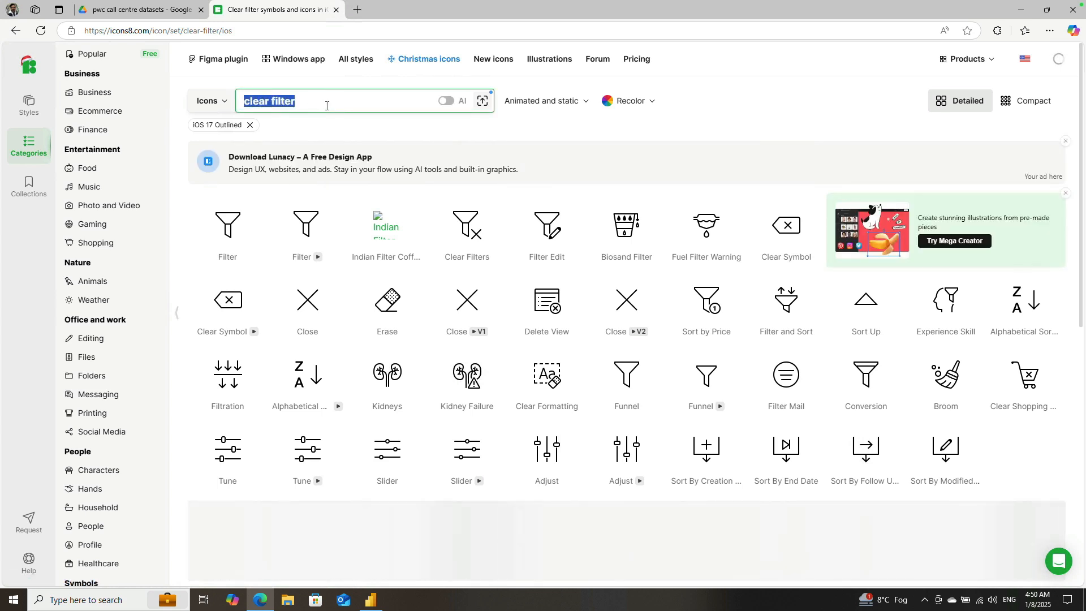
text(call cen)
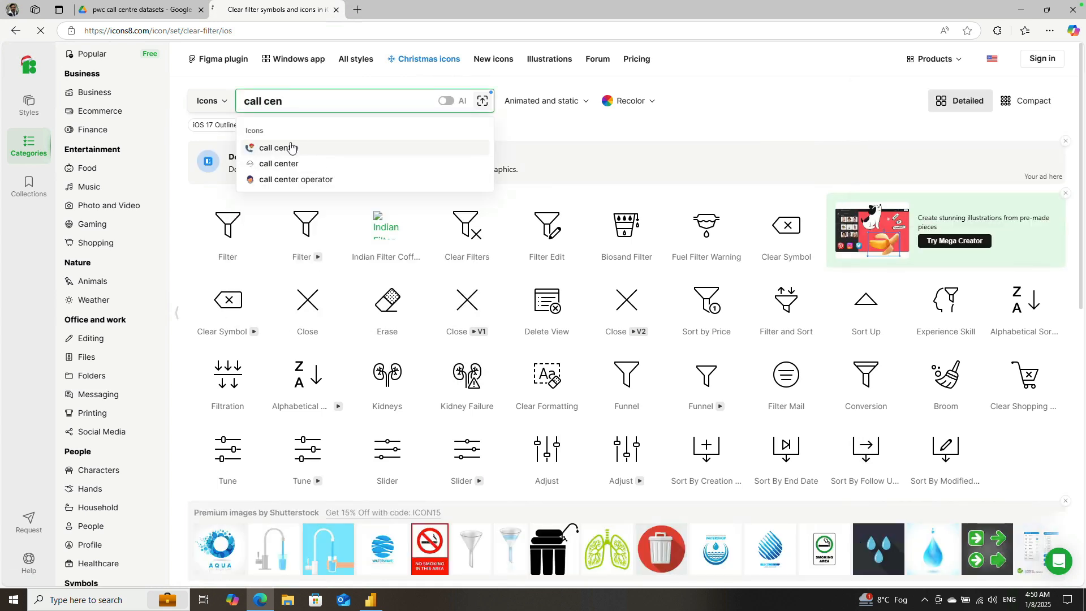
click(291, 147)
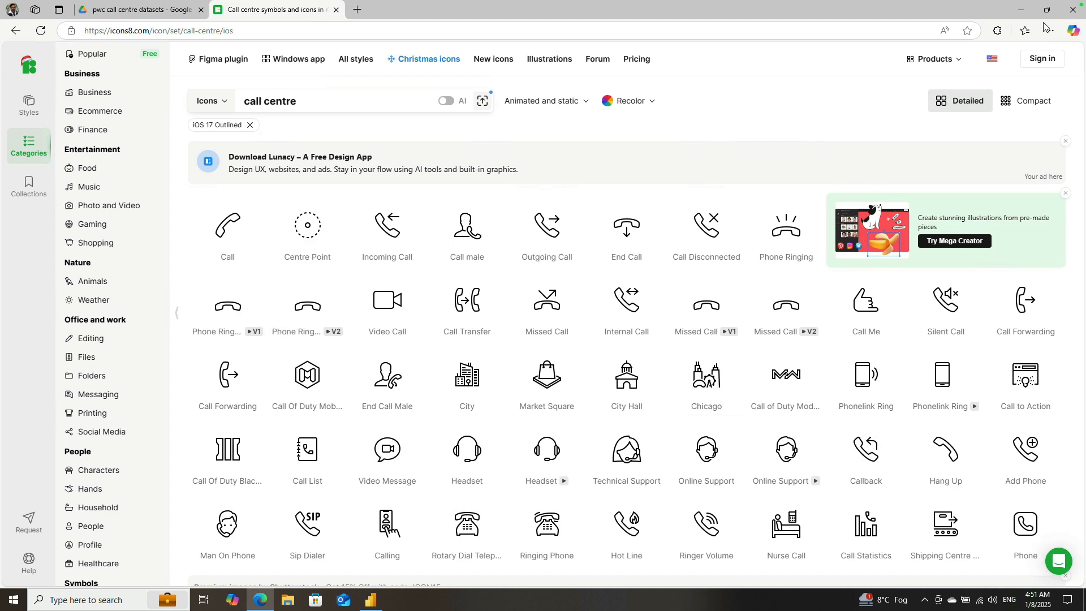
click(1021, 10)
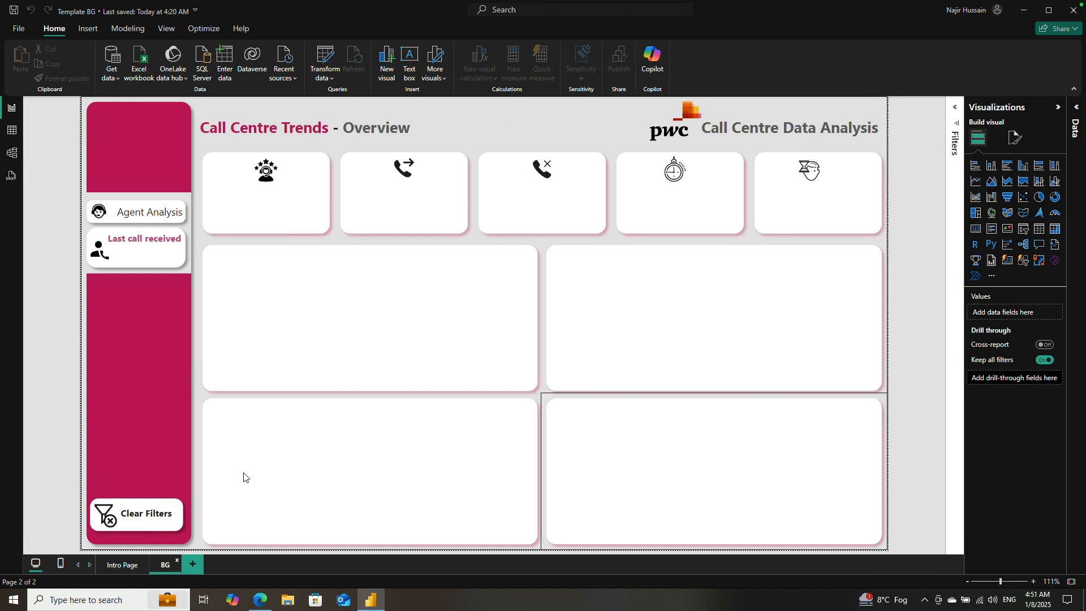
Step: Add a new page to the report and insert a rectangle shape in the page's upper-left corner
click(193, 565)
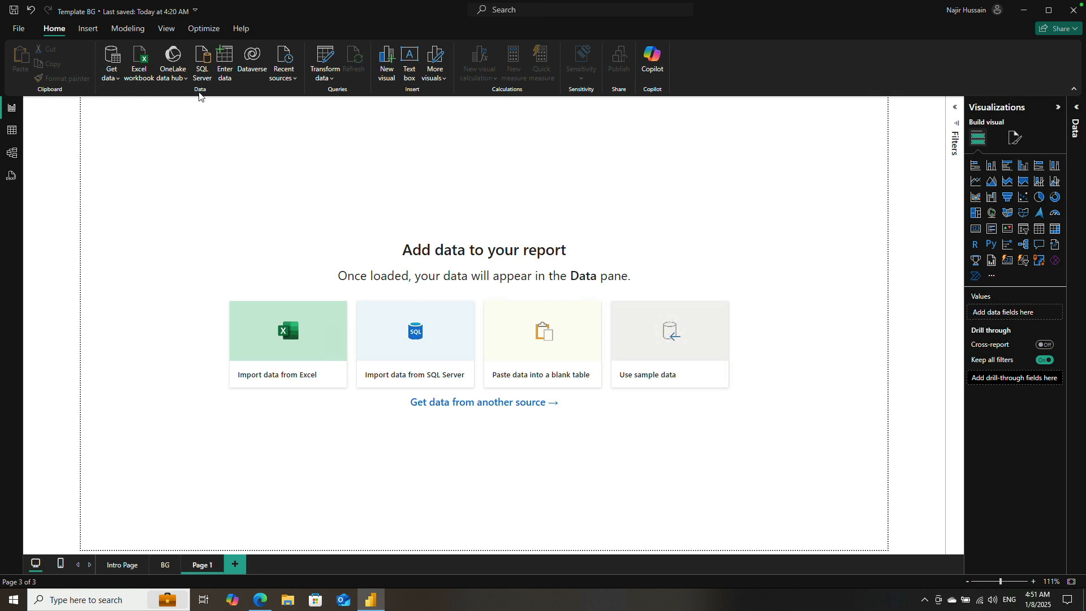
click(87, 28)
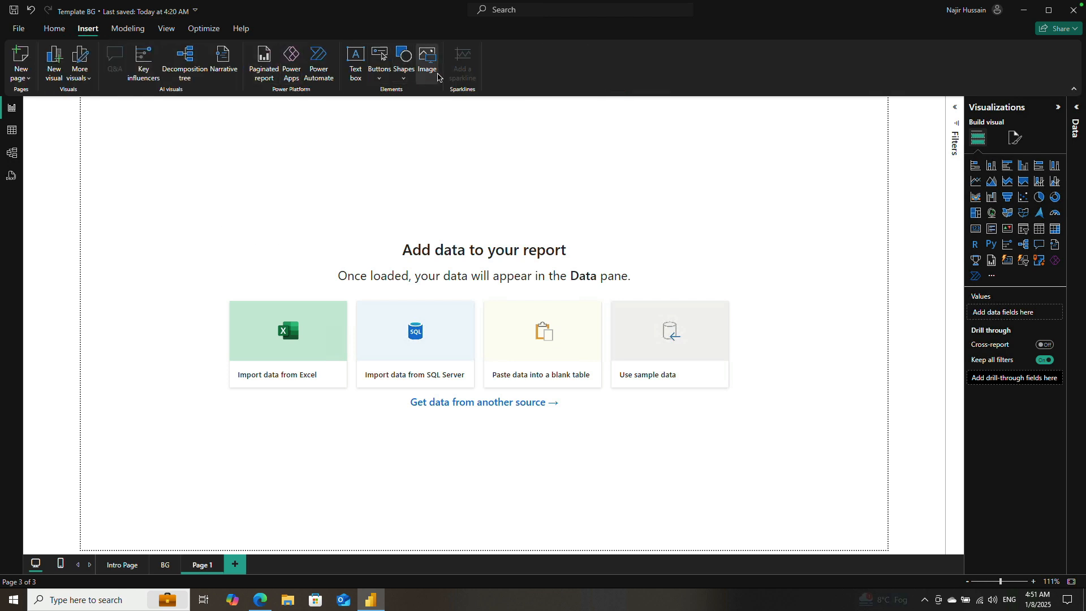
click(403, 66)
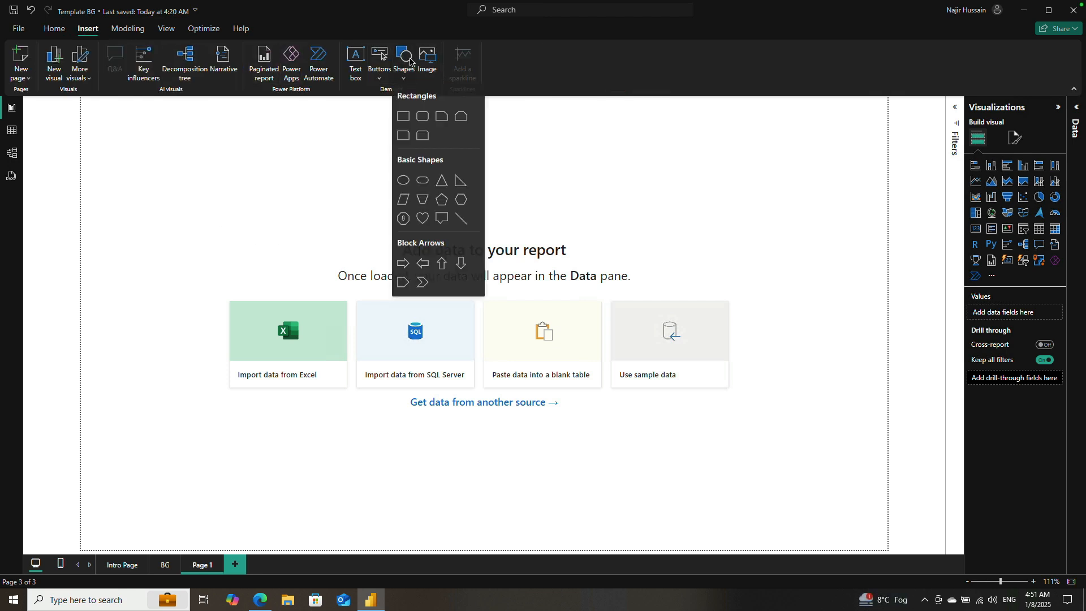
click(399, 117)
mouse_move(164, 163)
mouse_down()
mouse_move(201, 211)
mouse_move(176, 158)
mouse_up()
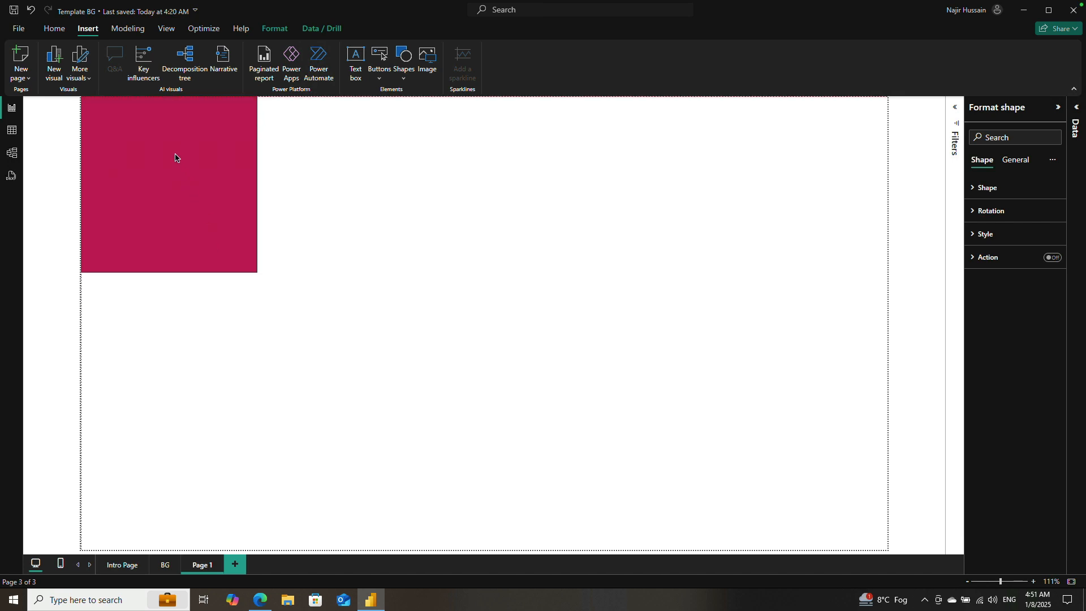
Step: Stretch the rectangle to the full page height and narrow it into a sidebar along the page's left edge
drag(170, 271, 172, 571)
drag(258, 323, 193, 342)
click(194, 337)
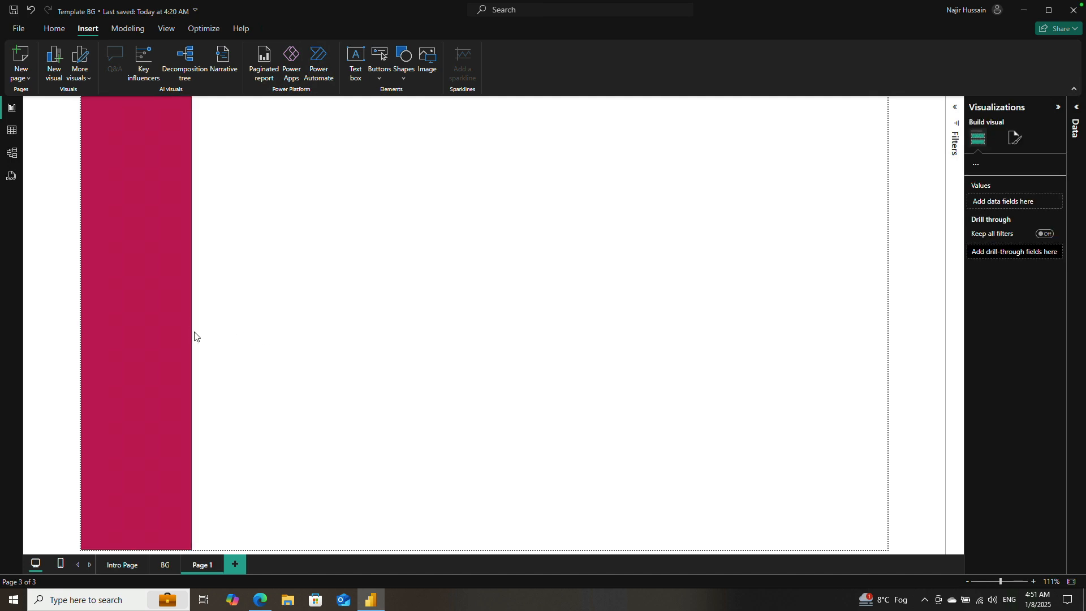
Step: Review the Color 1 and Color 2 hex codes in the current theme's customization settings and cancel without applying changes
click(162, 326)
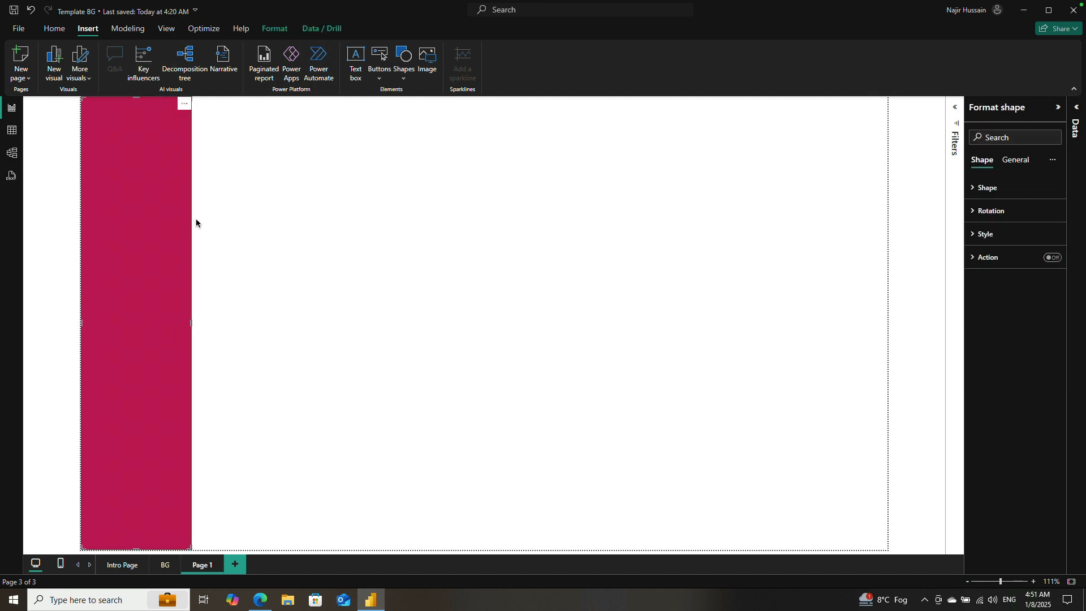
click(167, 31)
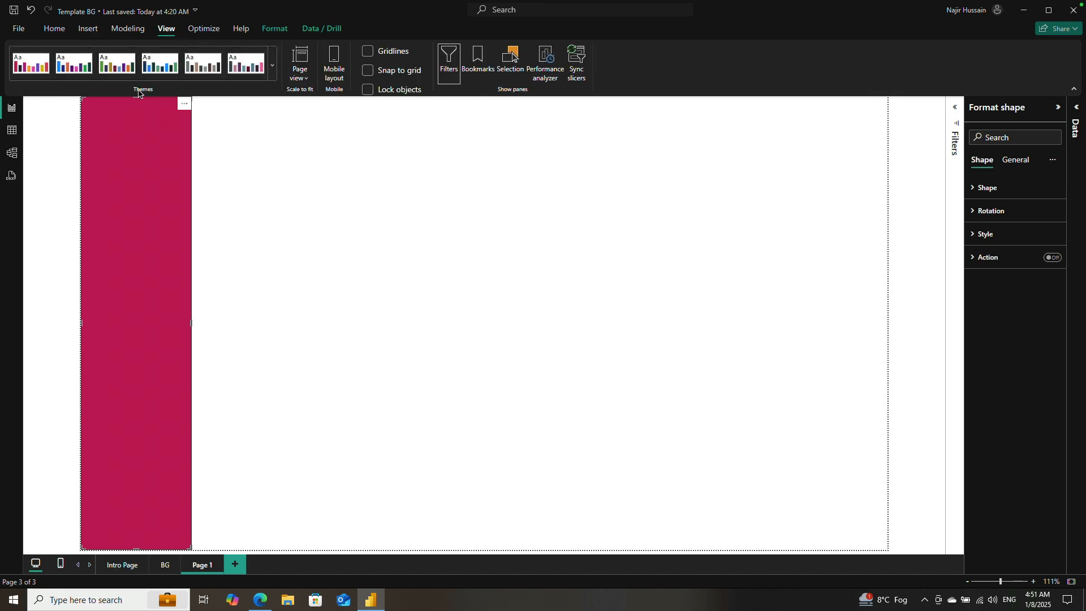
click(273, 69)
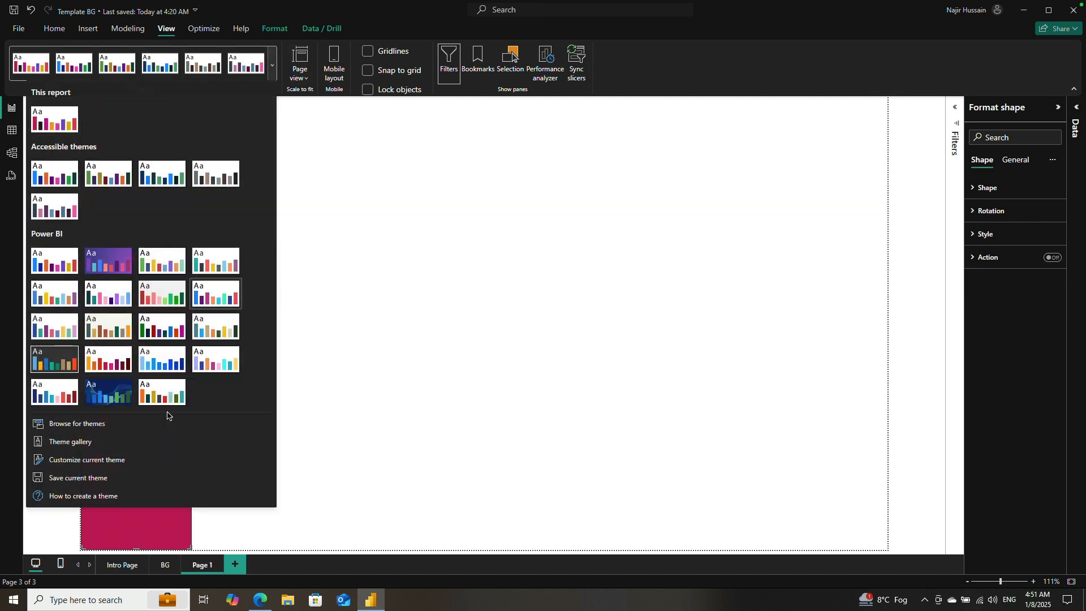
click(86, 463)
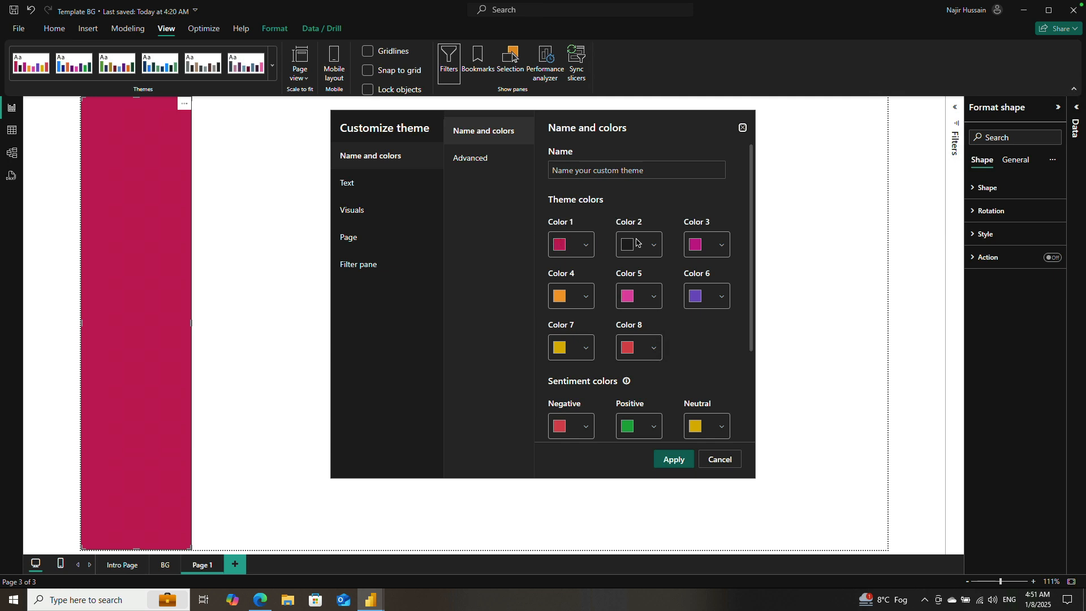
click(588, 249)
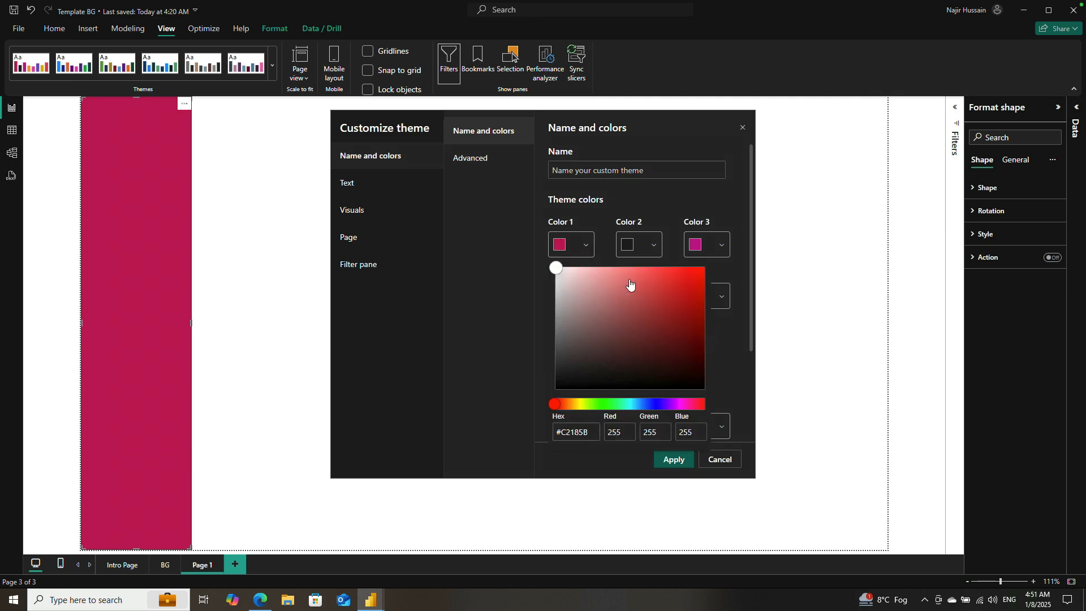
click(647, 257)
click(645, 252)
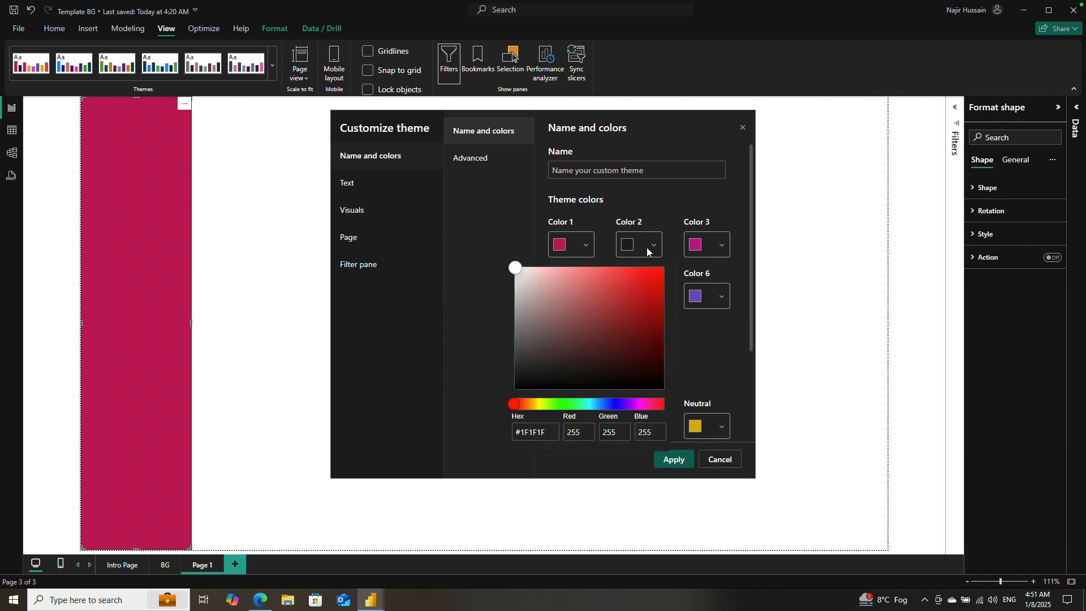
click(606, 264)
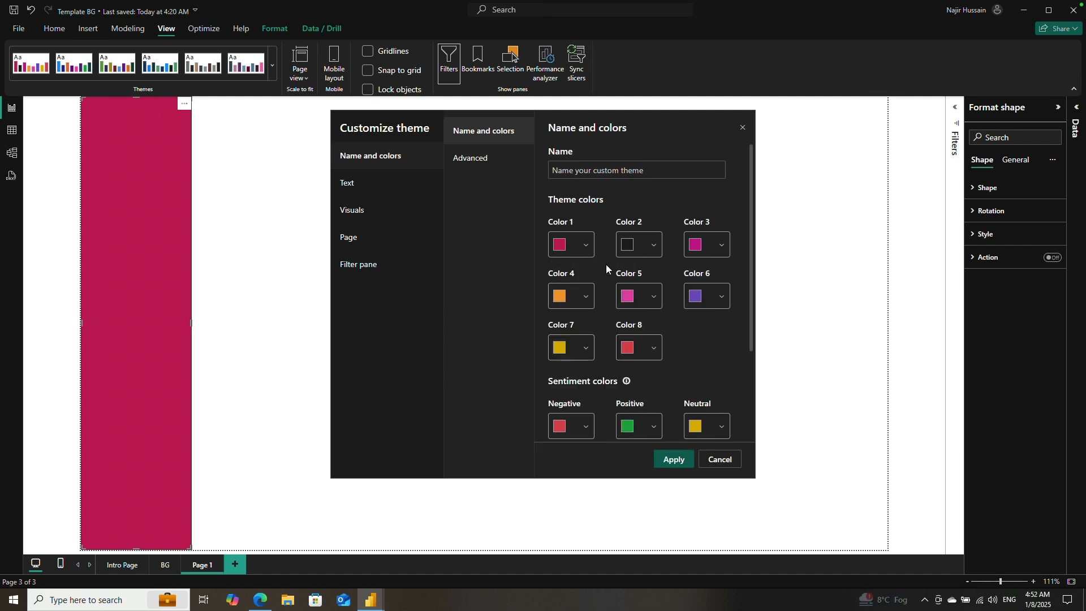
click(581, 247)
double_click(575, 432)
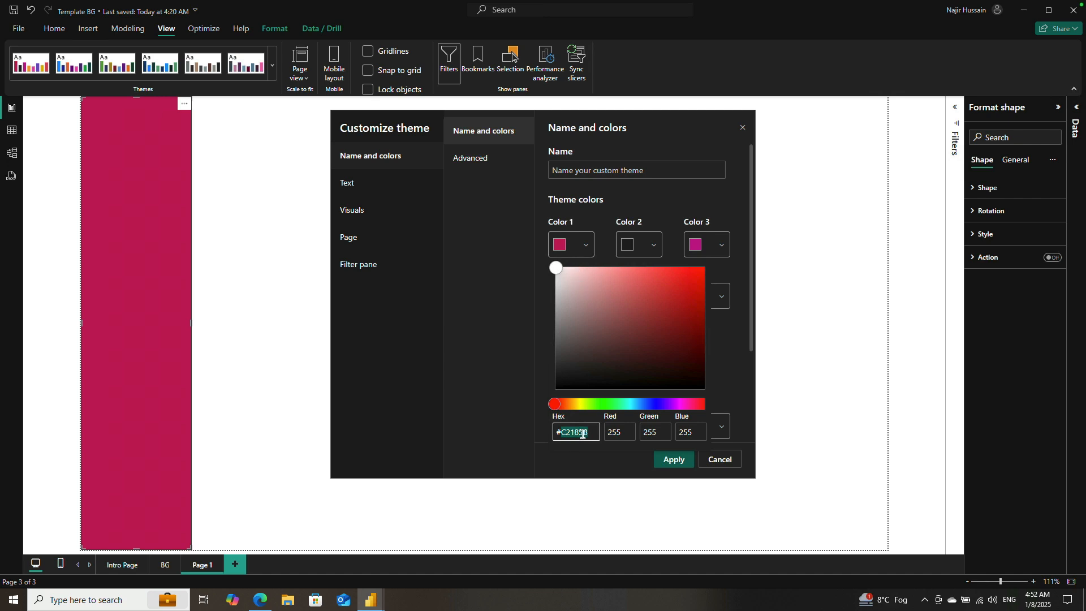
click(715, 460)
click(738, 460)
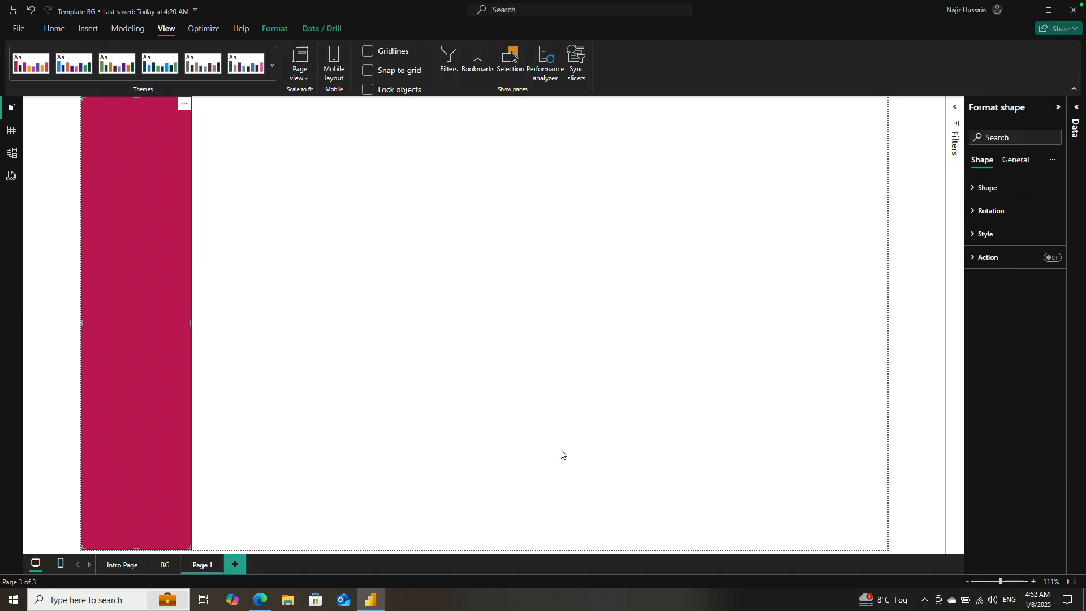
click(232, 355)
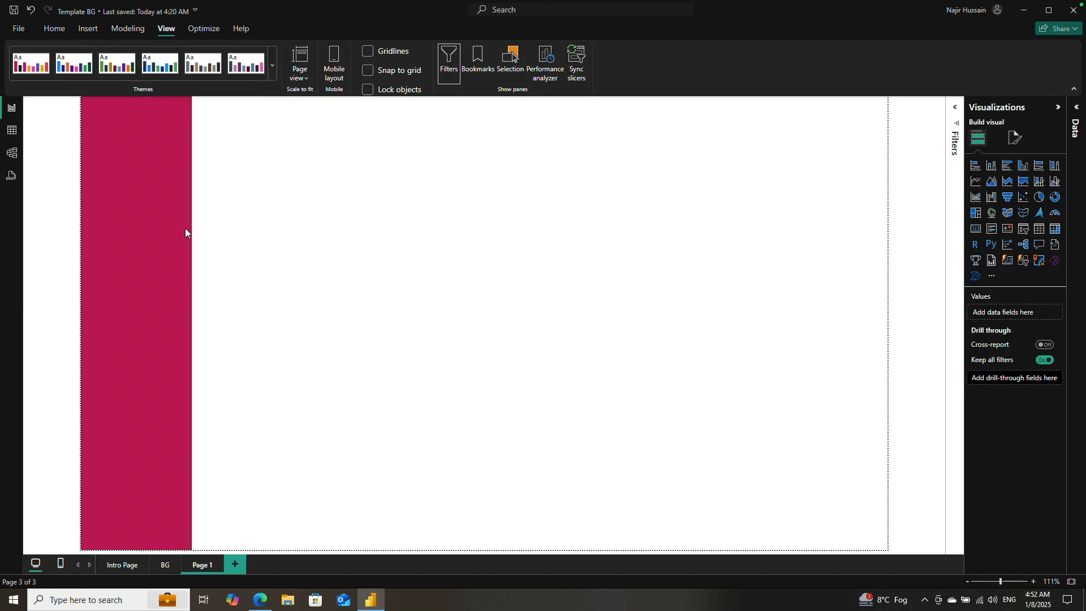
click(127, 234)
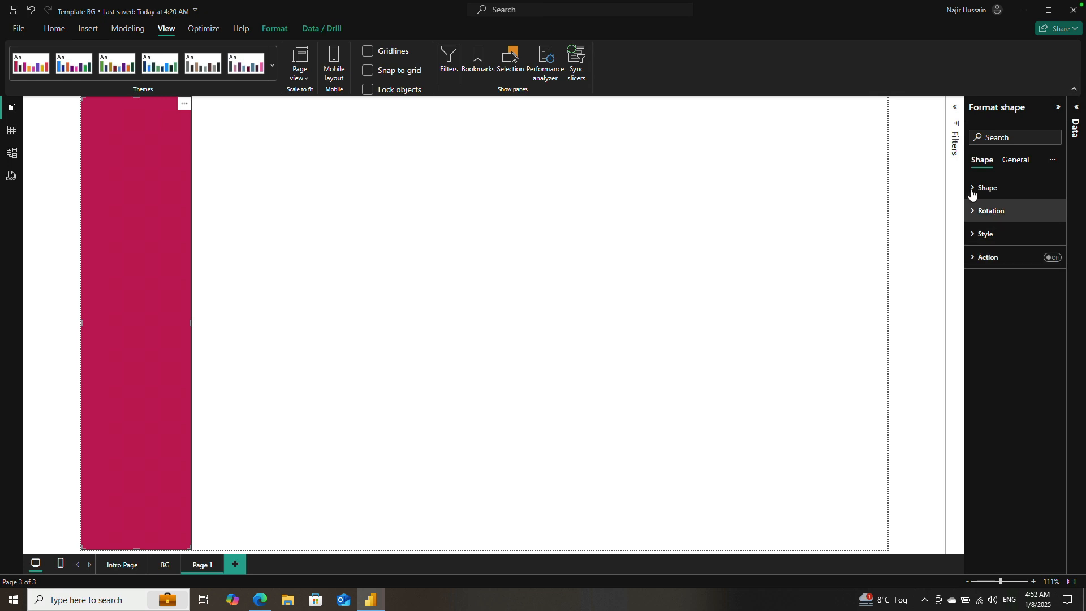
click(1059, 109)
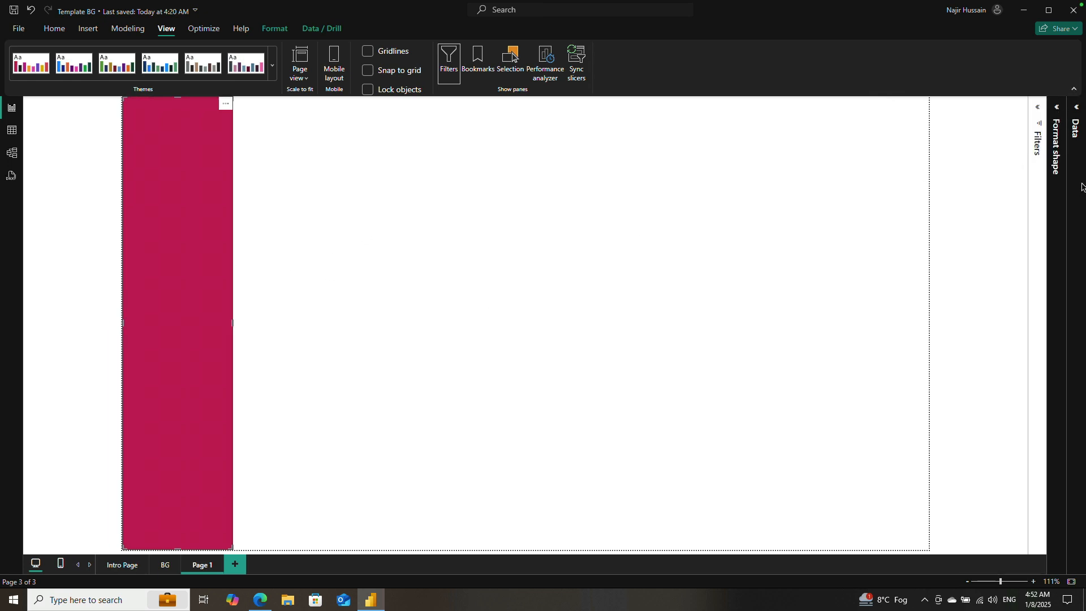
click(1057, 107)
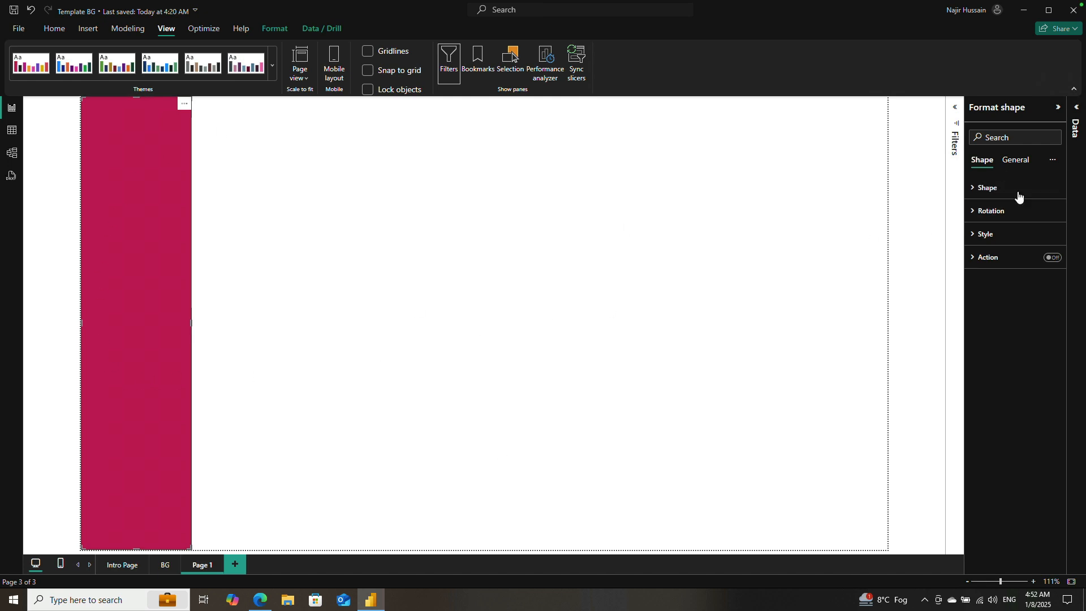
click(1021, 163)
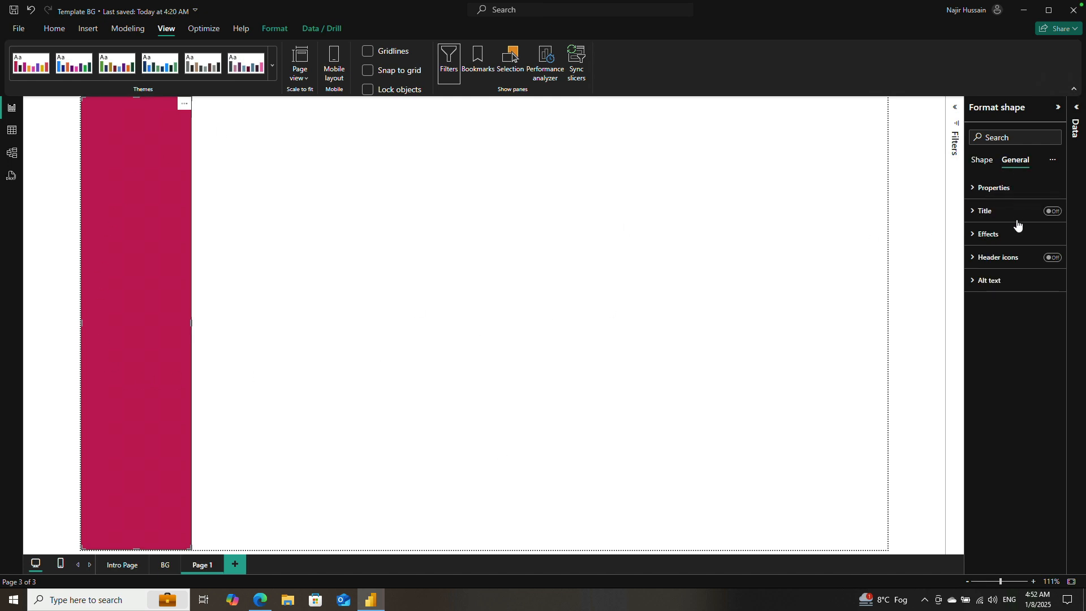
click(971, 241)
click(970, 240)
Step: Set the page wallpaper colour to White, 10% darker
click(679, 277)
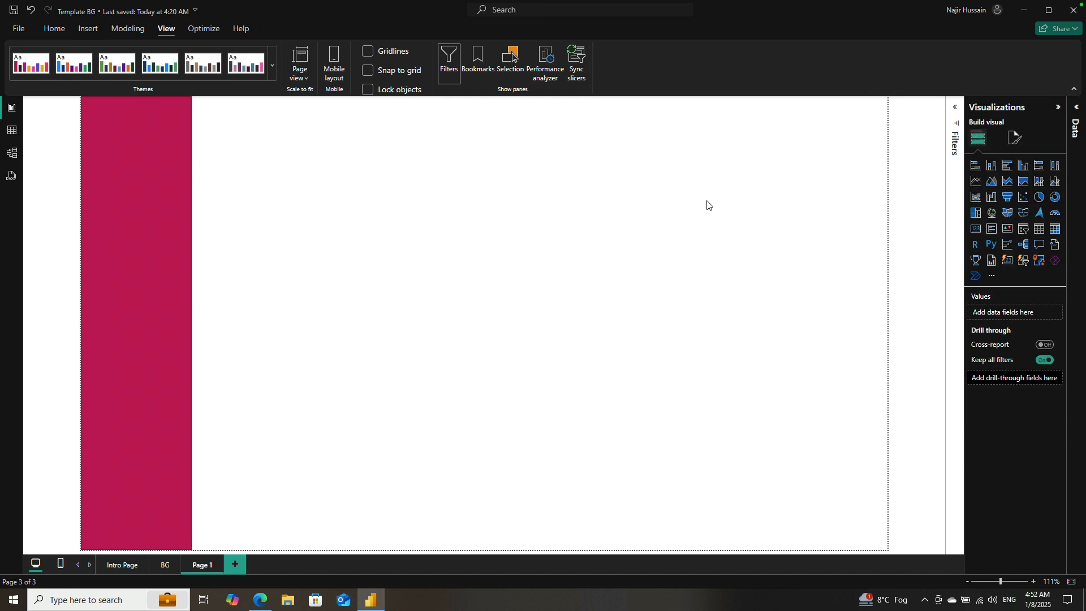
click(1016, 138)
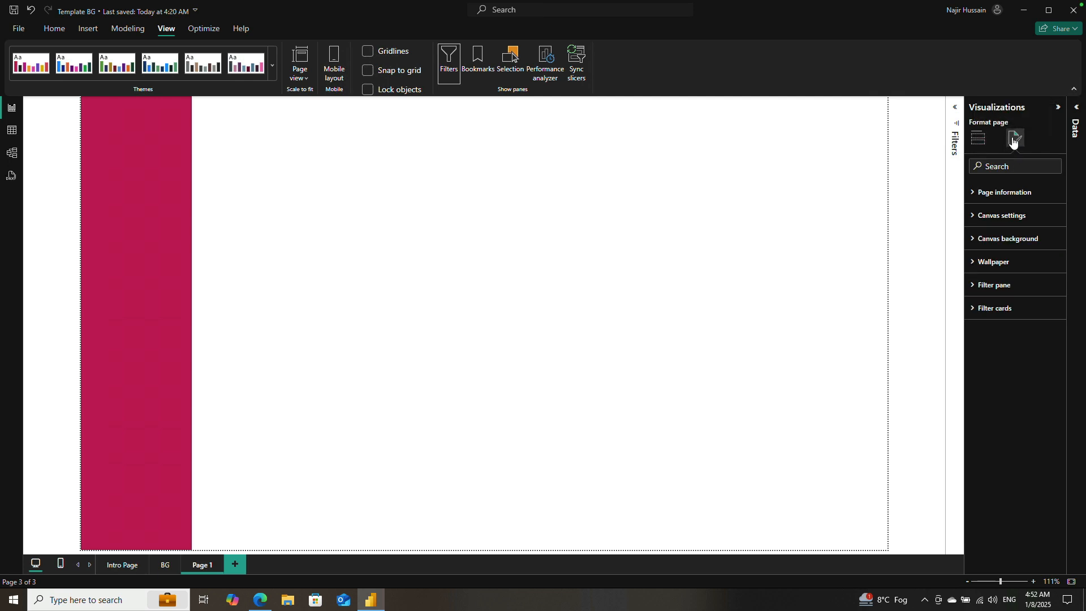
click(976, 264)
click(996, 300)
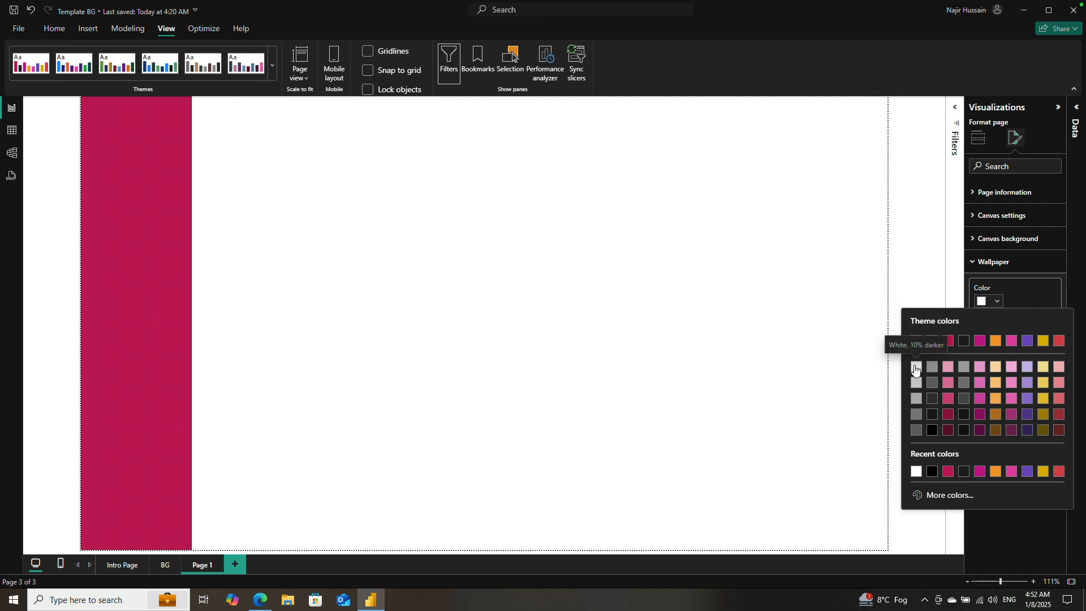
click(917, 368)
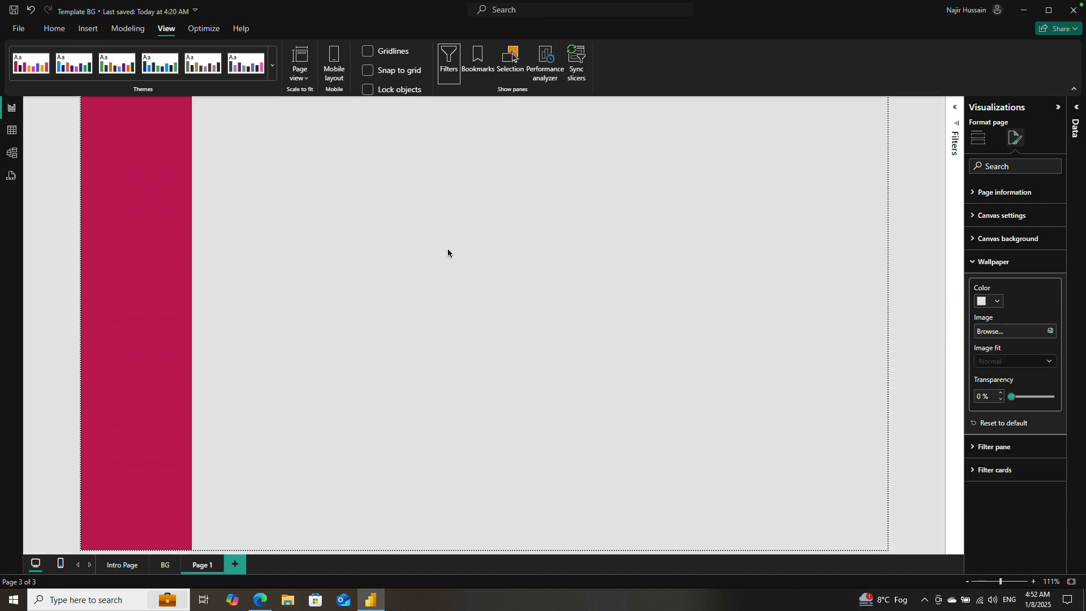
Step: Turn off the sidebar rectangle's border and turn on its shadow
click(143, 318)
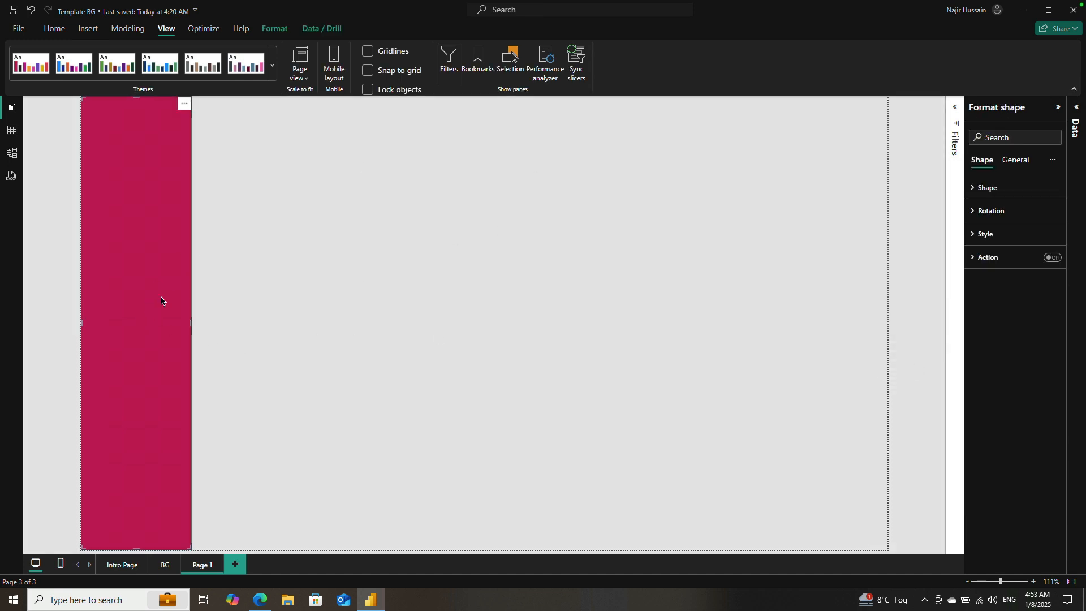
click(981, 188)
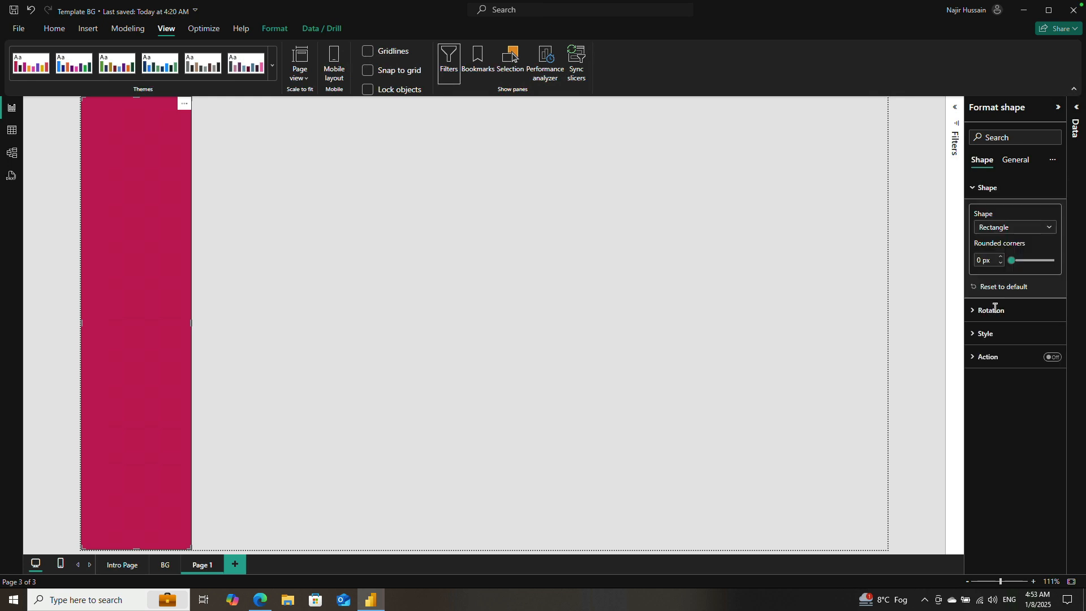
click(975, 336)
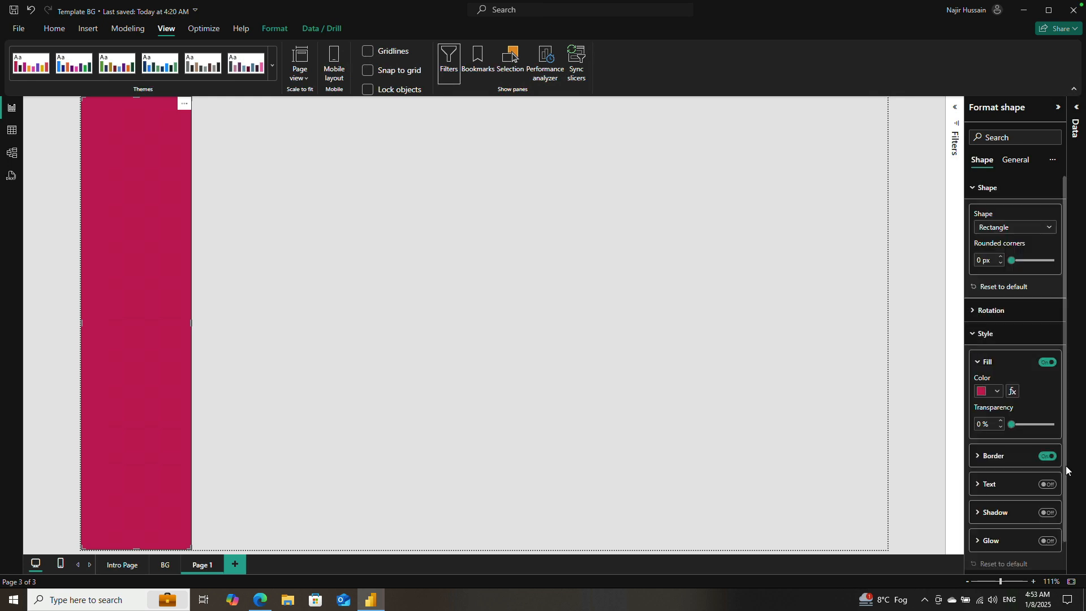
click(1046, 456)
click(1048, 513)
click(592, 361)
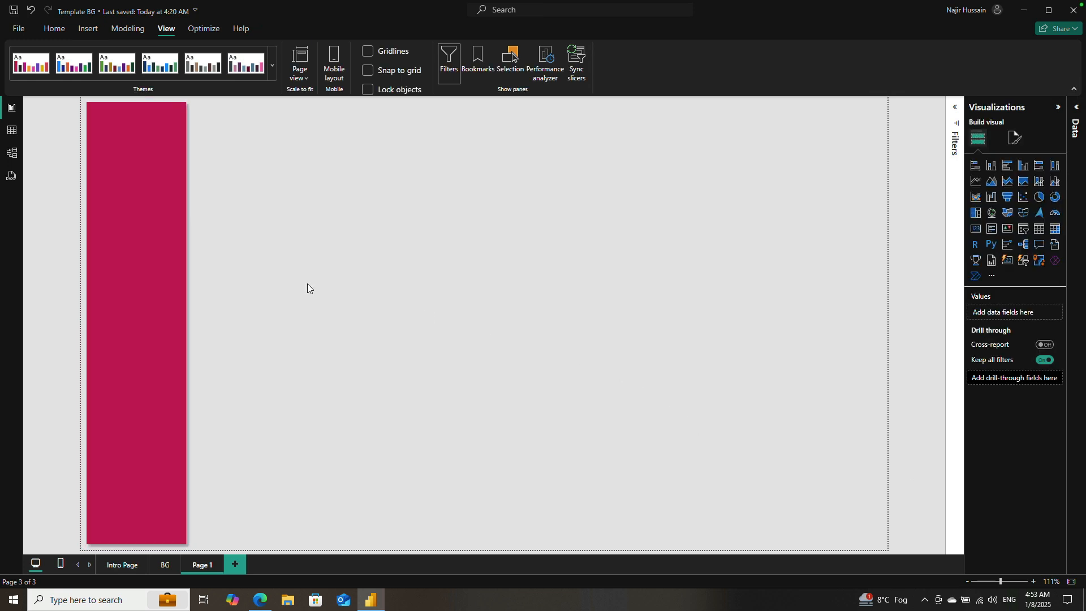
Step: Set the sidebar rectangle's rounded corners to 15 px
click(134, 247)
click(283, 259)
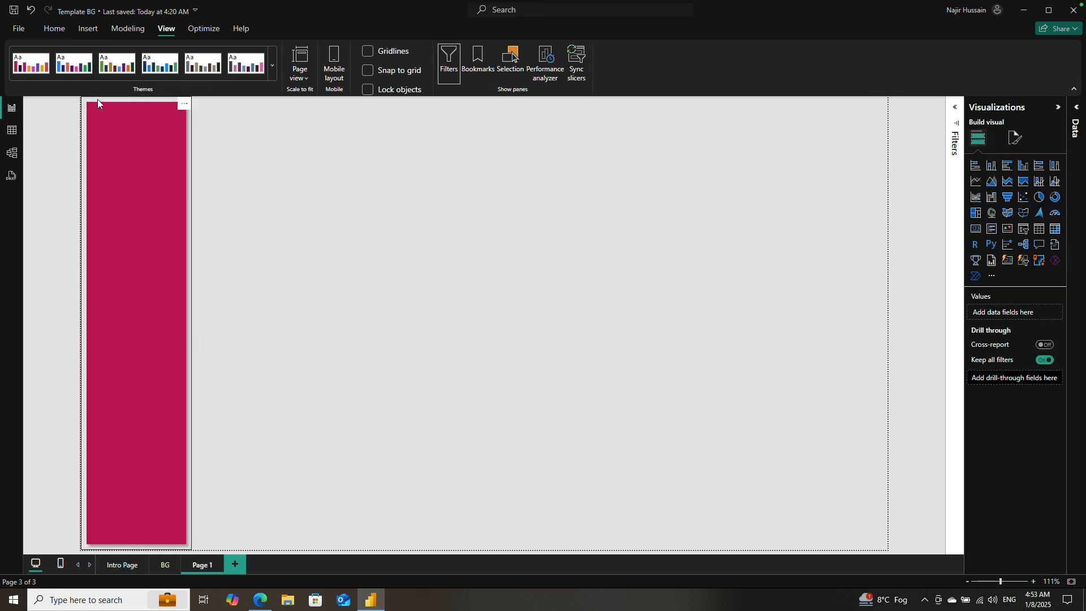
click(162, 235)
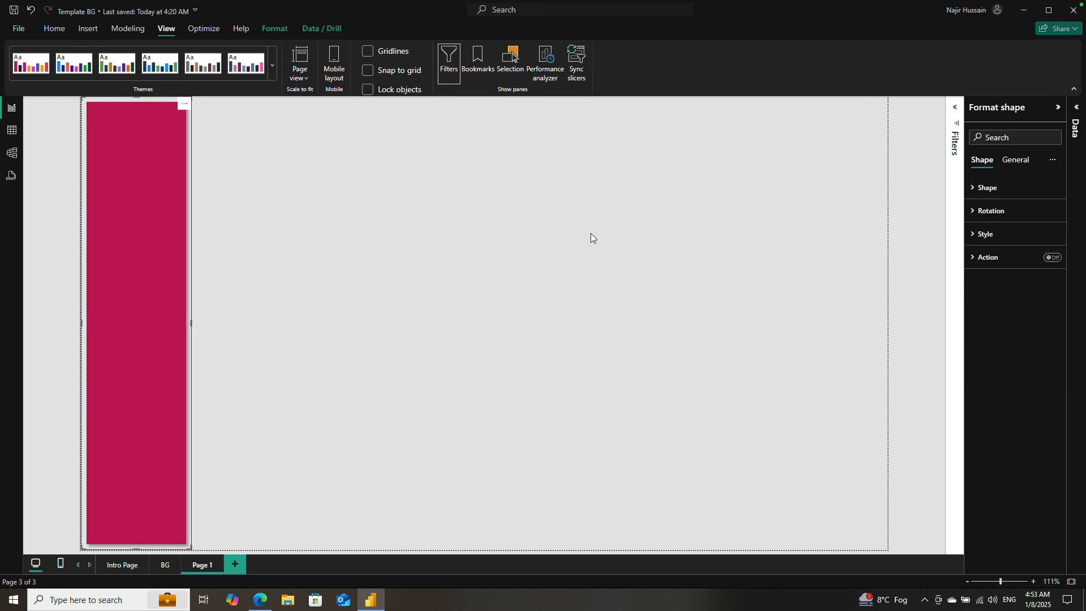
click(975, 192)
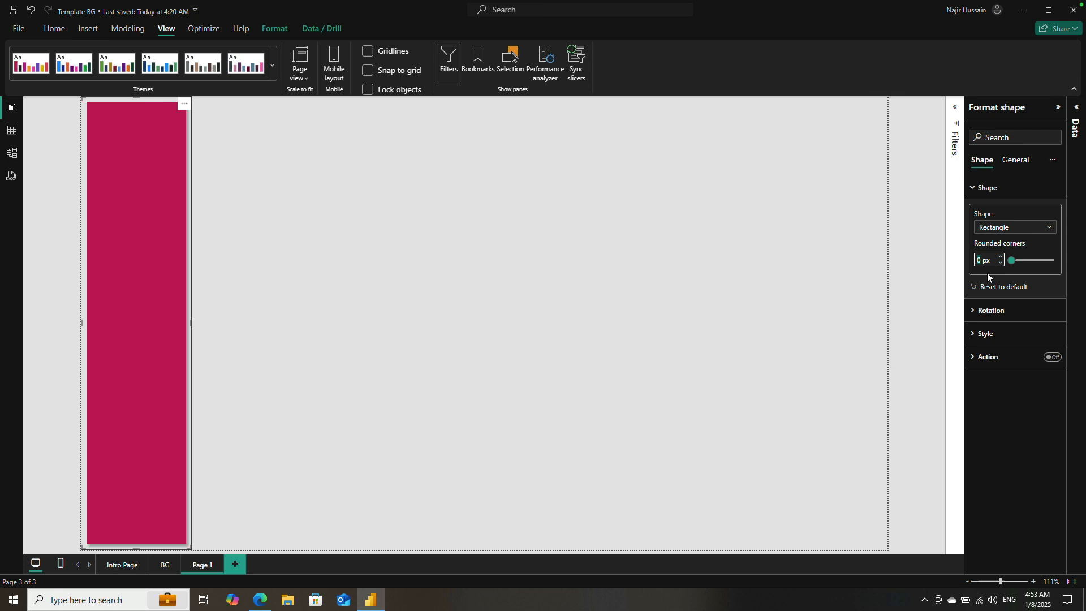
key(Return)
click(334, 299)
click(143, 280)
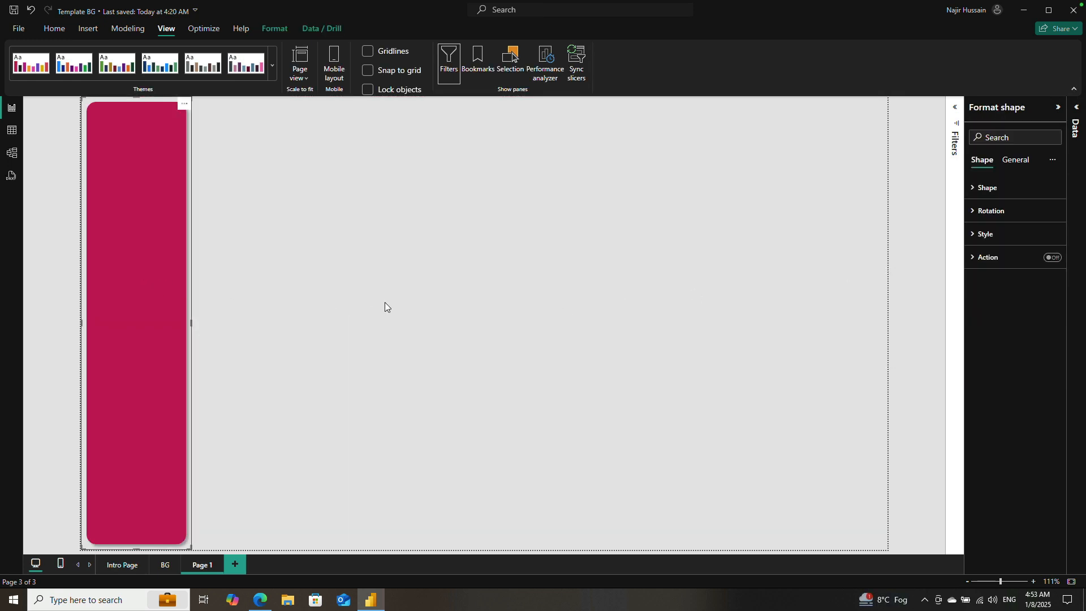
click(384, 302)
Step: Check the finished layout on the BG page as a reference and return to Page 1
click(163, 564)
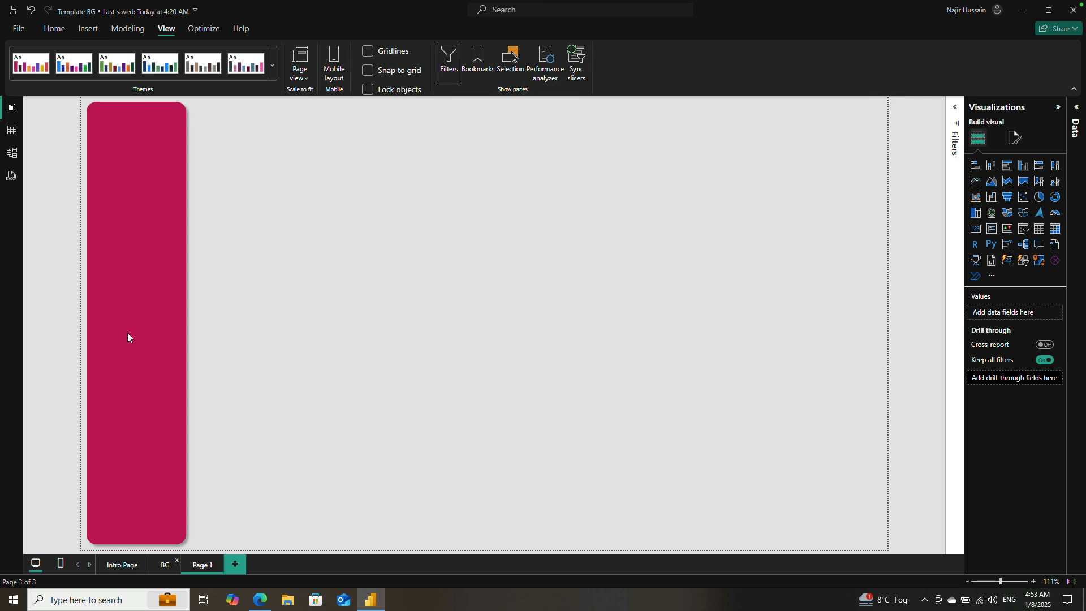
click(369, 601)
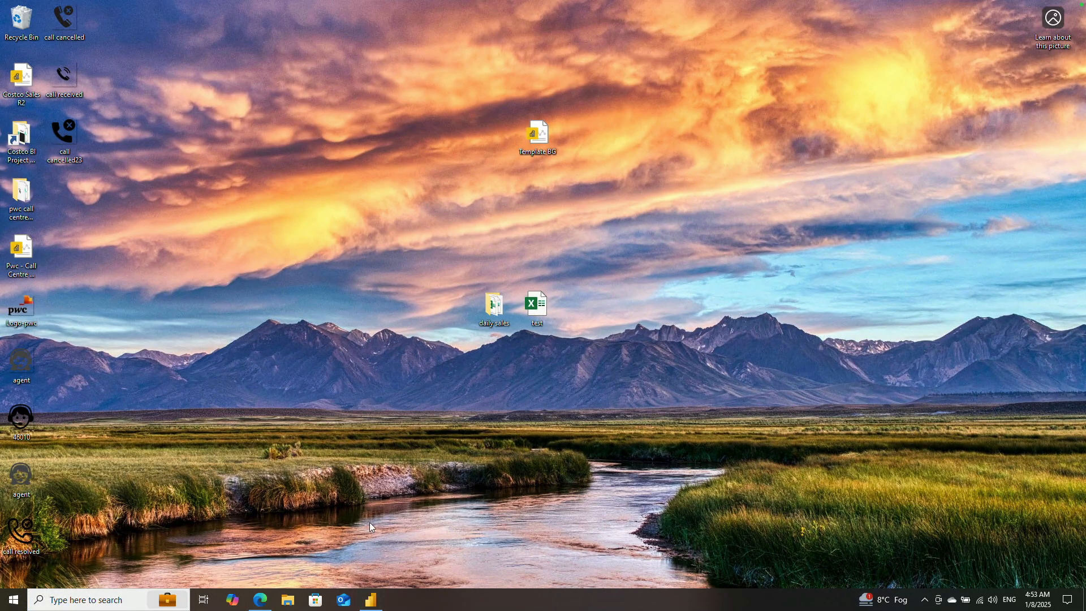
click(371, 601)
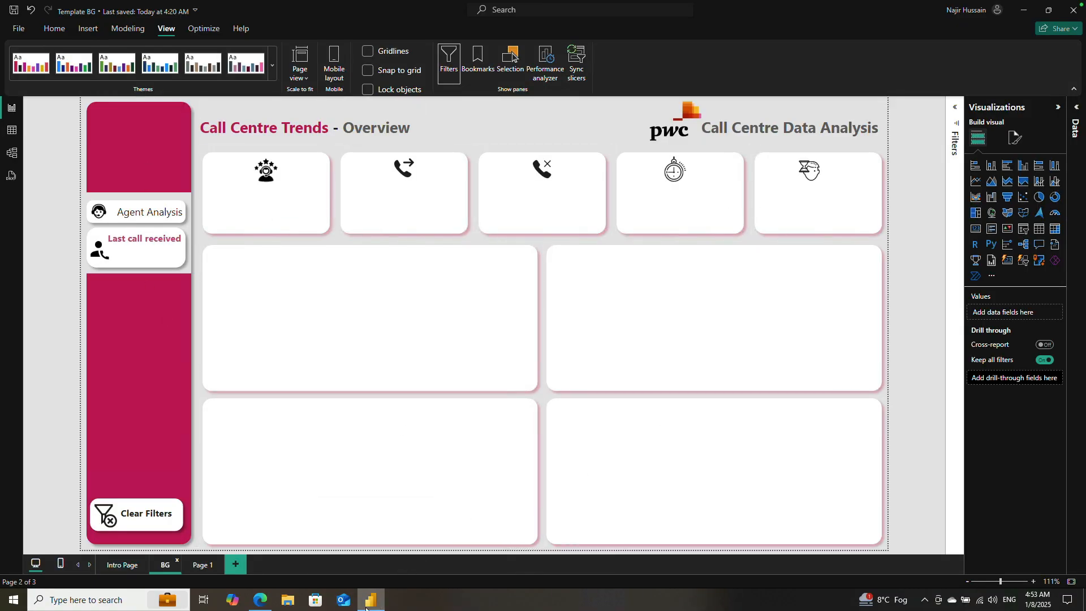
mouse_move(368, 609)
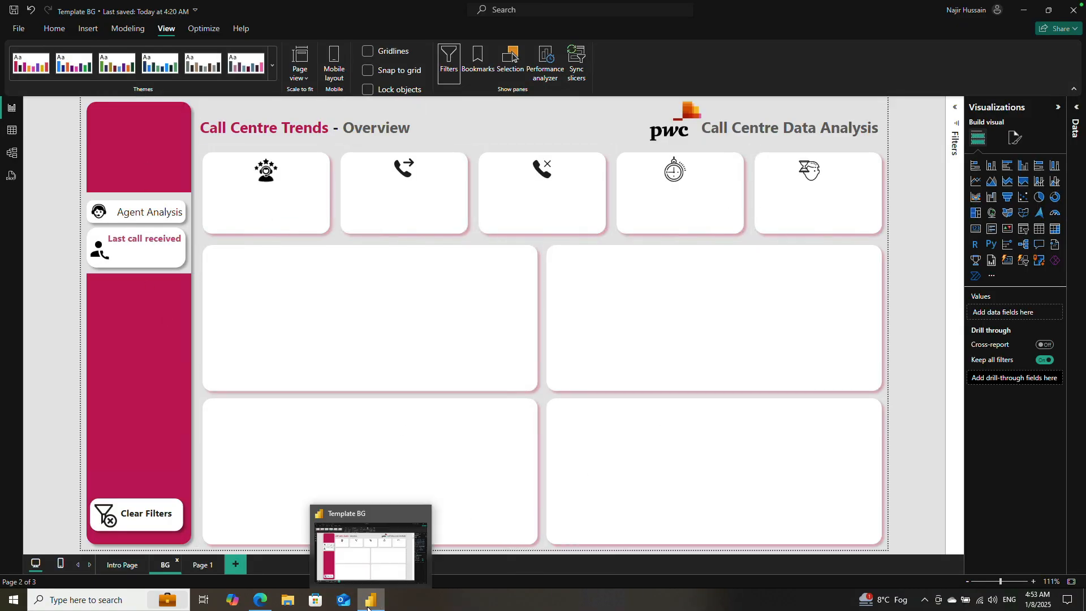
click(191, 566)
Step: Duplicate the sidebar rectangle and place the copy directly to the right of the original
click(129, 285)
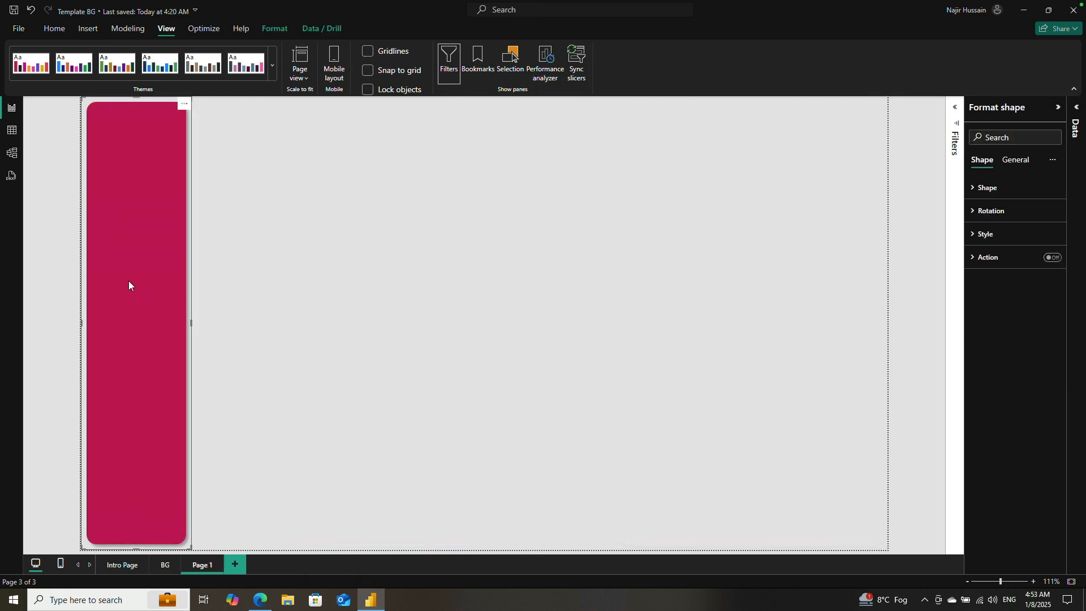
key(ctrl+c)
key(ctrl+v)
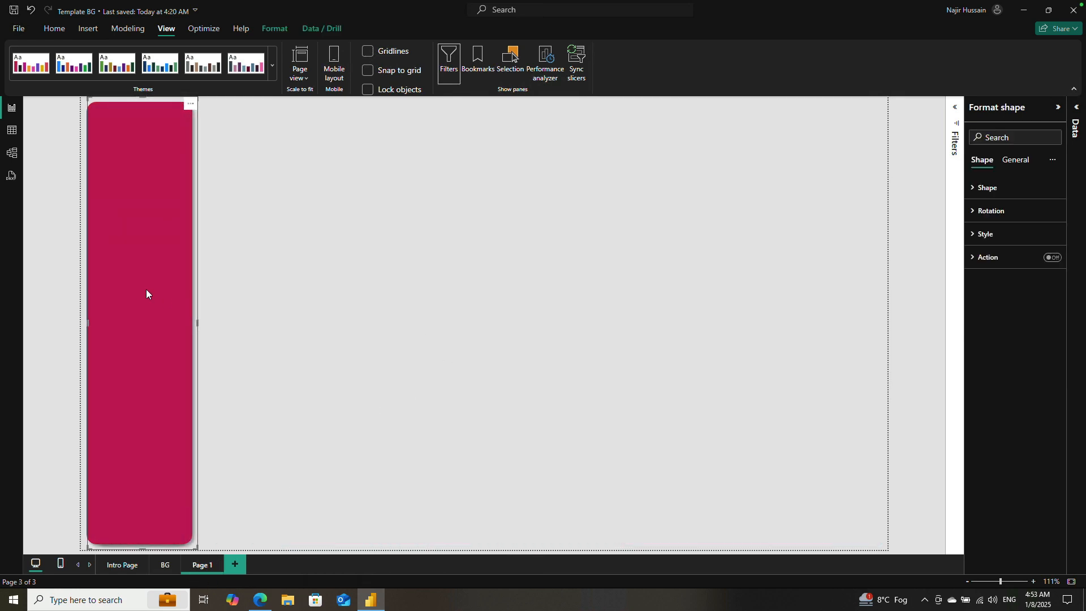
drag(123, 290, 245, 293)
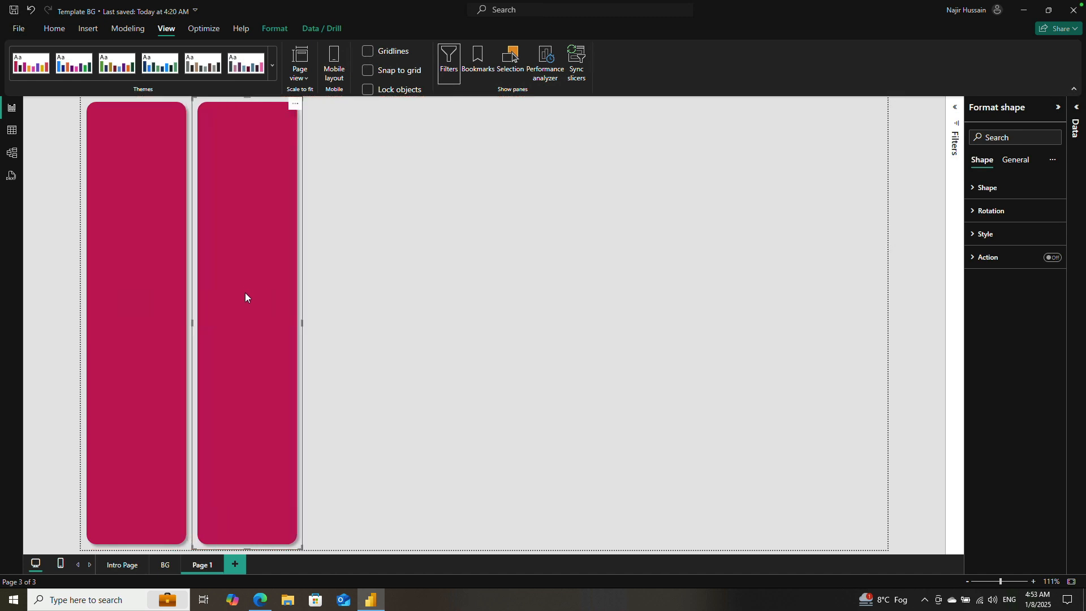
Step: Shorten the copied rectangle to a small card and move it down slightly to leave header space above
click(248, 554)
drag(248, 543, 230, 183)
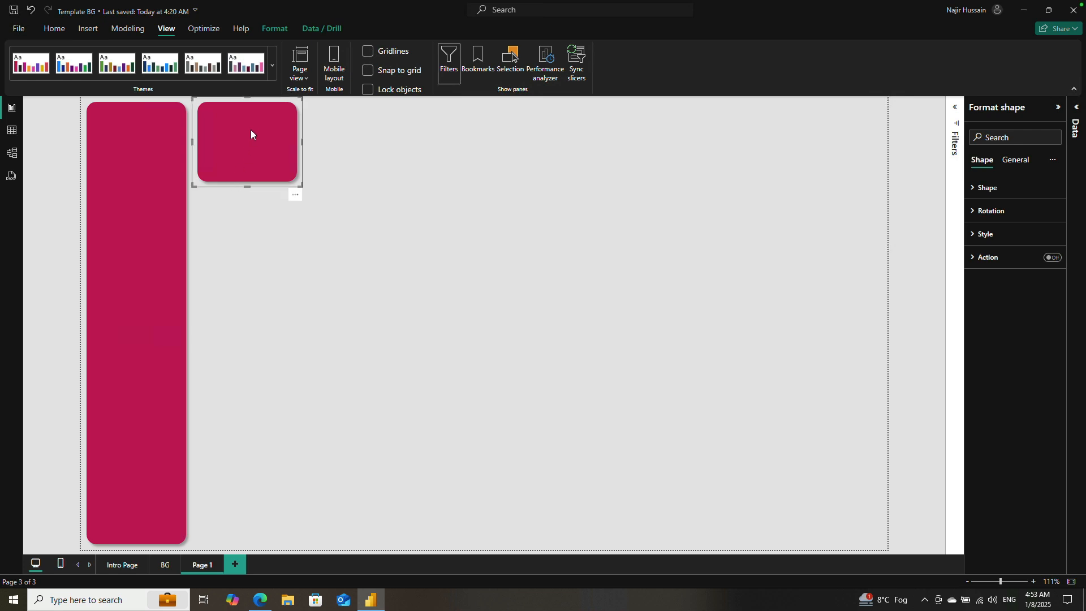
drag(252, 132, 253, 171)
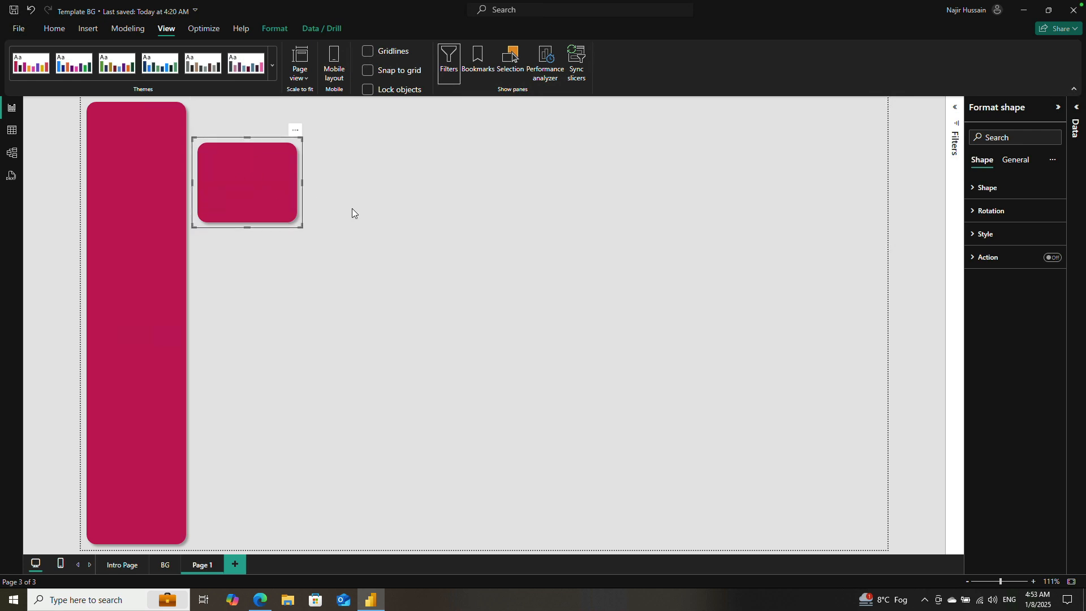
Step: Fill the small card beside the sidebar with white
click(979, 188)
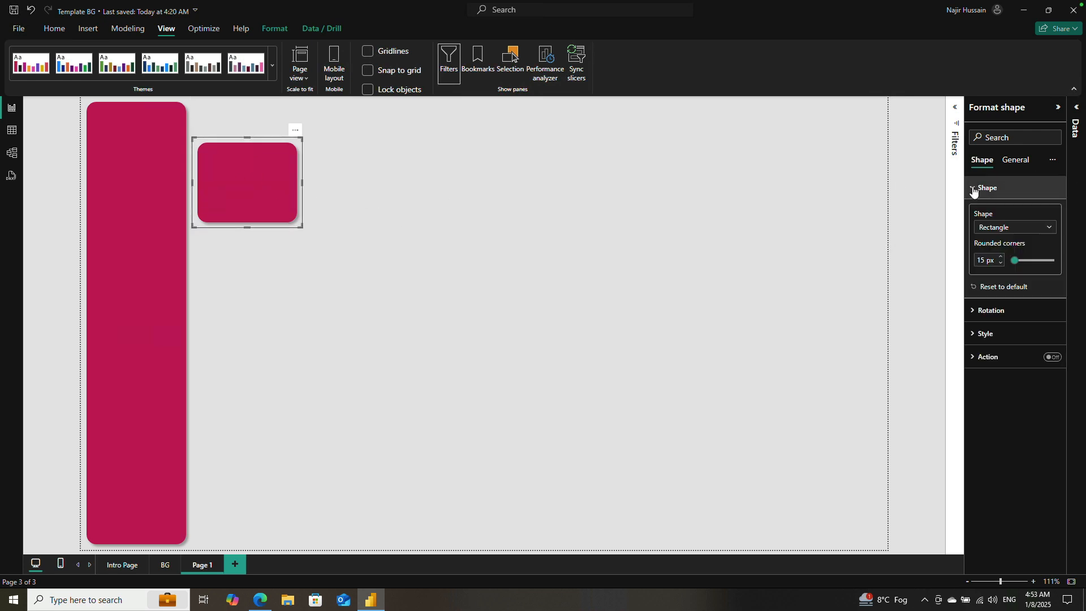
click(974, 335)
click(996, 393)
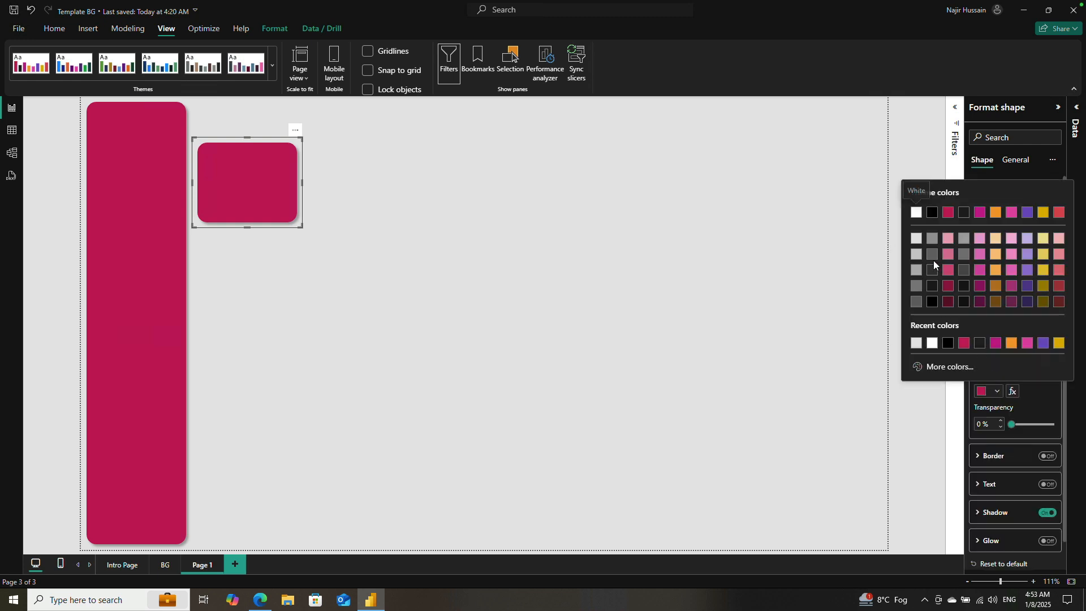
click(916, 214)
click(409, 212)
Step: Set the white card's shadow color to the crimson Theme color 1
click(264, 181)
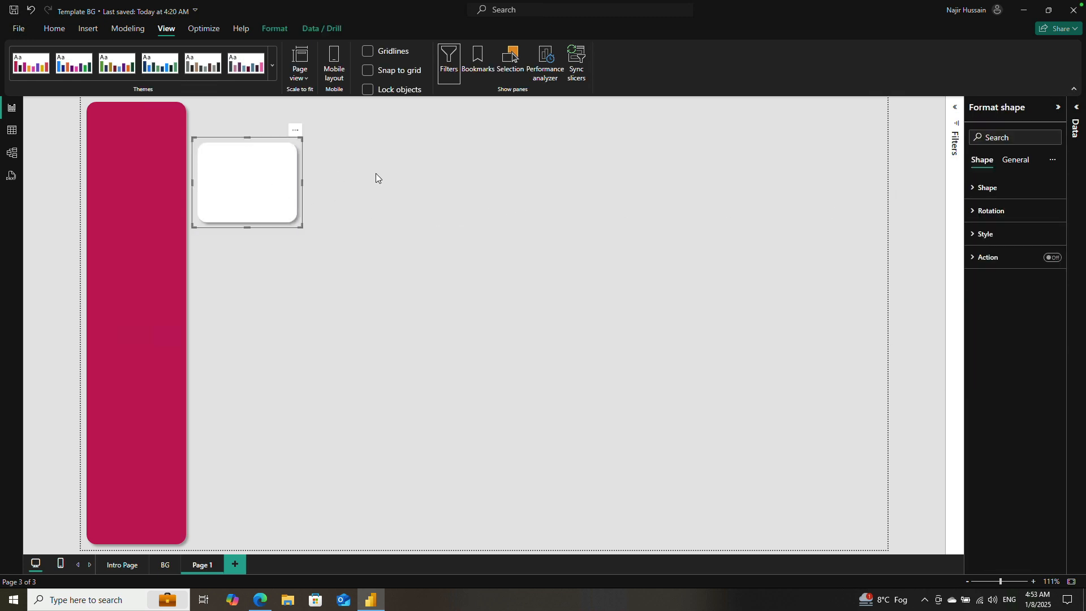
click(970, 236)
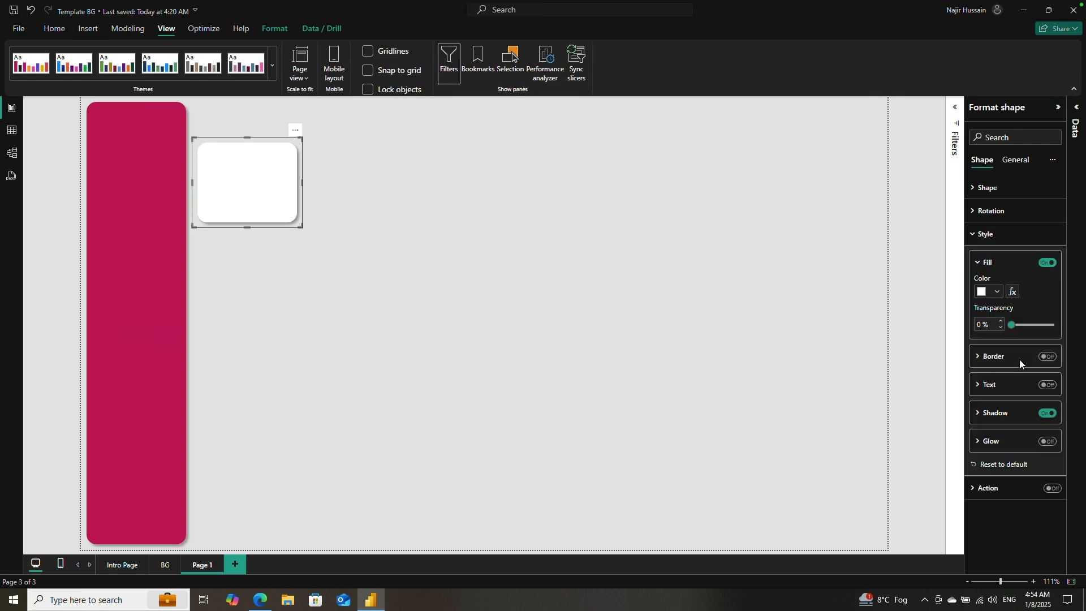
click(979, 414)
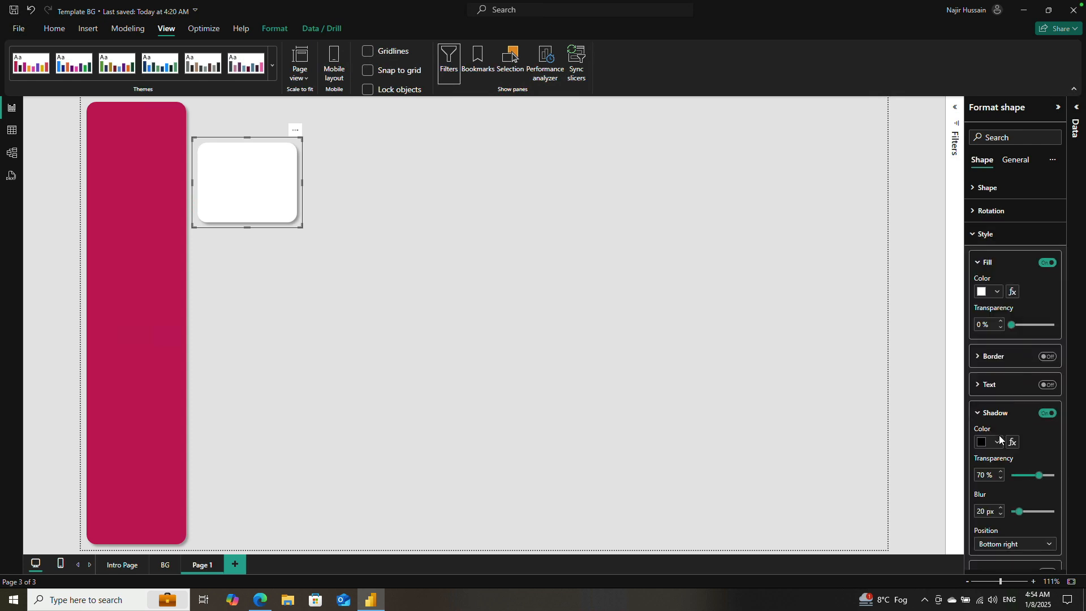
click(998, 444)
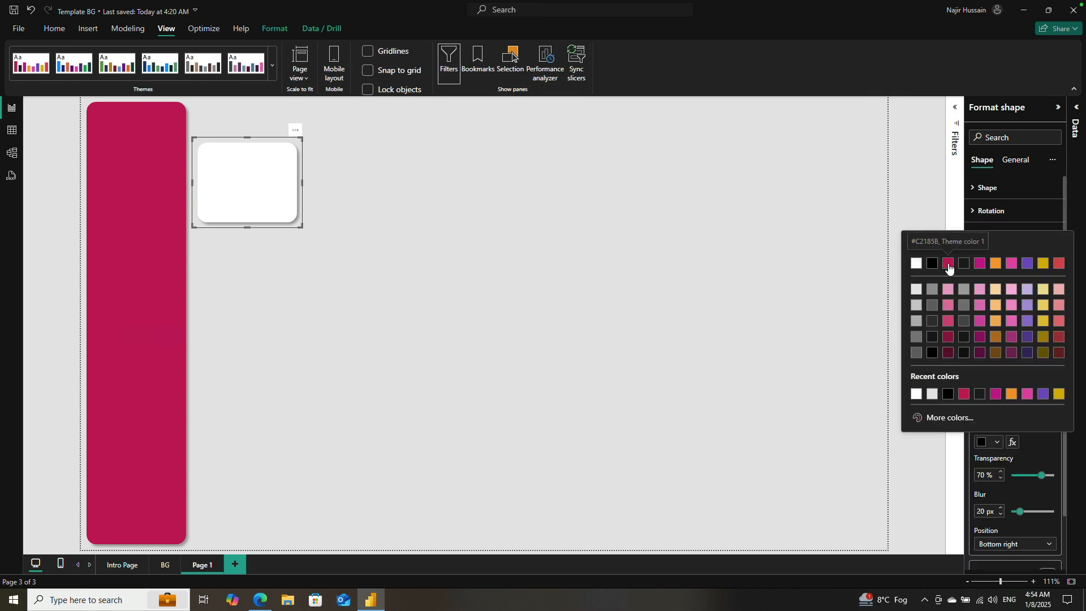
click(948, 263)
click(545, 239)
Step: Duplicate the white card four times and line the copies up beside it as a row of five cards
click(277, 194)
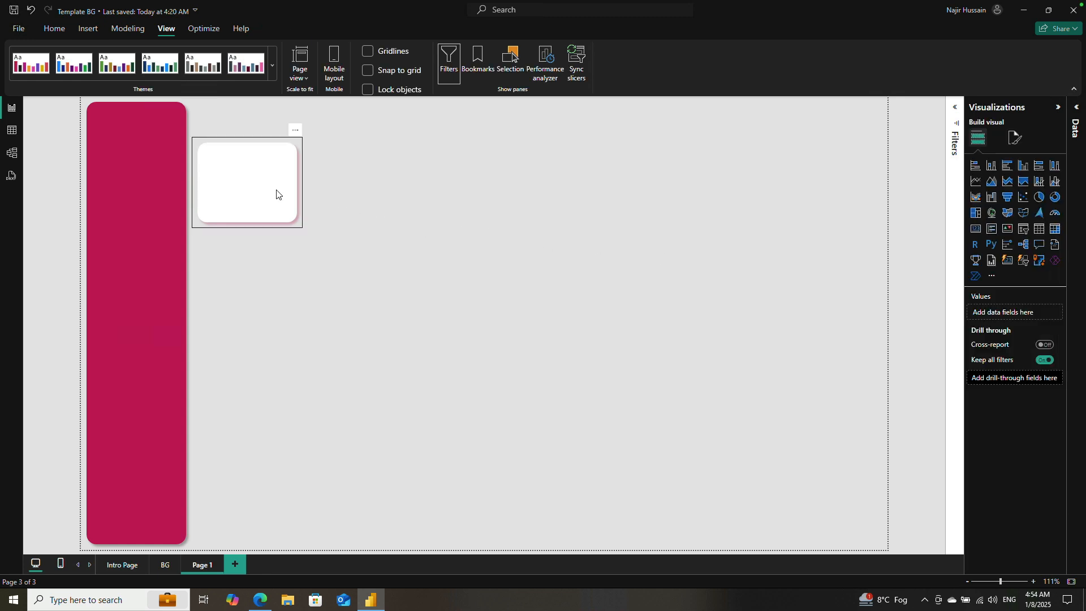
key(ctrl+c)
key(ctrl+v)
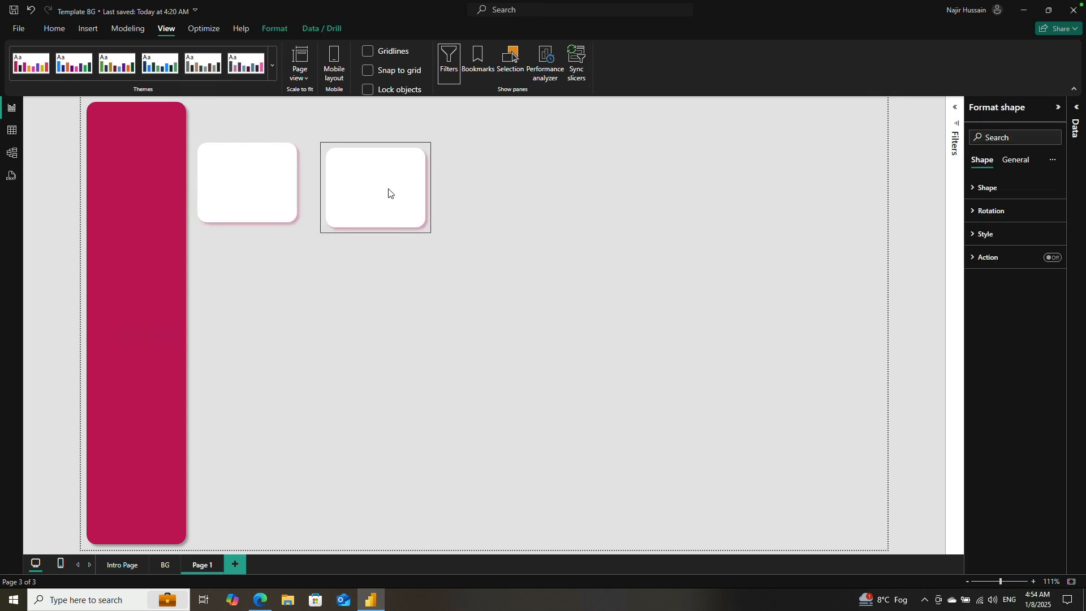
drag(390, 191, 373, 189)
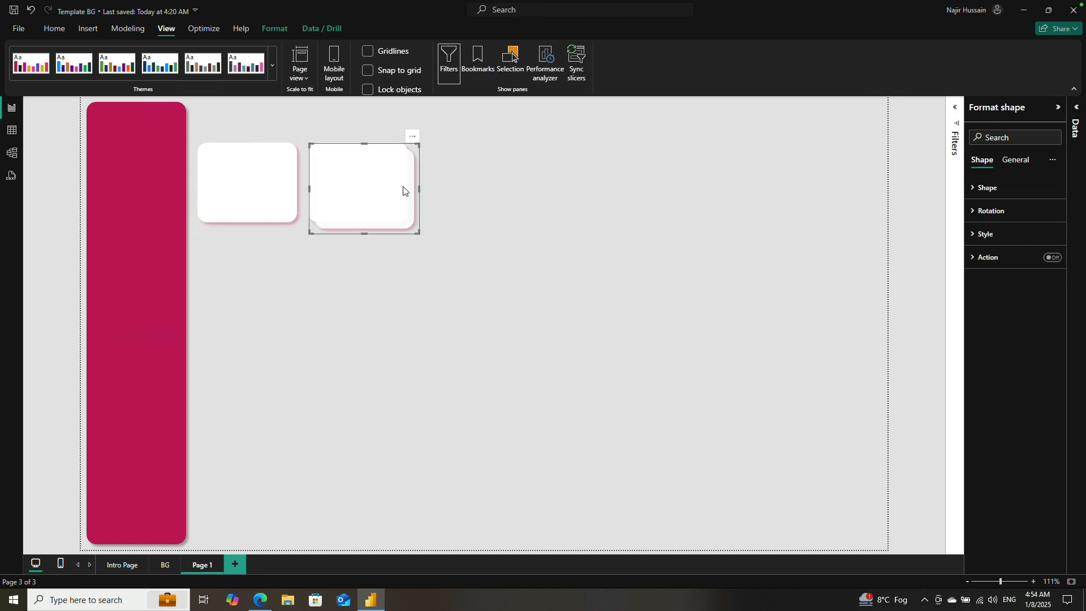
key(ctrl+v)
drag(502, 190, 478, 186)
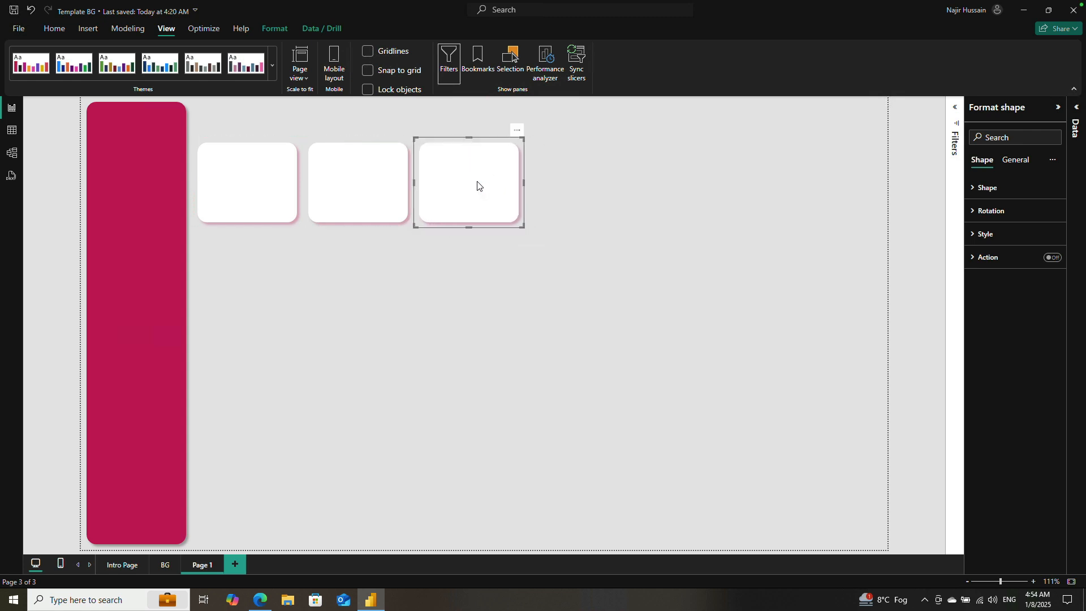
key(ctrl+v)
drag(574, 170, 534, 158)
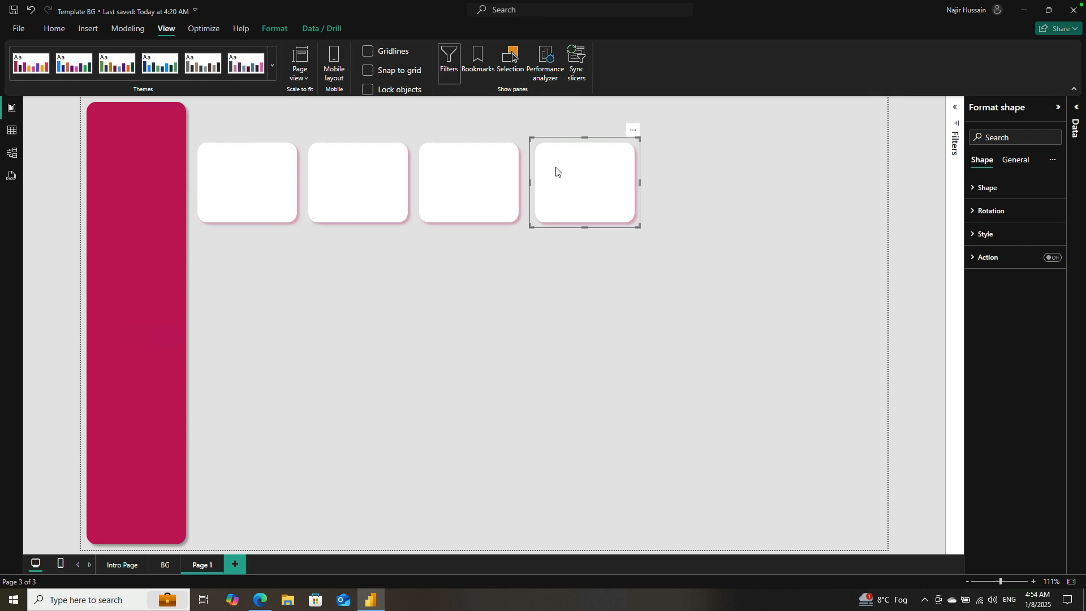
key(ctrl+v)
drag(702, 186, 690, 180)
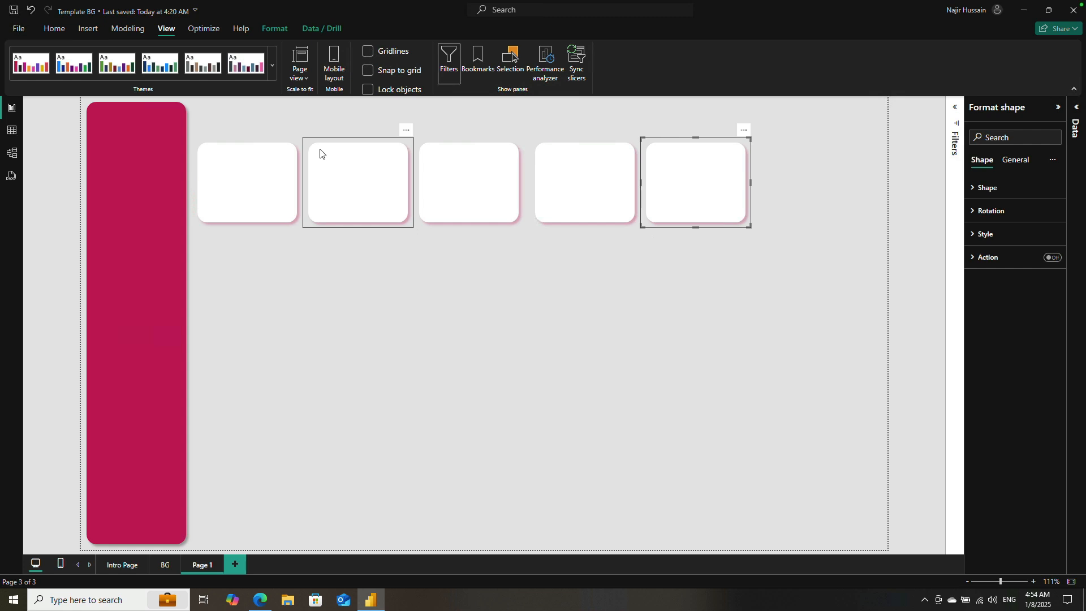
Step: Place a copy of the first card over the upper part of the sidebar and set its rounded corners to 0 px
click(247, 192)
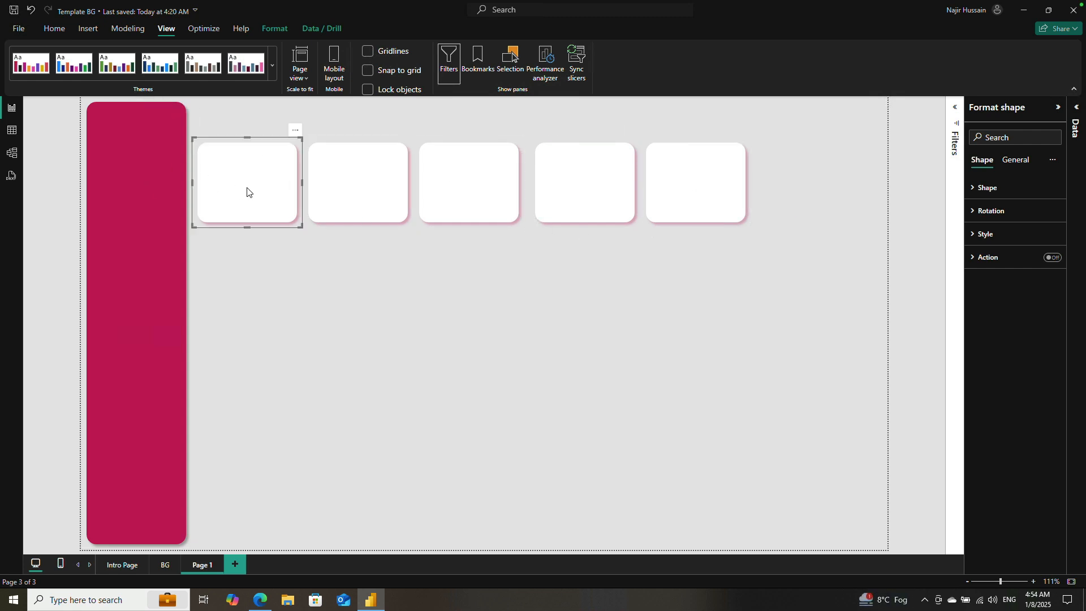
drag(280, 196, 152, 211)
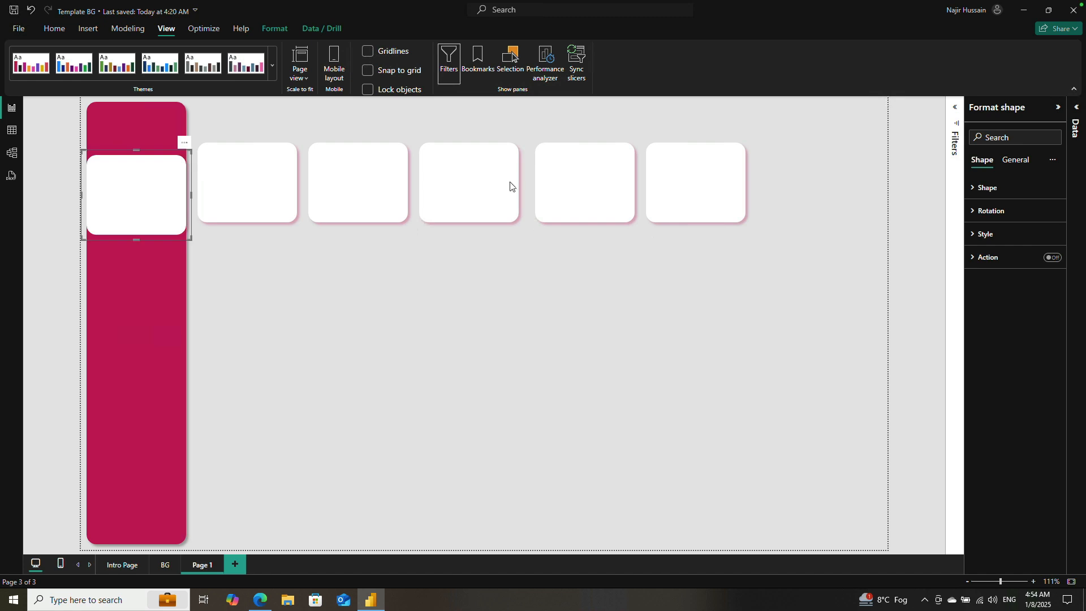
click(973, 188)
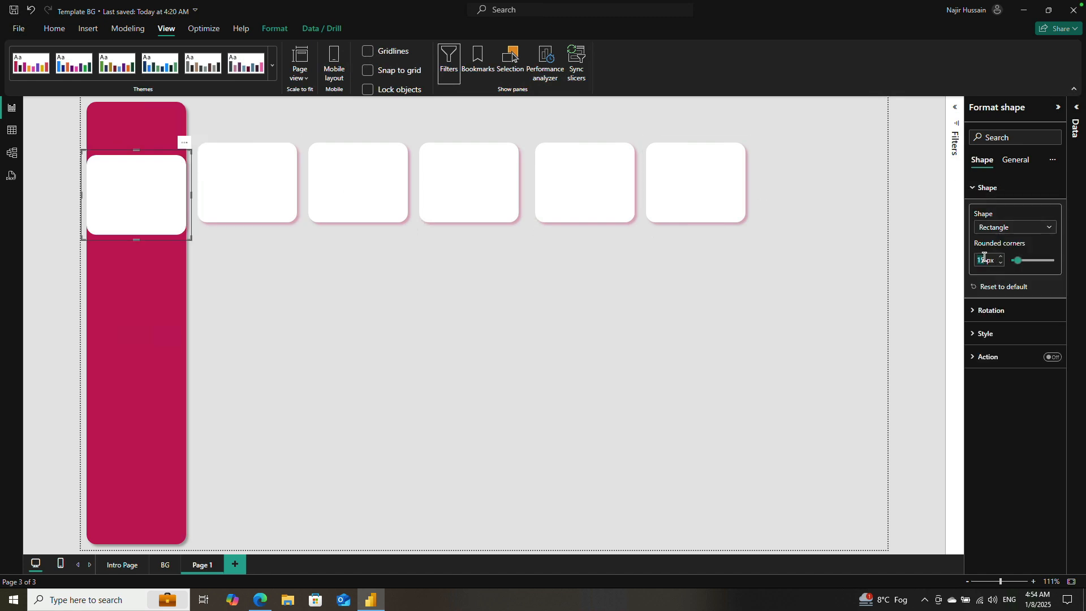
text(0)
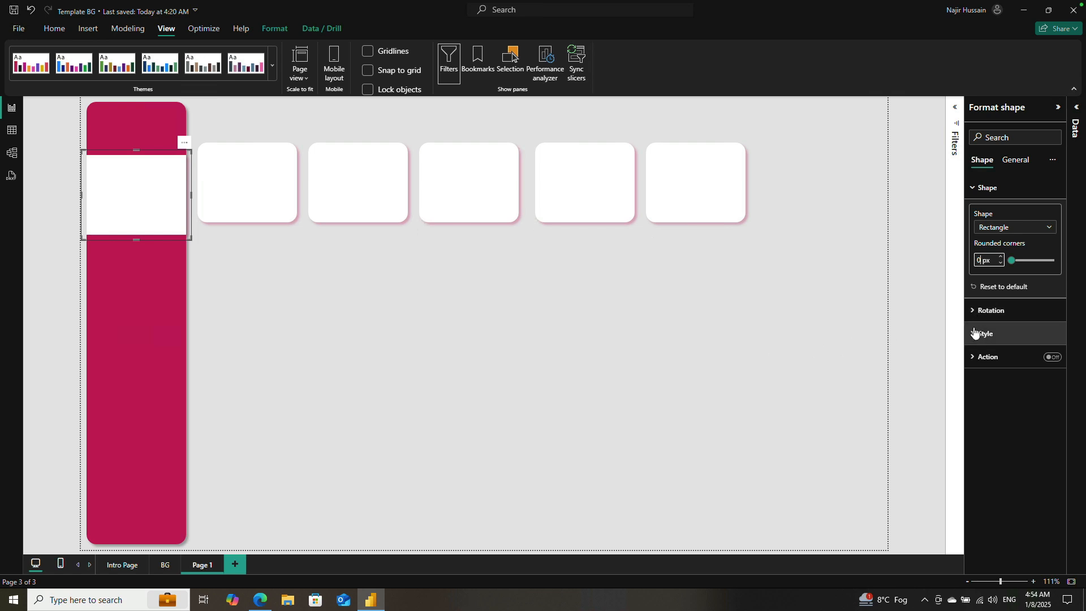
click(659, 336)
Step: Turn off the shadow of the white block on the sidebar and narrow its right side to the sidebar's edge
click(174, 245)
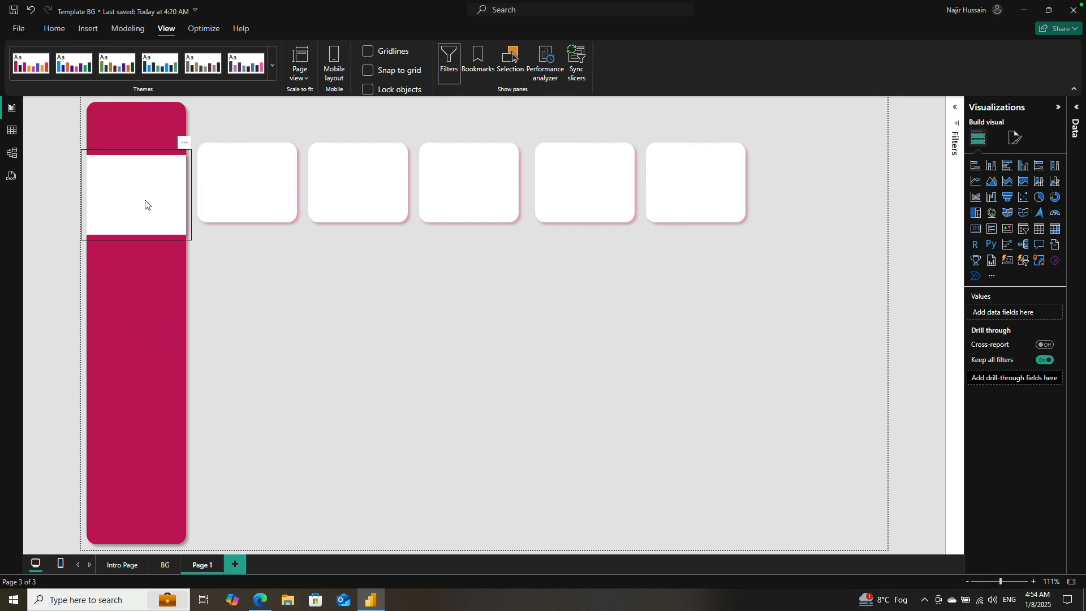
click(976, 235)
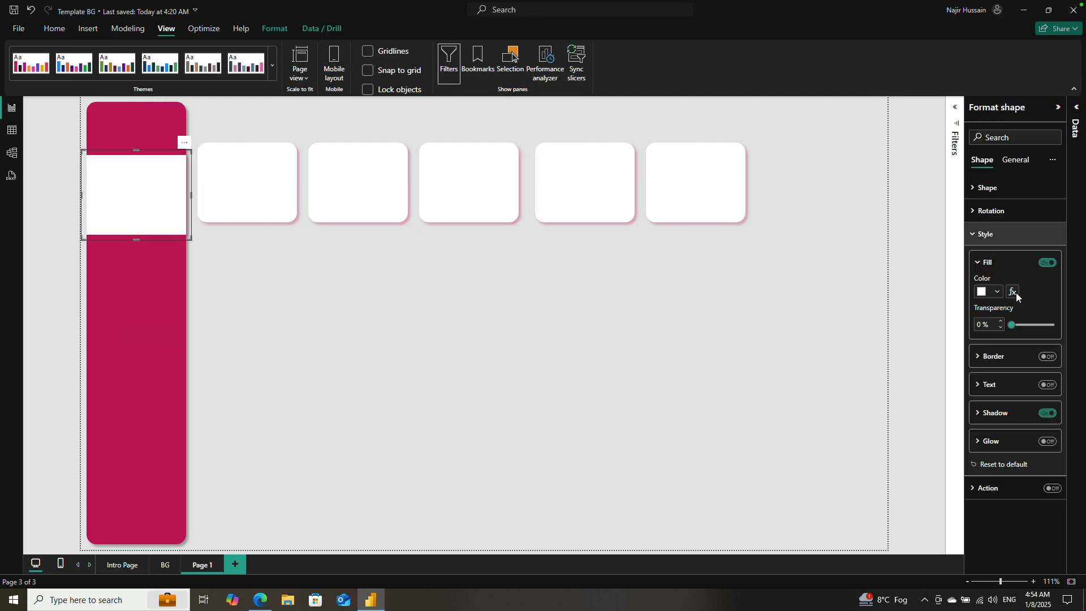
click(797, 389)
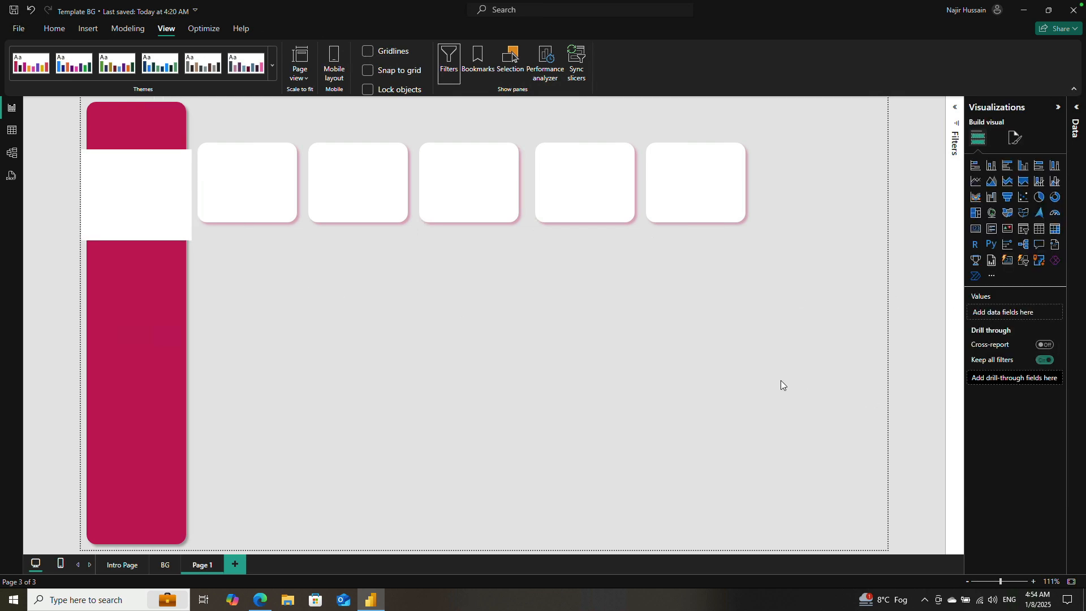
click(191, 197)
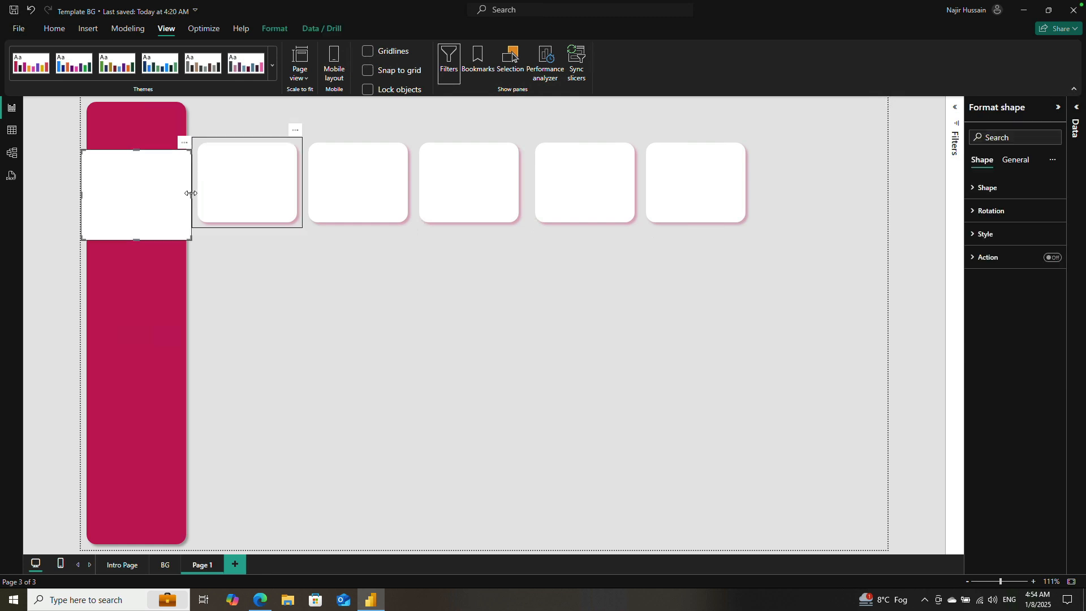
drag(191, 196, 185, 195)
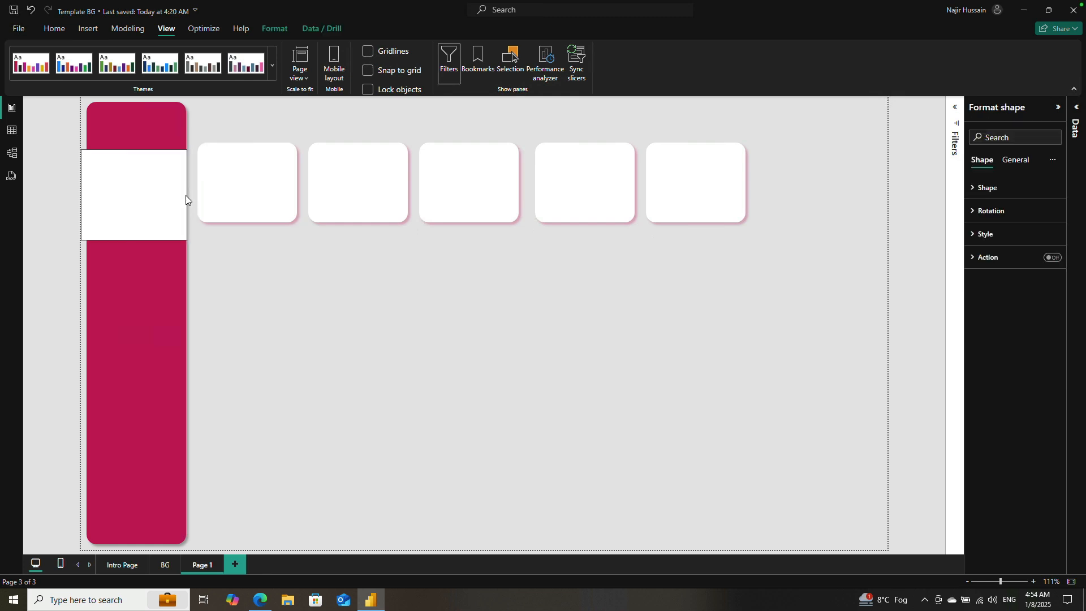
click(258, 277)
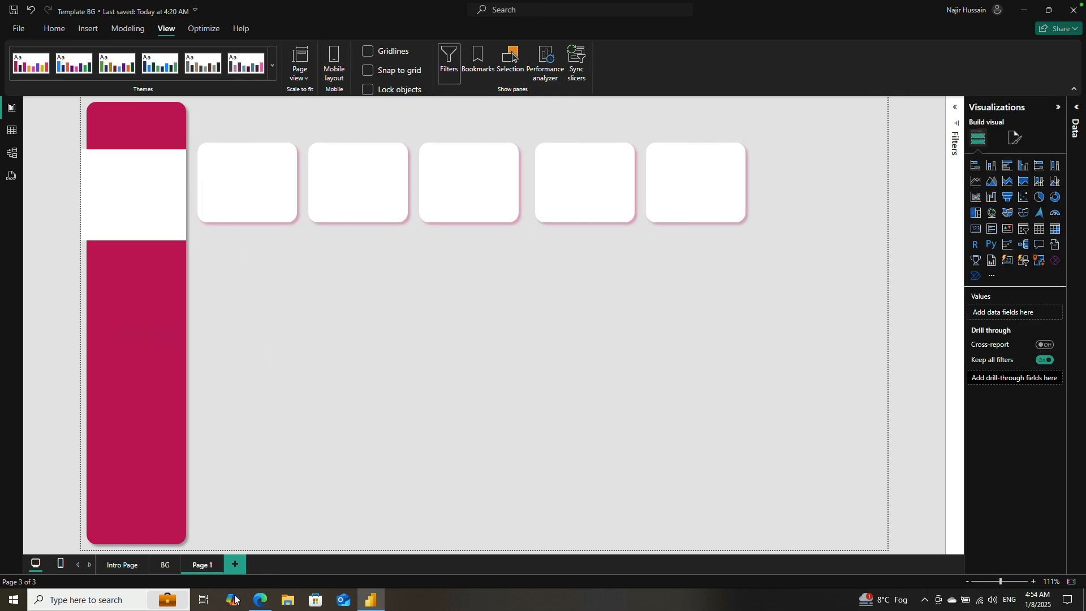
click(163, 565)
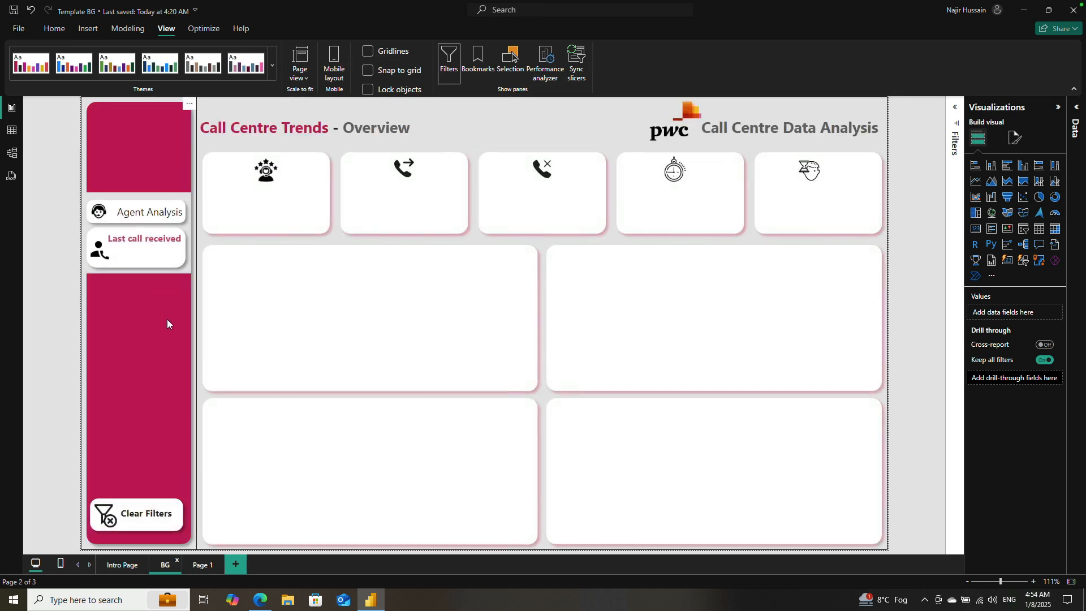
click(197, 565)
click(251, 190)
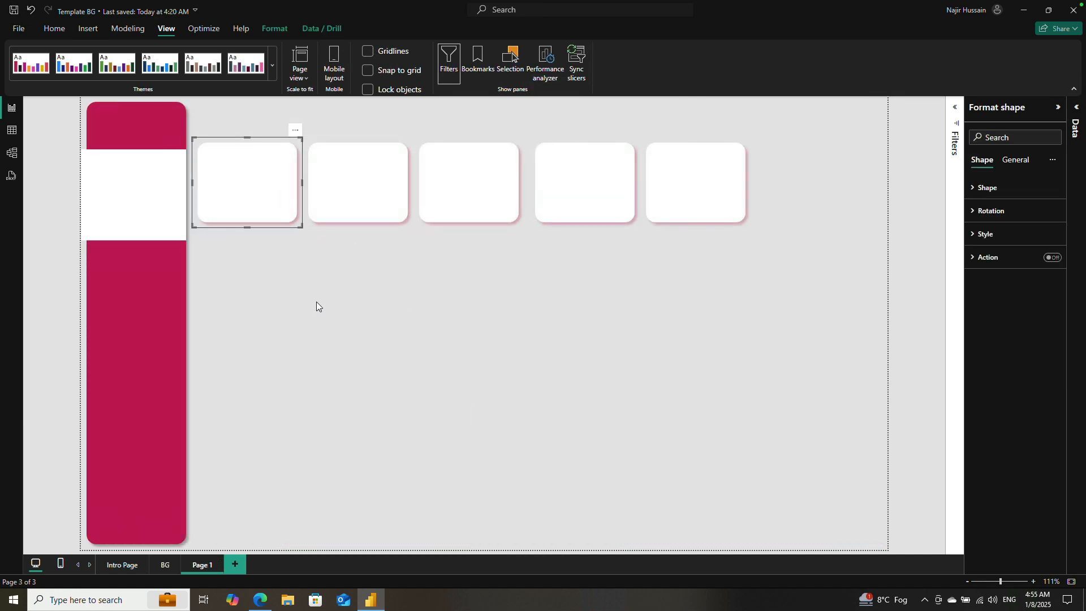
drag(250, 189, 129, 215)
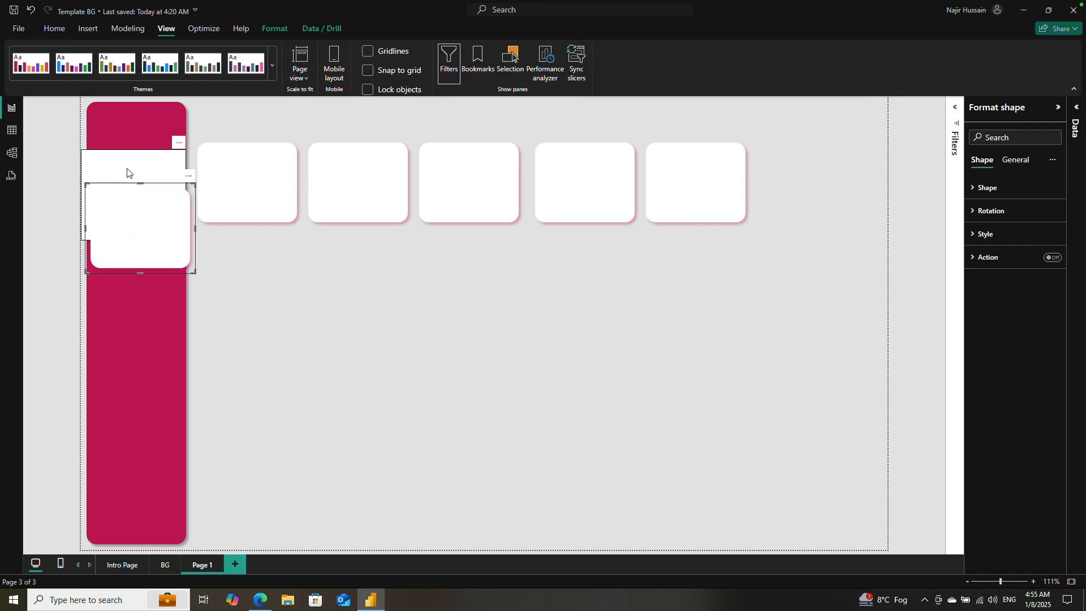
click(975, 189)
click(430, 330)
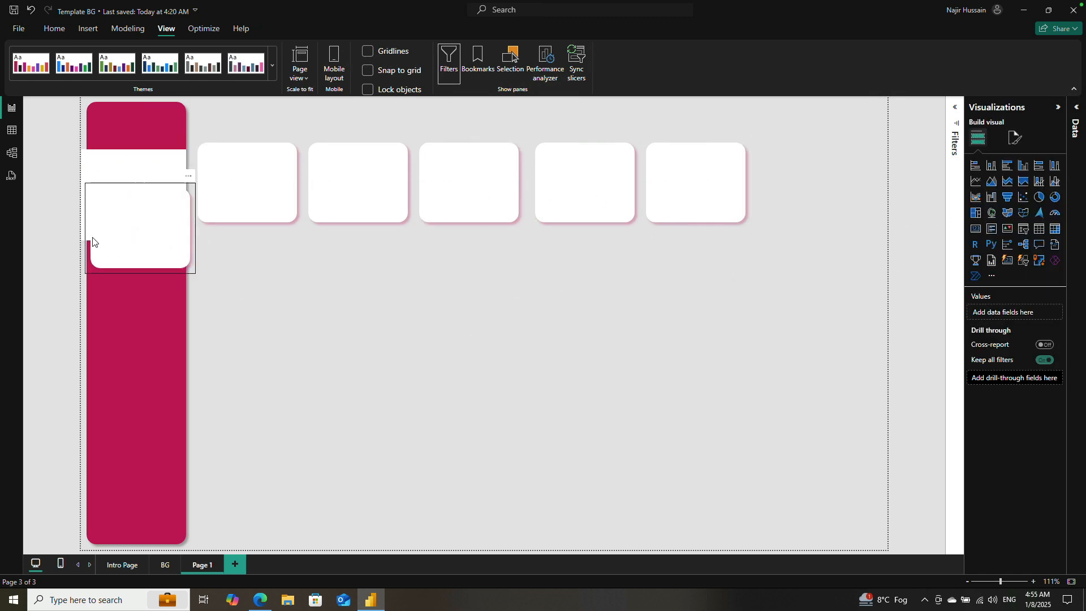
click(149, 215)
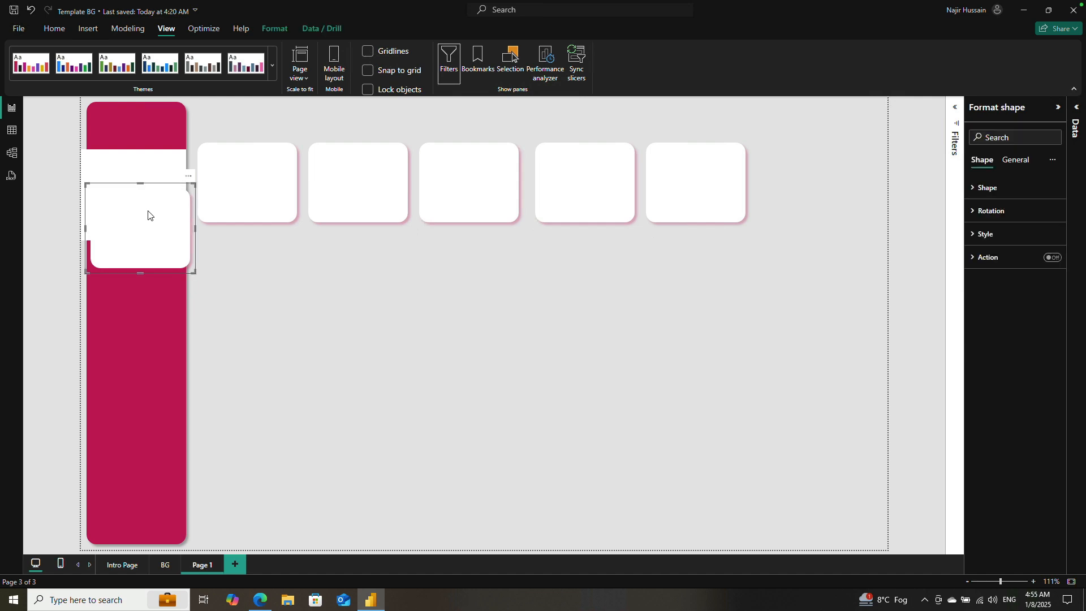
key(Delete)
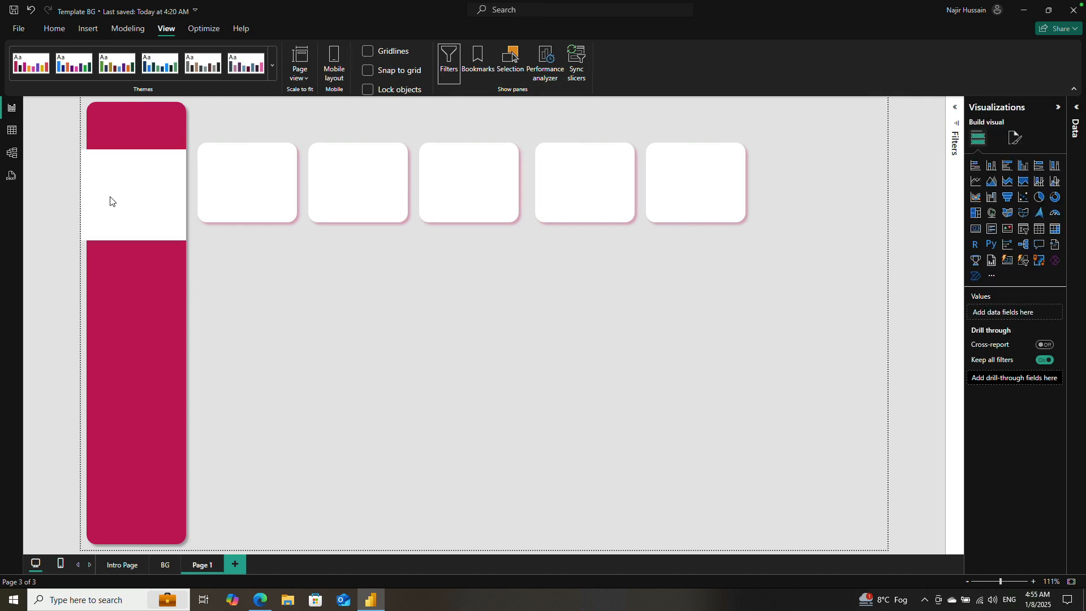
Step: Pull in the left side of the white block to line up with the sidebar's left edge
click(86, 198)
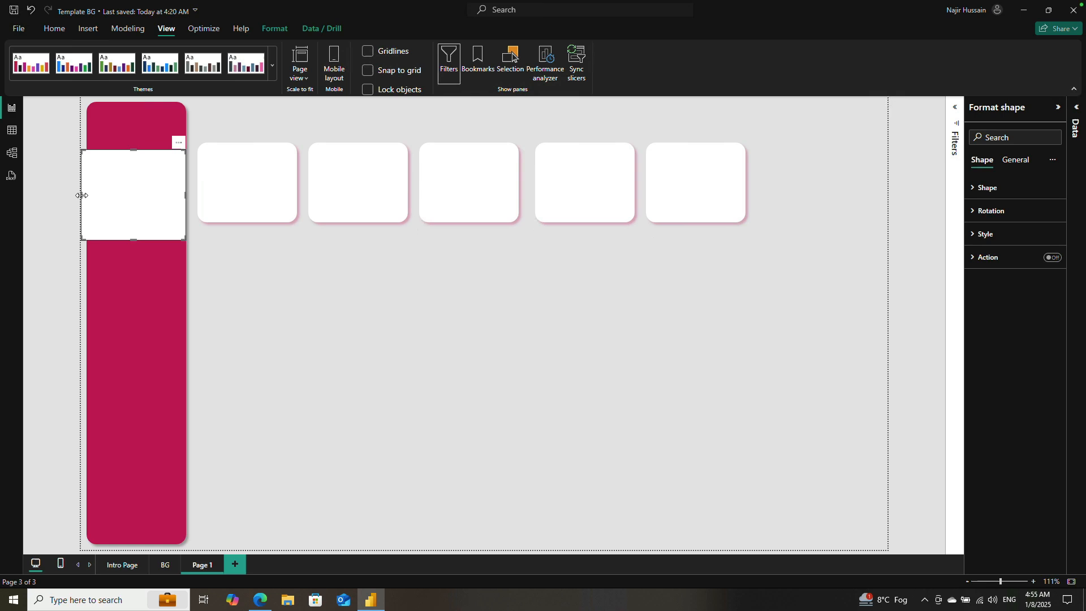
drag(81, 195, 87, 198)
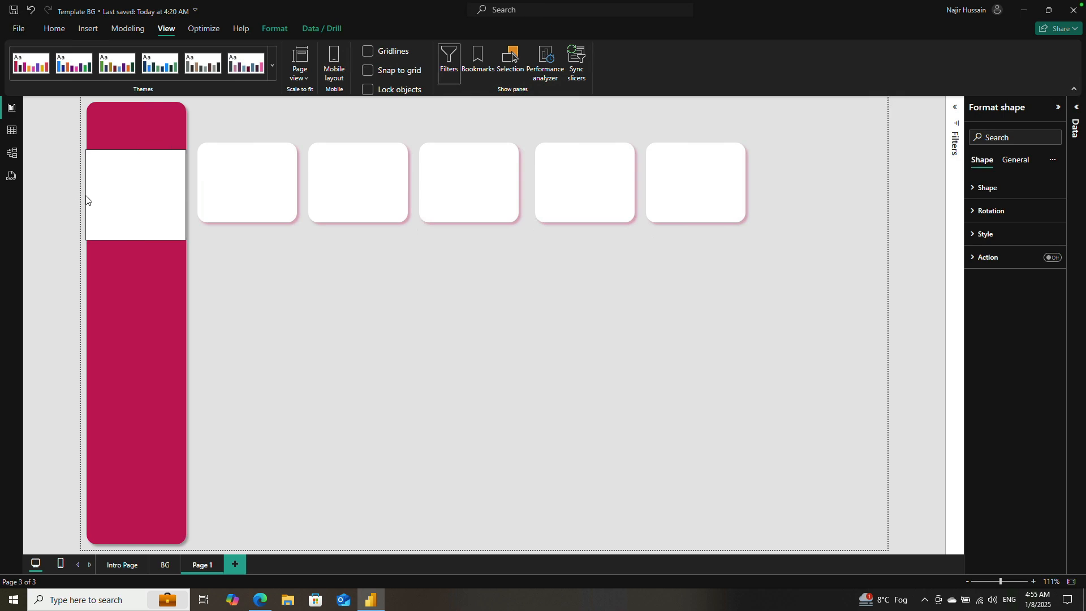
click(432, 318)
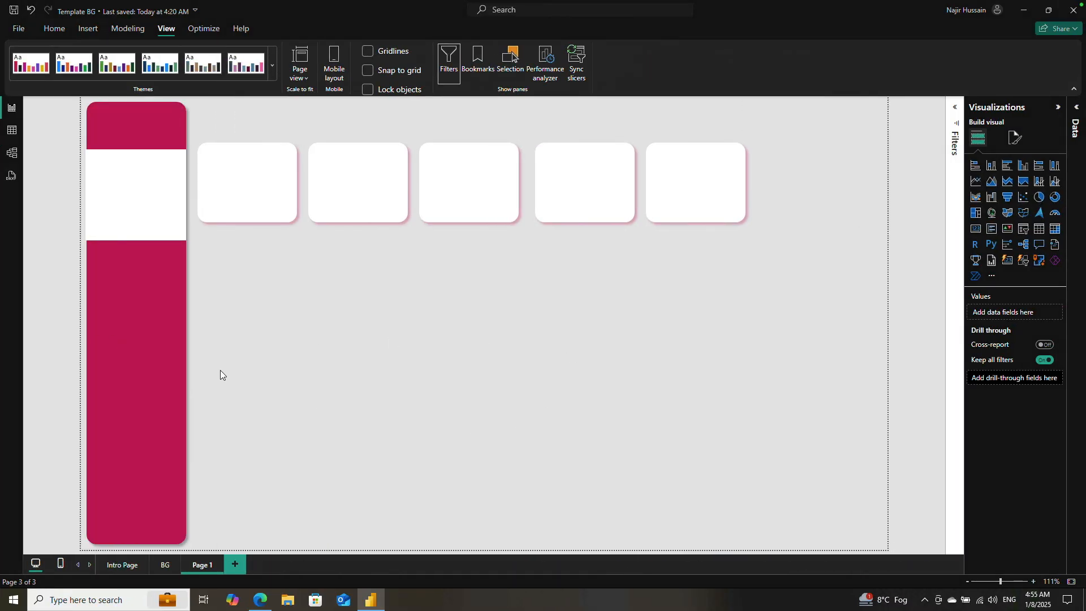
Step: Duplicate the BG page and rename the original BG page as Dashboard
click(160, 566)
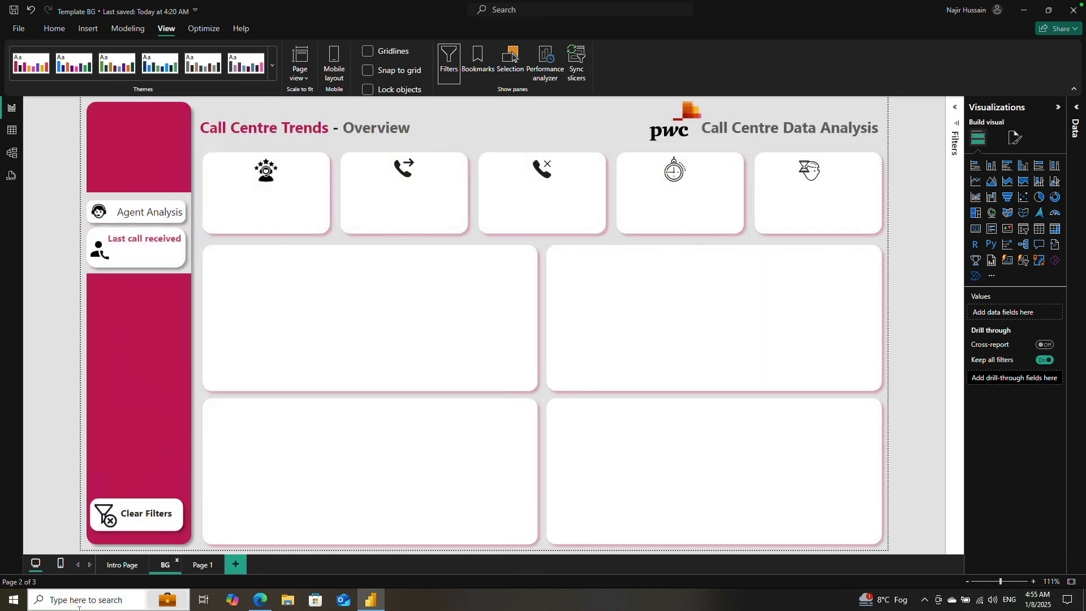
click(121, 566)
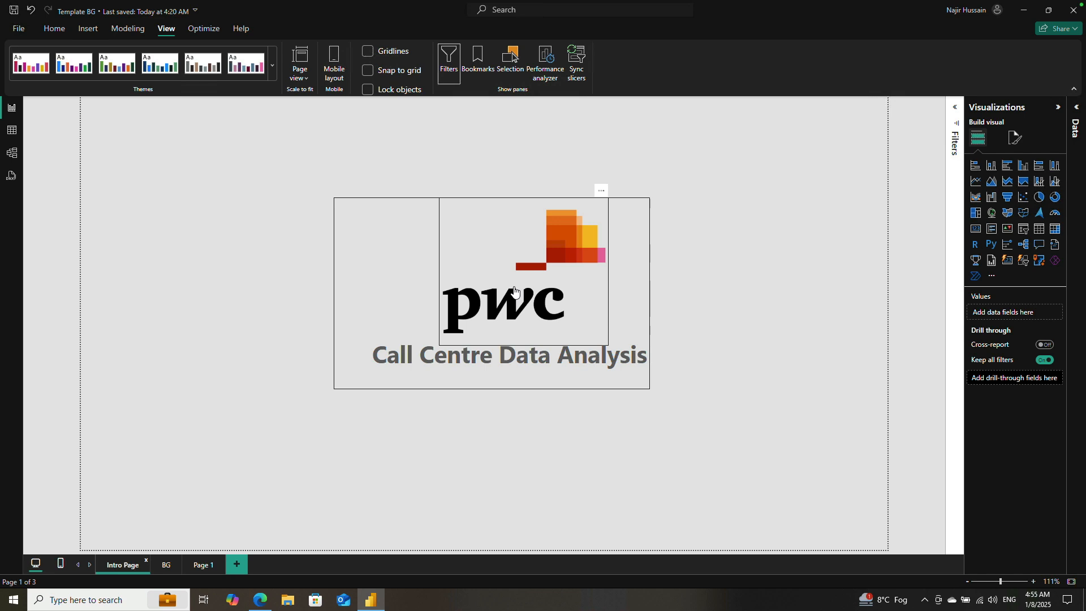
click(163, 569)
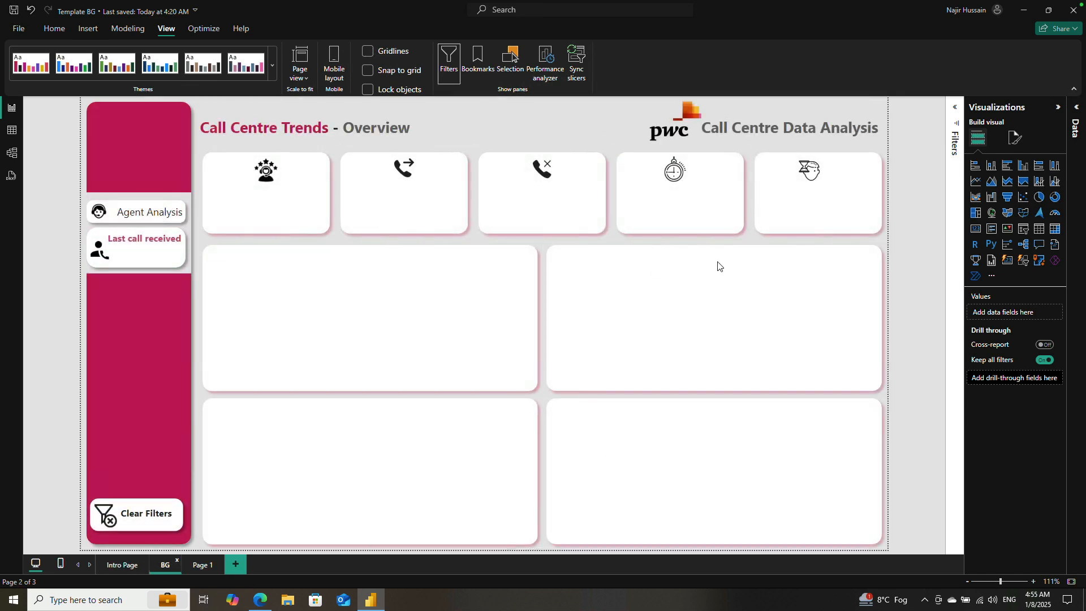
right_click(167, 572)
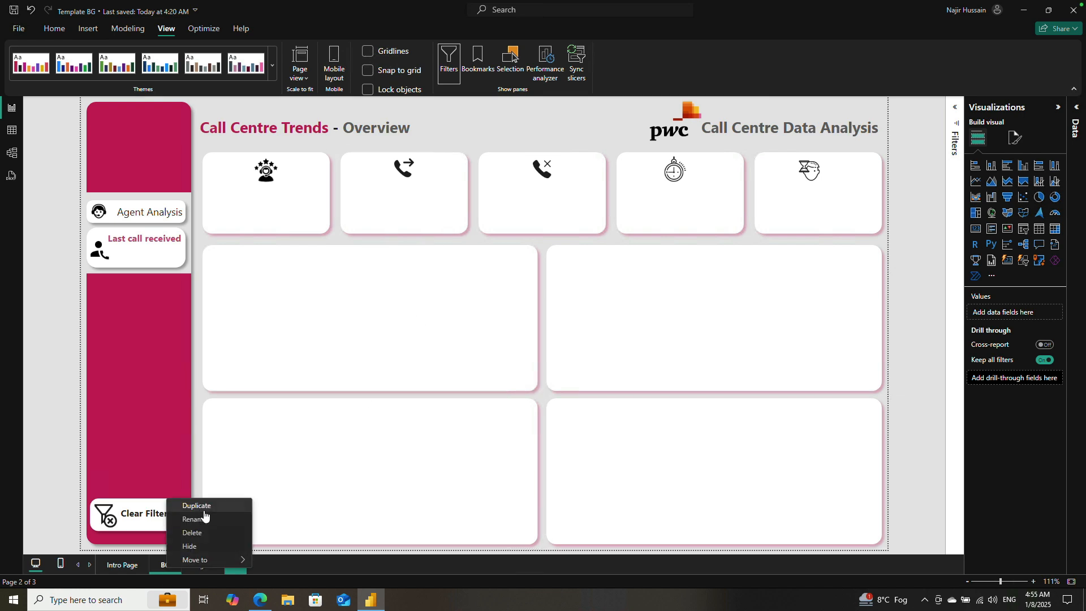
click(204, 508)
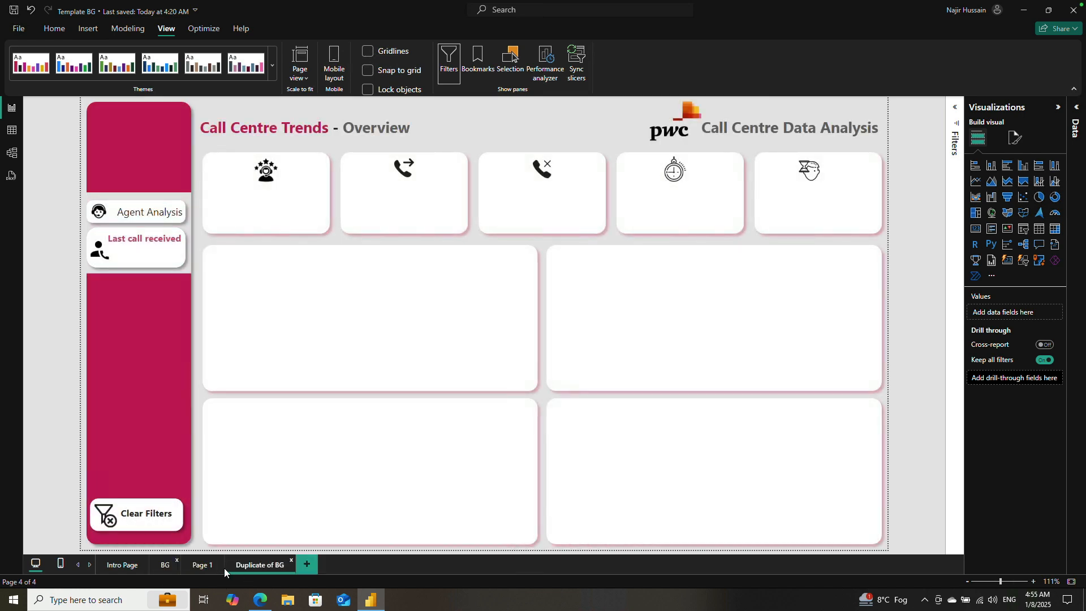
click(164, 565)
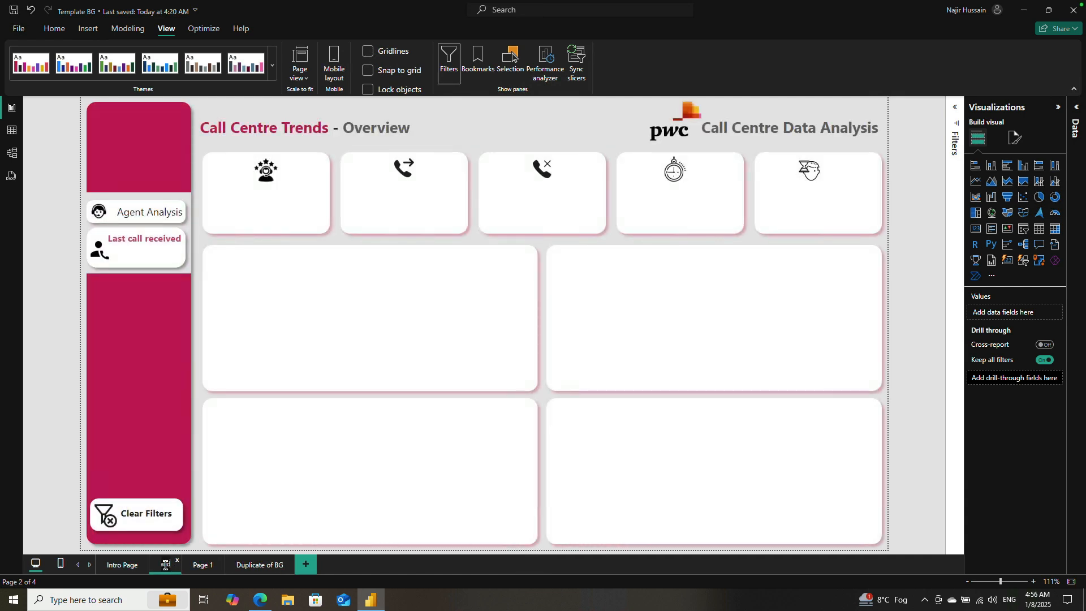
key(Return)
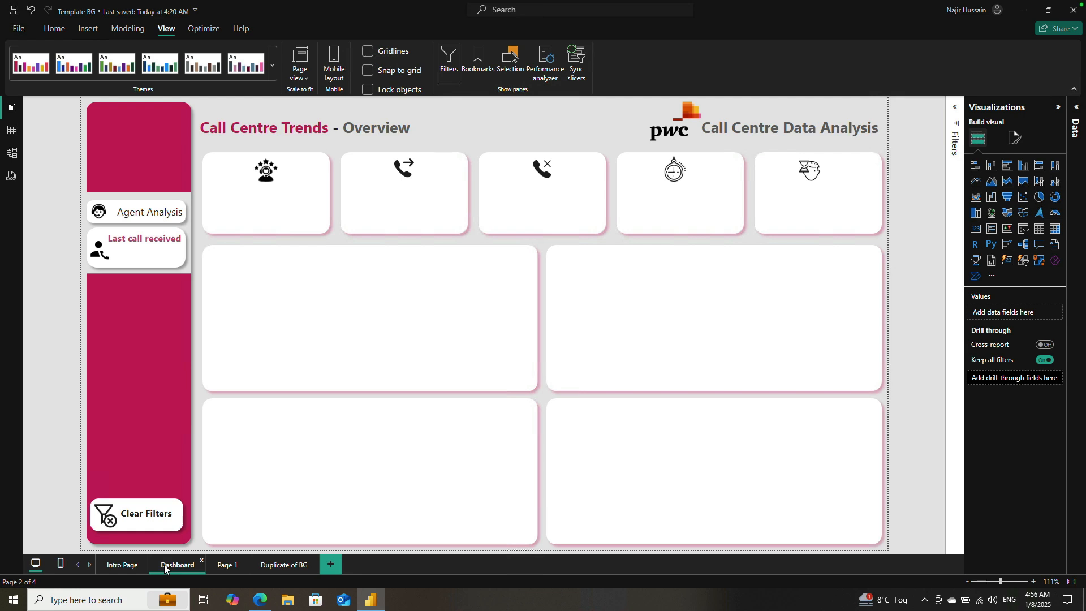
Step: Open the 01 Call-Center-Dataset file in Excel from the pwc call centre datasets folder on the Desktop
click(289, 601)
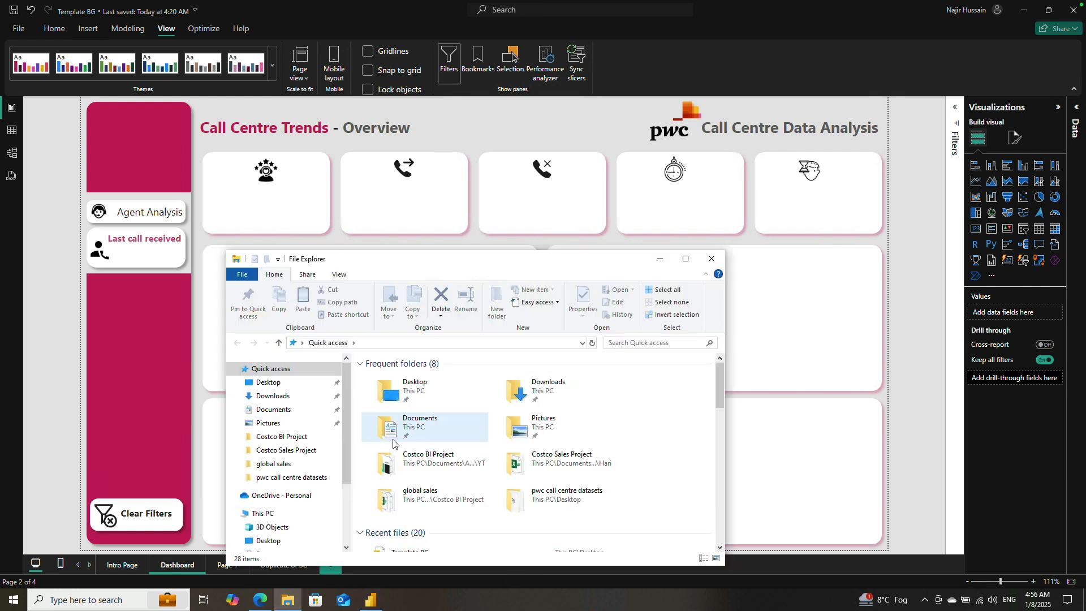
click(274, 383)
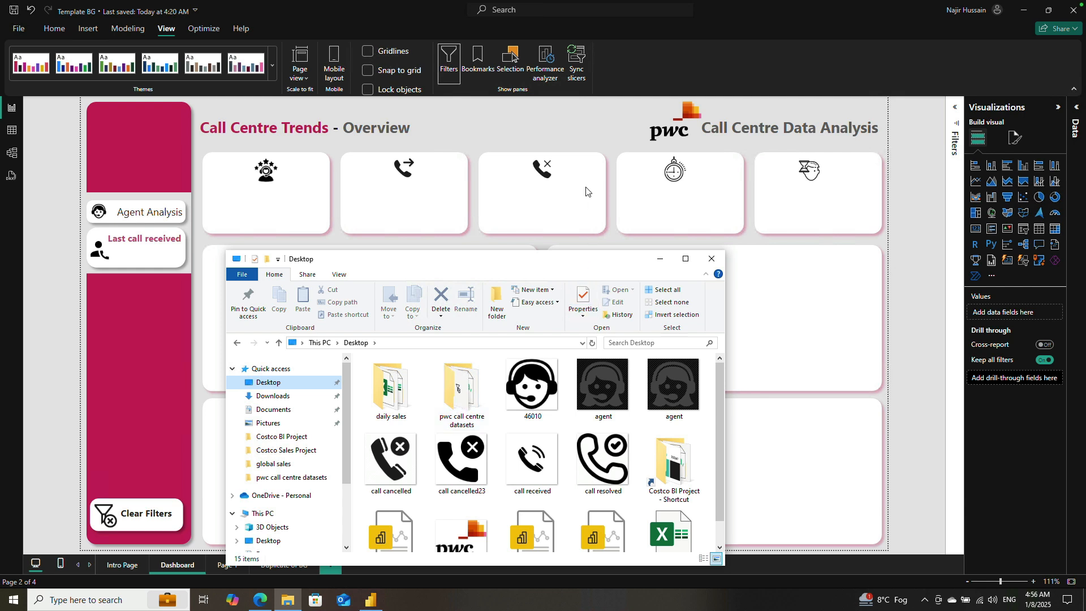
double_click(468, 383)
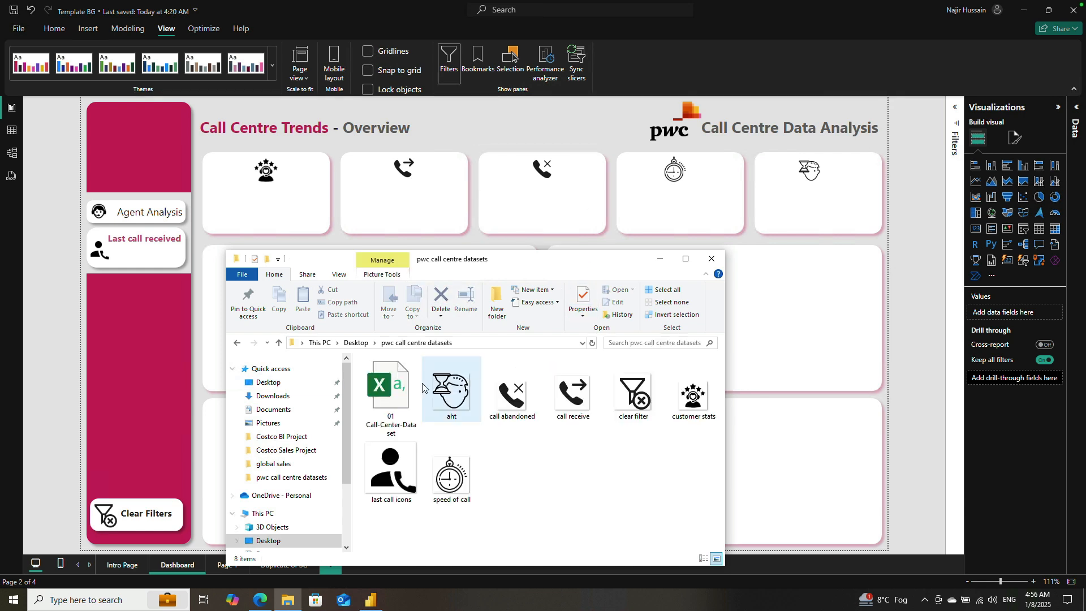
click(391, 388)
double_click(391, 388)
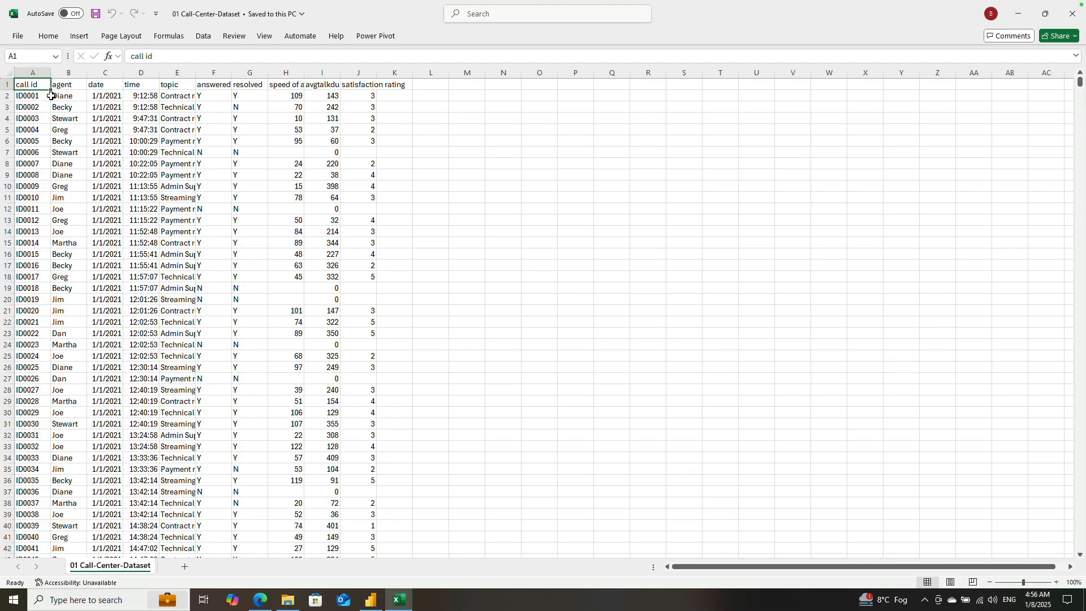
Step: Examine the dataset's column headers in row 1, from call id to satisfaction rating
shift+click(366, 86)
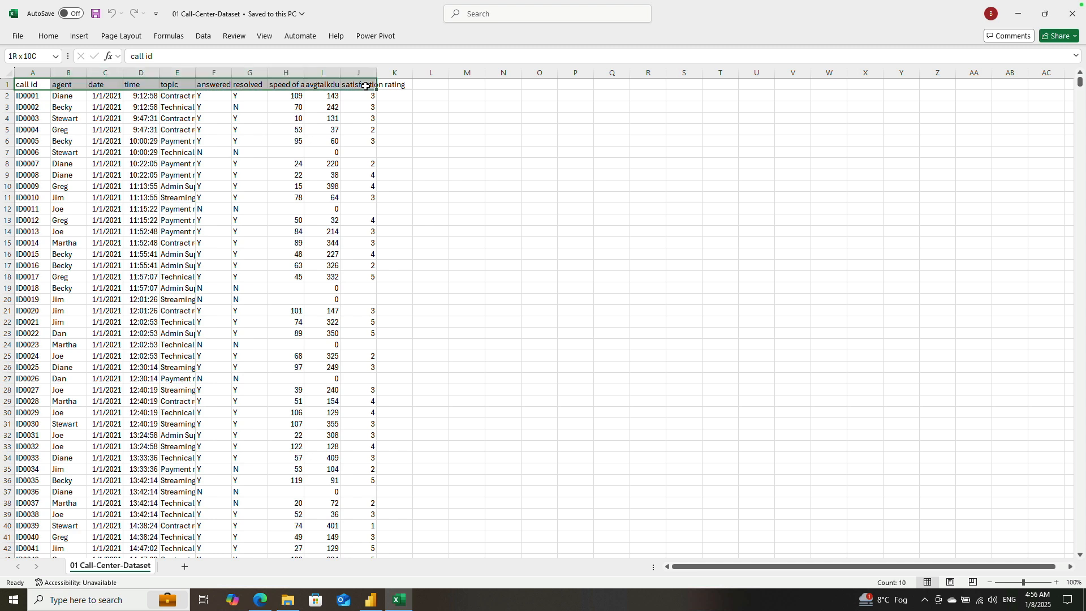
click(381, 117)
drag(25, 86, 372, 91)
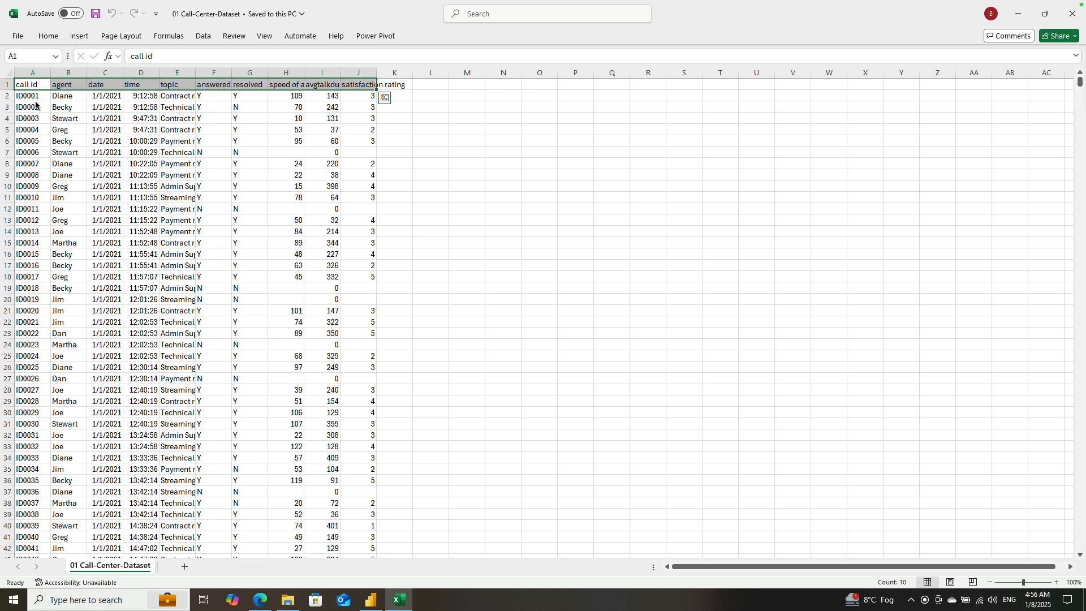
click(82, 153)
drag(25, 85, 363, 86)
click(272, 287)
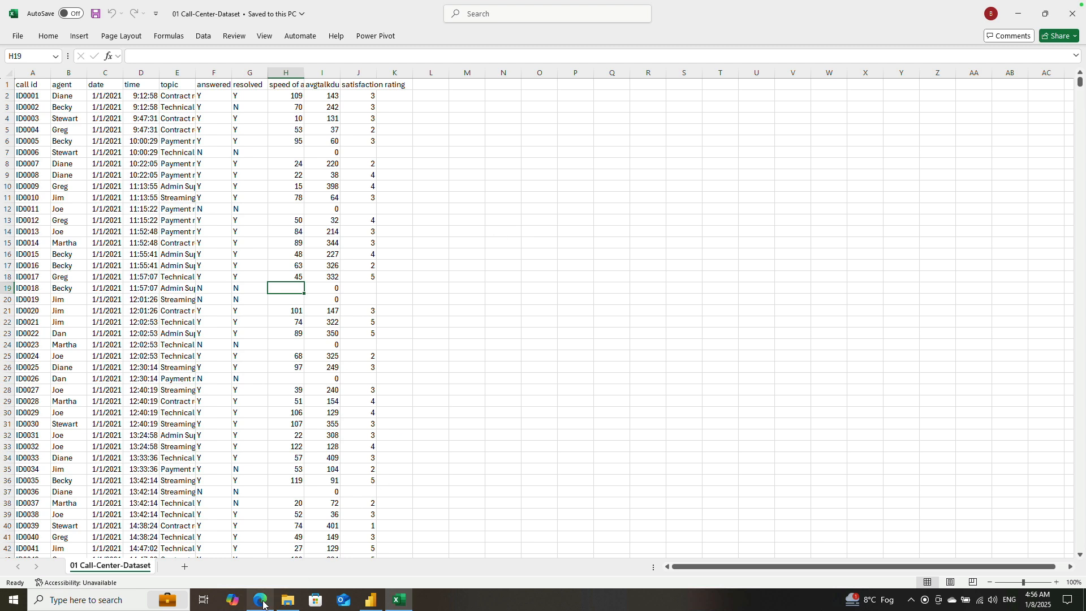
mouse_move(263, 604)
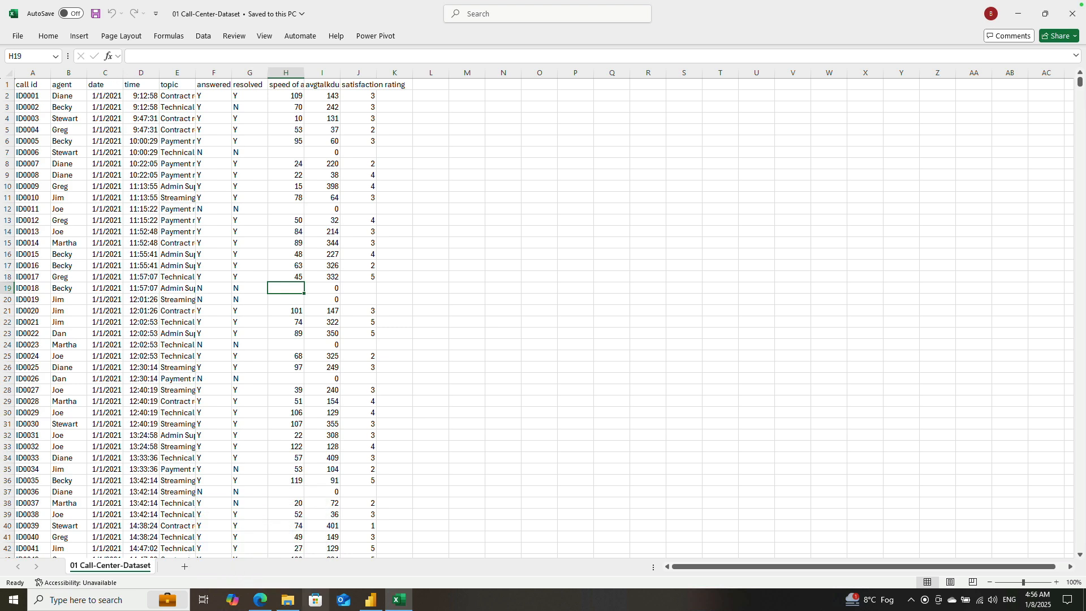
Step: Switch back to Power BI Desktop and review the Dashboard page's sidebar and card layout
click(369, 603)
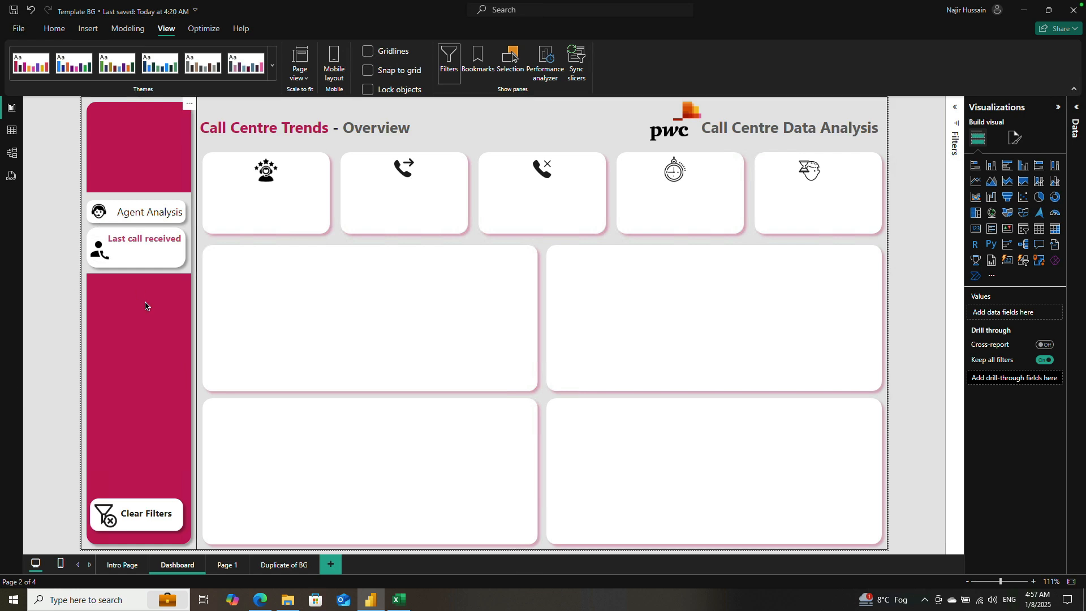
click(125, 251)
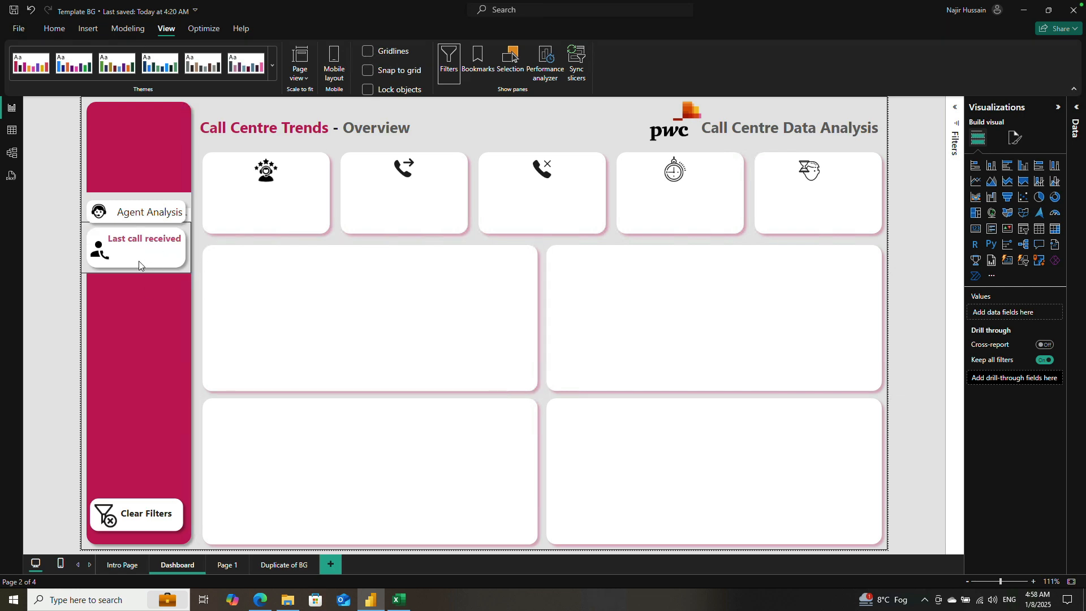
click(937, 287)
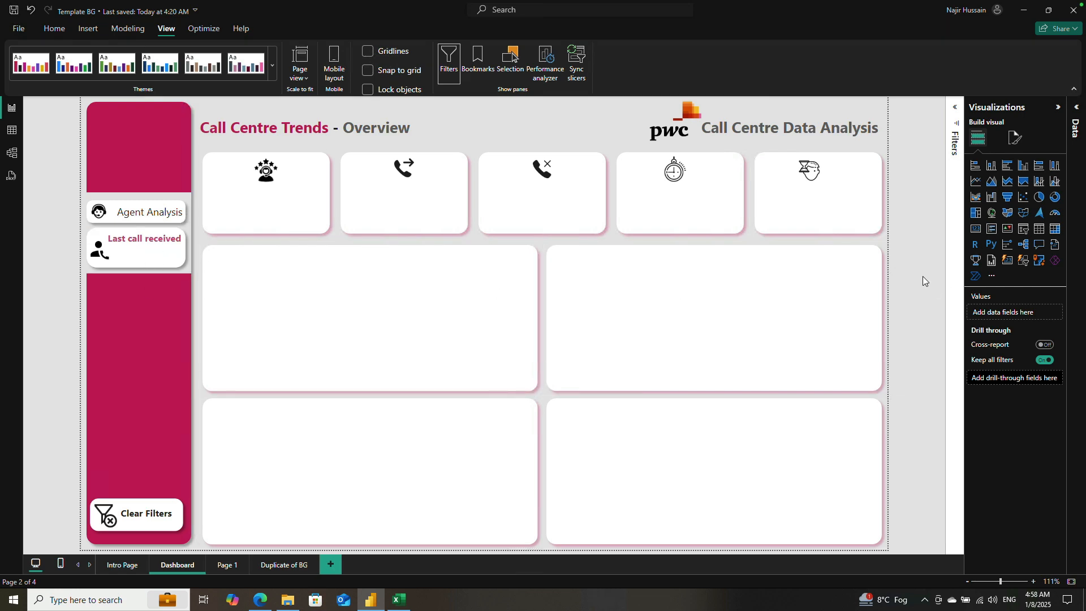
click(408, 217)
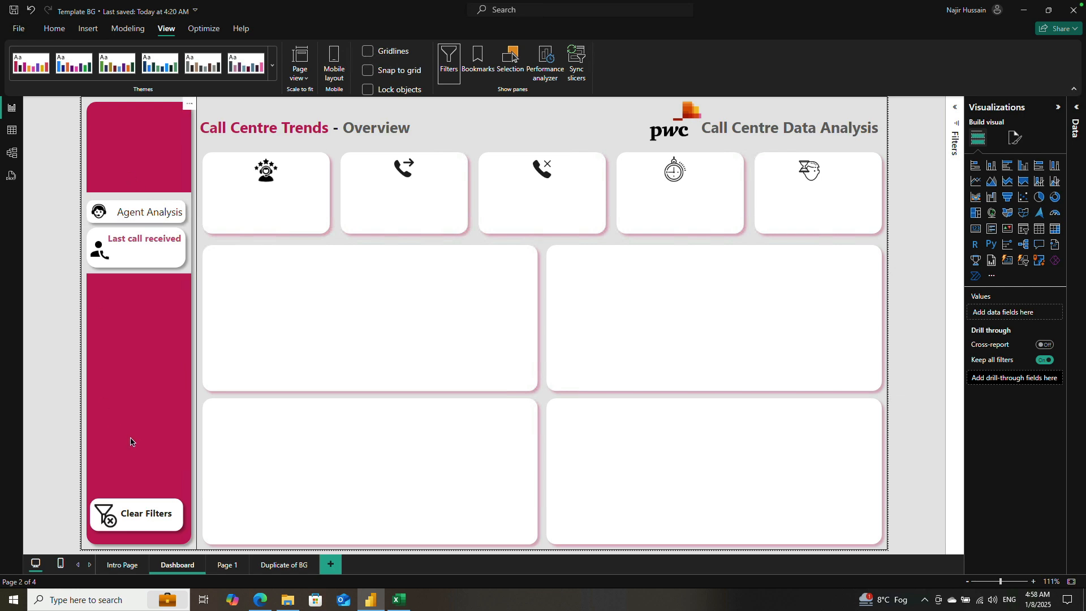
Step: Delete Page 1 from the report and return to the Dashboard page
click(118, 566)
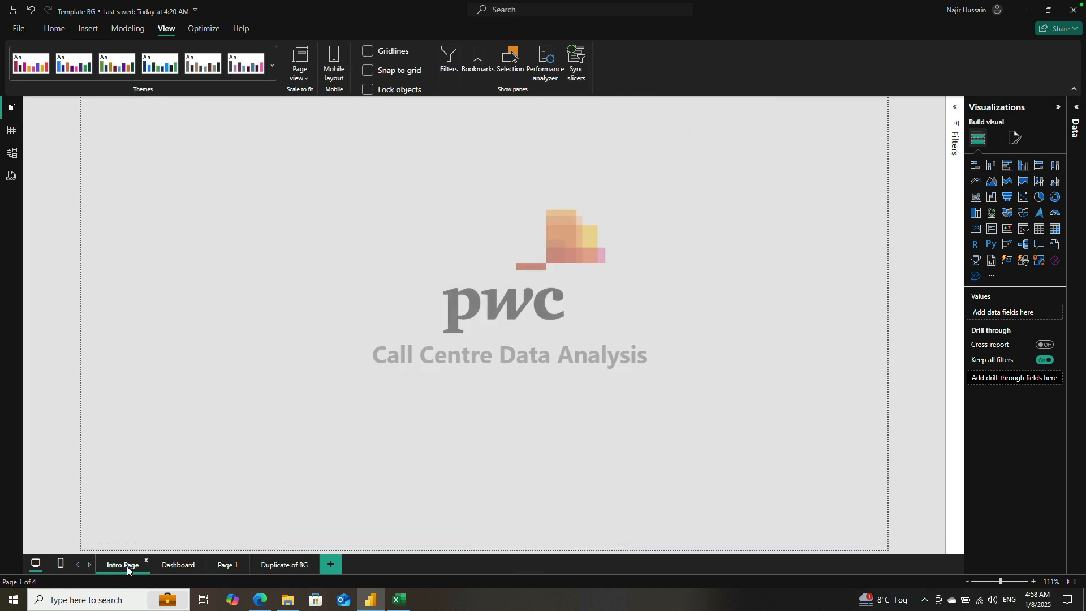
click(169, 564)
click(226, 566)
right_click(226, 565)
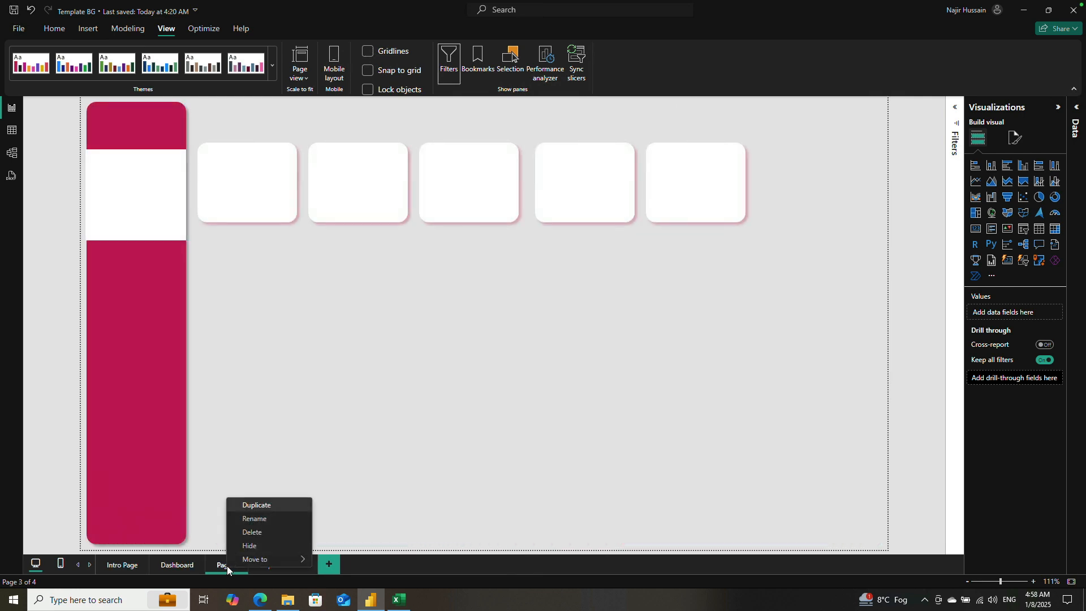
click(262, 533)
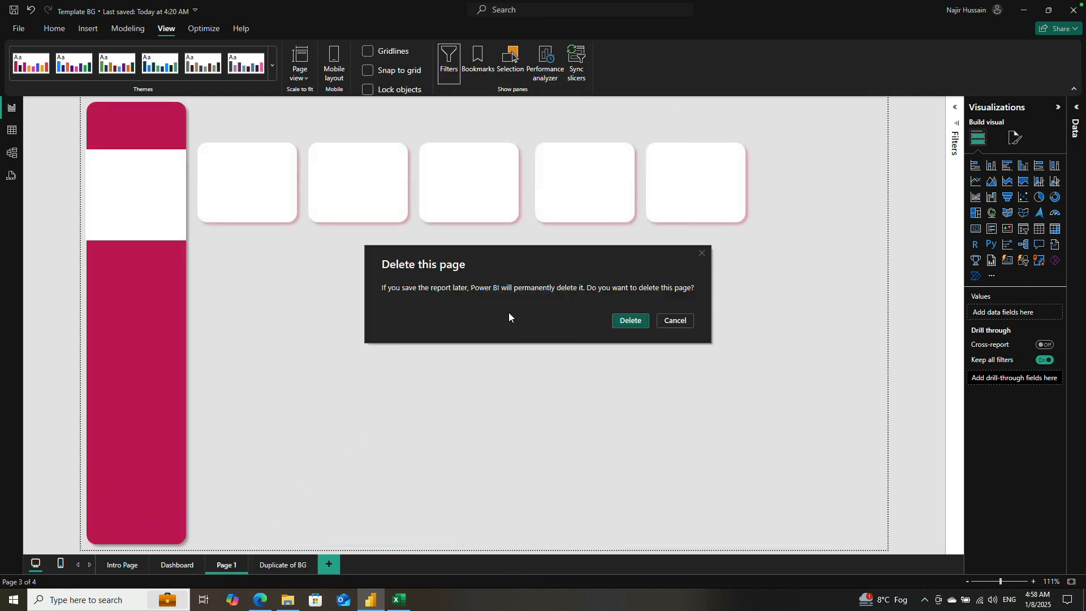
click(636, 321)
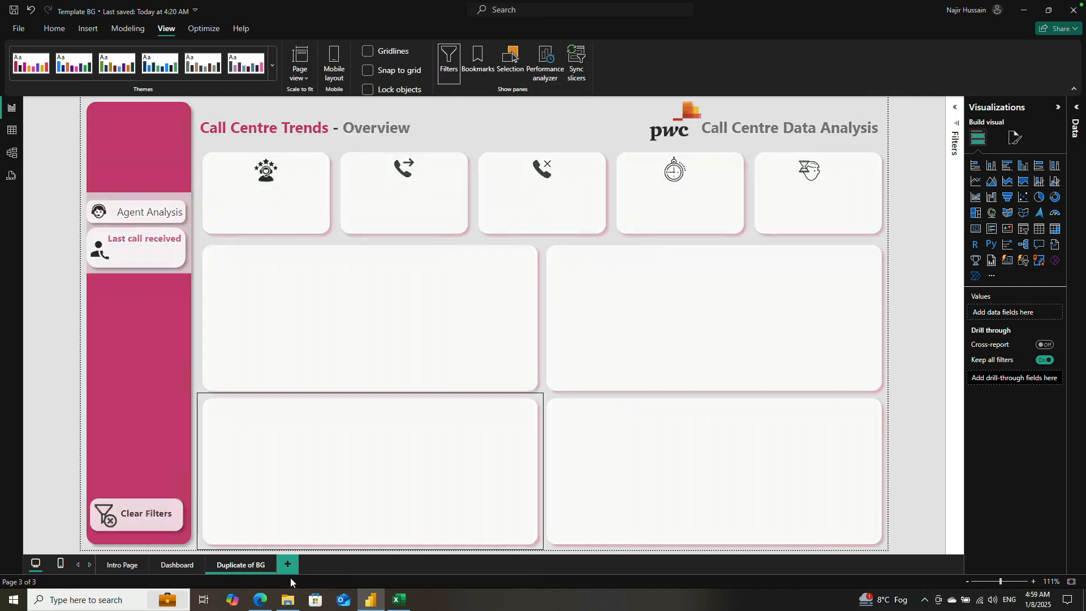
click(174, 563)
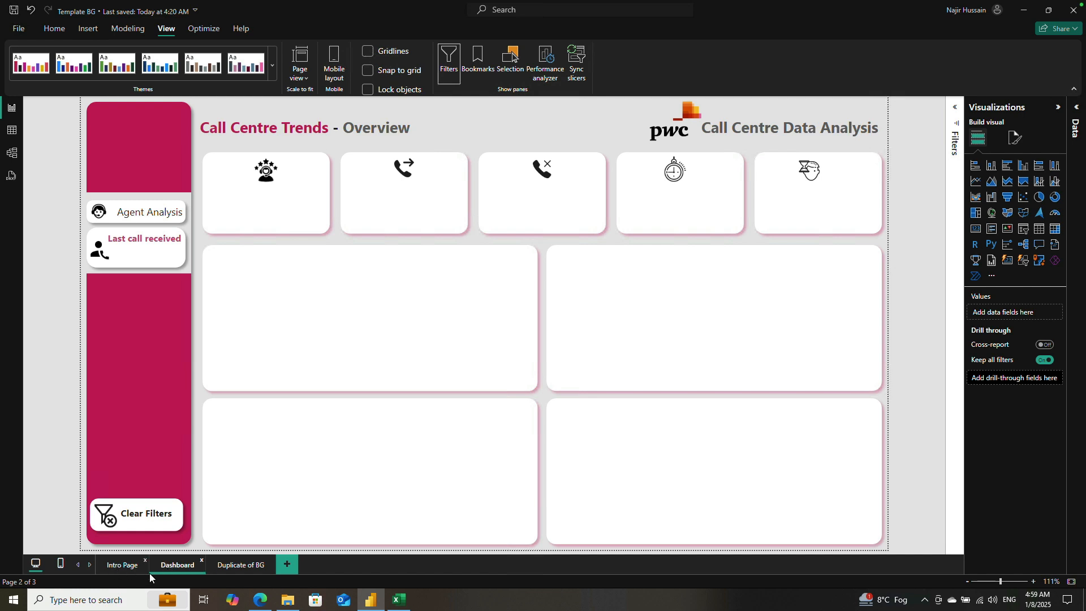
click(55, 29)
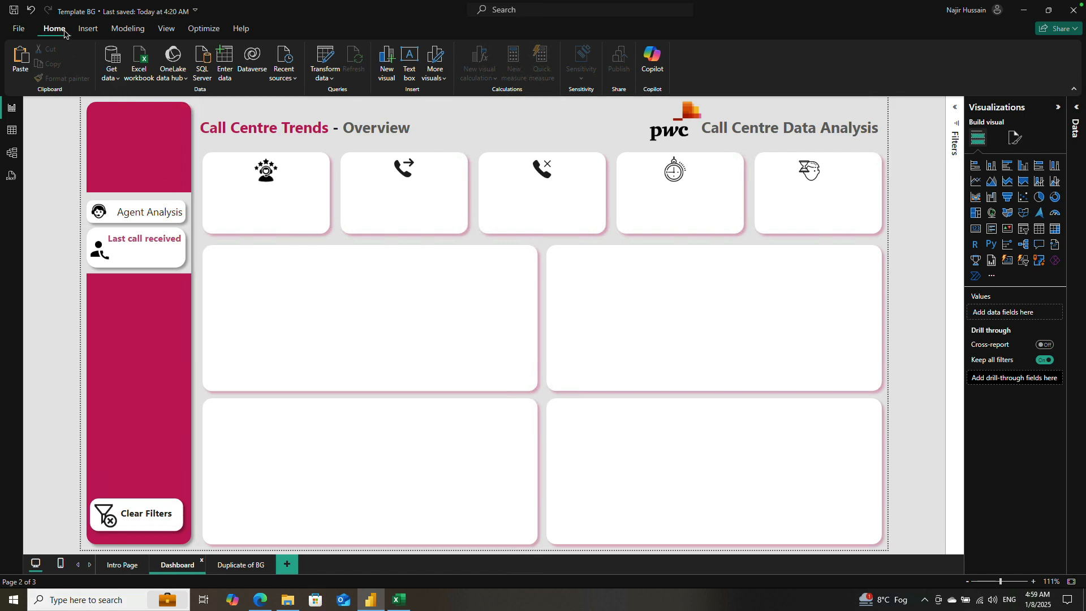
click(118, 76)
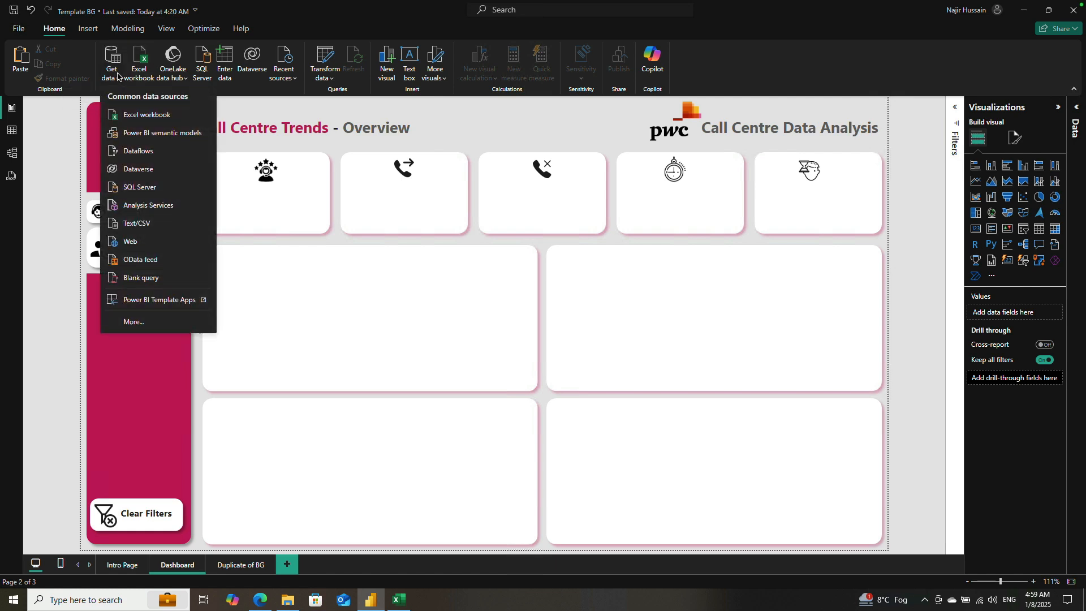
click(54, 332)
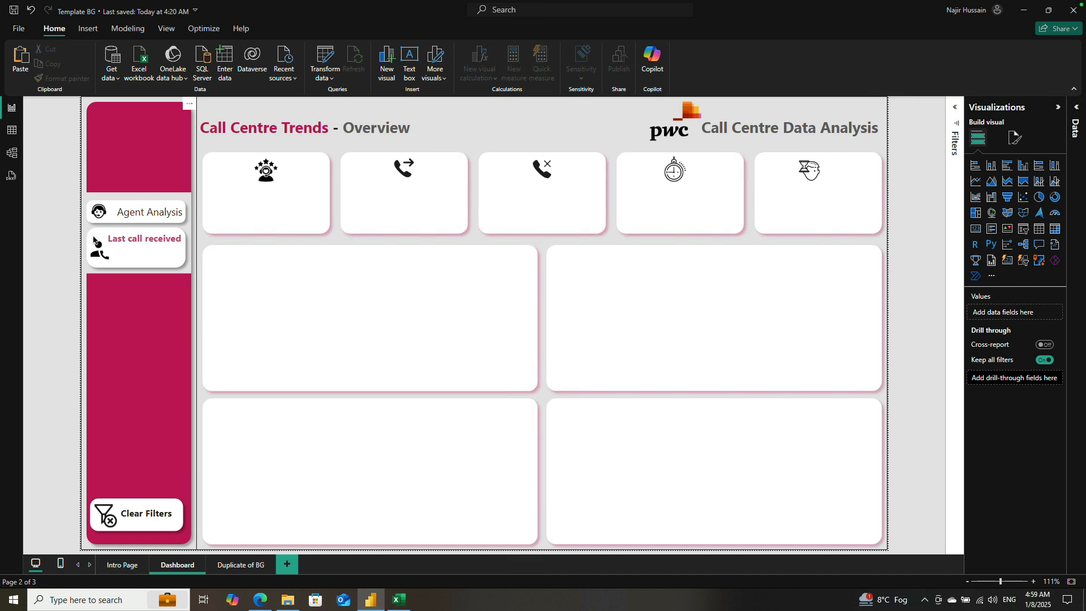
Step: Check the regional settings in the options, both the global languages and the current file's locale for import
click(18, 31)
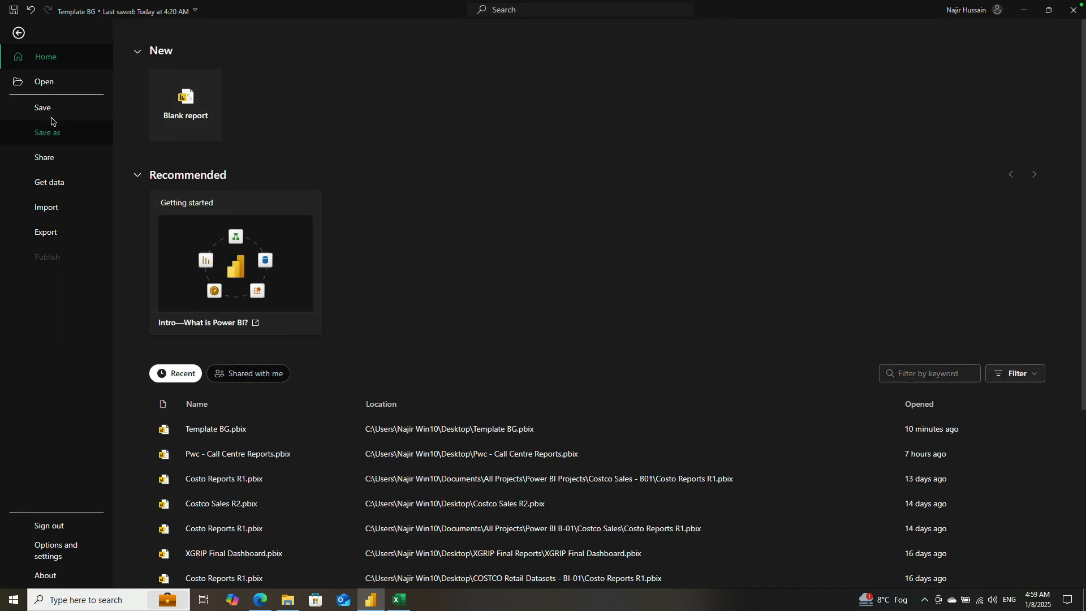
click(54, 551)
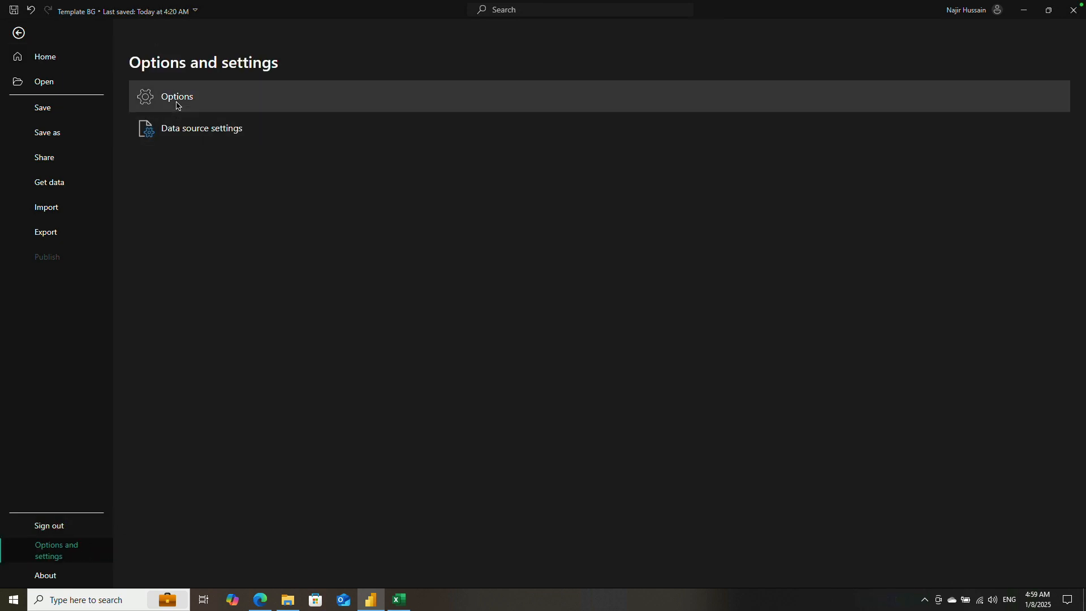
click(177, 106)
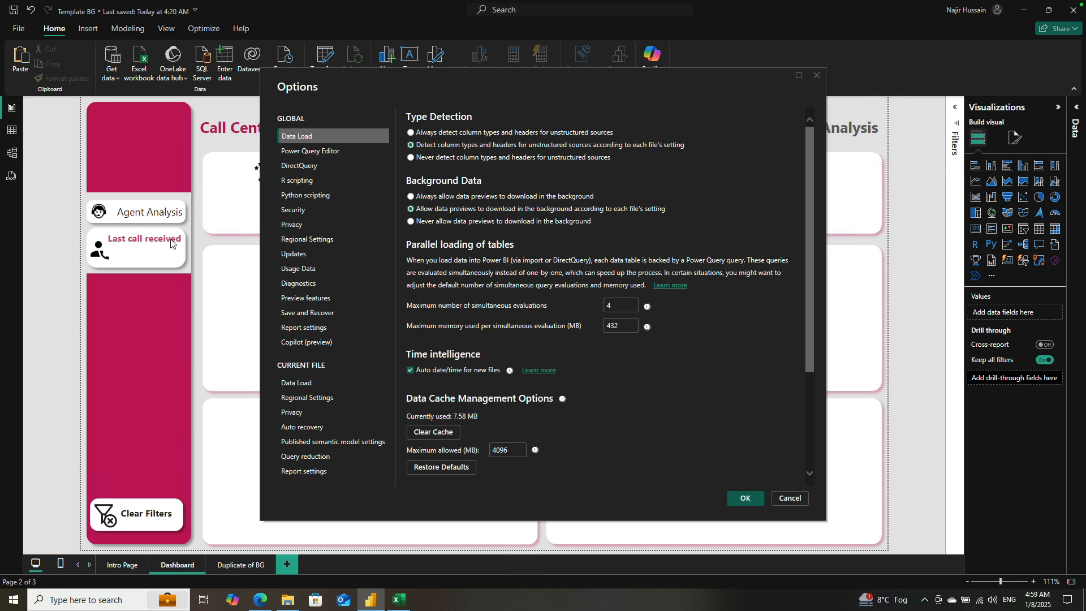
click(310, 239)
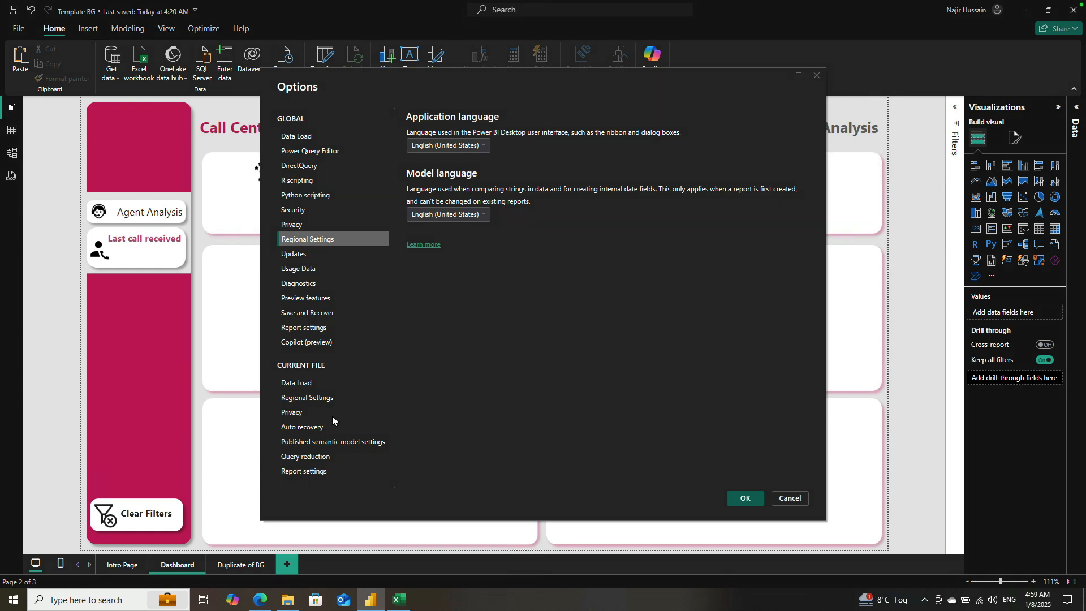
click(311, 397)
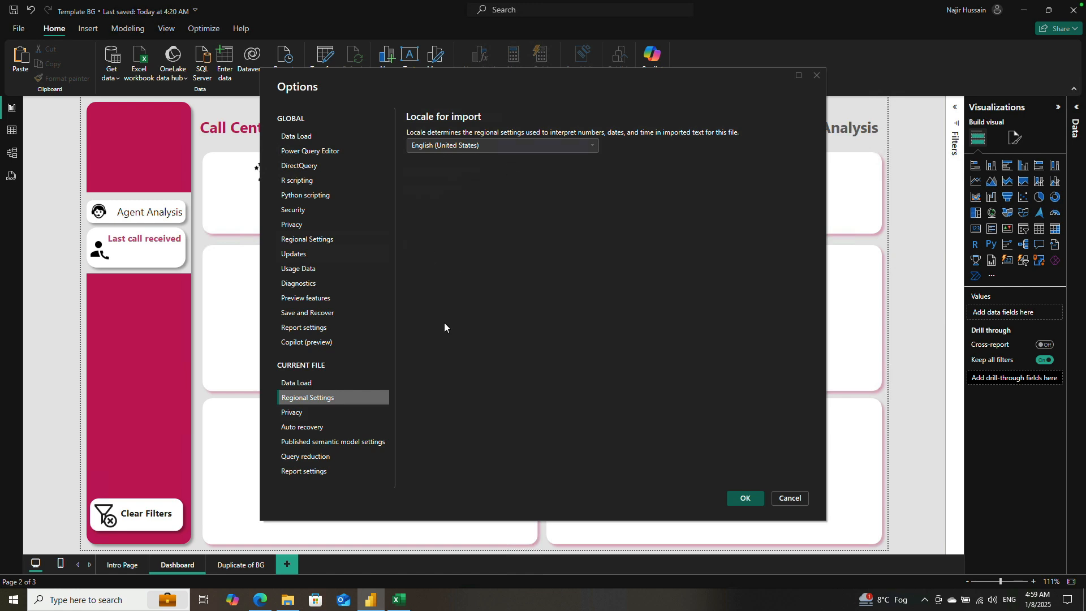
click(789, 498)
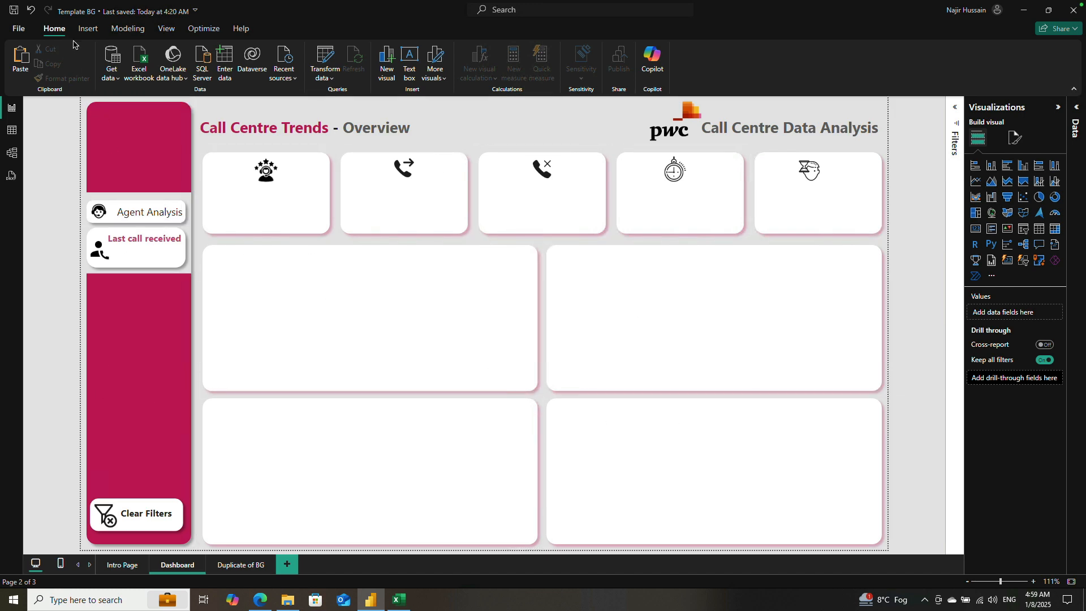
Step: Import the 01 Call-Center-Dataset CSV from the Desktop's pwc call centre datasets folder and open it for transformation in Power Query
click(113, 62)
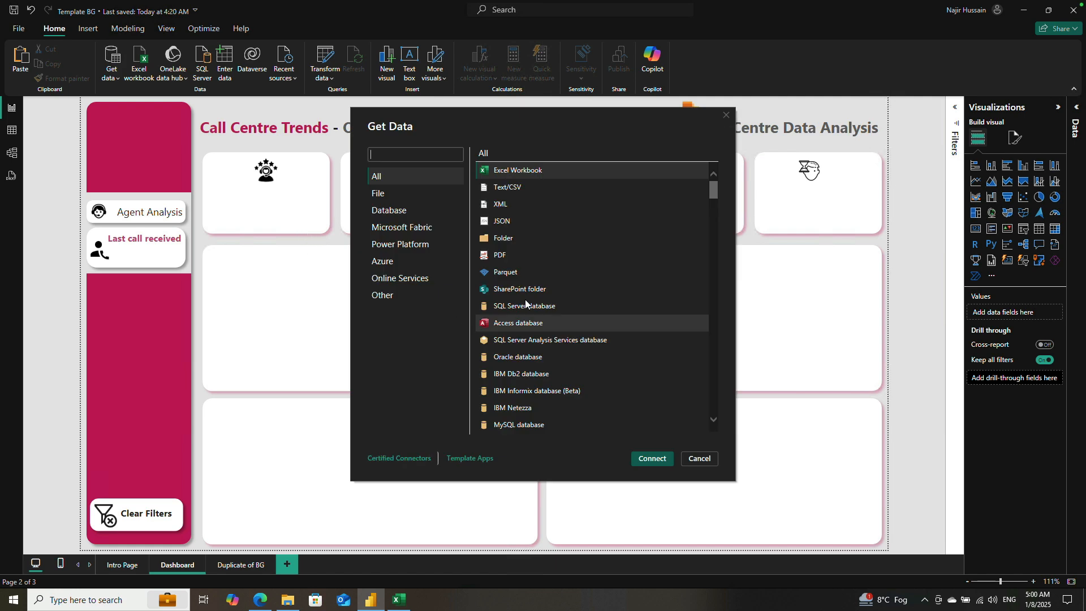
click(518, 189)
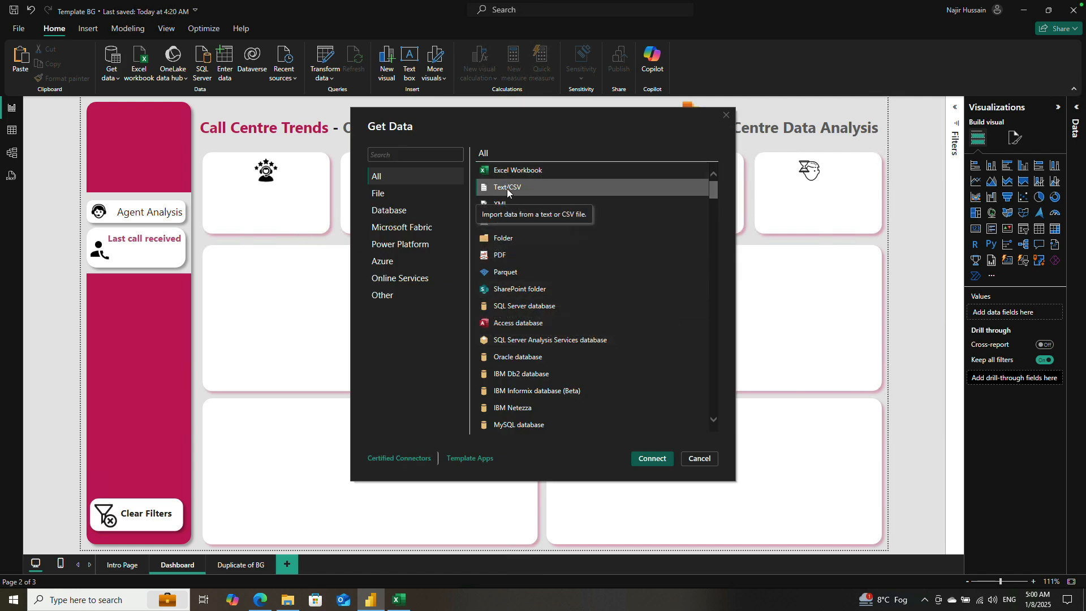
click(655, 459)
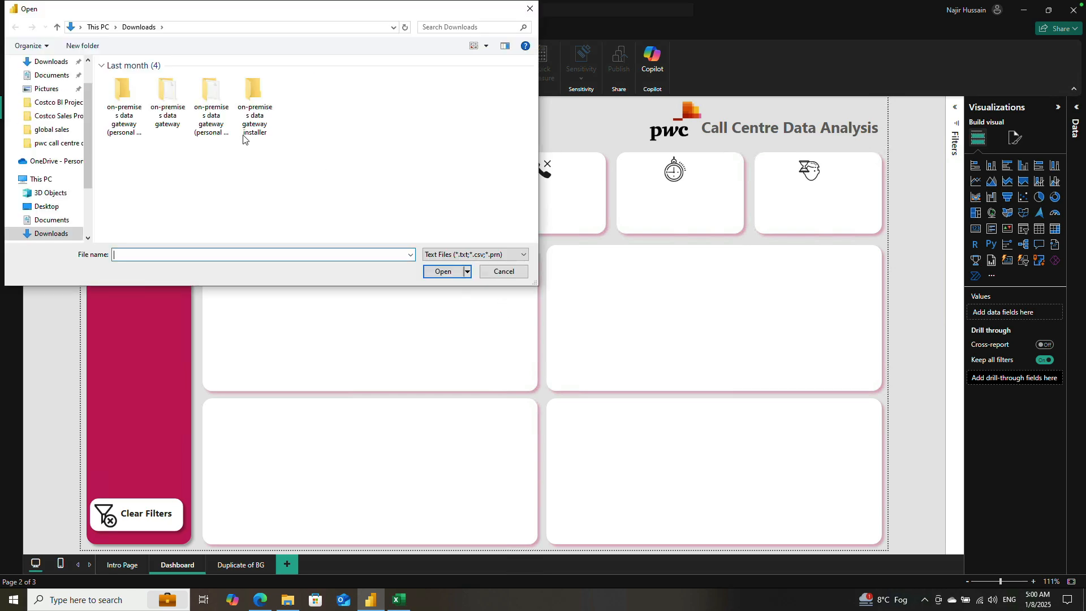
click(41, 205)
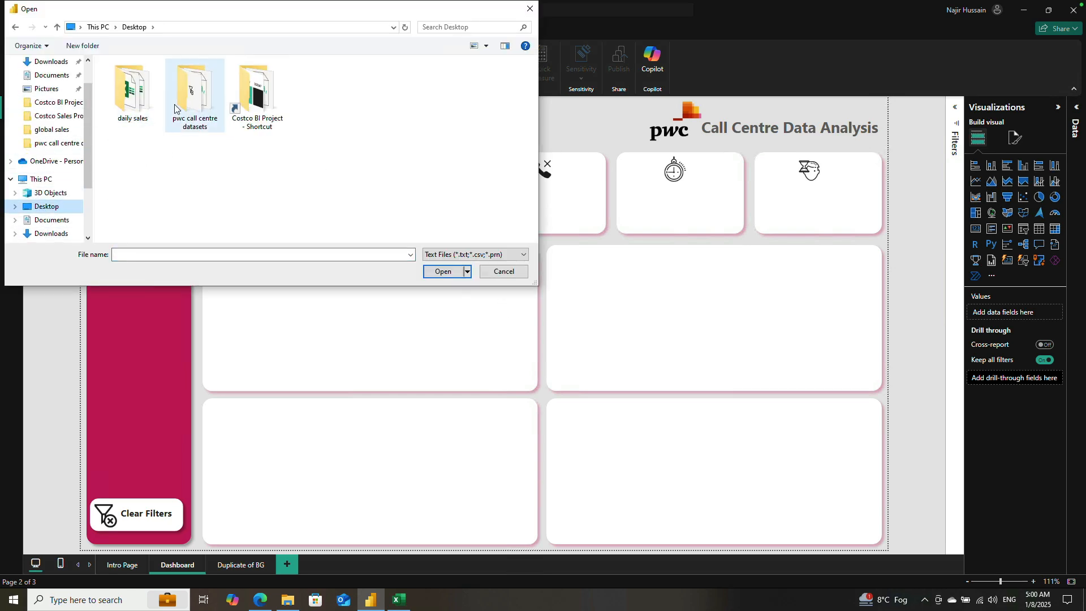
double_click(191, 92)
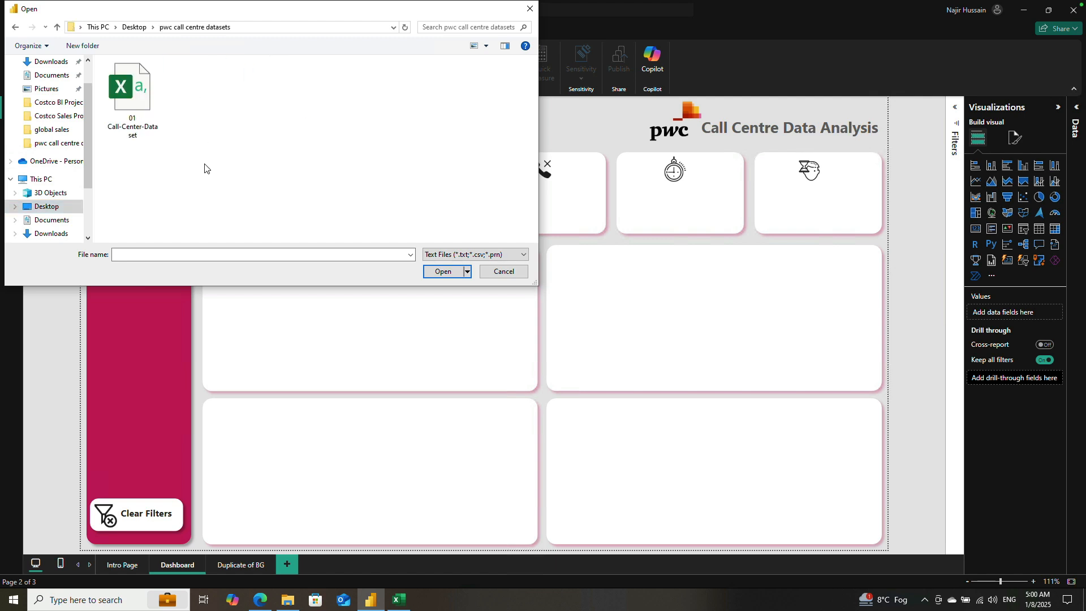
click(133, 93)
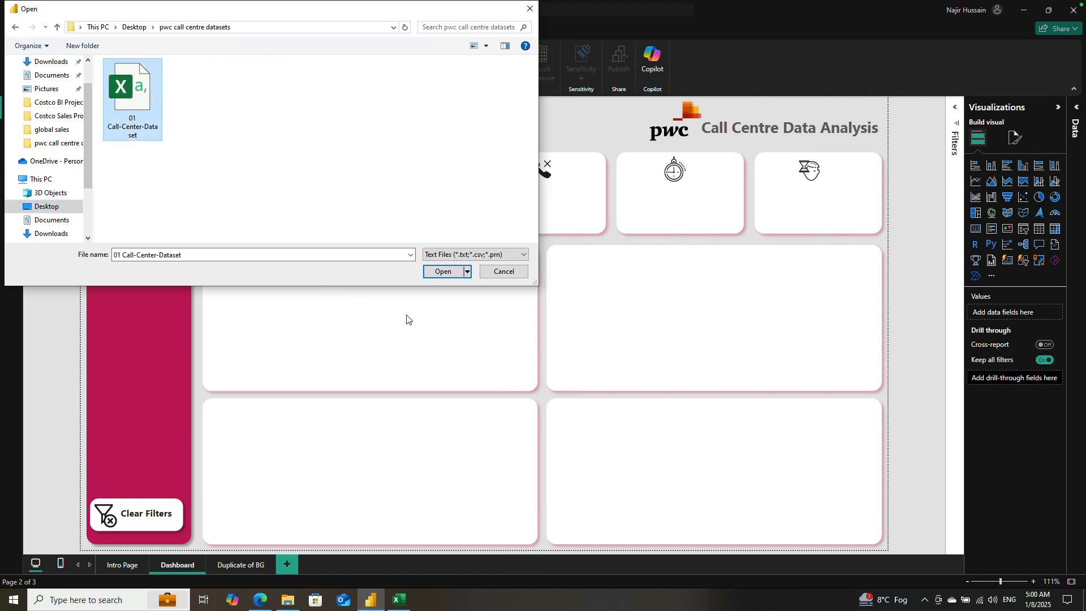
click(443, 272)
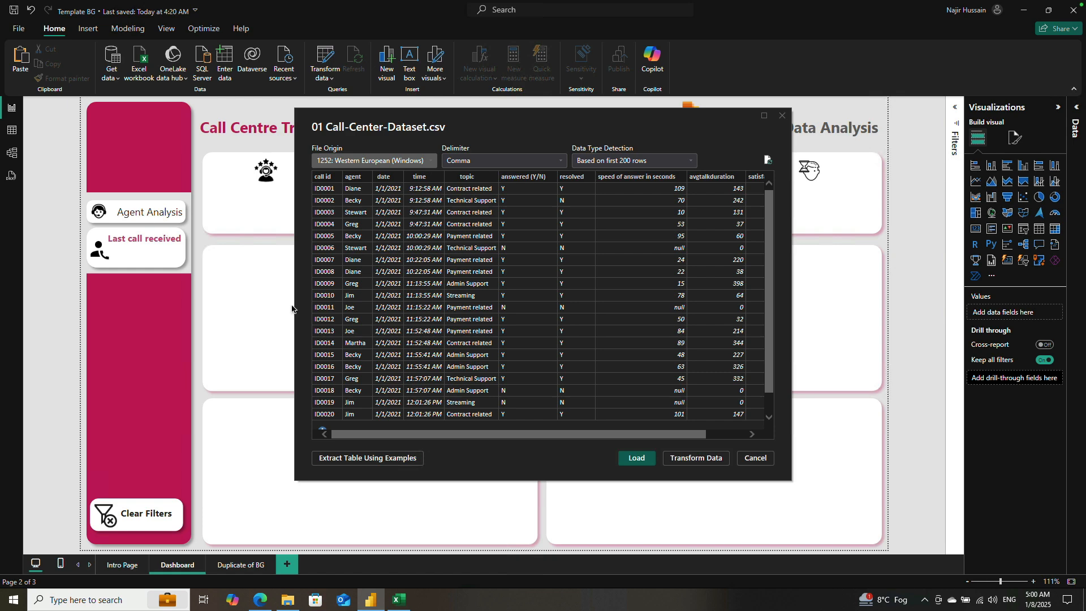
click(696, 459)
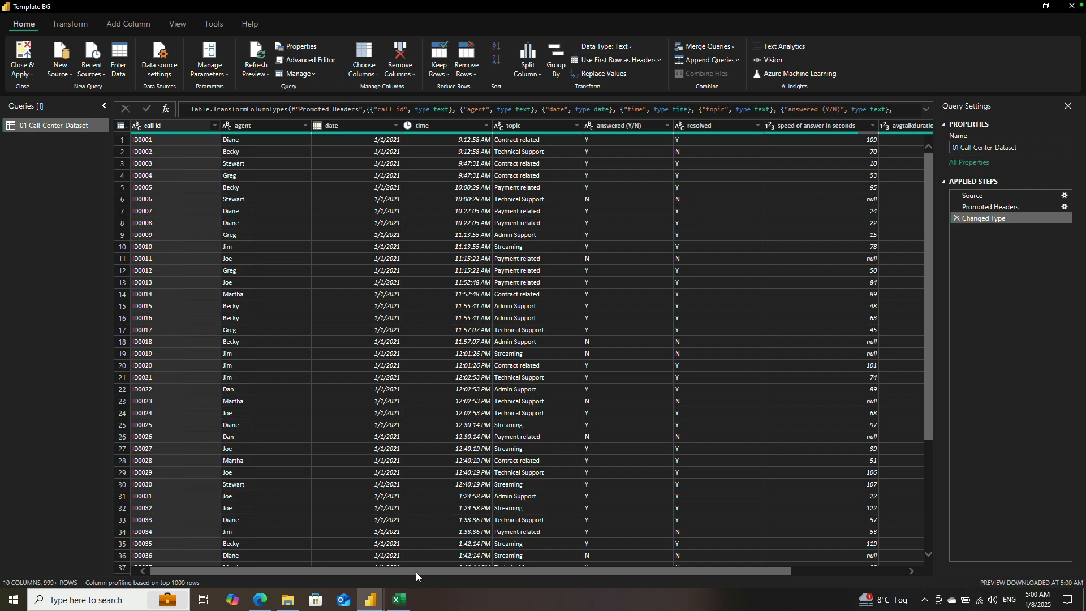
Step: Count the rows of the 01 Call-Center-Dataset query, and delete the resulting Counted Rows step
drag(415, 573, 436, 560)
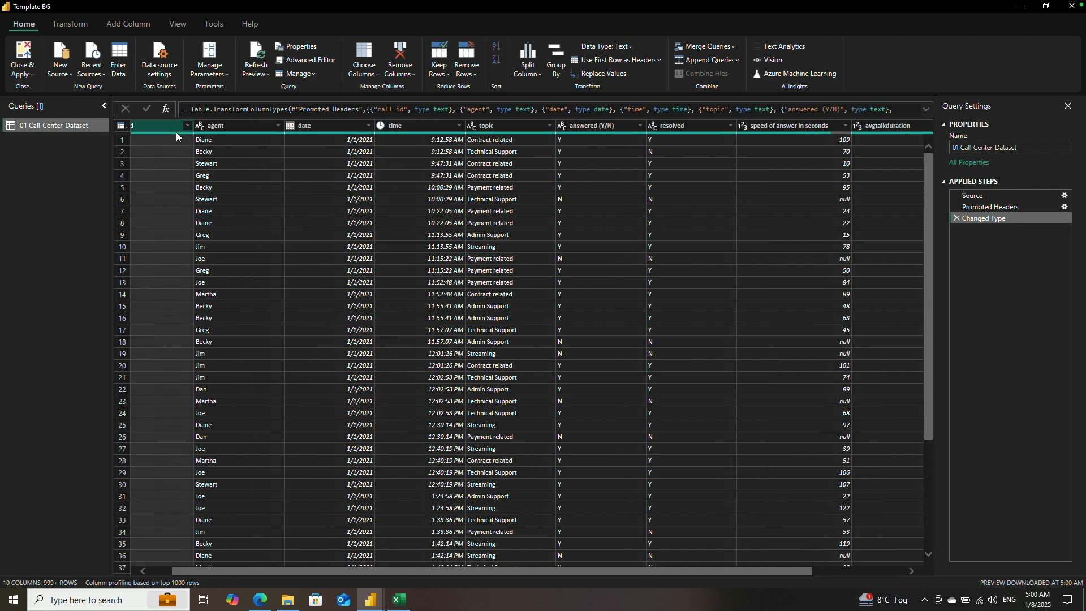
click(70, 24)
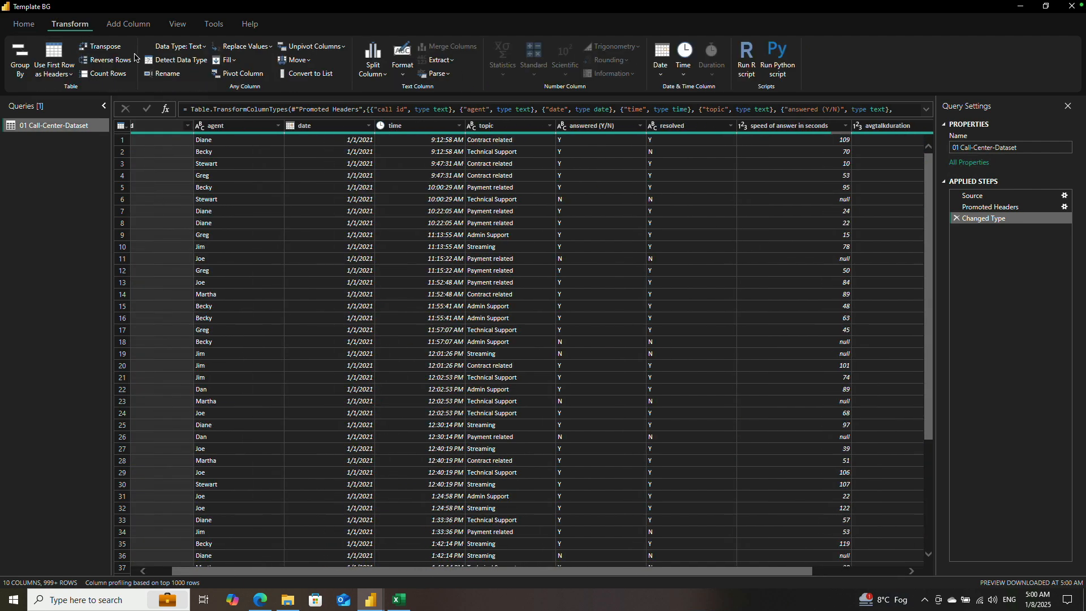
click(108, 75)
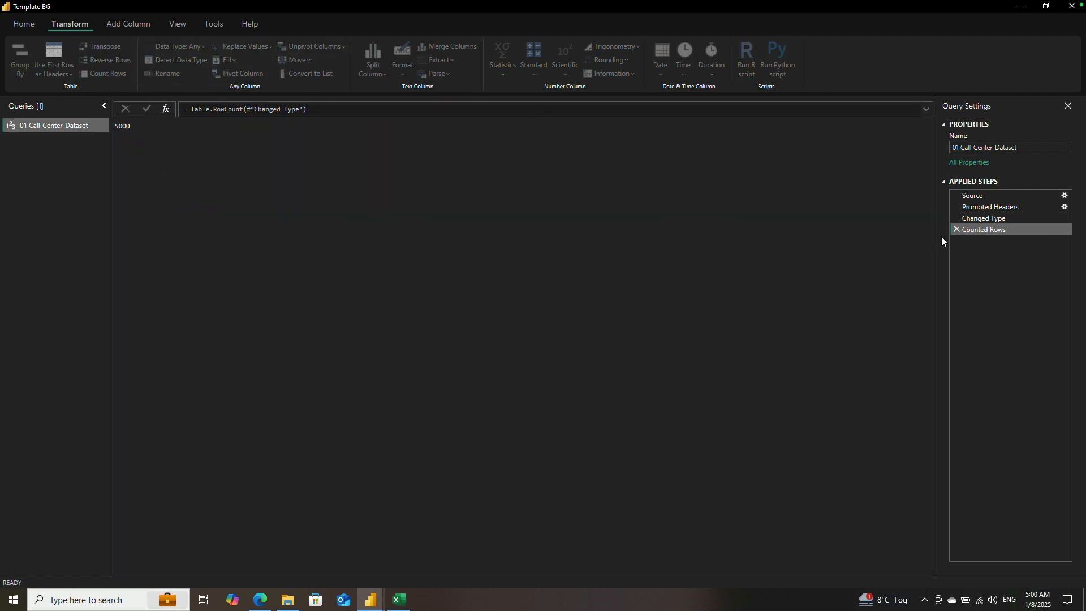
click(955, 229)
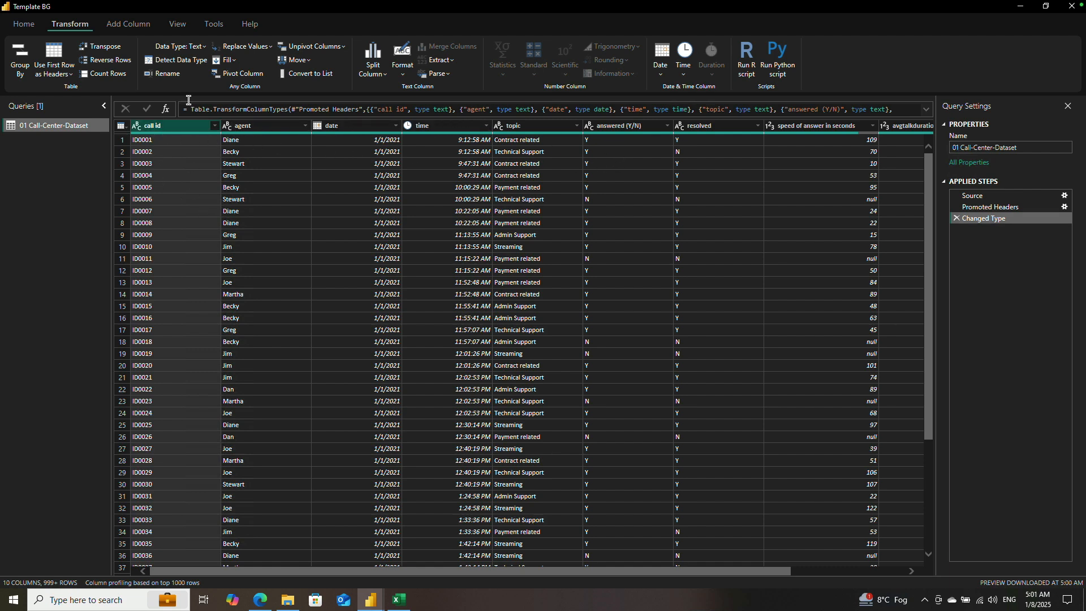
Step: Remove duplicate rows based on the call id column and look across the remaining columns
click(24, 24)
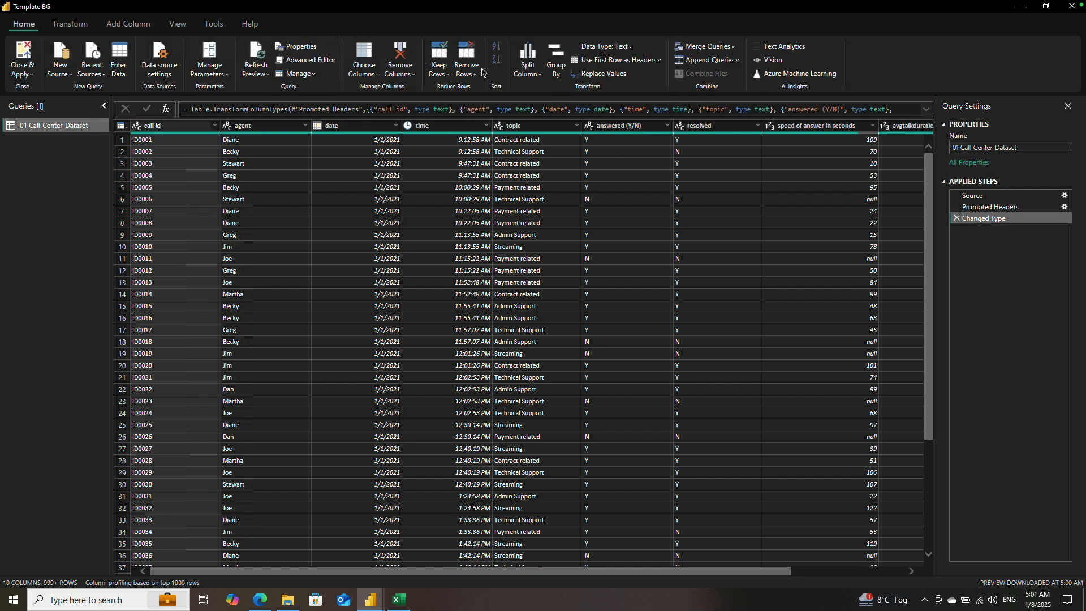
click(474, 73)
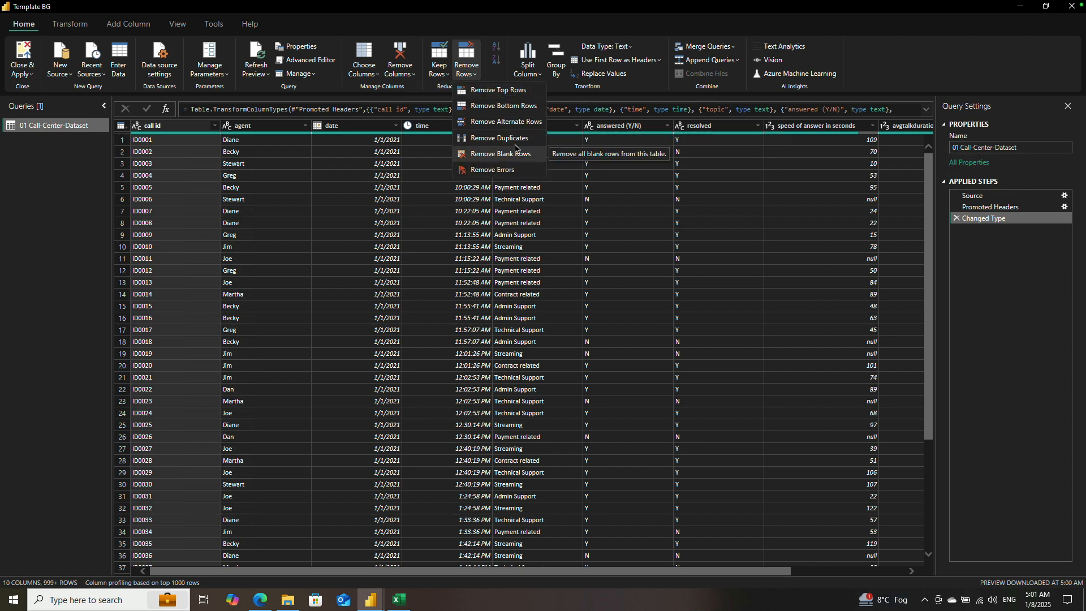
click(514, 139)
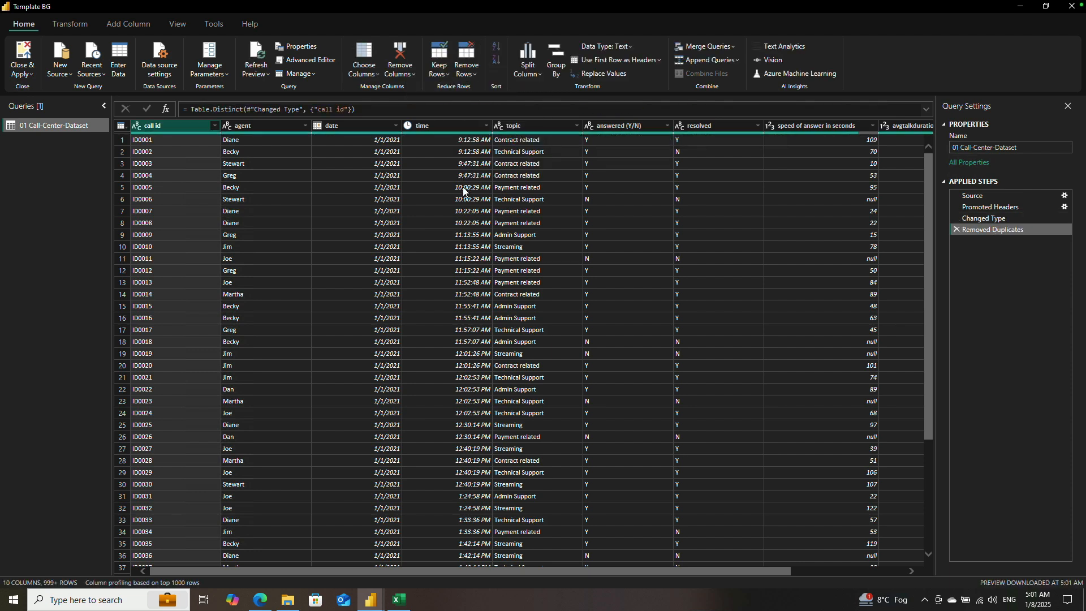
drag(751, 569, 875, 574)
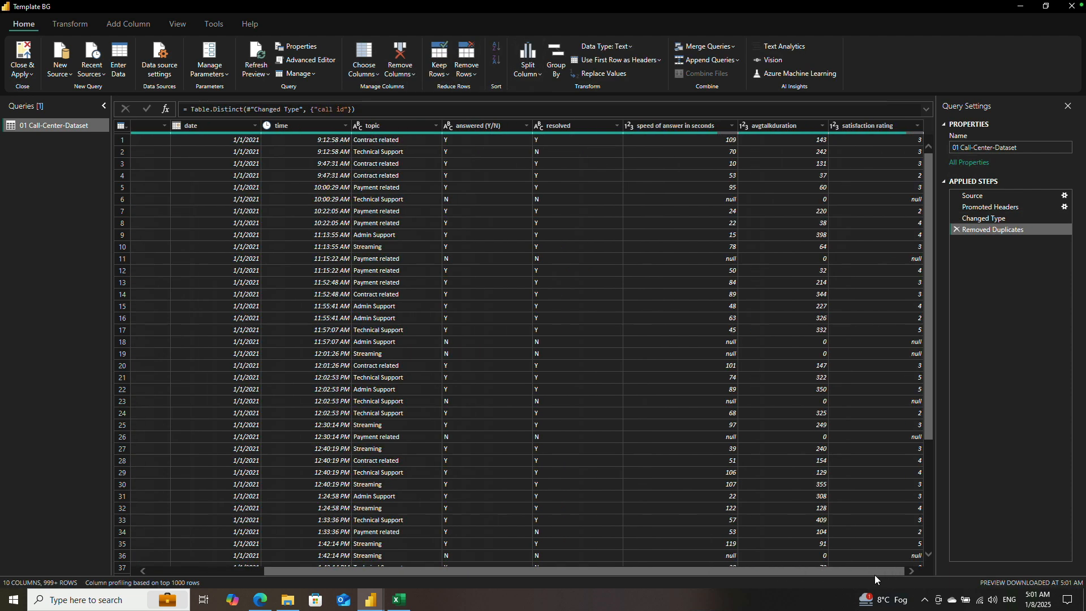
drag(684, 569, 352, 563)
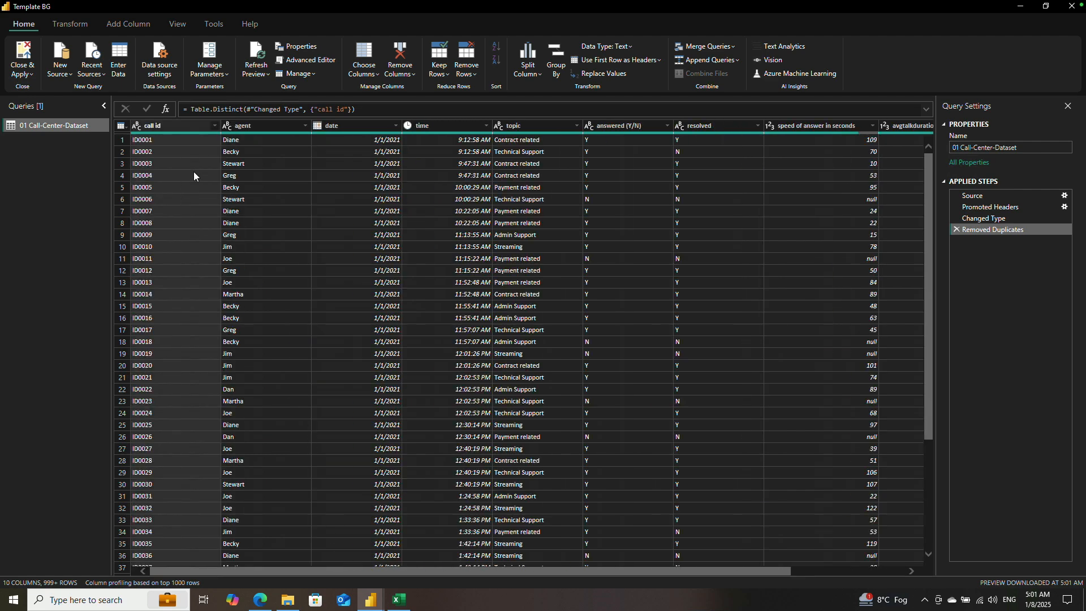
Step: Check the complete list of distinct values in the agent column without applying a filter
click(264, 127)
click(306, 125)
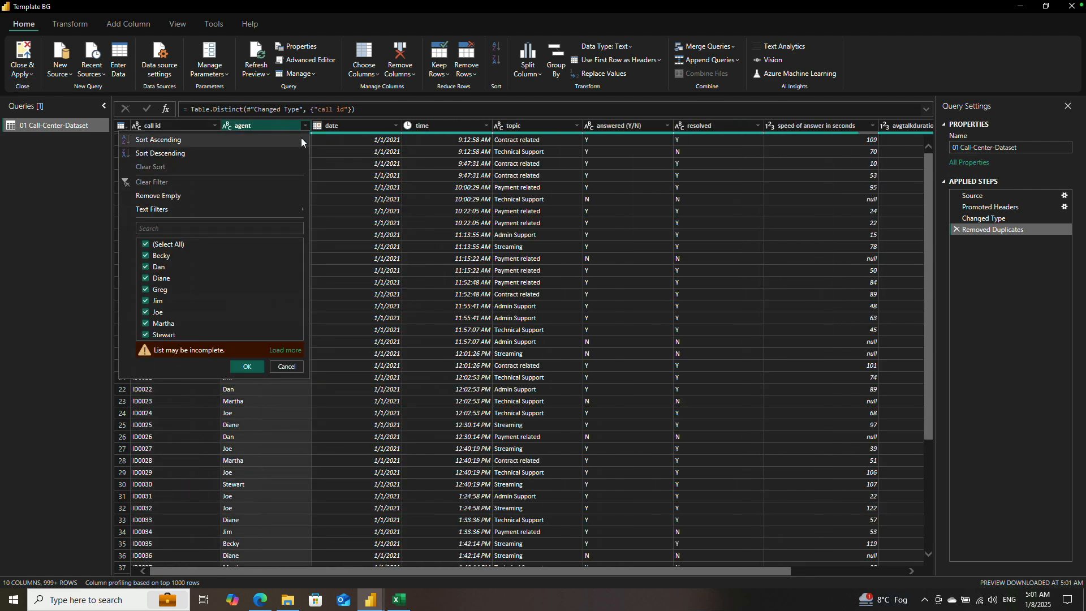
click(287, 351)
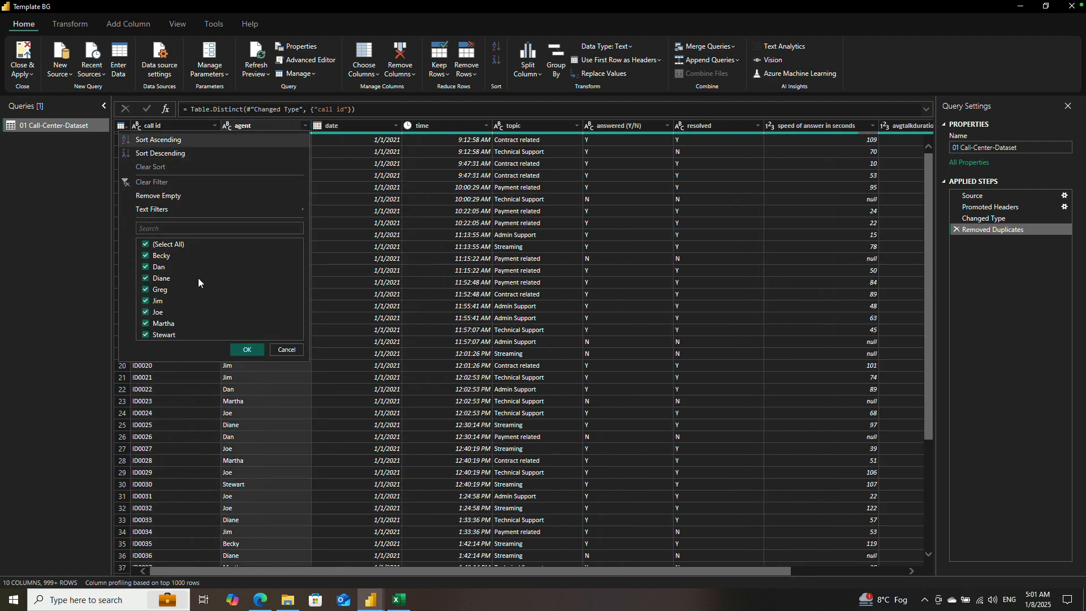
click(288, 350)
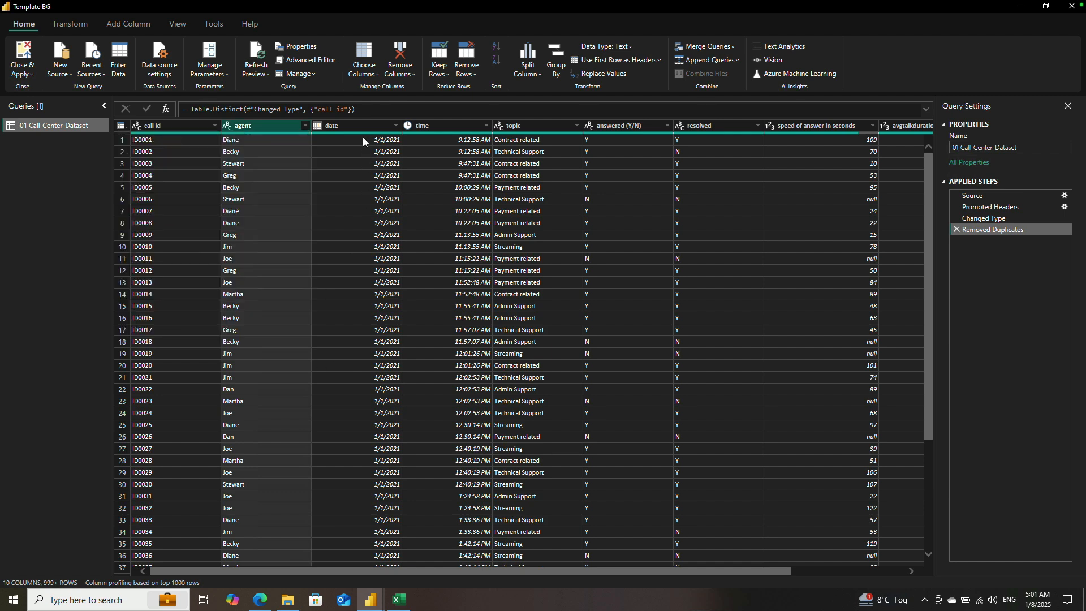
Step: Check the complete list of distinct values in the date column through to its end, leaving it unfiltered
click(354, 125)
click(396, 126)
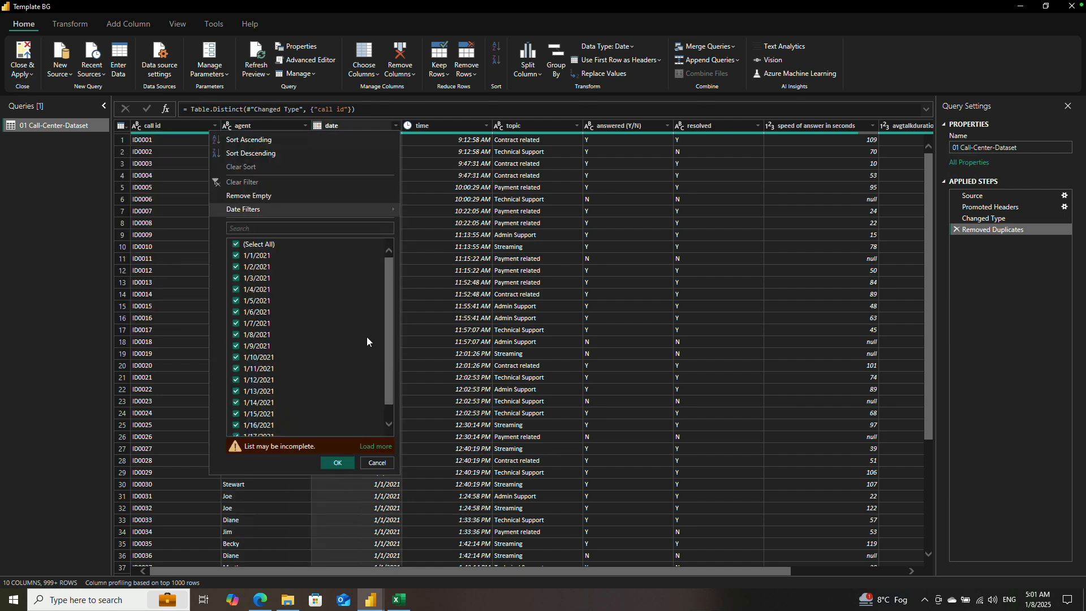
click(378, 447)
scroll(360, 378, down, 5)
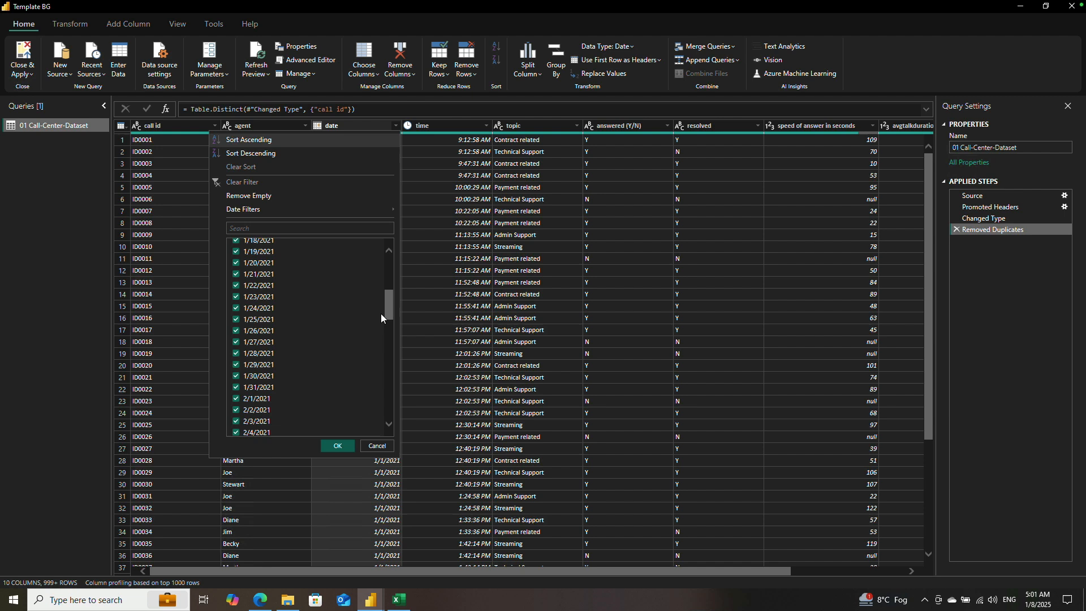
drag(390, 310, 388, 429)
click(377, 446)
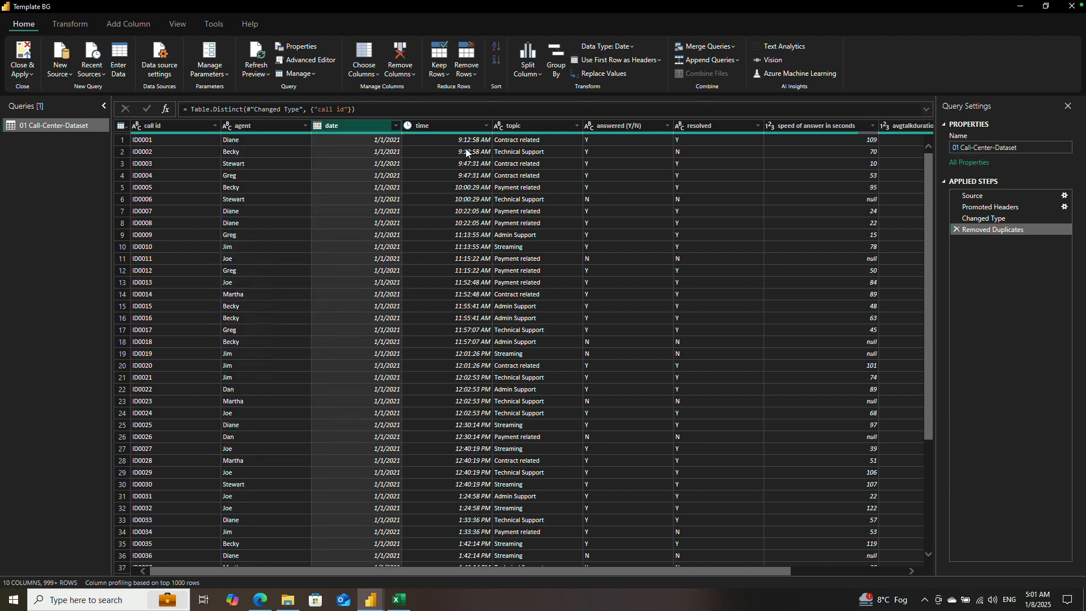
Step: Check the complete list of distinct values in the time column without filtering it
click(439, 126)
click(486, 125)
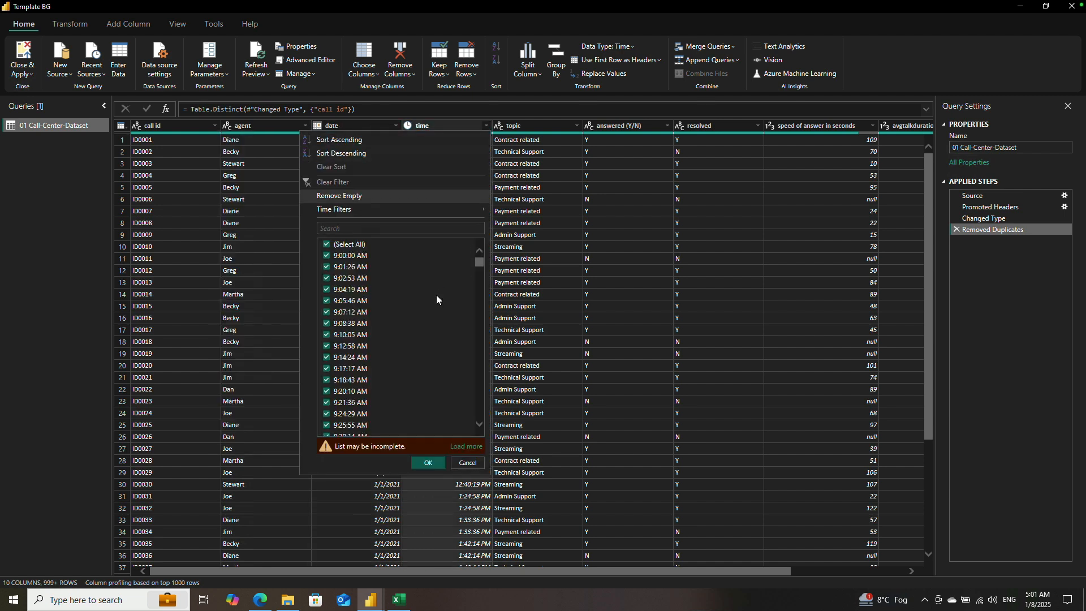
click(459, 443)
drag(480, 263, 478, 412)
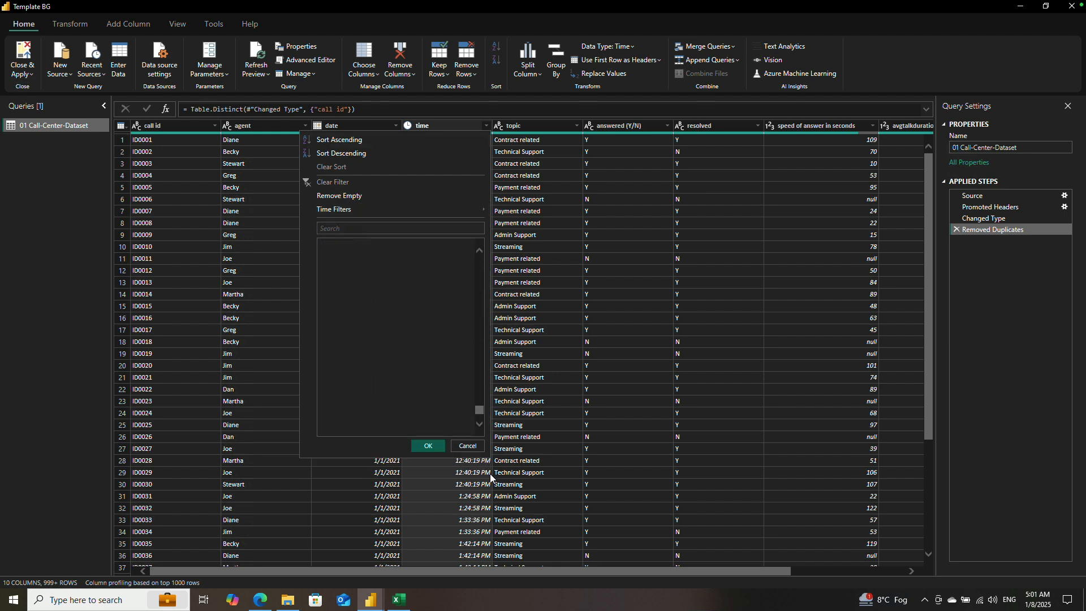
click(456, 445)
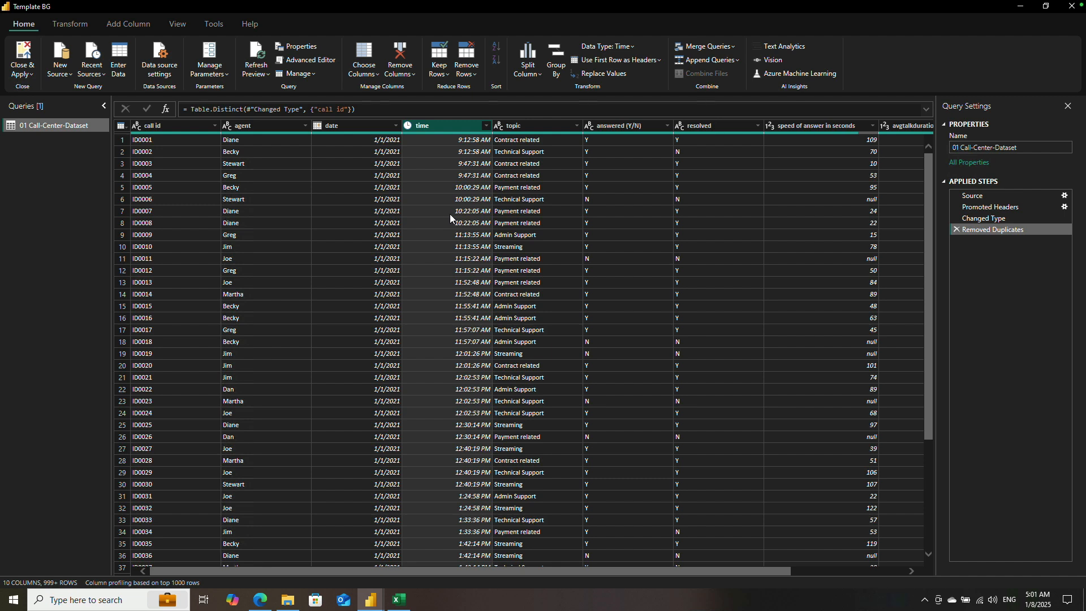
Step: Review the topic, answered (Y/N), resolved and speed of answer in seconds columns and their data types
click(70, 24)
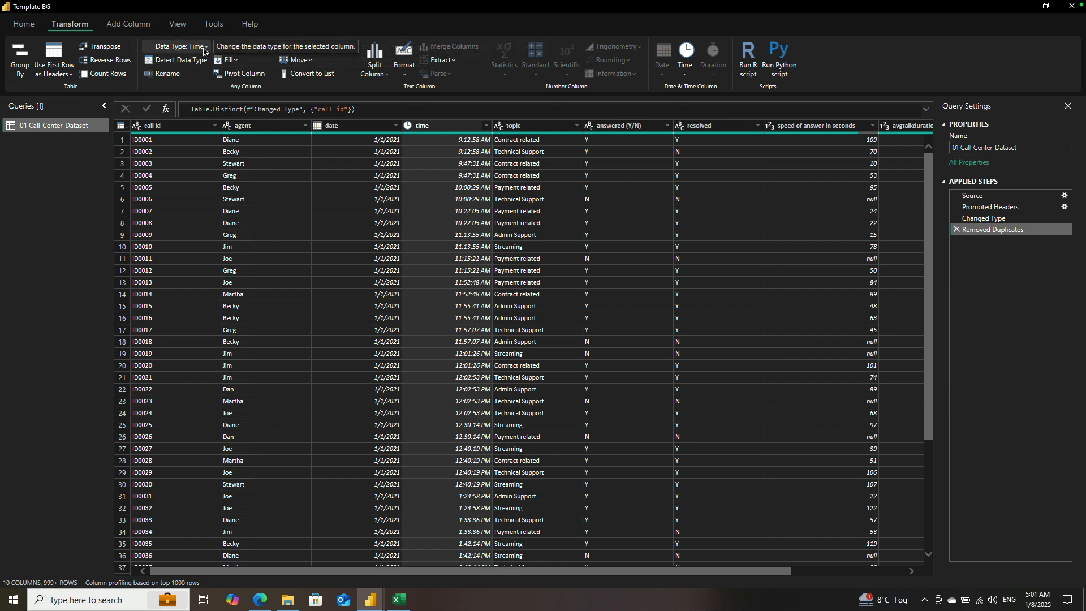
click(526, 124)
click(622, 125)
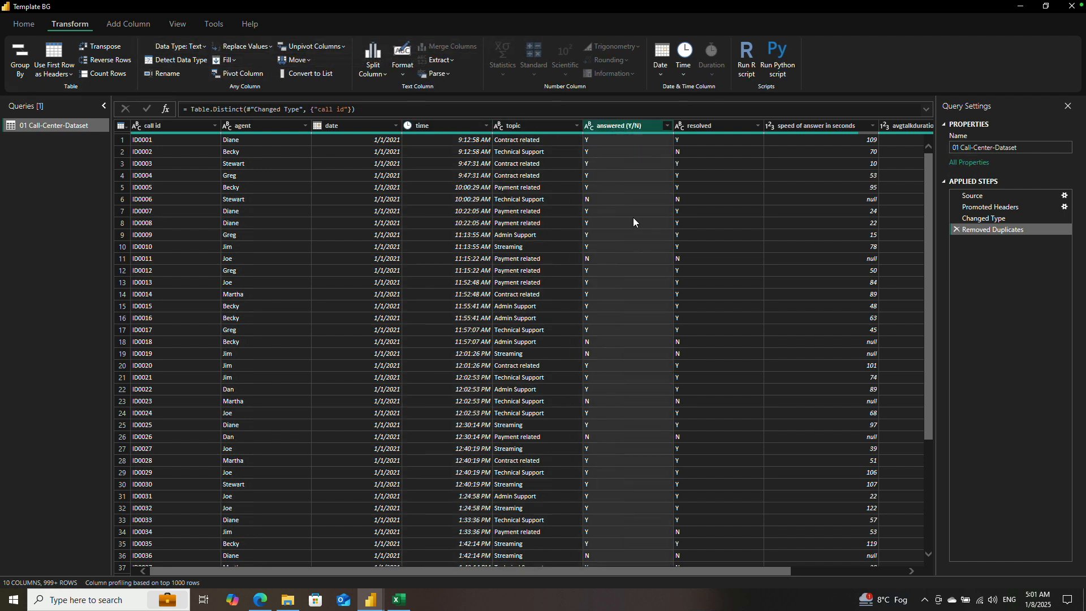
click(708, 127)
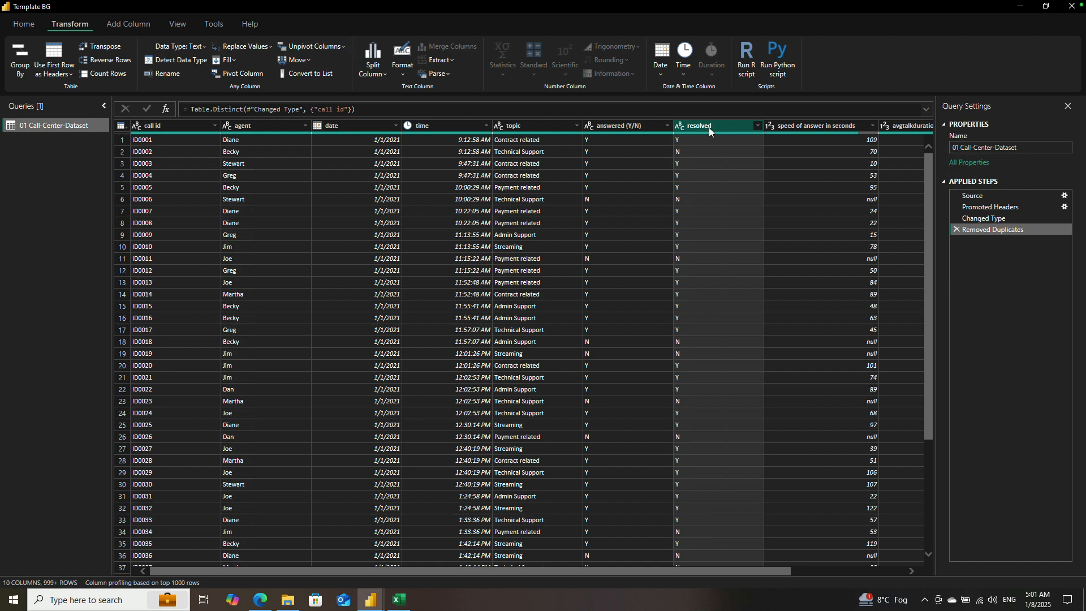
click(803, 126)
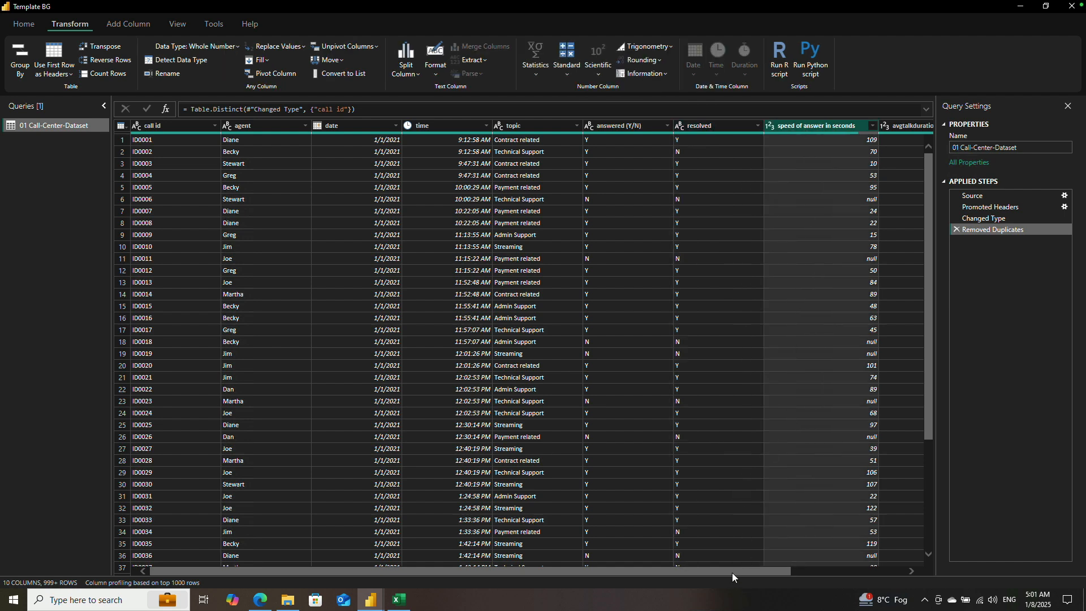
Step: Rename the avgtalkduration column to "talkduration"
drag(733, 573, 861, 574)
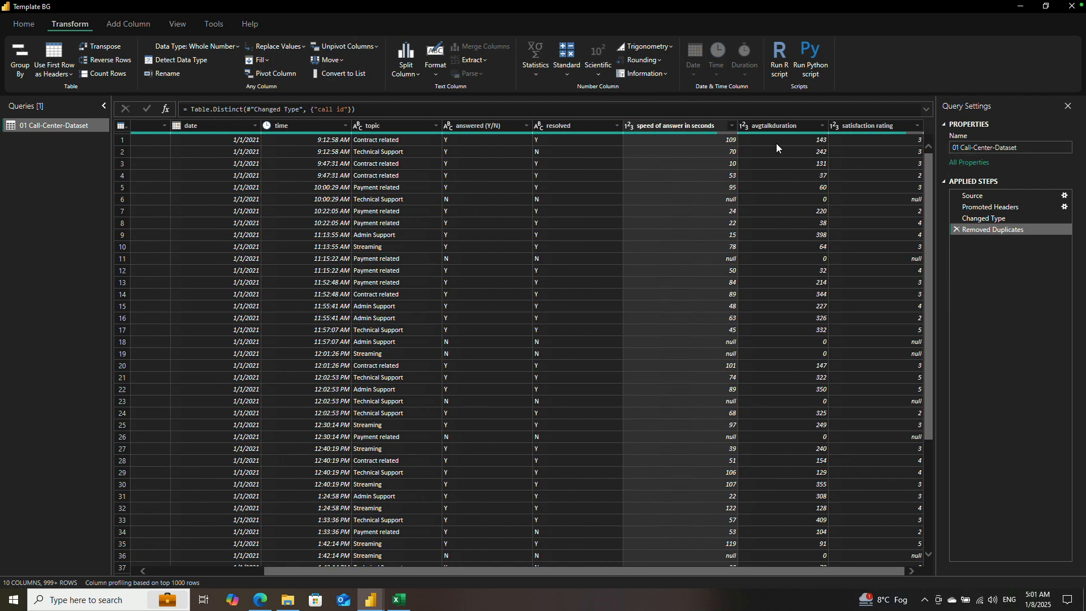
click(778, 126)
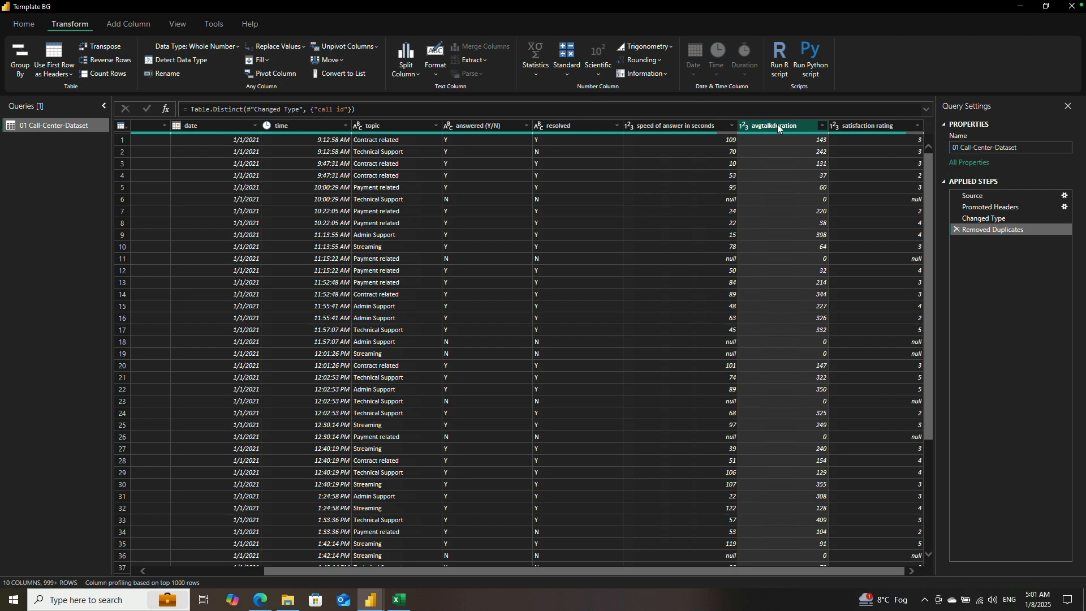
double_click(791, 126)
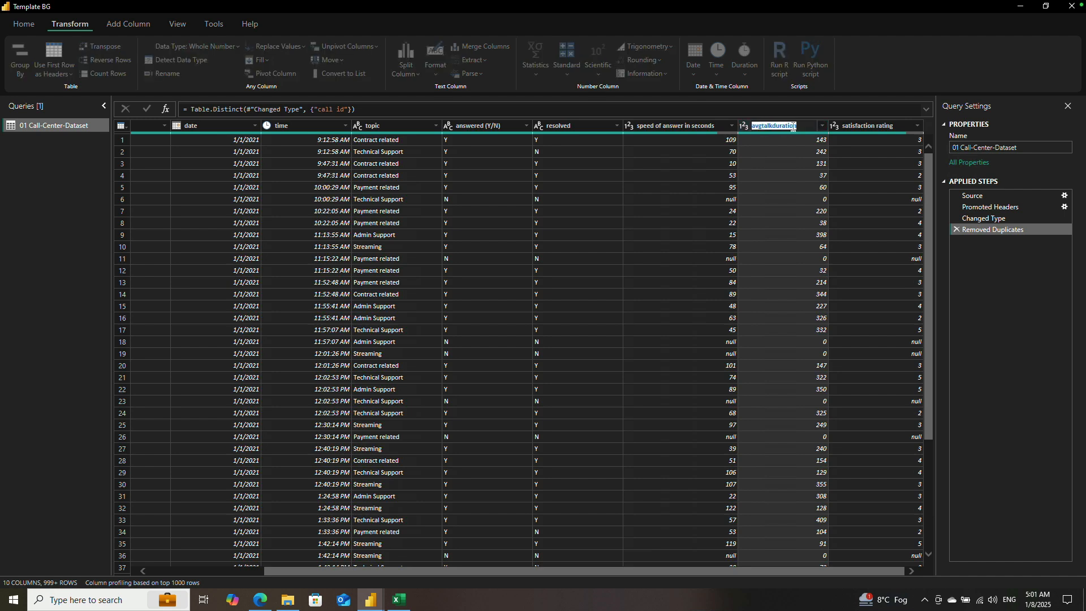
text(talkduration)
key(Return)
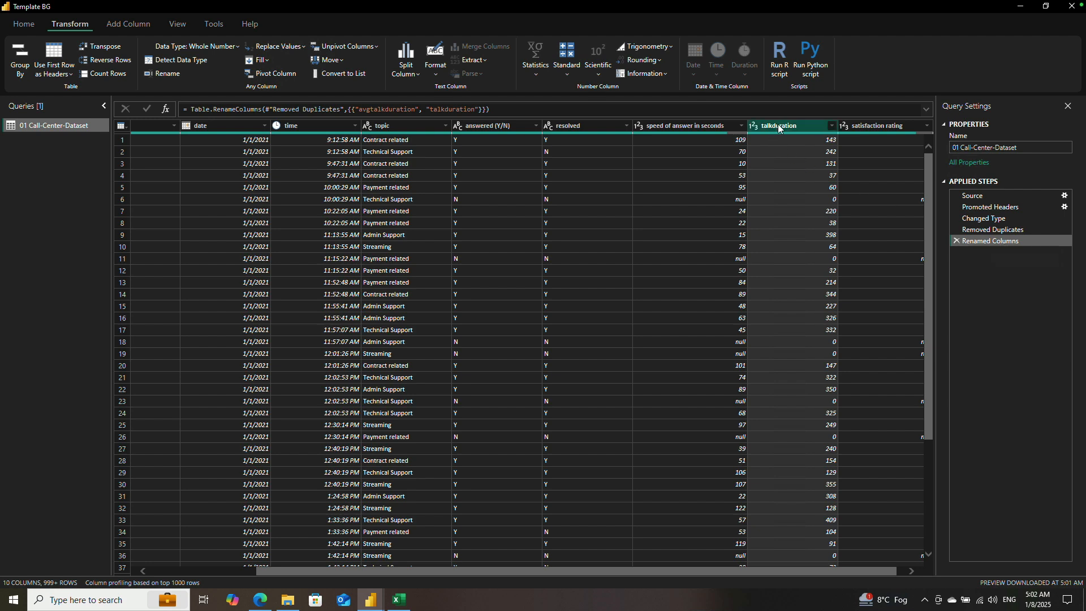
Step: Edit the Renamed Columns formula so the new column name reads "talk duration", and select the satisfaction rating column
click(446, 109)
key(Return)
click(876, 127)
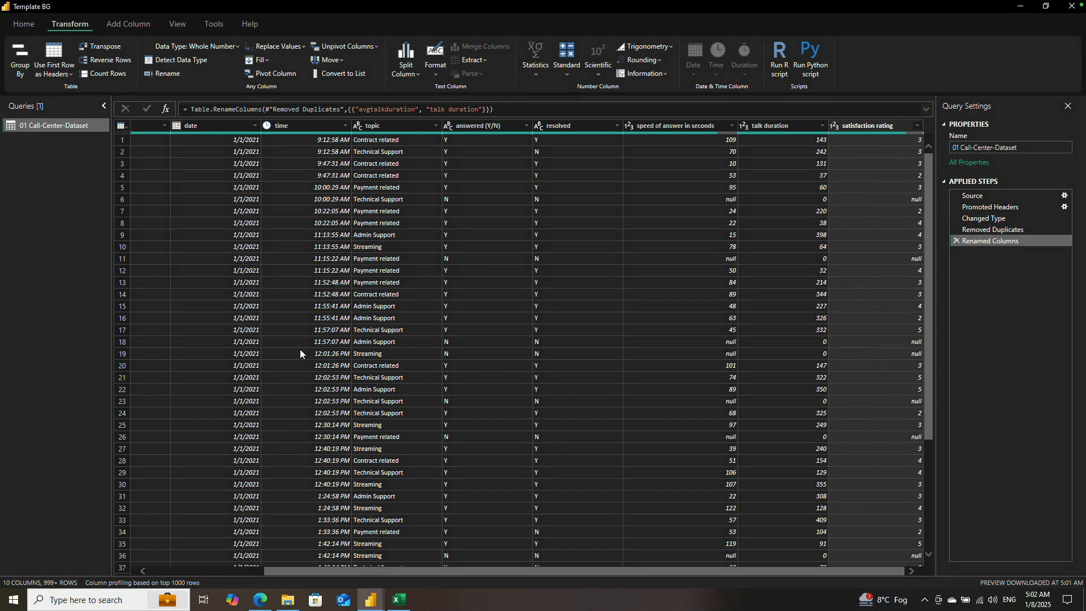
Step: Start a custom column in the call centre query and name it "date time"
drag(537, 567, 421, 556)
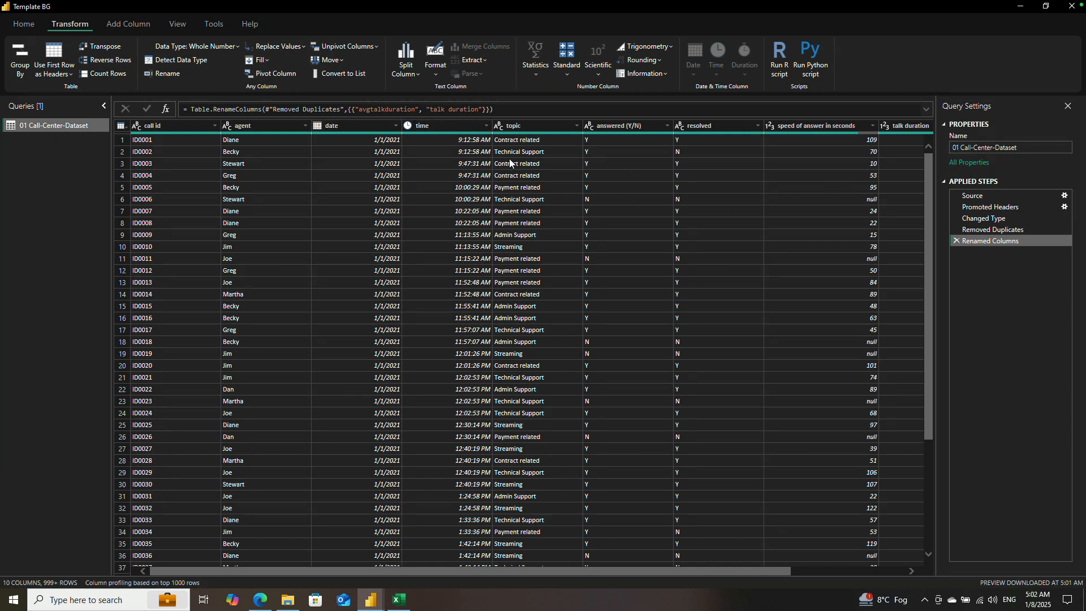
click(128, 24)
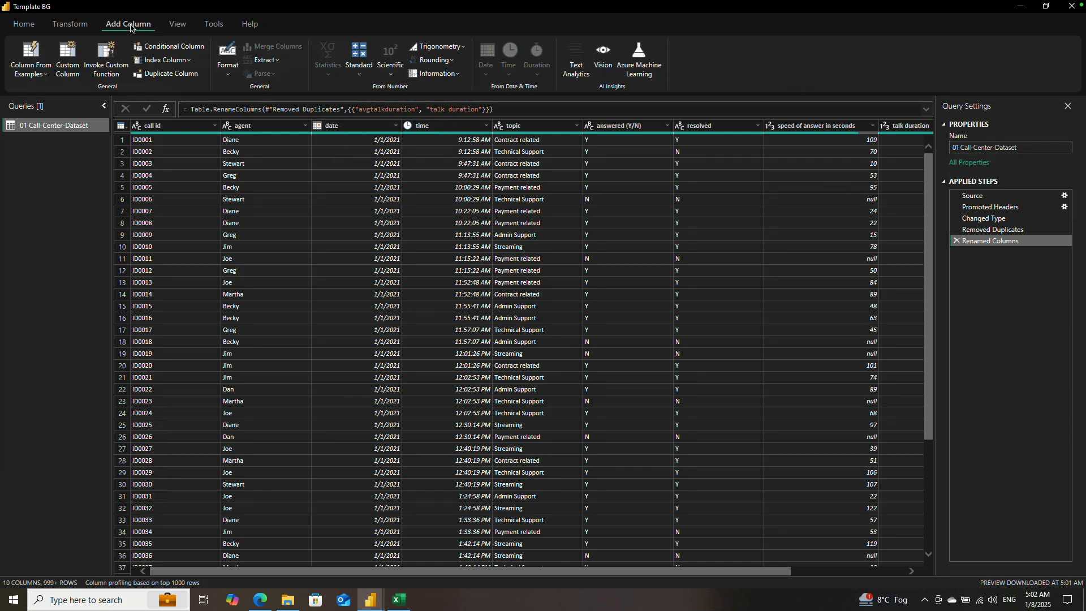
click(74, 63)
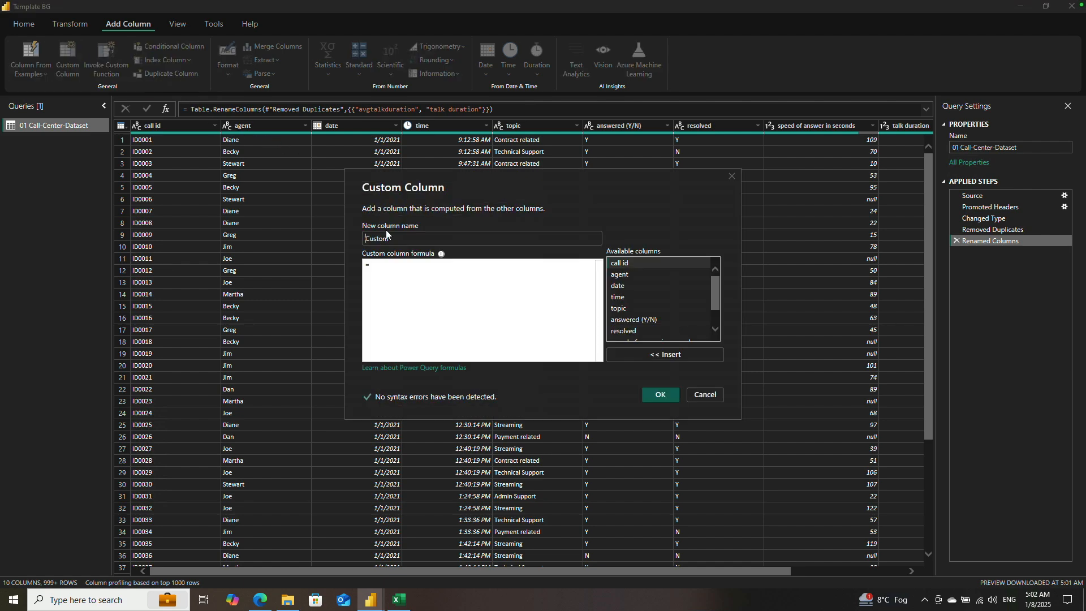
text(date time)
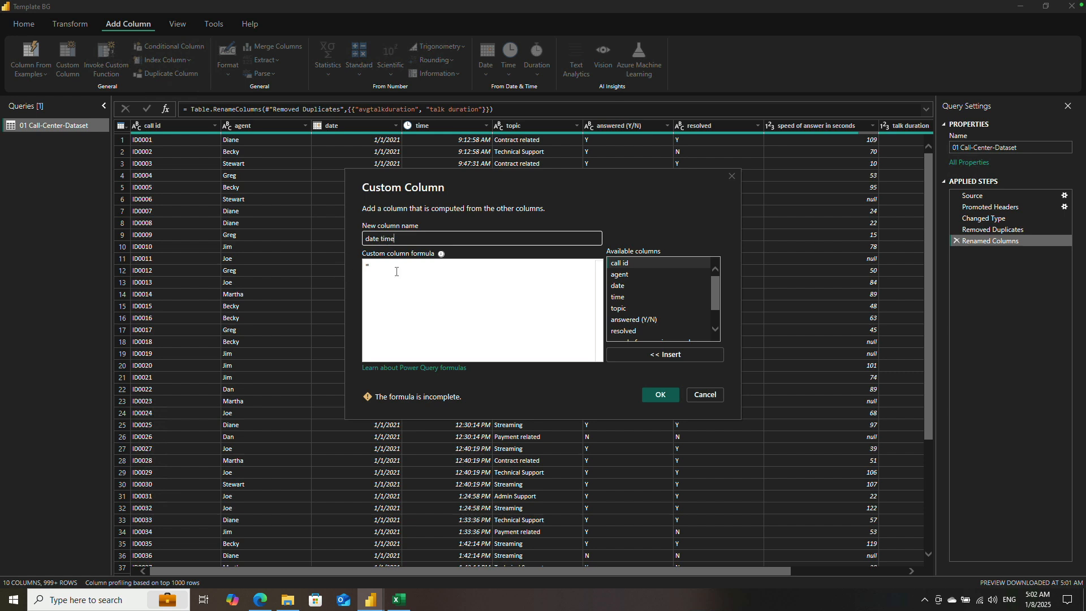
click(396, 271)
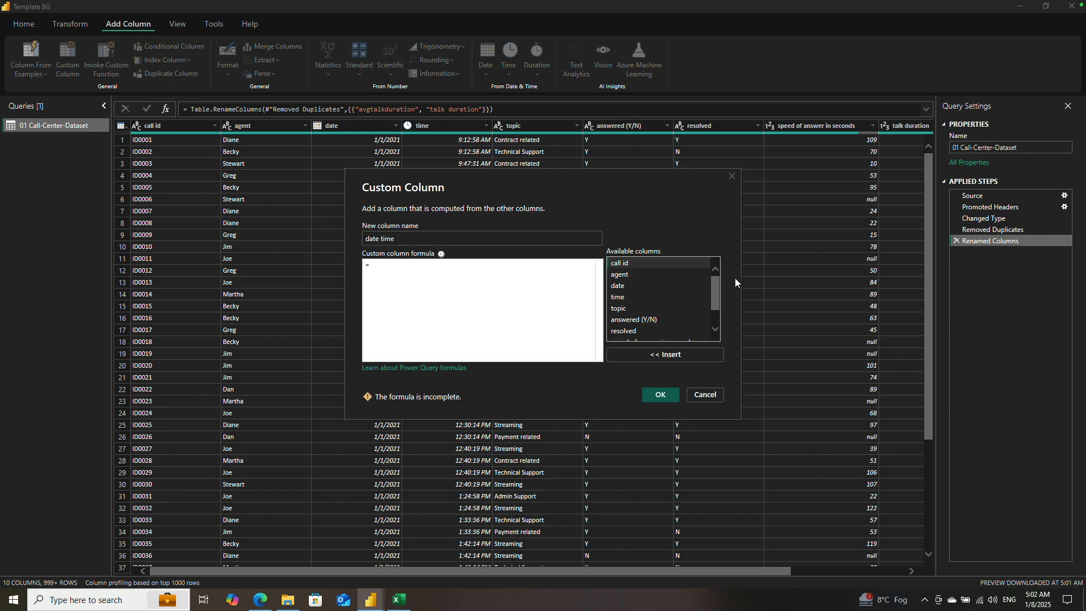
Step: Create the custom column with the formula [date] & [time]
scroll(673, 310, down, 1)
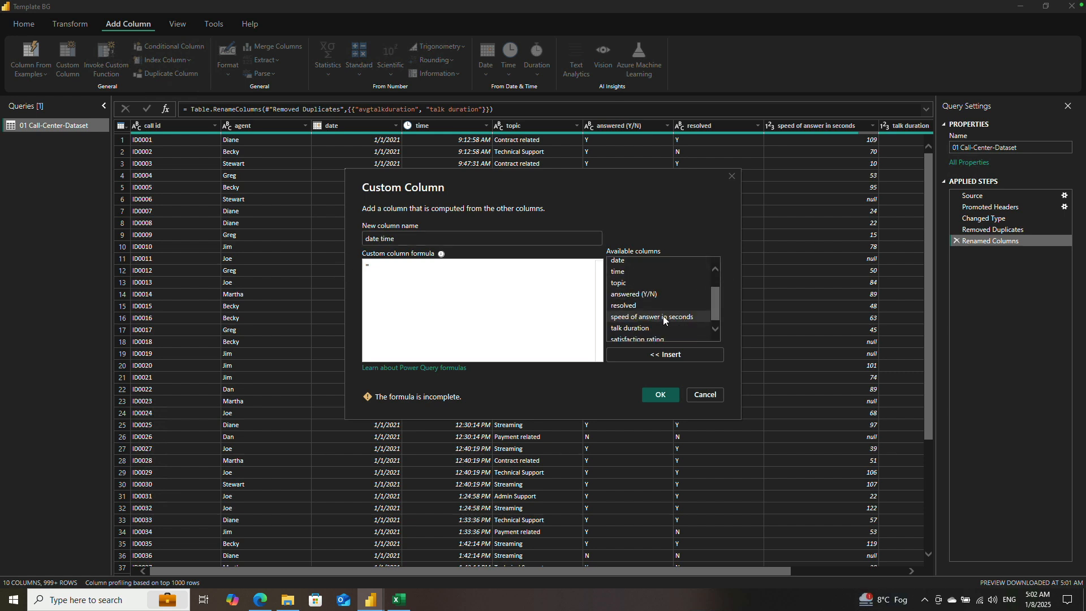
scroll(656, 302, up, 2)
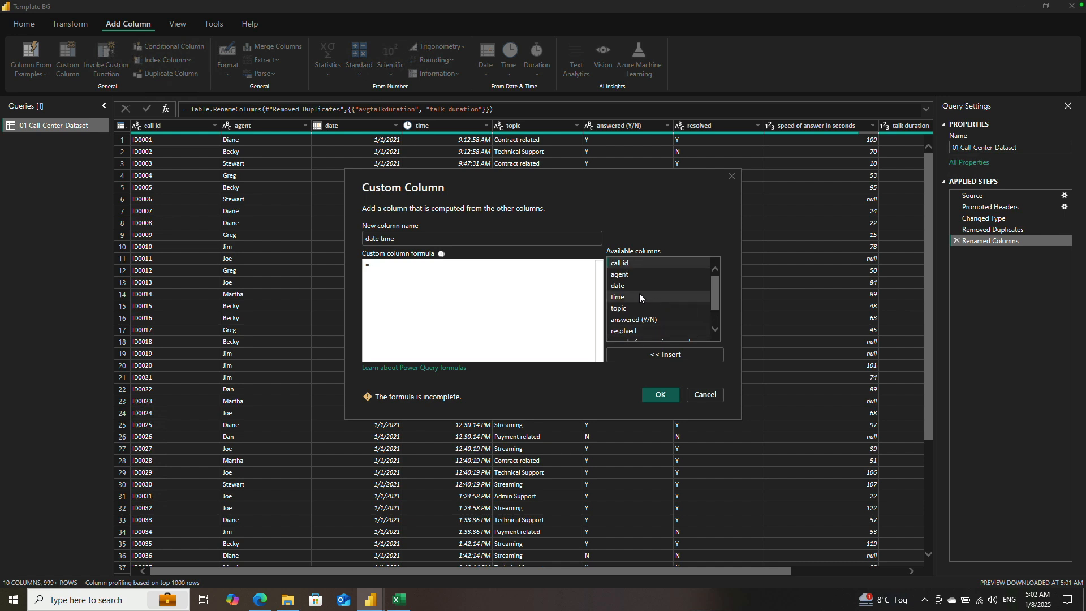
click(636, 286)
click(656, 353)
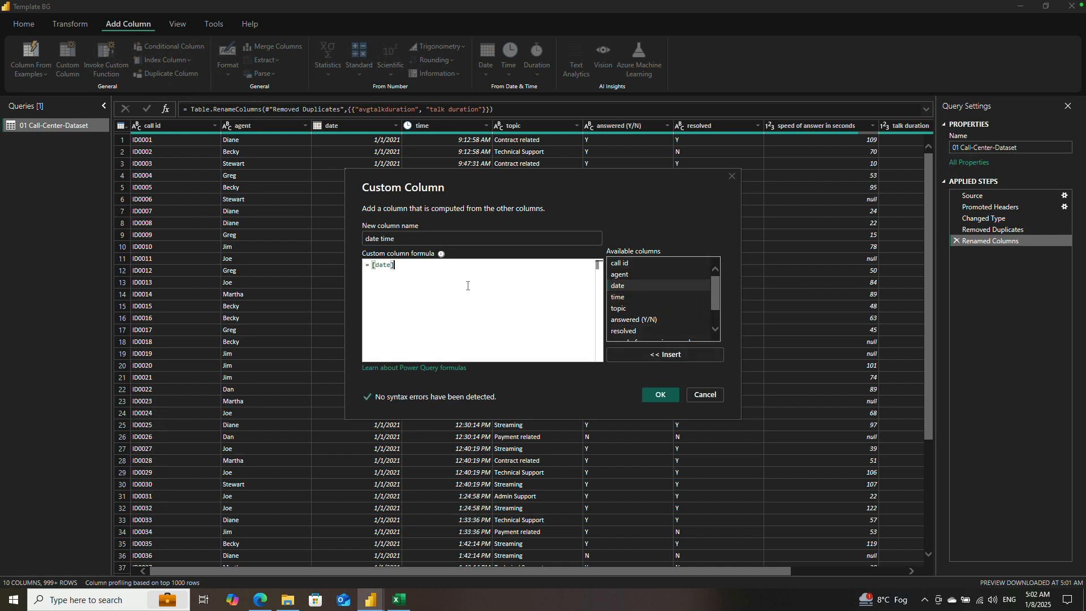
text(+)
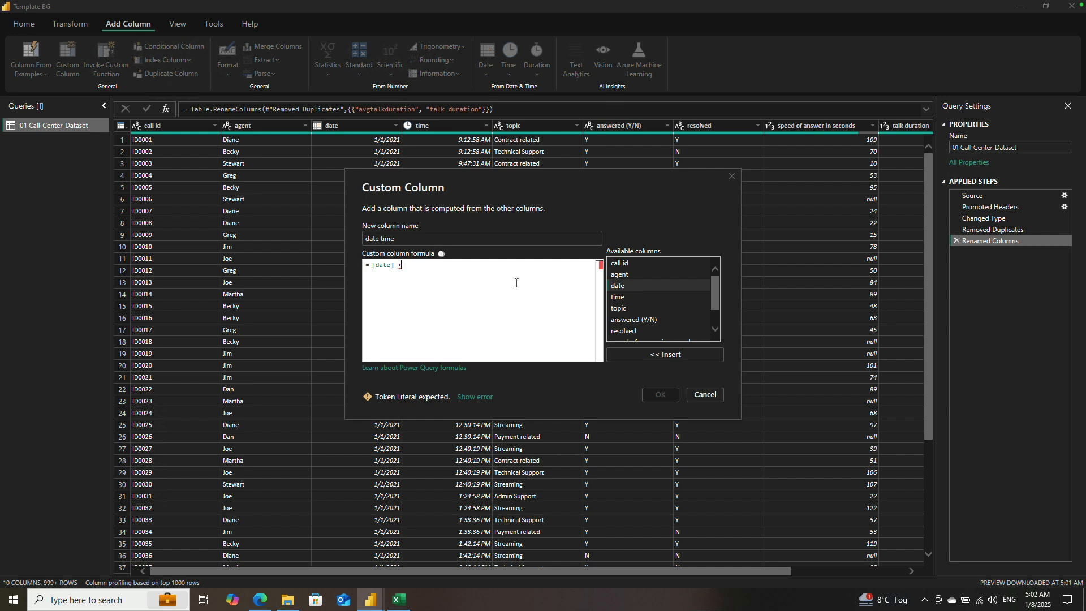
key(BackSpace)
key(BackSpace)
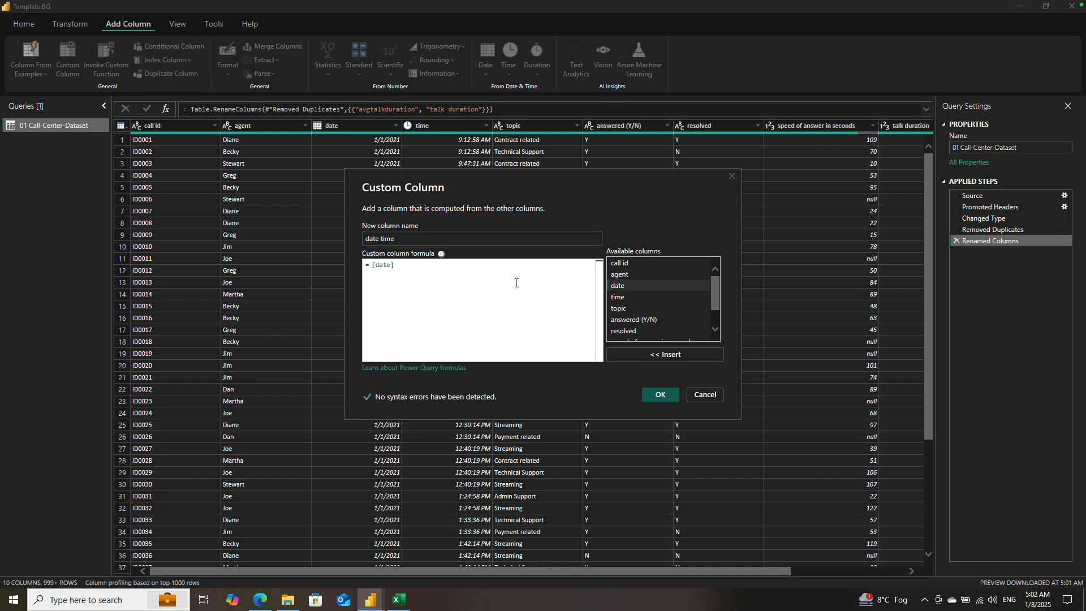
text(&)
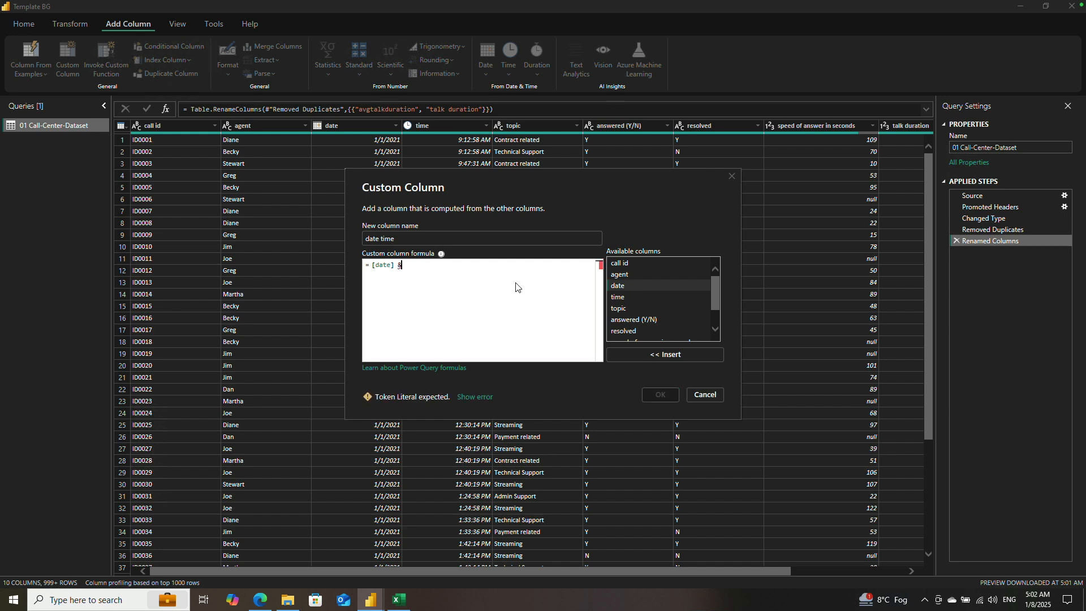
click(657, 298)
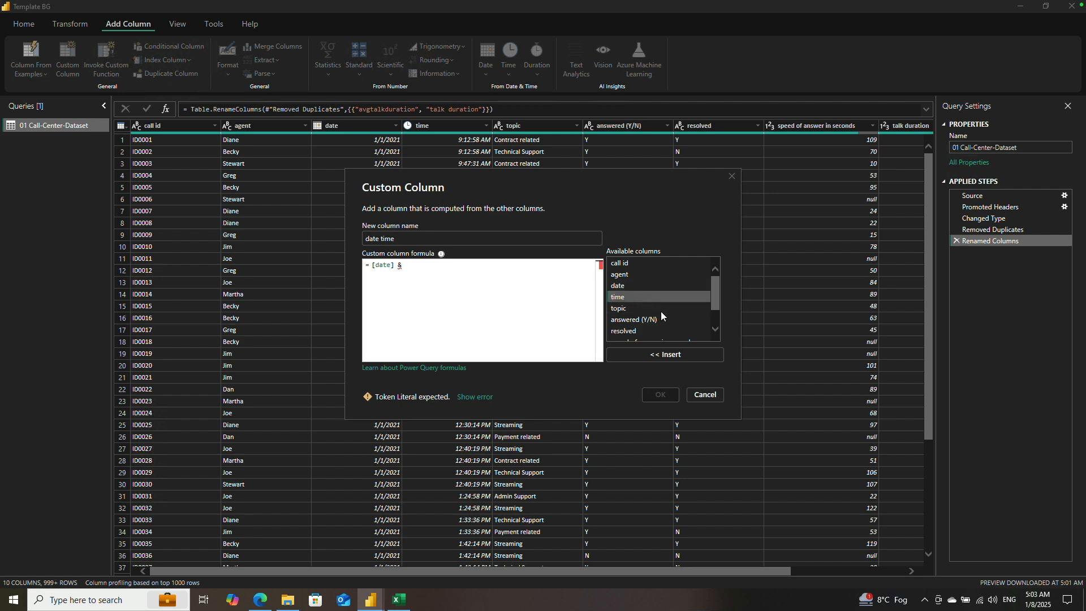
click(677, 355)
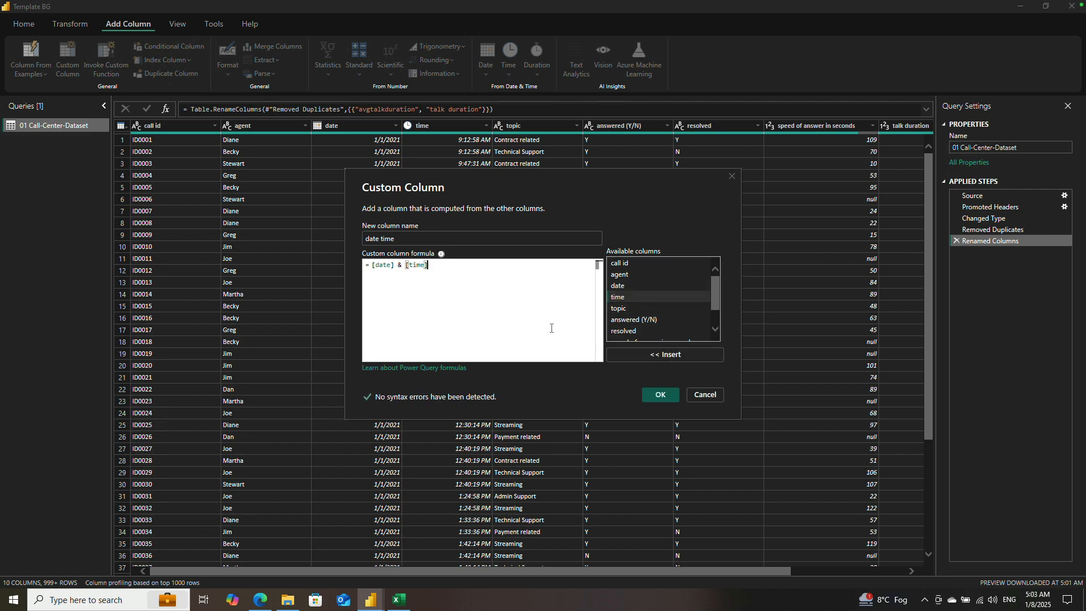
click(656, 395)
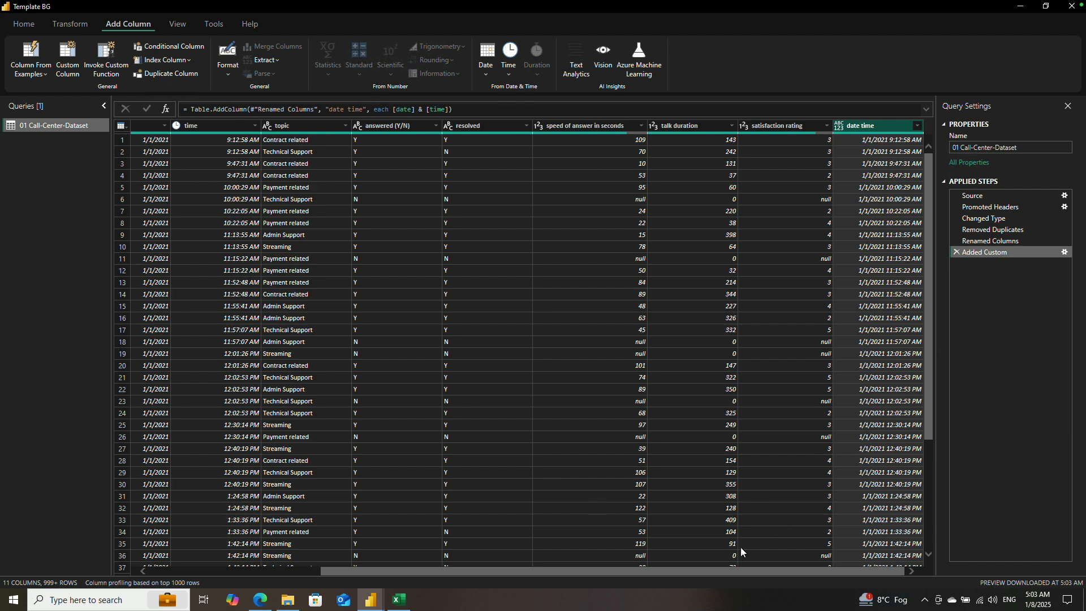
Step: Change the date time column's data type to Date/Time/Timezone
drag(746, 568, 792, 582)
click(874, 123)
click(69, 25)
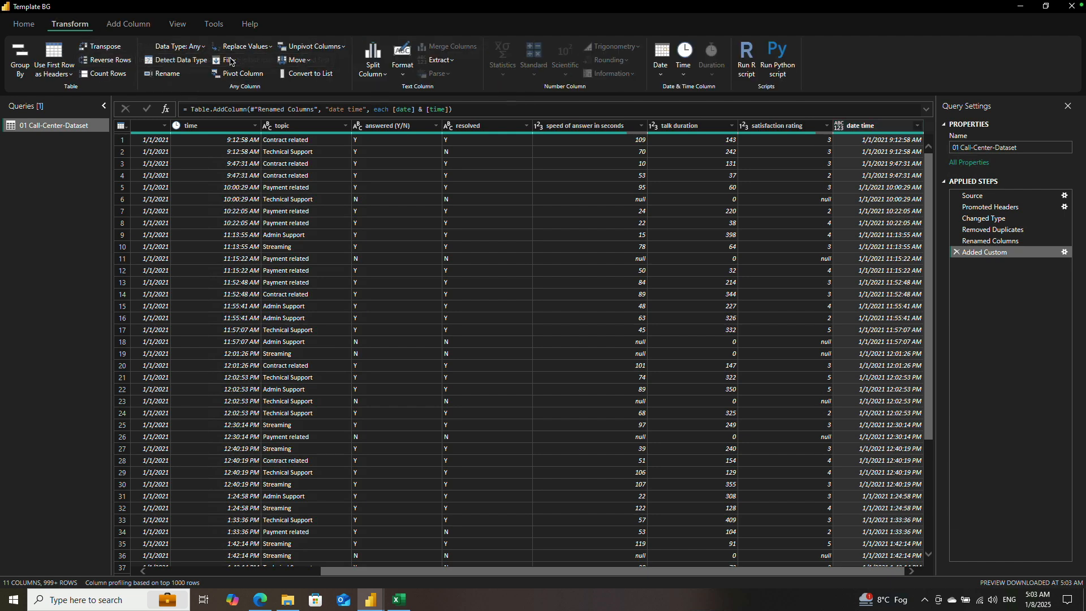
click(203, 48)
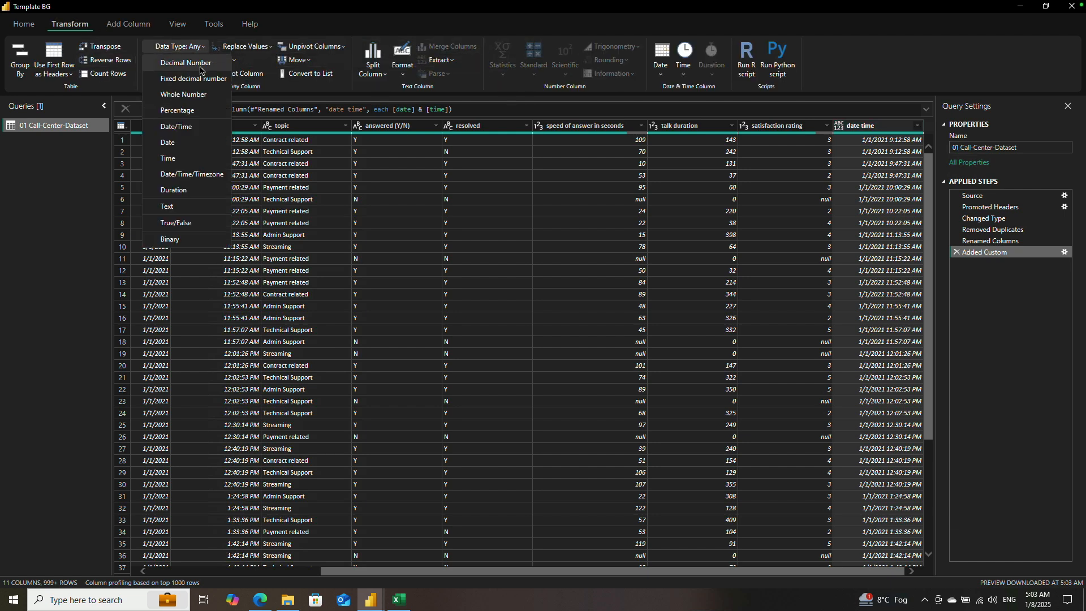
click(186, 176)
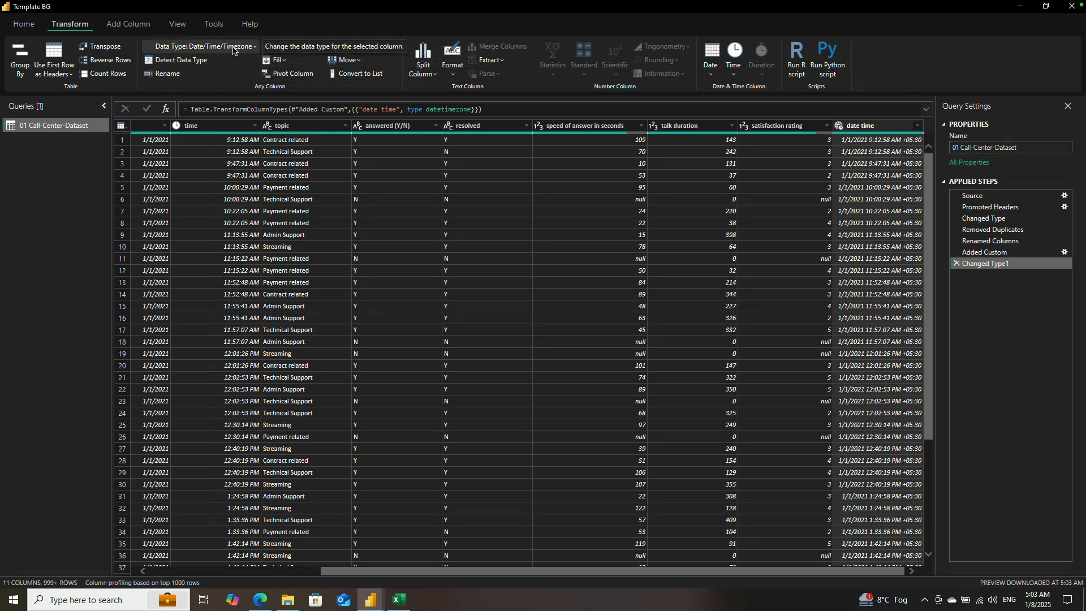
Step: Set the date time column's data type to Date/Time, replacing the current type conversion
click(253, 48)
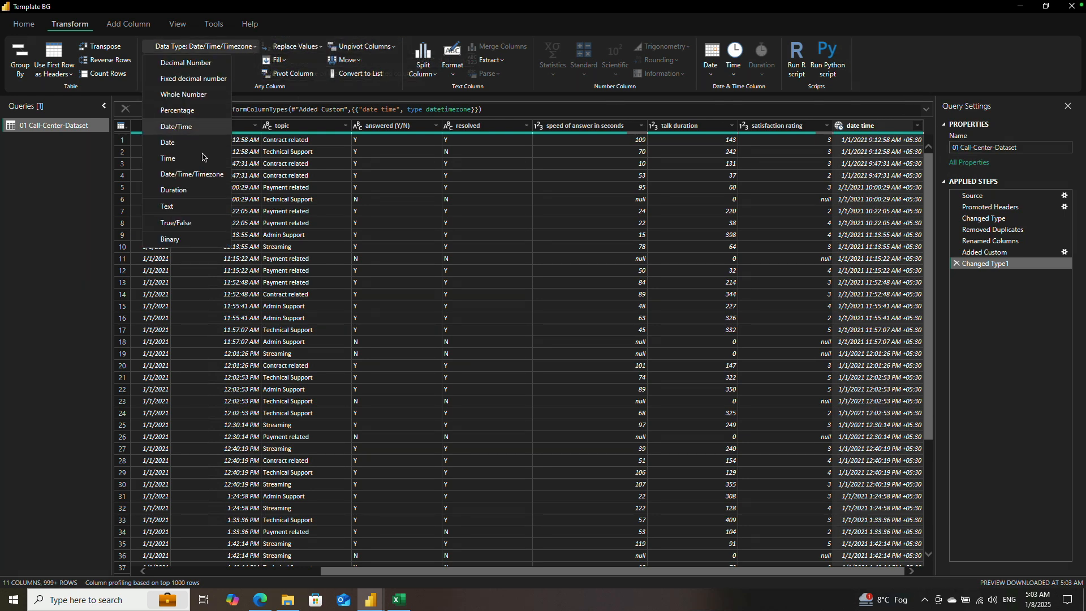
click(177, 127)
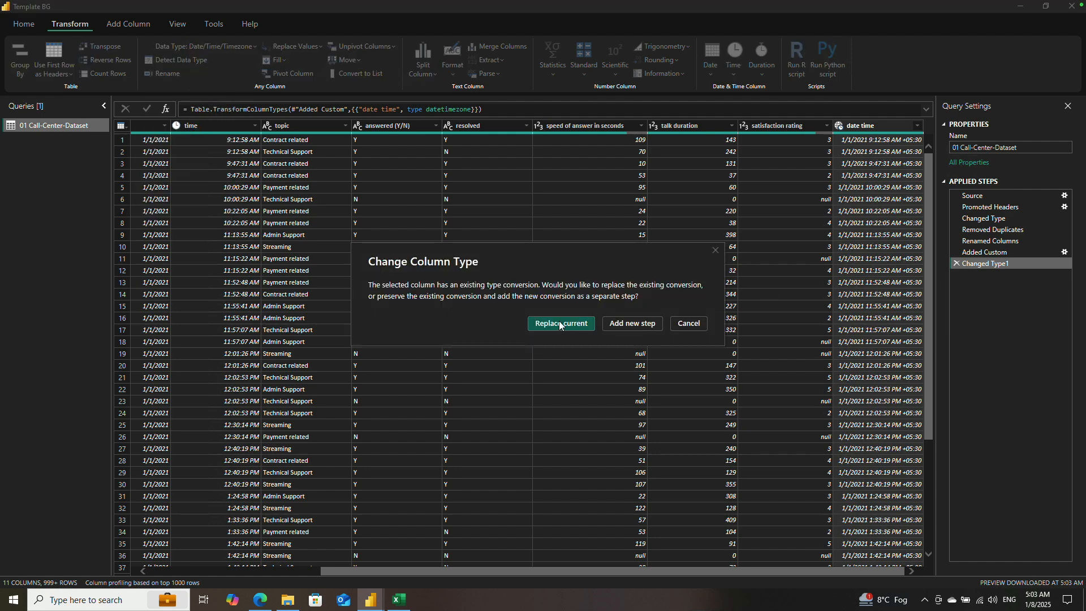
click(559, 323)
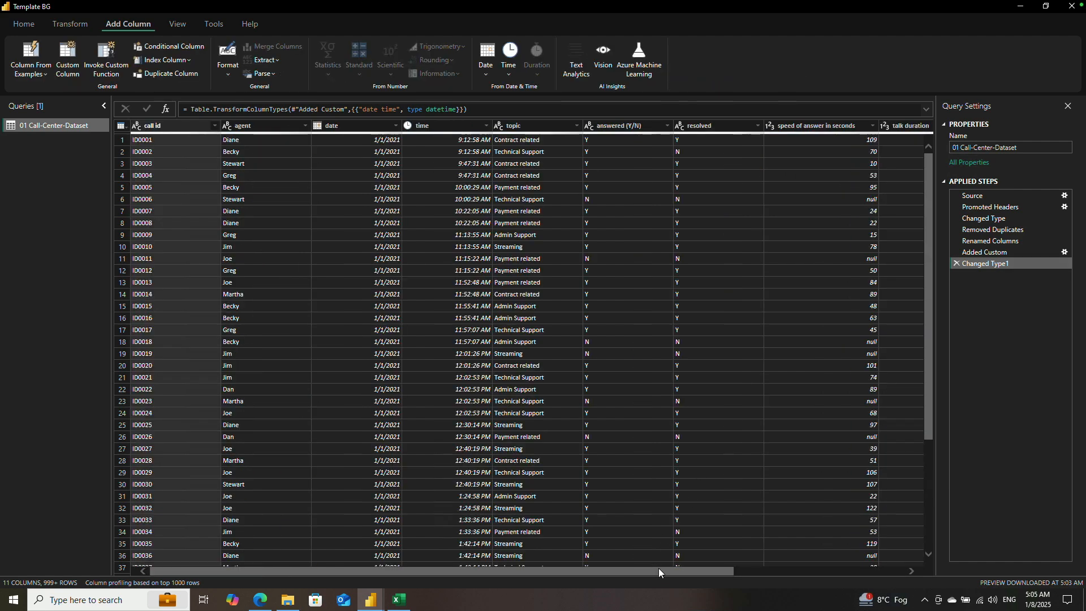
Step: Look over the query's columns from end to end, and close the Power Query Editor with the changes applied
drag(659, 570, 931, 578)
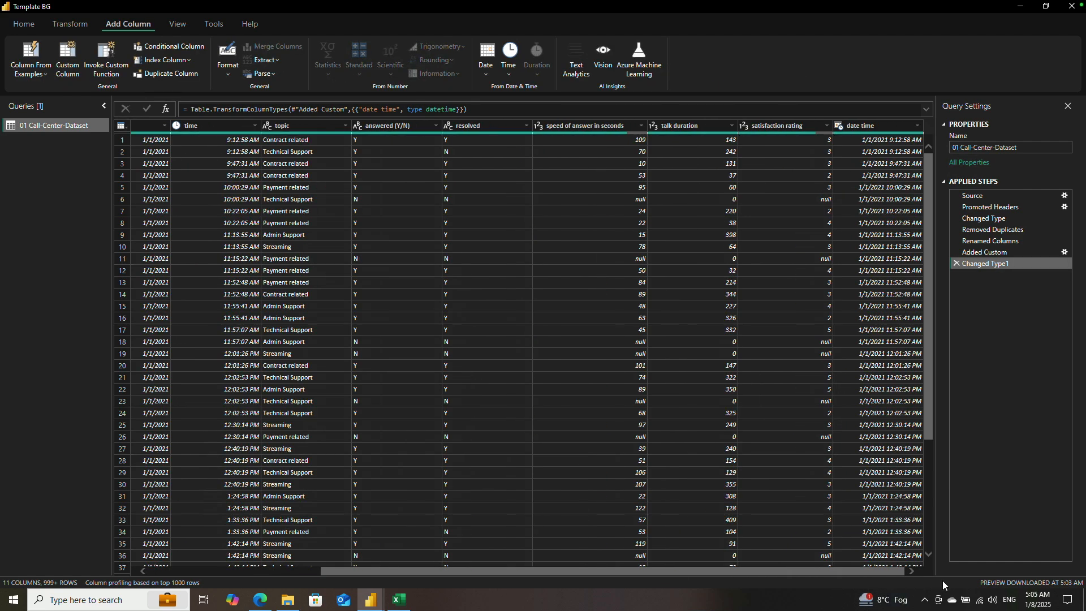
drag(775, 572, 497, 569)
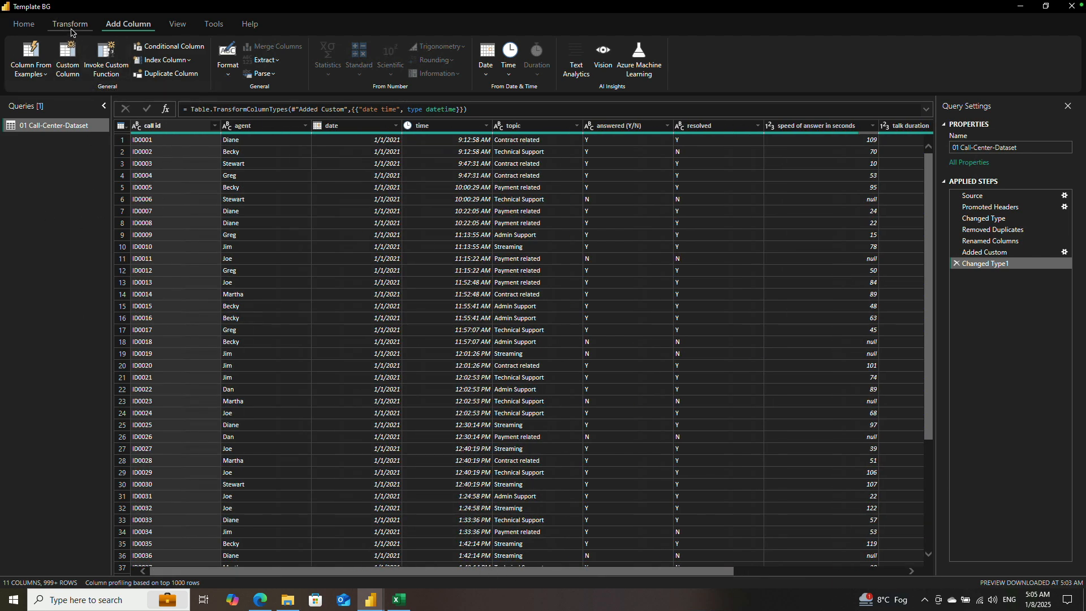
click(24, 25)
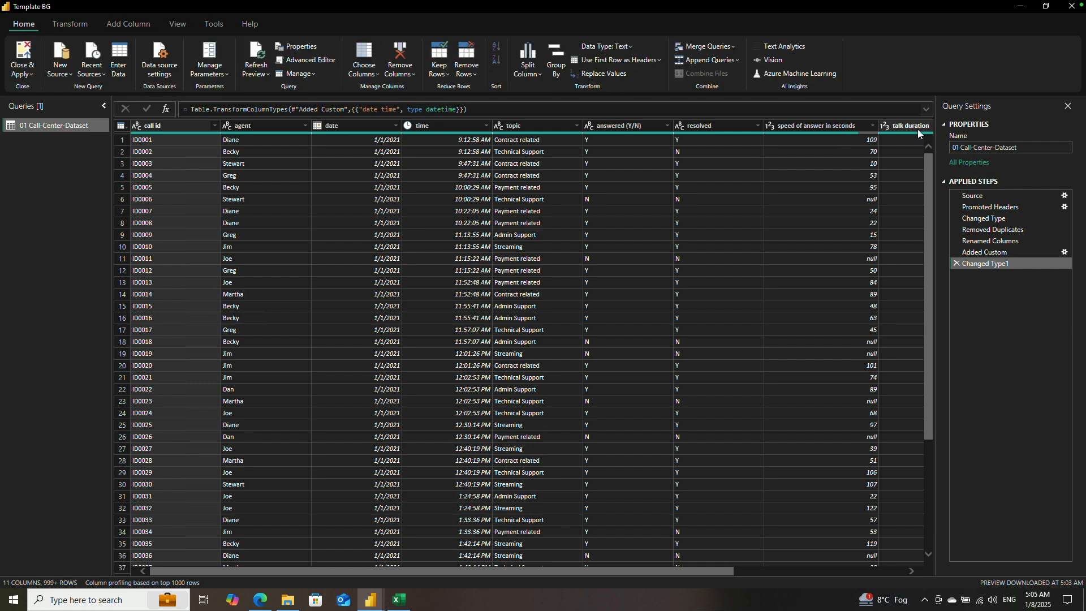
click(837, 572)
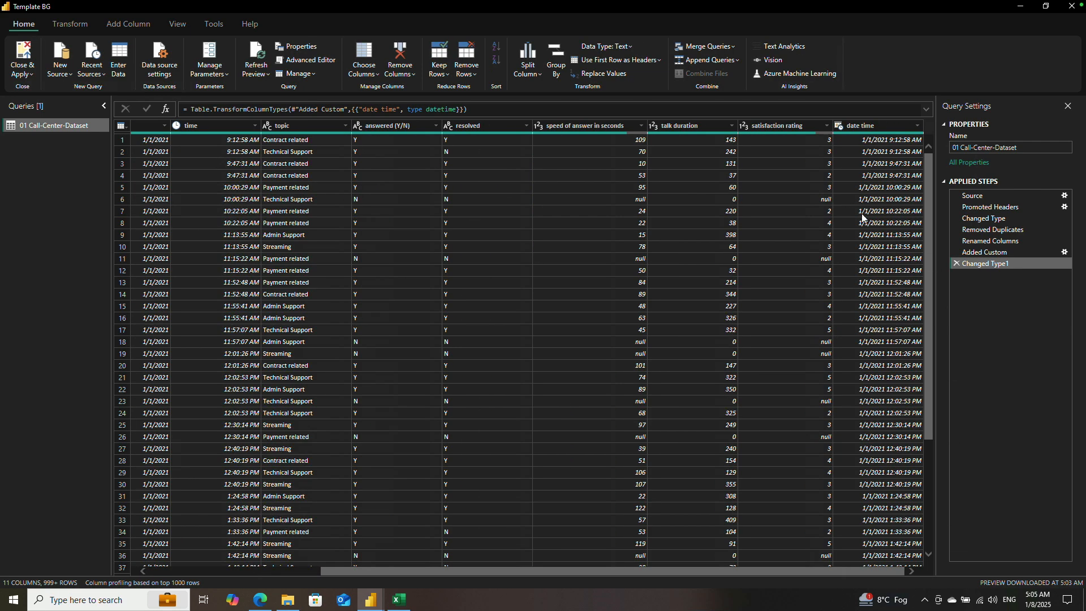
click(22, 57)
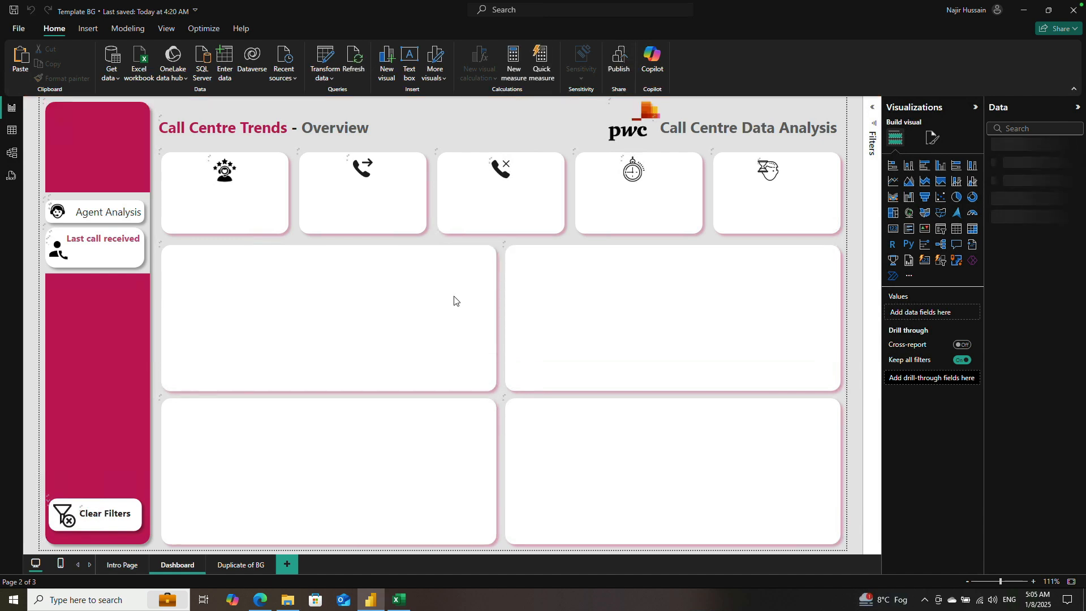
Step: Reopen the dataset in Power Query, rename the query to "calls" and apply the change to the report
click(334, 59)
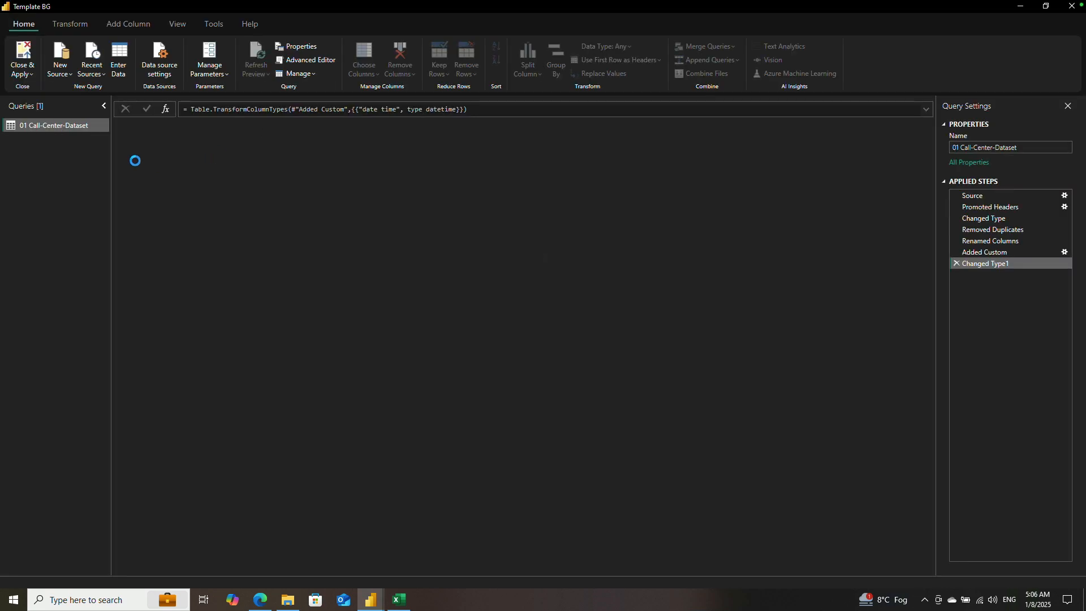
click(978, 148)
text(cal)
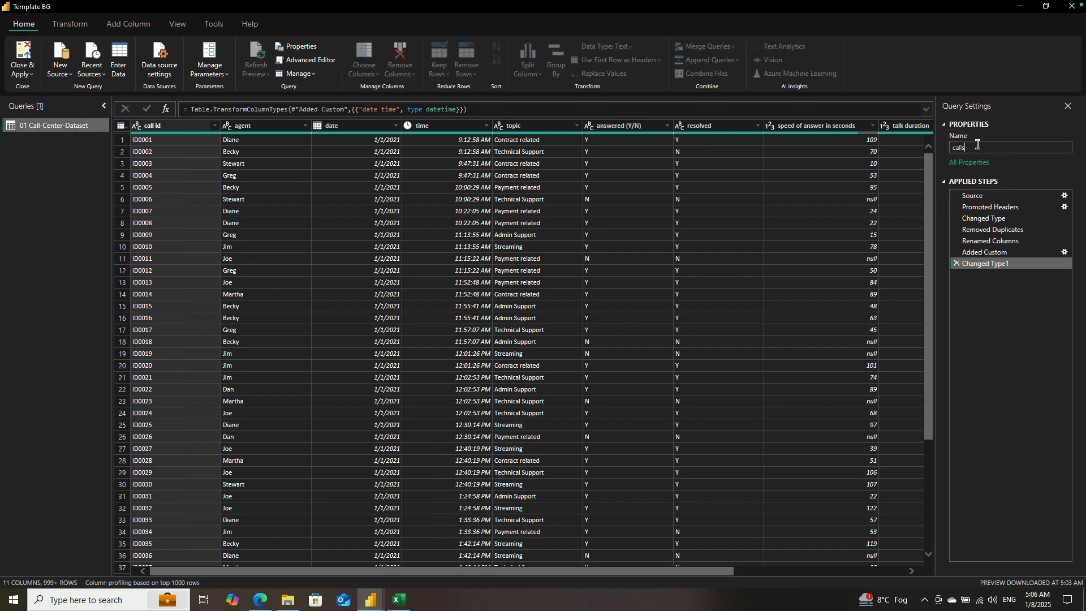
text(ls)
key(Return)
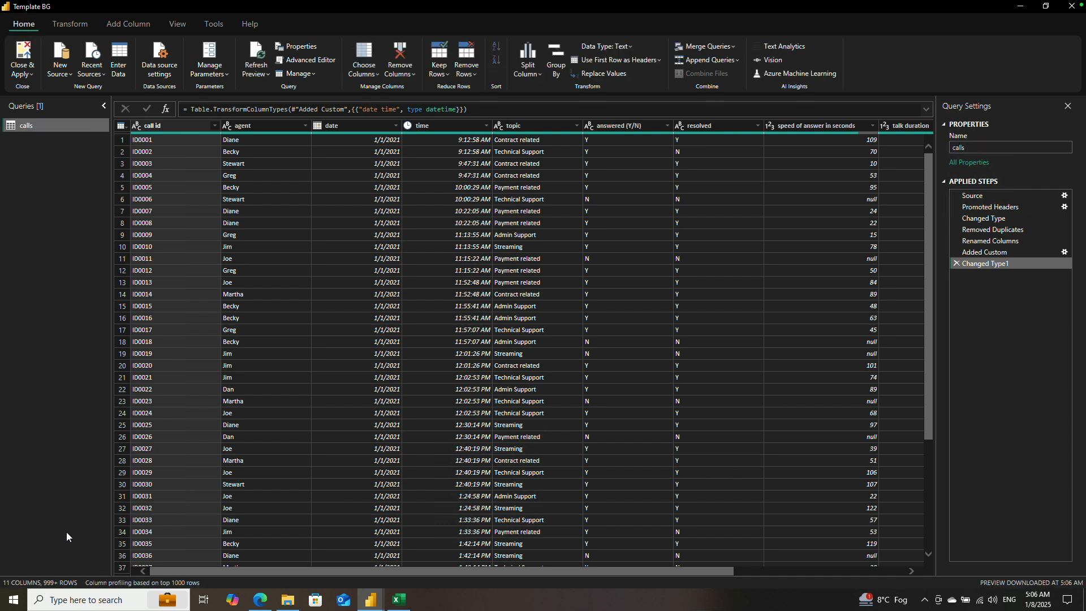
click(23, 58)
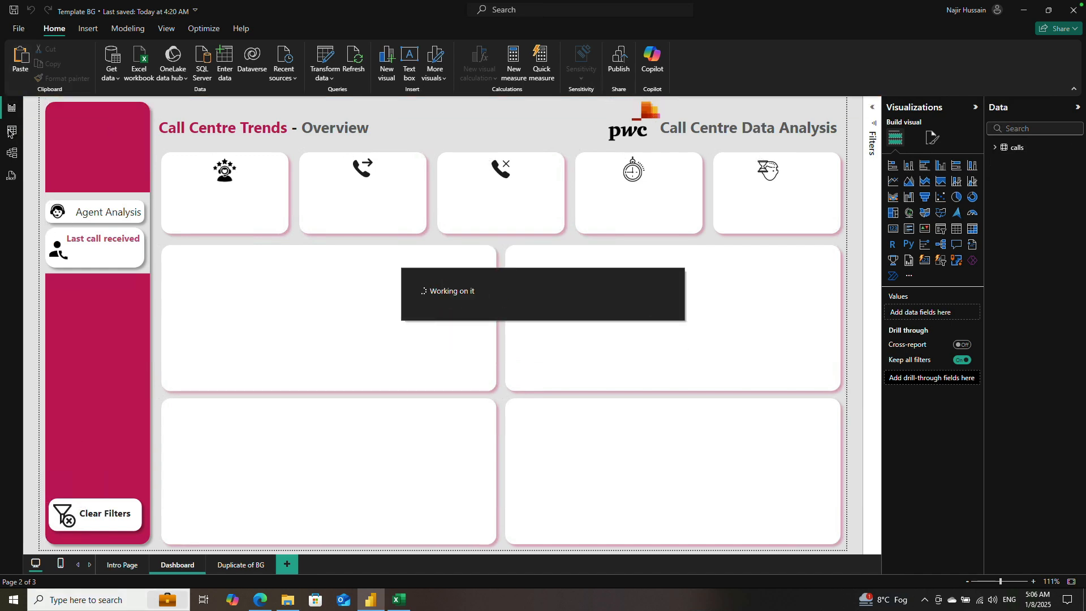
Step: Show the calls table in Table view and check its list of fields
click(11, 134)
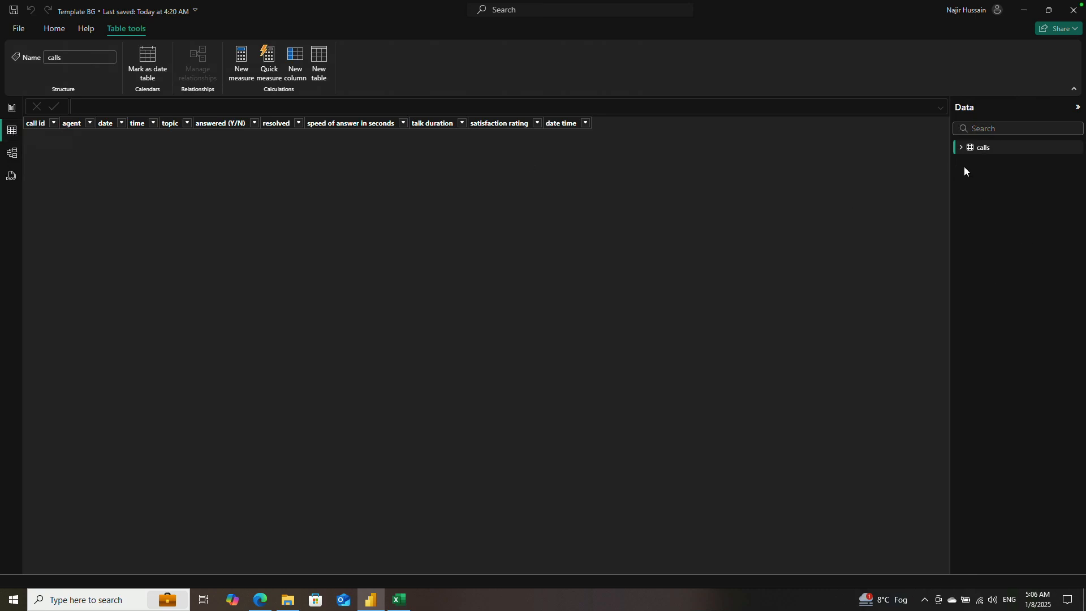
click(962, 149)
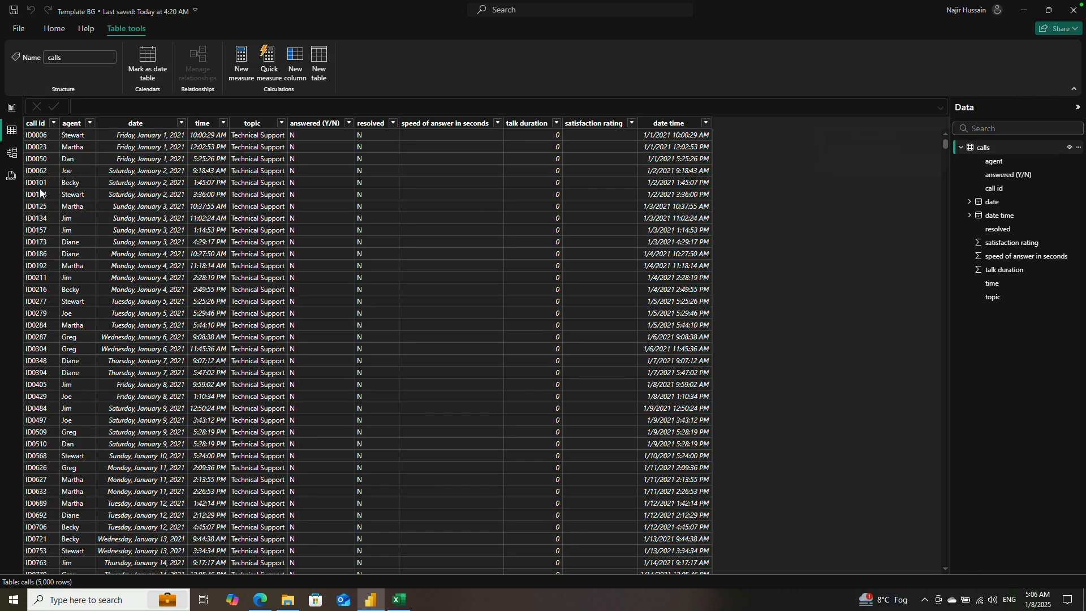
click(962, 148)
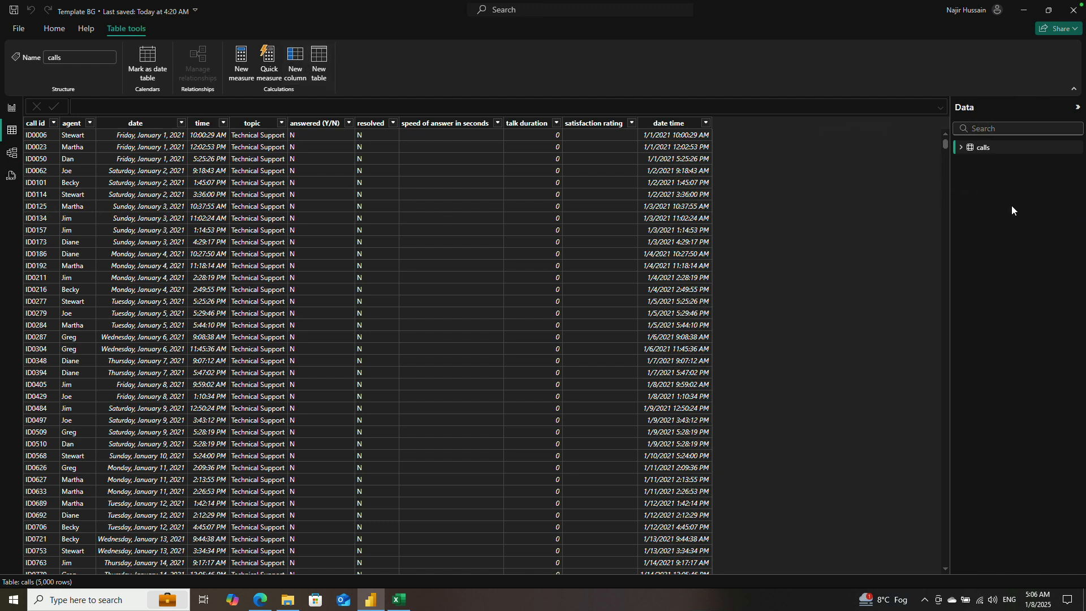
Step: Review the calls table's fields and start a new calculated table named measures_table, leaving line breaks for its expression
click(961, 148)
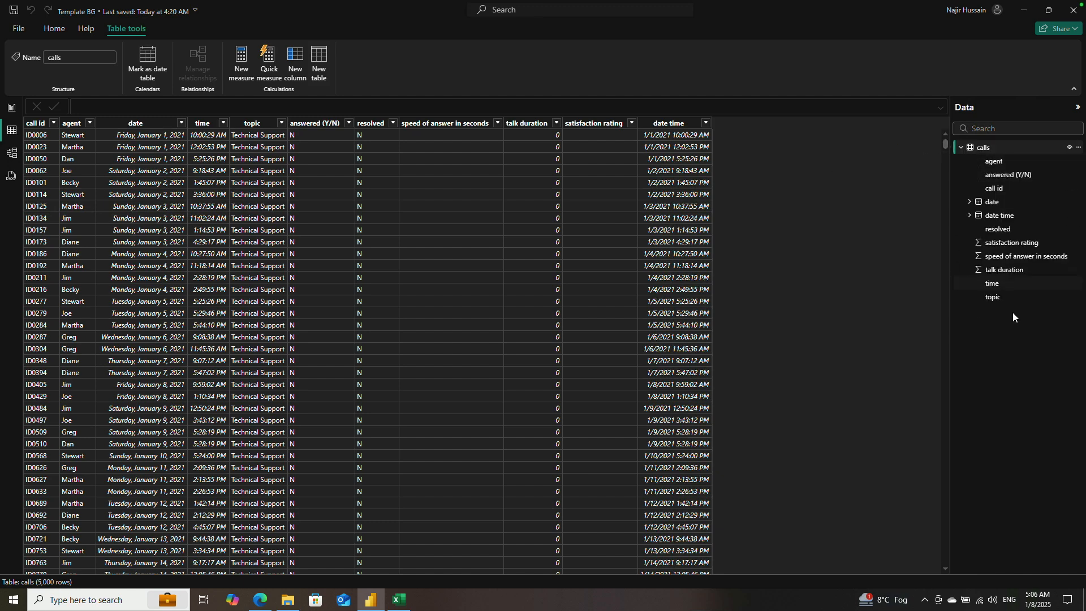
click(961, 148)
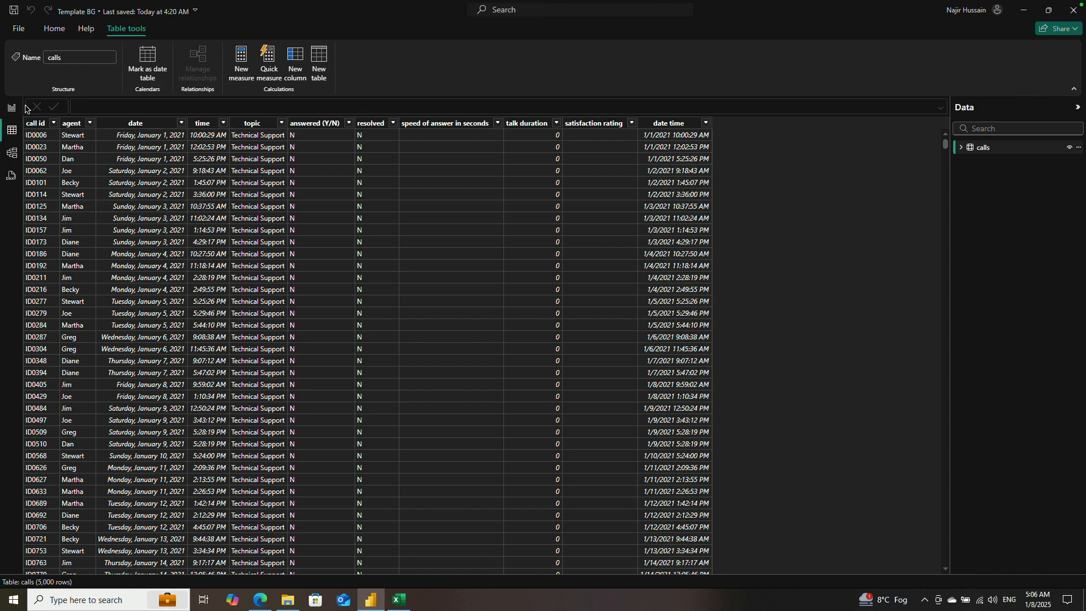
click(319, 61)
double_click(93, 105)
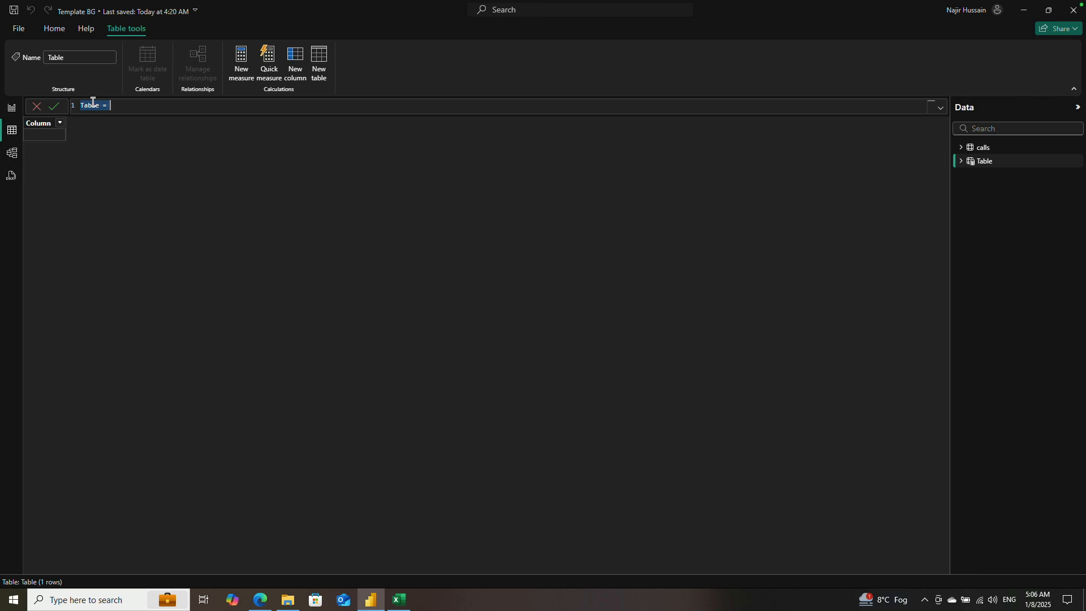
double_click(92, 102)
text(measures_table)
key(shift+Return)
key(shift+Return)
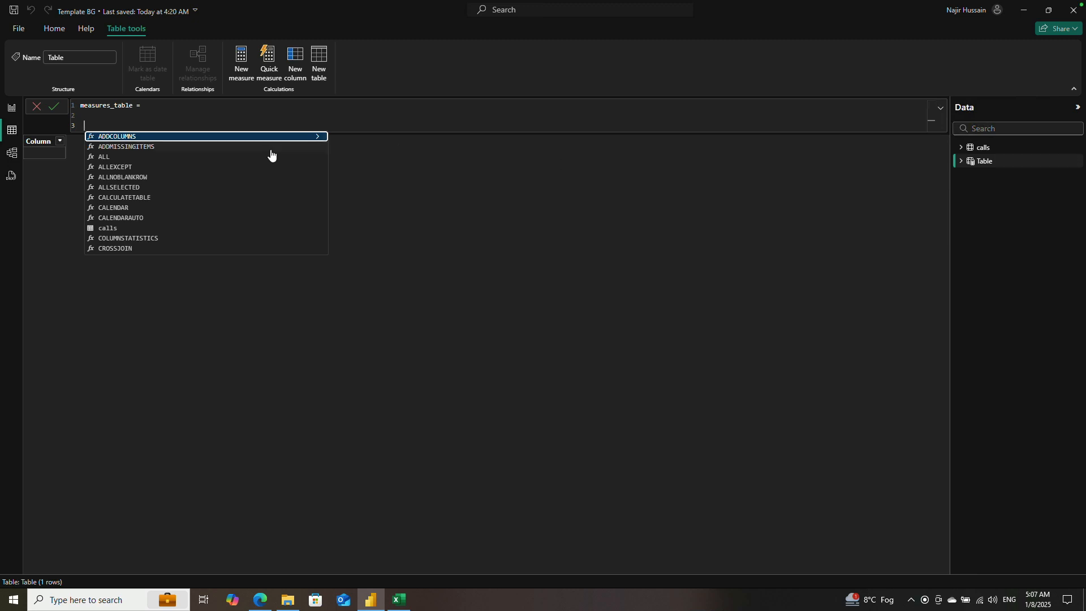
Step: Enter GENERATESERIES(-1, 1, 0) as the expression of measures_table
text(gene)
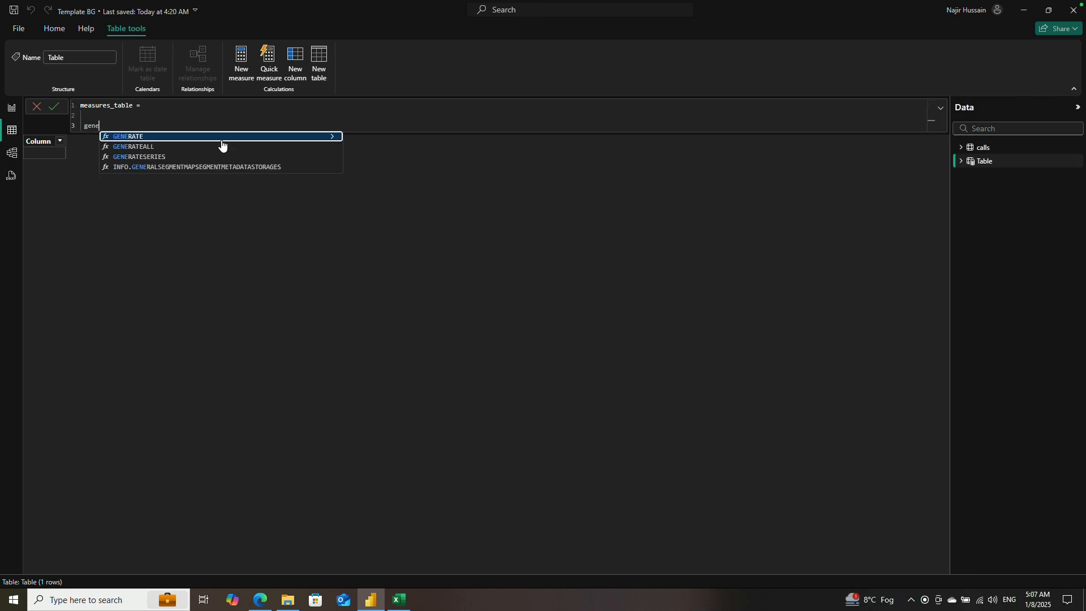
key(Down)
key(Down)
key(Tab)
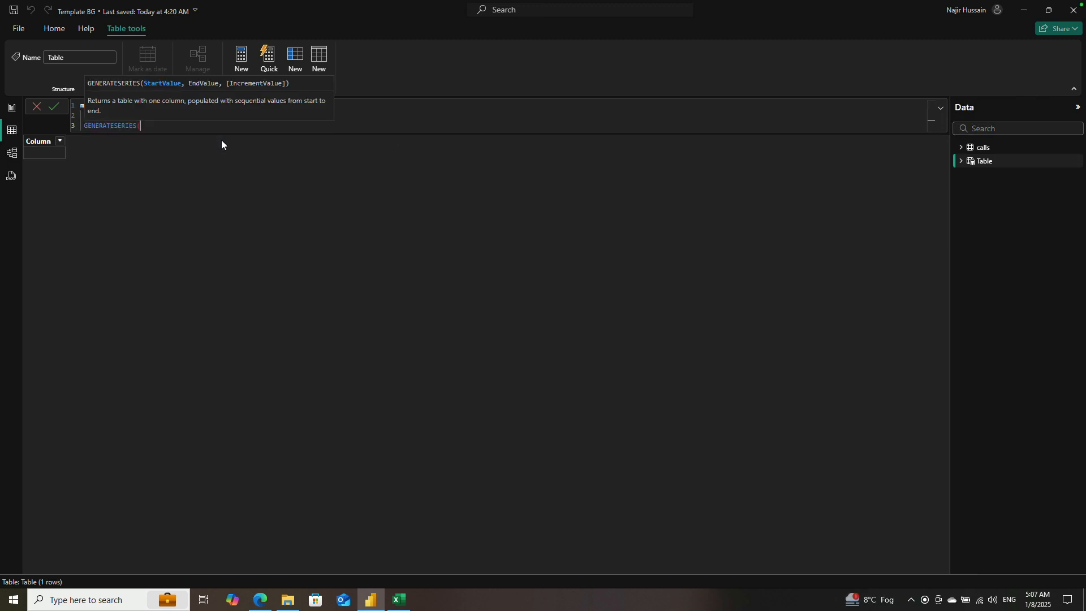
text(-1, 1, 0)
key(Escape)
text())
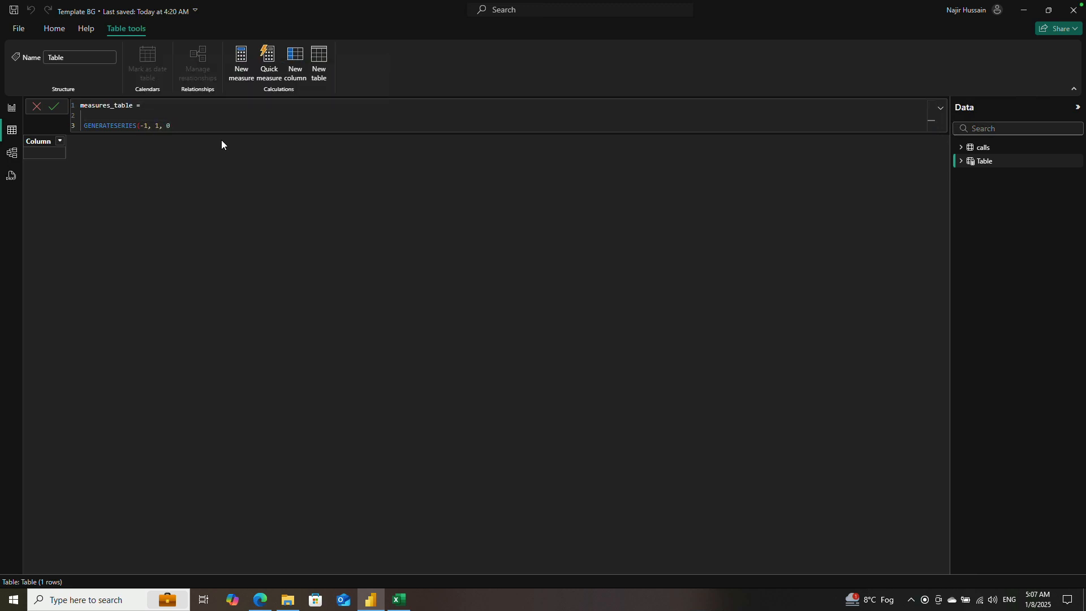
Step: Add the comment "// this func create tables empty" above the GENERATESERIES expression and commit the table formula
key(Up)
text(//)
text(this funx)
key(BackSpace)
text(c create tables empty)
click(53, 106)
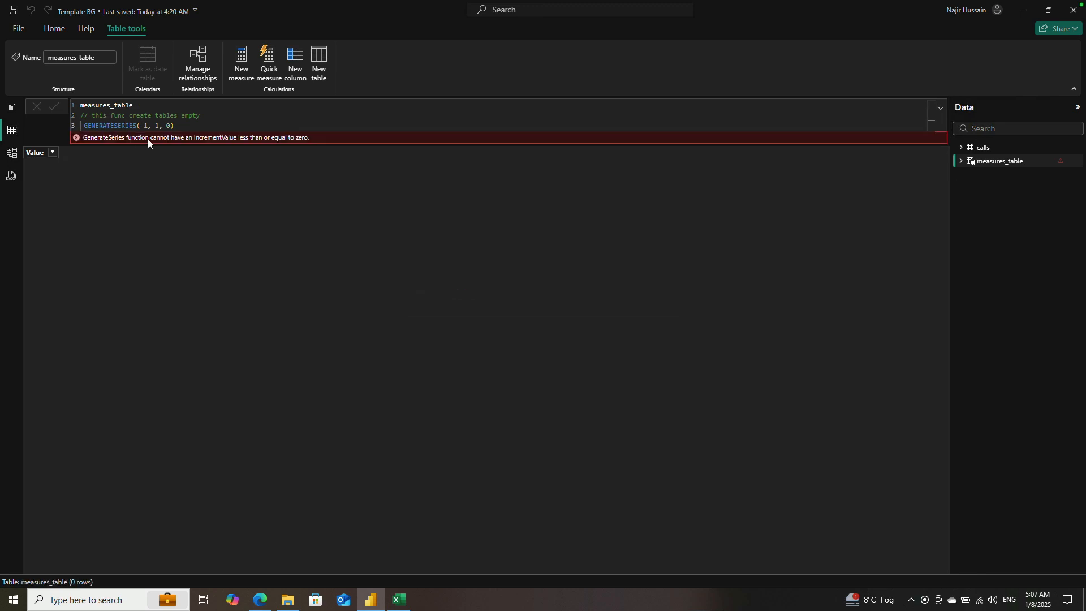
Step: Set the GENERATESERIES increment in measures_table to 1 and commit the formula
click(182, 126)
key(BackSpace)
text(1)
key(Return)
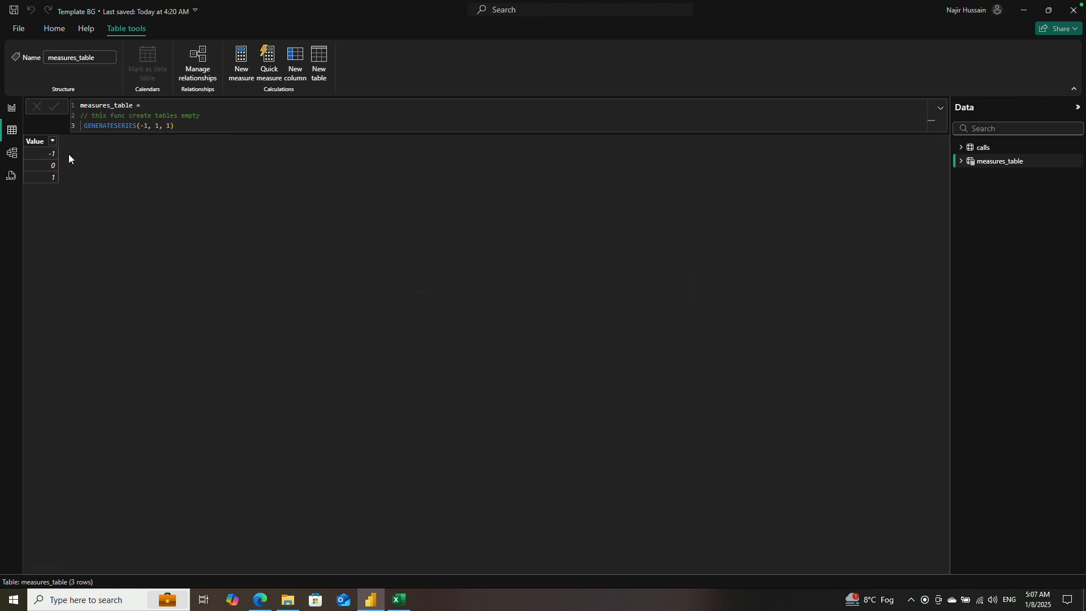
Step: Try hiding the Value column of measures_table, and unhide it again
click(959, 161)
click(1070, 178)
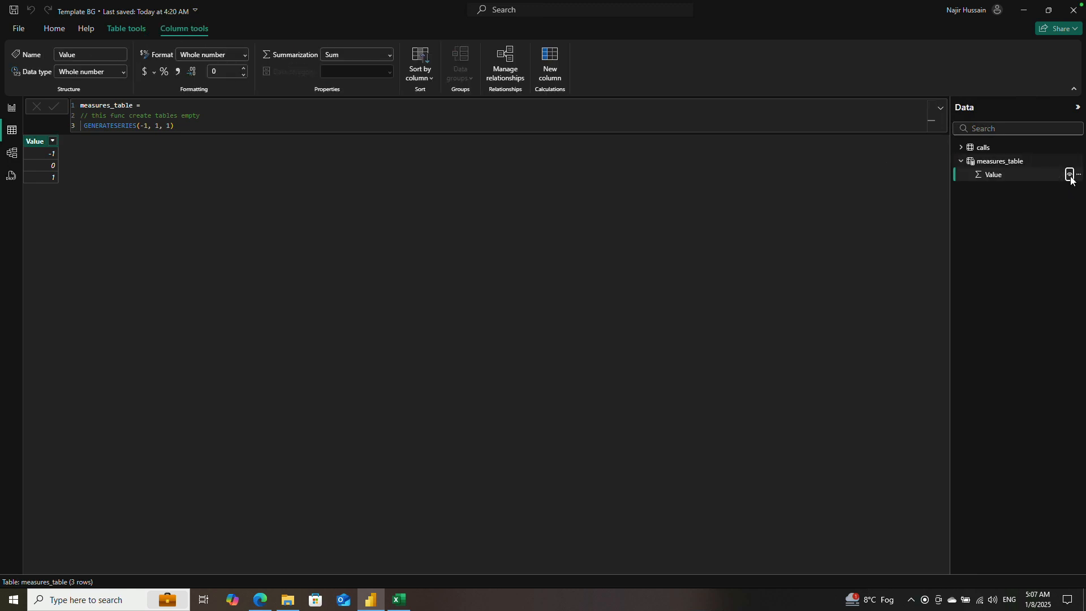
click(1069, 175)
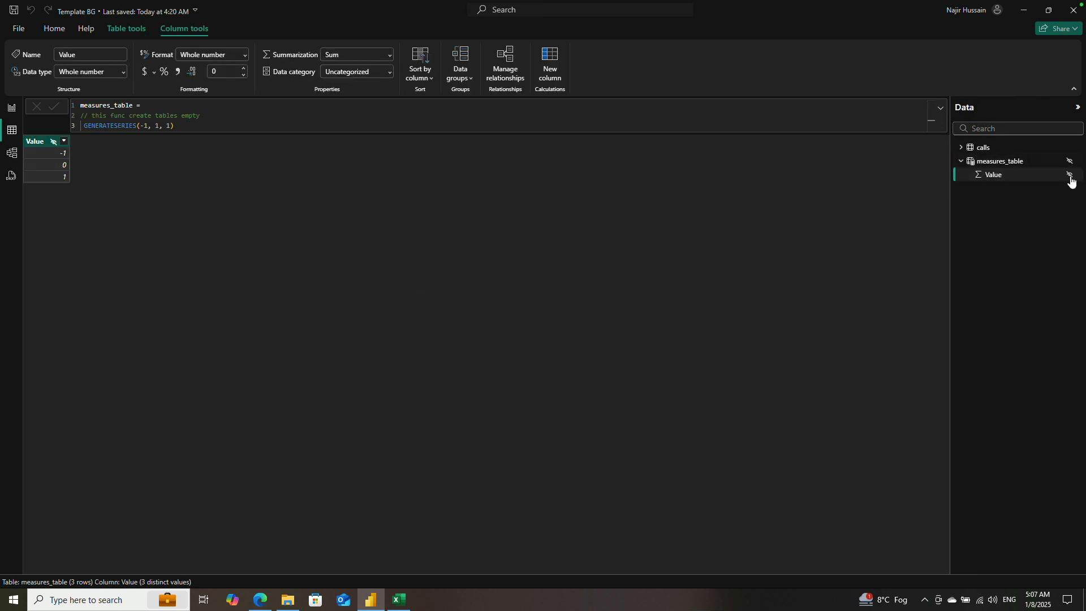
click(1069, 176)
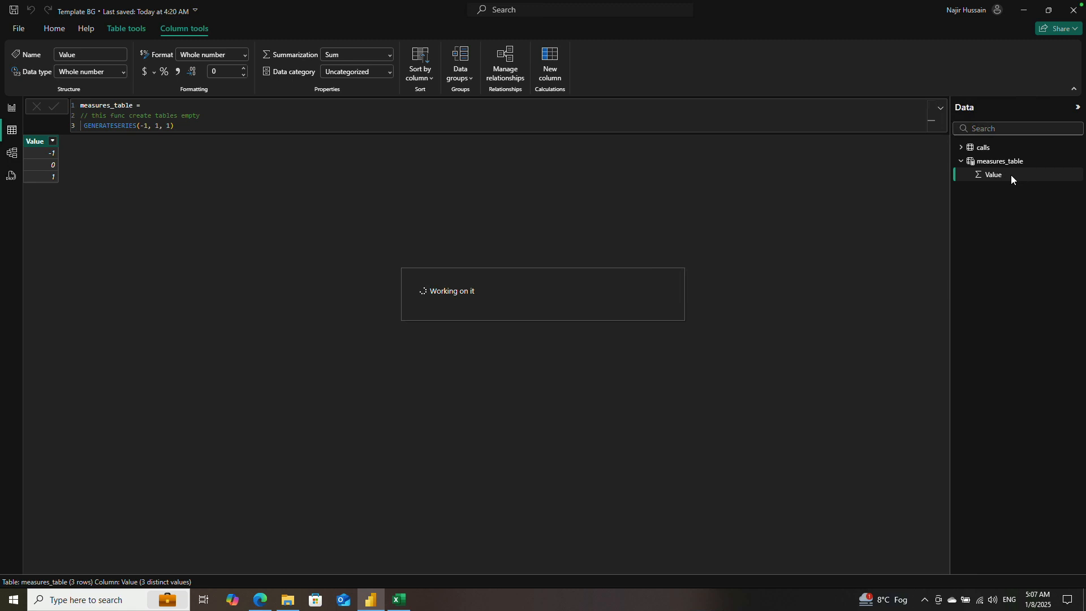
Step: Return to Report view and look over the Dashboard page's empty cards and chart areas
click(11, 107)
click(242, 215)
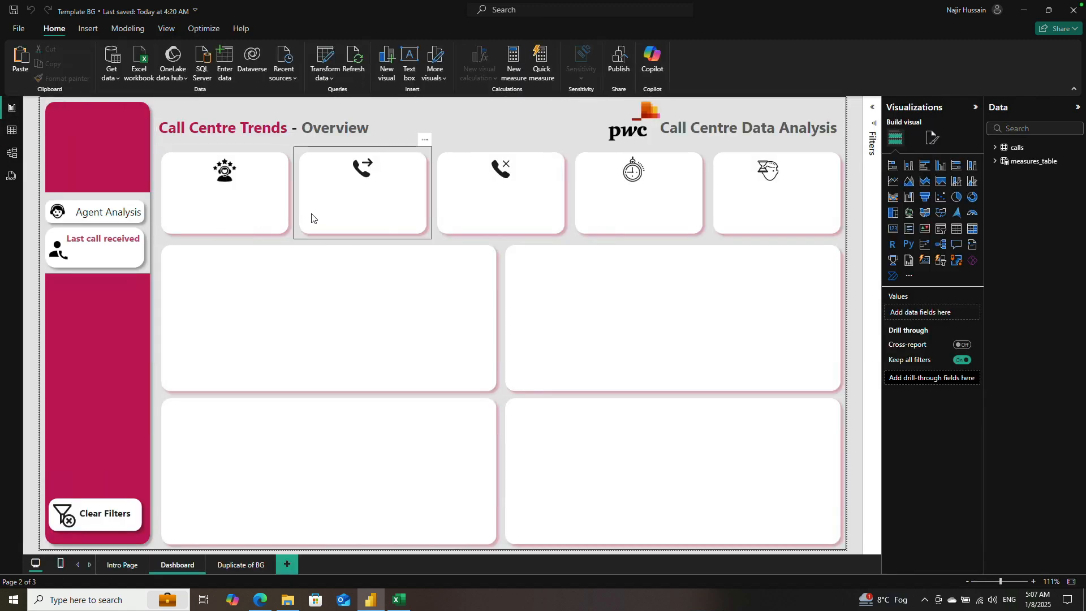
click(805, 111)
click(718, 269)
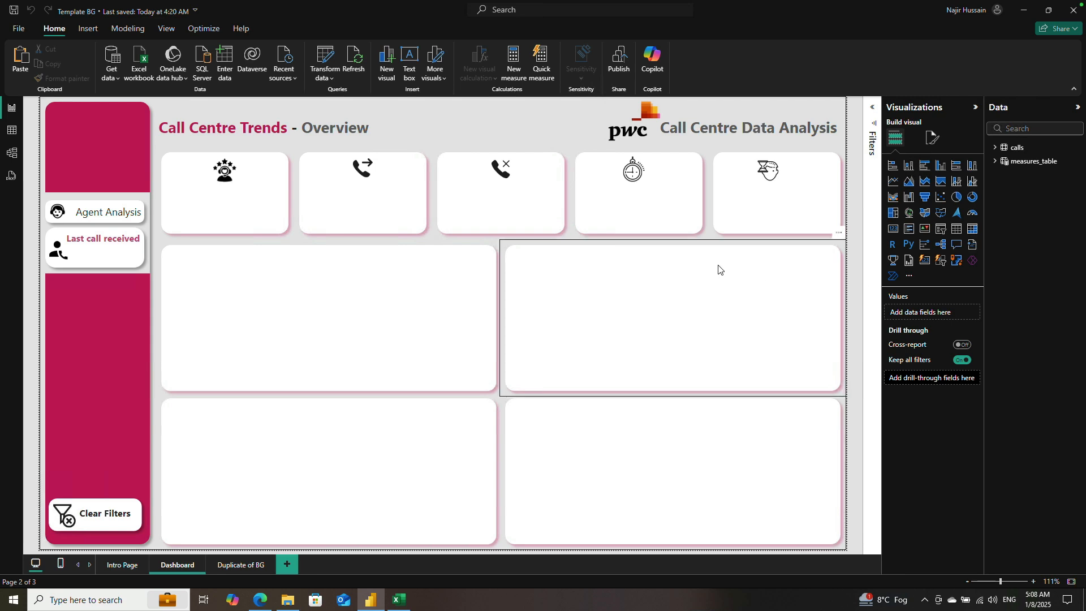
click(233, 222)
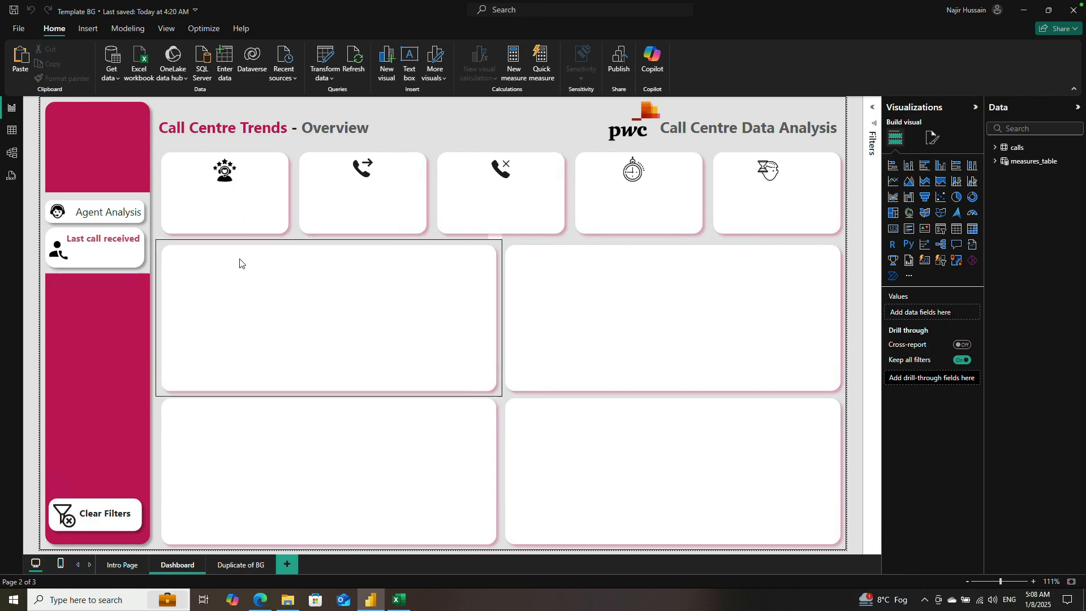
Step: Switch to the 01 Call-Center-Dataset workbook in Excel and check how far the call id column extends
click(399, 600)
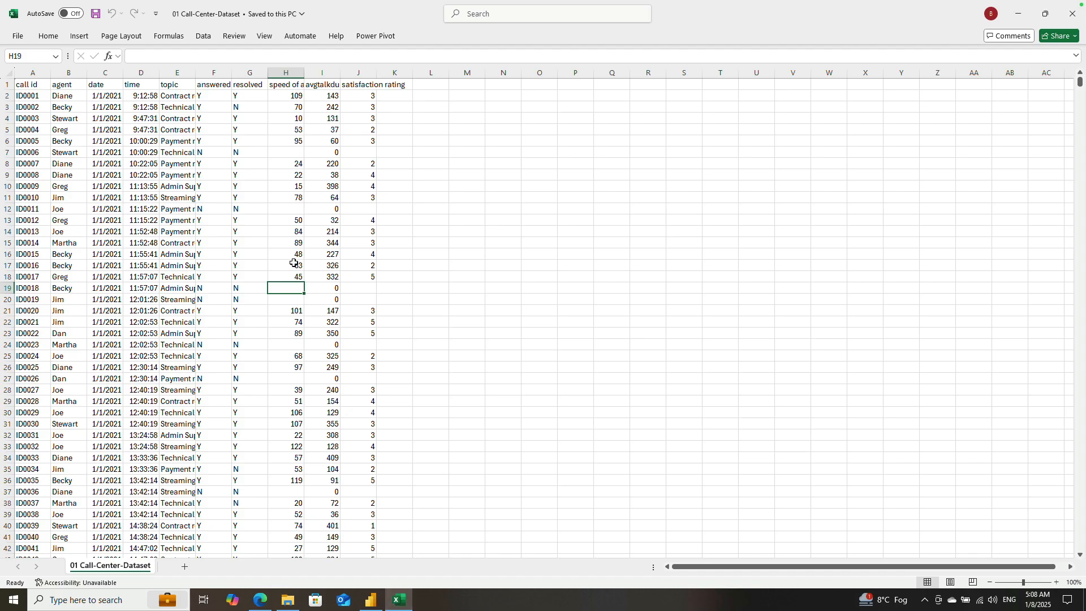
click(100, 154)
key(ctrl+Home)
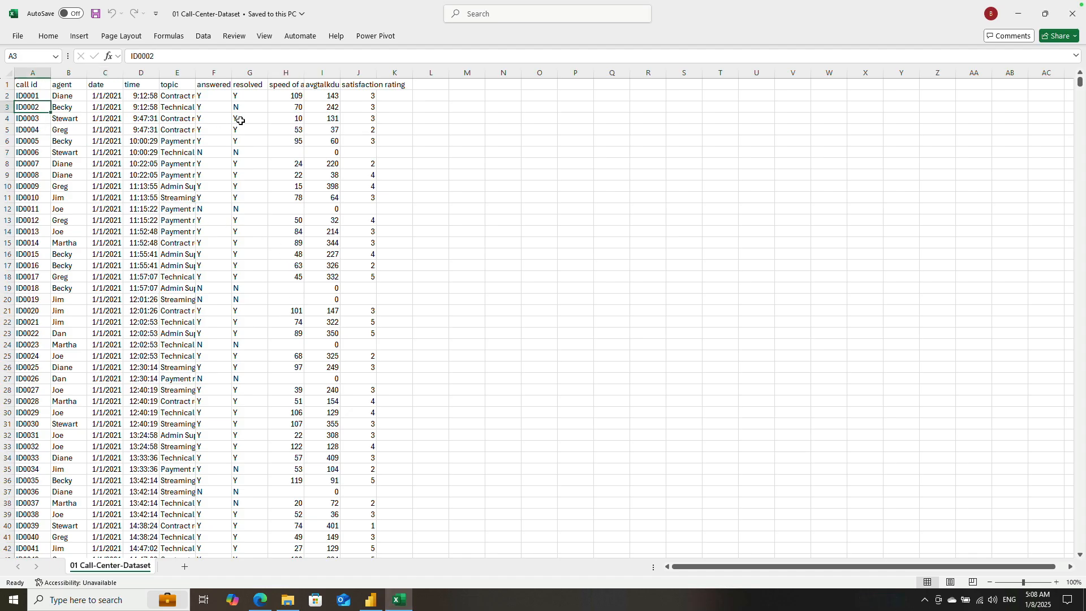
key(ctrl+Down)
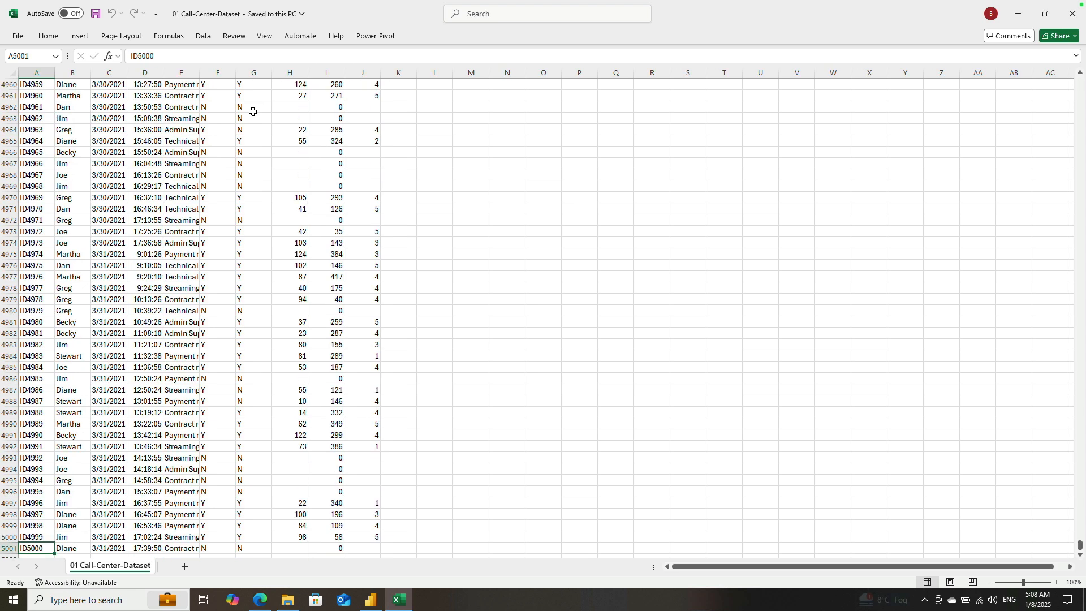
key(ctrl+Up)
Step: Count the call IDs in cell M2 with =COUNTA(A2:A5001)
click(469, 96)
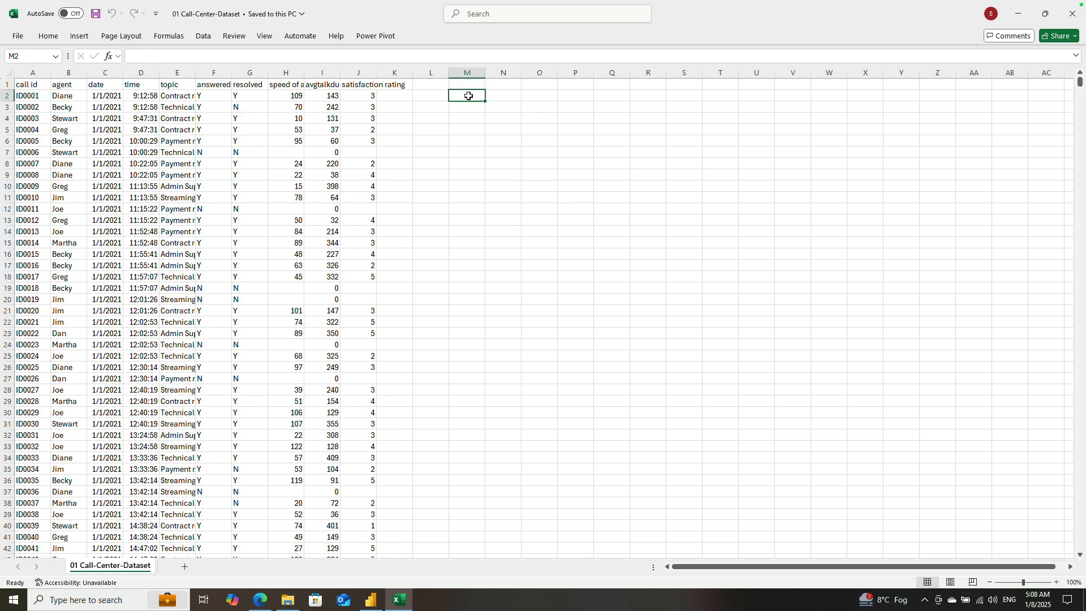
text(=COUNT)
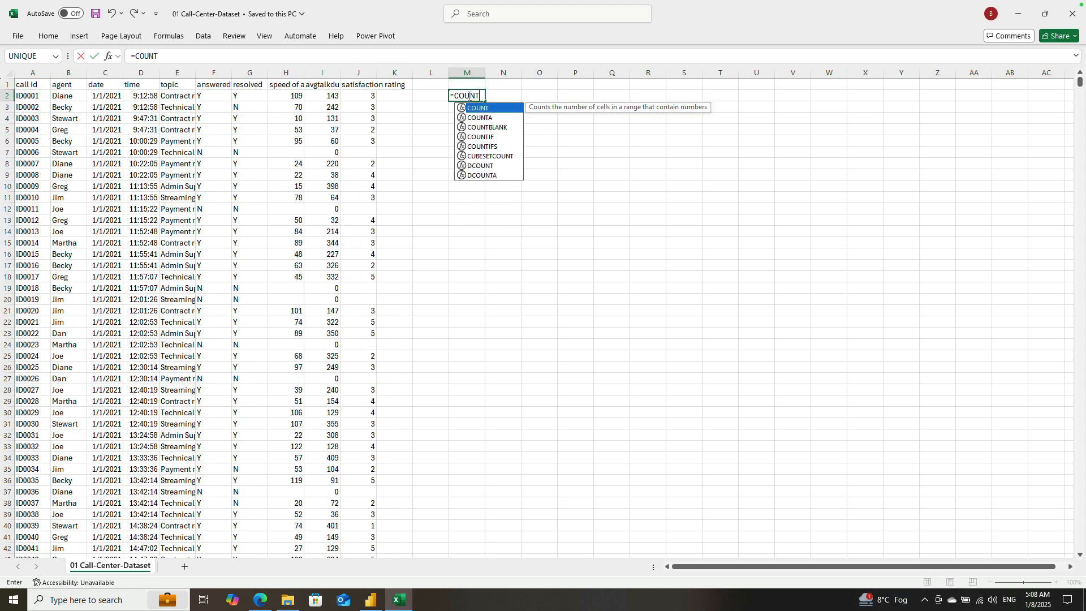
key(Down)
key(Tab)
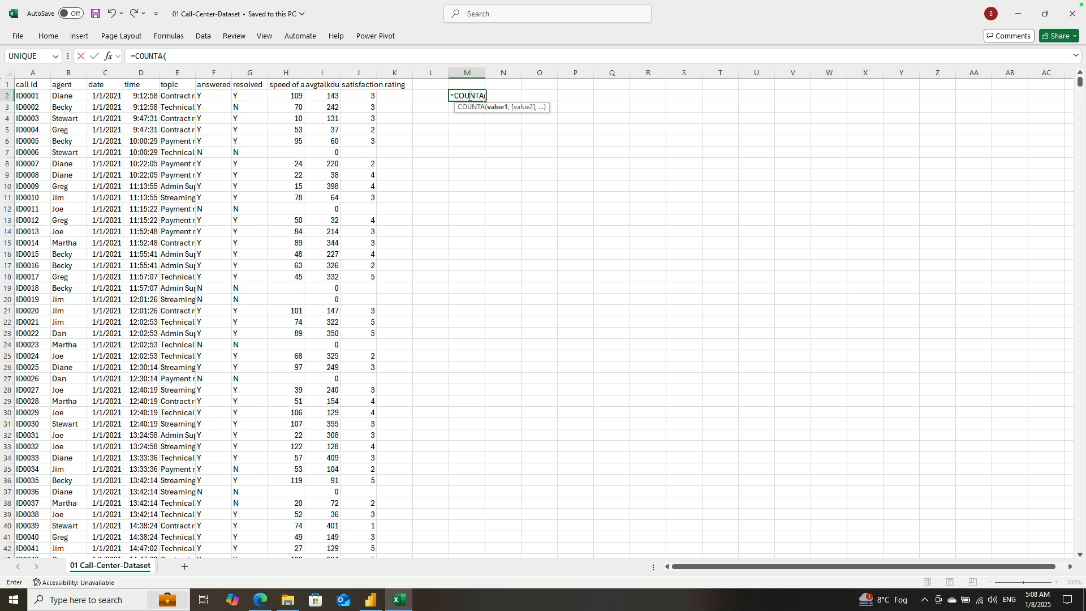
click(32, 96)
key(ctrl+shift+Down)
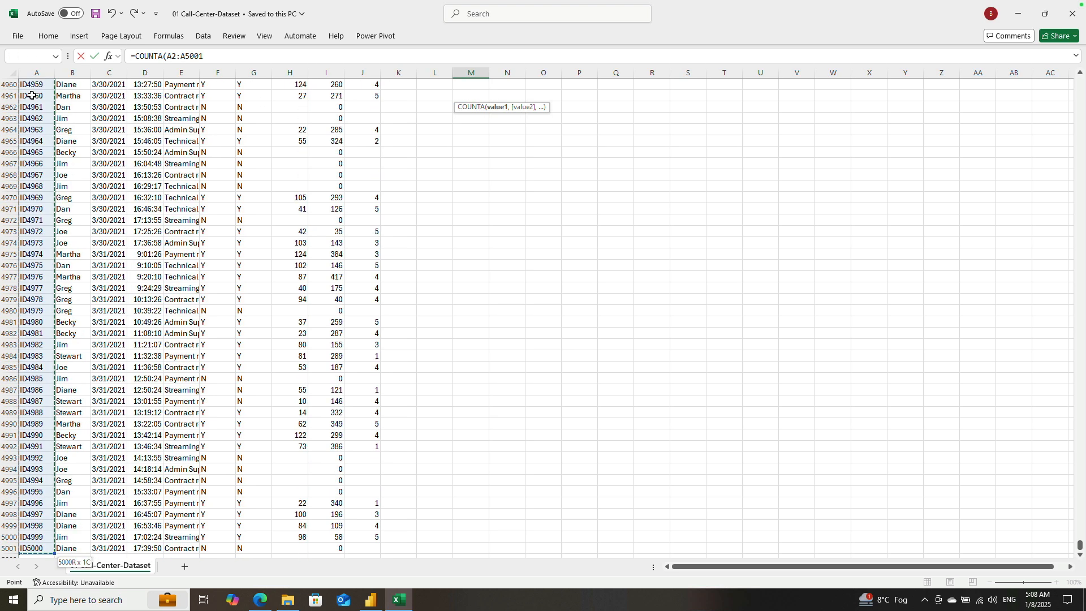
key(Return)
key(Up)
key(Up)
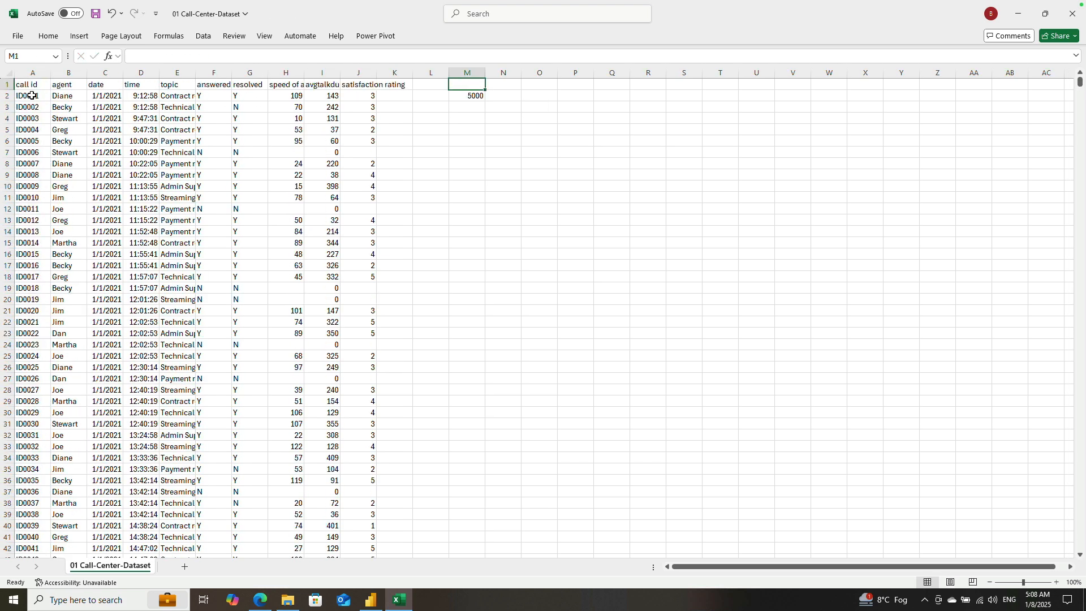
key(Down)
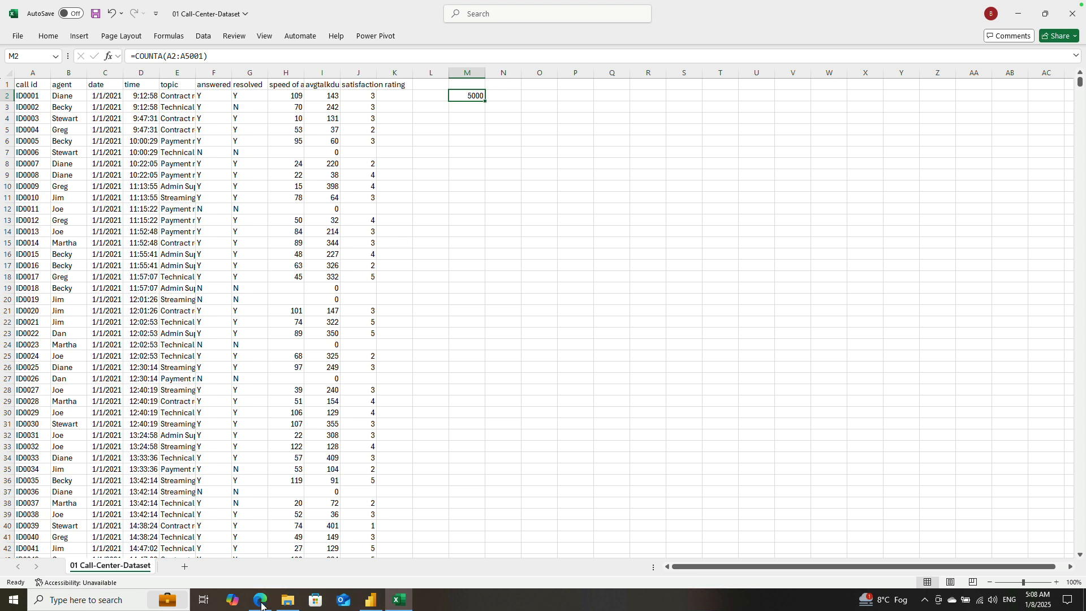
drag(460, 174, 490, 375)
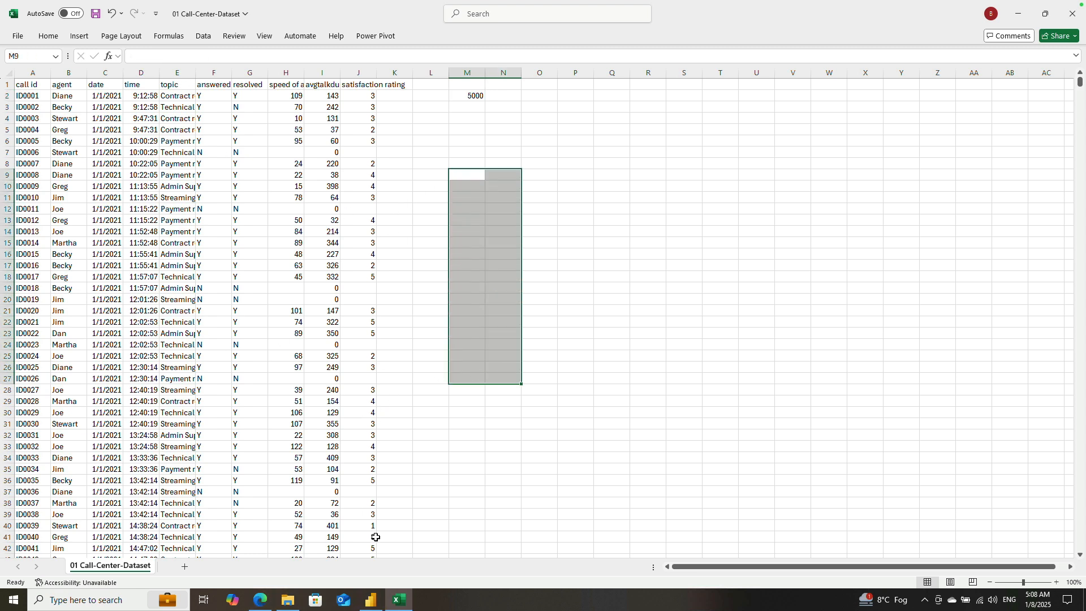
Step: Expand measures_table in Power BI, and return to Excel to compare the call id column with the count in M2
click(370, 600)
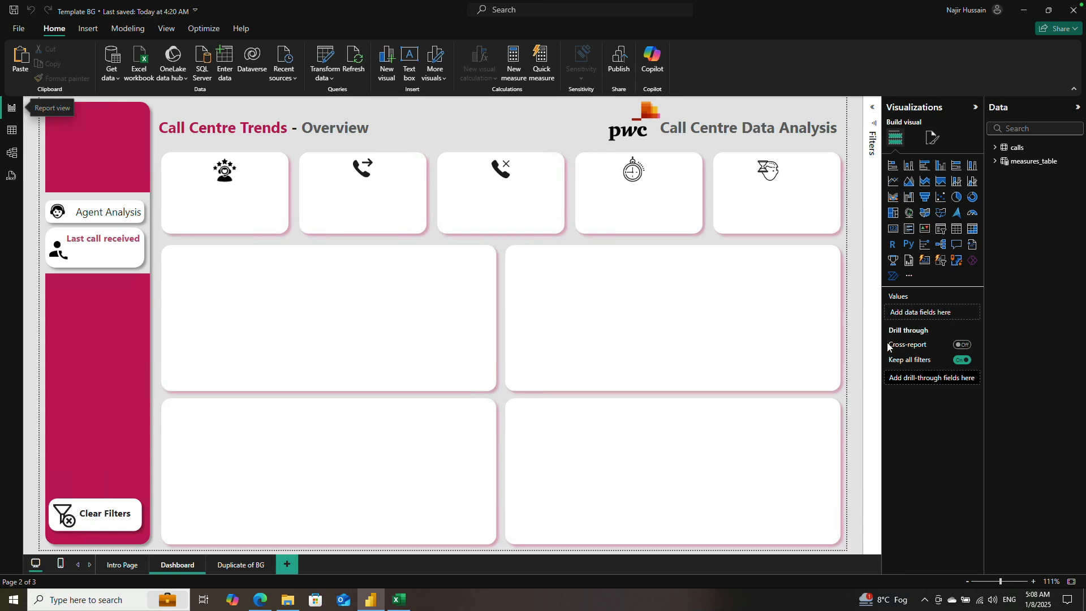
click(996, 163)
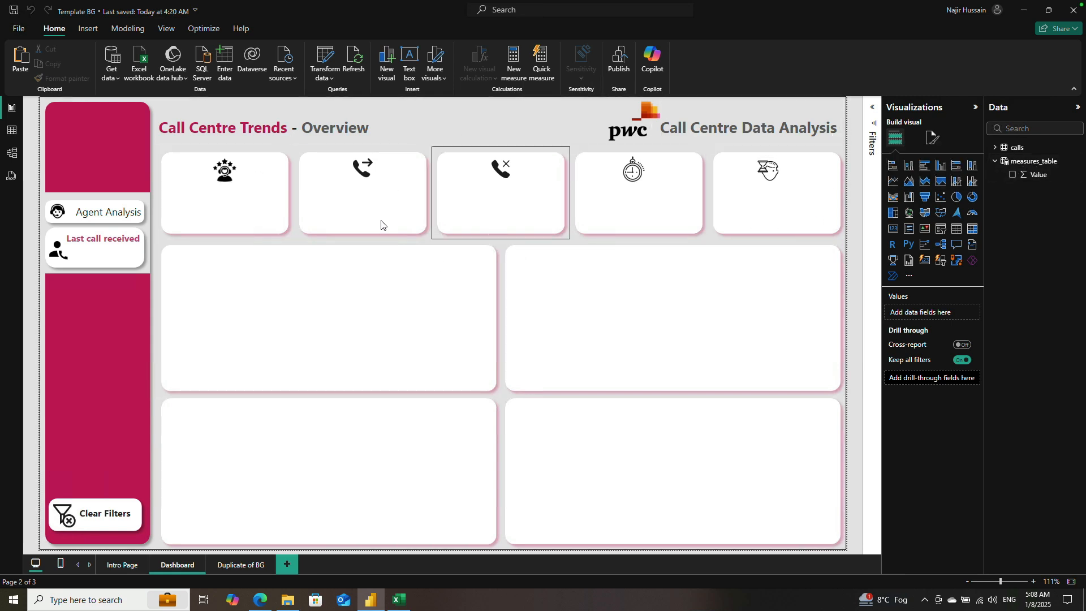
click(400, 601)
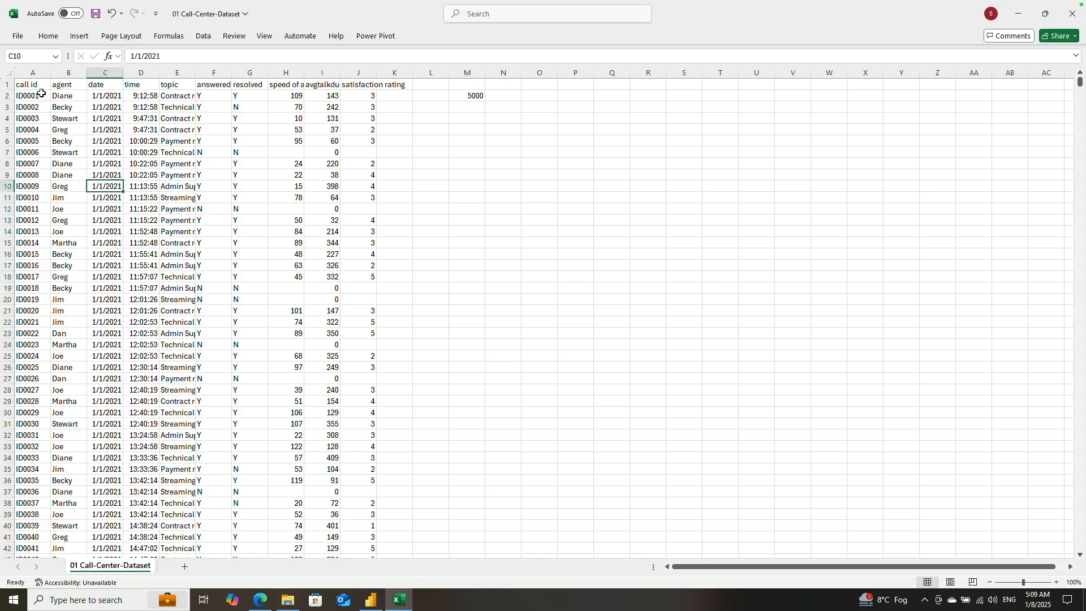
click(33, 73)
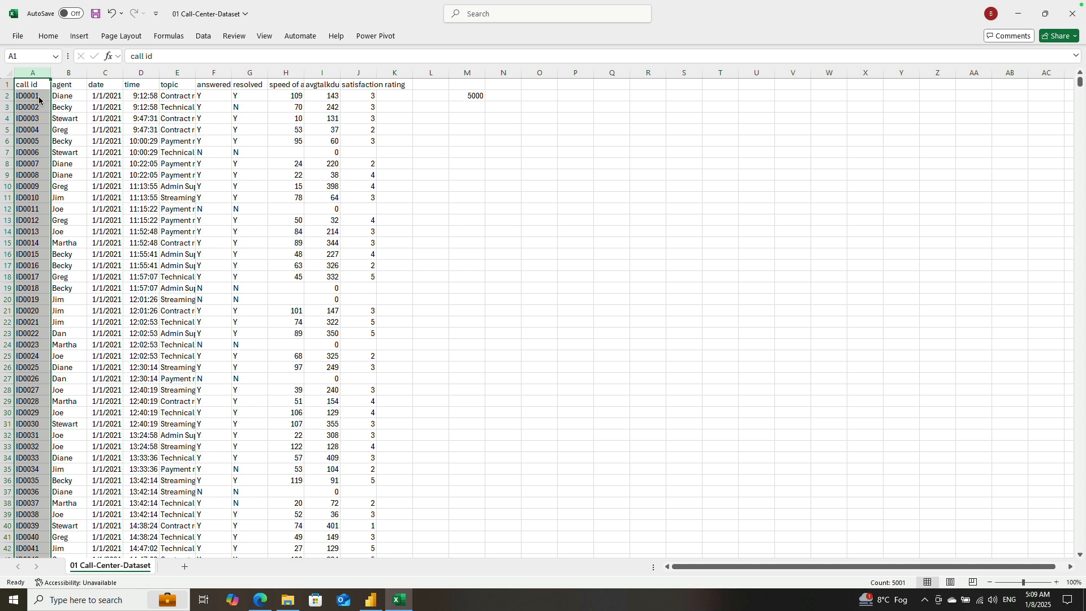
click(466, 98)
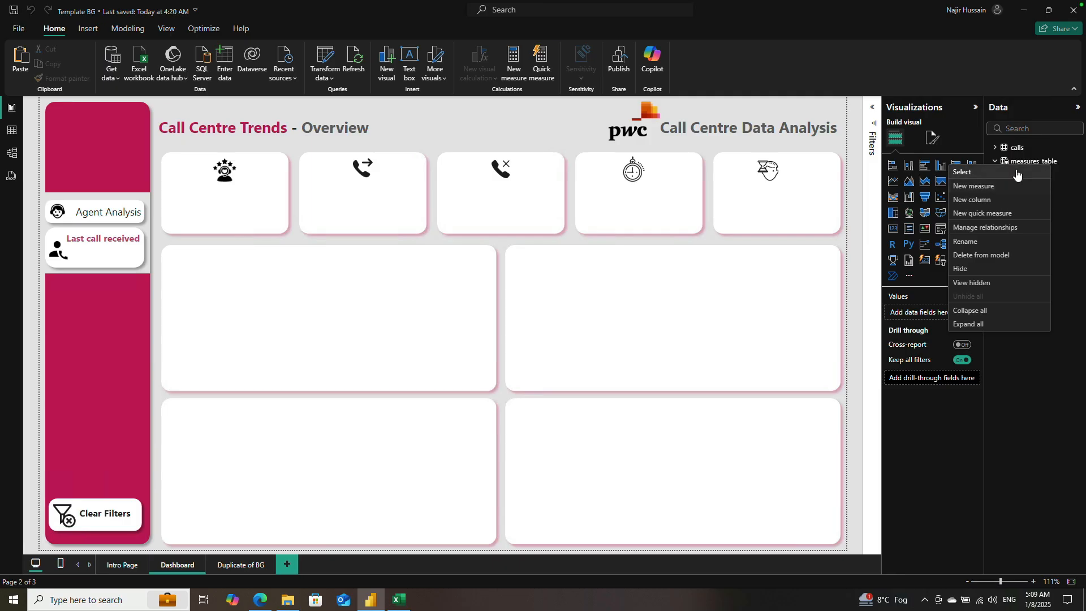
Step: Switch back to Power BI, collapse the Visualizations pane and create a measure named "total calls" in measures_table
click(975, 107)
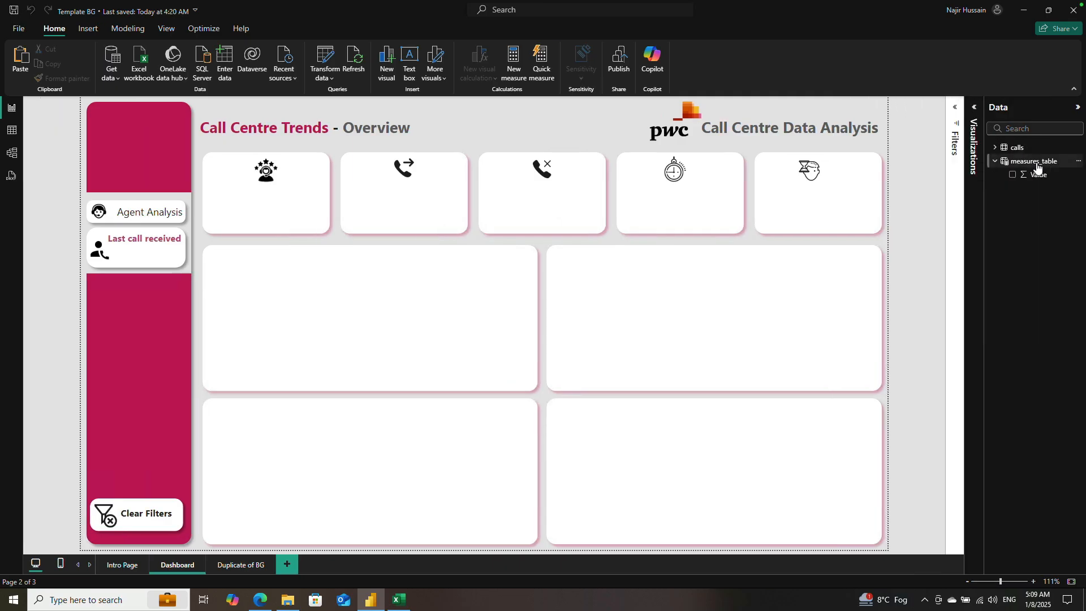
right_click(1037, 162)
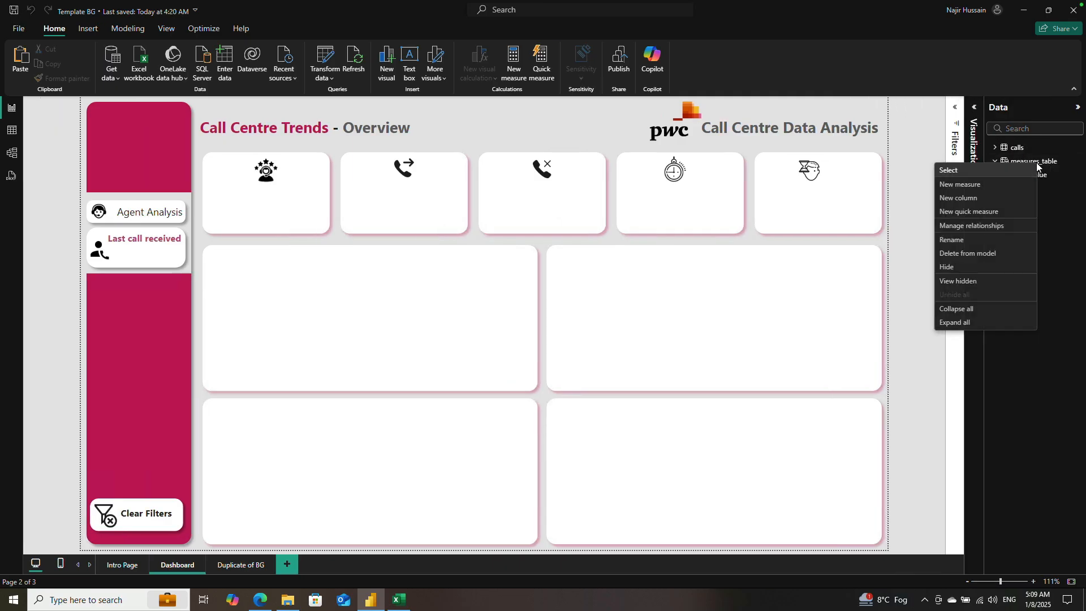
click(977, 186)
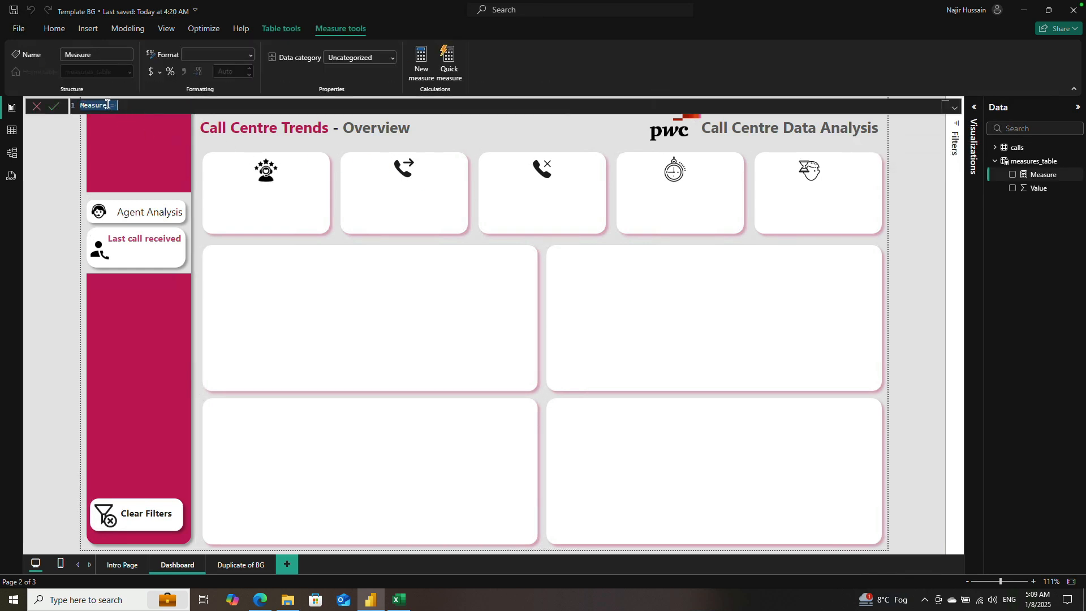
double_click(104, 104)
text(tot)
Step: Add the comment "// This funx returns total calls" beneath the name in the total calls measure formula
key(shift+Return)
key(shift+Return)
key(shift+Return)
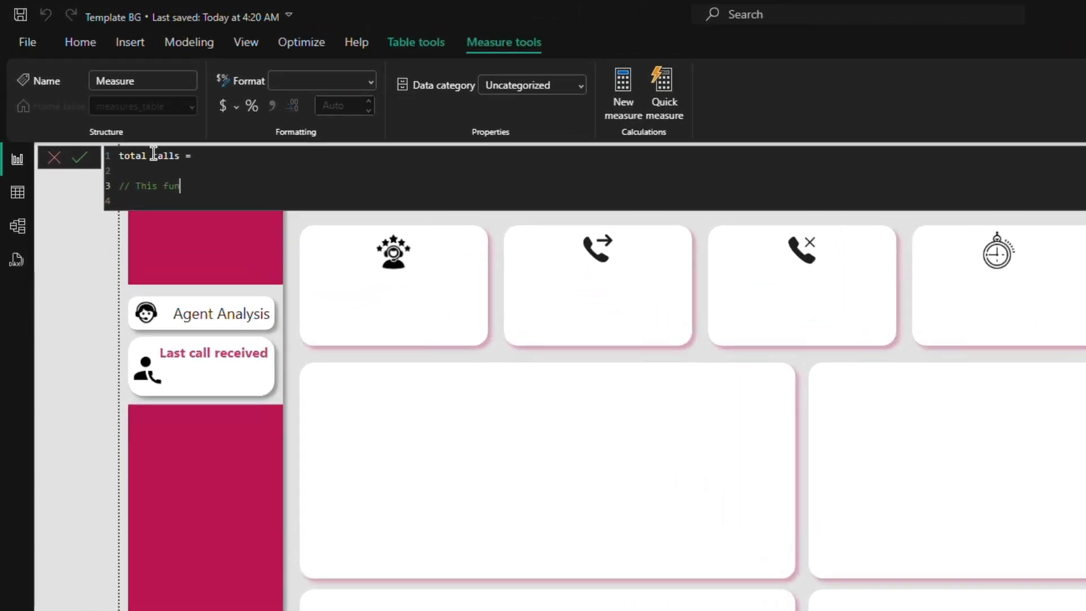
text(x retur)
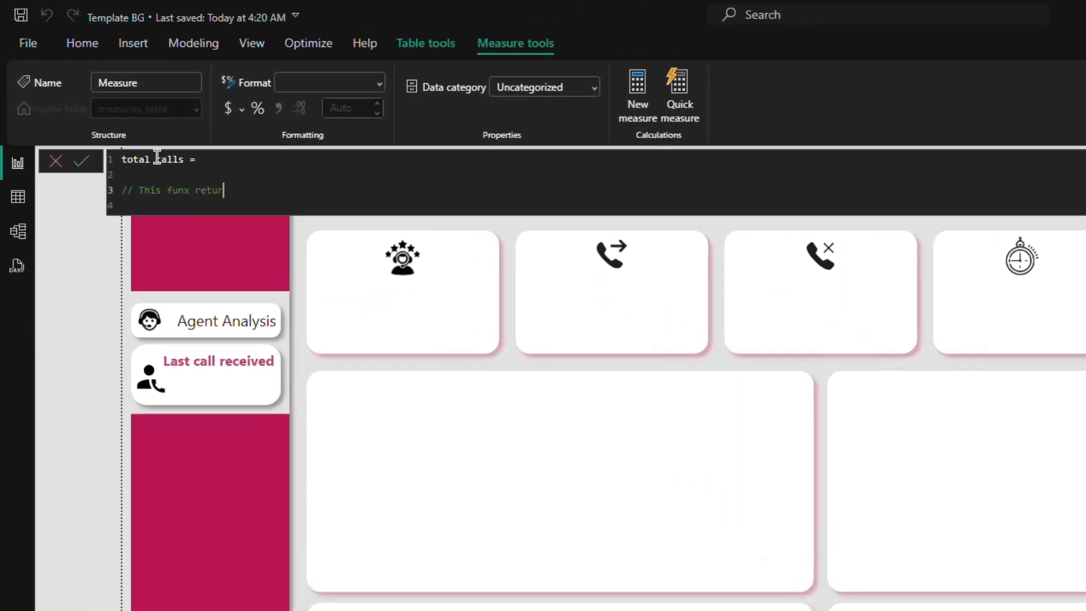
text(ns total calls)
key(shift+Return)
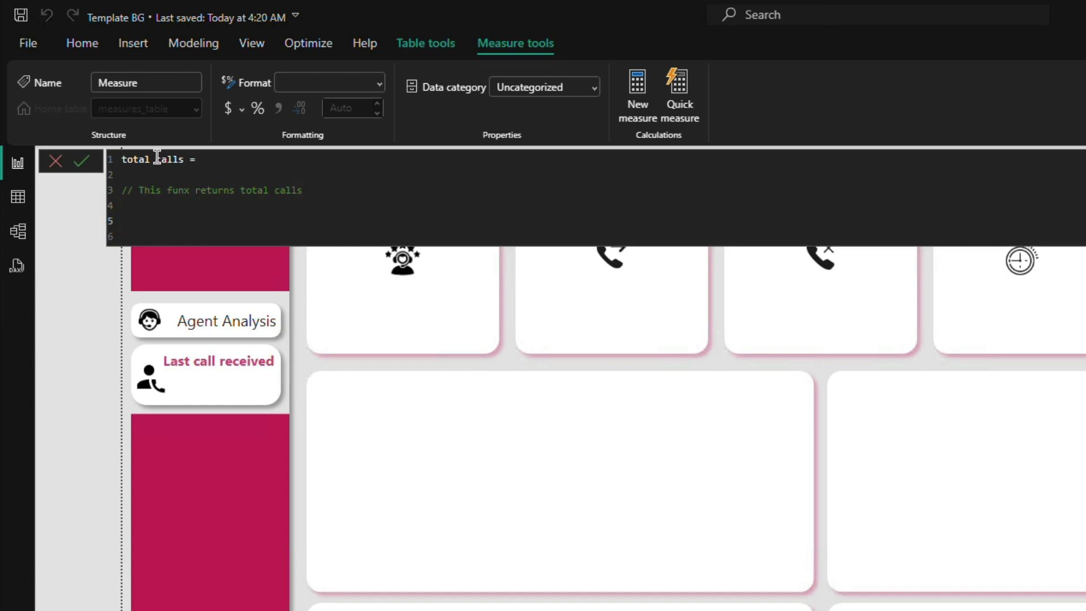
Step: Define the total calls measure as DISTINCTCOUNT(calls[call id]), commit it and close the formula editor
text(DISTN)
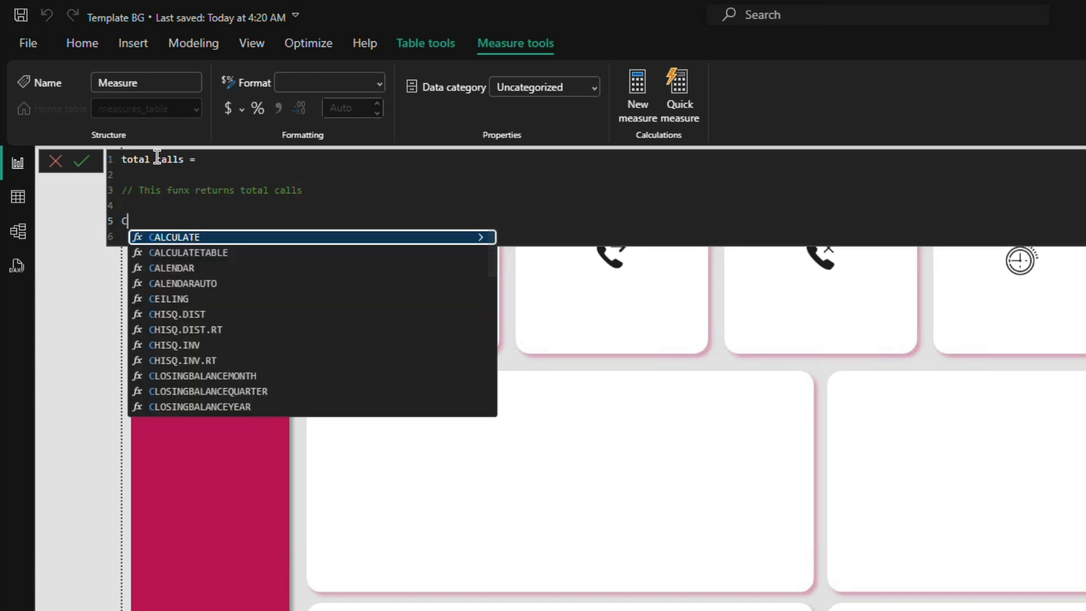
key(BackSpace)
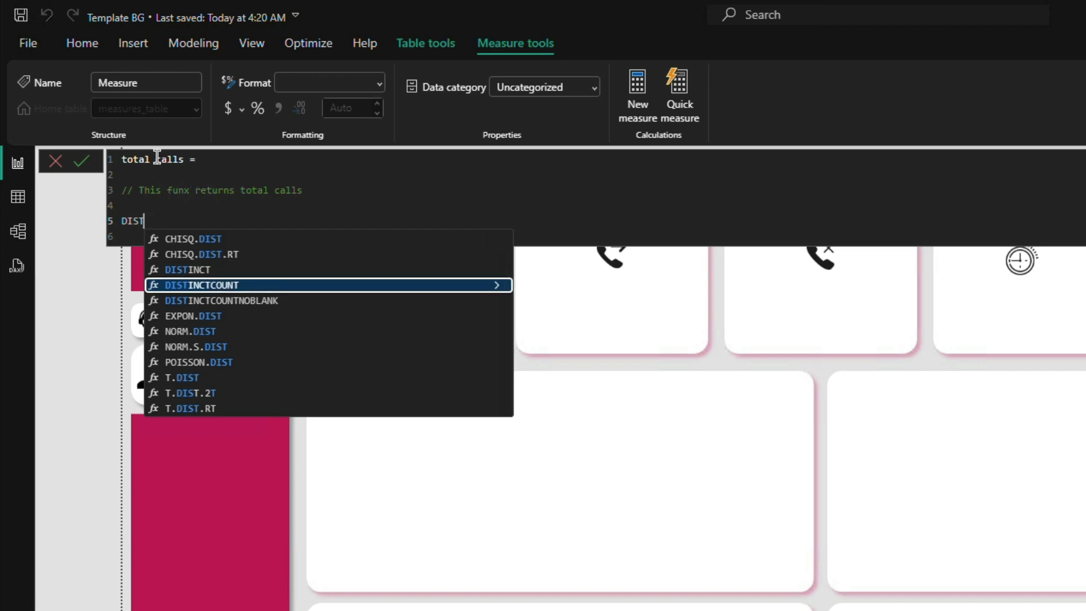
key(Tab)
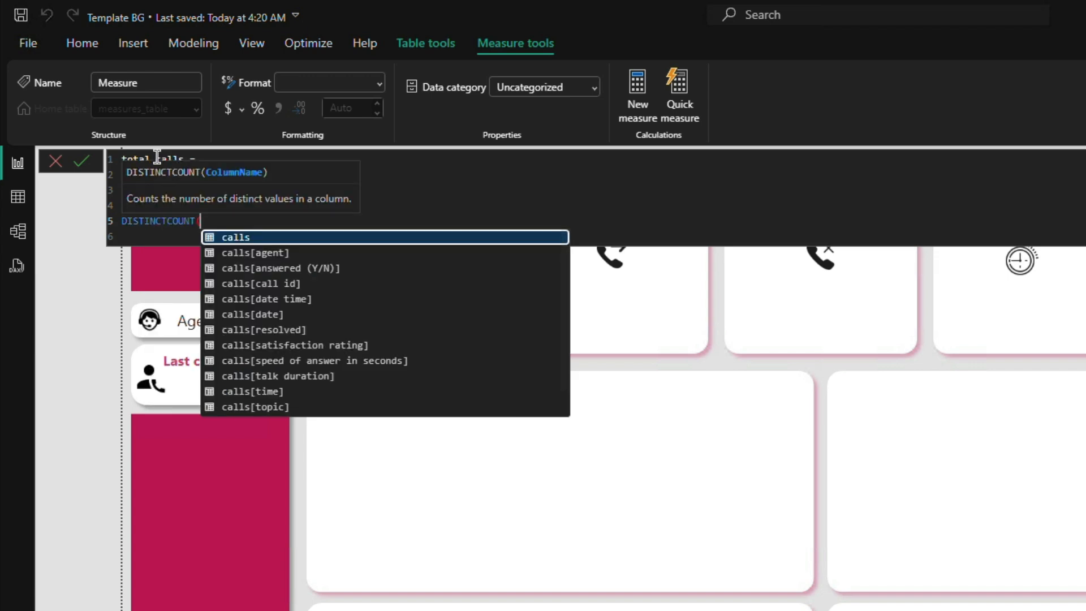
key(Down)
key(Down)
key(Down)
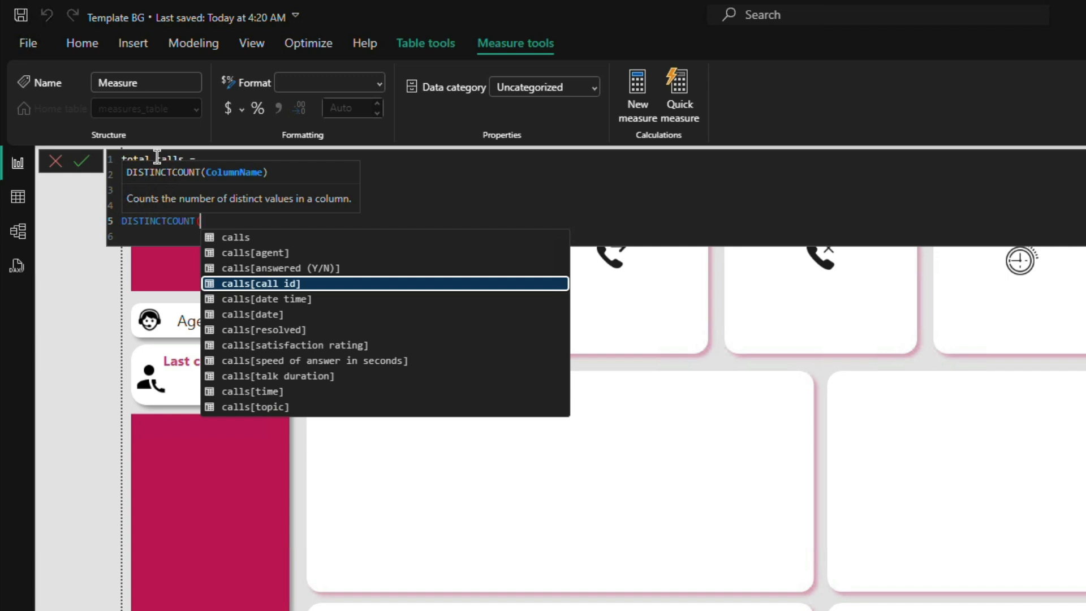
key(Down)
key(Down)
key(Down)
key(Down)
key(Down)
key(Down)
key(Down)
key(Down)
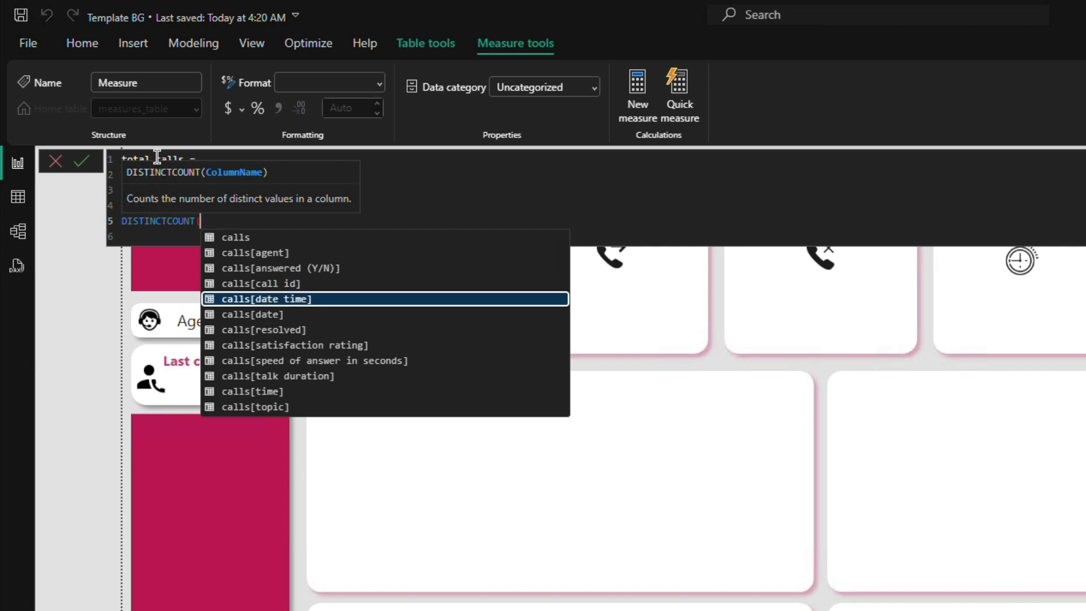
key(Down)
key(Down)
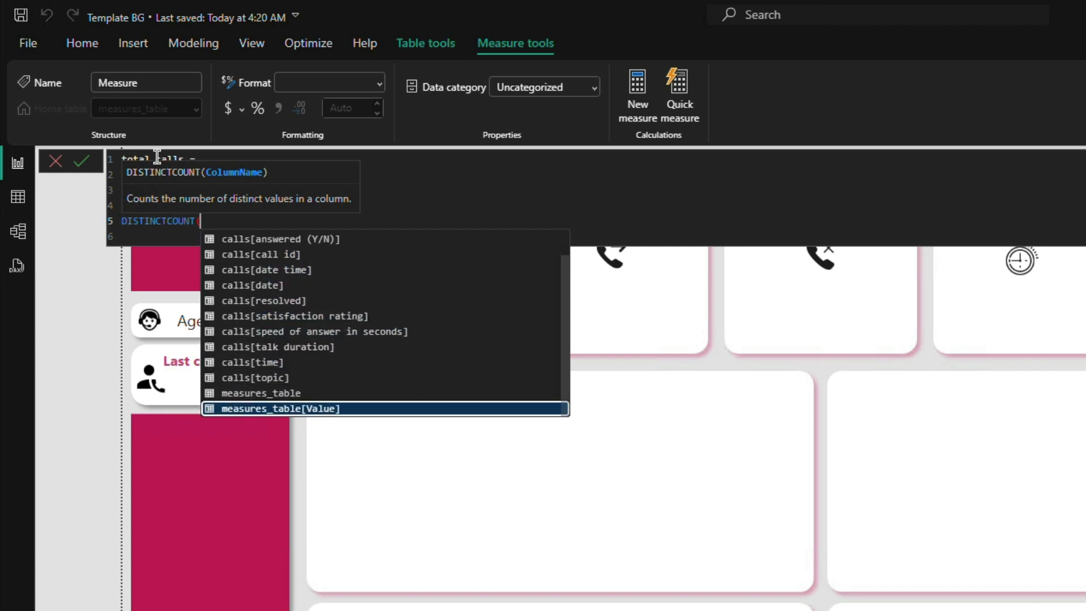
key(Up)
key(Down)
key(Down)
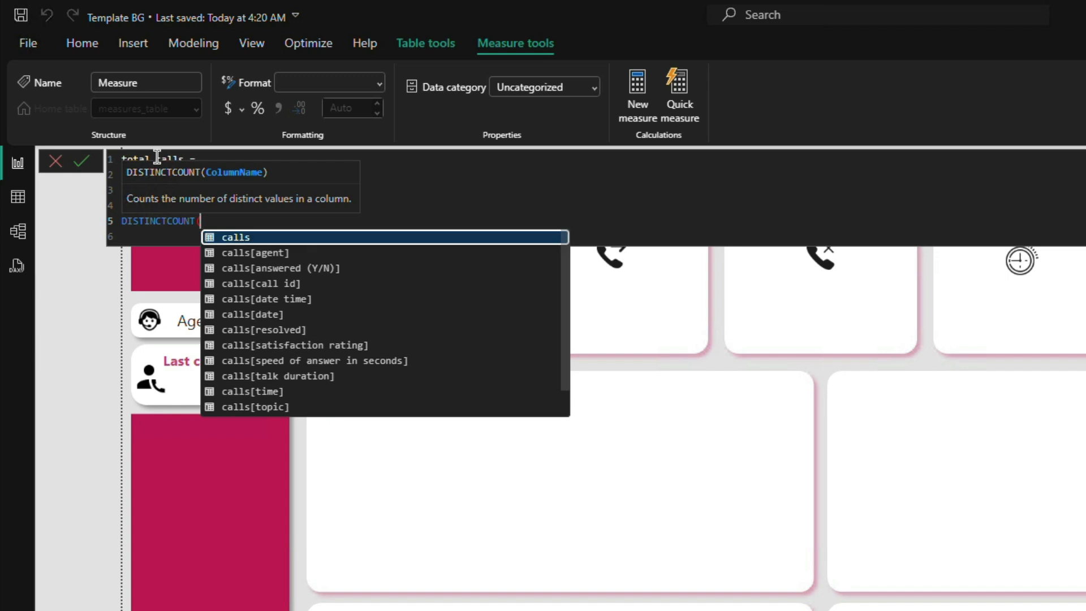
key(Down)
key(Down)
key(Down)
key(Down)
key(Up)
key(Up)
key(Up)
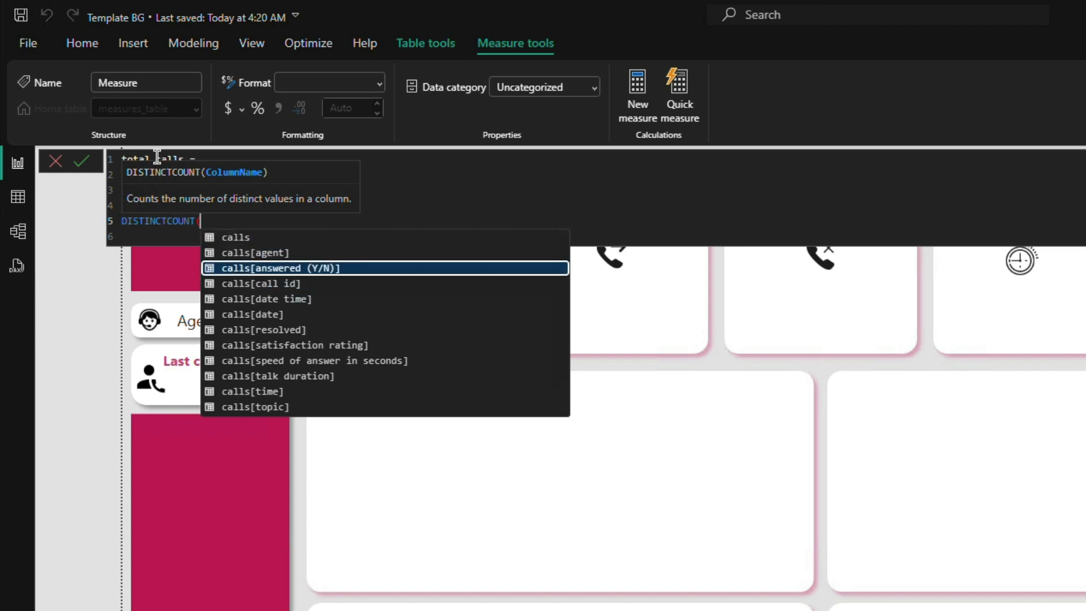
key(Up)
key(Down)
key(Down)
key(Down)
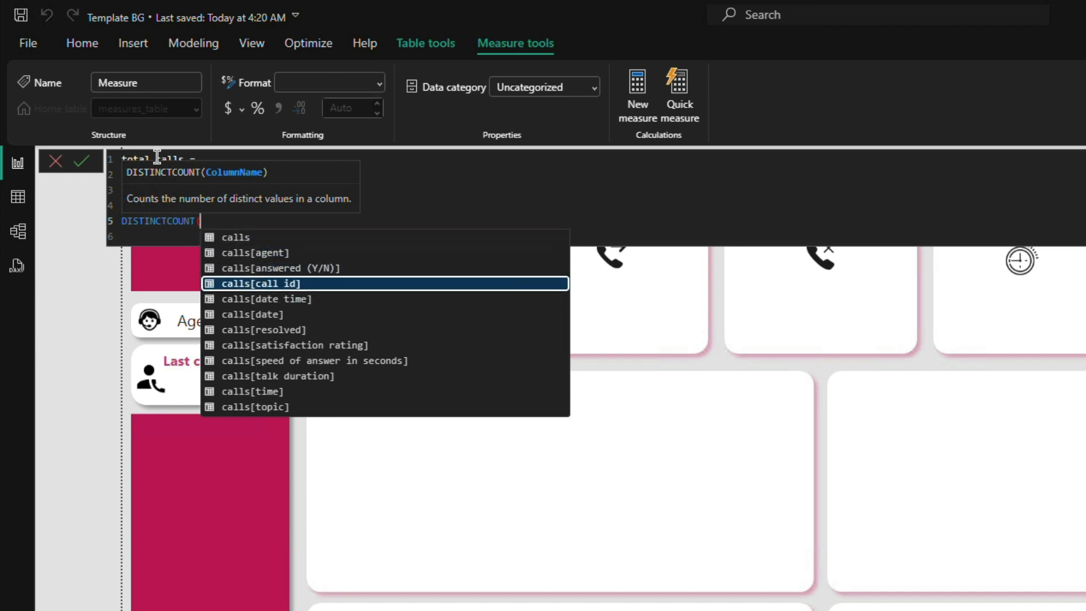
key(Tab)
text())
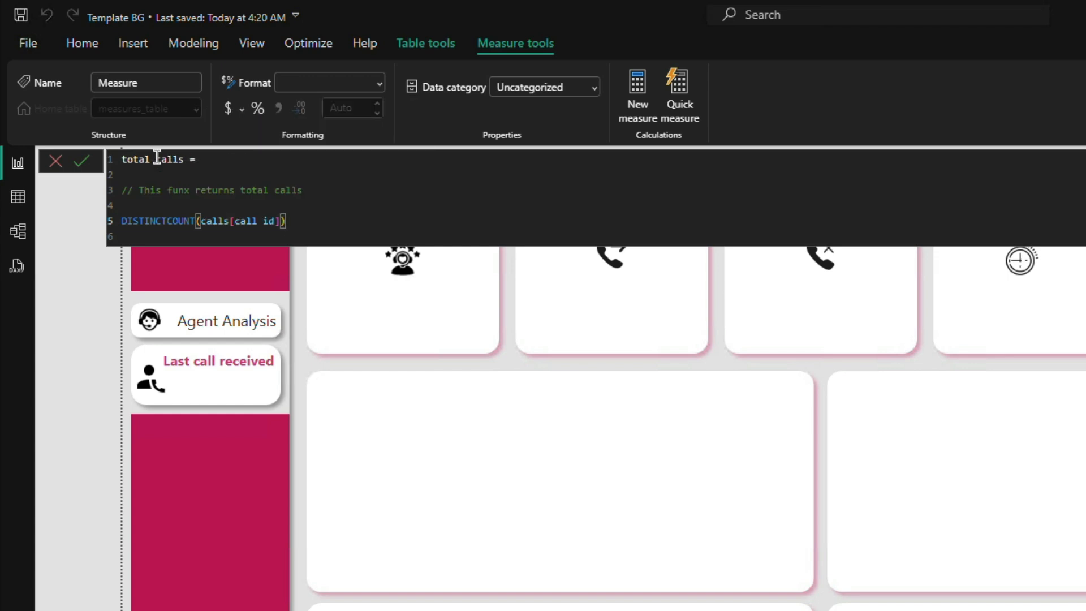
click(80, 162)
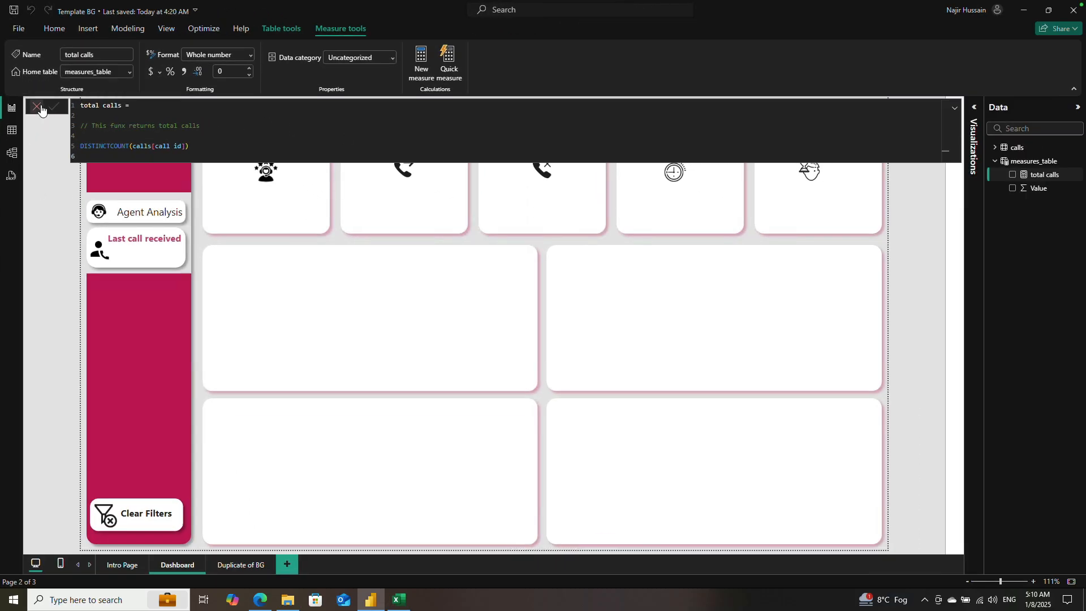
click(41, 109)
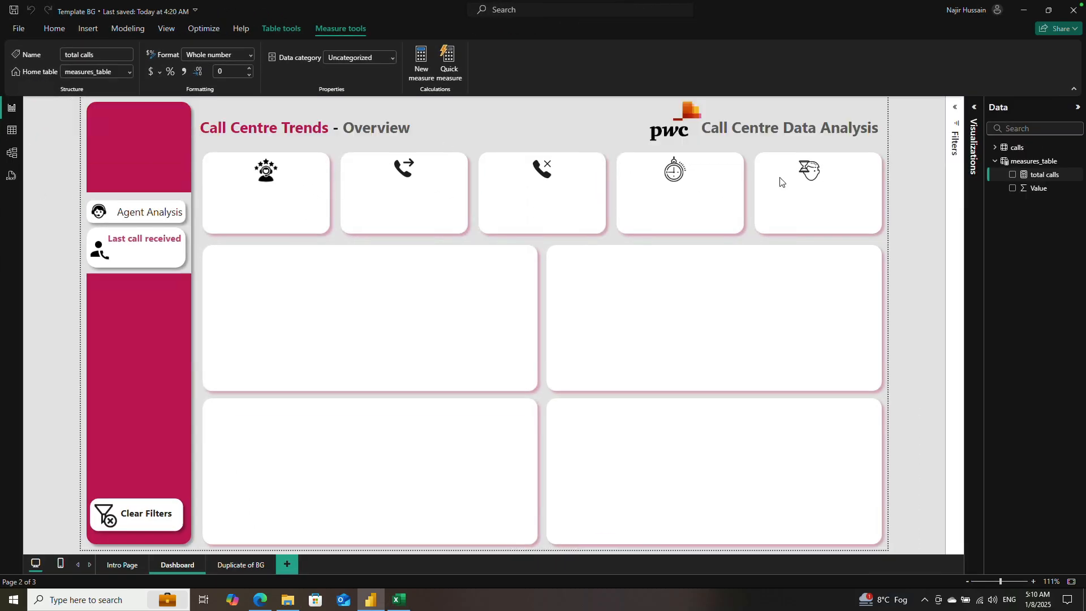
Step: Hide the Value column of measures_table in the model view and return to the report view
click(1066, 195)
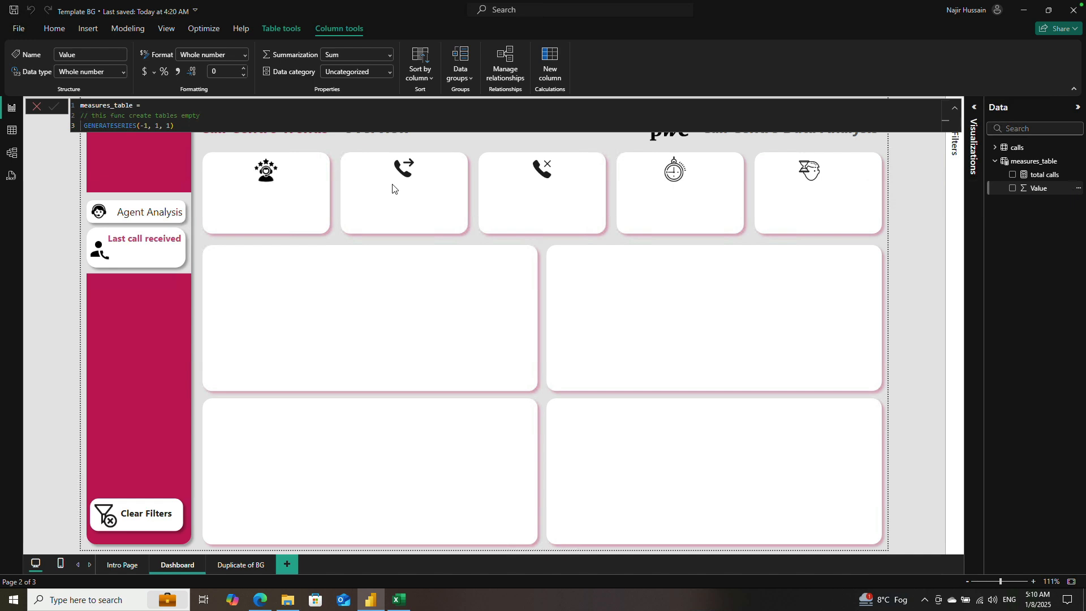
click(11, 152)
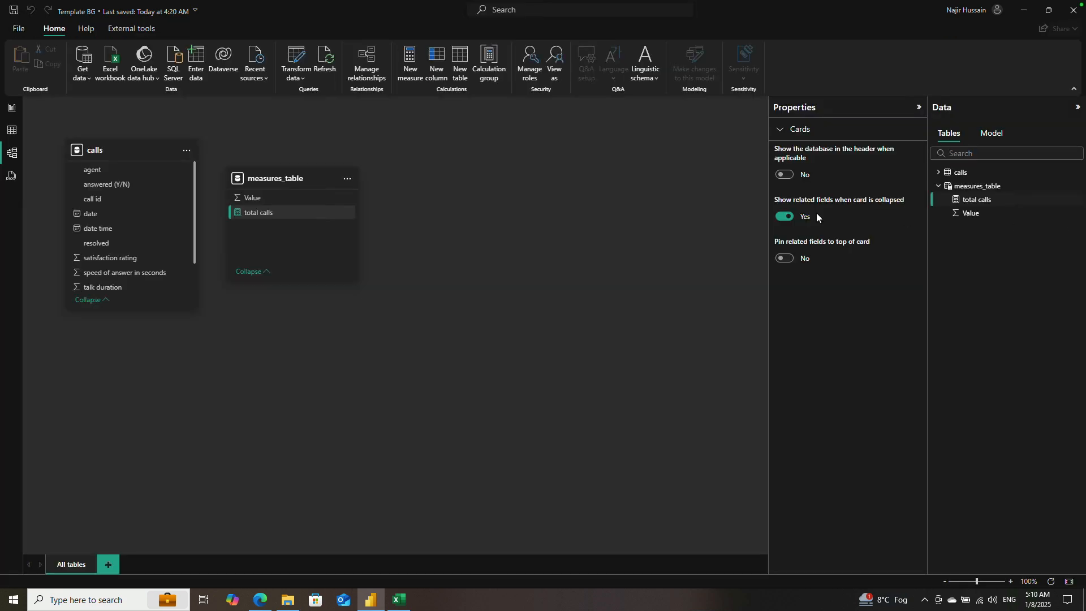
click(1068, 214)
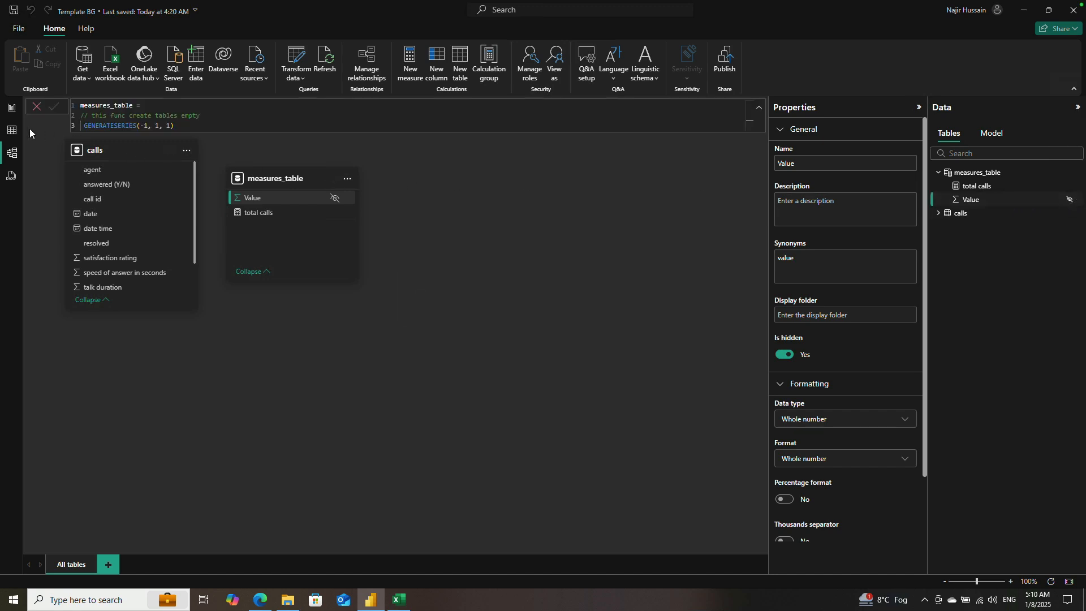
click(12, 130)
click(14, 110)
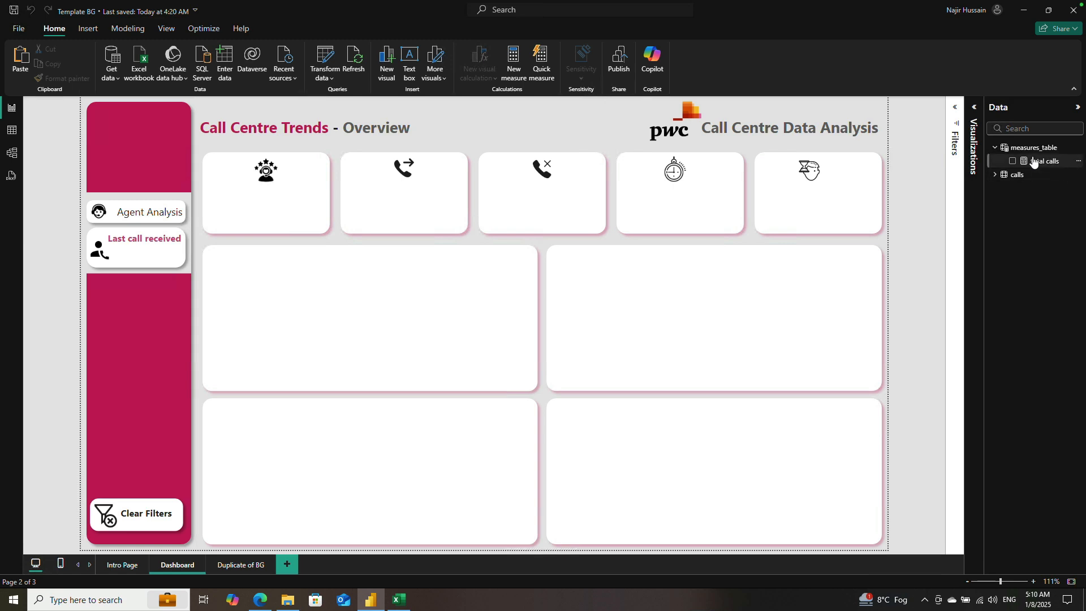
Step: Add a card visual to the Dashboard page and assign the total calls measure to it
click(974, 108)
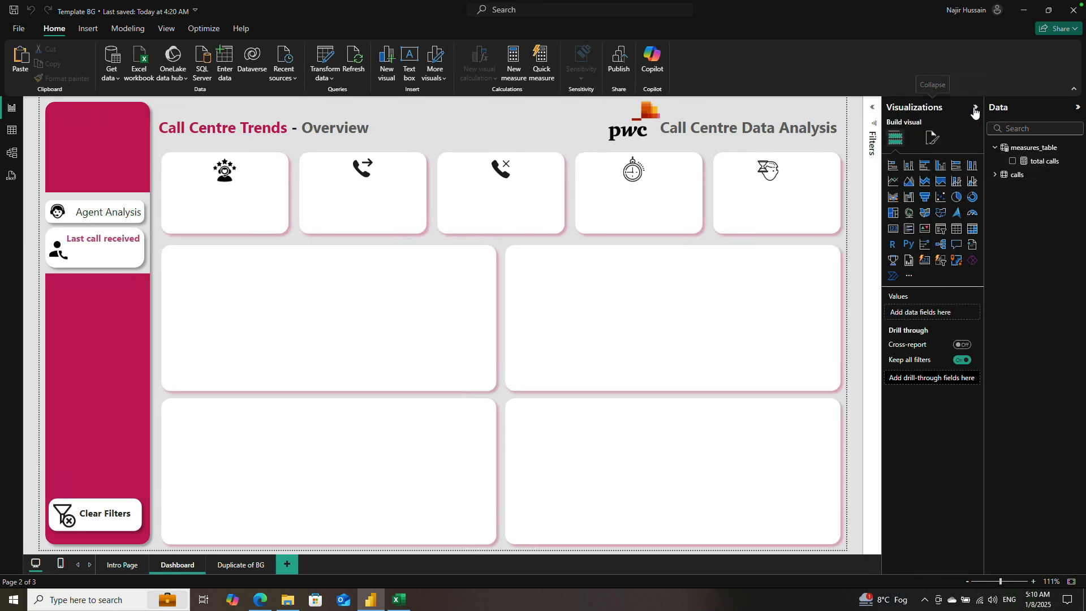
click(893, 229)
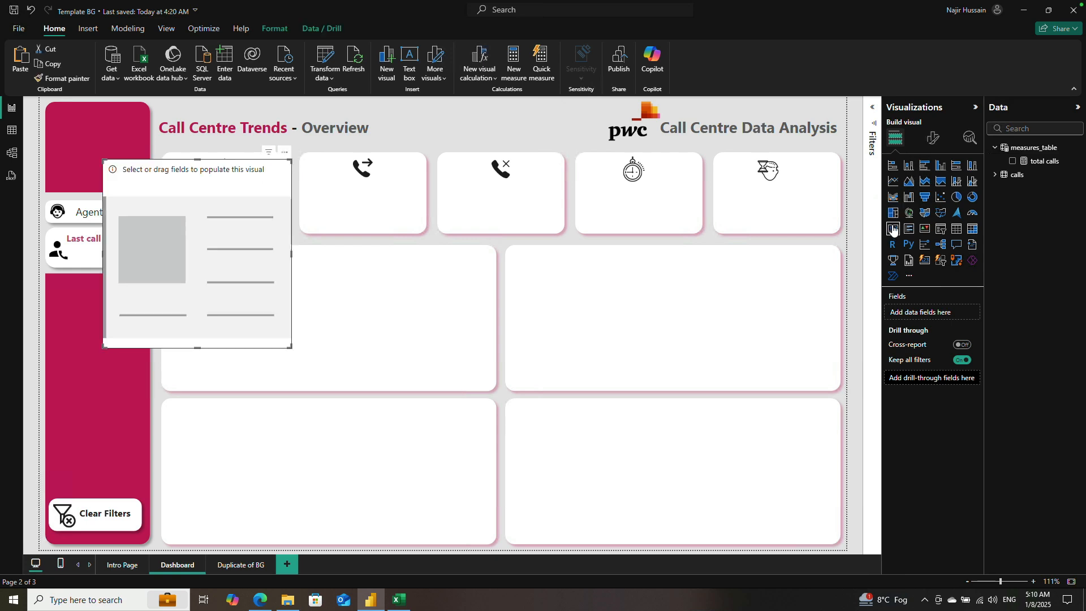
drag(284, 159, 344, 179)
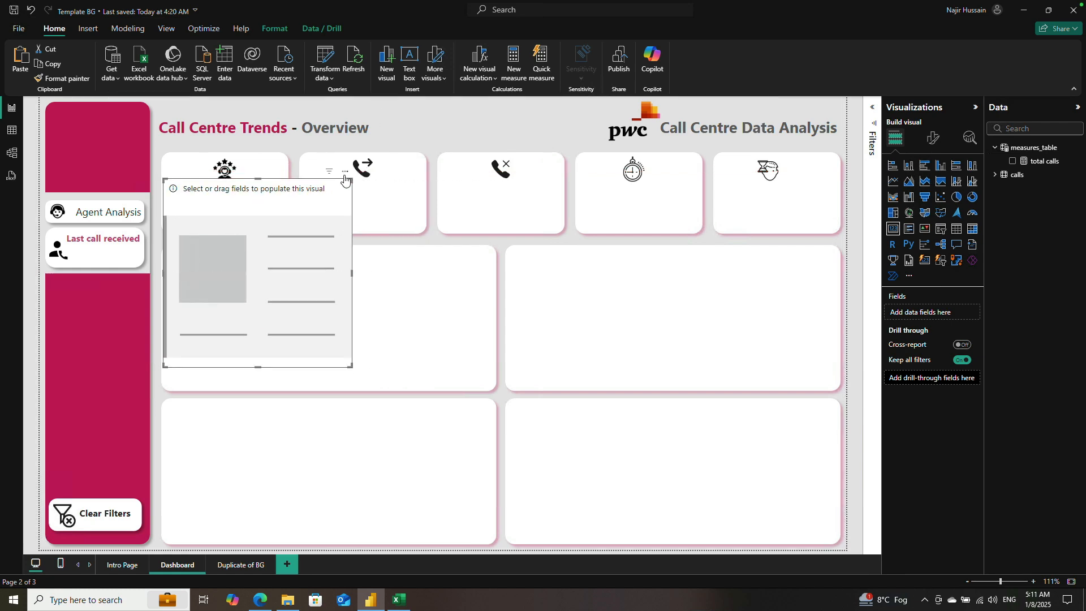
click(345, 171)
key(Escape)
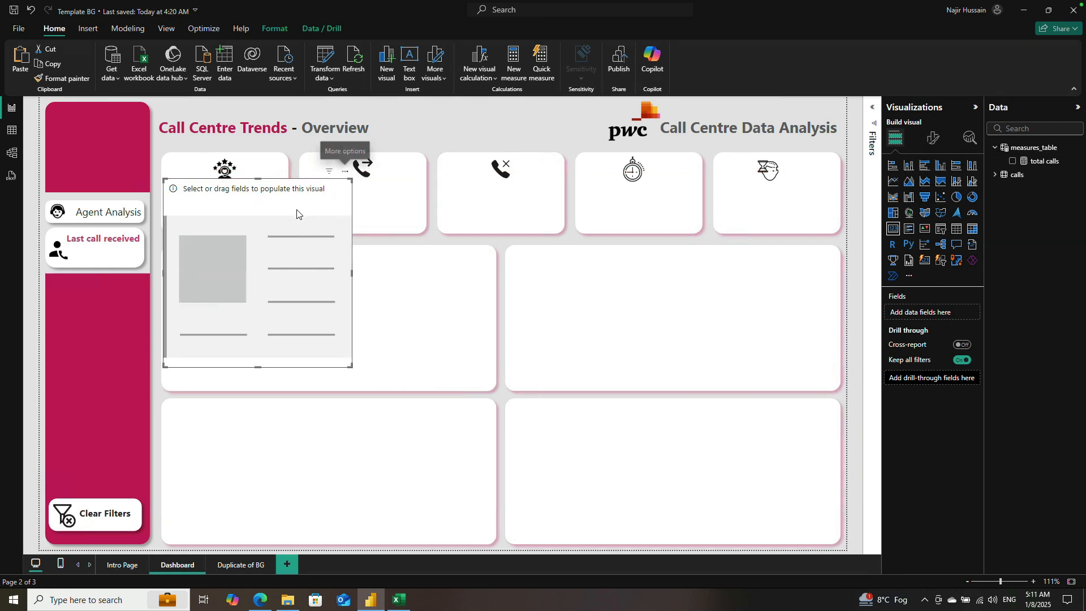
click(1012, 162)
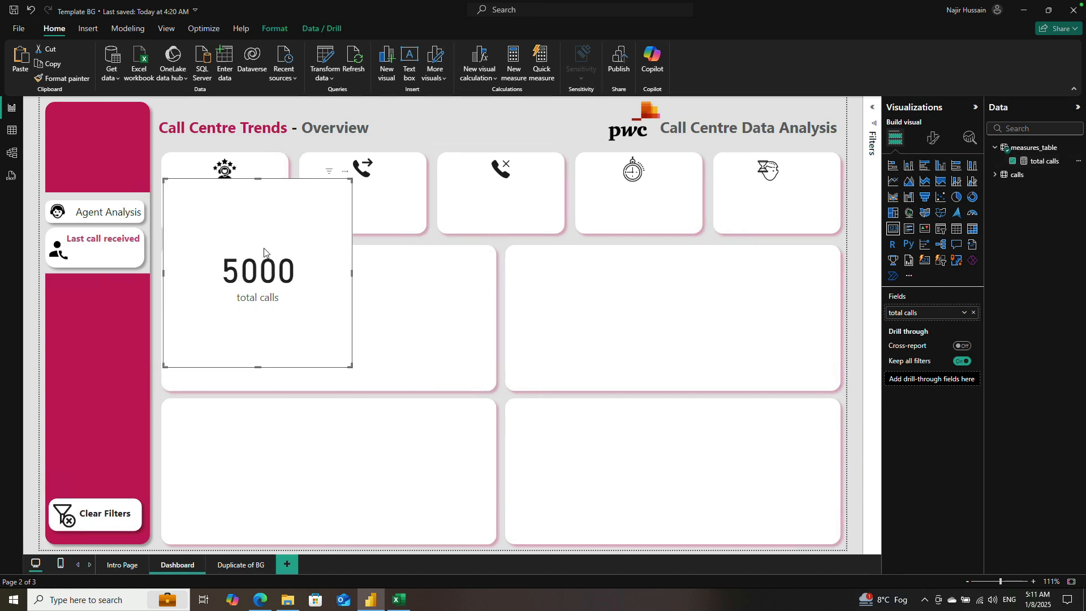
Step: Shrink the total calls card and fit it into the red sidebar area above the Agent Analysis button
drag(349, 366, 283, 231)
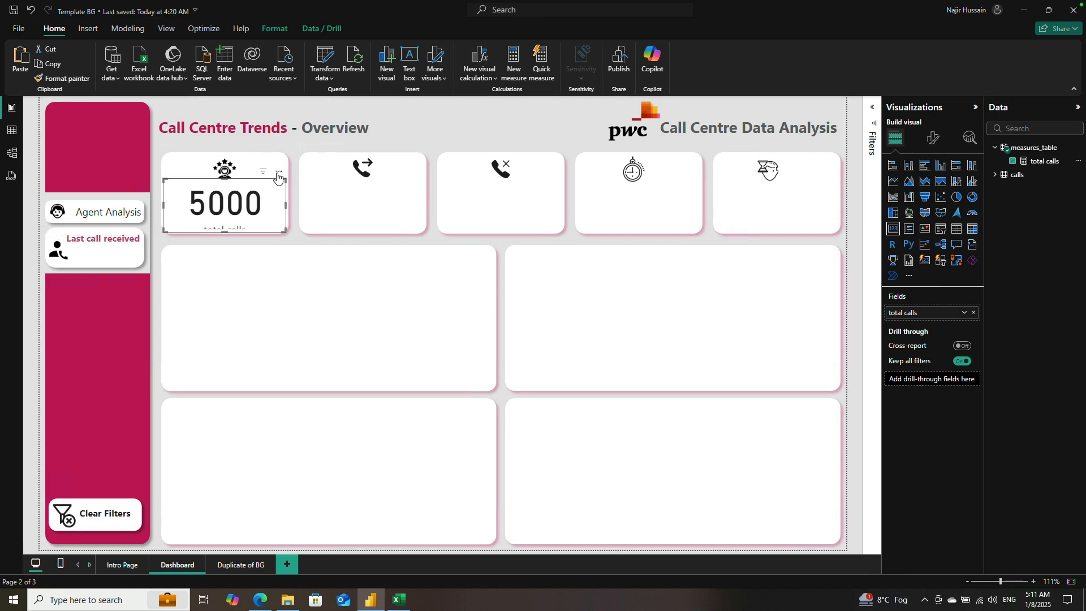
drag(277, 177, 160, 128)
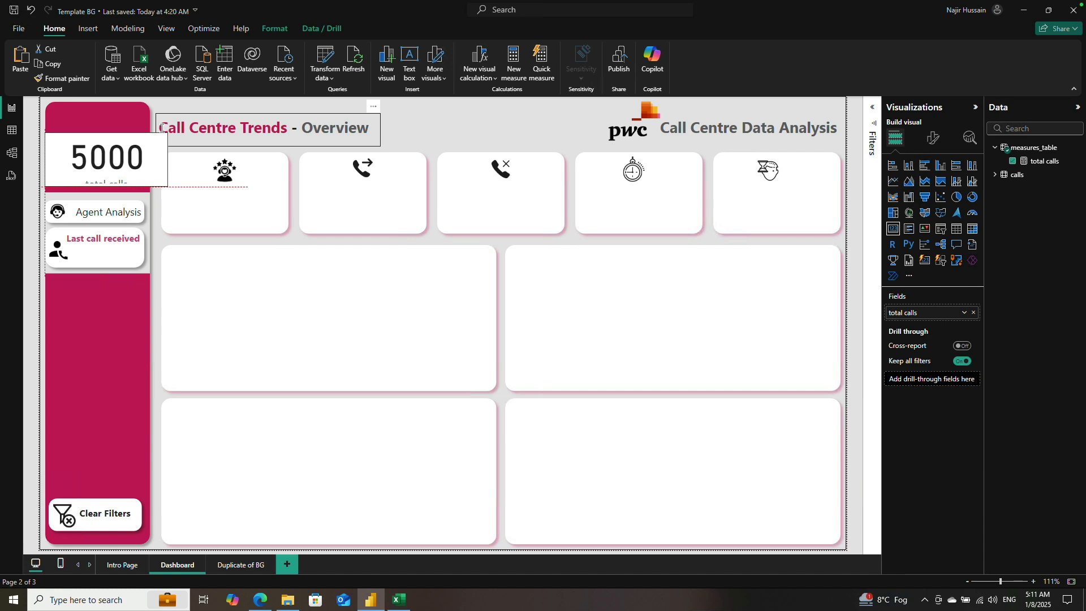
drag(161, 129, 162, 130)
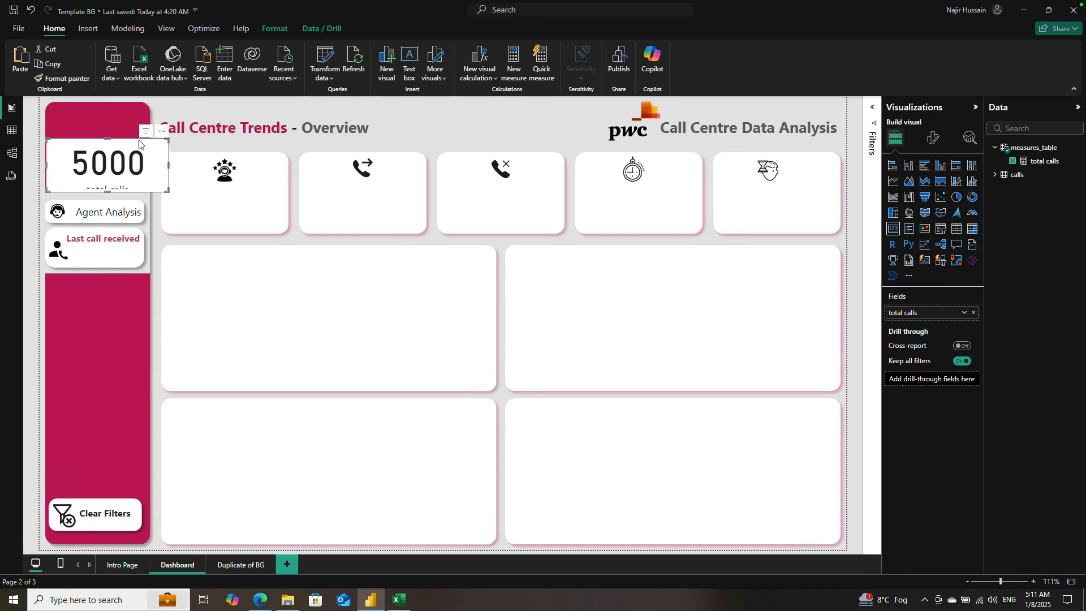
drag(170, 166, 137, 134)
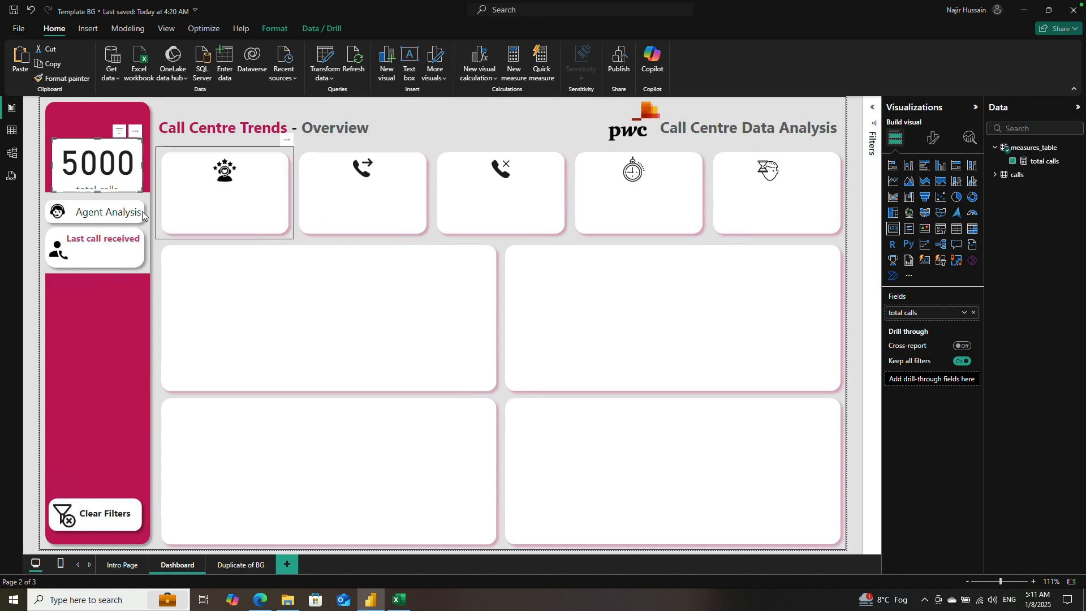
mouse_move(98, 193)
mouse_down()
mouse_move(105, 159)
mouse_move(101, 180)
mouse_up()
drag(98, 139, 97, 113)
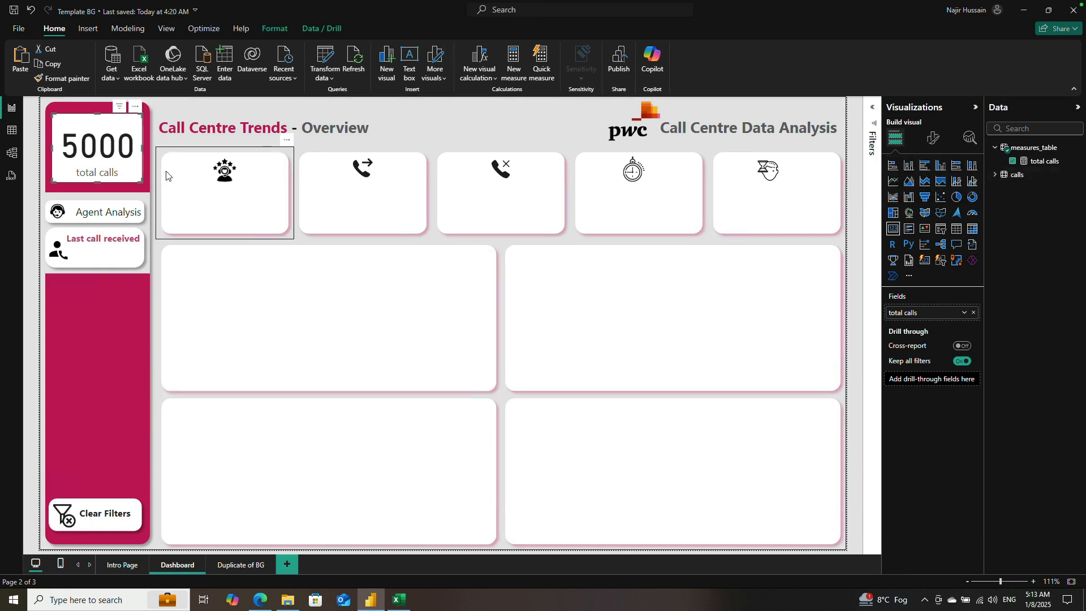
Step: Switch to the 01 Call-Center-Dataset workbook in Excel and examine the Y and N entries in the resolved column
click(400, 601)
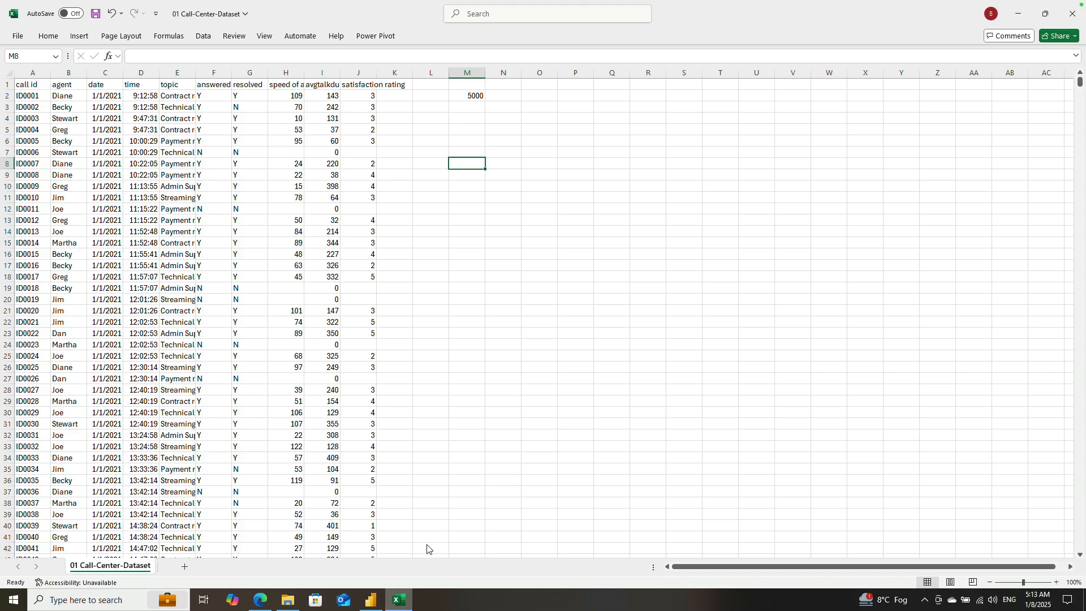
click(247, 95)
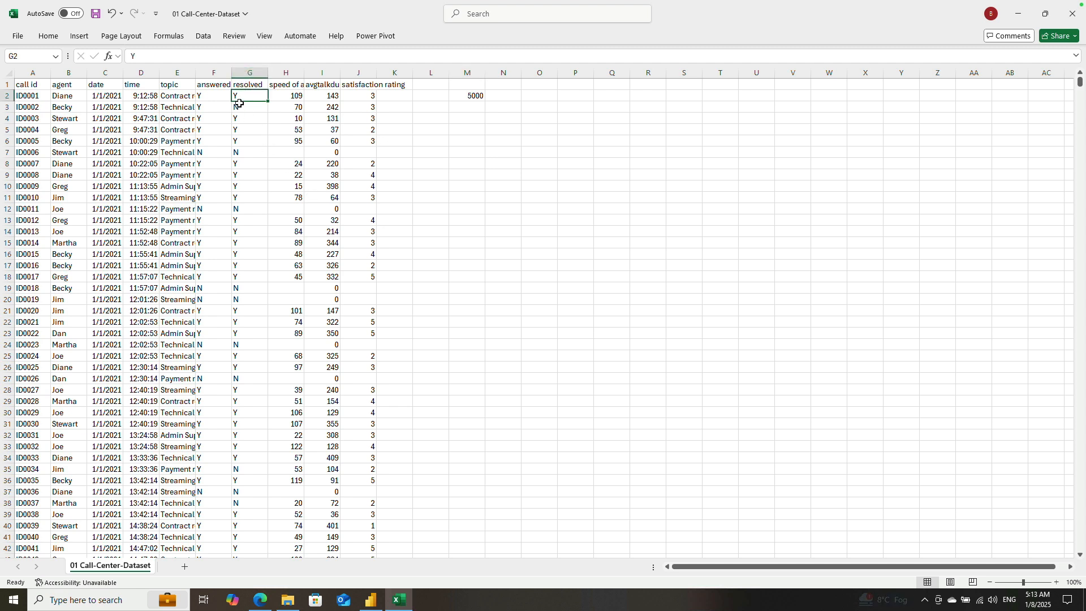
key(Down)
key(Down)
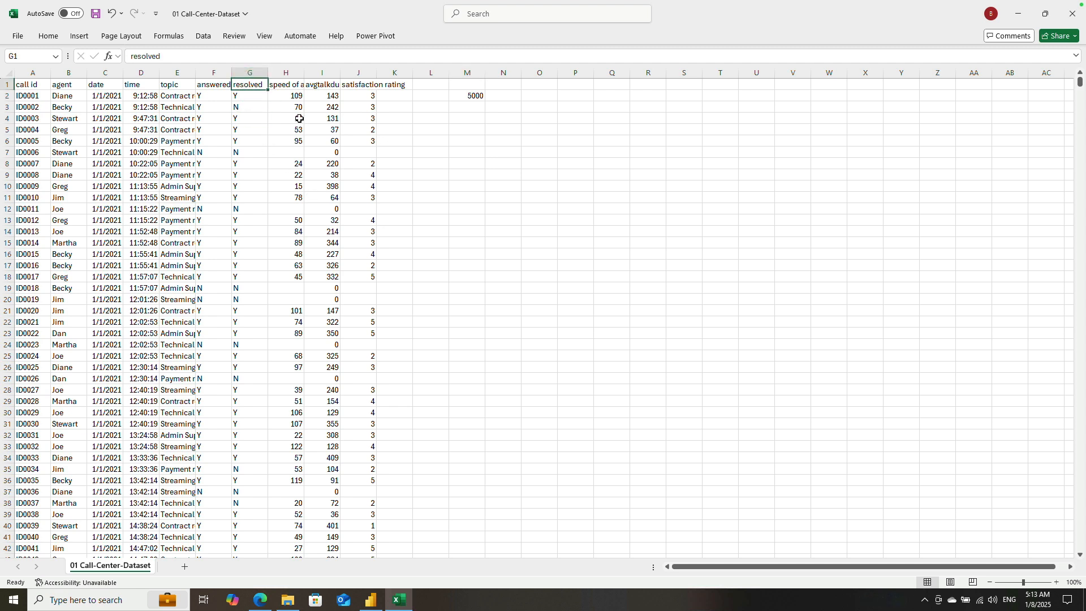
key(Down)
key(Down)
key(Up)
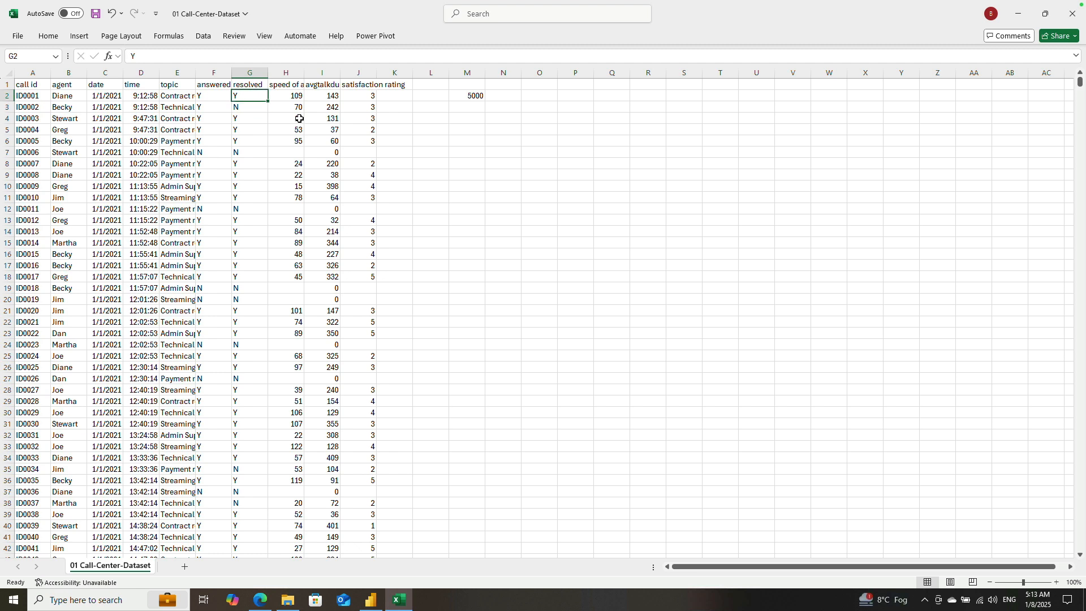
key(Down)
key(Up)
key(Down)
key(Up)
key(Down)
key(Up)
key(Down)
key(Up)
key(Down)
key(Up)
key(Down)
key(Up)
Step: Enter 4000/5000 in cell M4 of the call centre worksheet
key(Down)
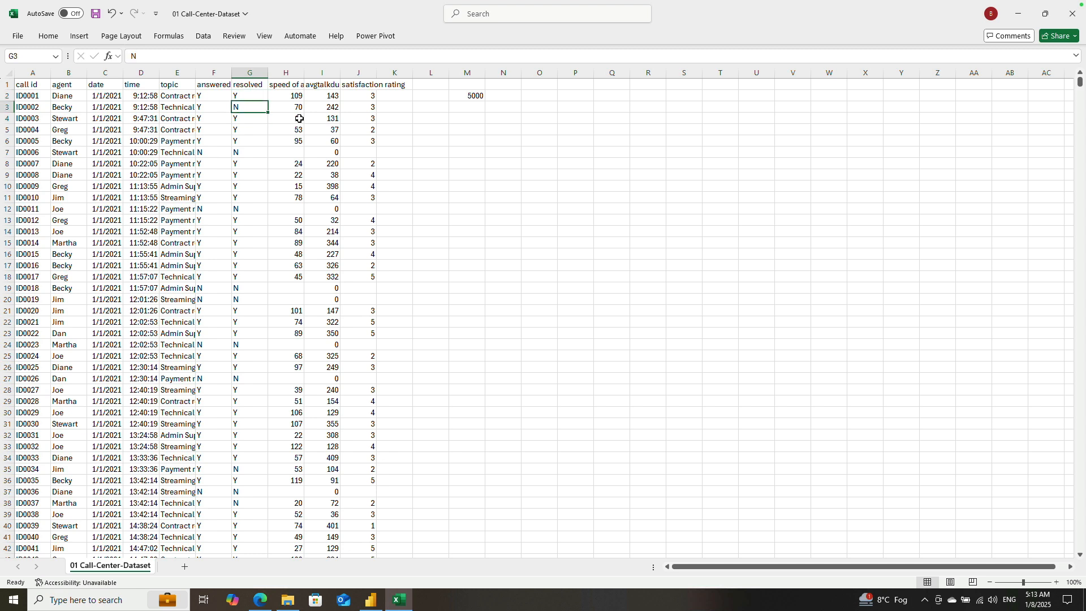
key(Down)
key(Right)
key(Right)
key(Right)
key(Right)
key(Right)
key(Right)
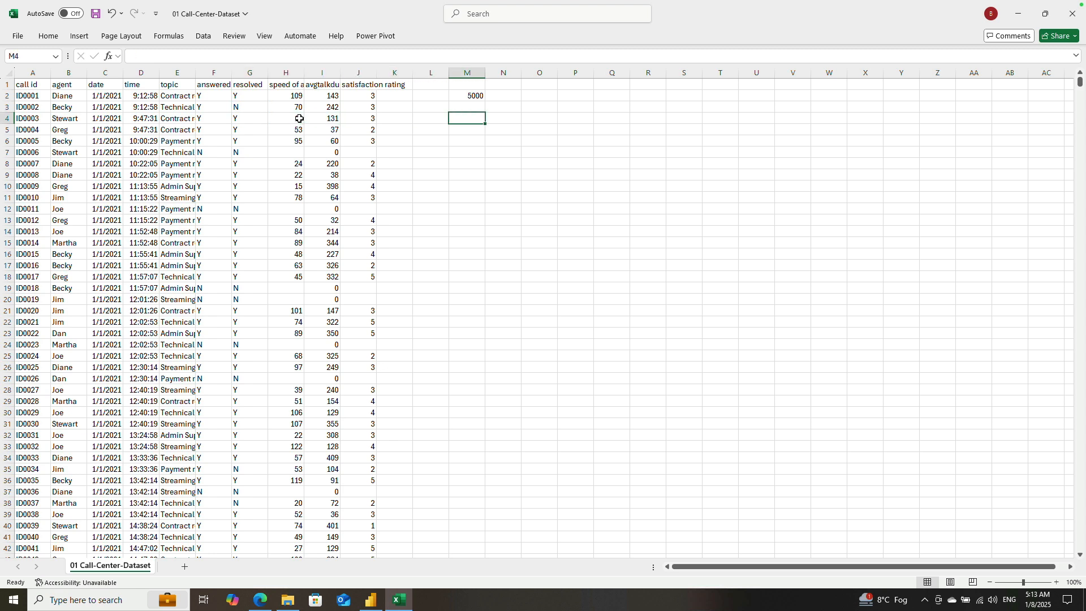
text(4000/)
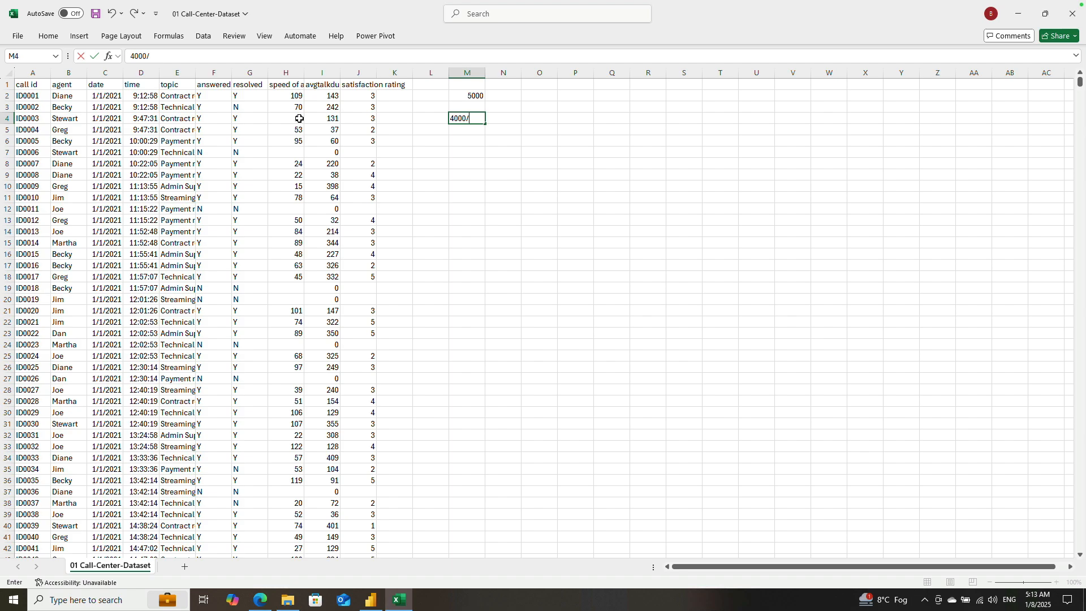
text(5000)
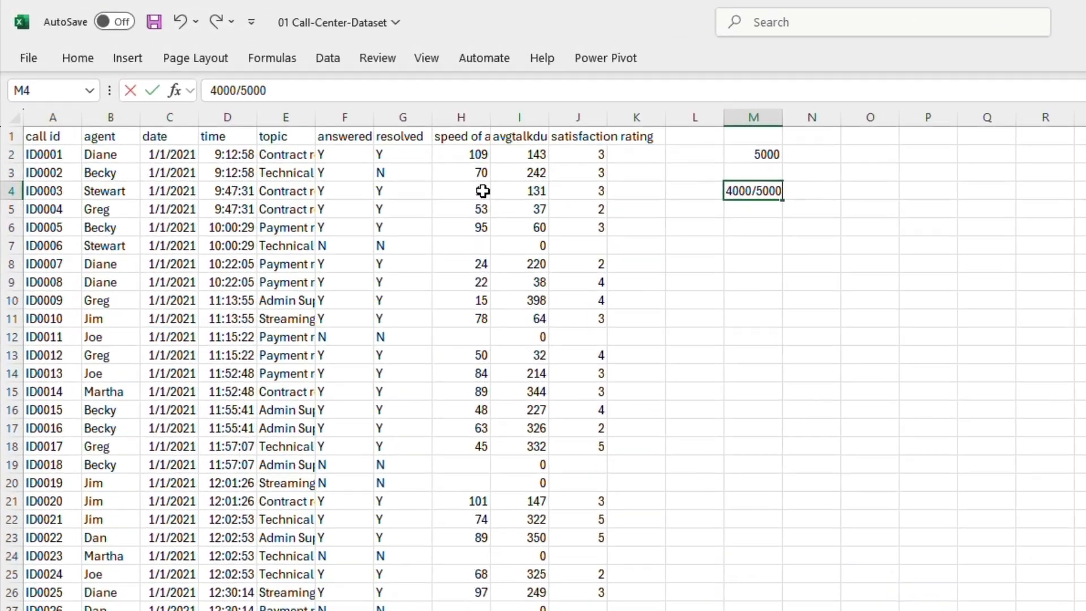
key(Return)
key(Up)
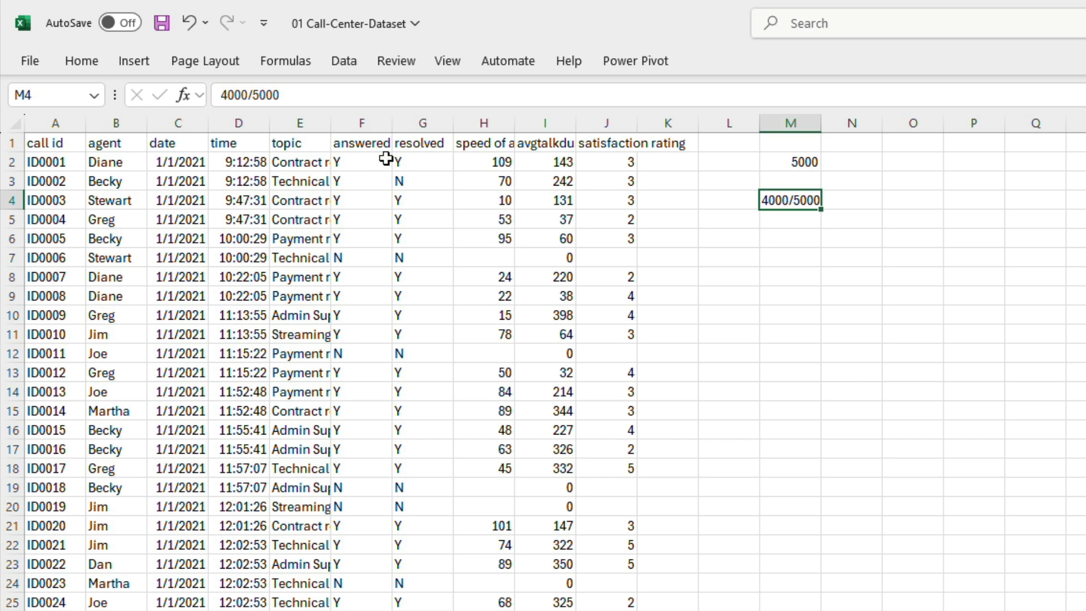
Step: Turn the entry in cell M4 into the formula =4000/5000
click(221, 95)
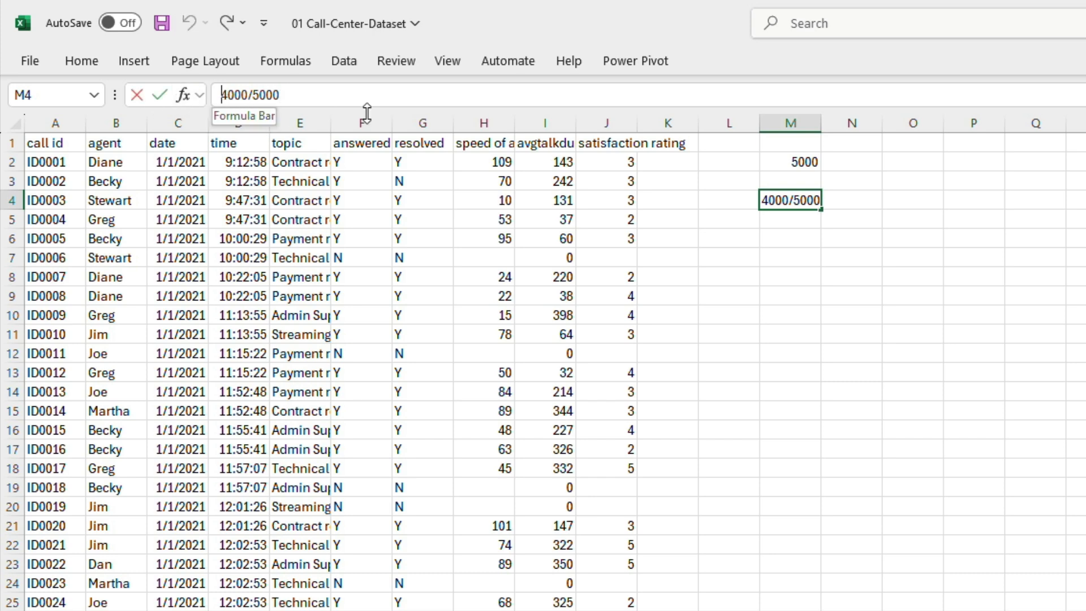
text(=)
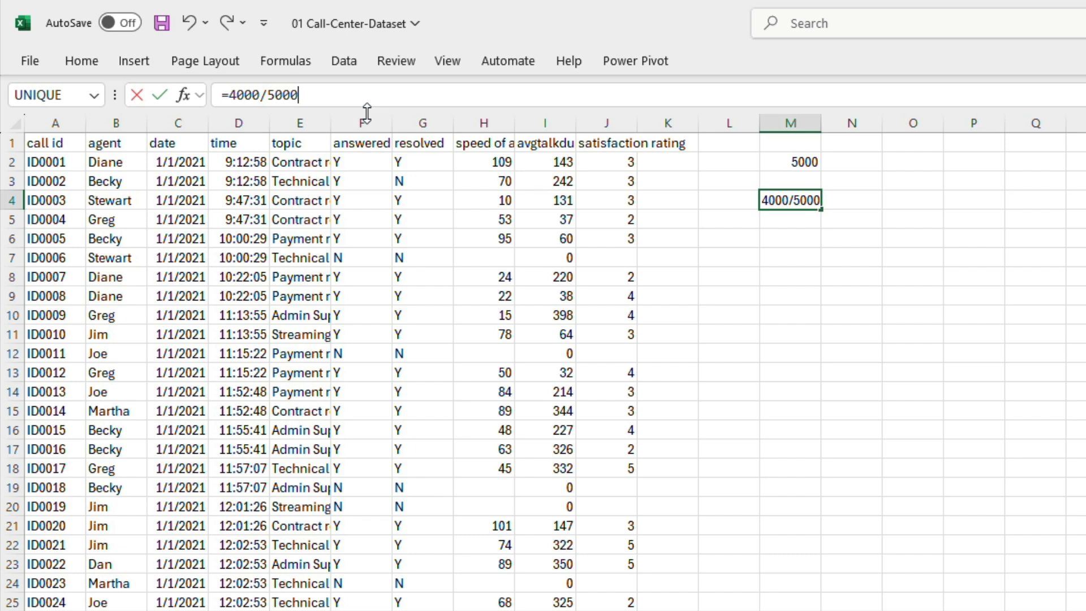
key(Return)
key(Up)
key(Down)
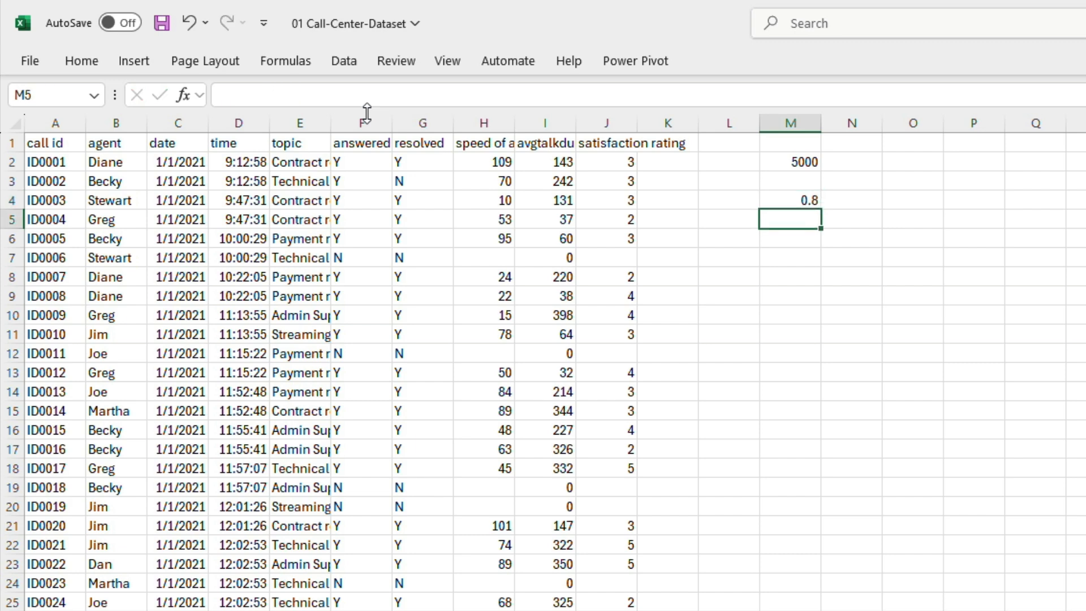
key(Up)
key(Down)
key(Up)
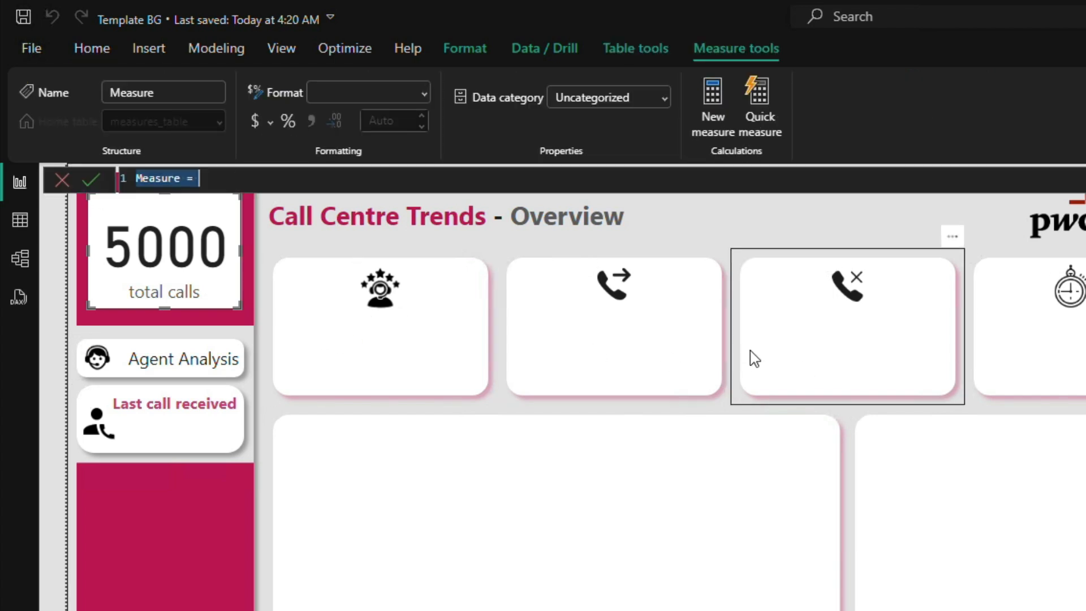
Step: Switch to Power BI Desktop and name the new measure call resolved %, adding two new lines below its equals sign
double_click(161, 179)
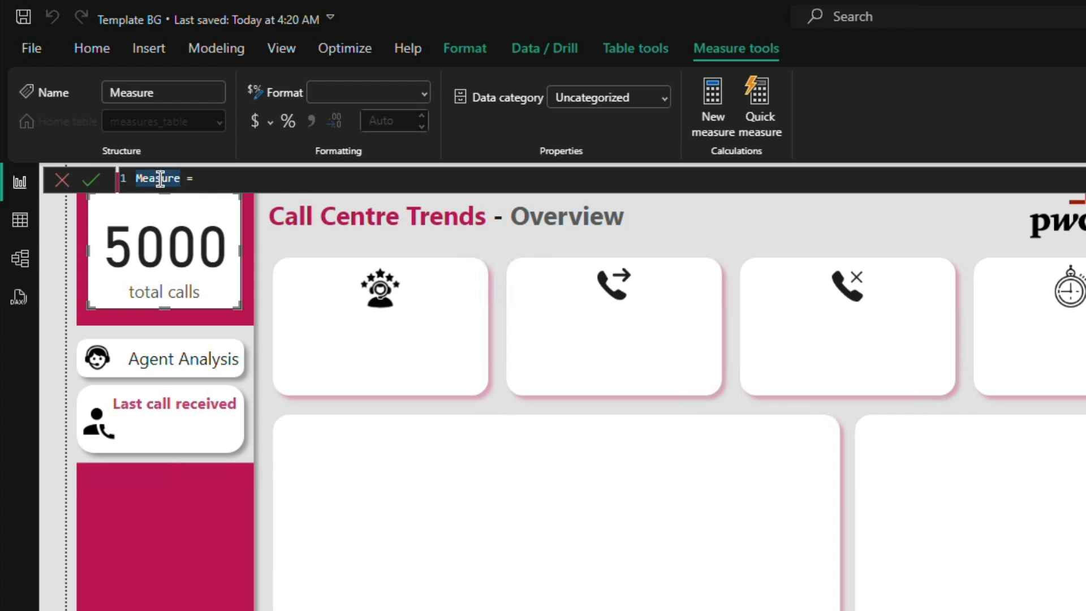
text(call resolved %)
key(Right)
key(shift+Return)
key(shift+Return)
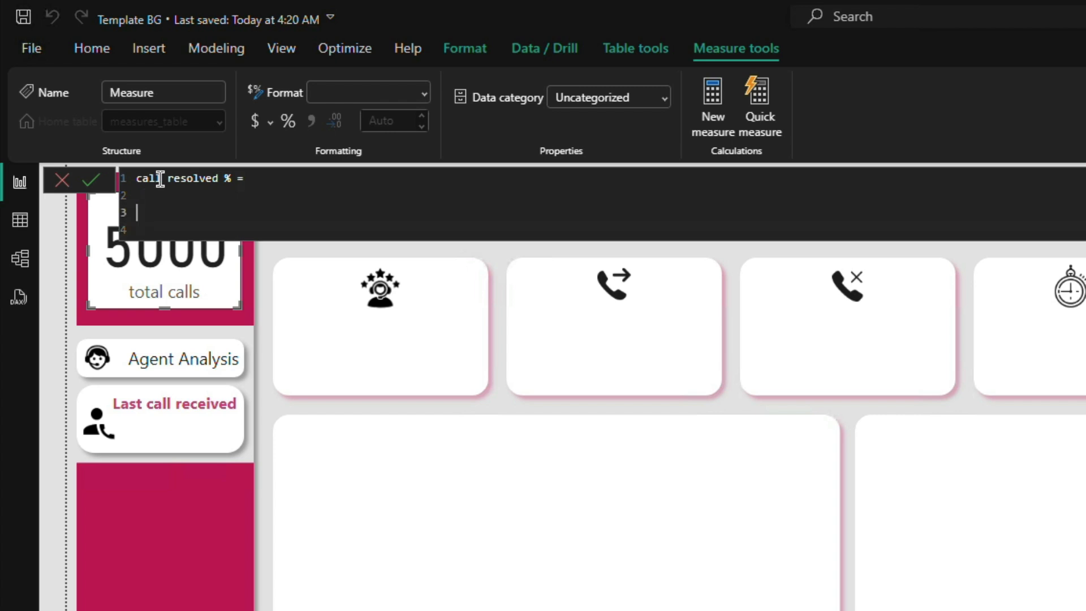
Step: Add a comment line reading "// total call resolved" below the name of the new measure
key(Up)
text(// this)
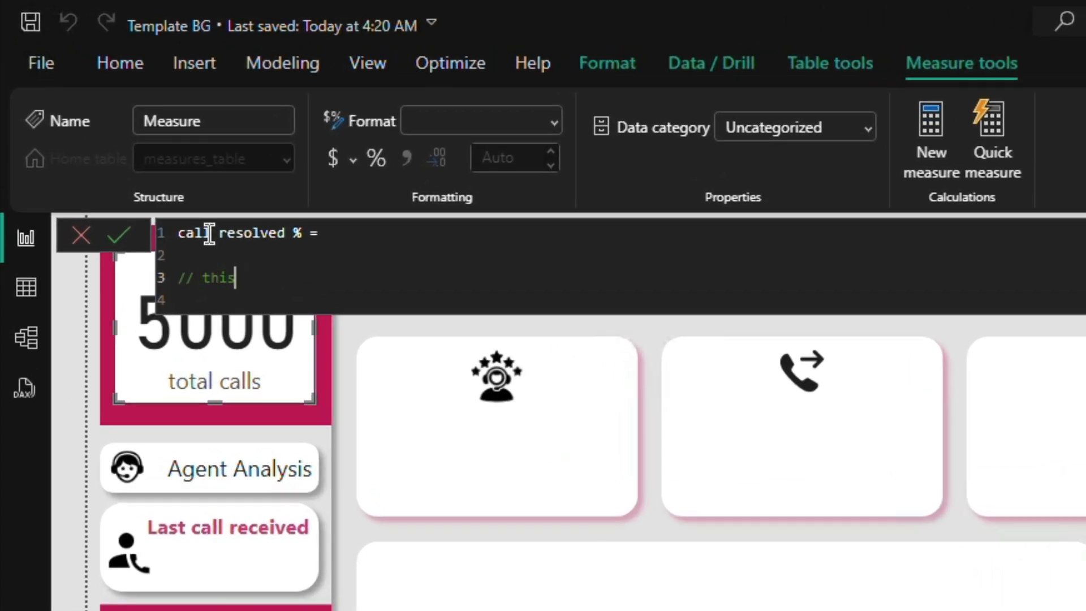
key(BackSpace)
key(BackSpace)
key(BackSpace)
key(BackSpace)
text(tot)
key(BackSpace)
key(BackSpace)
text(otal call resolved)
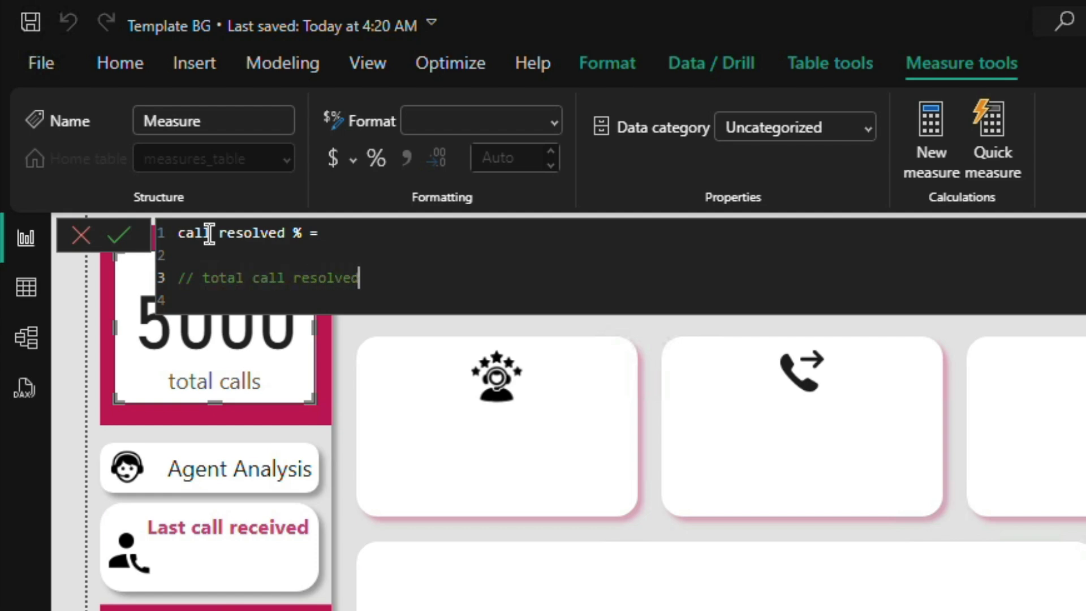
Step: Reword the comment in the measure formula to "// total resolved calls"
key(Left)
key(Left)
key(Left)
key(Left)
key(Left)
key(Left)
key(Left)
key(Left)
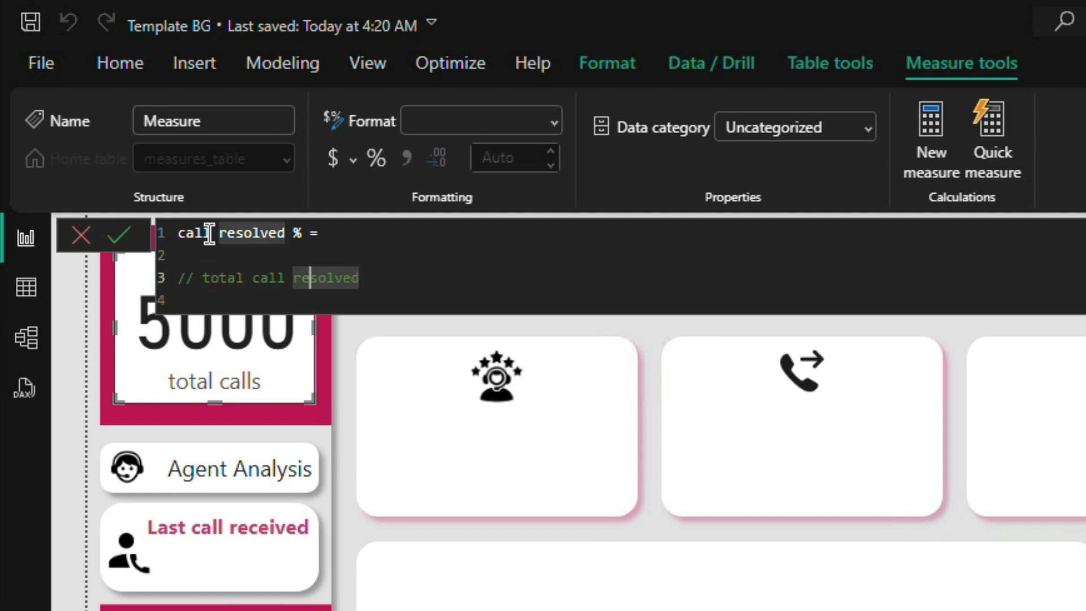
key(BackSpace)
Step: Extend the comment with "// total calls answered * 100"
key(BackSpace)
key(BackSpace)
key(BackSpace)
key(BackSpace)
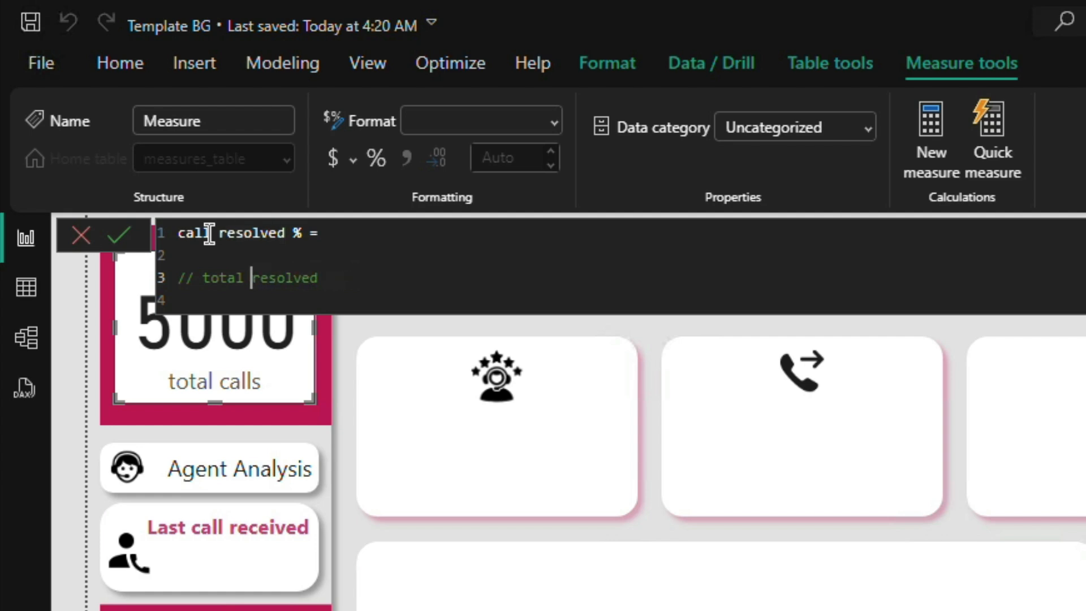
key(Right)
key(Right)
key(Right)
key(Right)
key(Right)
key(Right)
key(Right)
key(Right)
text(calls // total calls)
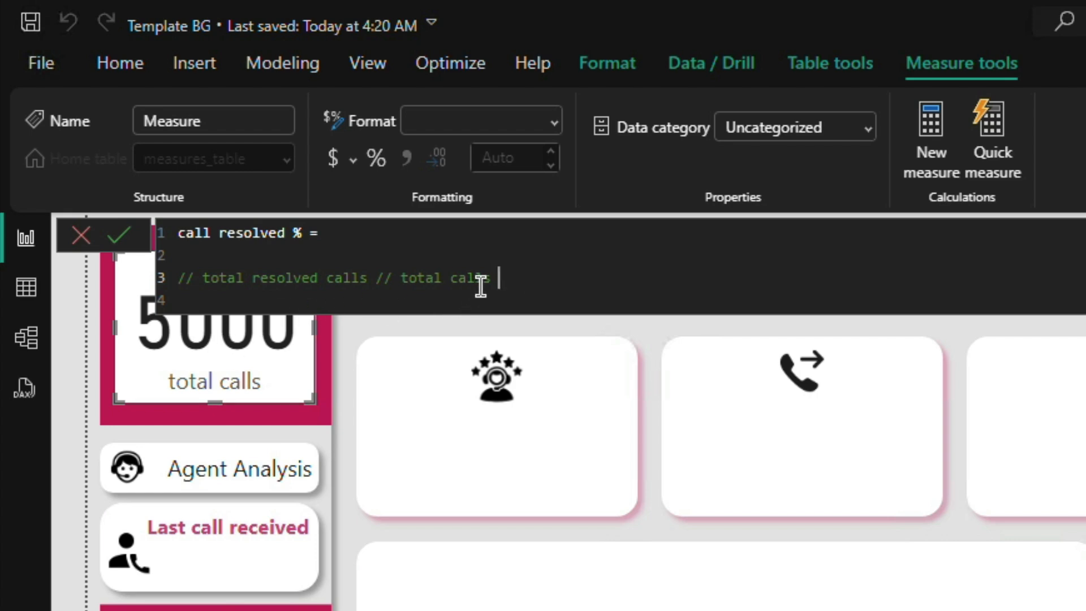
text(answered)
text(8 100)
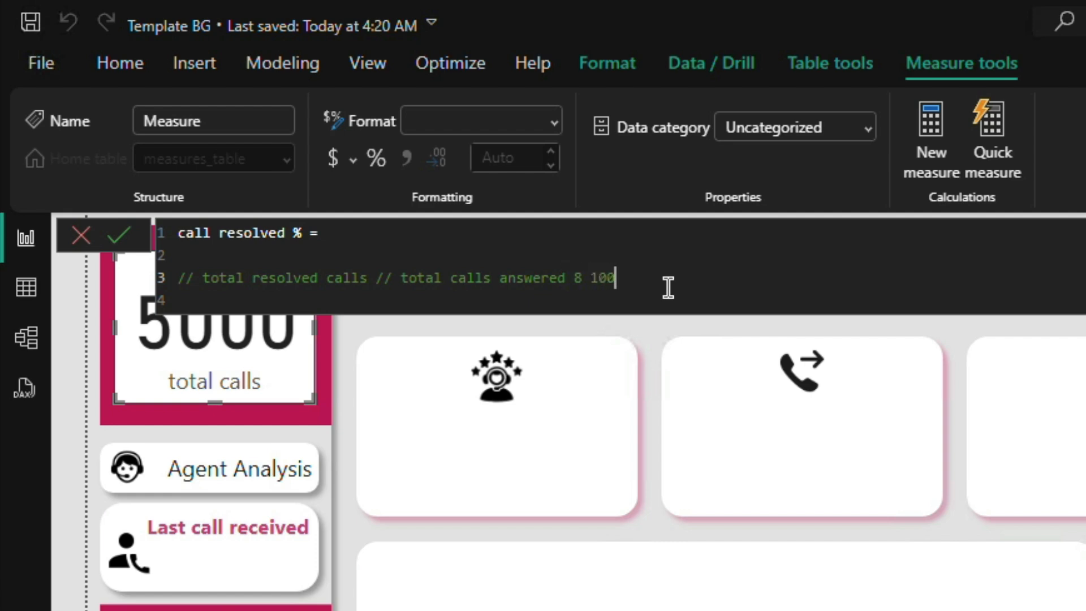
key(BackSpace)
key(BackSpace)
key(BackSpace)
key(BackSpace)
key(BackSpace)
text(* 100)
Step: Leave a blank line and an empty formula line below the comment, discarding the extra comment marker
key(shift+Return)
text(//)
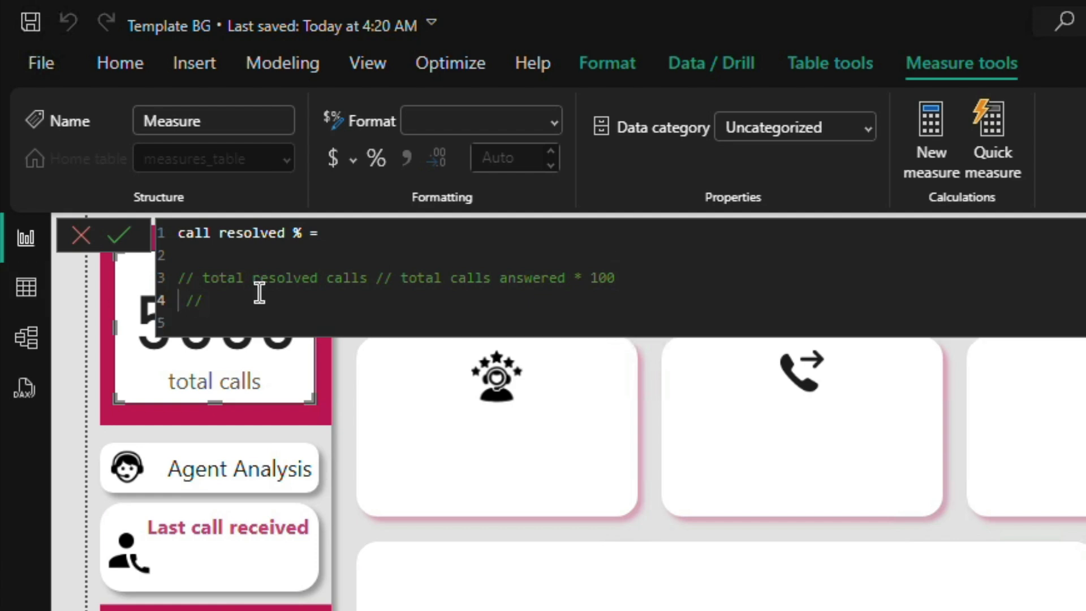
text( D)
key(BackSpace)
key(BackSpace)
key(BackSpace)
key(Return)
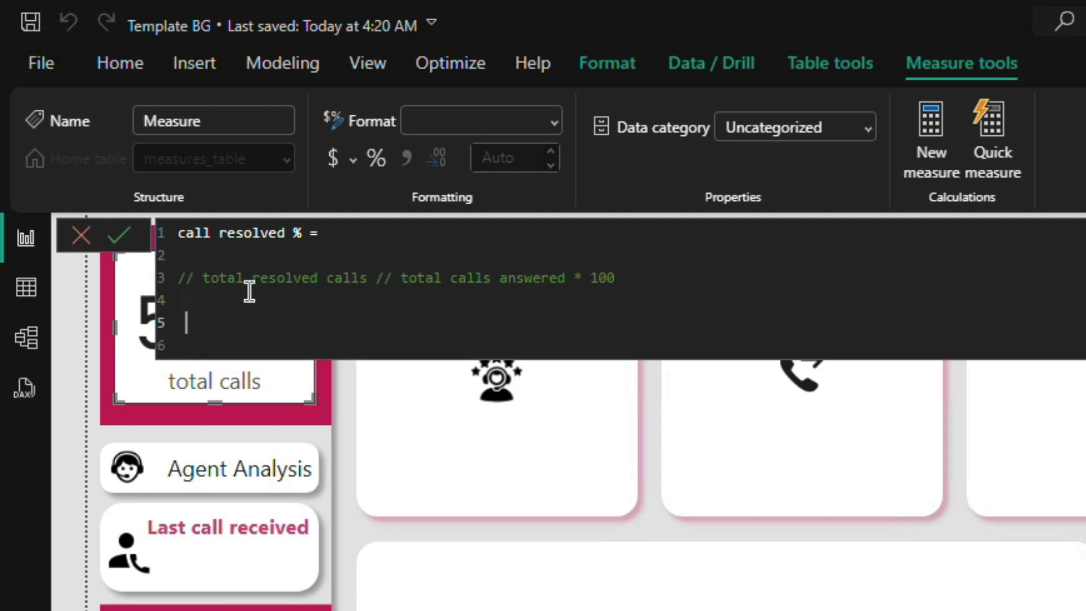
key(BackSpace)
key(Up)
key(Down)
text(DEVC)
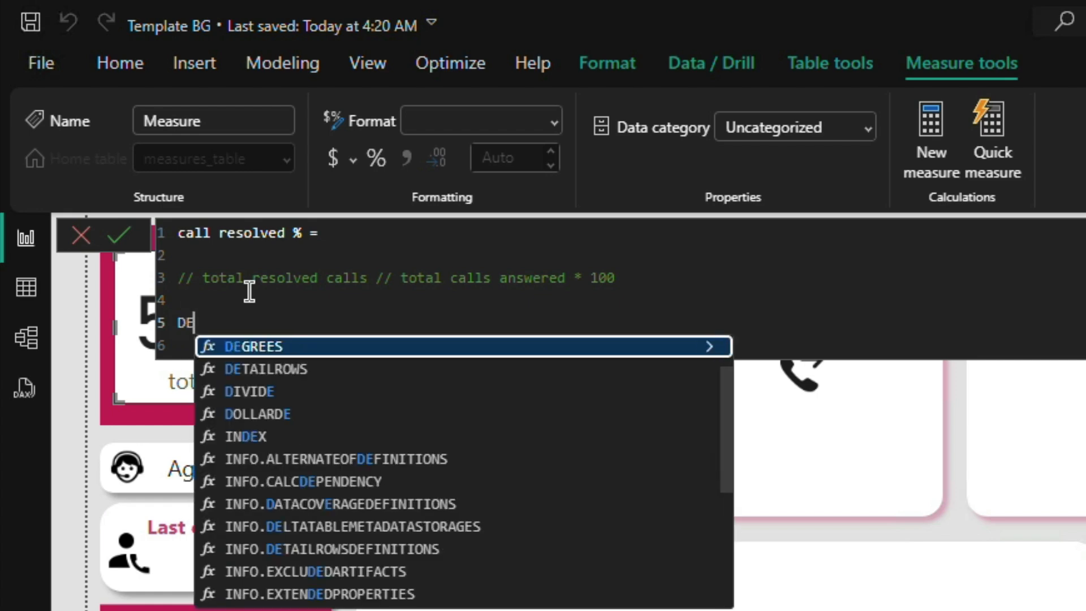
key(BackSpace)
key(BackSpace)
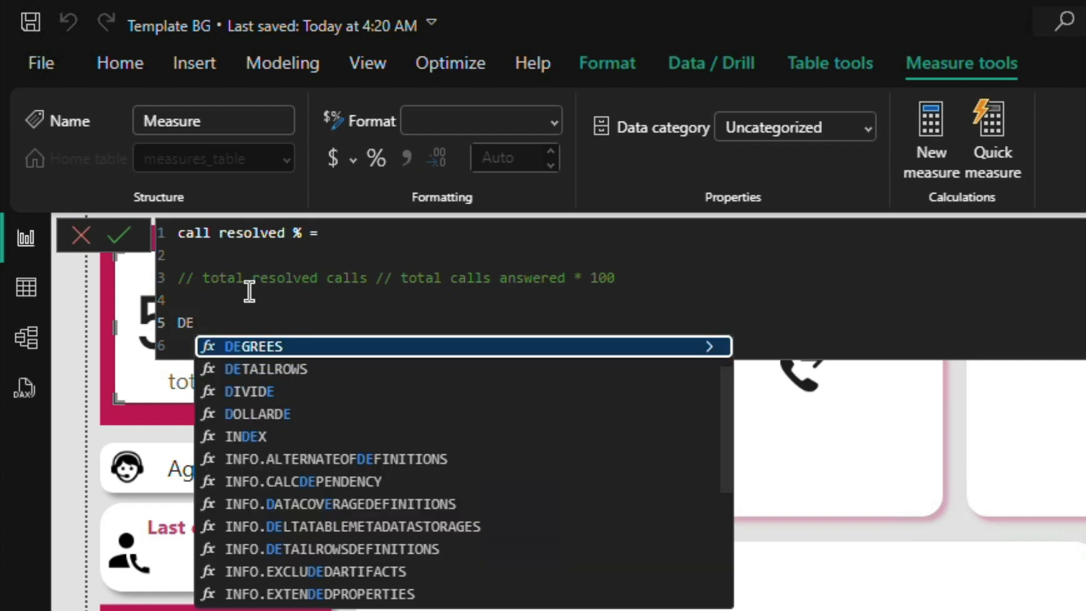
key(BackSpace)
key(BackSpace)
Step: Declare a DAX variable with VAR TotalResolvedCalls = on the line below the comment
text(VAR)
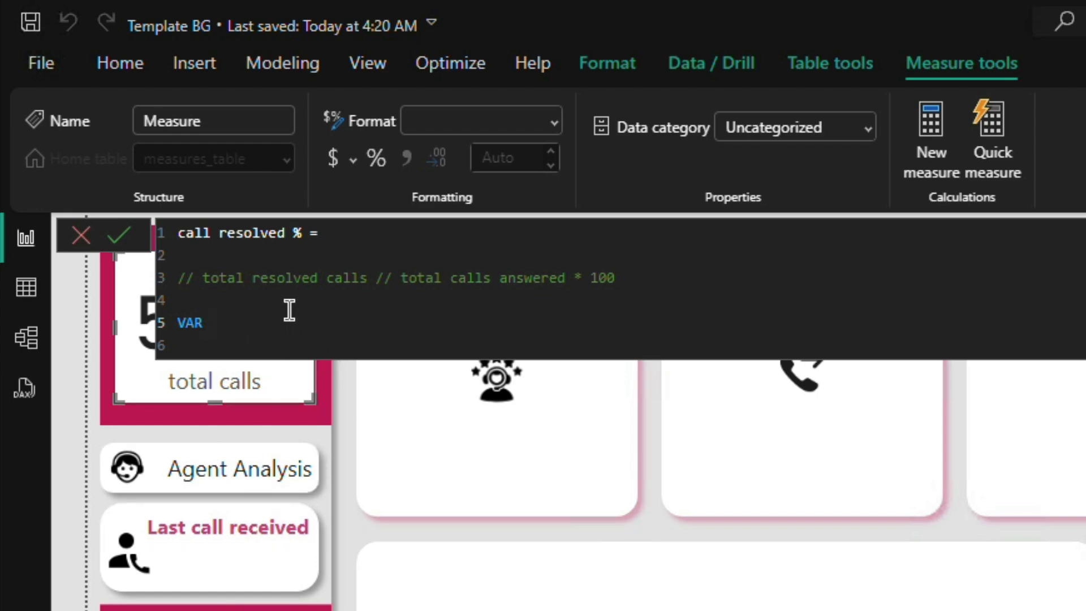
key(BackSpace)
text(TotalResolve)
text(dC)
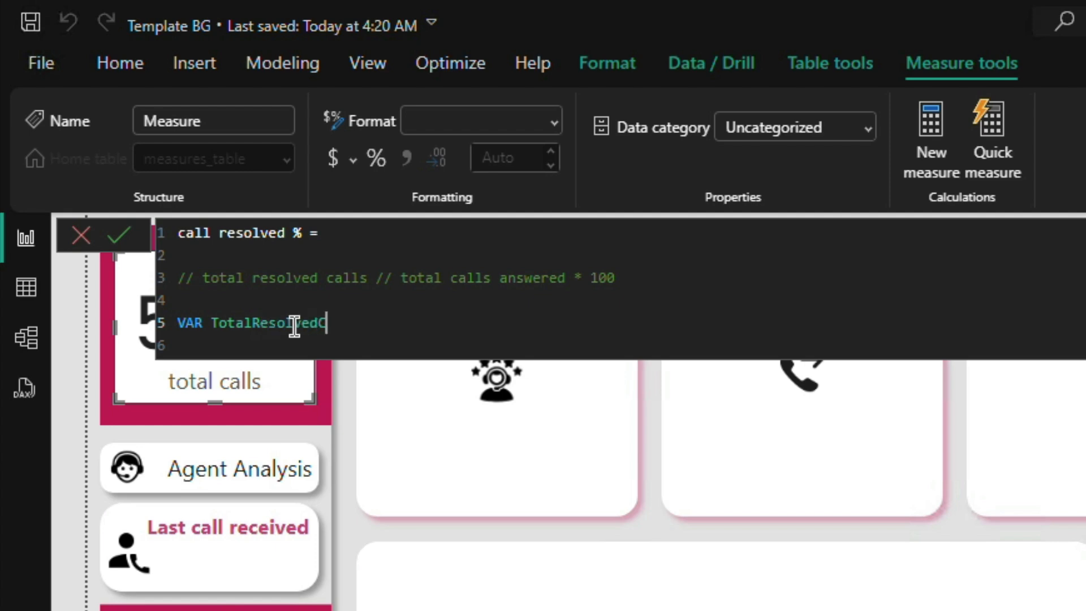
text(alls =)
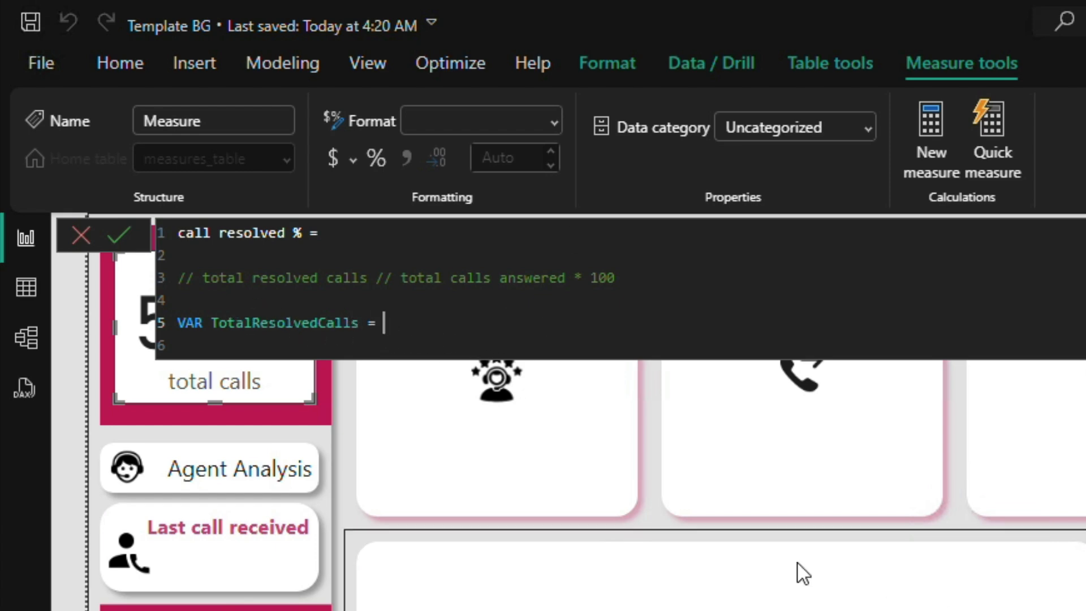
key(shift+Return)
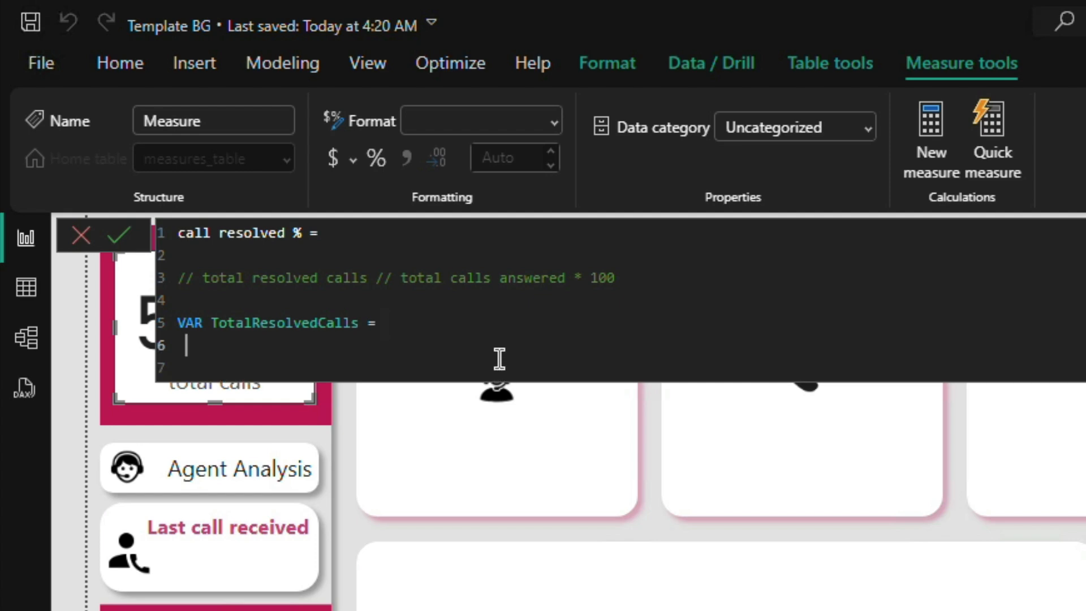
key(BackSpace)
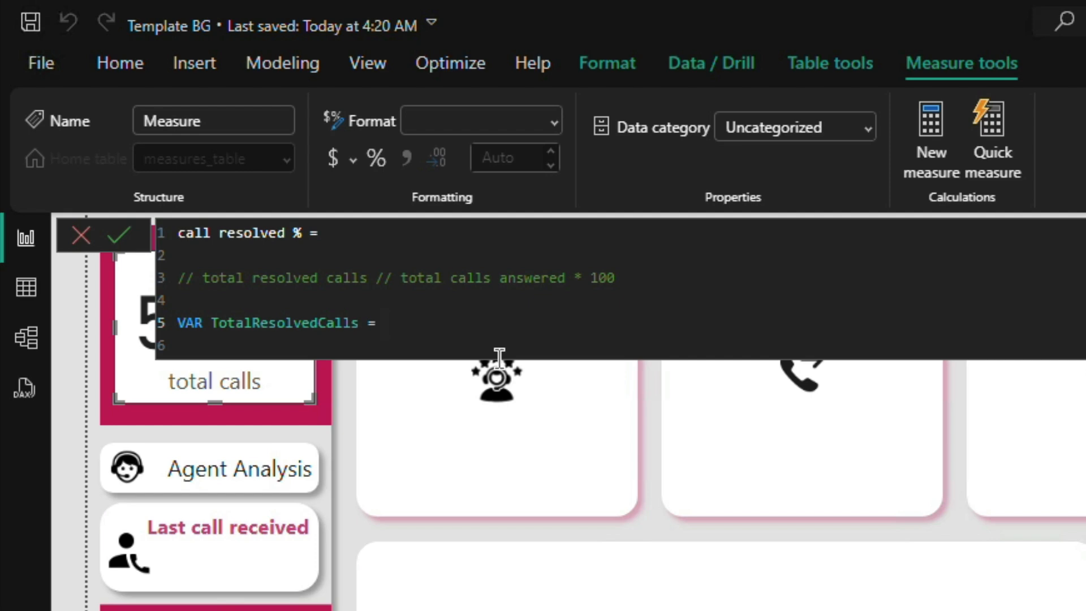
Step: Insert the CALCULATE function as the value of TotalResolvedCalls
text(CAL)
key(Down)
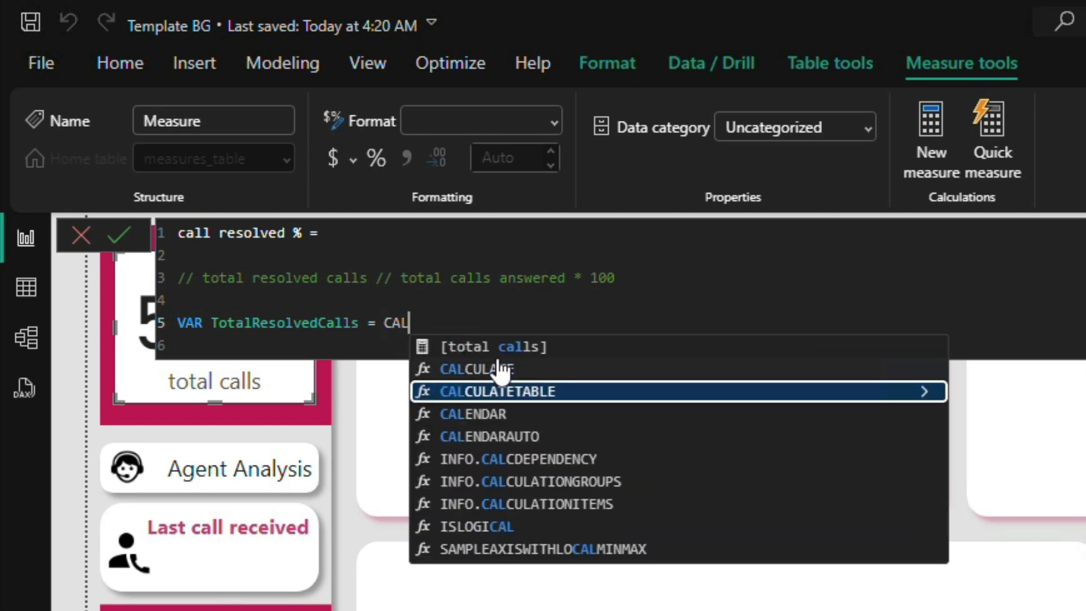
key(Up)
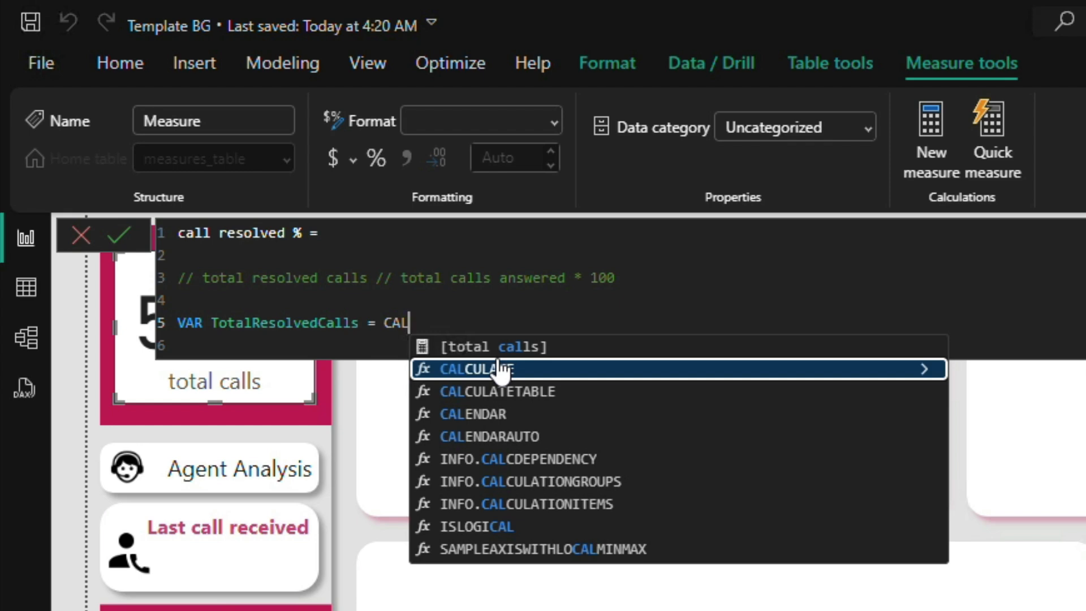
key(Tab)
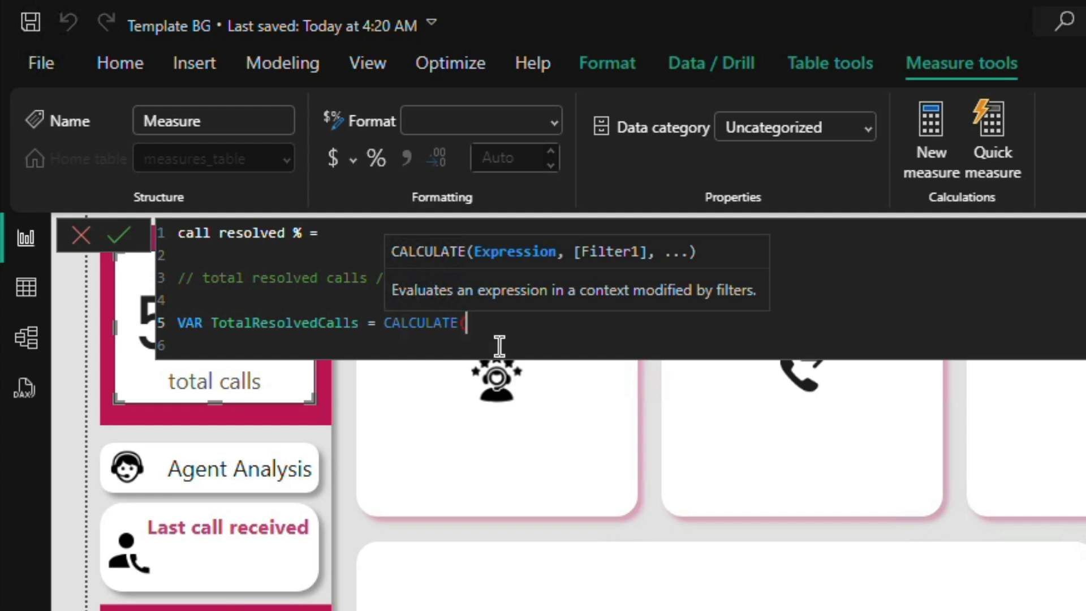
Step: Insert the COUNTA function as the expression inside CALCULATE
text(COUNT)
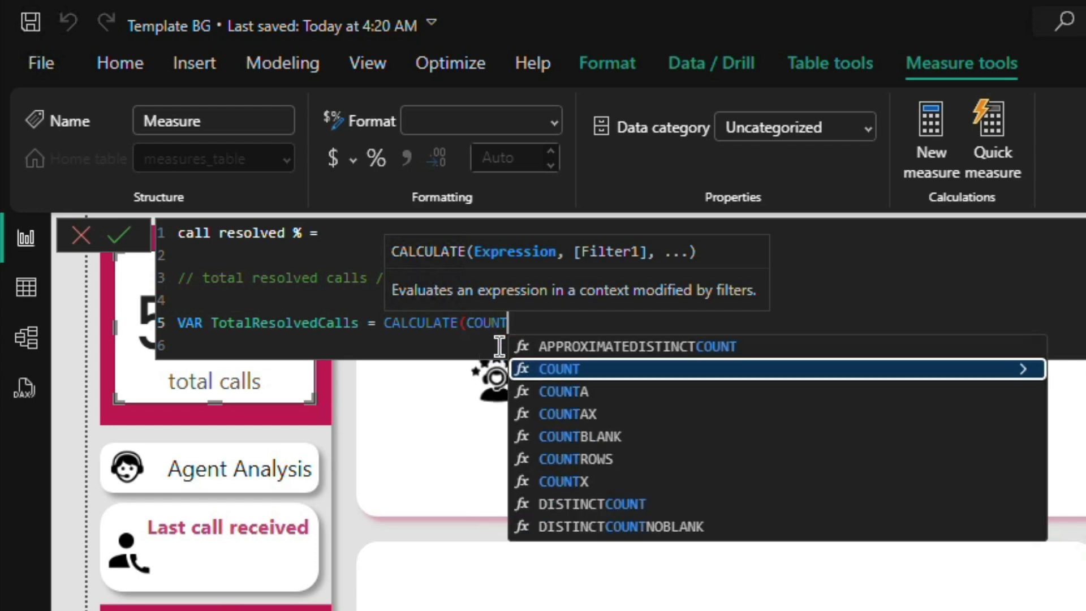
key(Down)
key(Up)
key(Down)
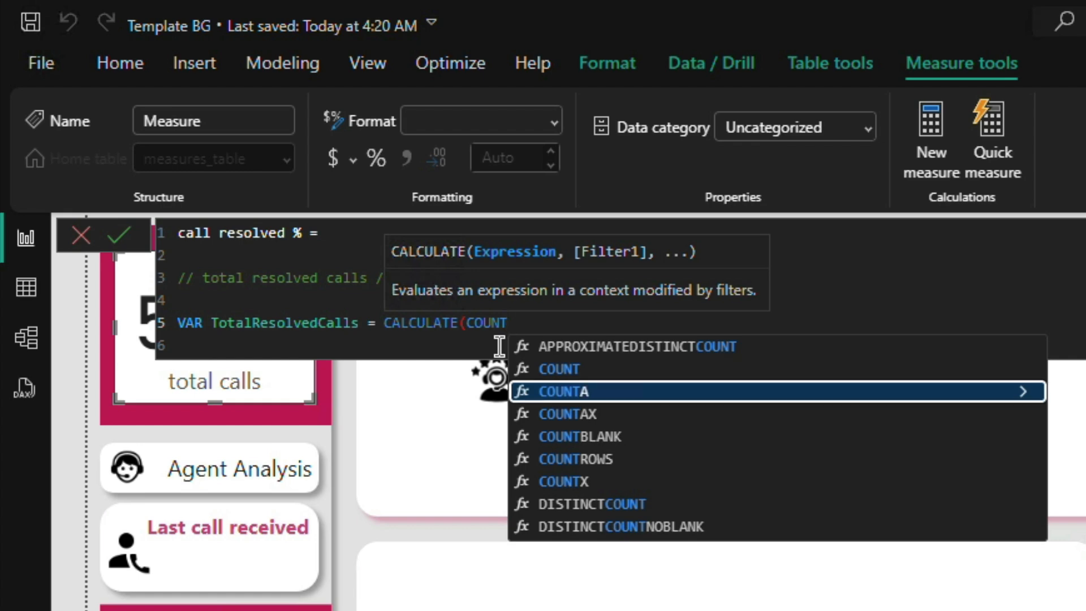
key(Tab)
Step: Supply the calls[resolved] column as the COUNTA argument and close its parenthesis, discarding the stray comma
key(Down)
key(Down)
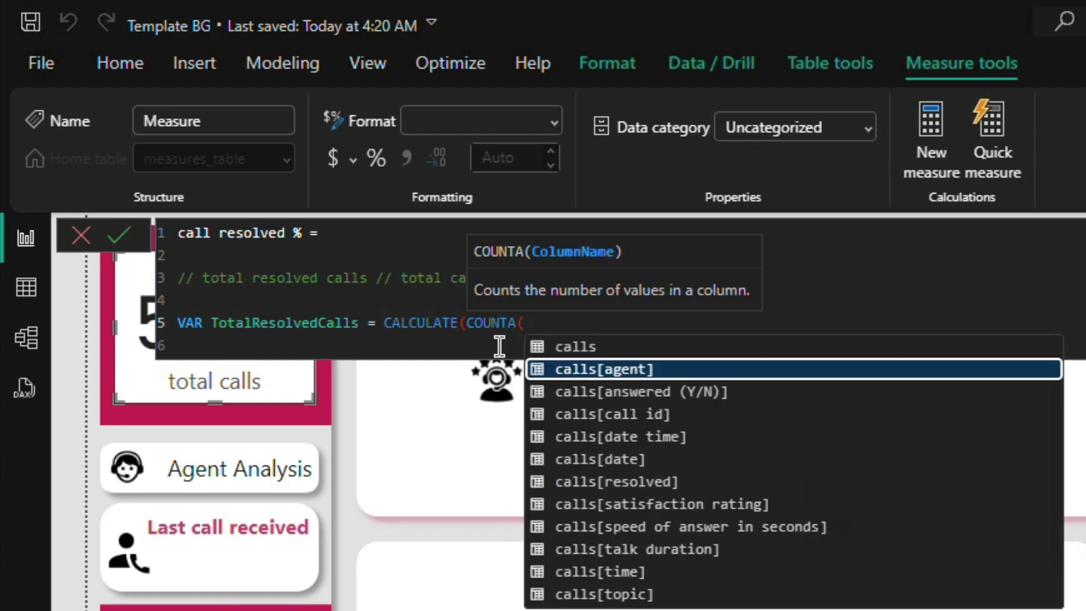
key(Down)
key(Down)
key(Down)
key(Down)
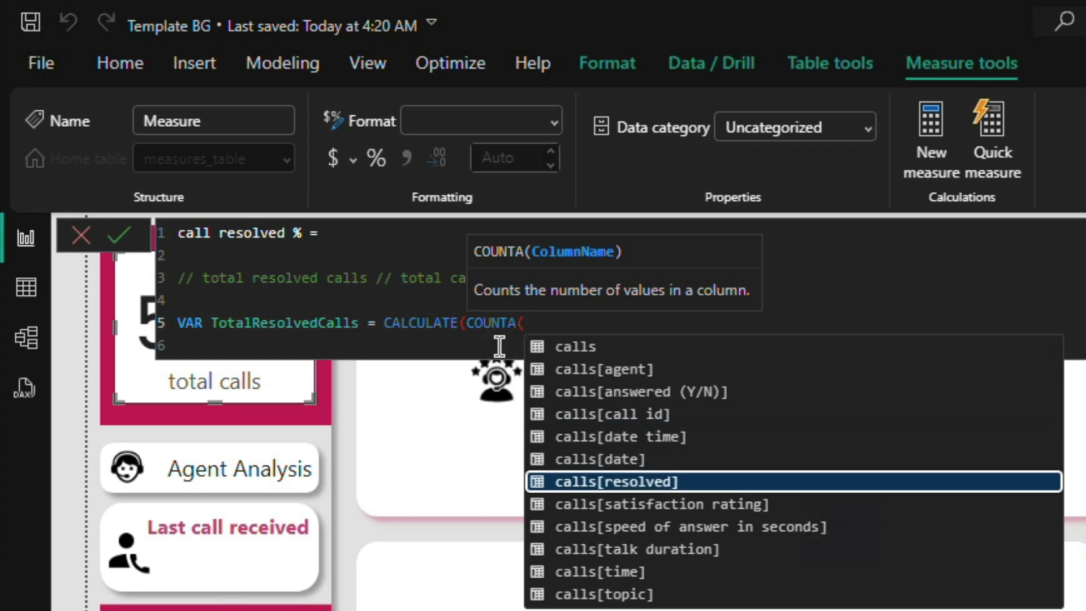
key(Tab)
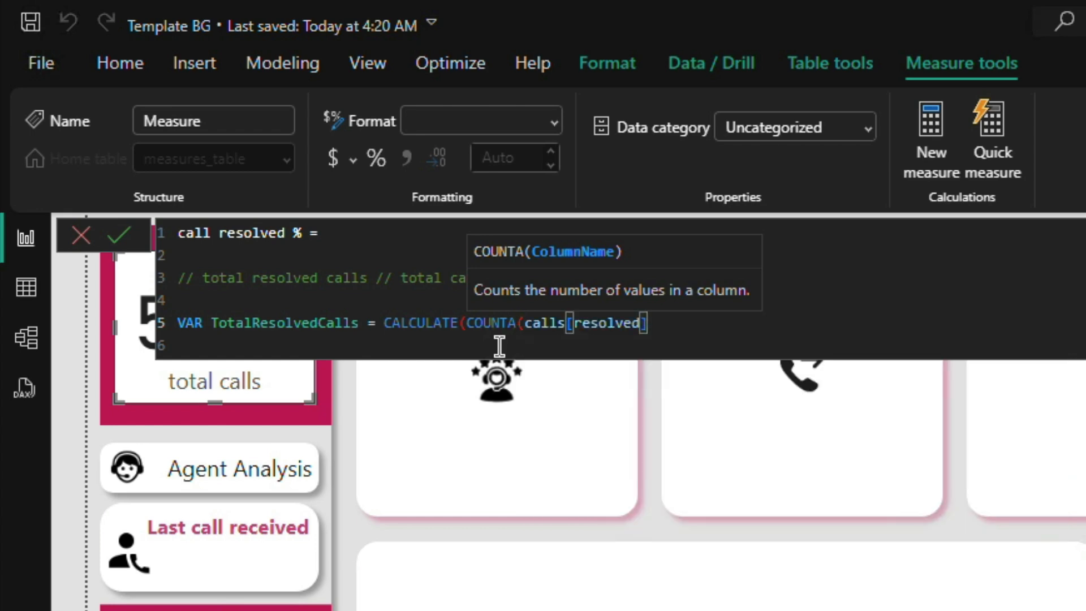
text(,)
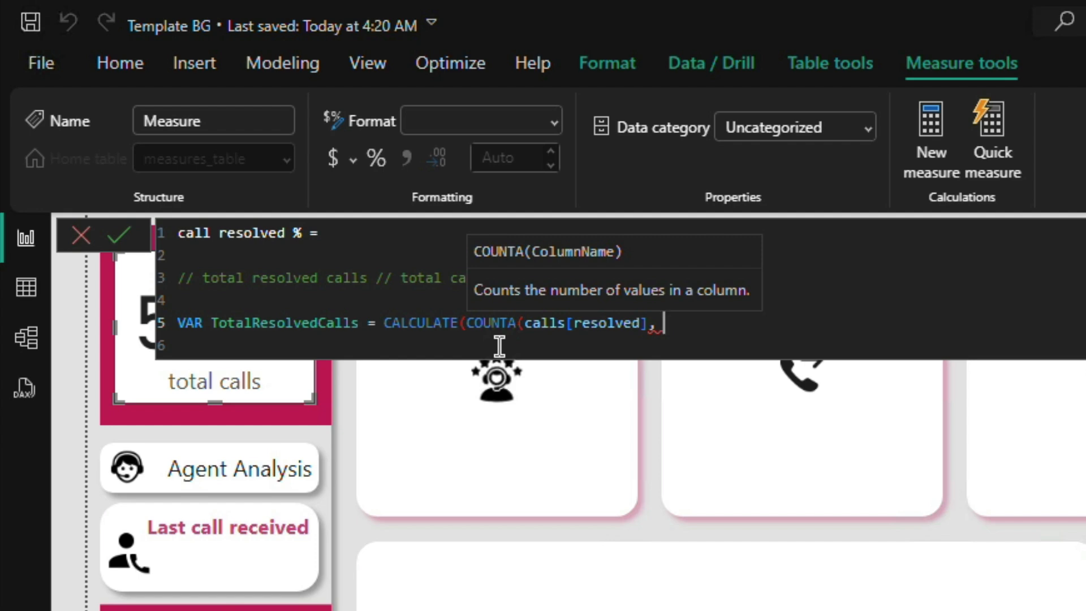
key(BackSpace)
key(BackSpace)
text())
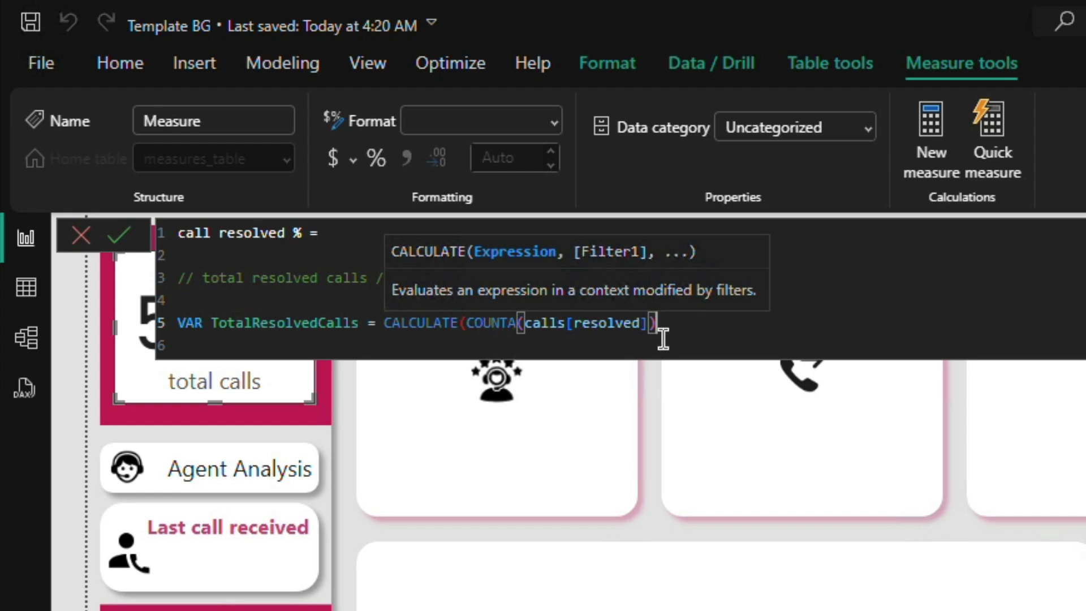
Step: Add the filter calls[resolved]="Y" as the second argument of CALCULATE
text(, )
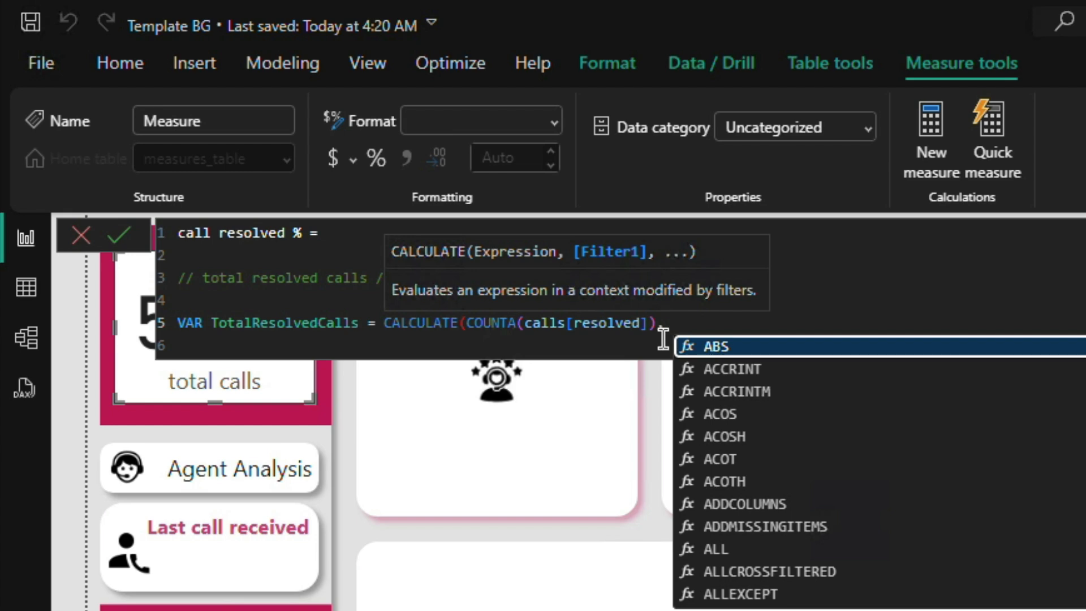
text(calls)
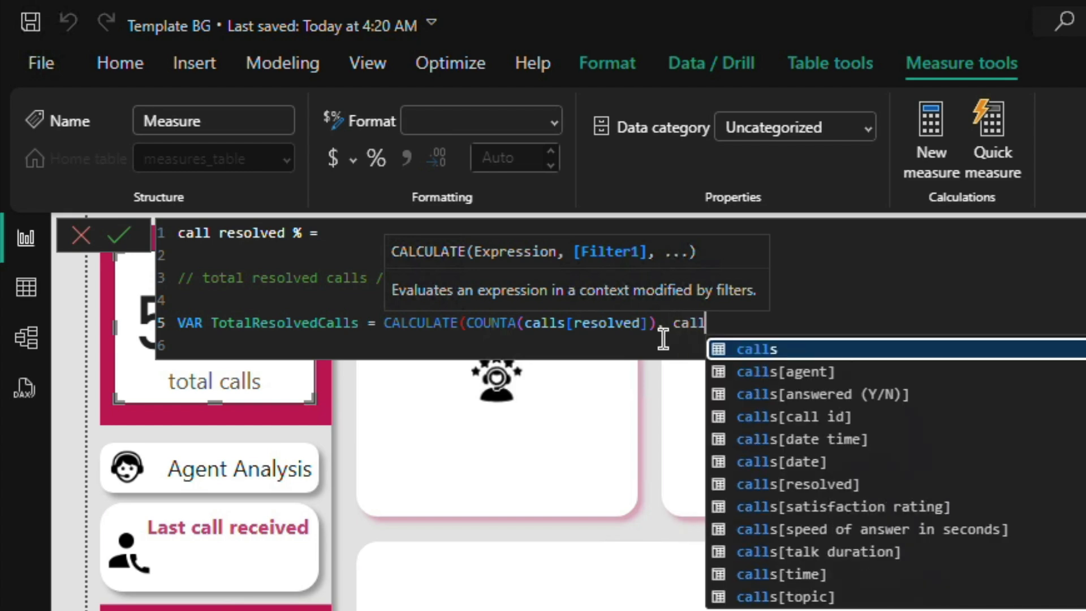
key(Down)
key(Down)
key(Down)
key(Up)
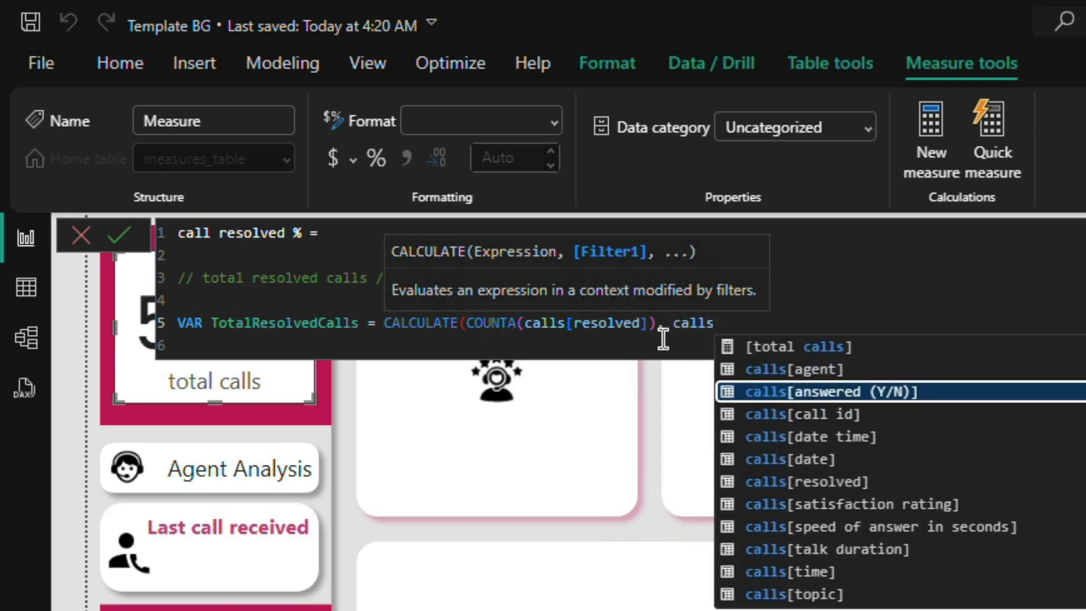
key(Down)
key(Down)
key(Down)
key(Down)
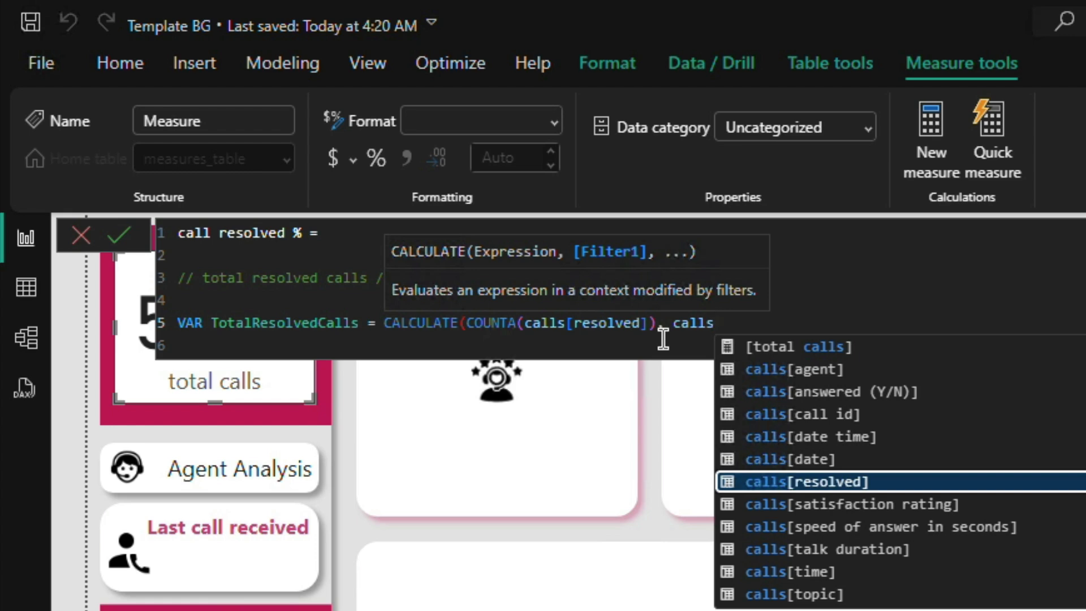
key(Tab)
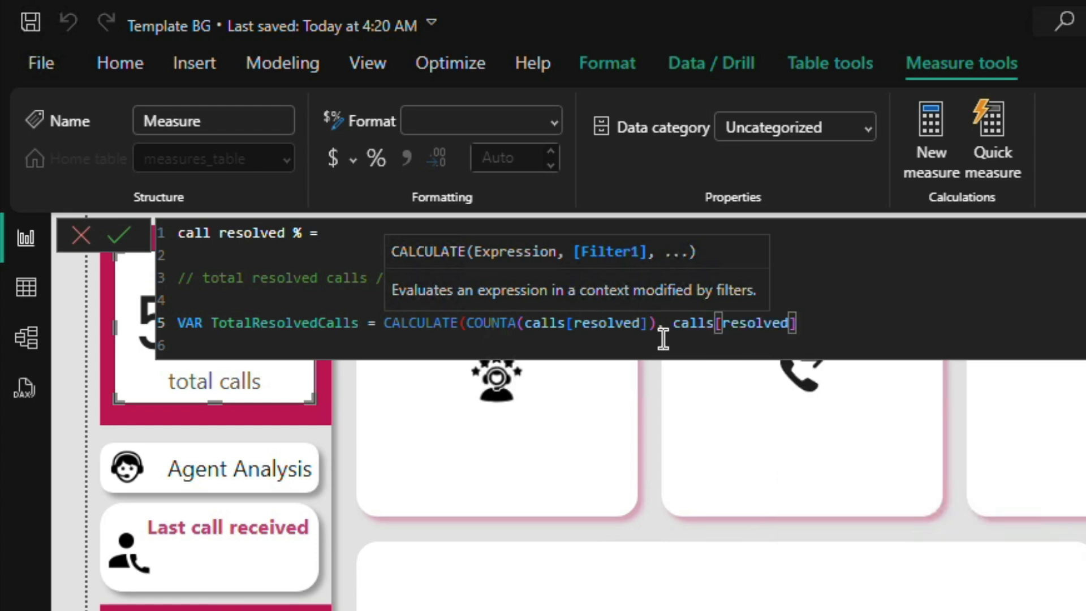
text(="Y")
Step: Change the COUNTA function in the TotalResolvedCalls variable to COUNT
double_click(617, 322)
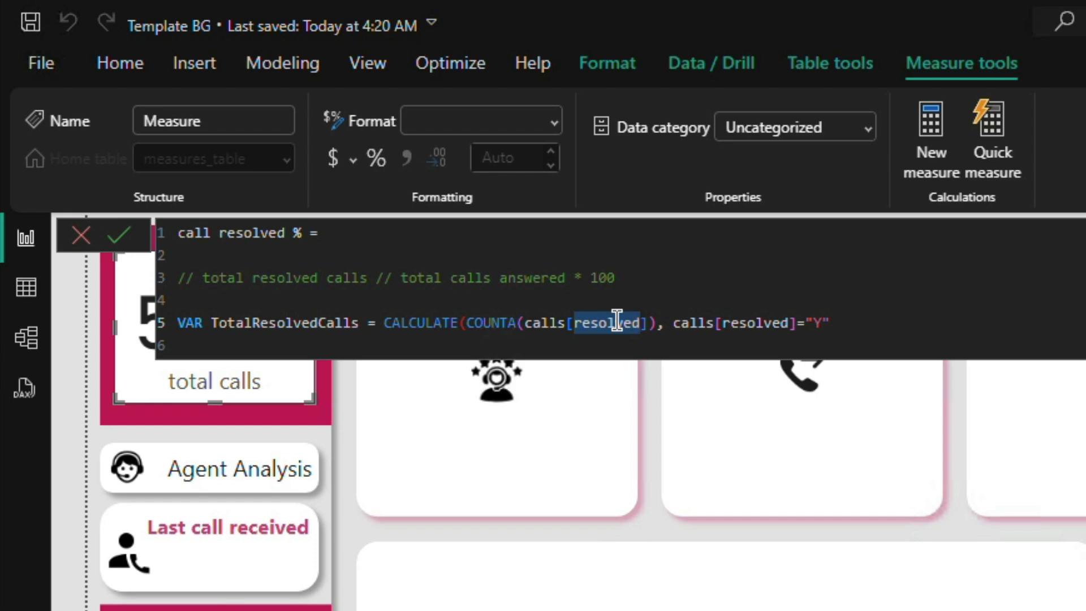
click(521, 321)
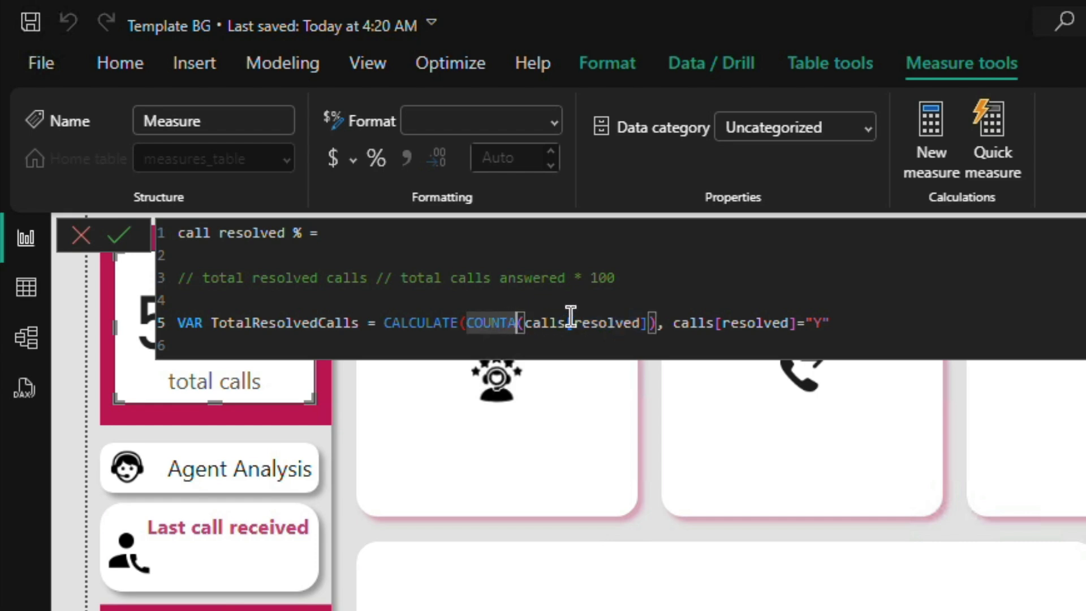
key(BackSpace)
Step: Replace the resolved column inside COUNT with calls[call id]
key(Right)
key(Right)
key(Right)
key(Right)
key(Right)
key(Right)
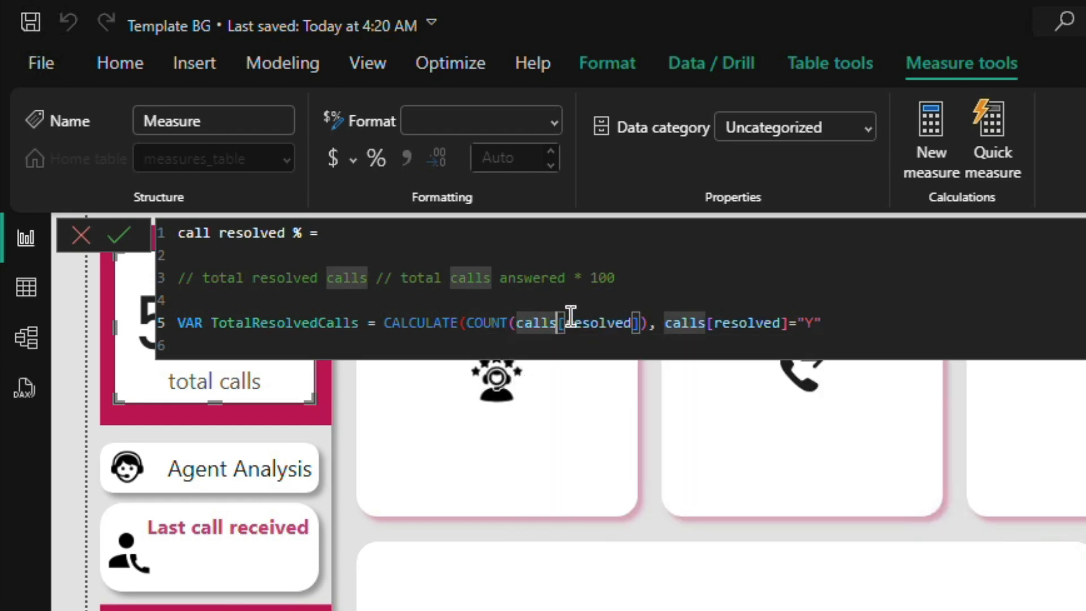
key(shift+Right)
key(shift+Right)
key(shift+Right)
key(shift+Right)
key(shift+Right)
key(shift+Right)
key(shift+Right)
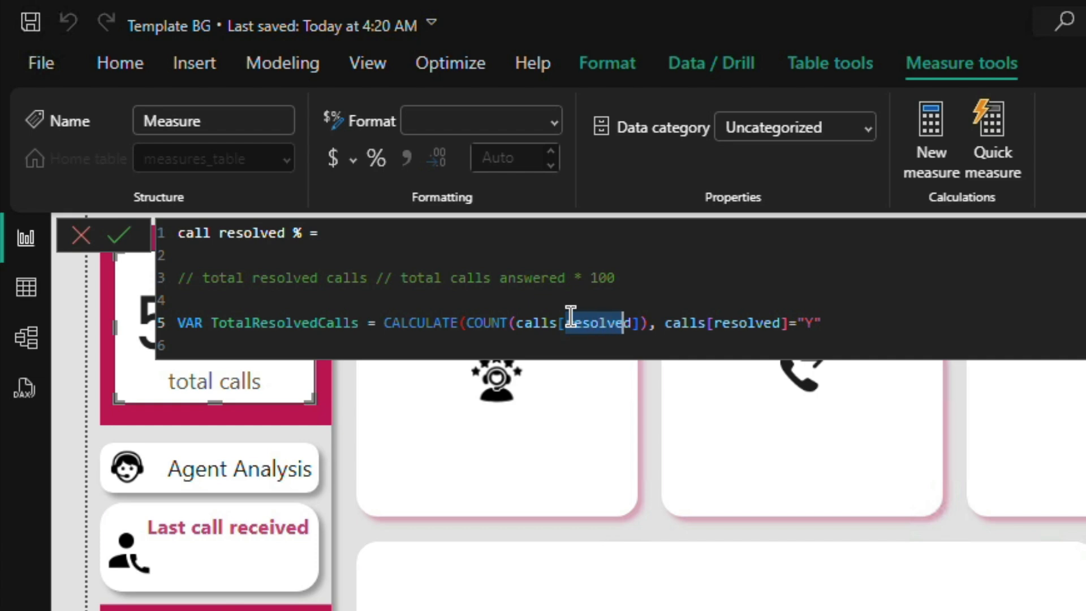
key(shift+Right)
key(BackSpace)
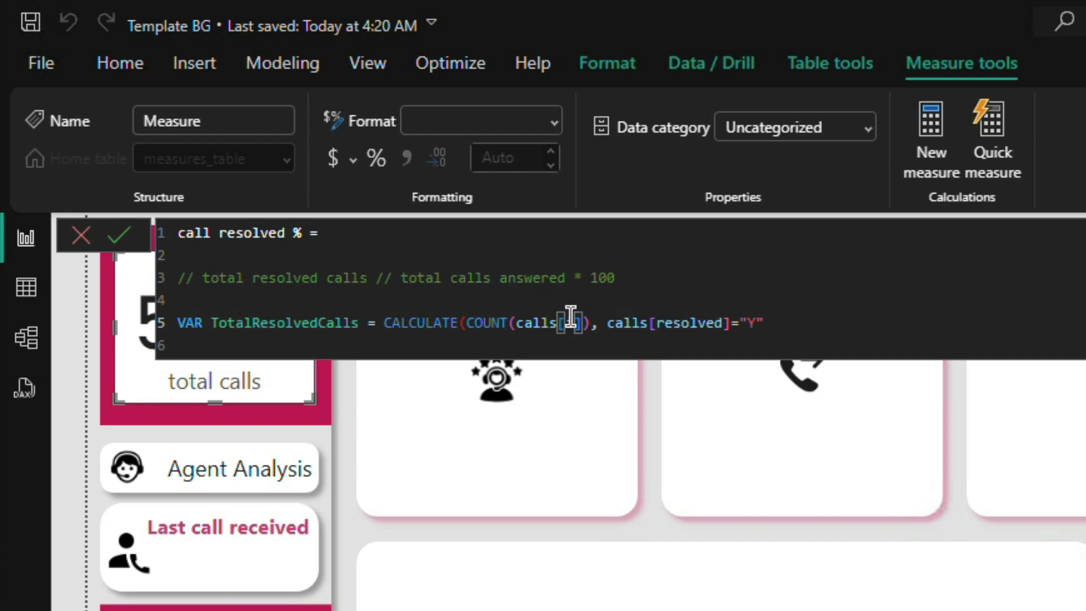
key(BackSpace)
key(Down)
key(Down)
key(Down)
key(Down)
key(Down)
key(Down)
key(Down)
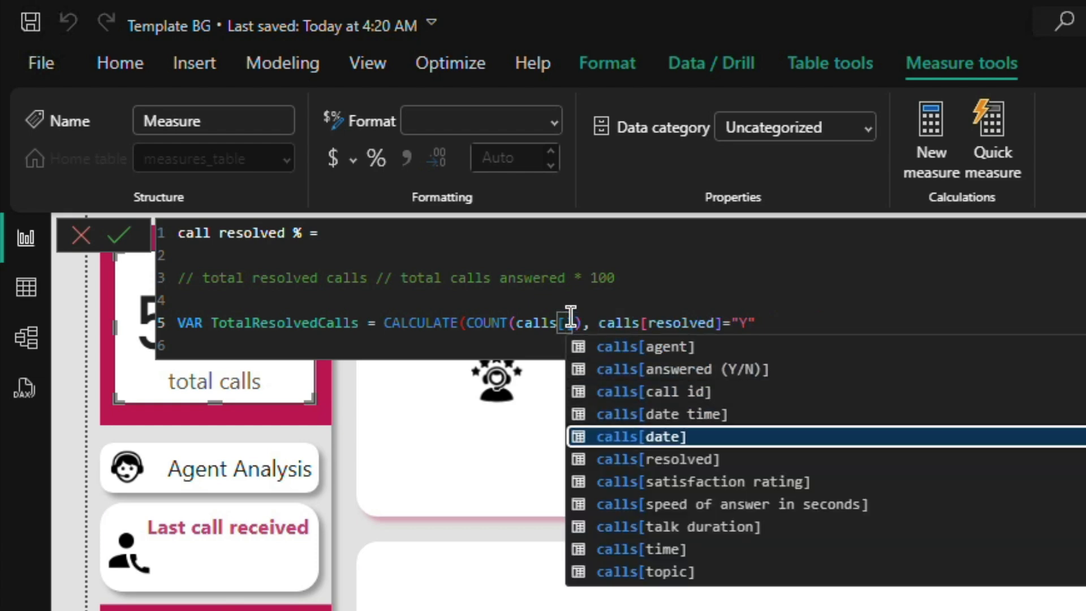
key(Up)
key(Up)
key(Up)
key(Up)
key(Up)
key(Up)
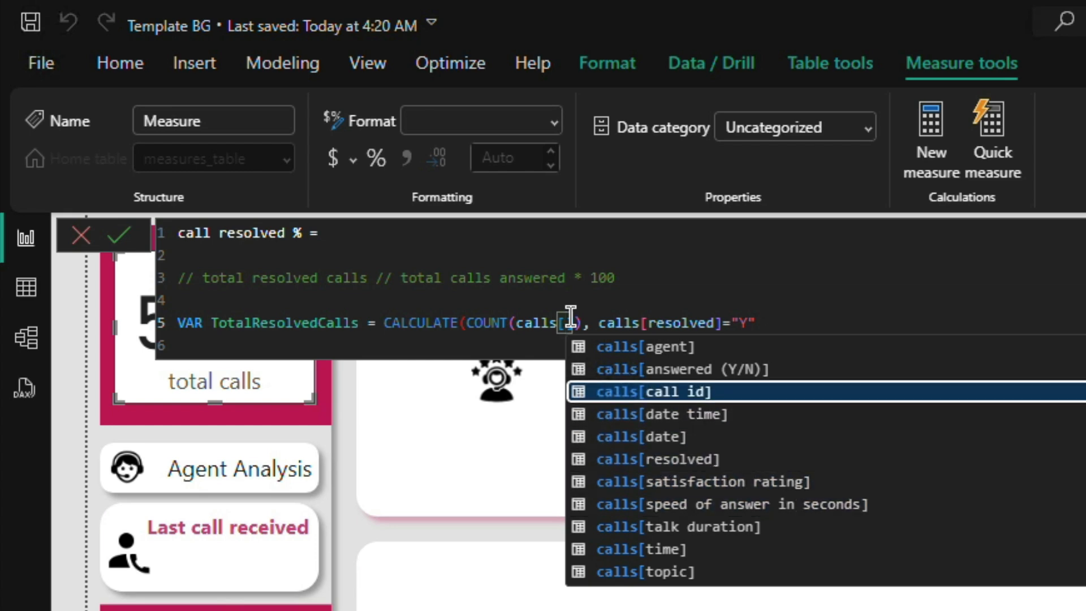
key(Down)
key(Down)
key(Up)
key(Tab)
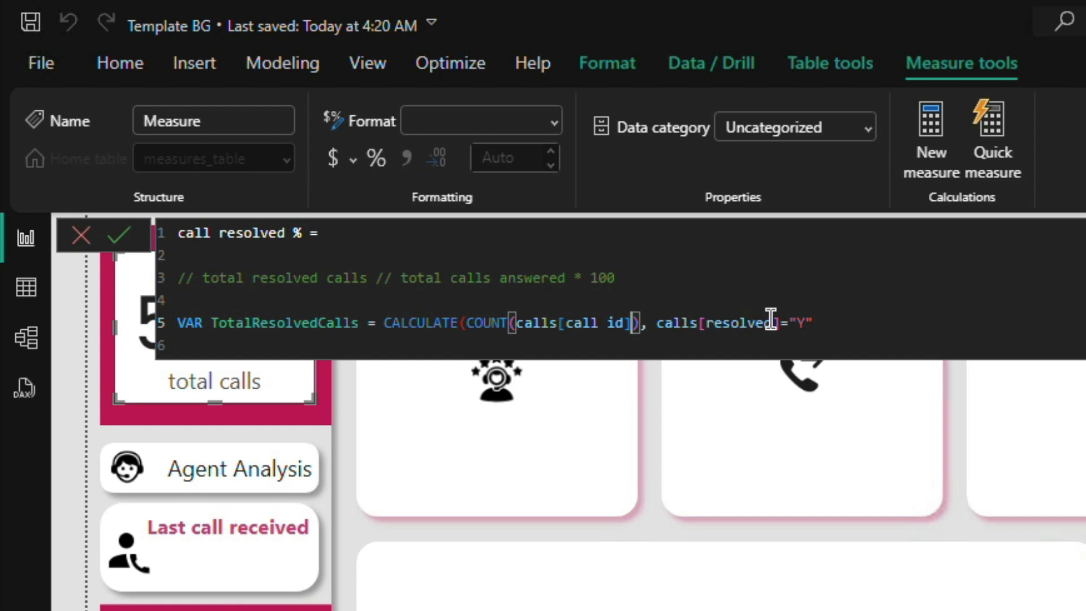
Step: Close the CALCULATE parenthesis and add a RETURN statement after a blank line, leaving an empty line below it
click(839, 315)
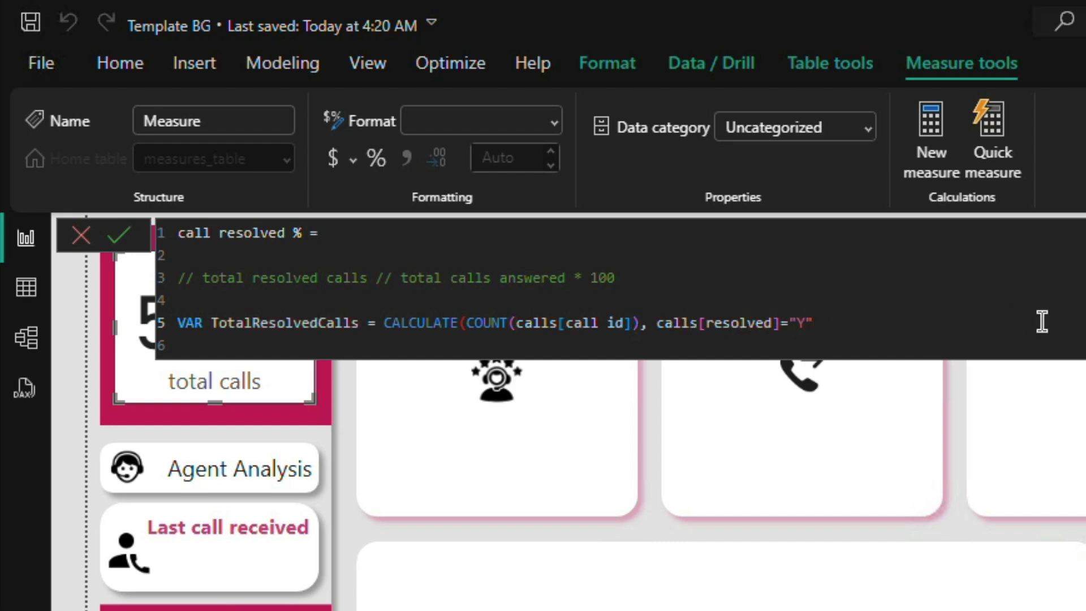
text())
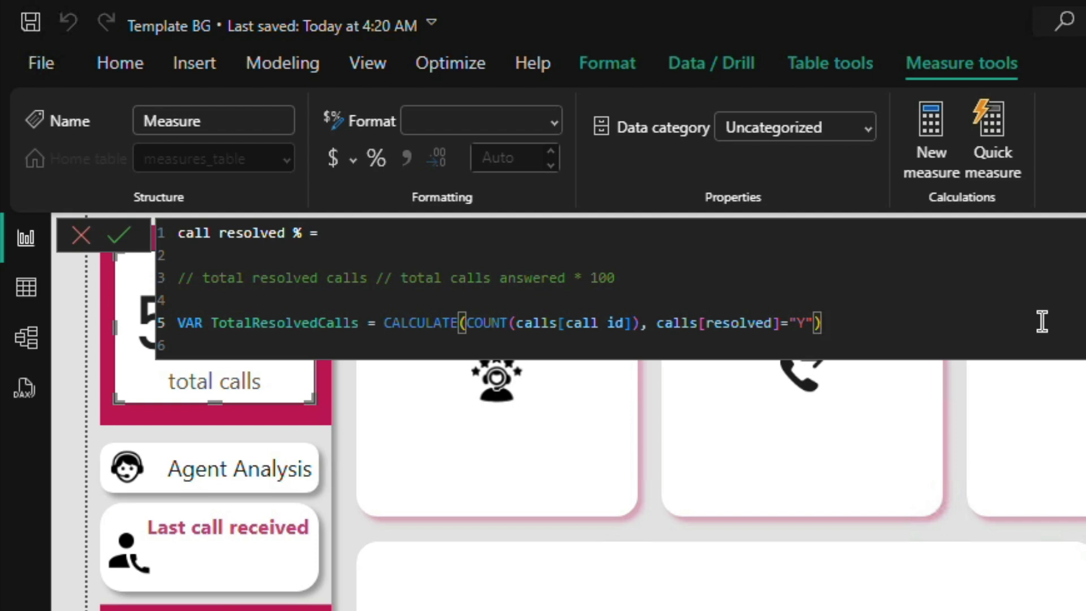
key(Return)
key(Return)
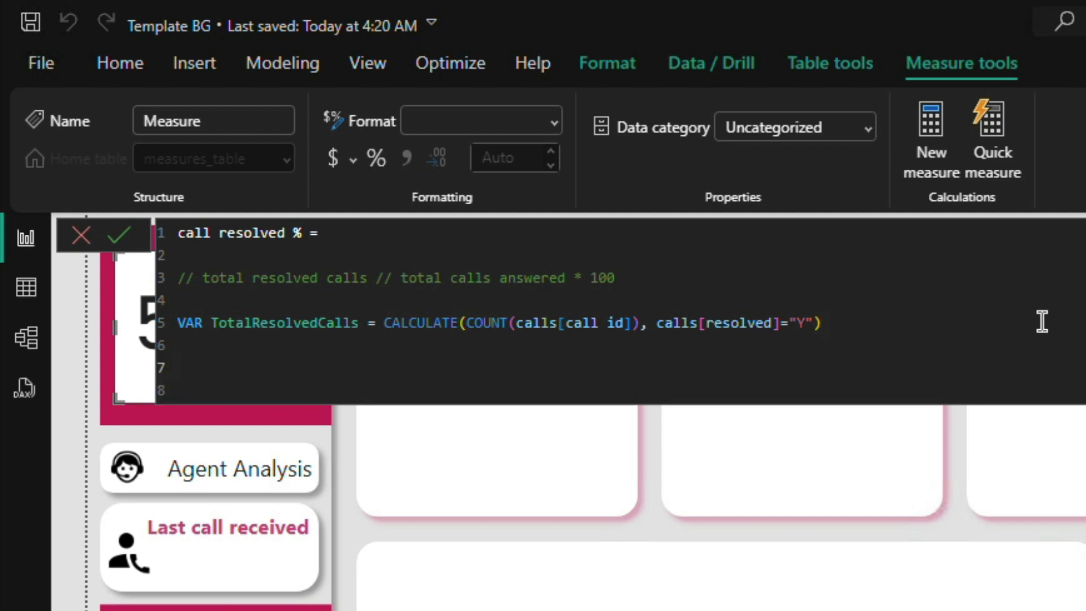
text(RETUN)
key(BackSpace)
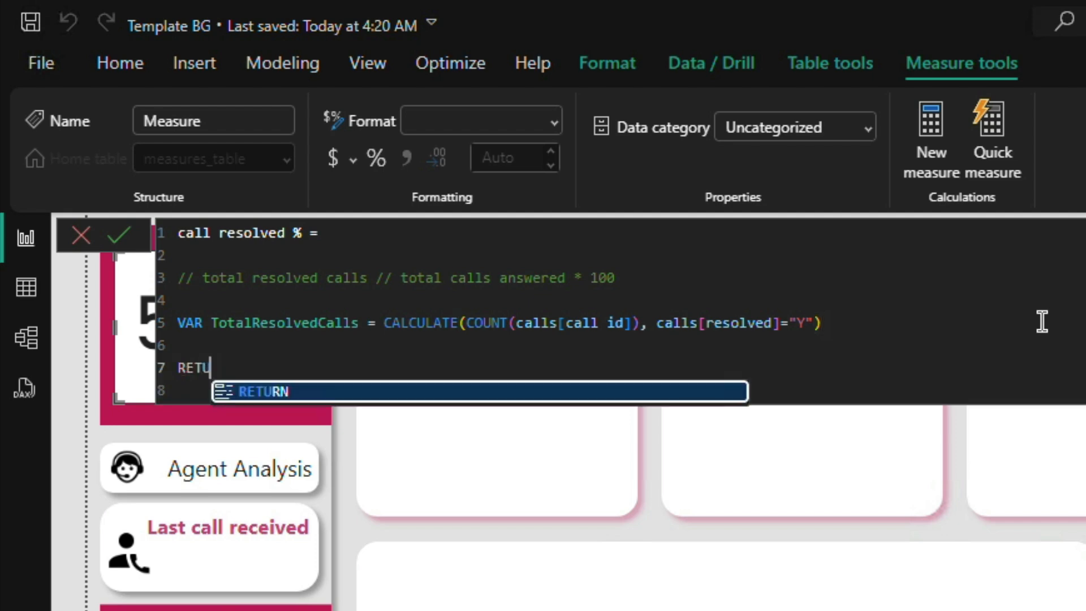
text(R)
key(Tab)
key(Return)
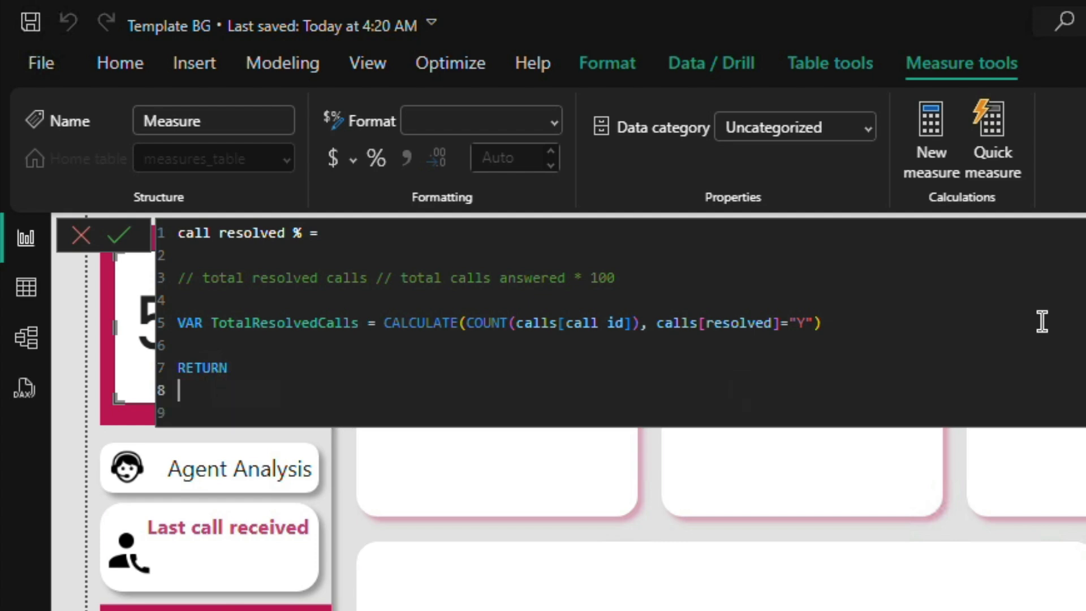
Step: Make the measure return TotalResolvedCalls by copying the variable name below RETURN, then commit it and close the formula editor
double_click(273, 323)
key(ctrl+c)
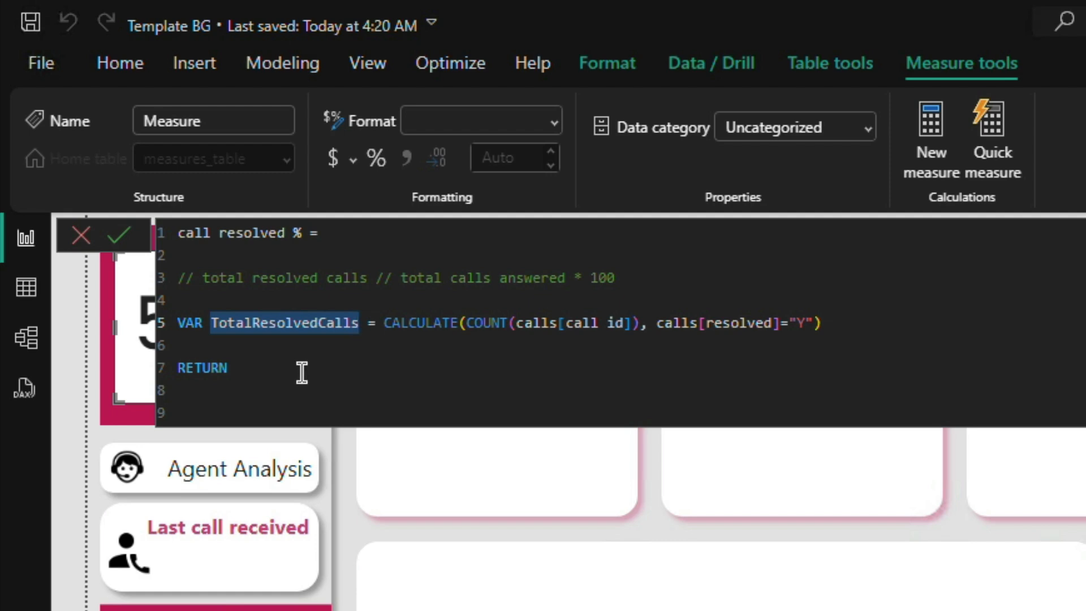
click(335, 395)
key(ctrl+v)
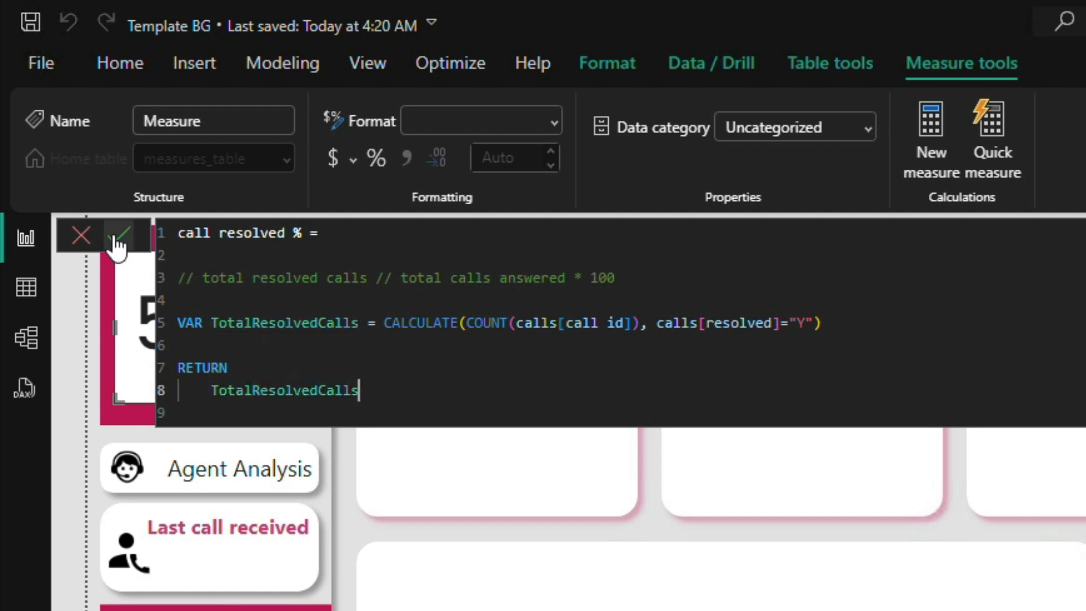
click(117, 237)
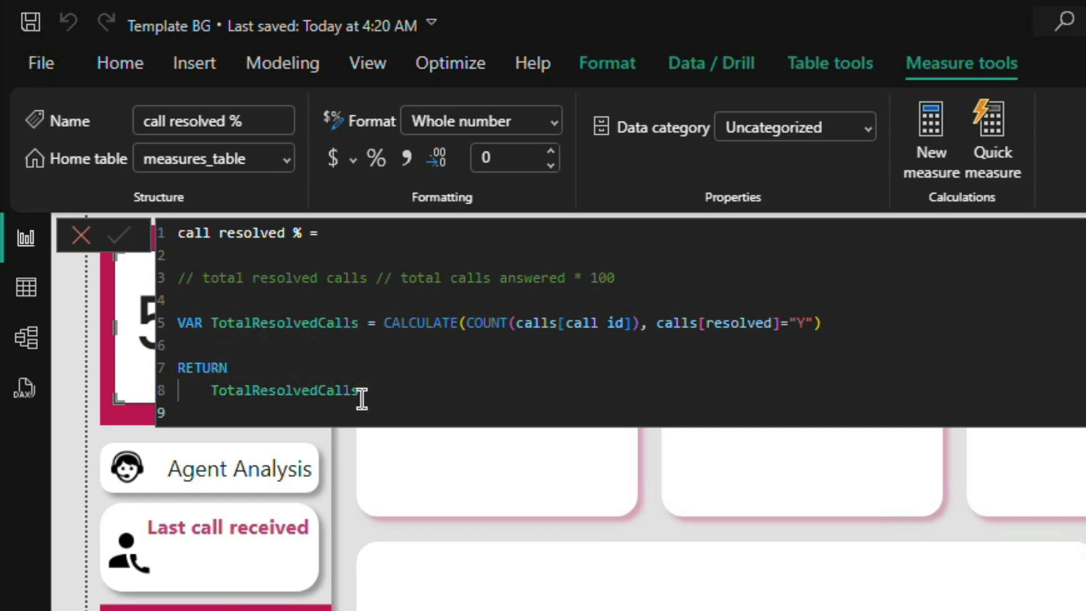
click(81, 237)
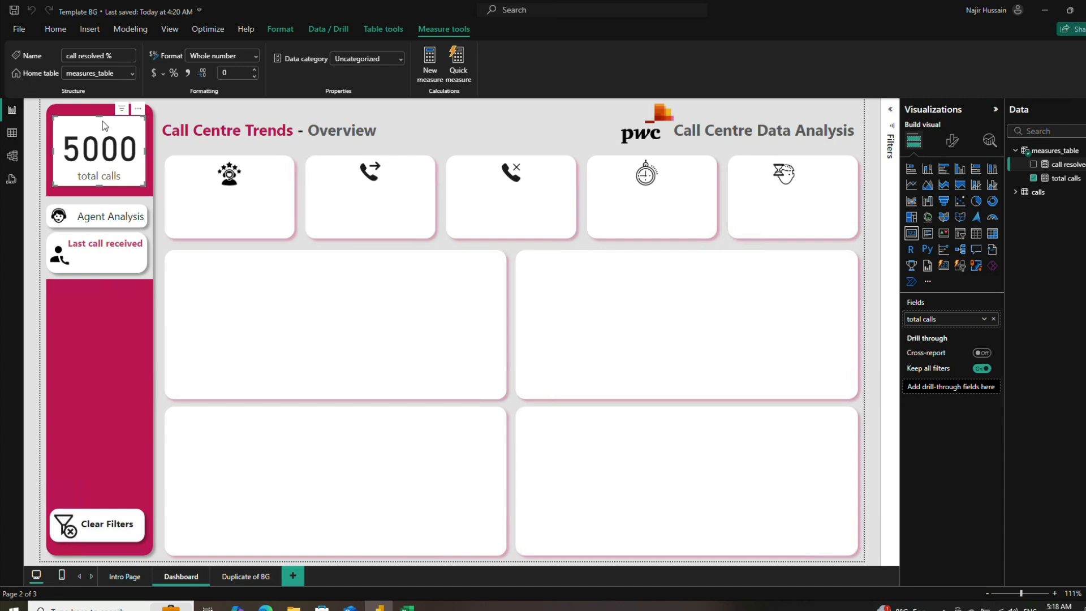
Step: Duplicate the total calls card into the second KPI box and replace its field with call resolved %
key(ctrl+v)
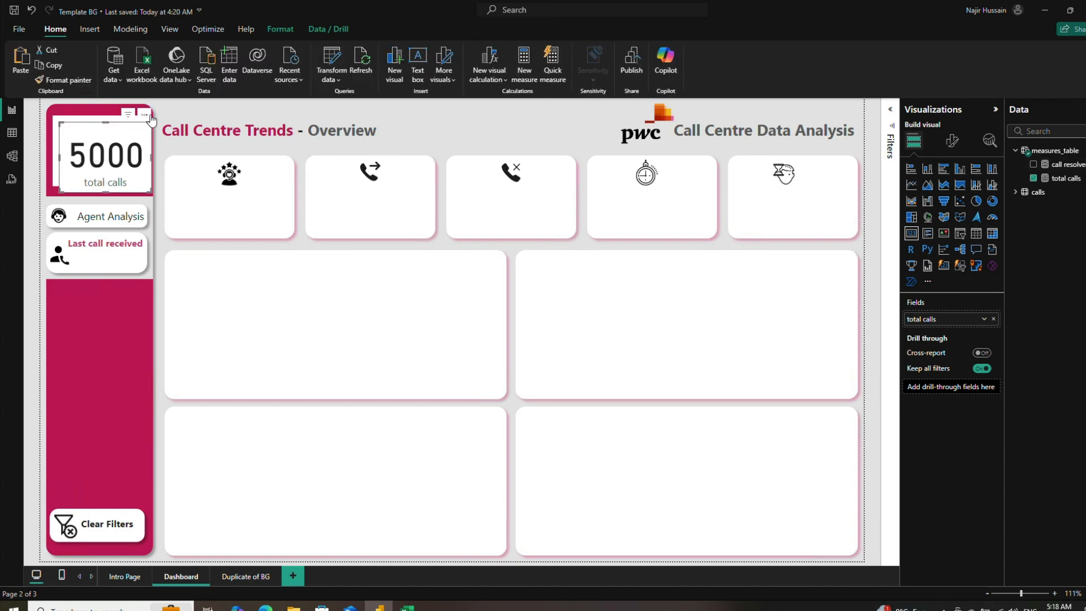
drag(130, 121, 405, 160)
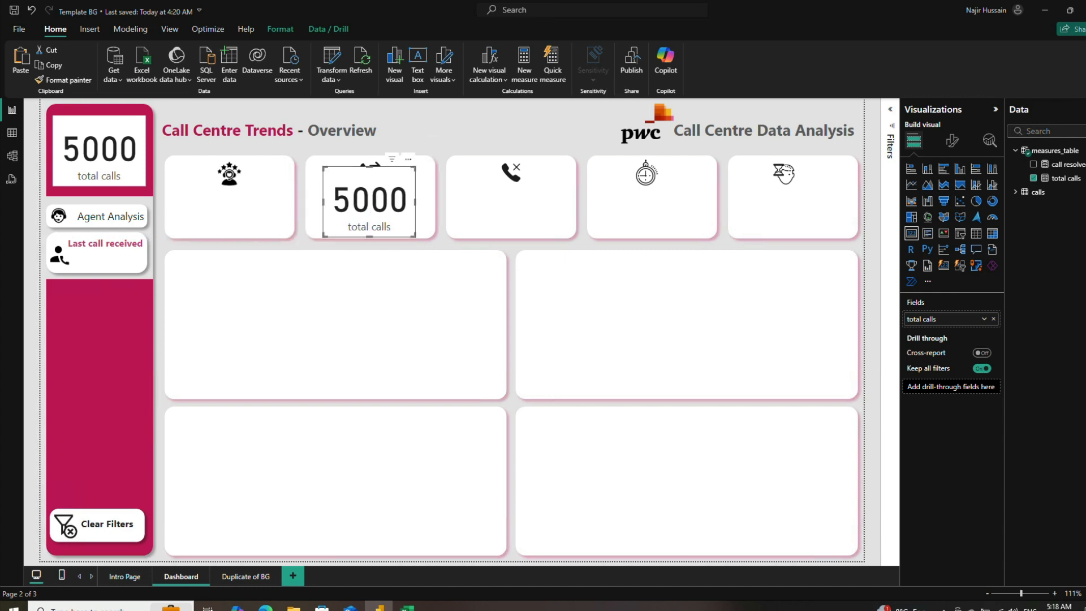
click(1034, 178)
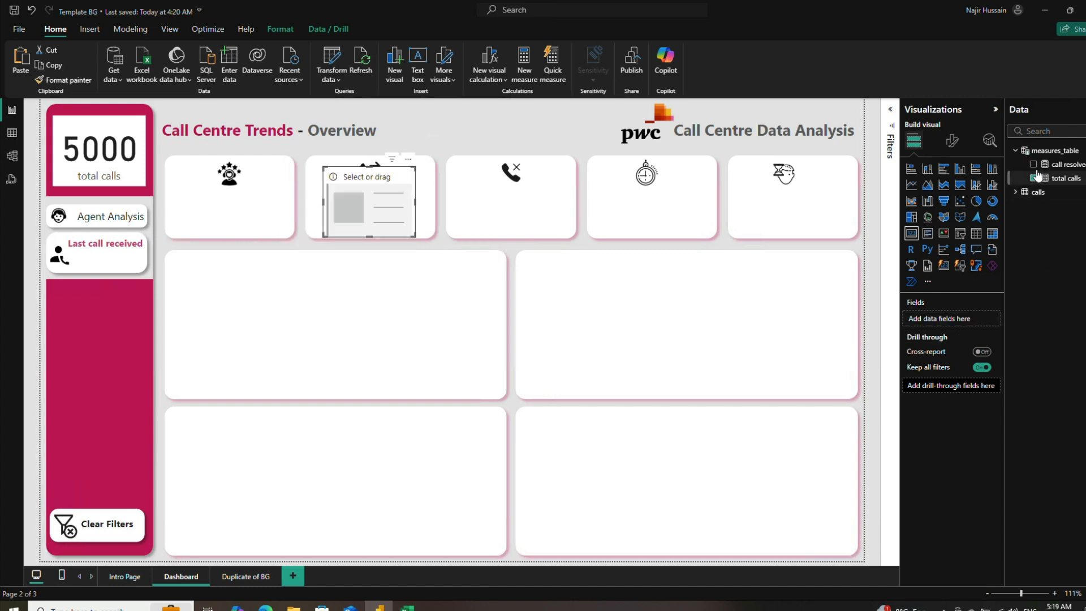
click(1033, 165)
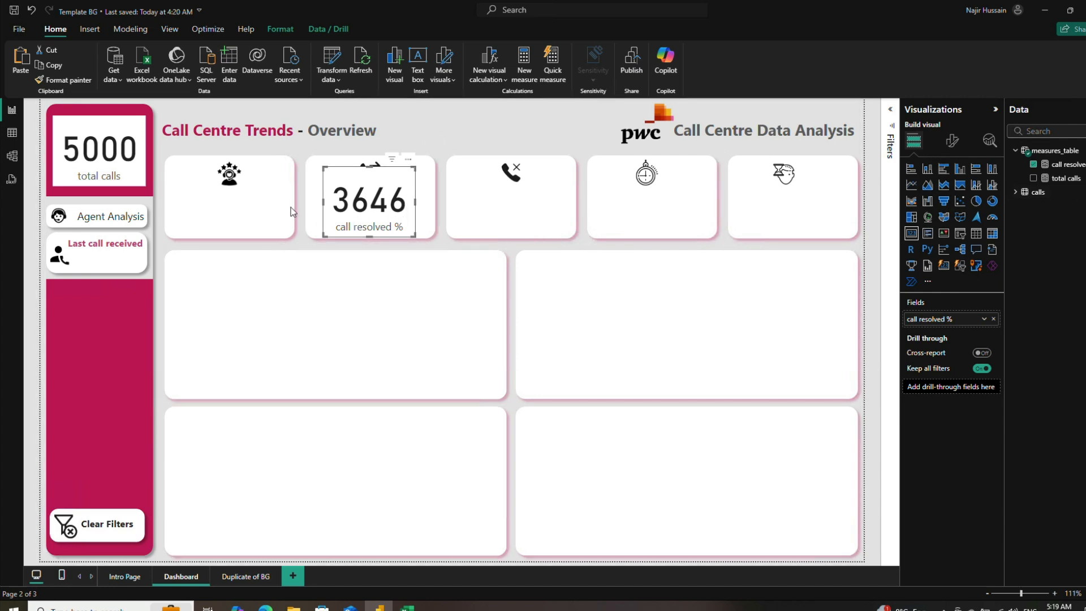
Step: Review the resolved column in the Excel call centre dataset and return to the Power BI report
key(alt+Tab)
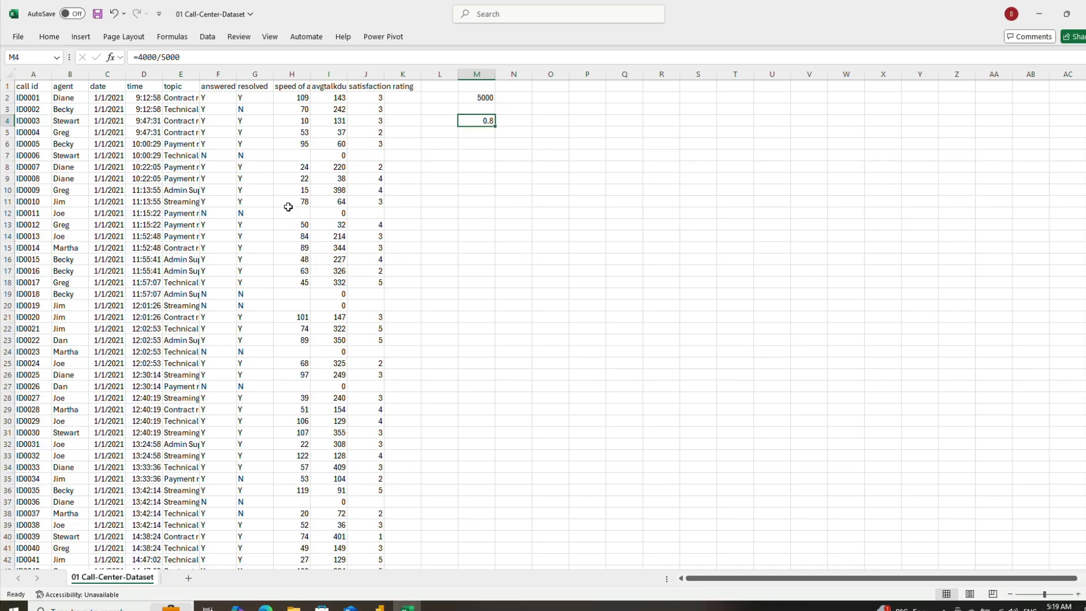
click(248, 121)
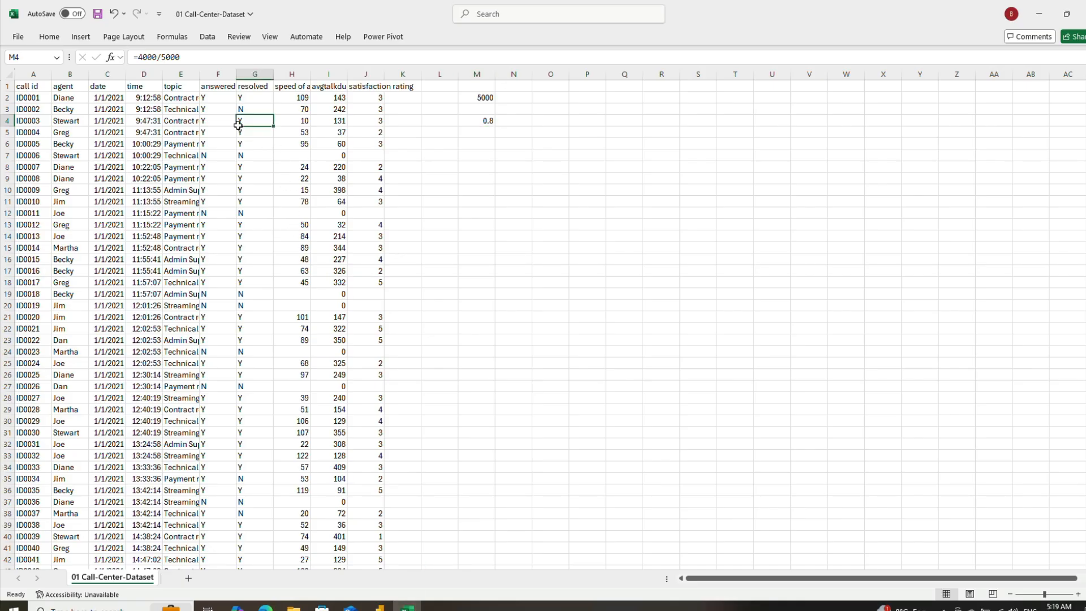
click(248, 98)
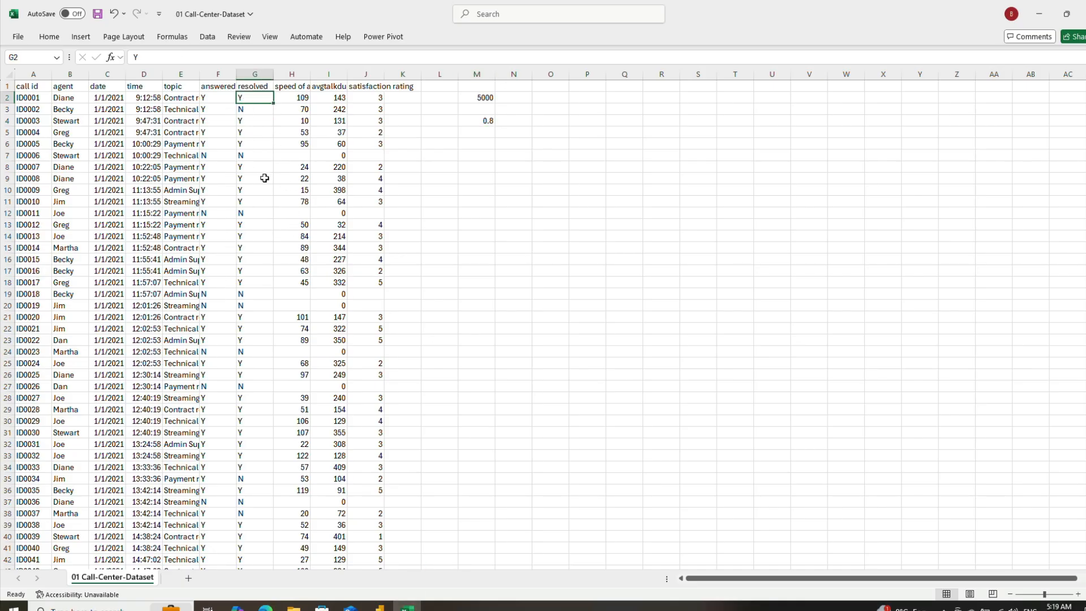
click(379, 607)
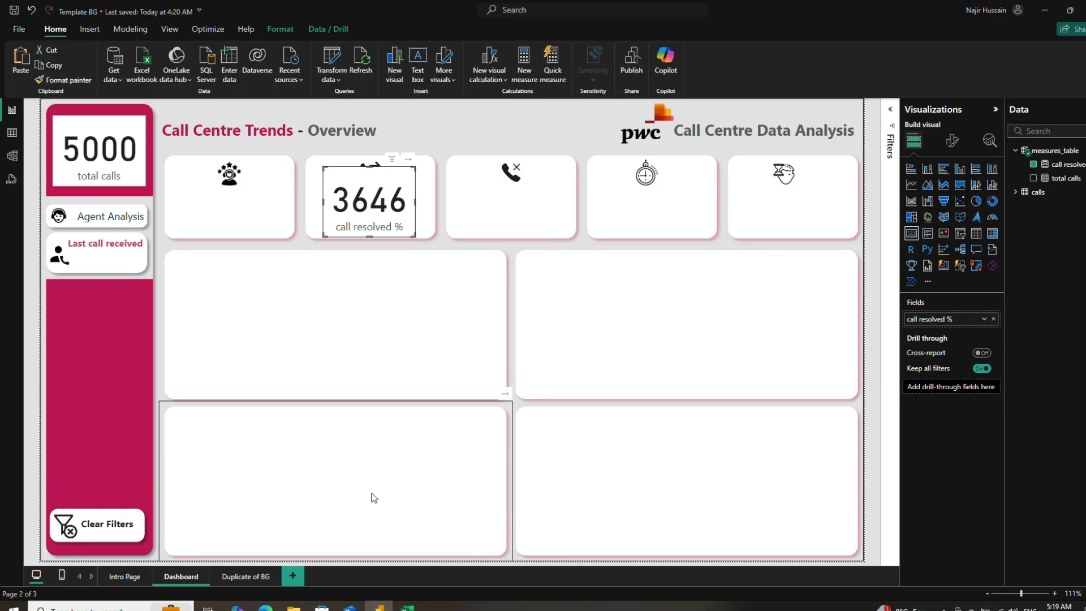
Step: Open the call resolved % measure and start a TotalCalls variable on a new line below TotalResolvedCalls
click(1069, 165)
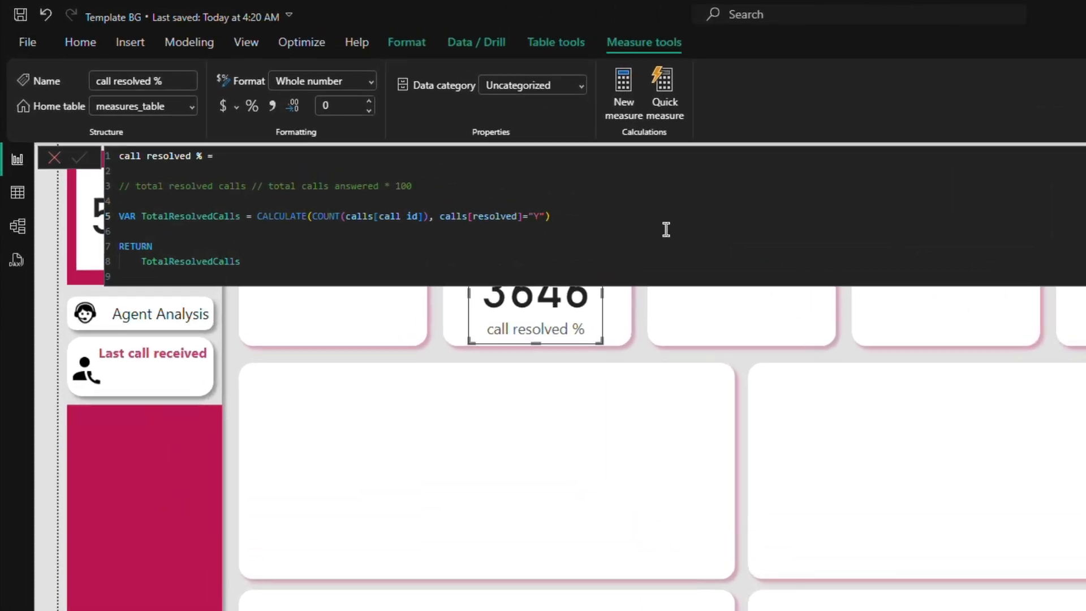
click(610, 221)
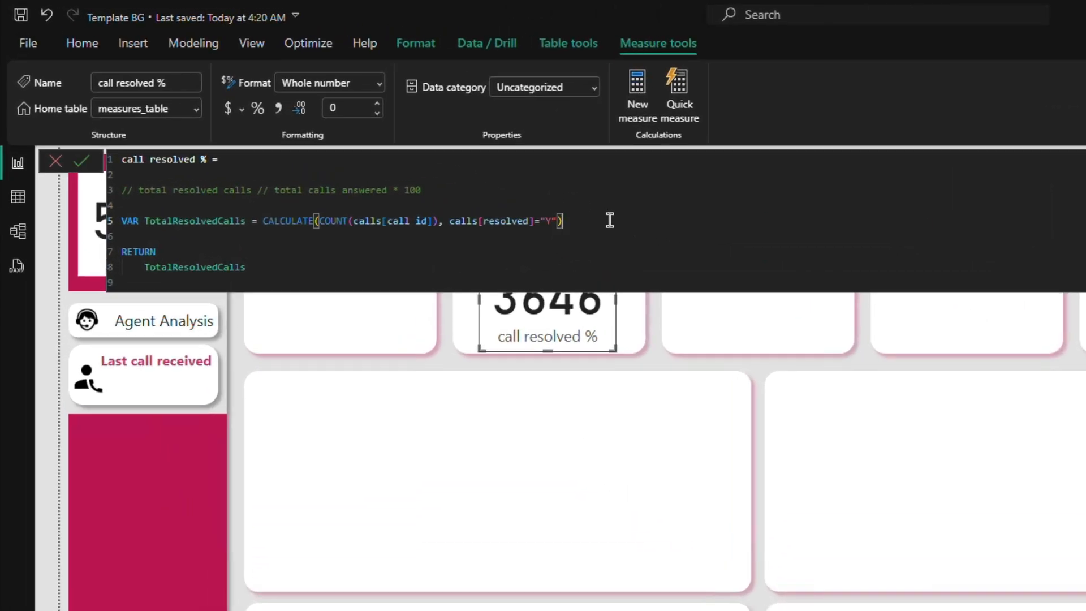
key(shift+Return)
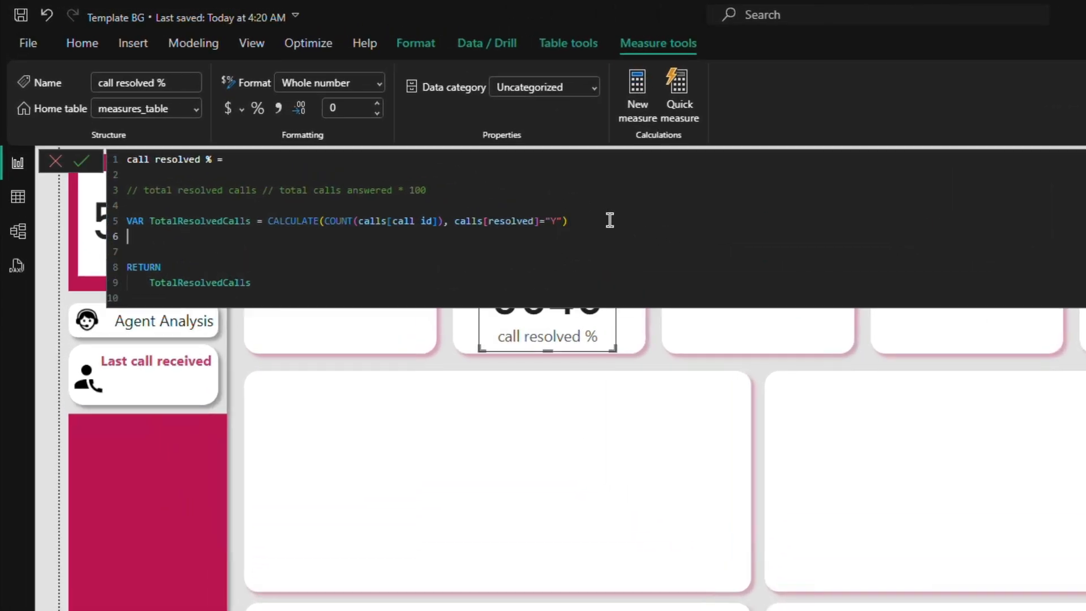
text(VAR TotalCalls =)
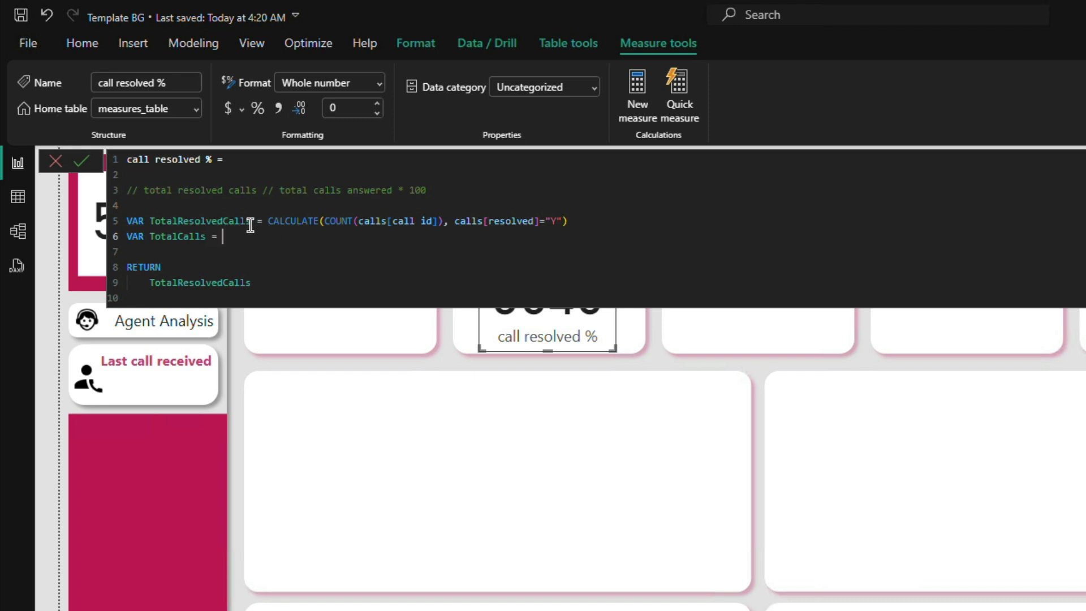
Step: Define TotalCalls by copying the CALCULATE expression from TotalResolvedCalls and changing its filter column to answered (Y/N)
drag(268, 221, 575, 220)
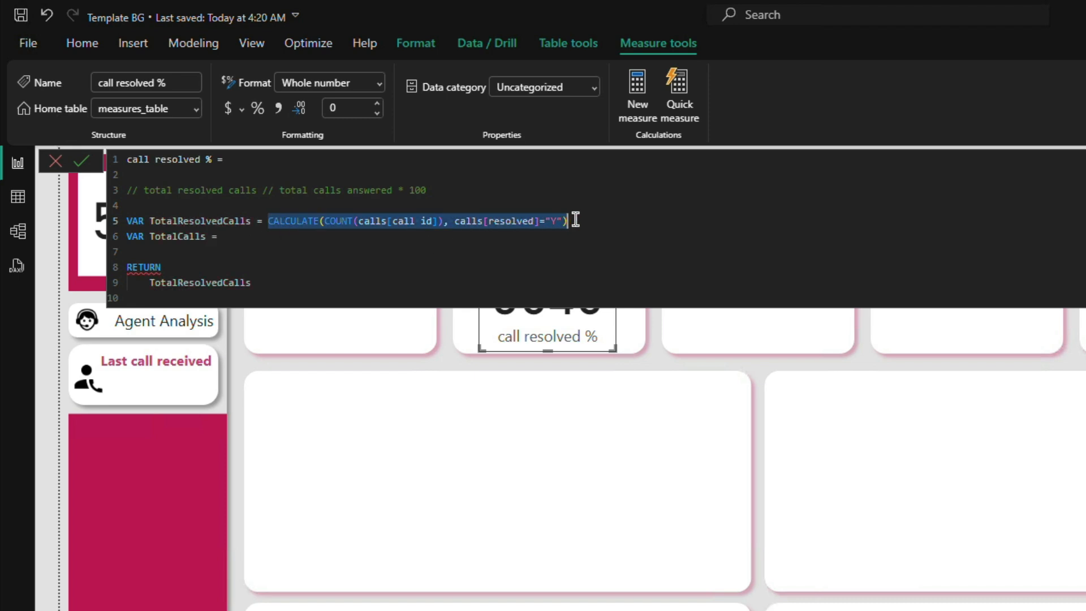
key(ctrl+c)
click(320, 239)
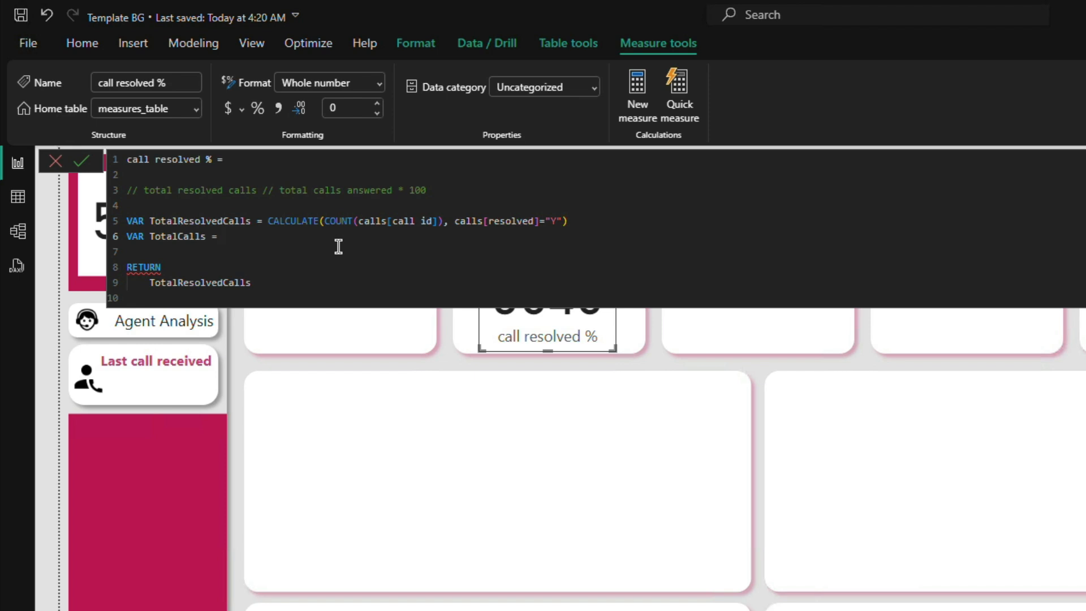
key(ctrl+v)
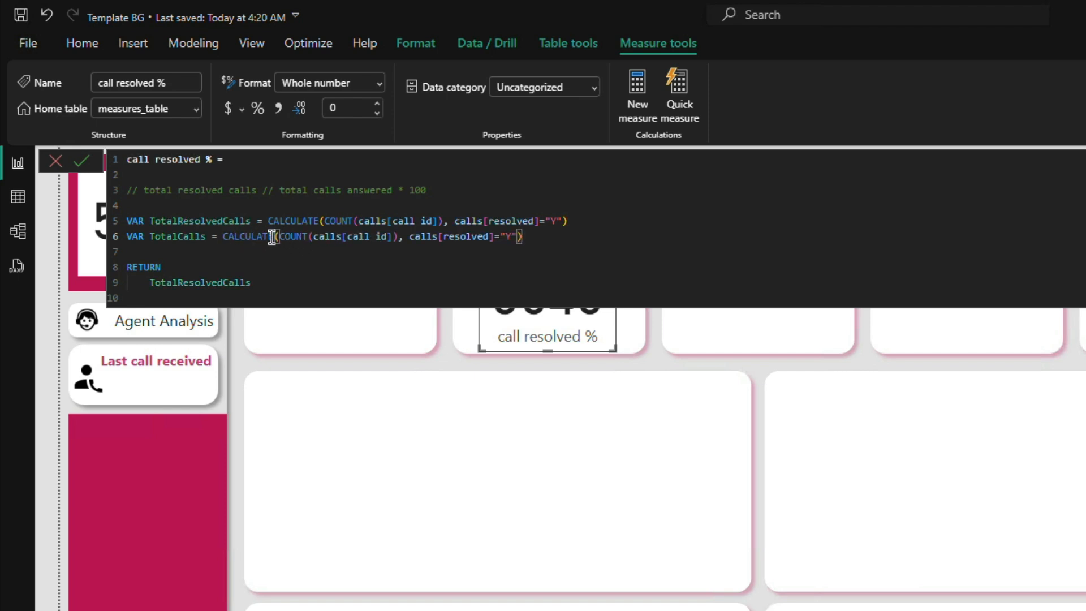
double_click(468, 237)
text(an)
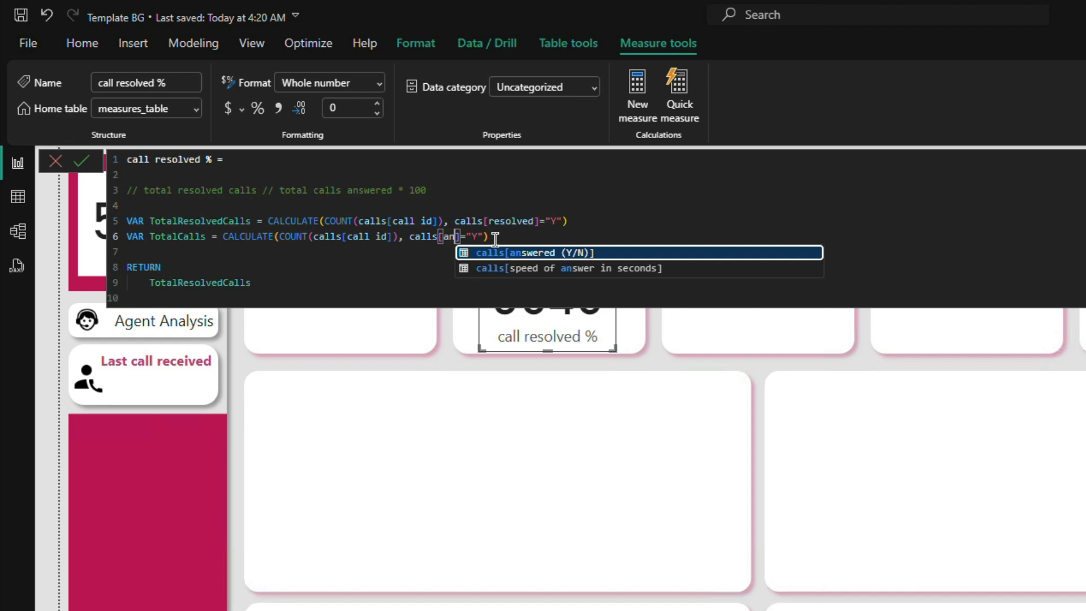
key(Tab)
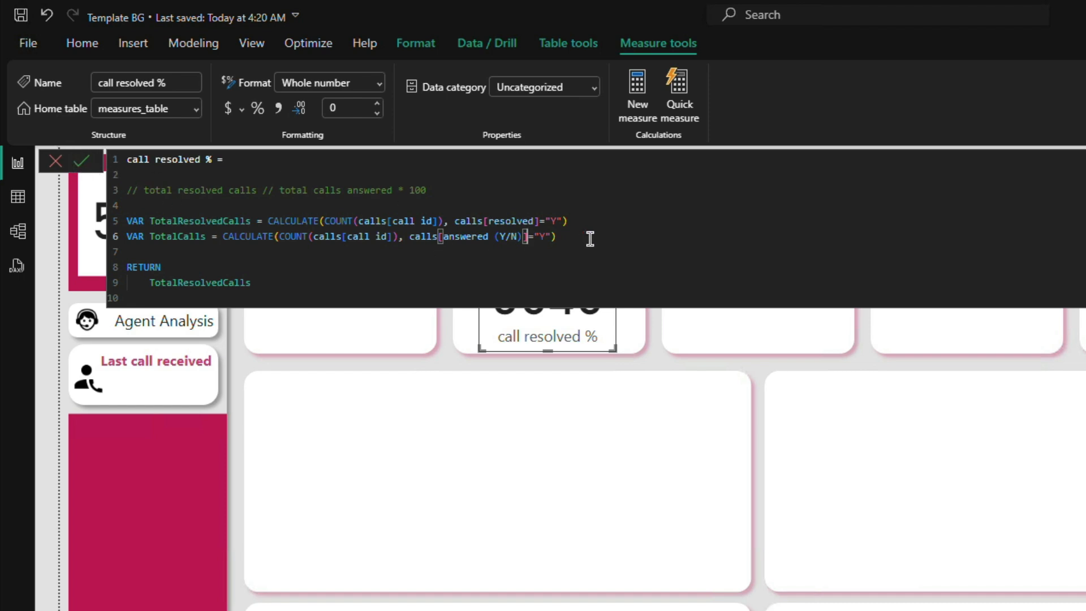
Step: Replace TotalResolvedCalls below RETURN with the start of a DIVIDE function
drag(559, 236, 127, 221)
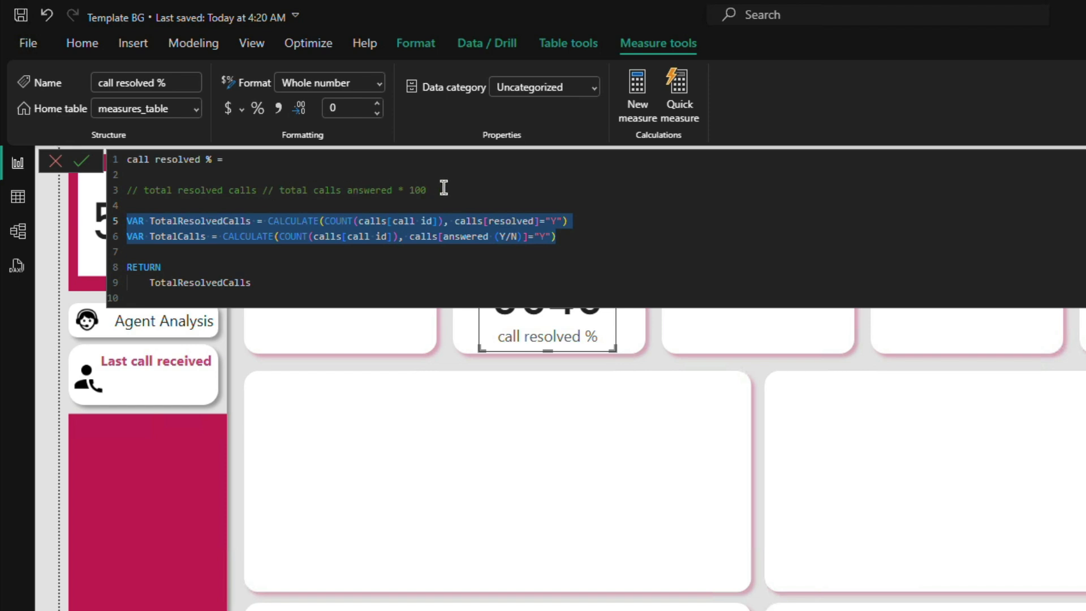
drag(430, 190, 141, 193)
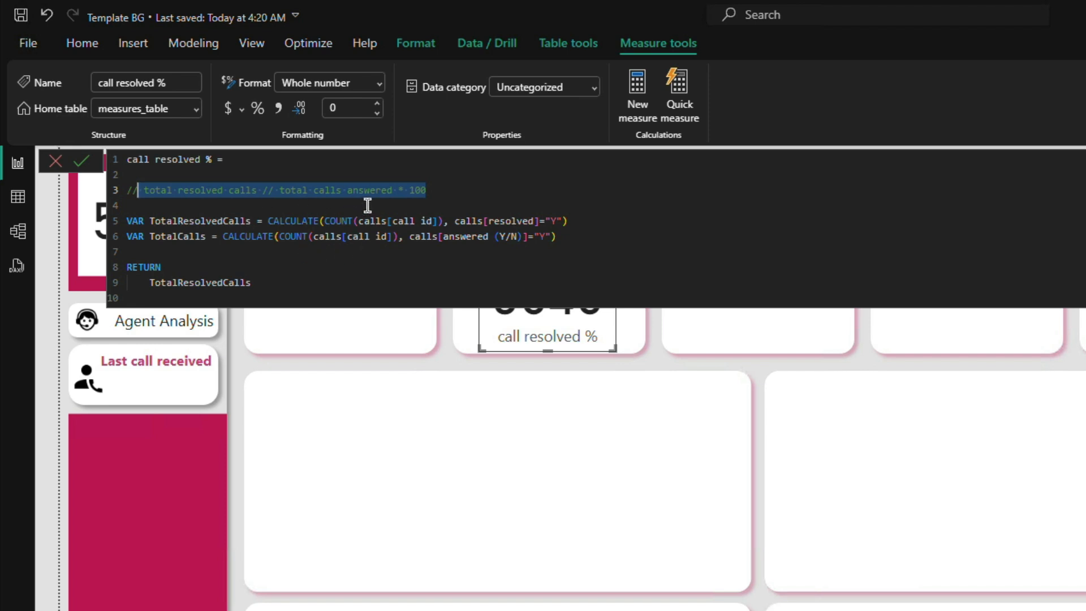
double_click(197, 283)
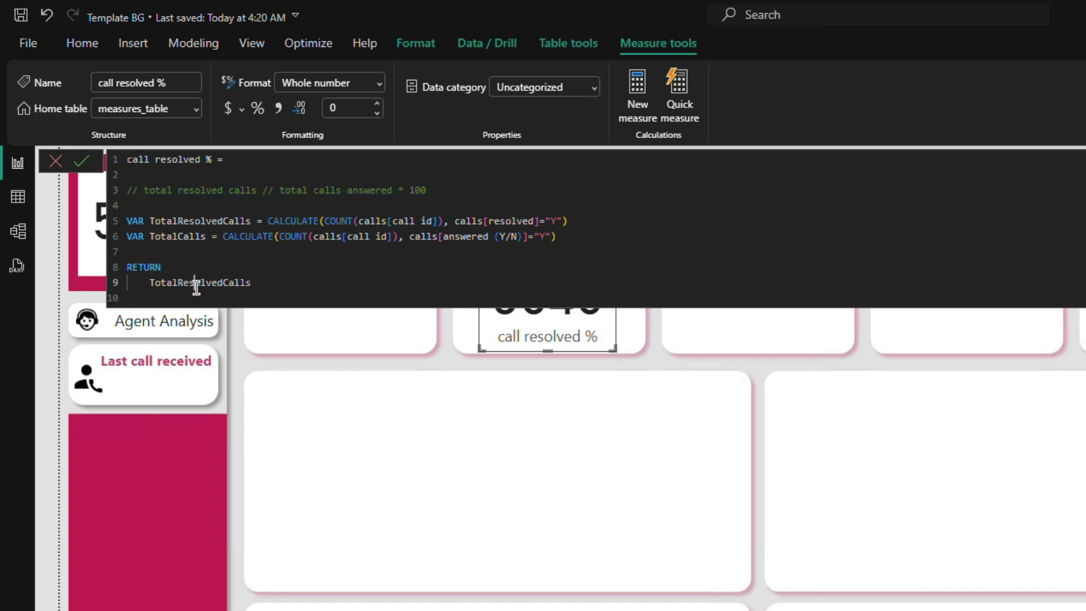
key(BackSpace)
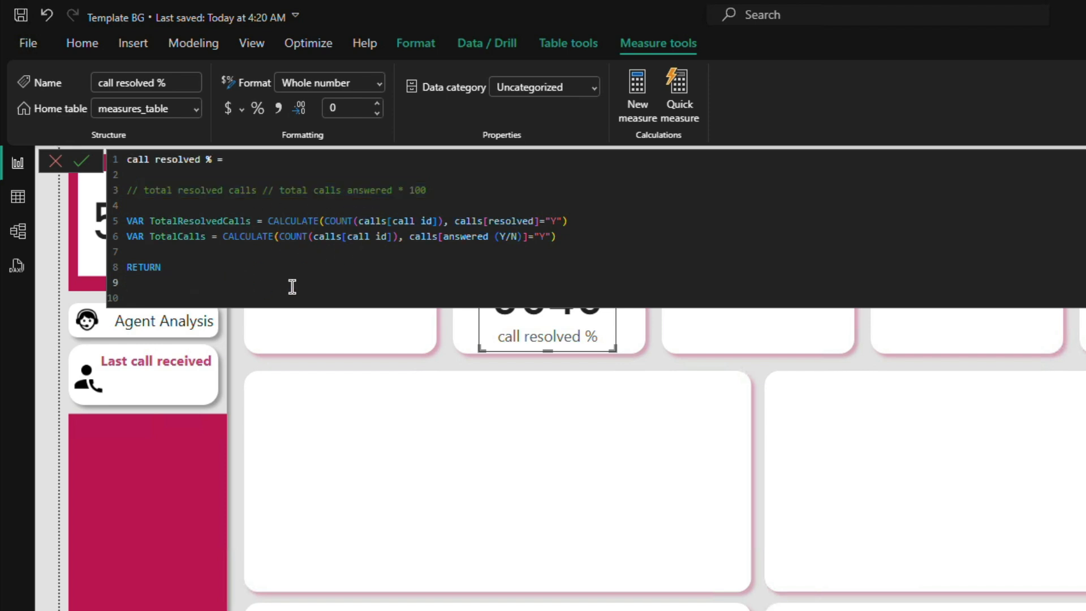
text(DEVI)
key(BackSpace)
key(BackSpace)
key(BackSpace)
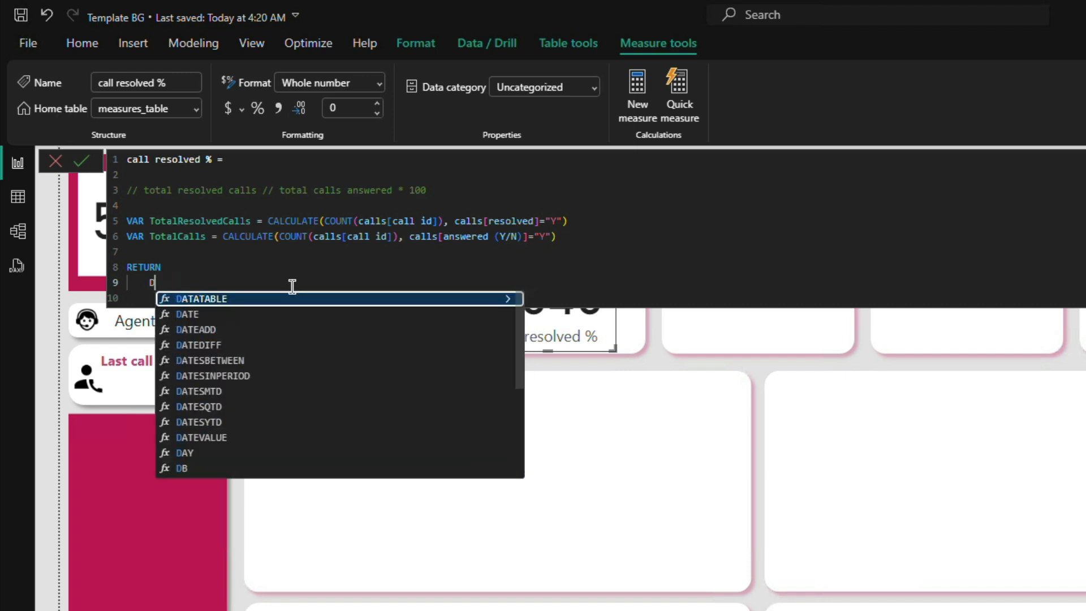
text(IV)
key(Tab)
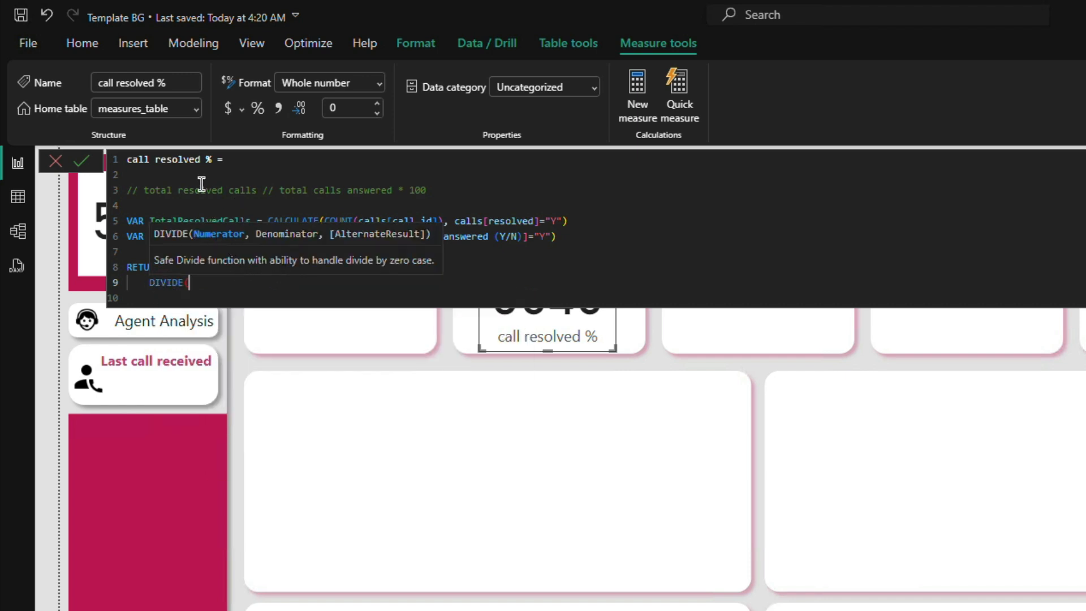
Step: Fill in DIVIDE with TotalResolvedCalls as the numerator and TotalCalls as the denominator
double_click(207, 220)
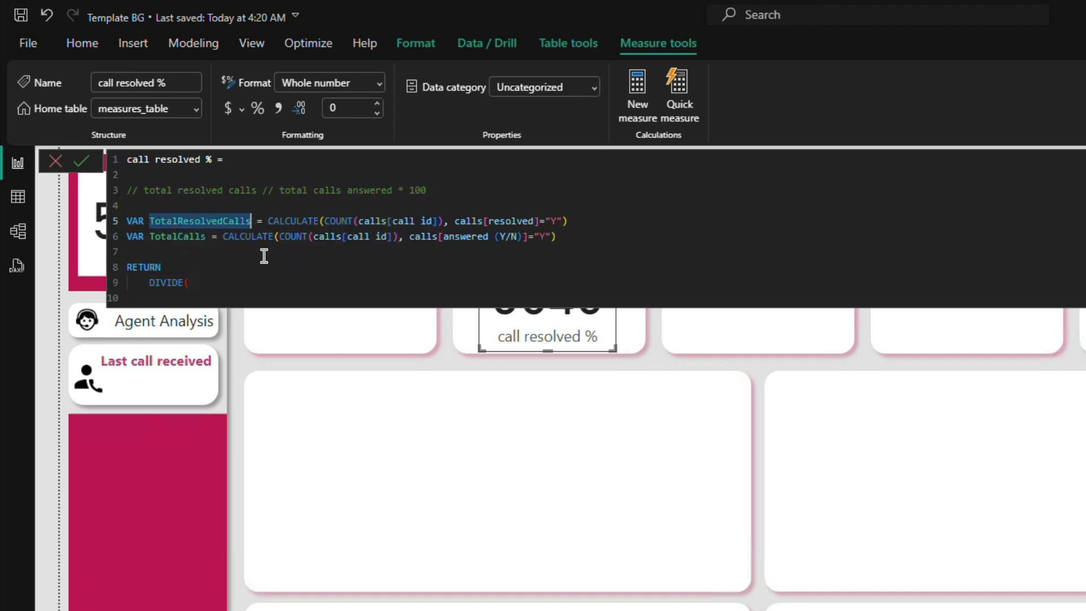
click(224, 287)
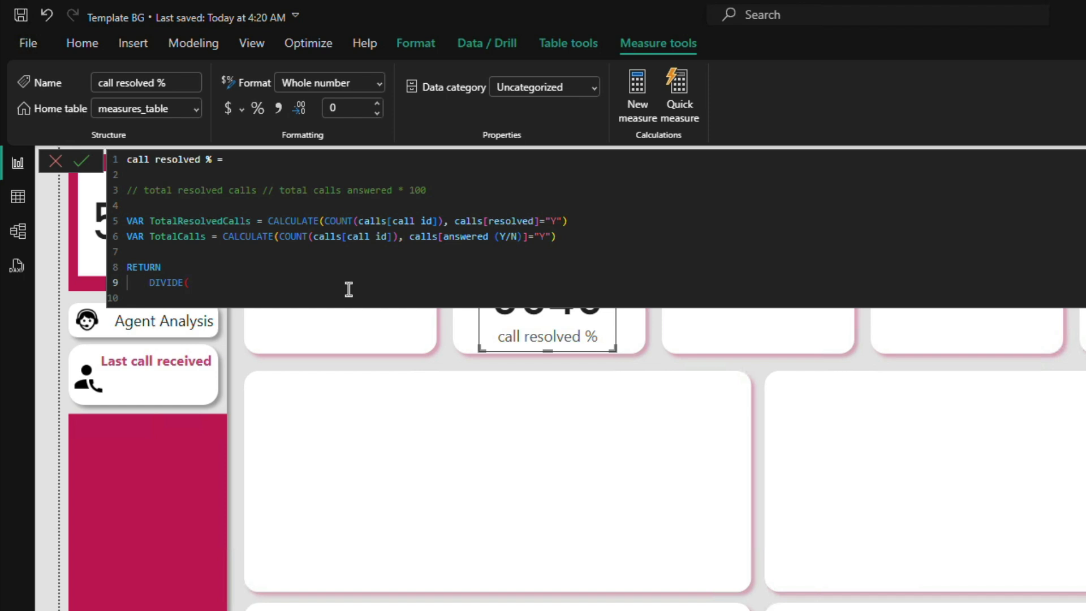
text(TotalResolvedCalls,)
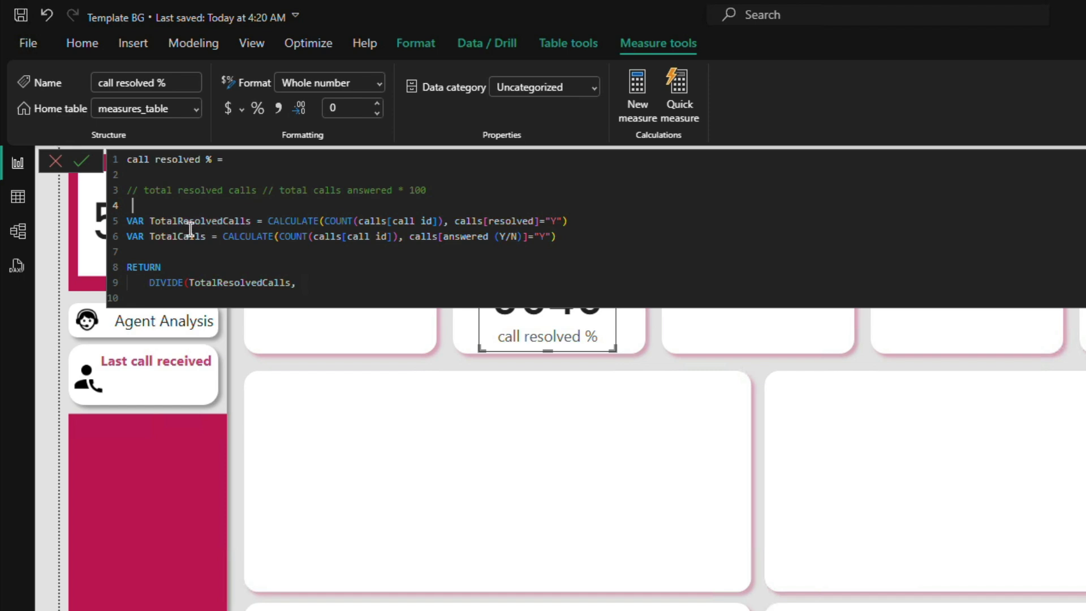
double_click(171, 236)
key(ctrl+c)
click(313, 283)
key(ctrl+v)
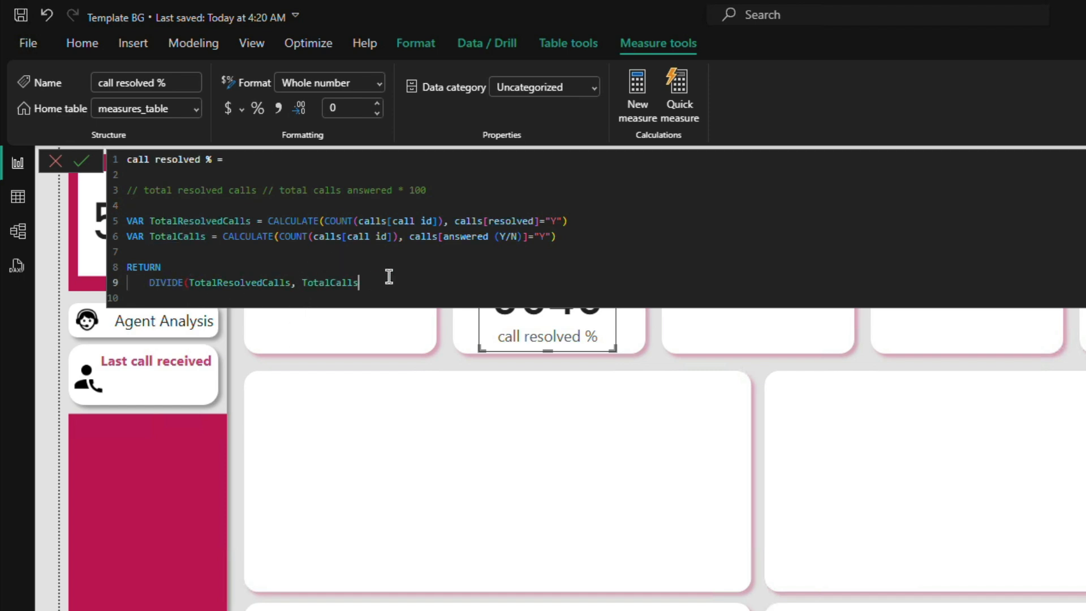
Step: Finish DIVIDE with an alternate result of 0, multiply it by 100, and commit the measure
text(, )
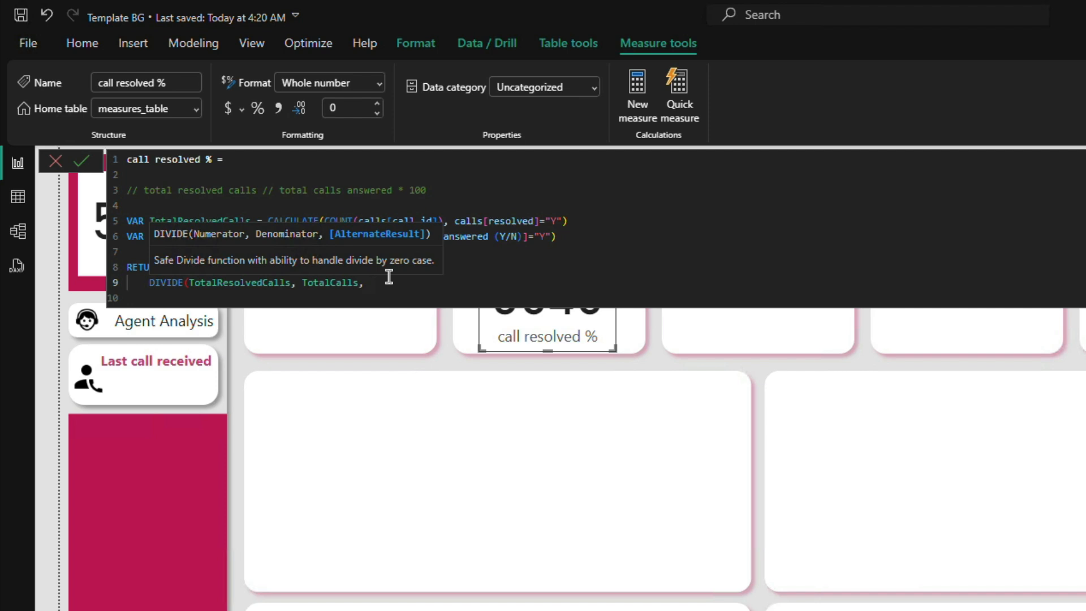
text(0))
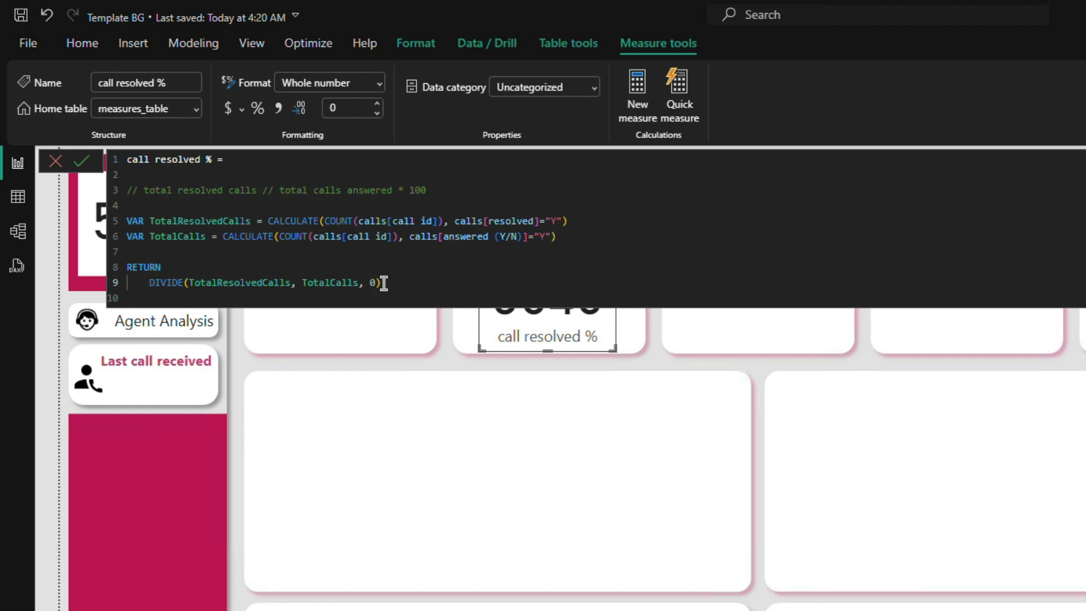
text( * 100)
click(81, 164)
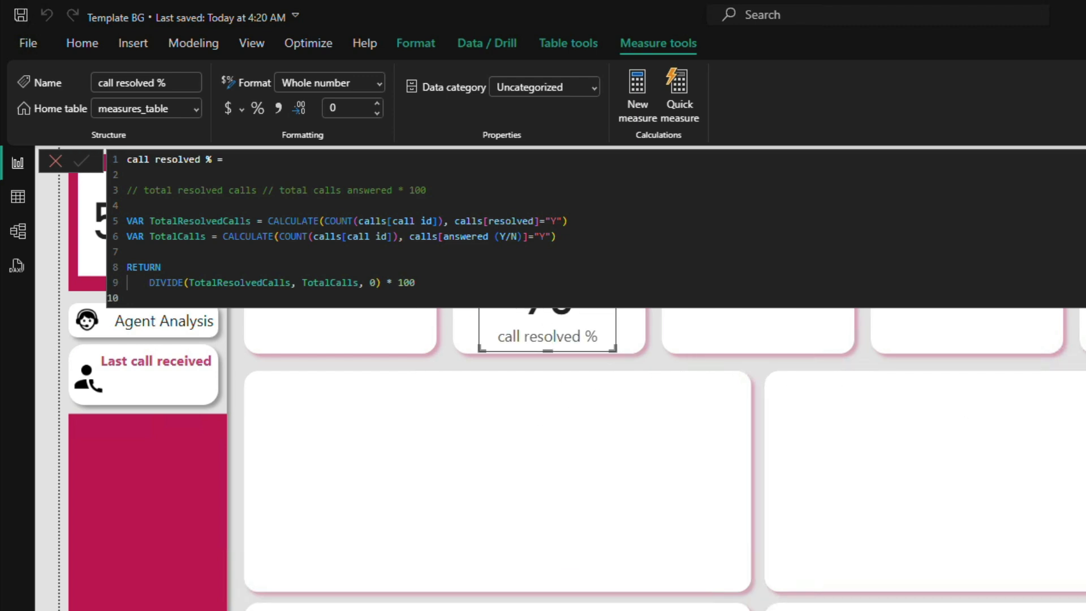
Step: Format the call resolved % measure as a decimal number with 2 decimal places and deselect the card
click(378, 83)
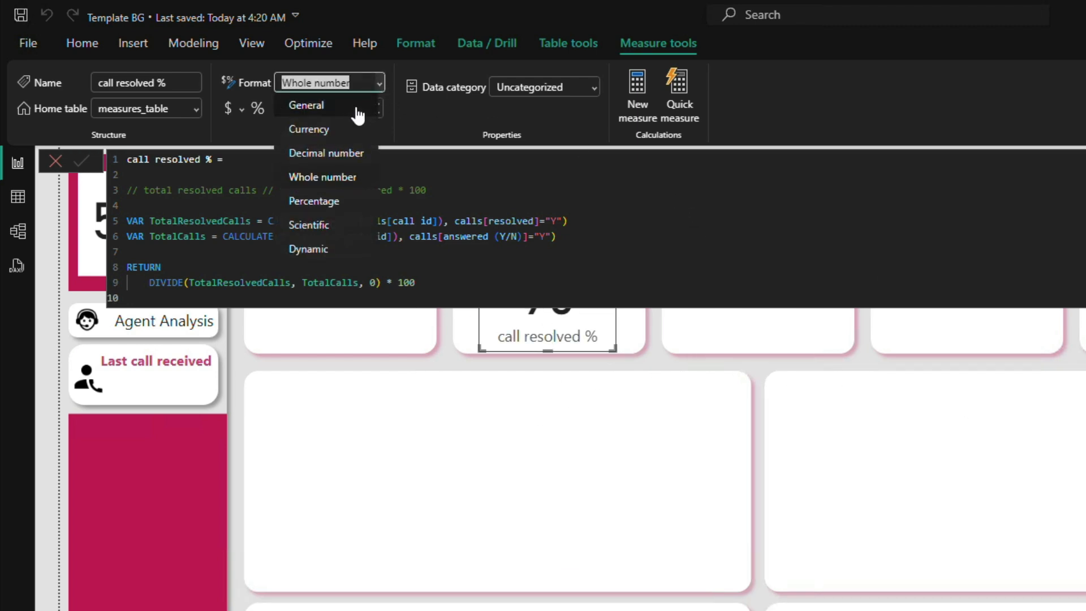
click(333, 153)
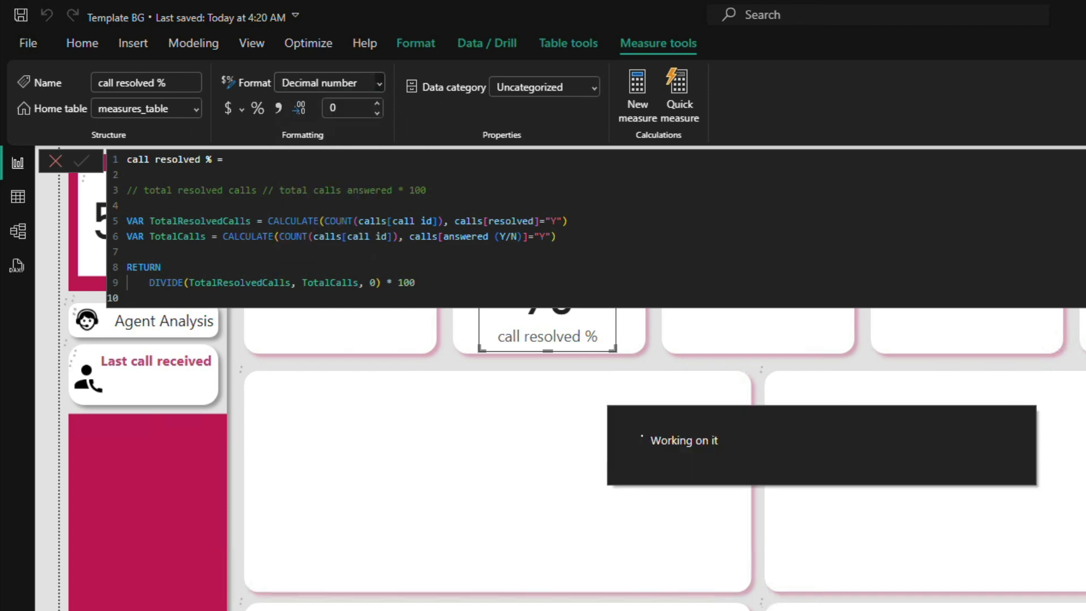
click(1075, 362)
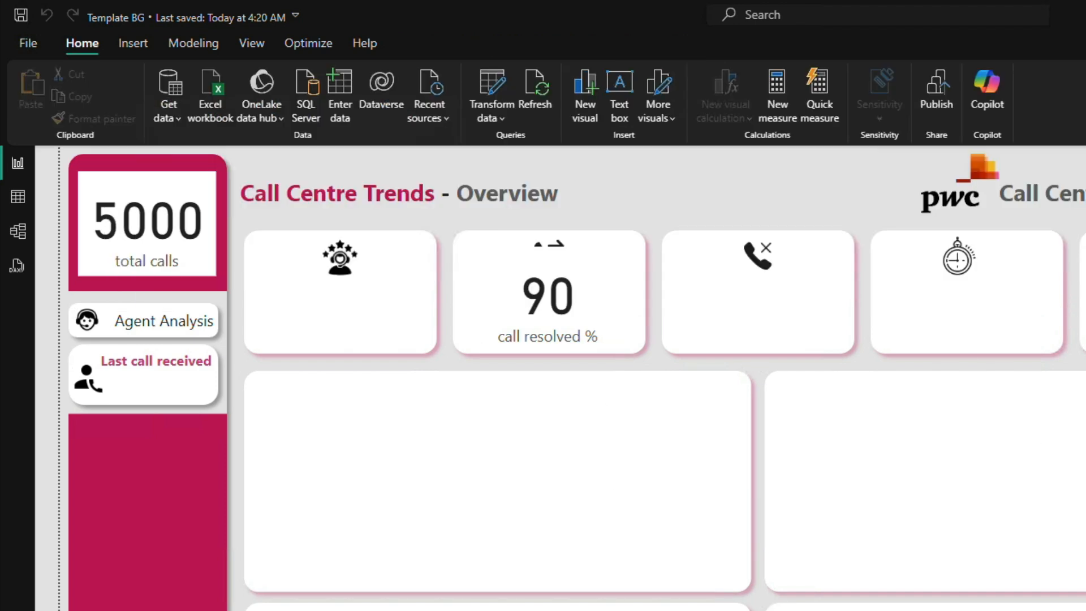
click(558, 305)
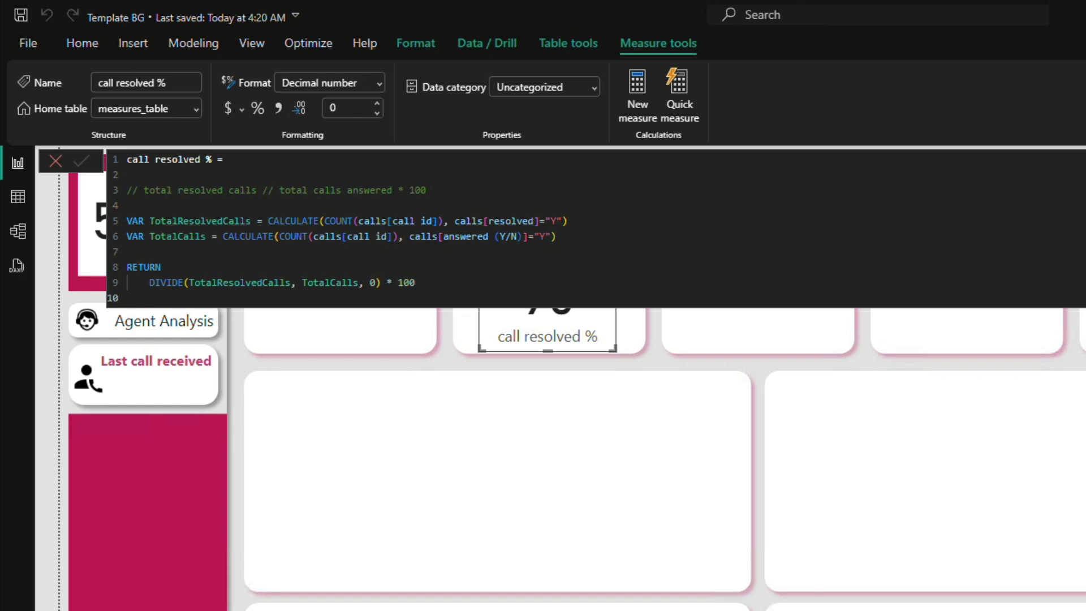
click(352, 108)
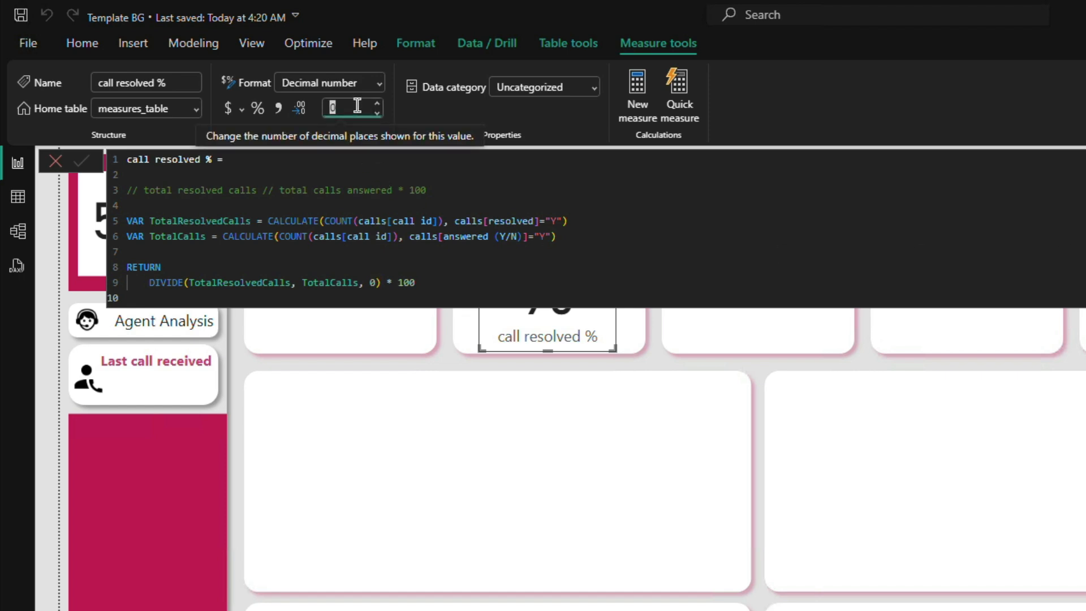
text(2)
key(Return)
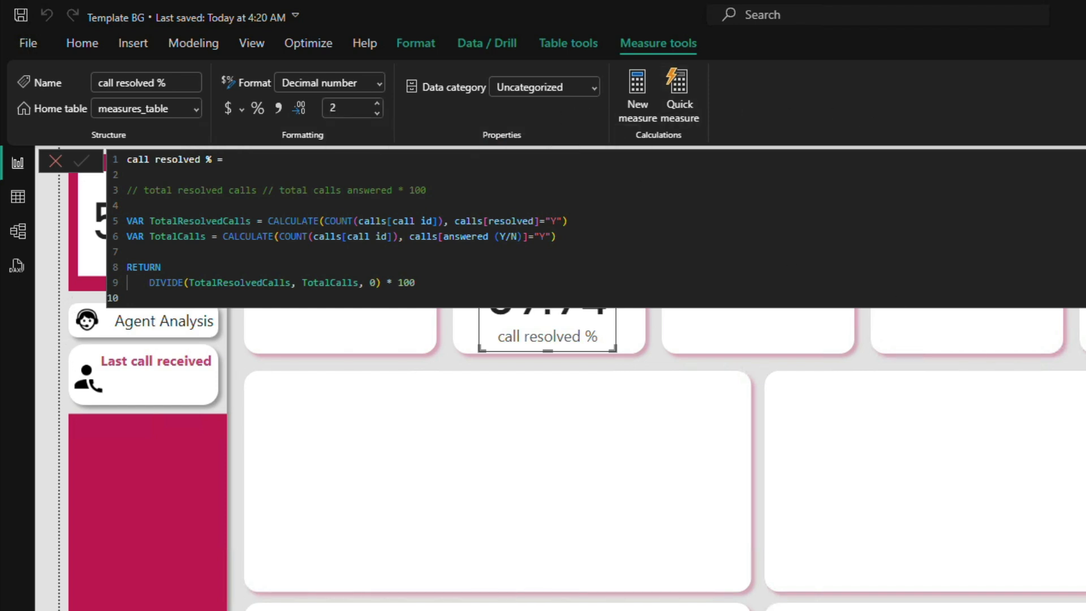
click(1074, 362)
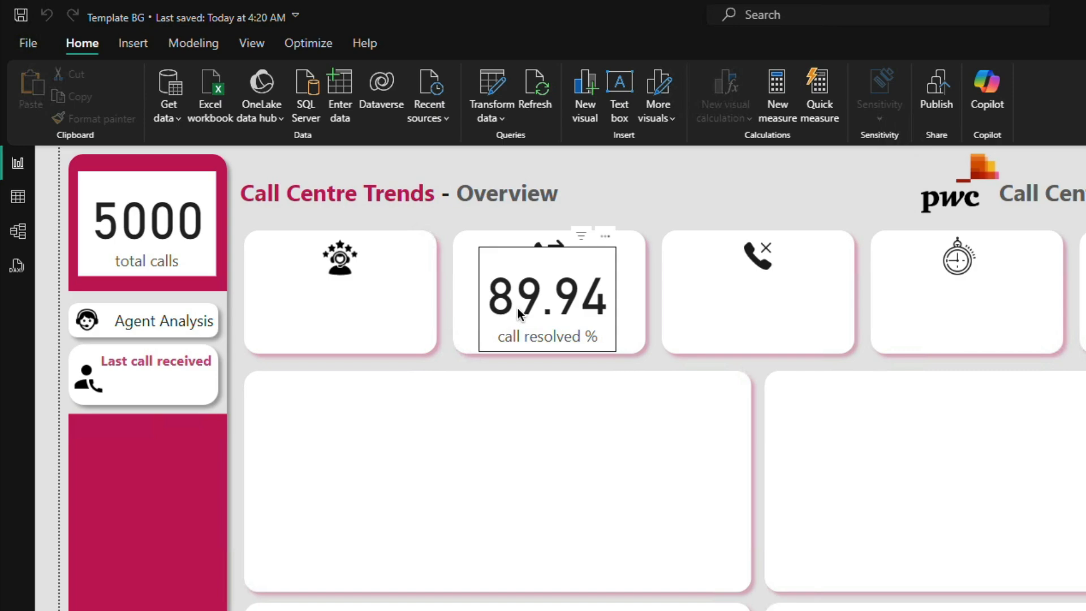
Step: Switch to the Excel call centre dataset and examine the Y/N values in the resolved column
key(alt+Tab)
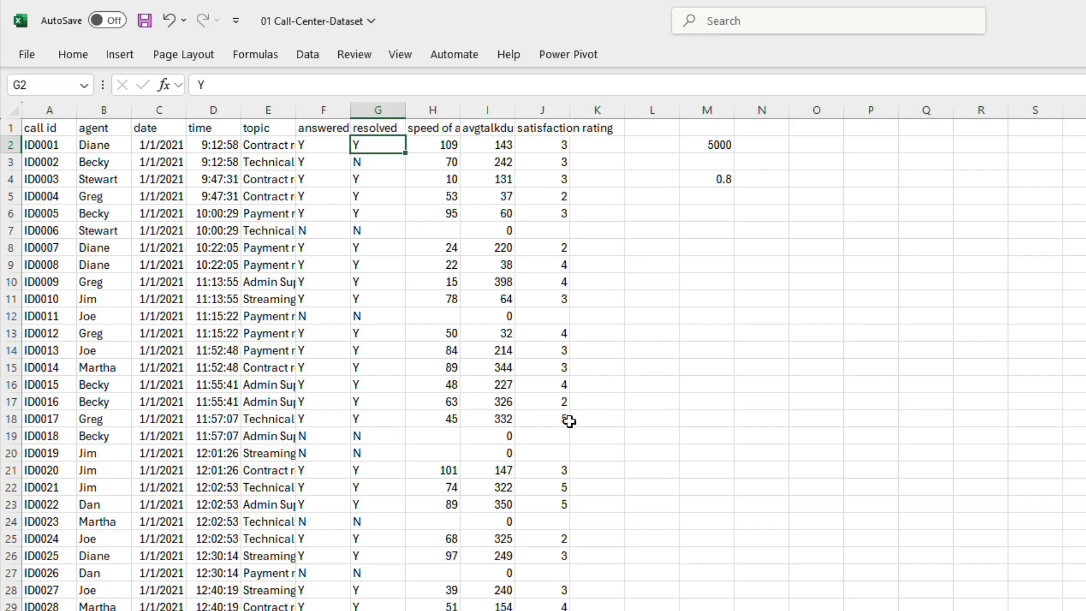
click(566, 213)
click(369, 144)
click(387, 182)
click(368, 365)
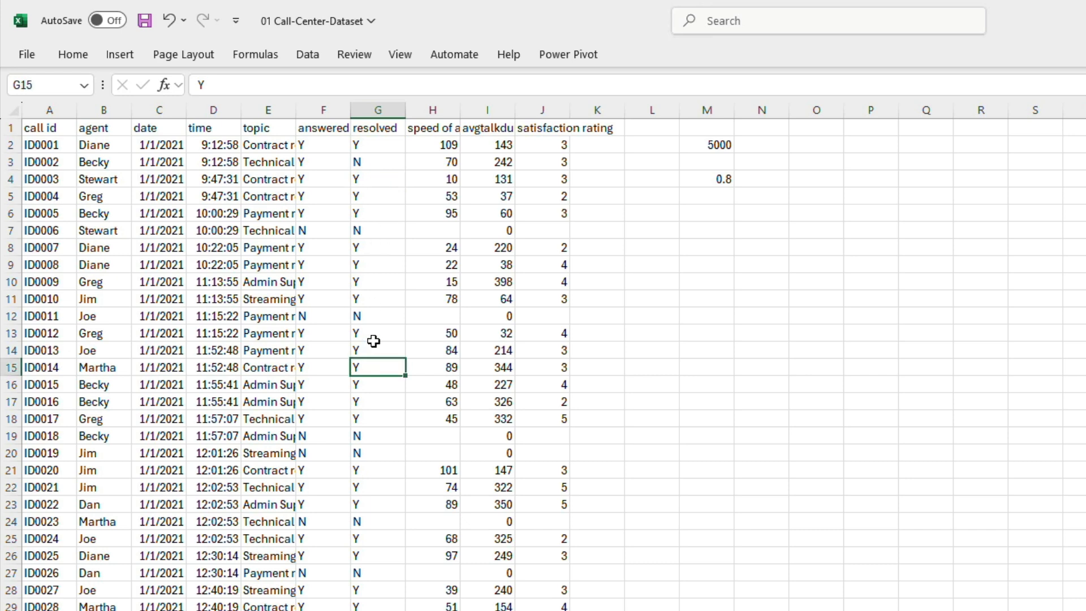
Step: Turn on filters for the header row of the call centre dataset
click(382, 156)
click(318, 129)
key(ctrl+shift+l)
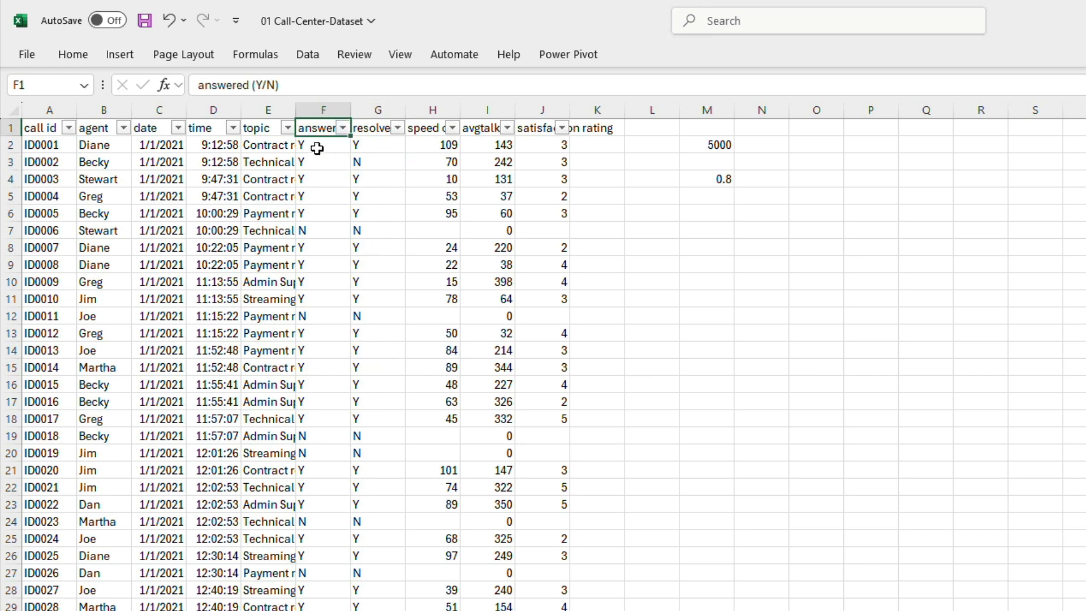
Step: In cell M5, count the resolved calls with =COUNTIF(G2:G5001, "Y")
click(704, 198)
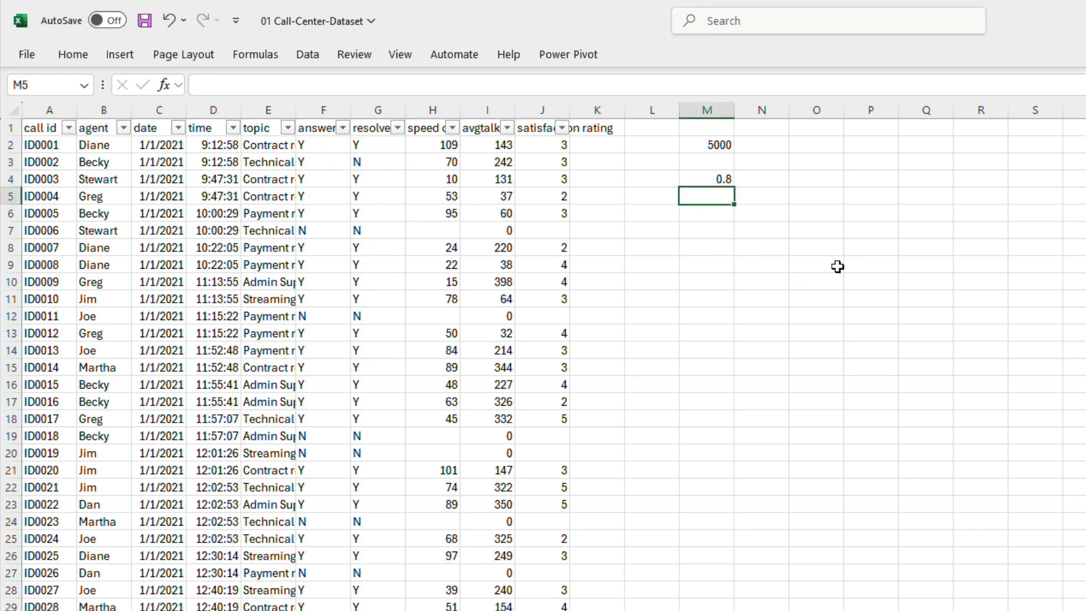
text(=COUNTIF()
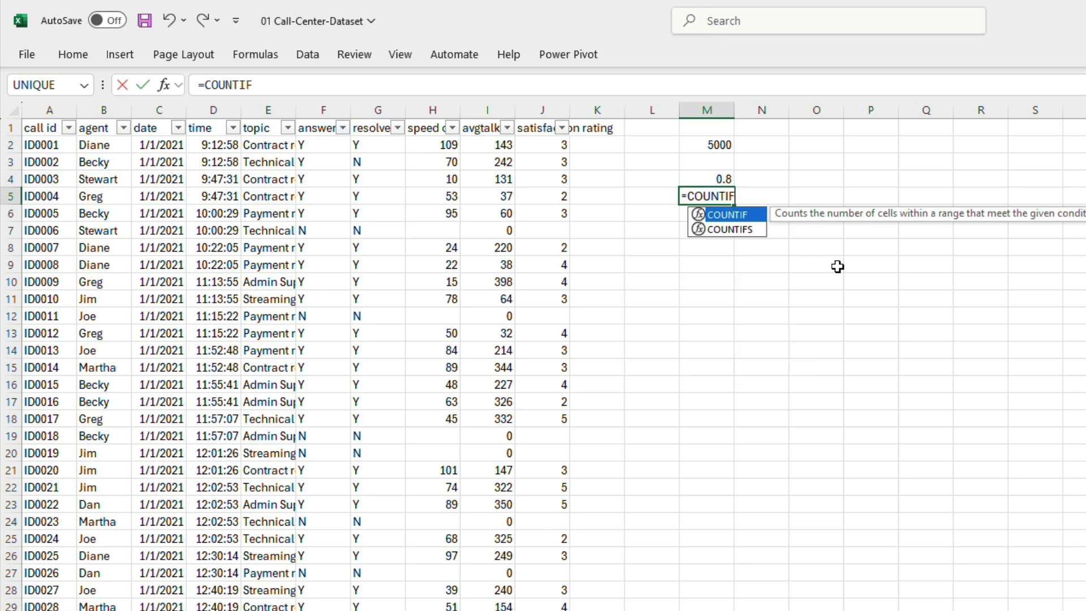
click(376, 145)
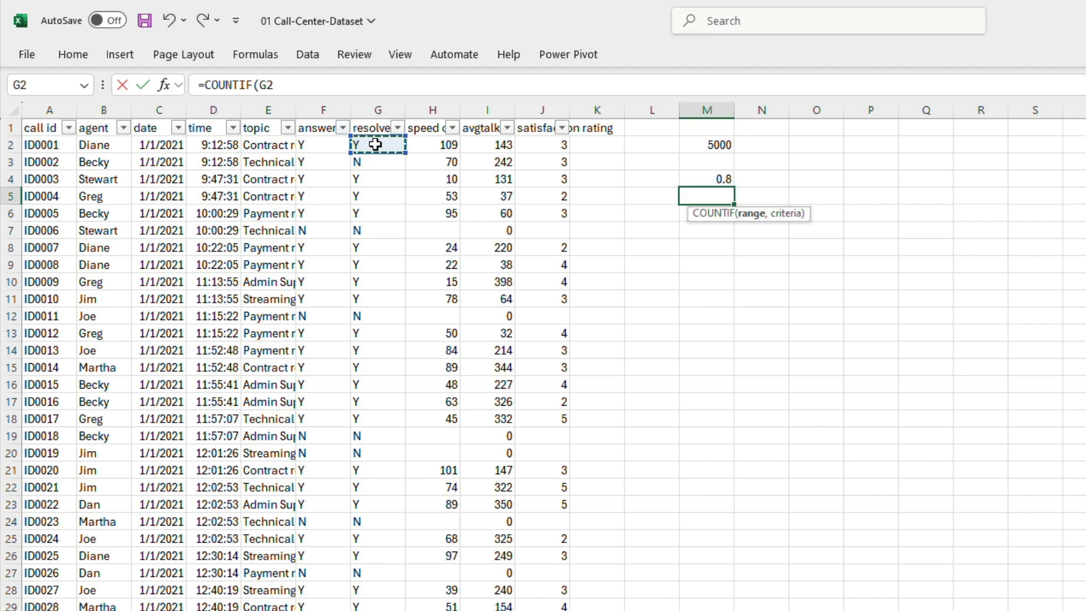
key(ctrl+shift+Down)
text(,)
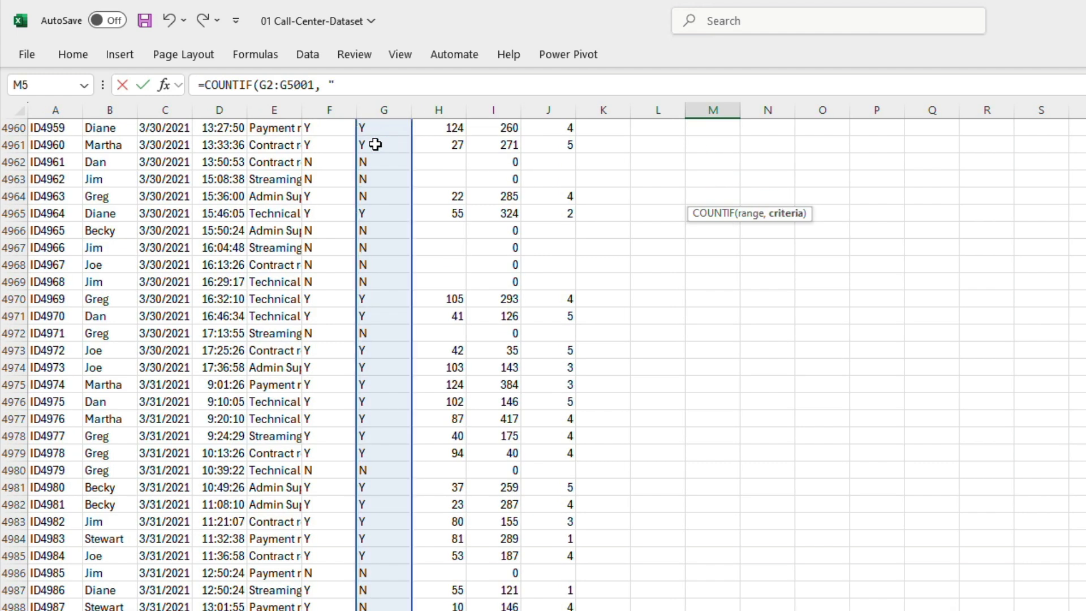
text( "Y"))
key(Return)
key(Up)
key(Up)
key(Down)
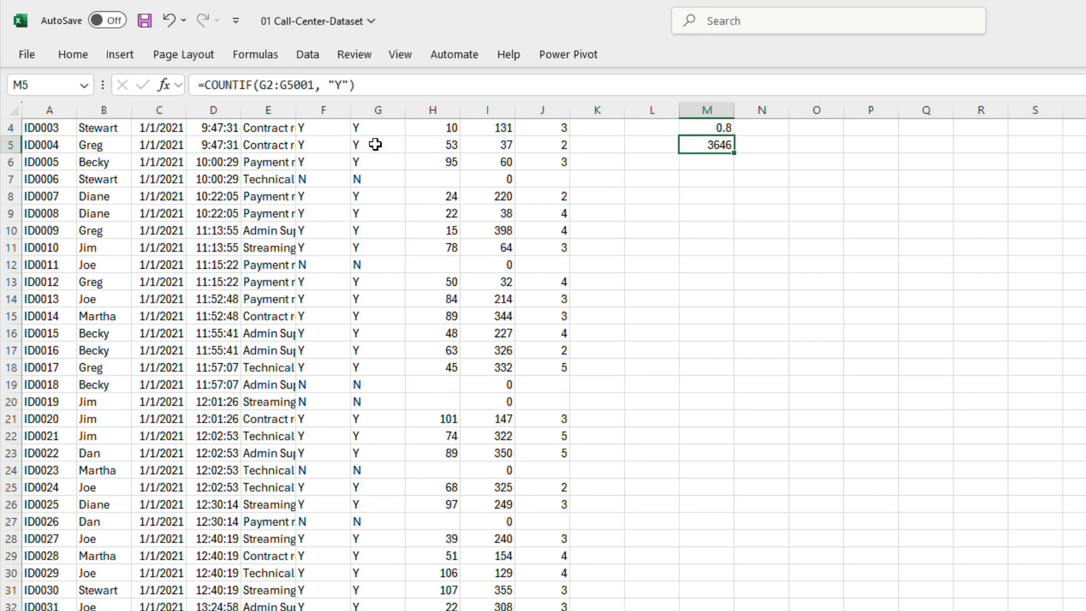
Step: In cell M6, reuse the COUNTIF formula with the criterion changed to "N" to count unresolved calls
key(Down)
click(408, 85)
text(=COUNTIF(G2:G5001, "Y"))
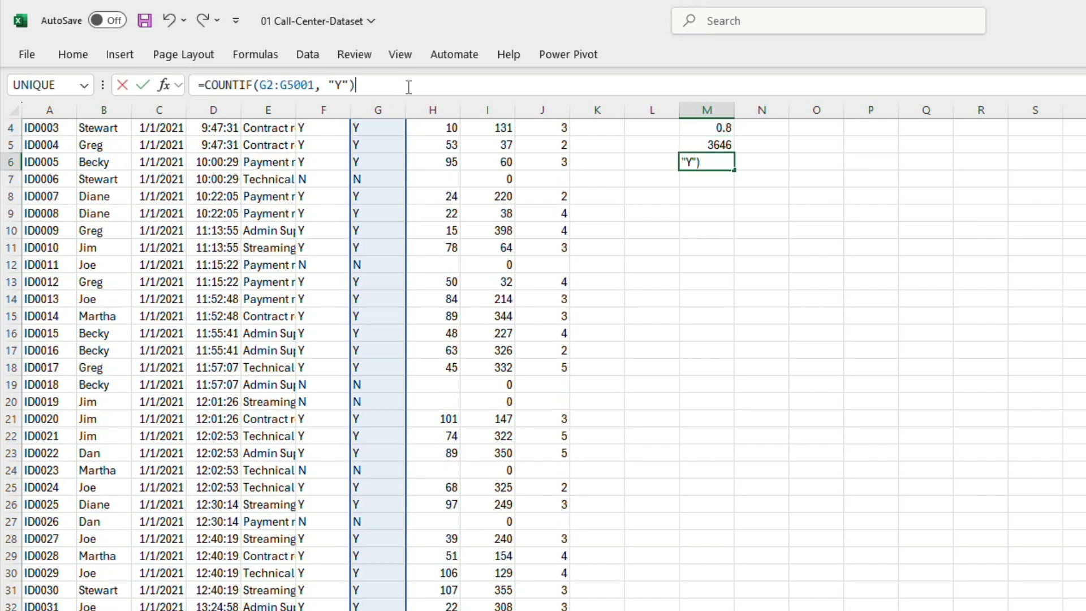
double_click(338, 85)
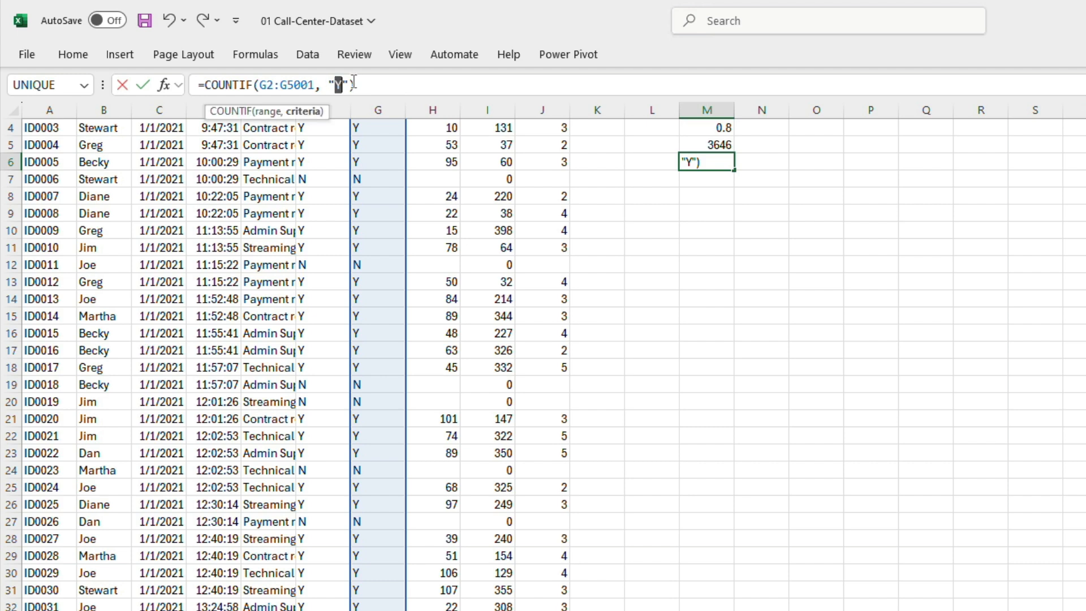
text(N)
key(Return)
key(Up)
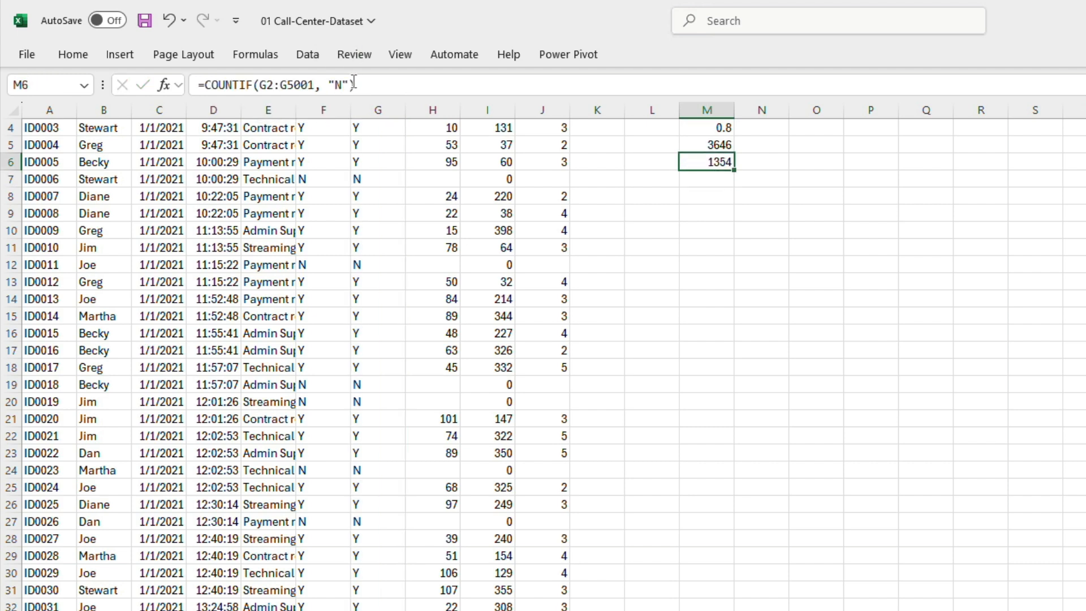
Step: In cell M7, start a formula that divides the resolved-call count in M5 by a COUNTIF
key(Down)
text(=)
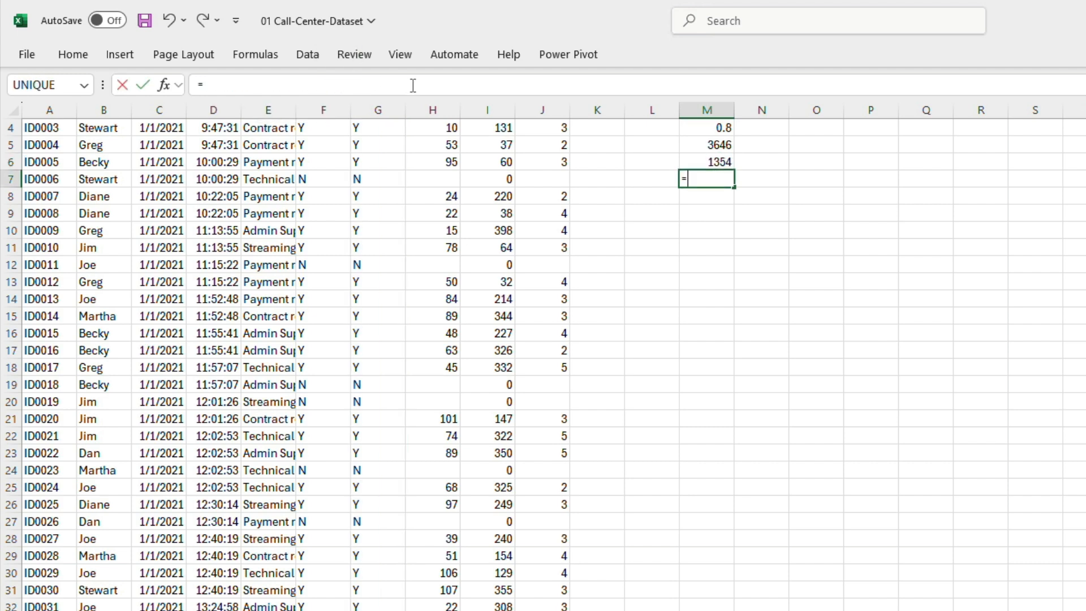
click(714, 145)
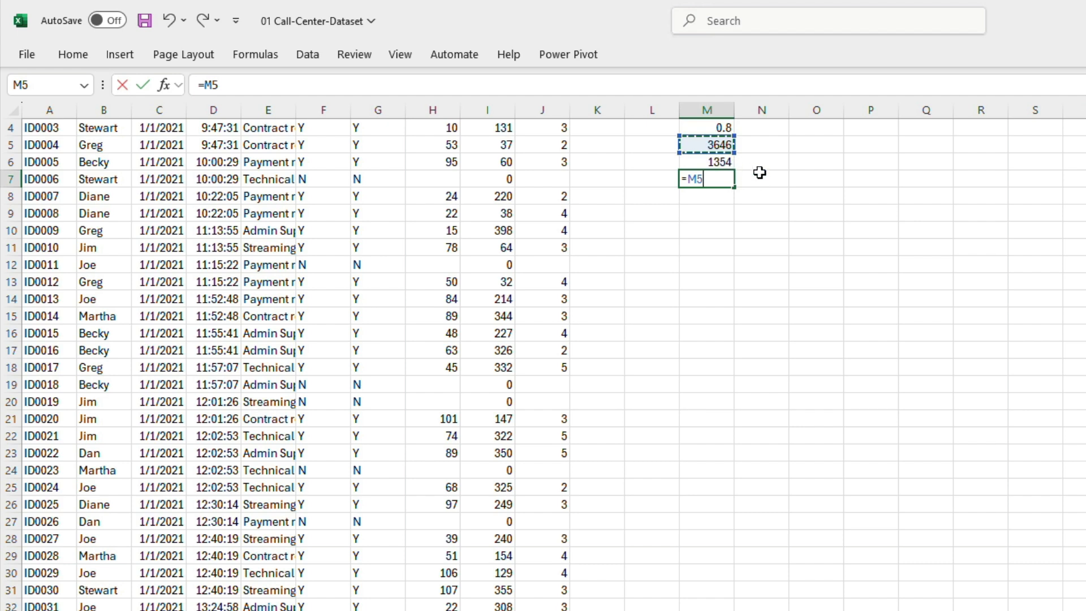
text(/)
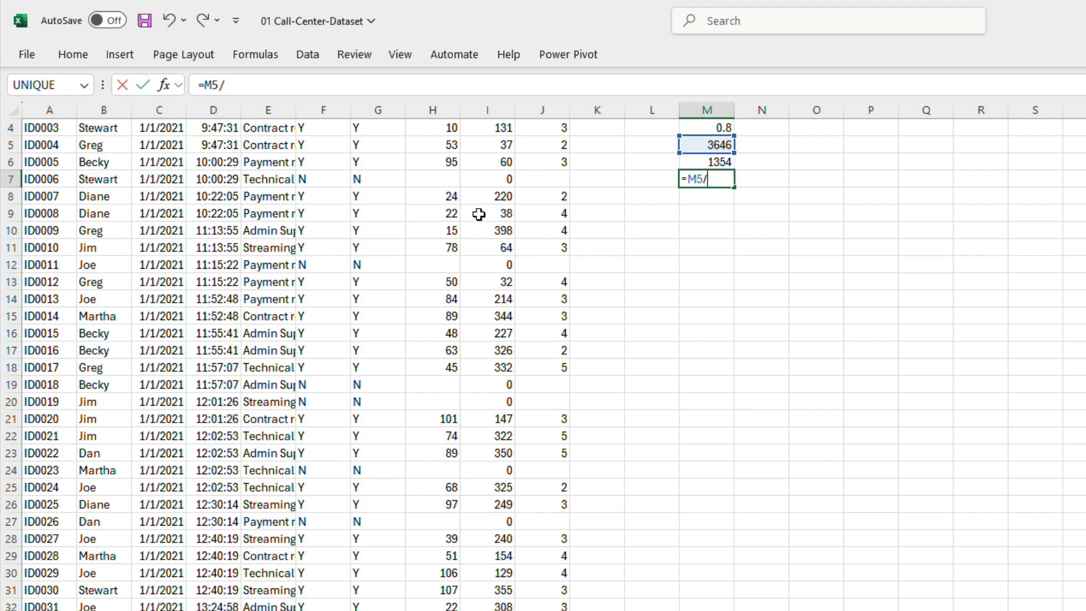
text(COUNTIF)
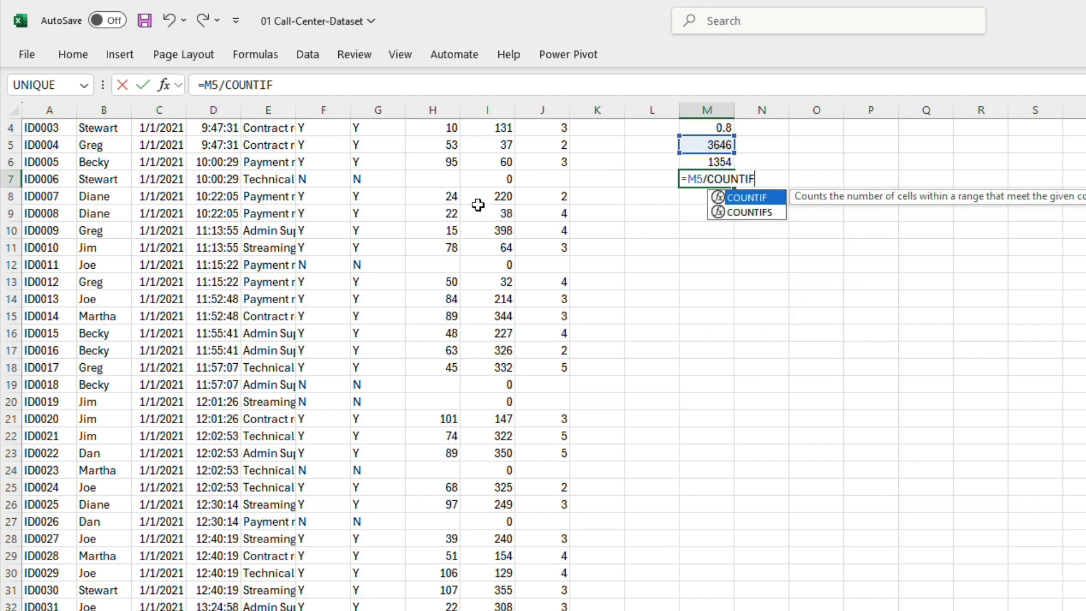
text(()
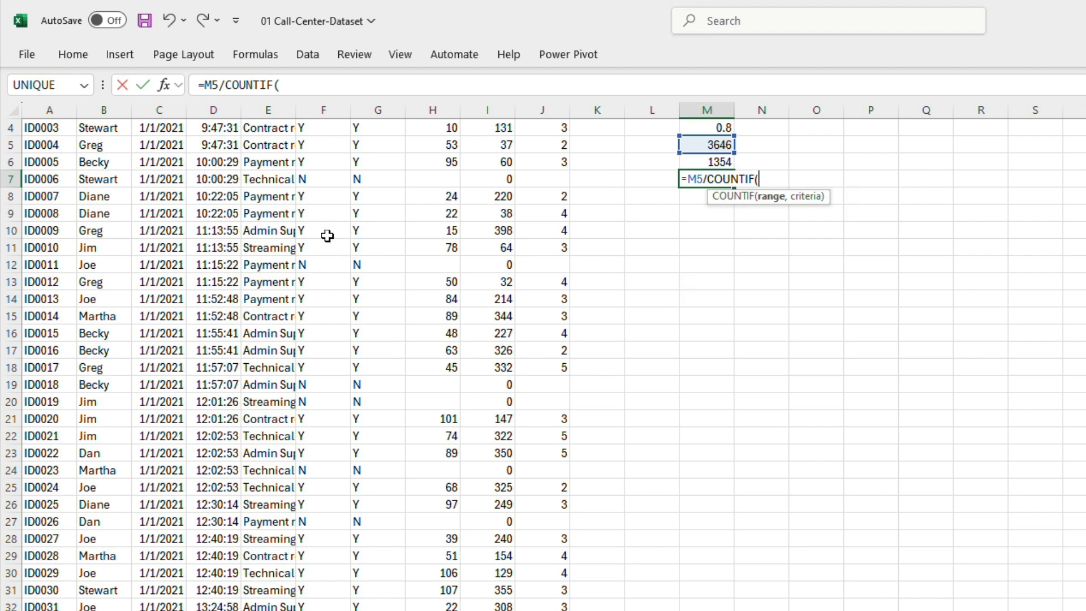
Step: Set the COUNTIF range to the answered column, F2:F5001
click(327, 233)
key(ctrl+Up)
key(Right)
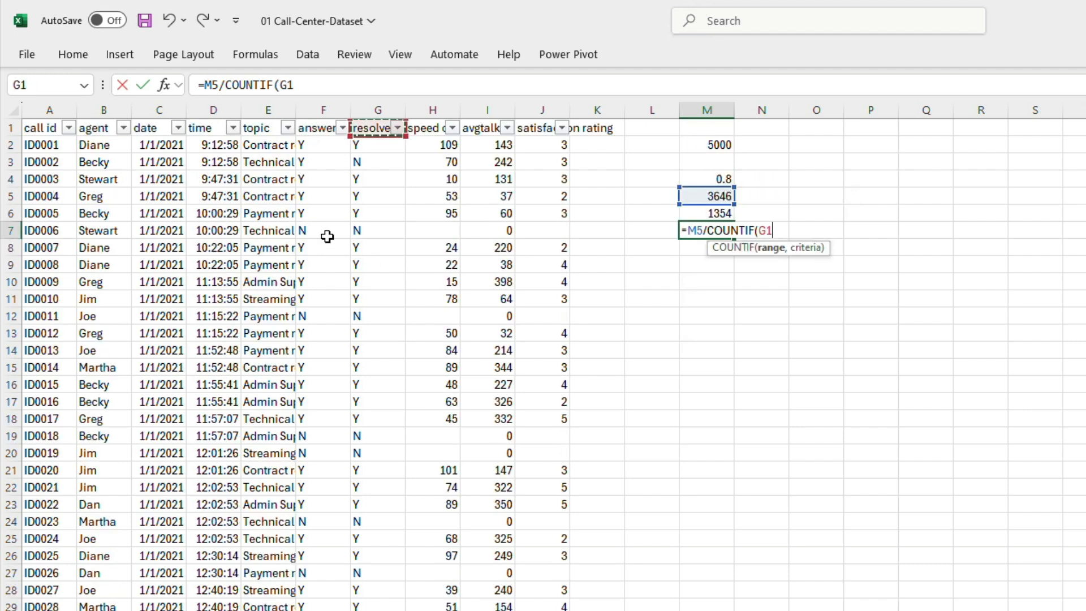
key(Left)
key(Down)
key(ctrl+shift+Down)
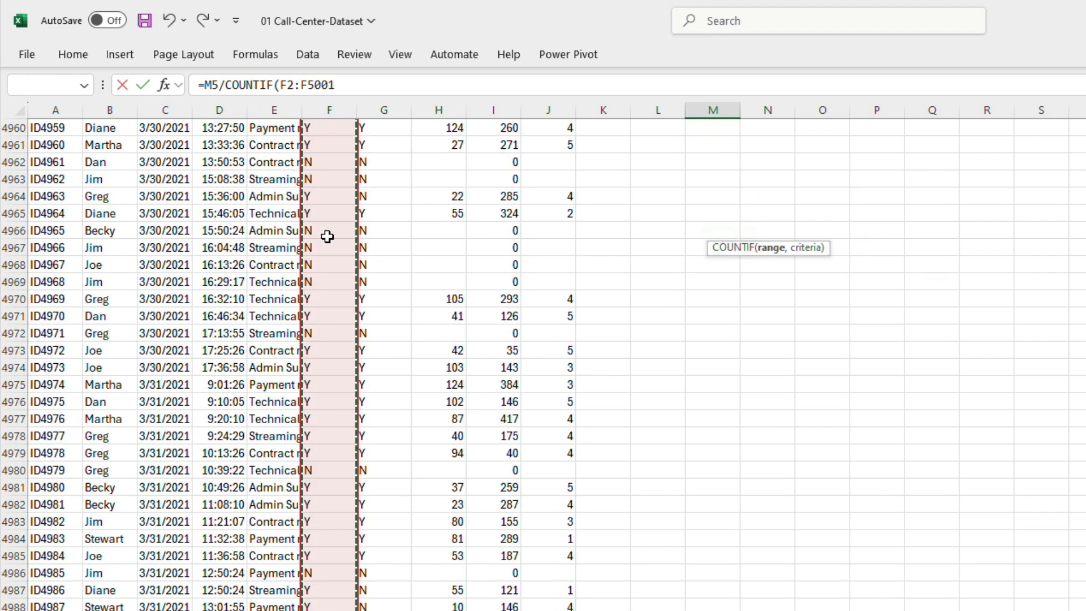
Step: Complete the COUNTIF with the criterion "Y", commit the ratio formula, and review the check cells in column M
text(, "N")
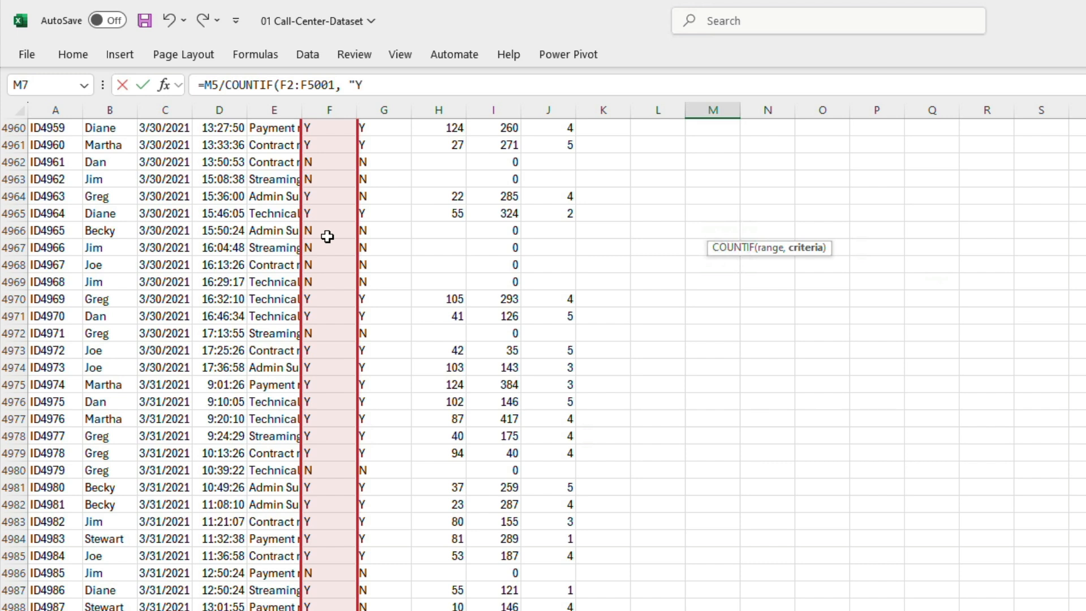
text())
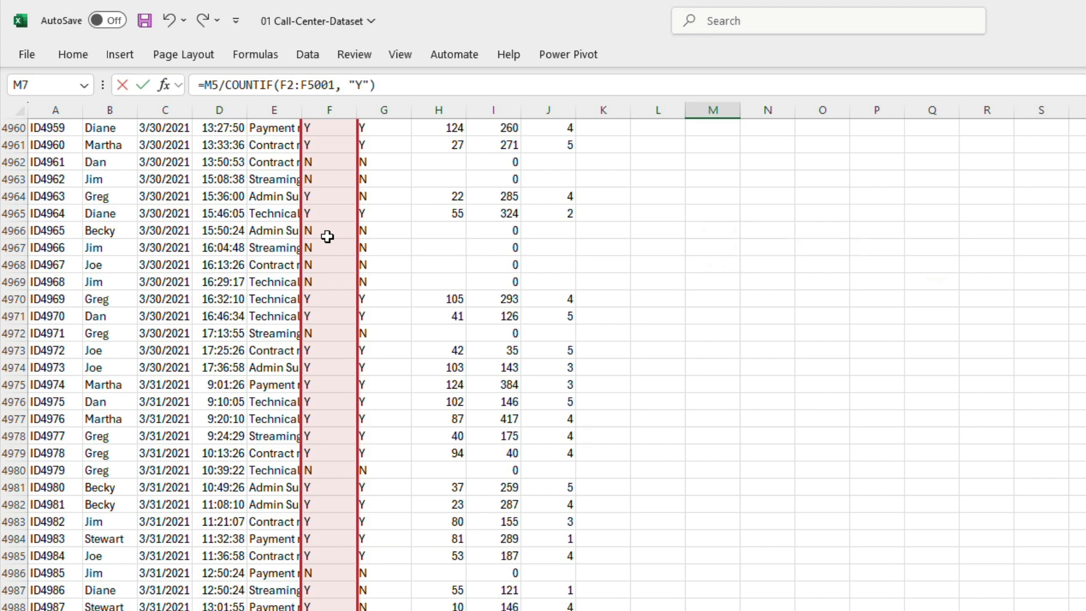
key(Return)
key(Up)
key(Up)
key(Up)
key(Down)
key(Down)
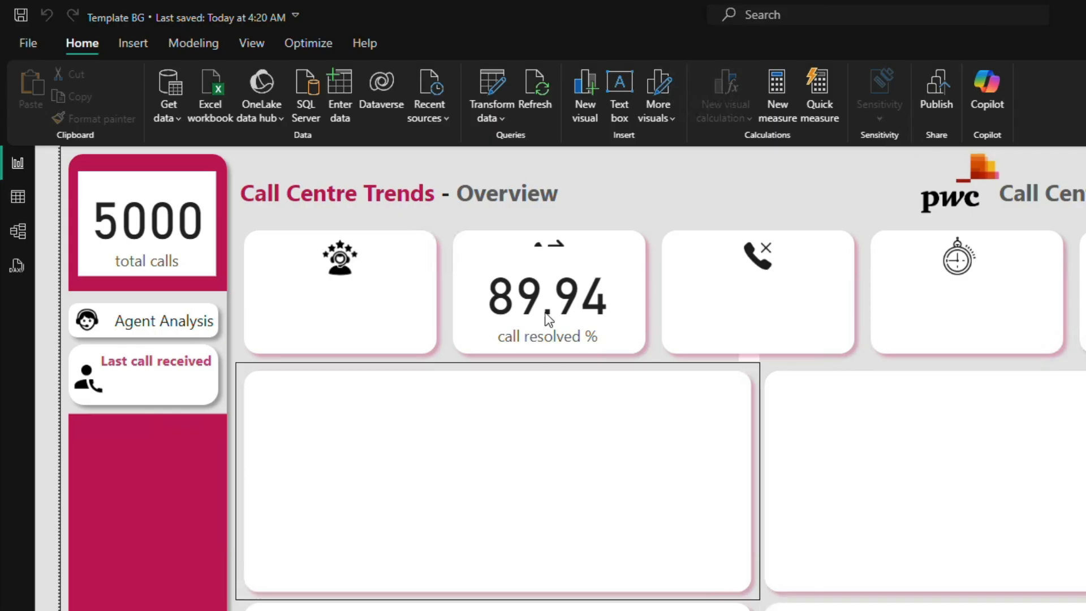
Step: Switch to Power BI Desktop, copy the full DAX formula of the call resolved % measure, and deselect its card
click(577, 278)
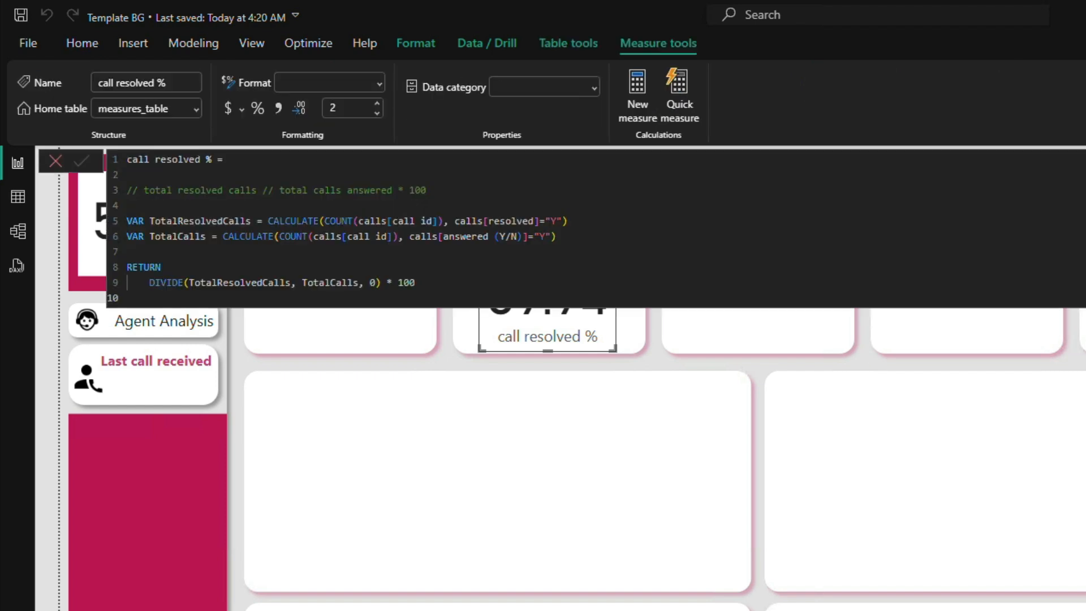
click(621, 268)
key(ctrl+a)
key(ctrl+c)
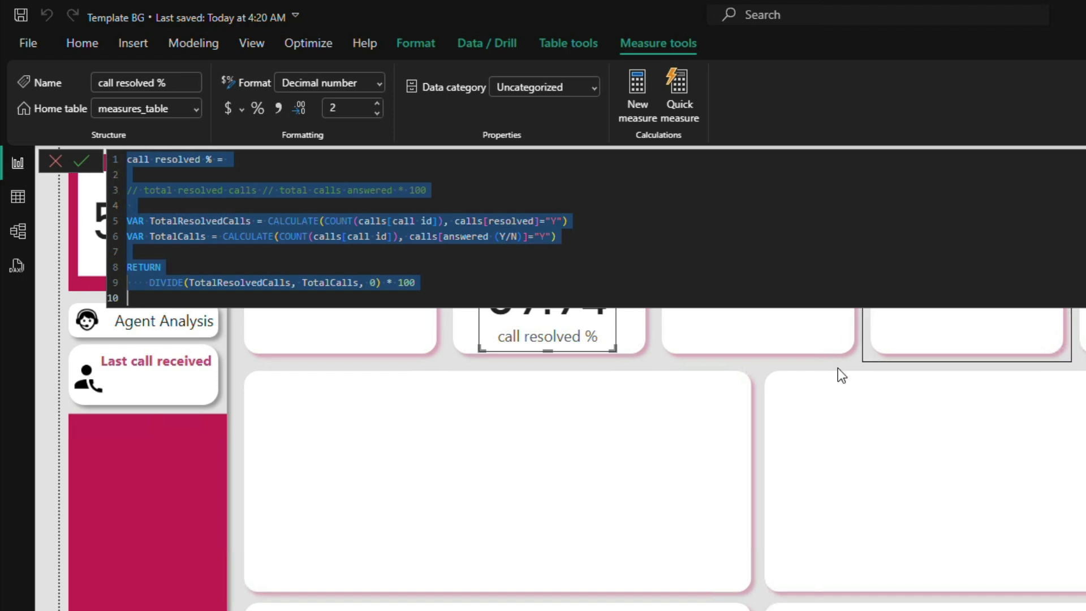
click(880, 398)
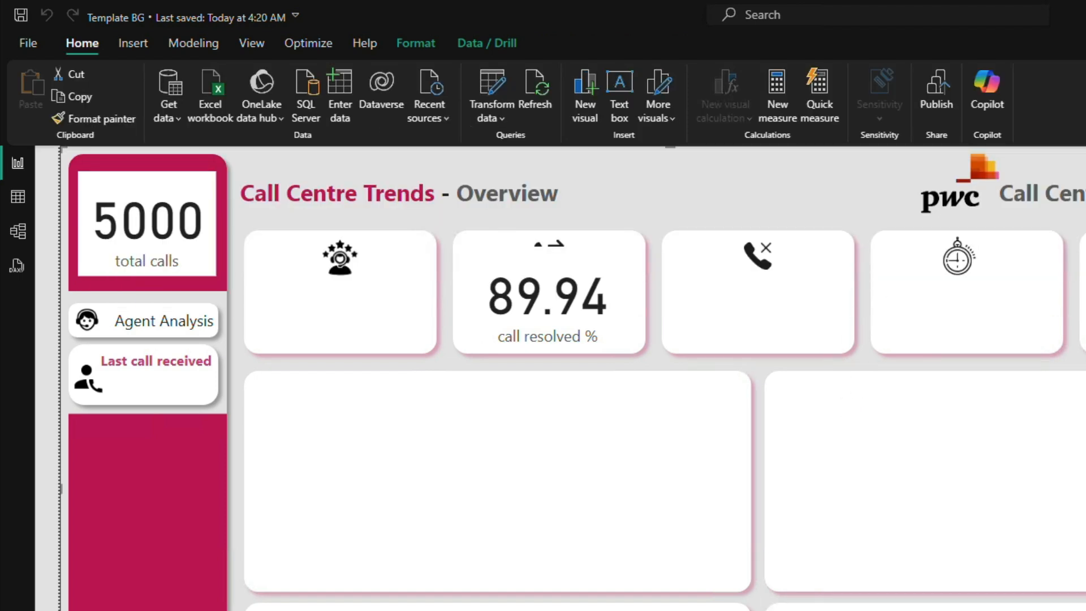
Step: Create a new measure from the copied formula and name it call abandoned %
click(777, 90)
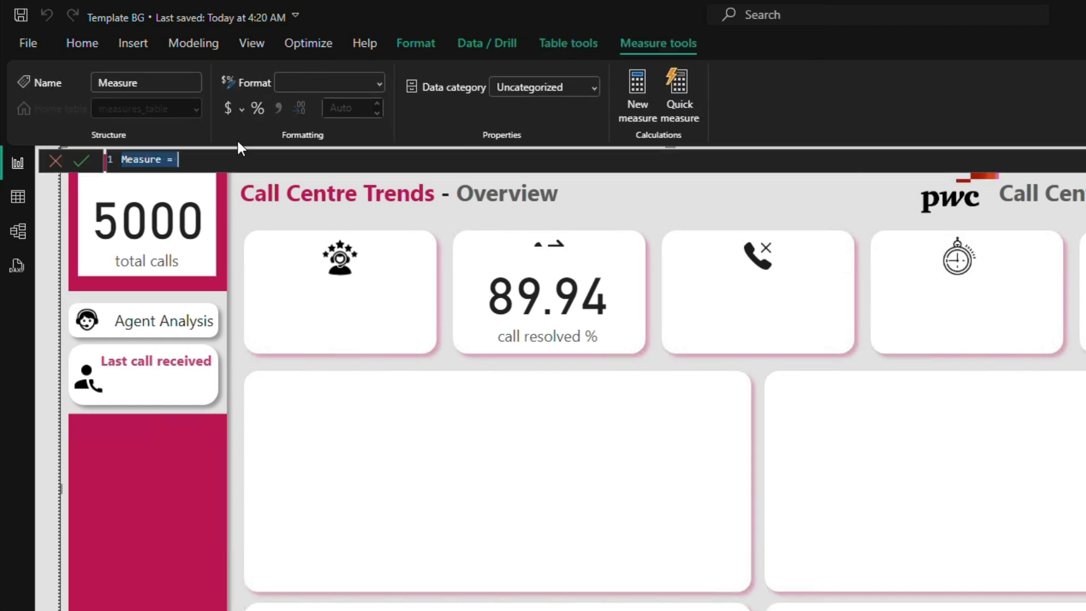
key(BackSpace)
key(ctrl+v)
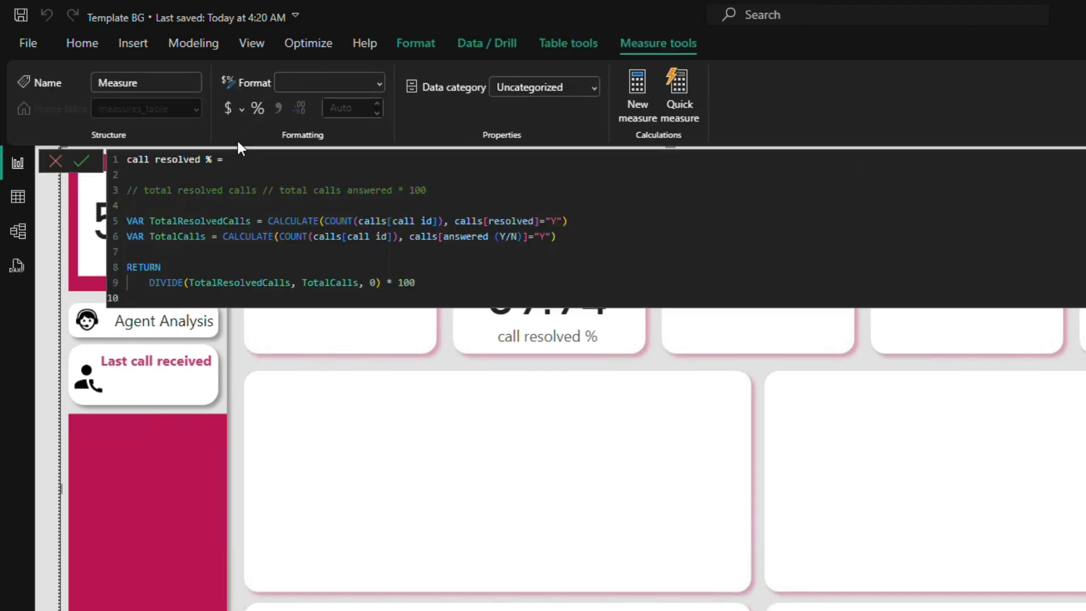
double_click(170, 160)
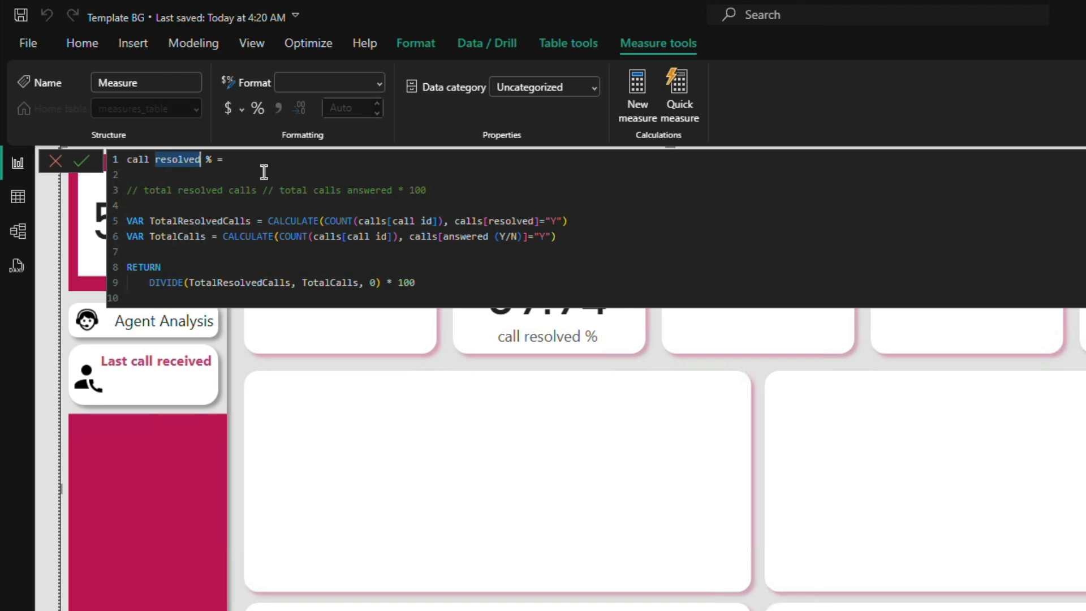
text(abandon)
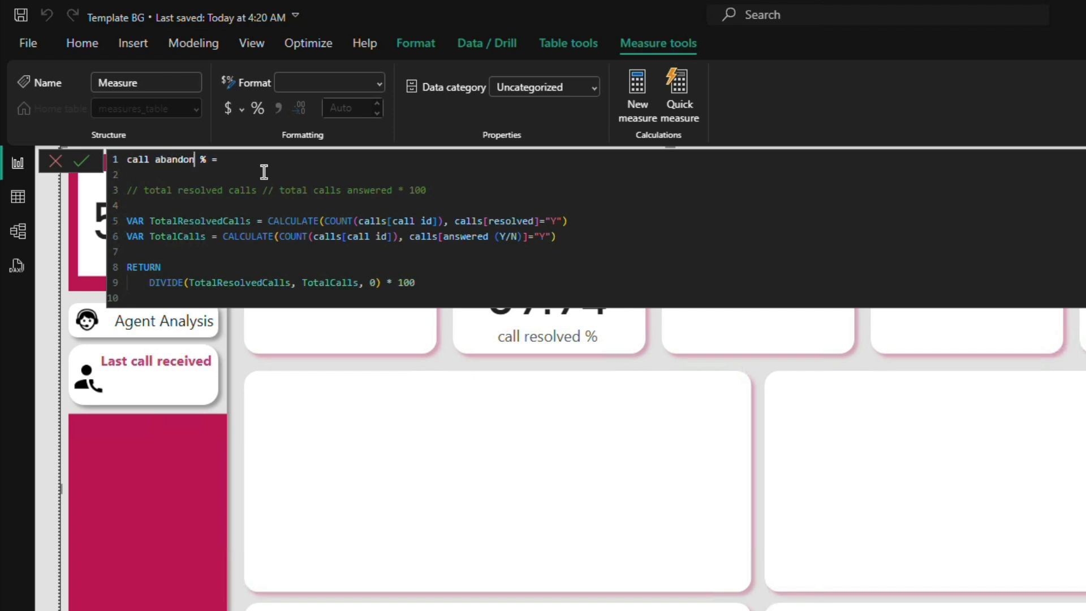
text(ed)
drag(150, 219, 569, 216)
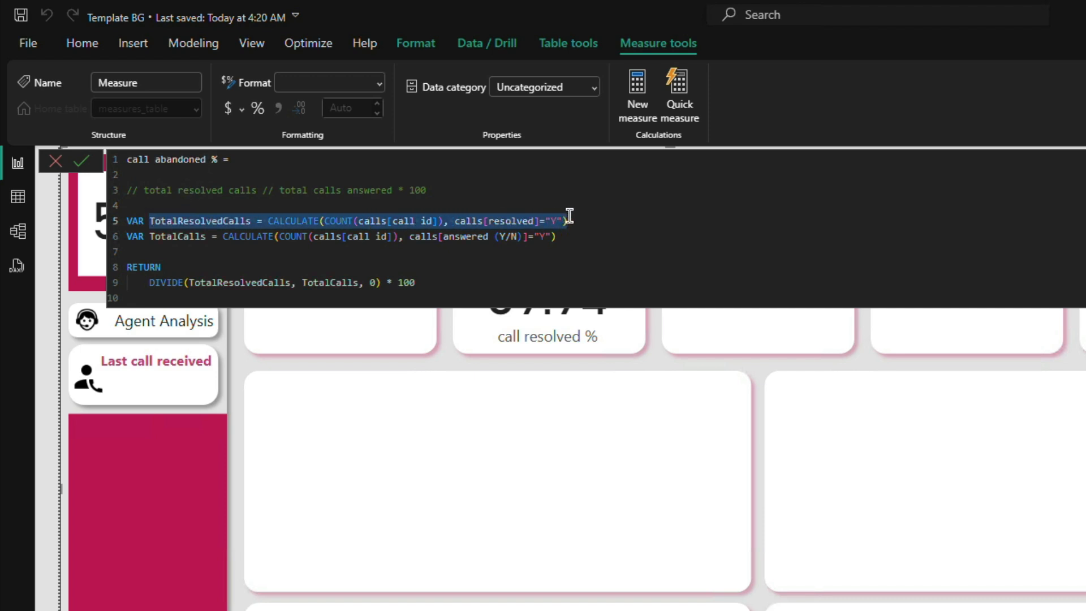
double_click(187, 220)
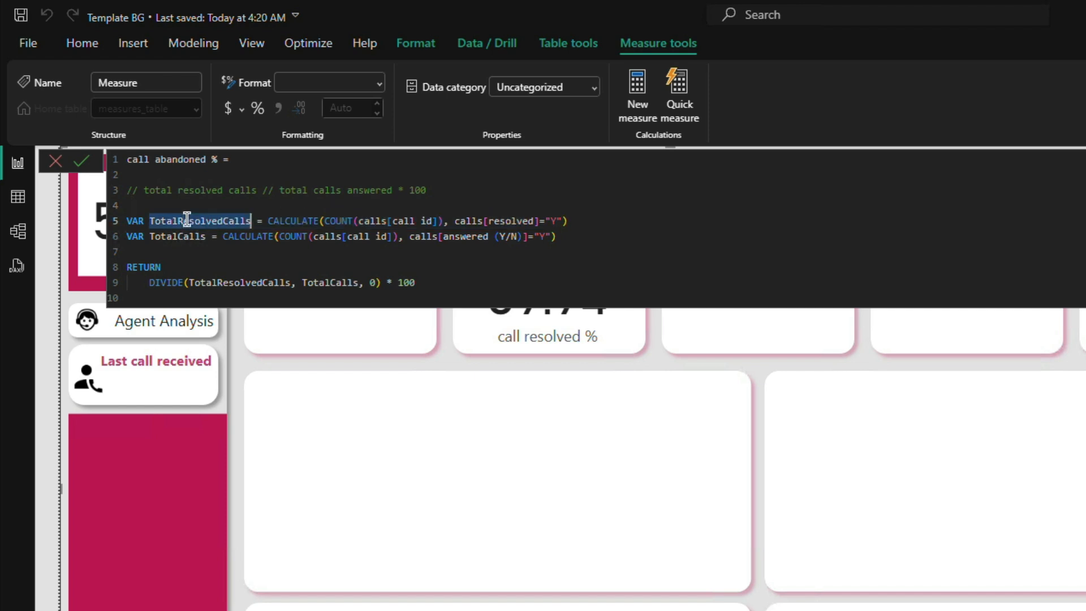
text(Total)
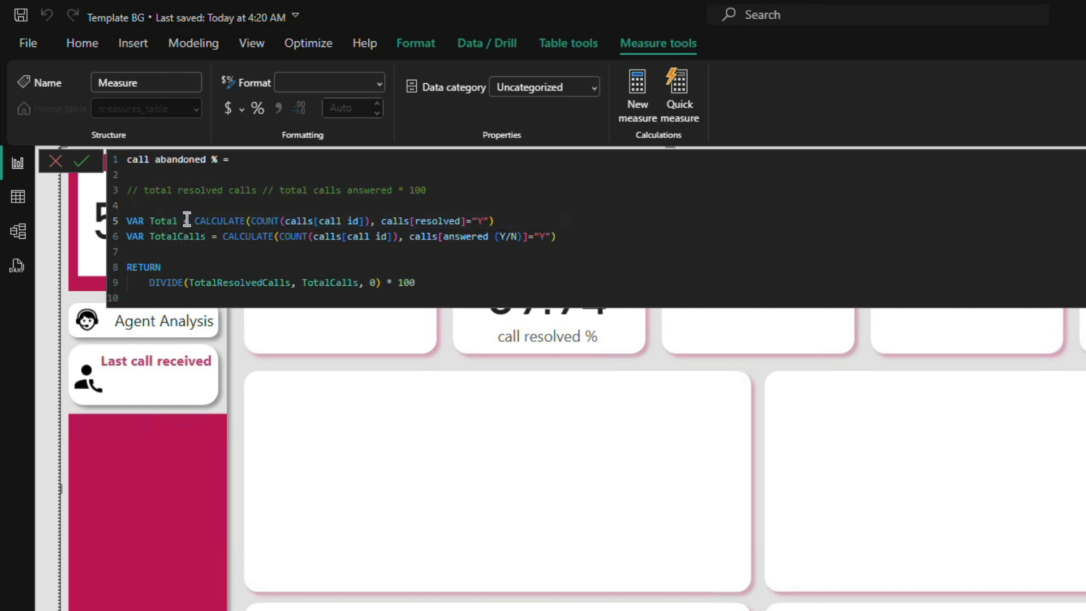
text(Calls)
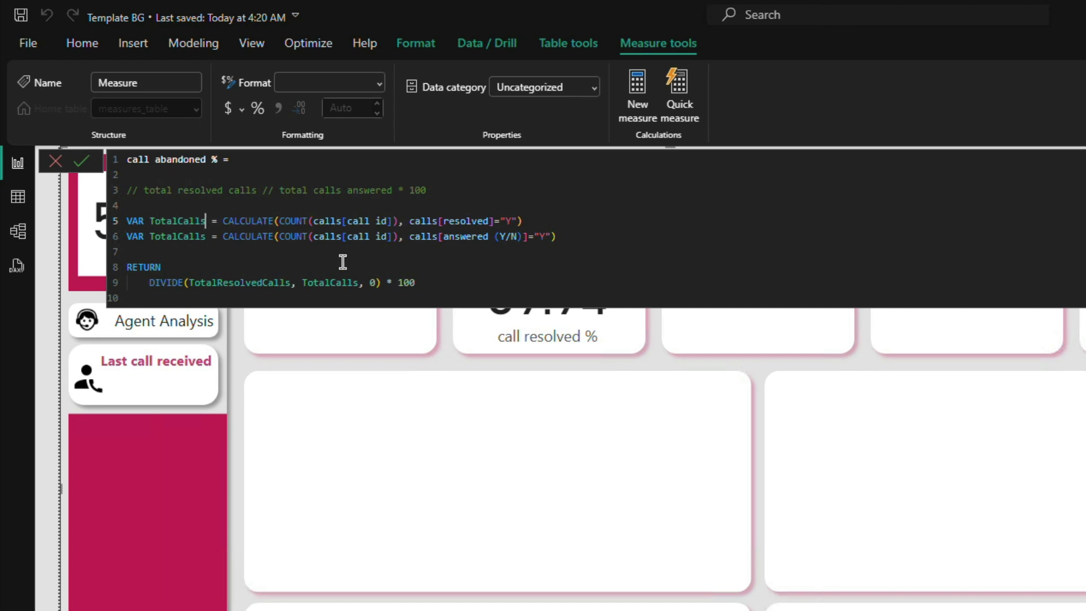
Step: Delete the variable line that counts calls with resolved equal to "Y" from the call abandoned % formula
drag(543, 220, 149, 221)
drag(77, 216, 60, 216)
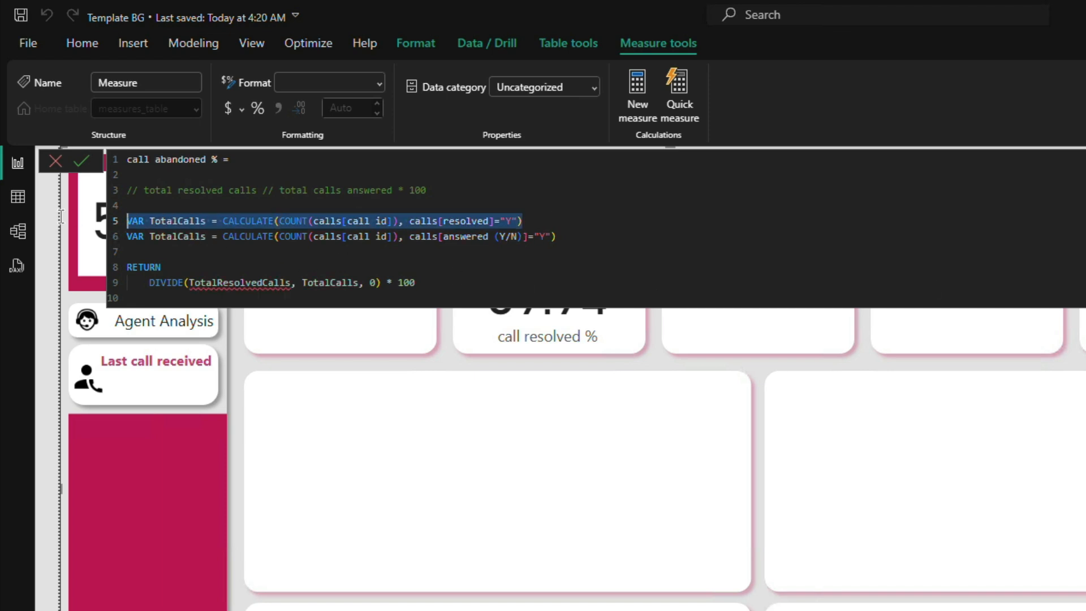
key(BackSpace)
key(BackSpace)
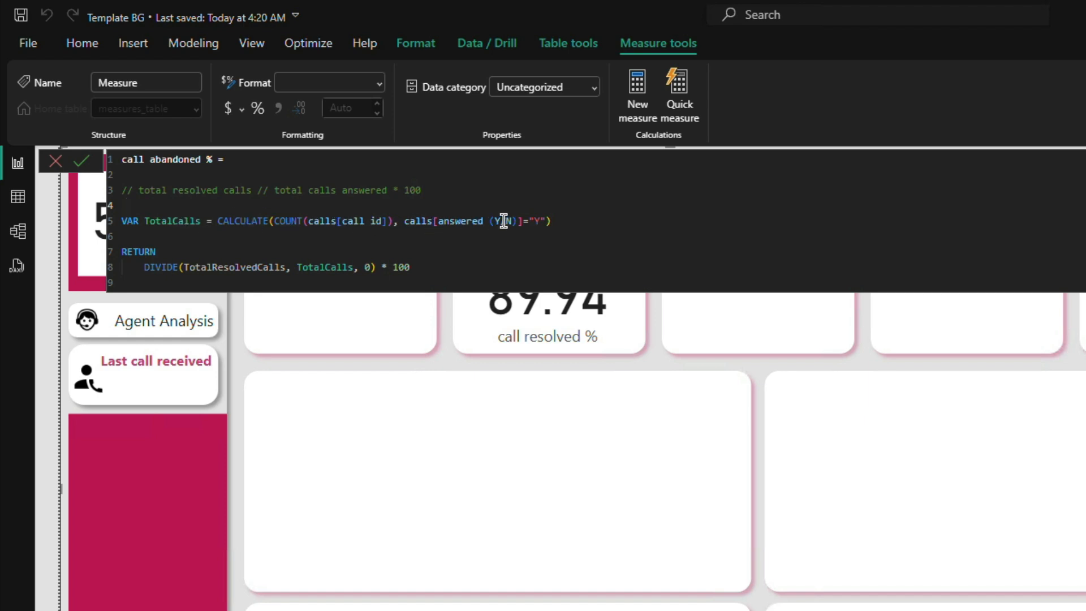
Step: Change the answered (Y/N) filter in the TotalCalls variable to "N"
click(538, 221)
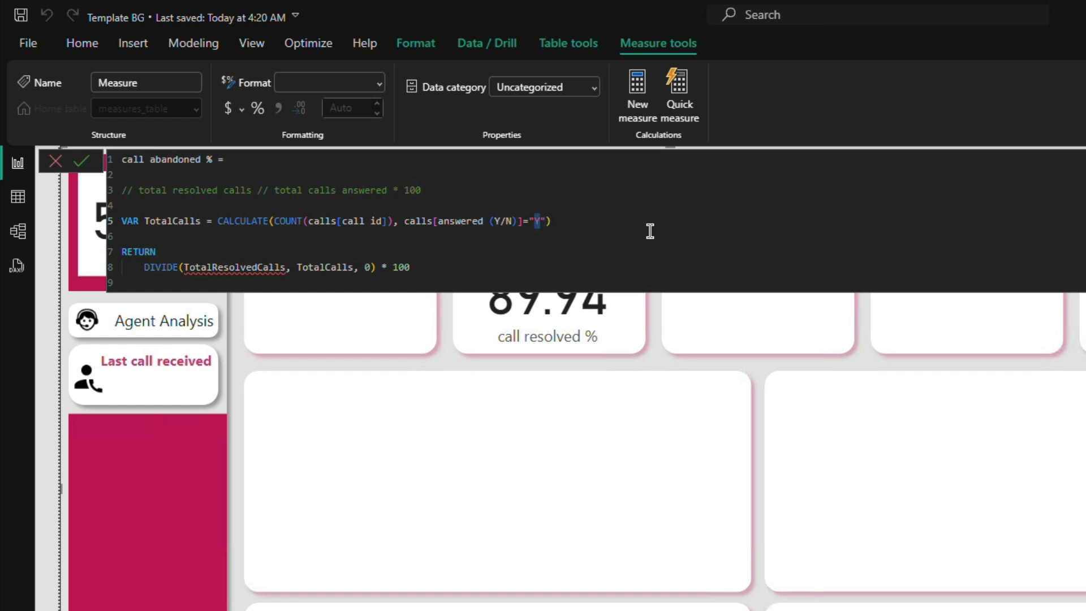
text(N)
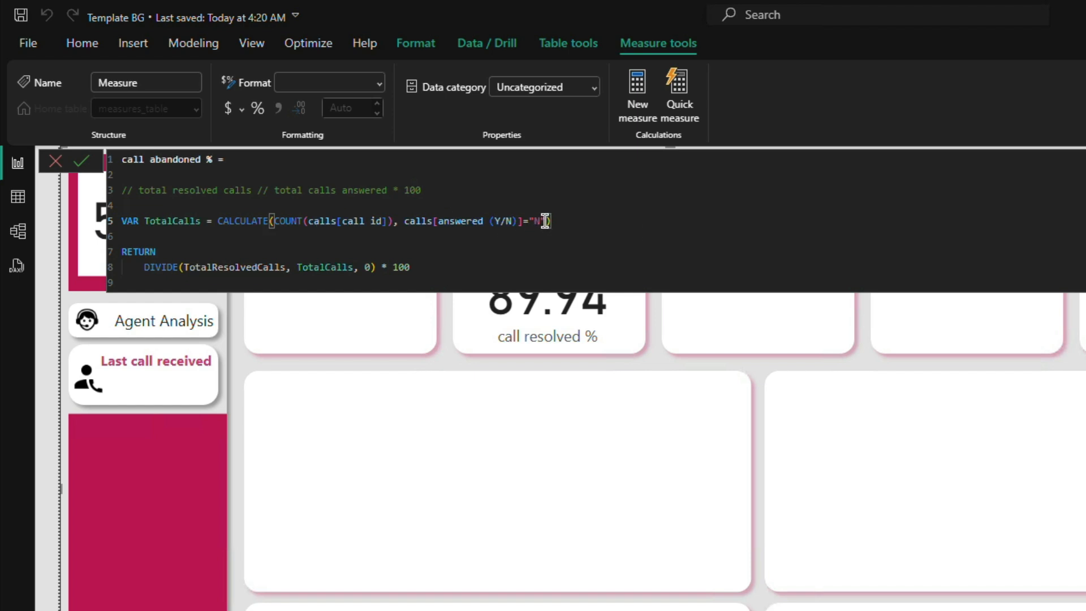
drag(557, 221, 146, 222)
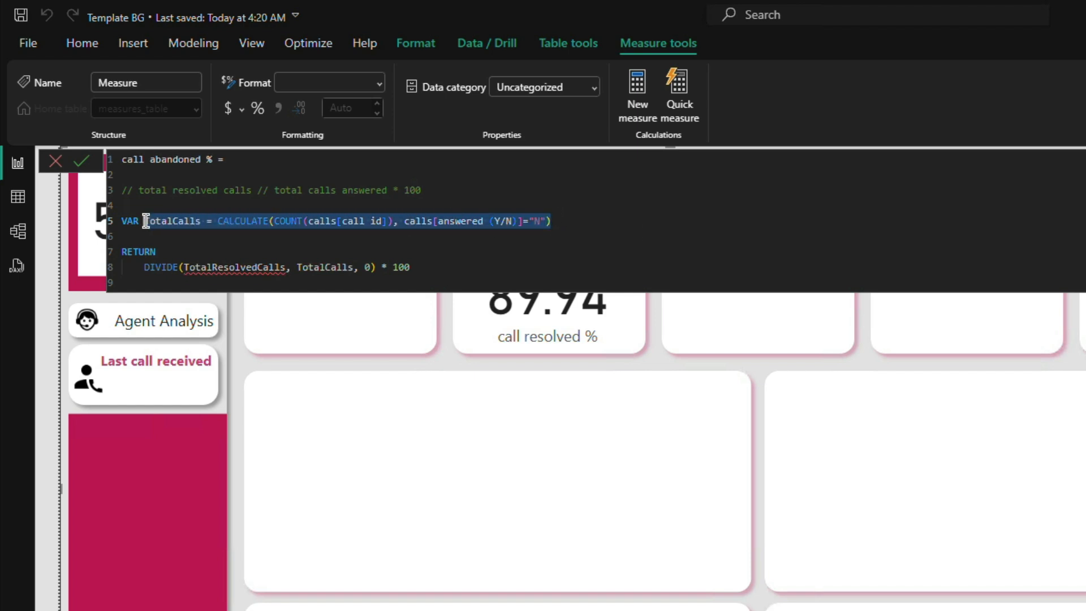
click(593, 221)
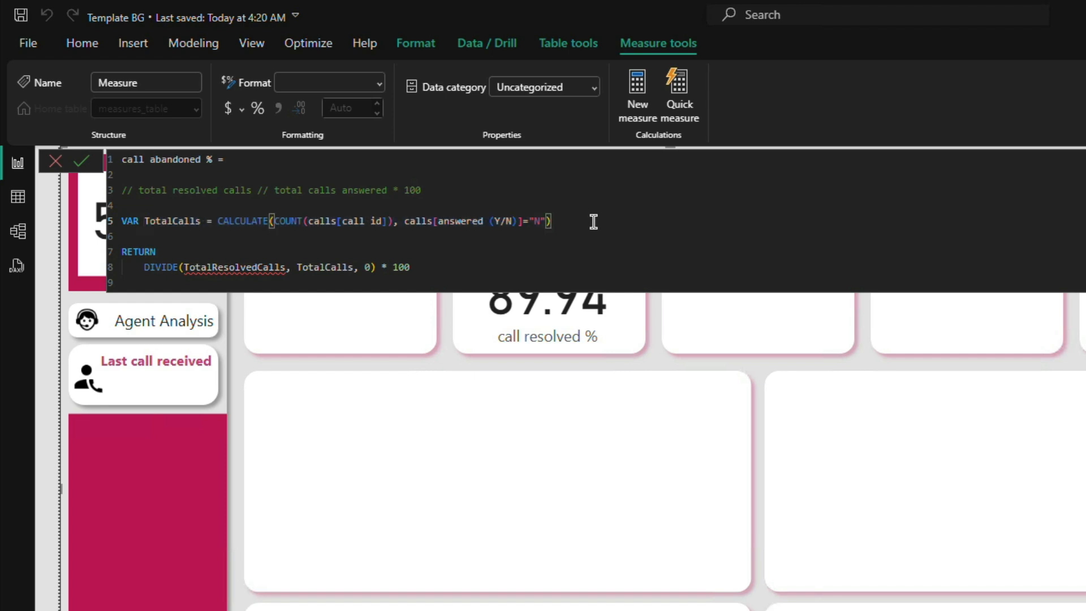
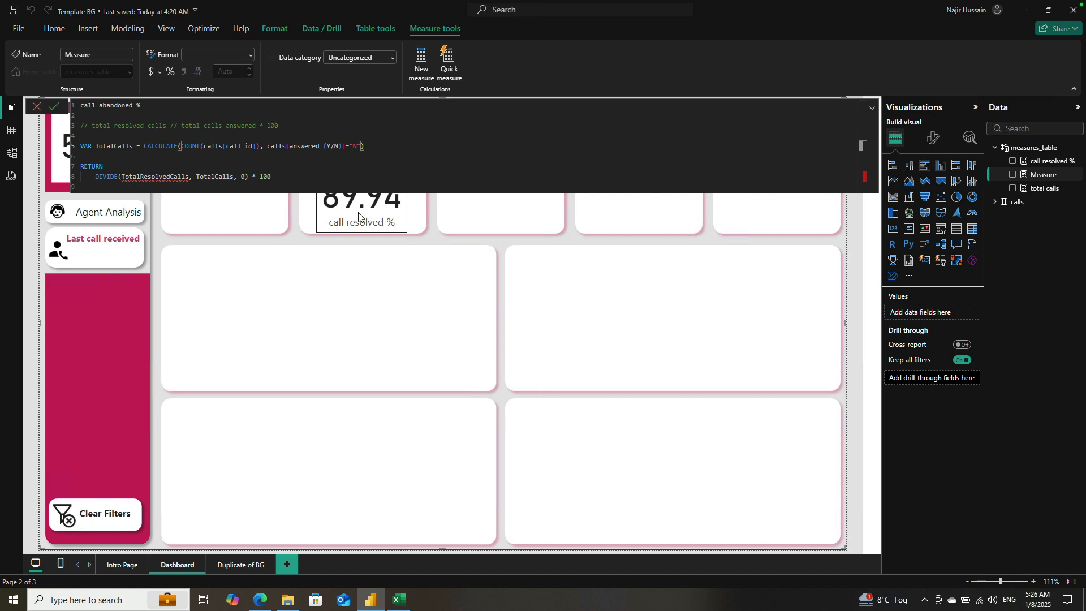
Step: Rename the TotalCalls variable in the call abandoned % formula to TotalCallsNotAnswered
click(146, 157)
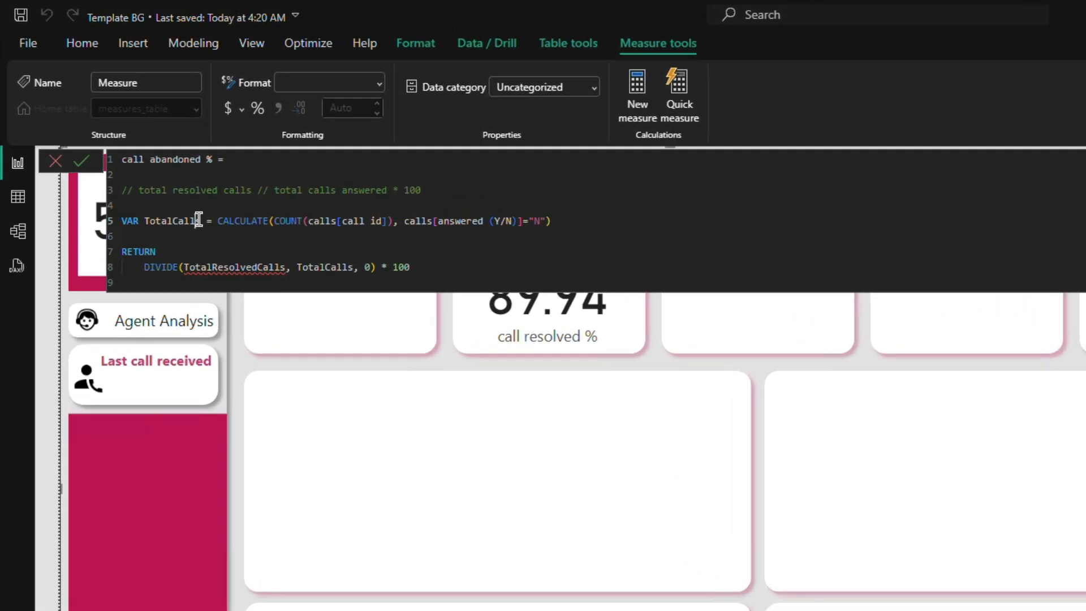
click(131, 145)
key(Down)
key(Down)
key(Down)
key(Down)
click(202, 220)
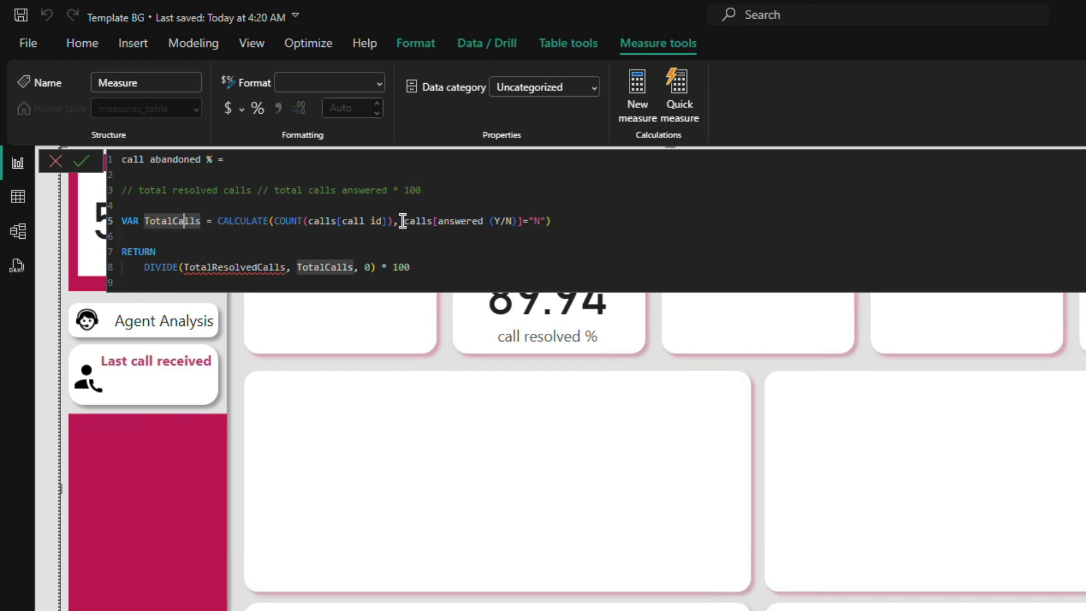
key(Left)
key(Left)
key(Right)
key(Right)
text(NotAnsw)
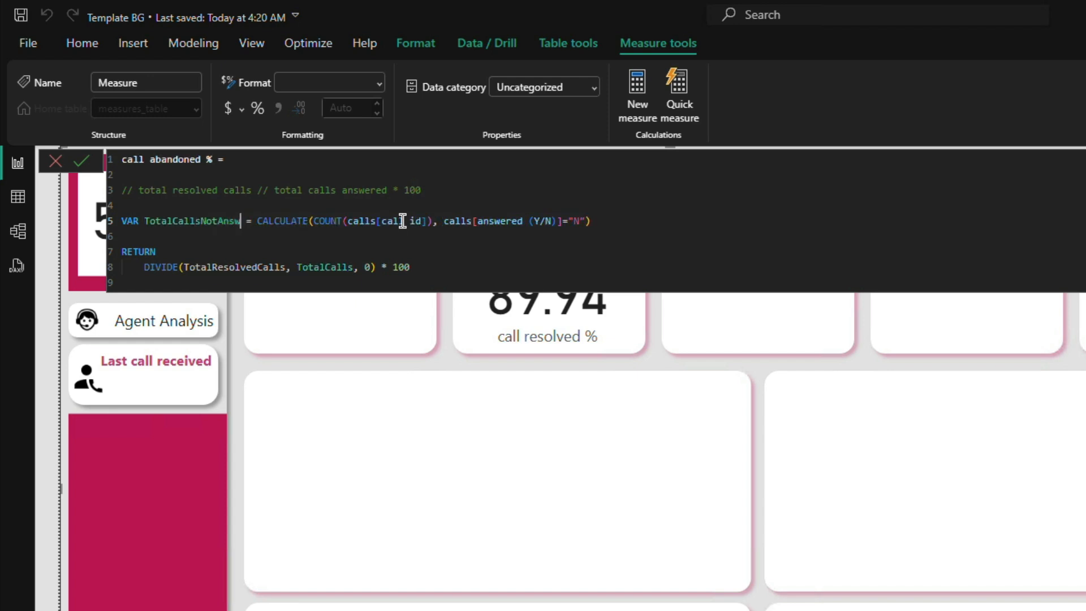
text(ered)
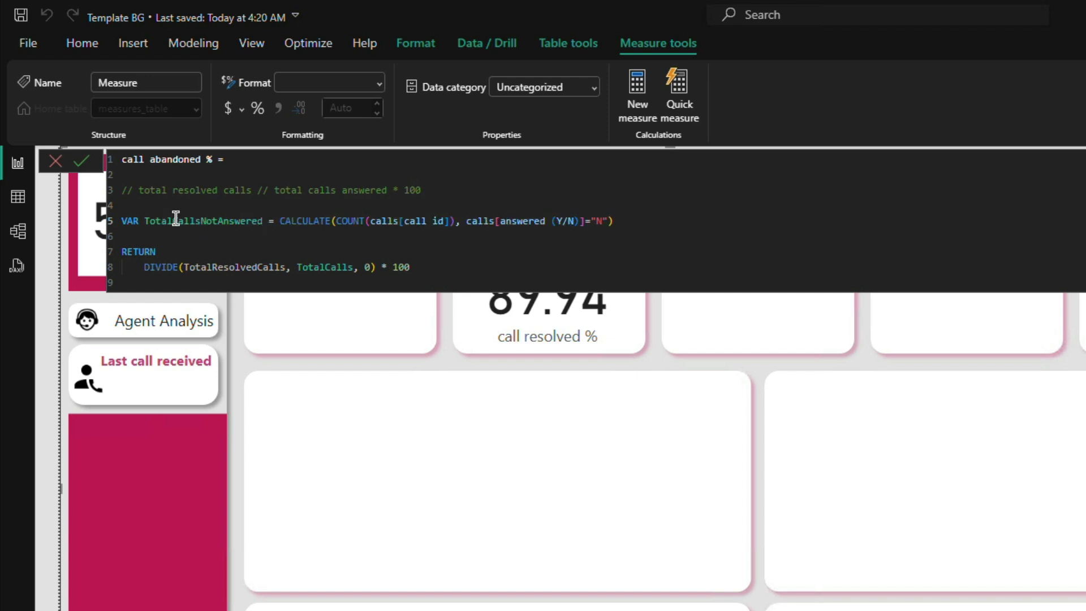
Step: Replace the name of the variable that counts unanswered calls with CallNotAnswered
double_click(215, 221)
text(N)
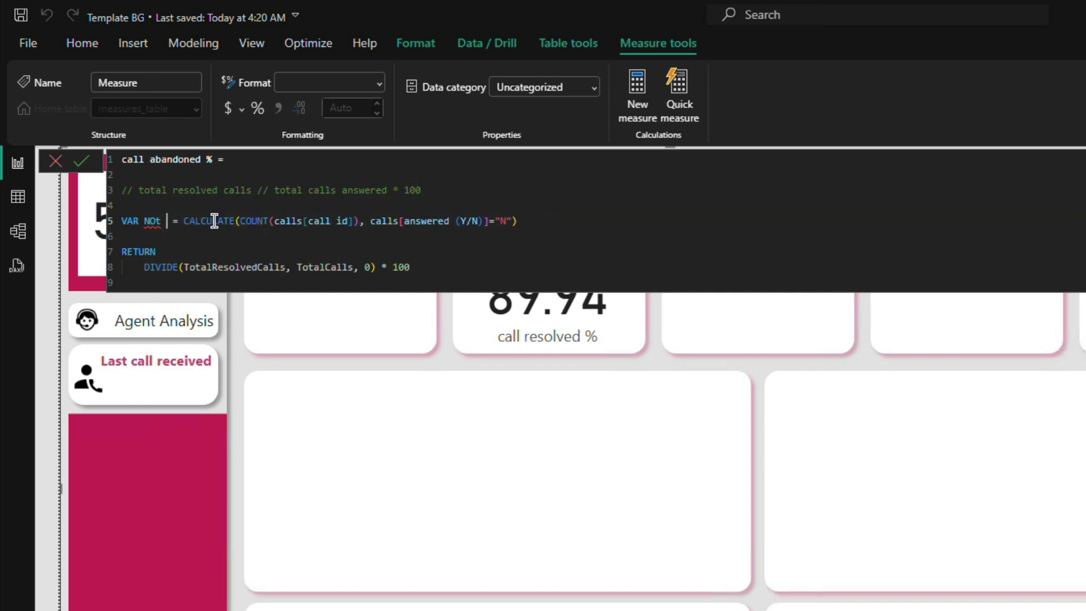
key(BackSpace)
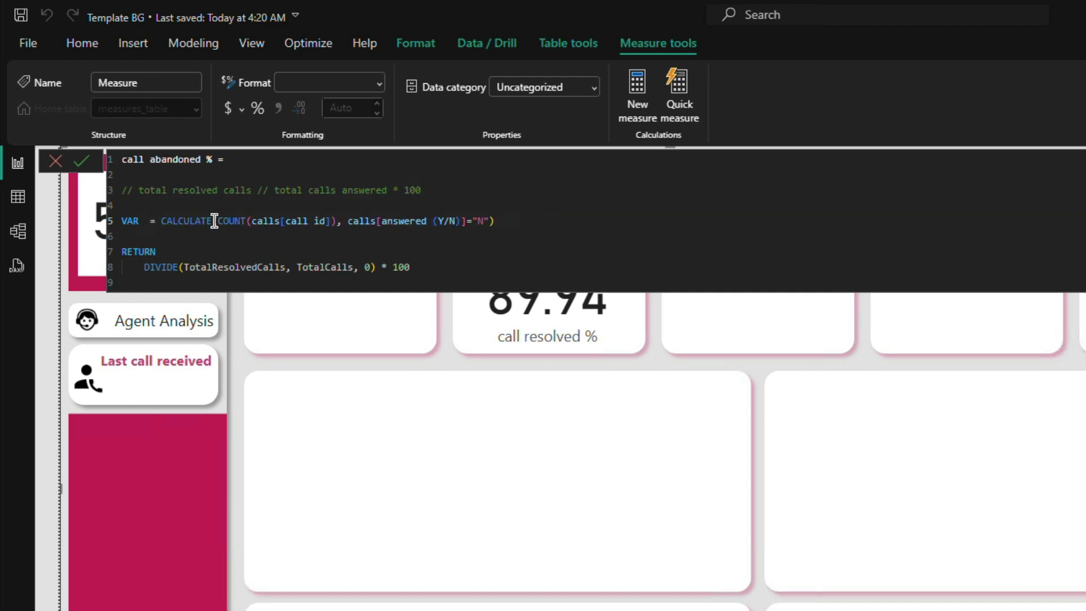
text(CallNotA)
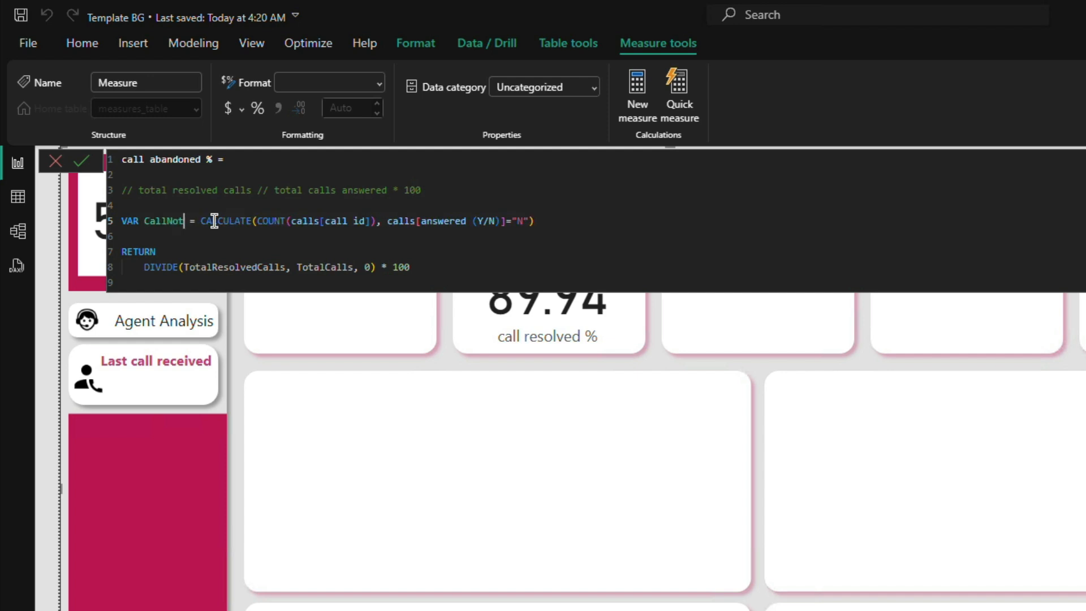
text(nswered)
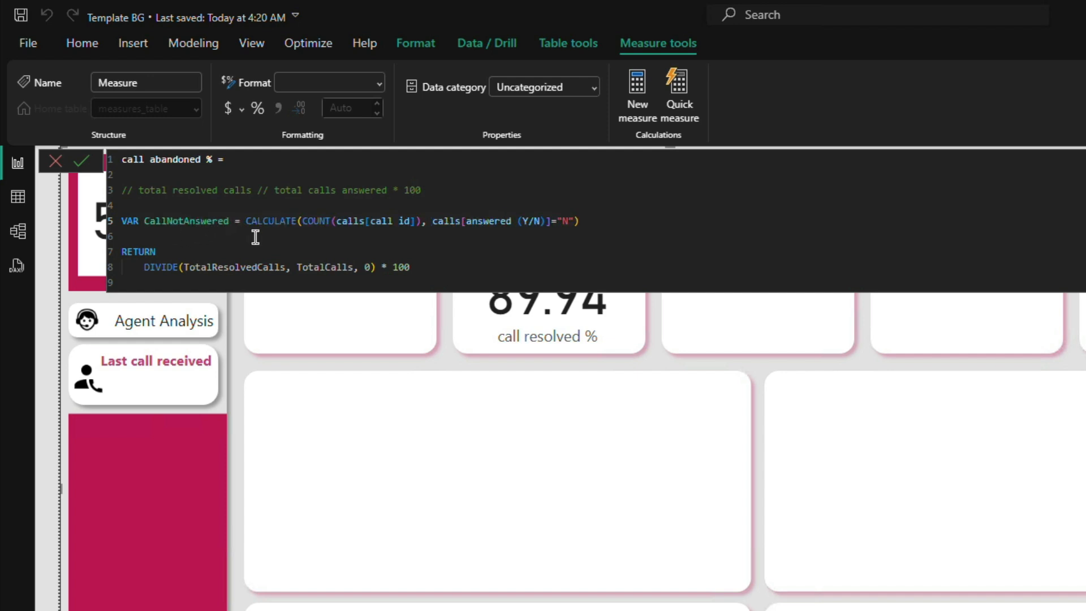
Step: Clear the arguments of the DIVIDE function and enter the CallNotAnswered variable as its numerator
double_click(197, 222)
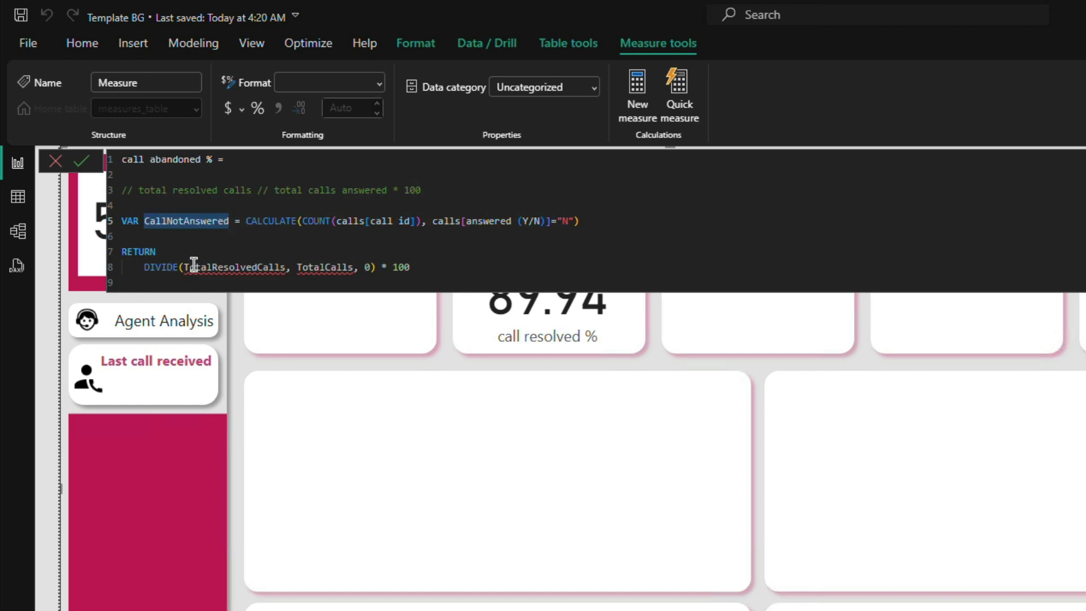
drag(185, 264, 372, 266)
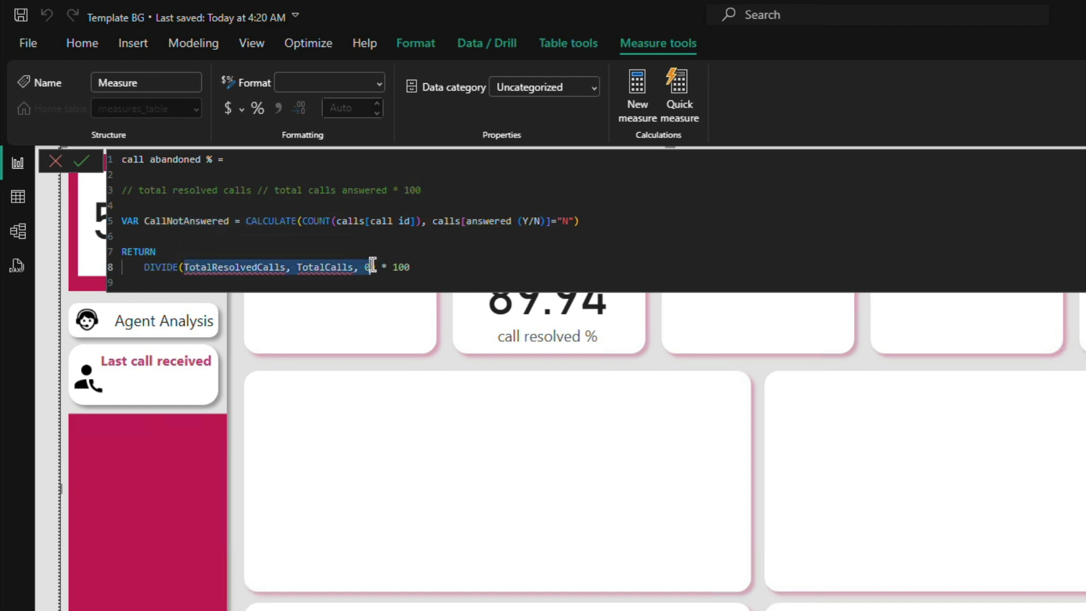
key(BackSpace)
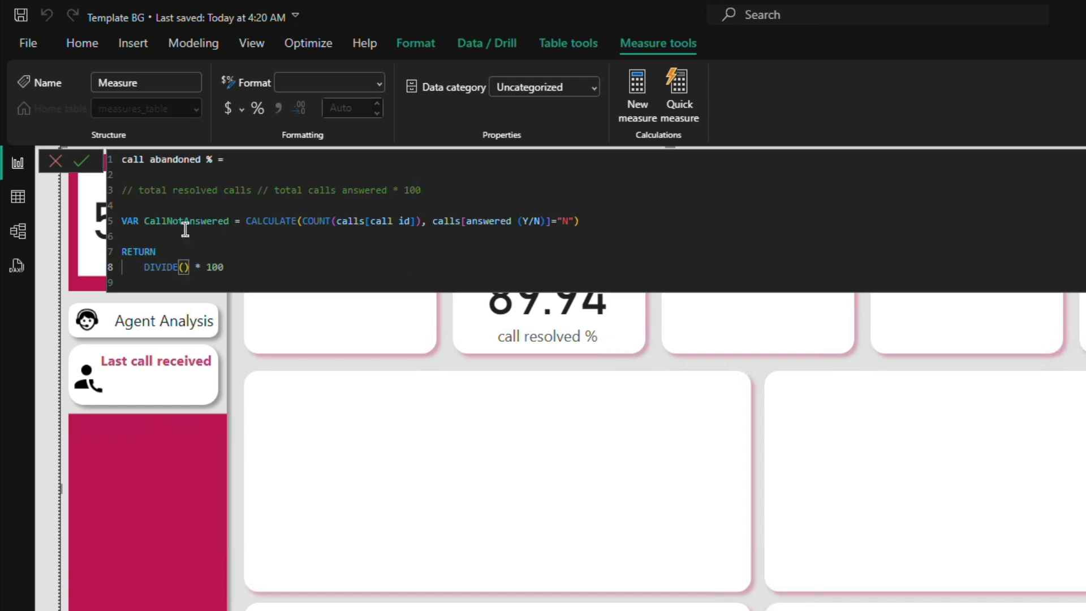
text(call)
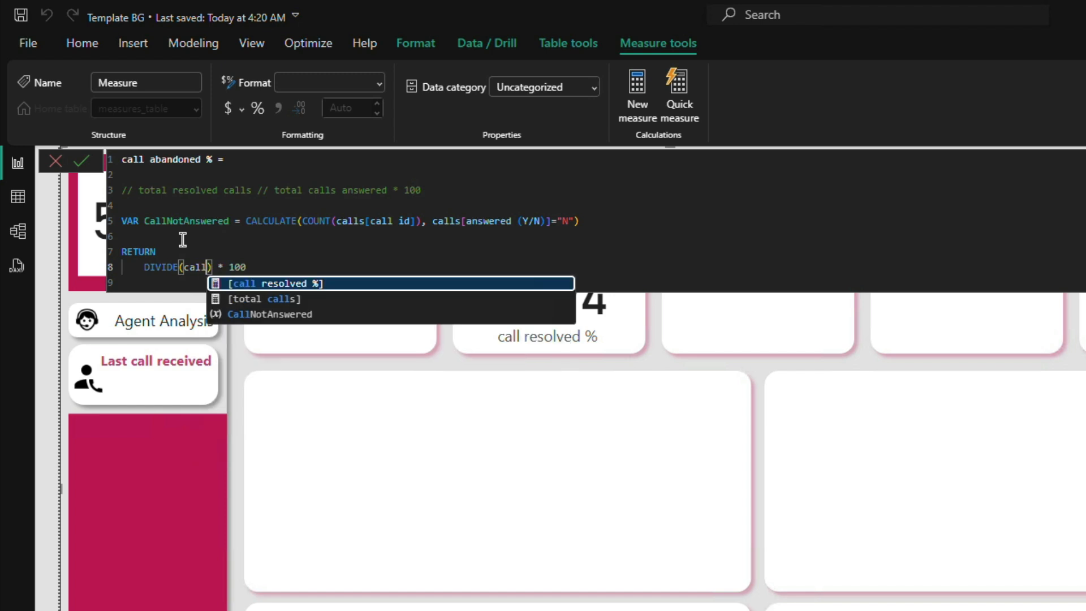
key(Down)
key(Down)
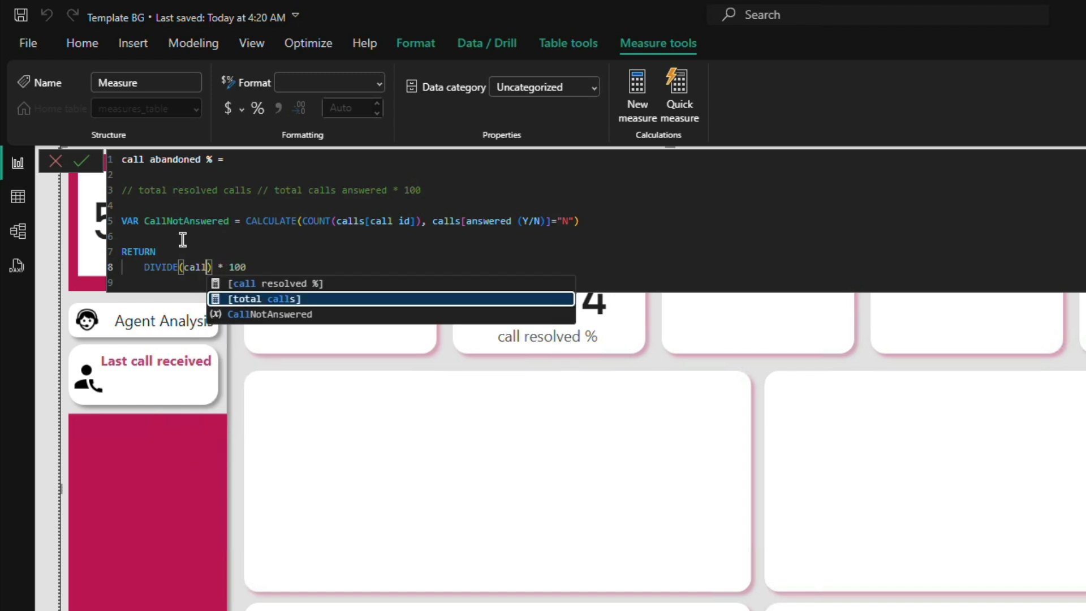
key(Tab)
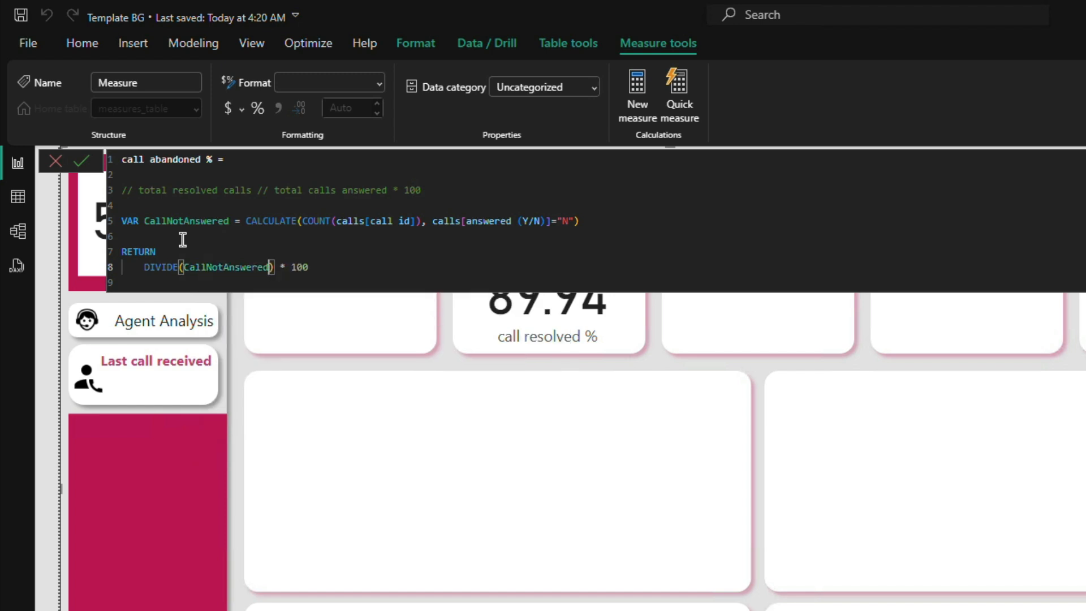
Step: Add the [total calls] measure as the DIVIDE denominator with 0 as the alternate result, and commit the call abandoned % measure
text(, )
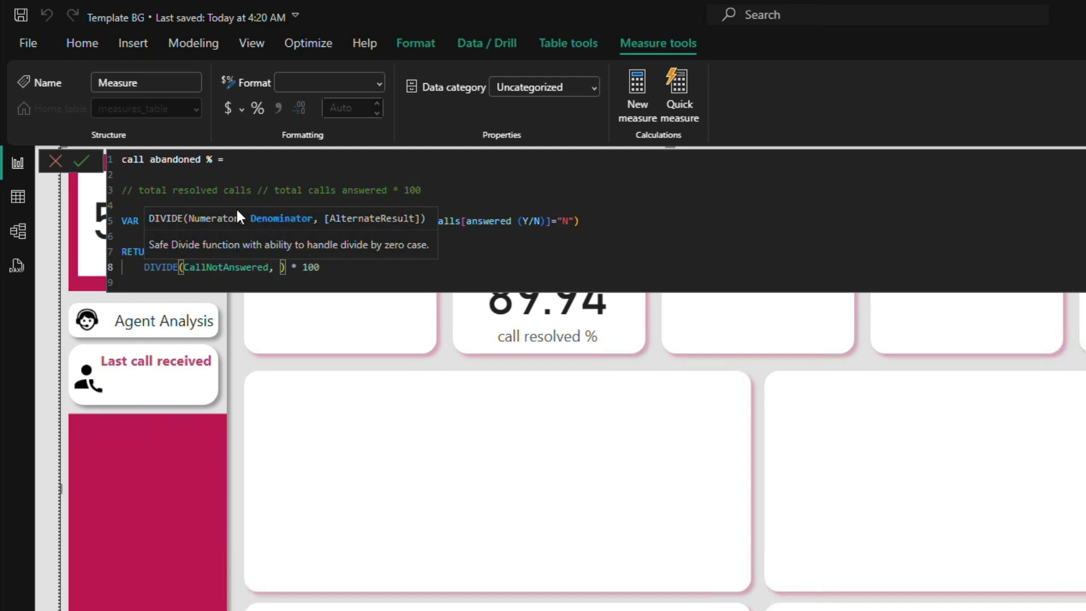
text([tot)
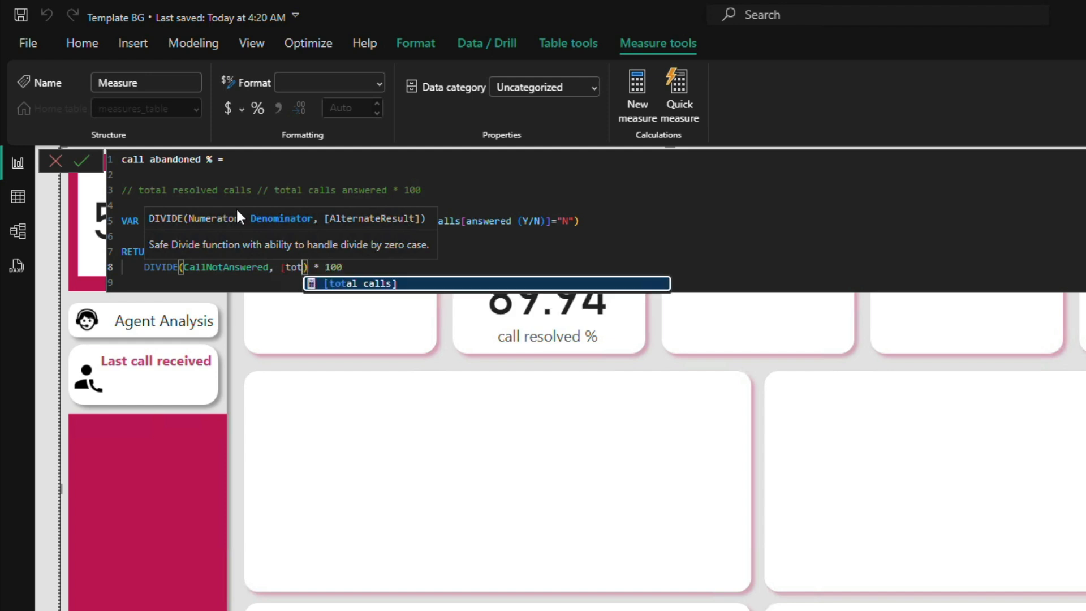
key(Tab)
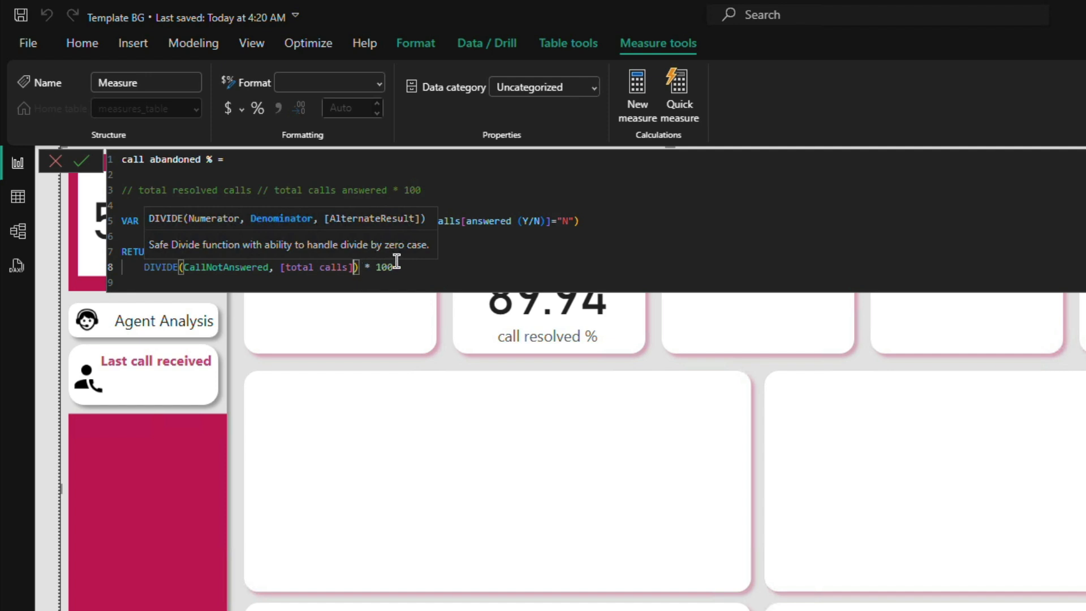
text(, 0)
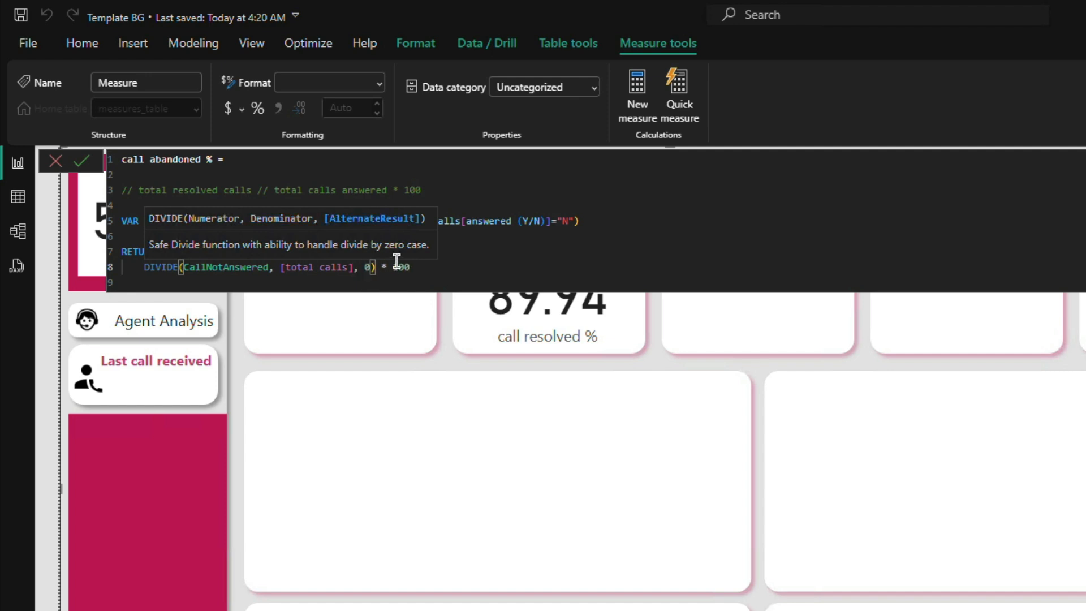
click(475, 270)
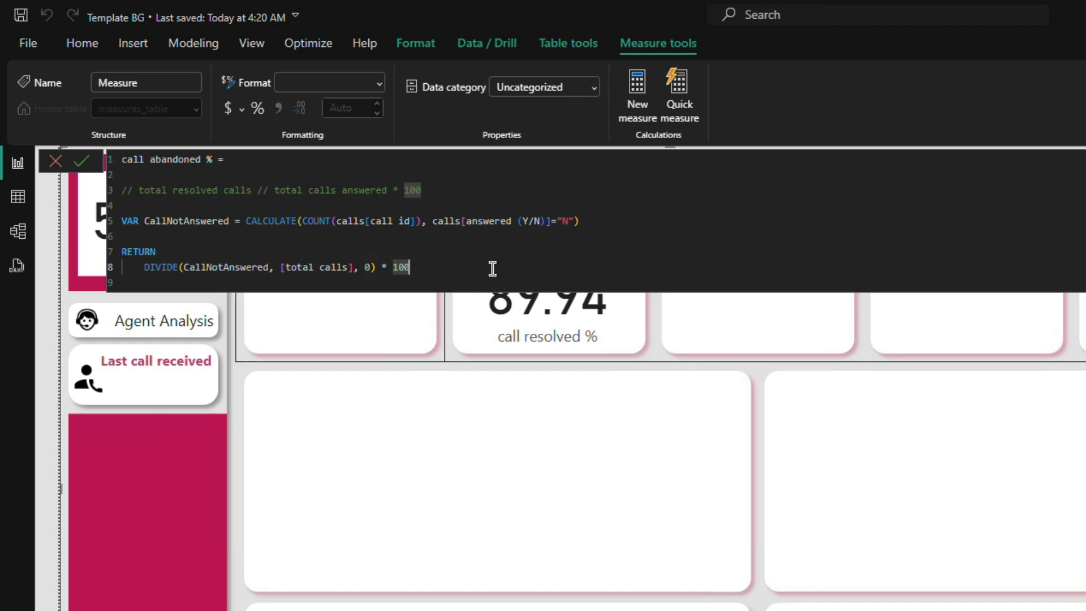
click(81, 162)
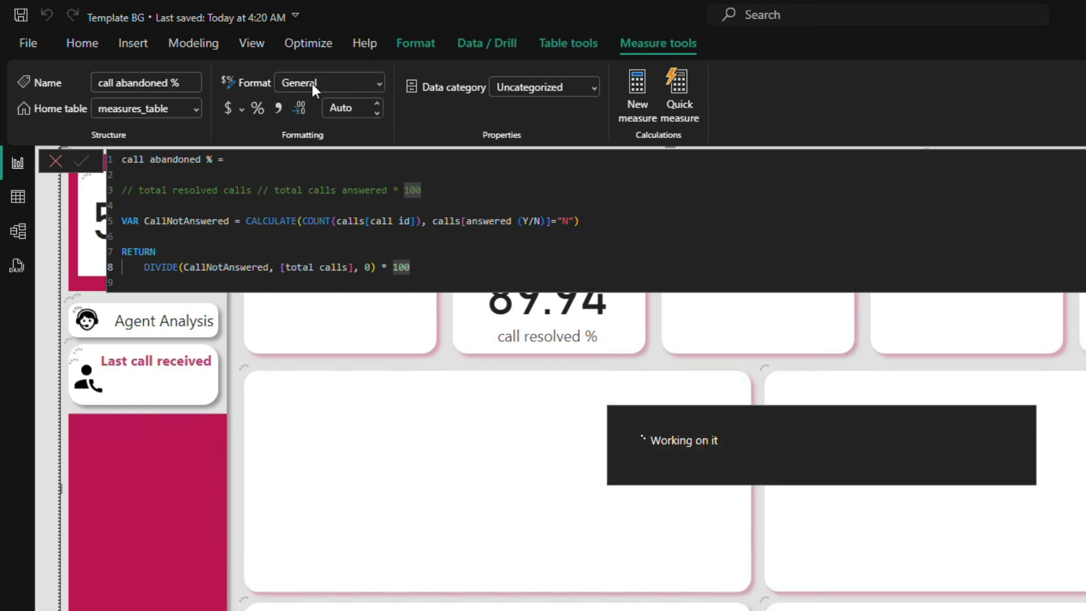
Step: Format the call abandoned % measure as a decimal number and close the formula editor
click(338, 83)
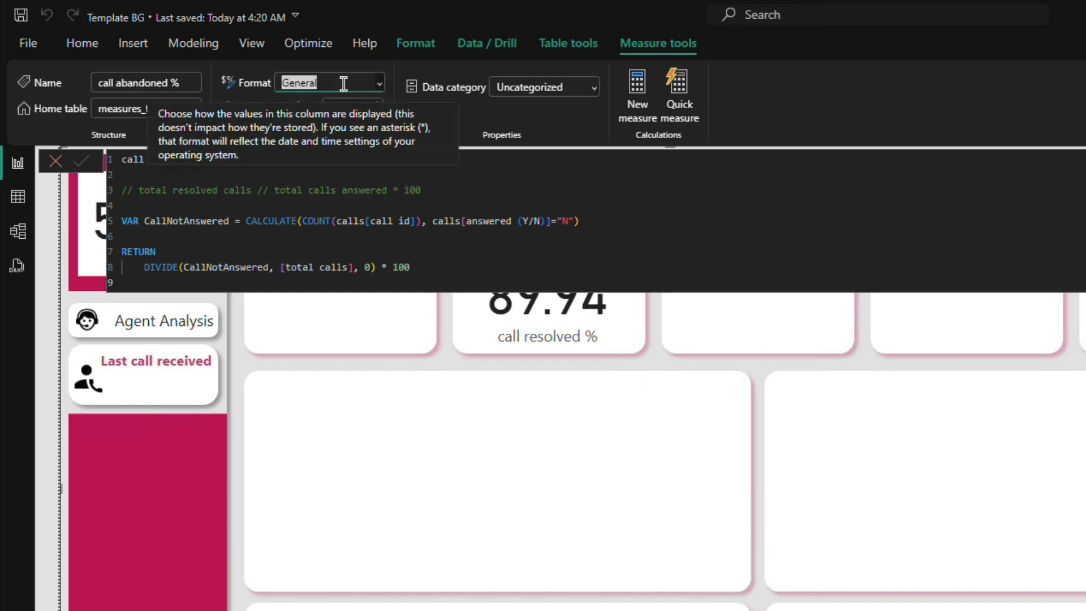
click(379, 82)
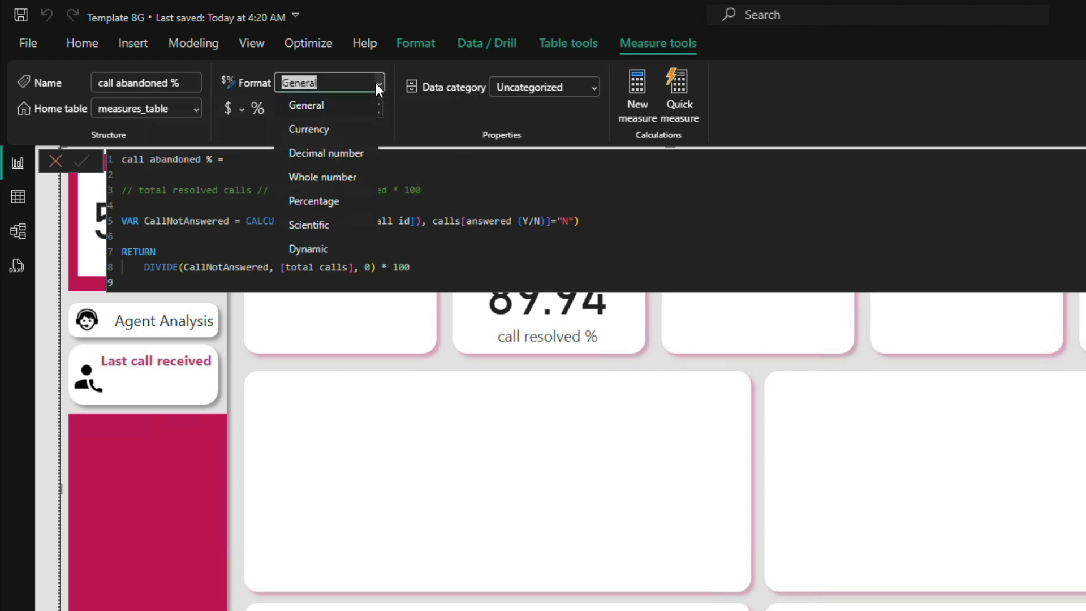
key(Escape)
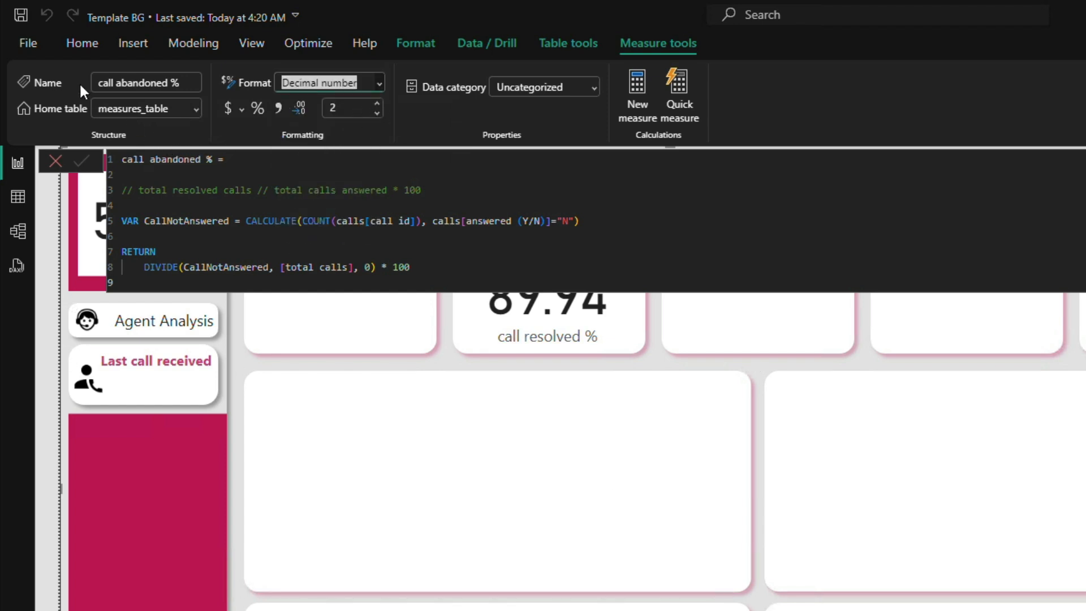
click(54, 162)
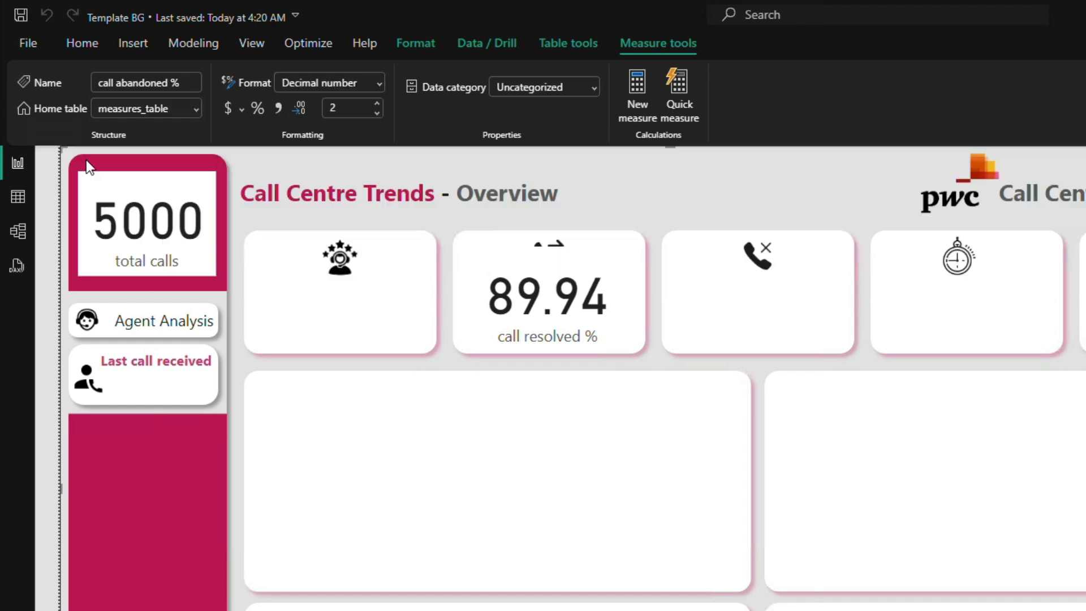
Step: Duplicate the call resolved % card and place the copy in the KPI box with the missed-call icon
click(559, 277)
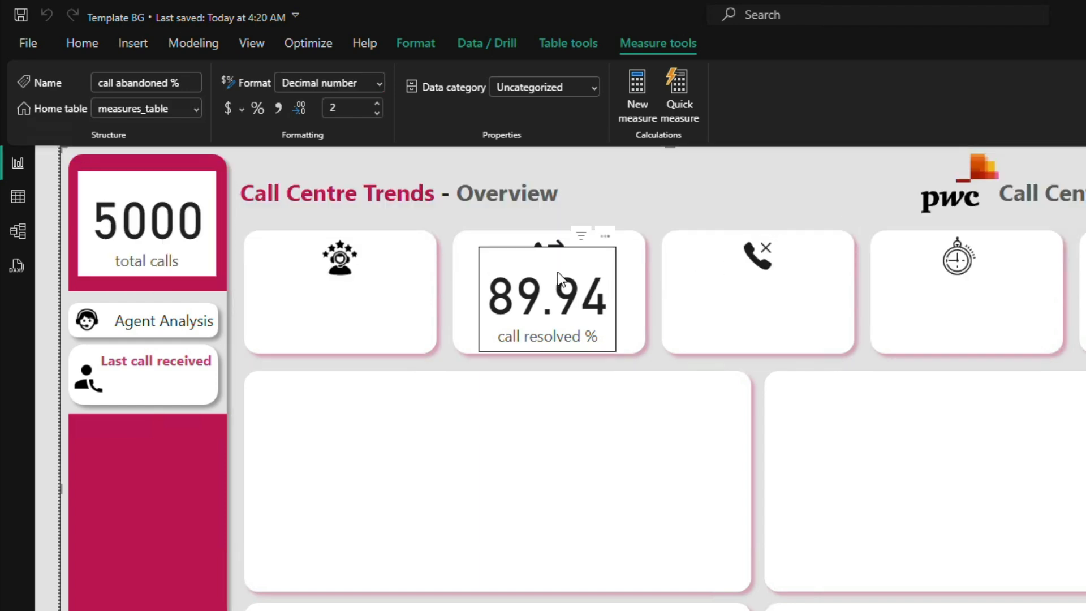
key(ctrl+v)
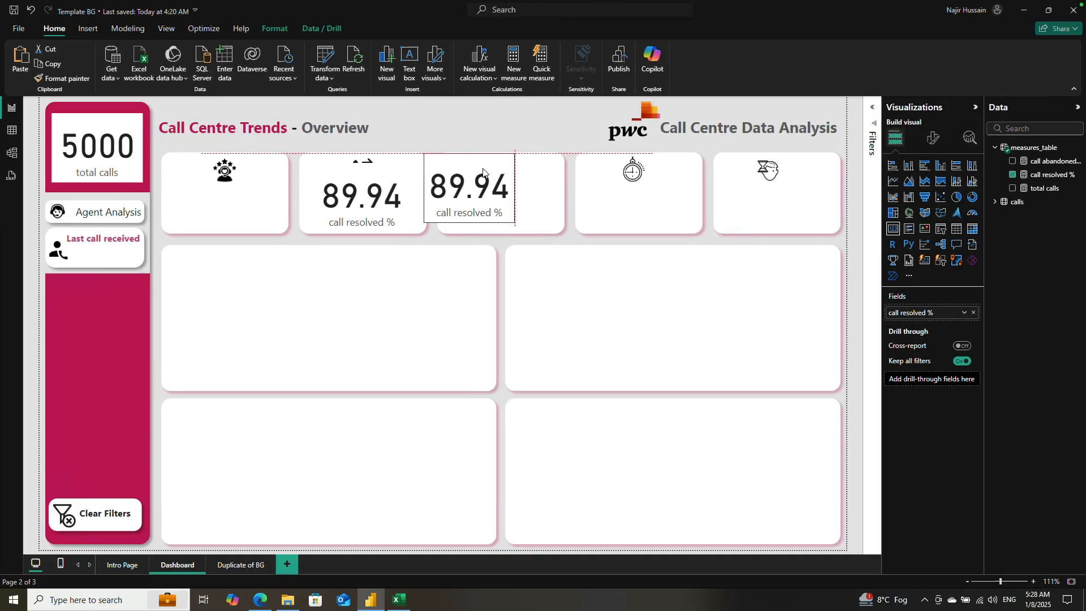
drag(476, 177, 512, 177)
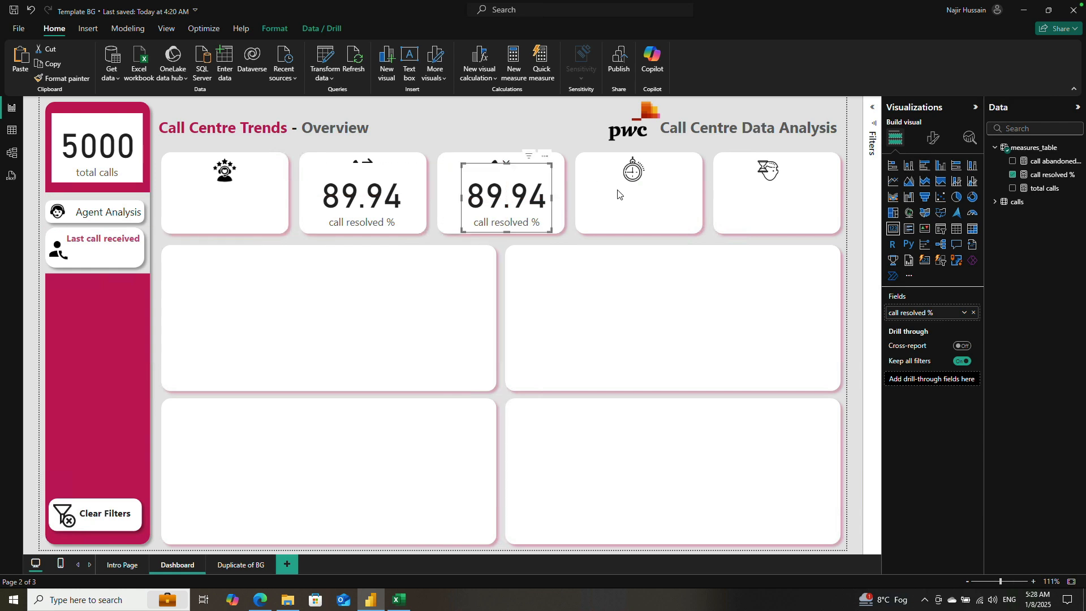
Step: Replace the duplicated card's field with call abandoned %, and place a copy of that card in the KPI box with the stopwatch icon
click(1013, 174)
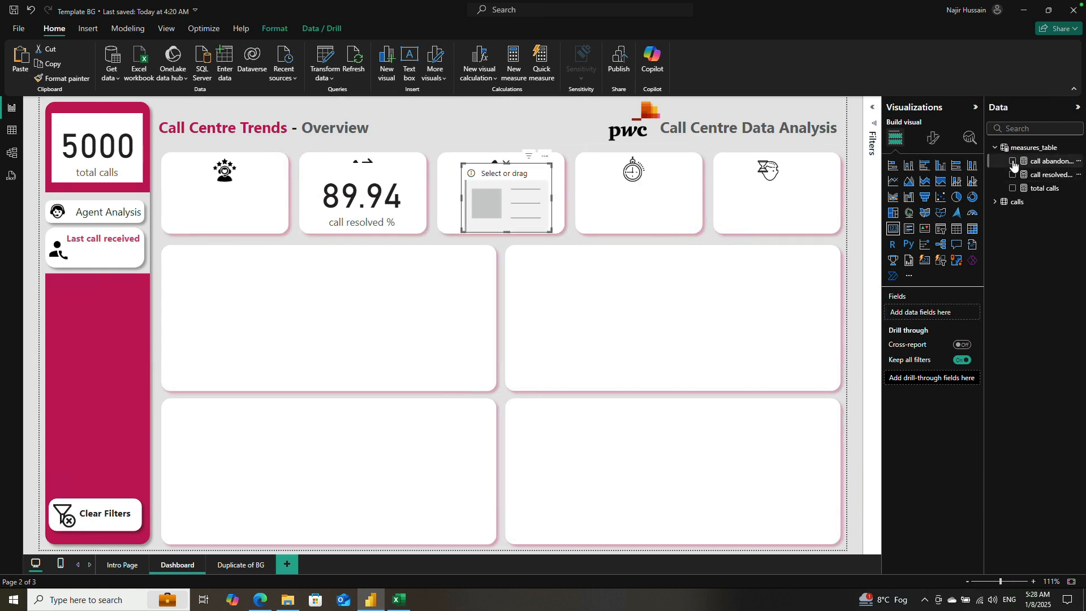
click(1013, 160)
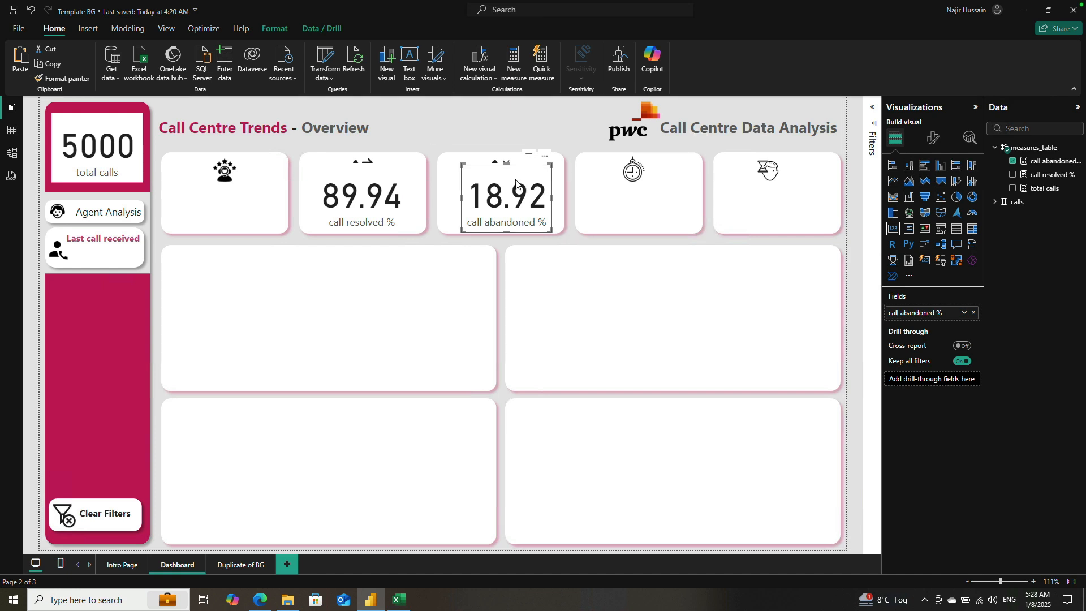
drag(516, 182, 639, 179)
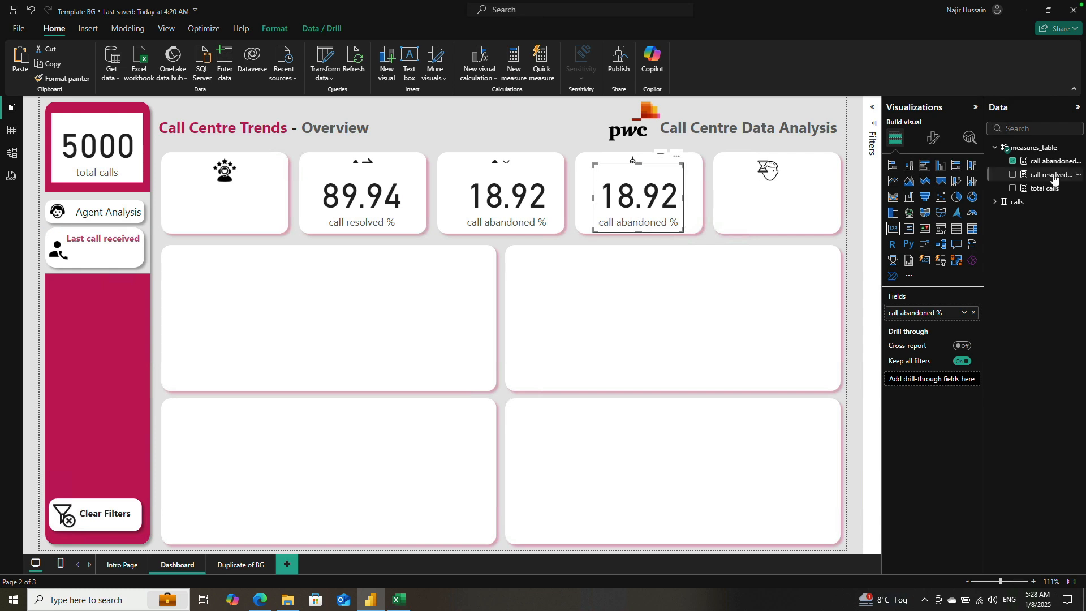
Step: Create a new measure in measures_table, name it Speed of Answer, and start a new line for its formula
right_click(1047, 149)
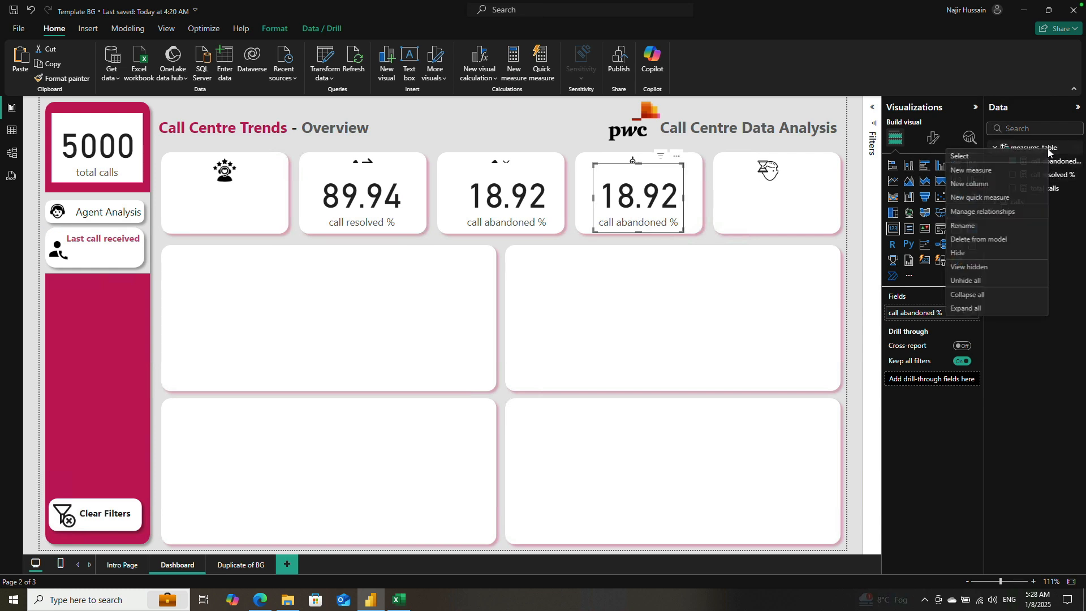
click(992, 177)
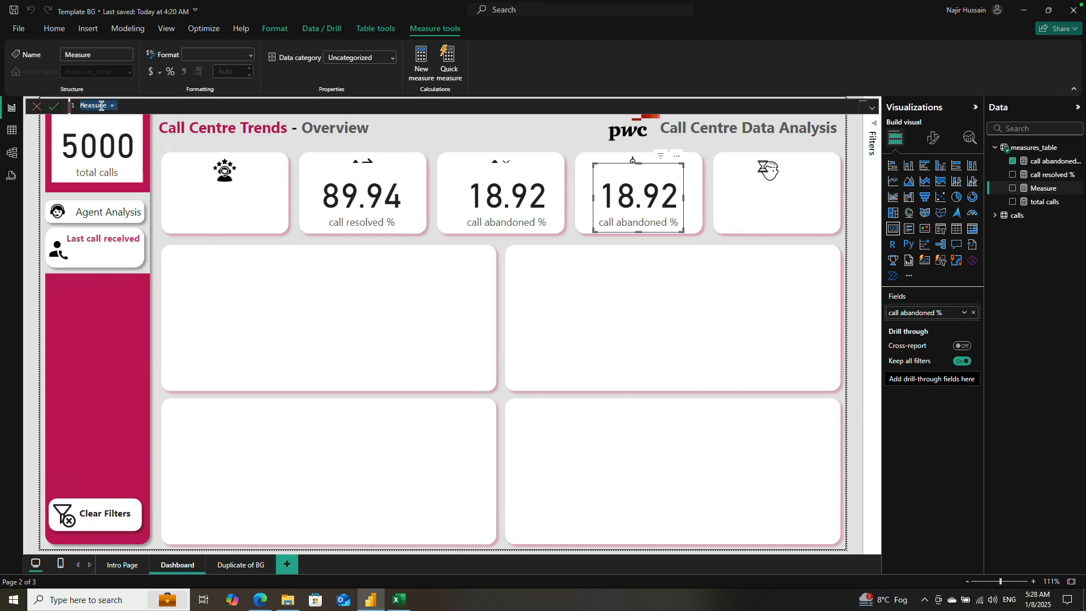
double_click(88, 106)
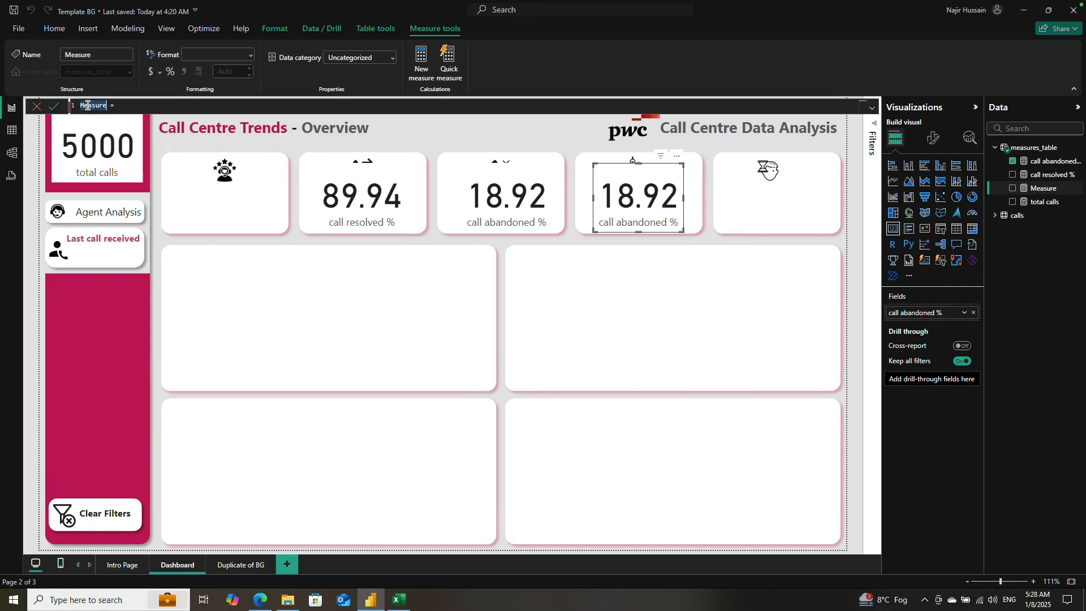
text(Speed oif)
key(BackSpace)
key(BackSpace)
text(f Answer)
double_click(91, 105)
text(Speed)
click(159, 111)
key(shift+Return)
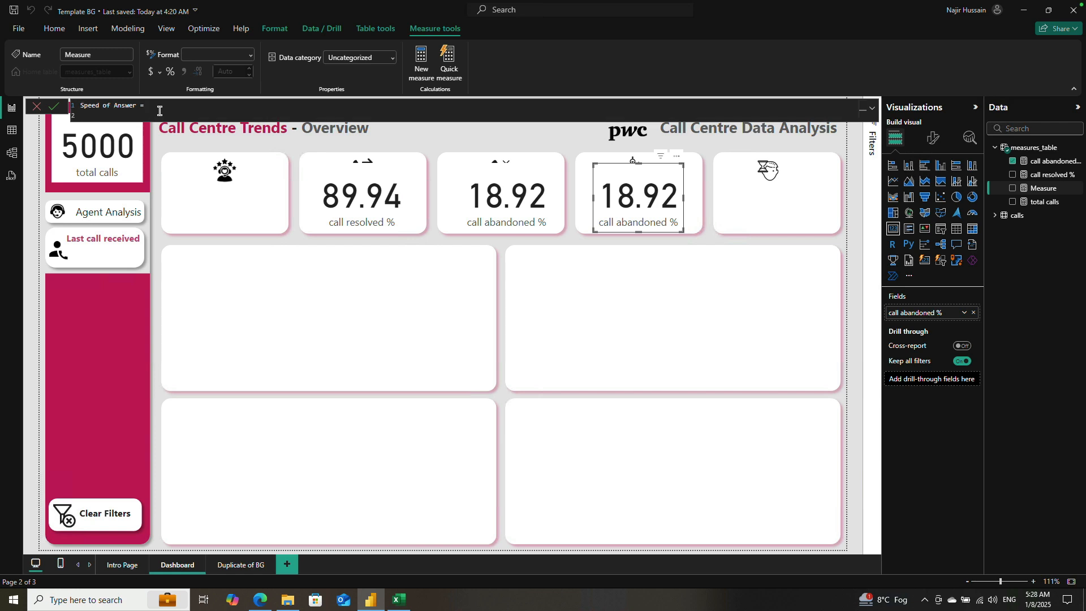
Step: Define Speed of Answer as AVERAGE(calls[speed of answer in seconds]) on the third formula line and commit the measure
key(shift+Return)
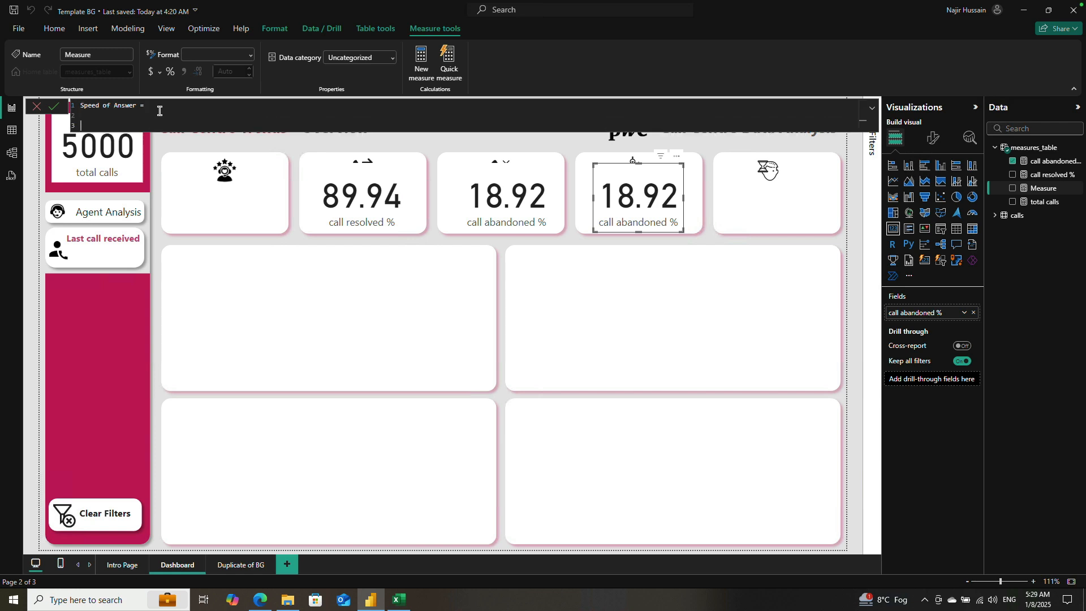
text(AVG)
key(Tab)
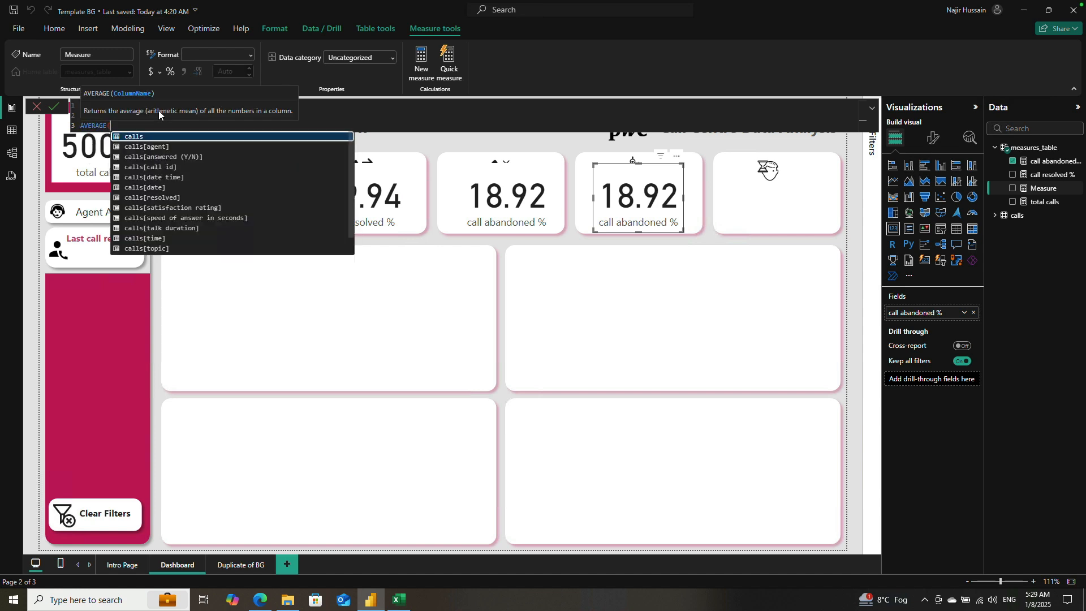
key(Down)
key(Down)
key(Down)
key(Down)
key(Down)
key(Down)
key(Down)
key(Down)
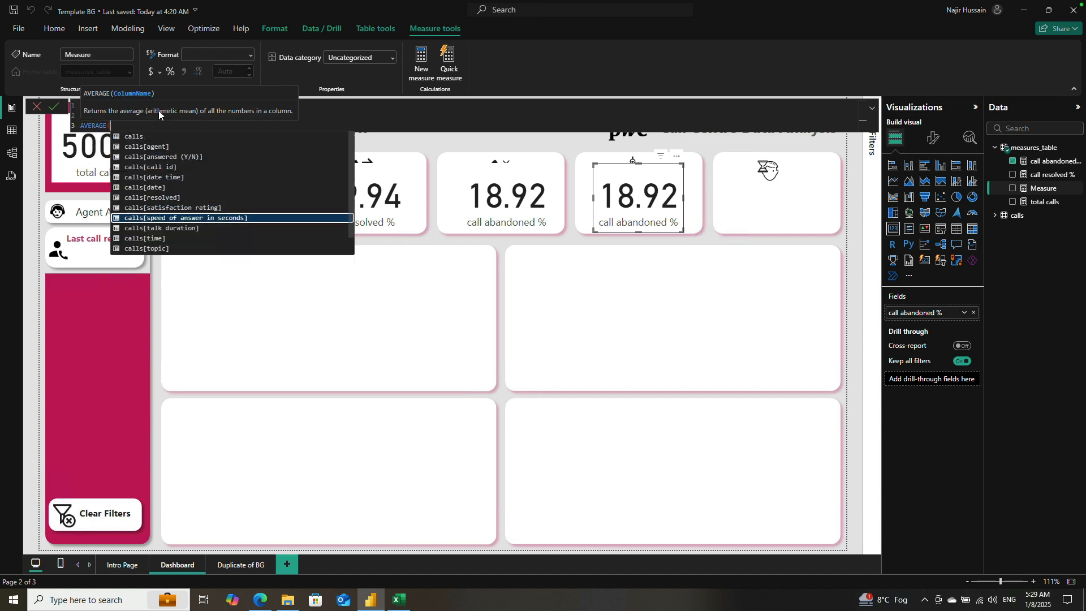
key(Tab)
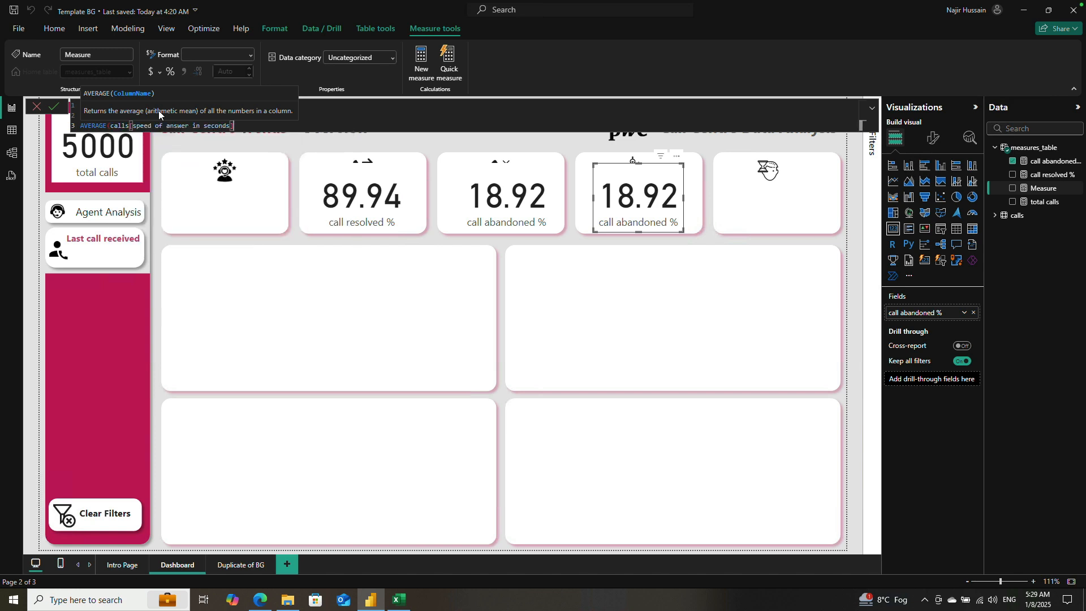
text())
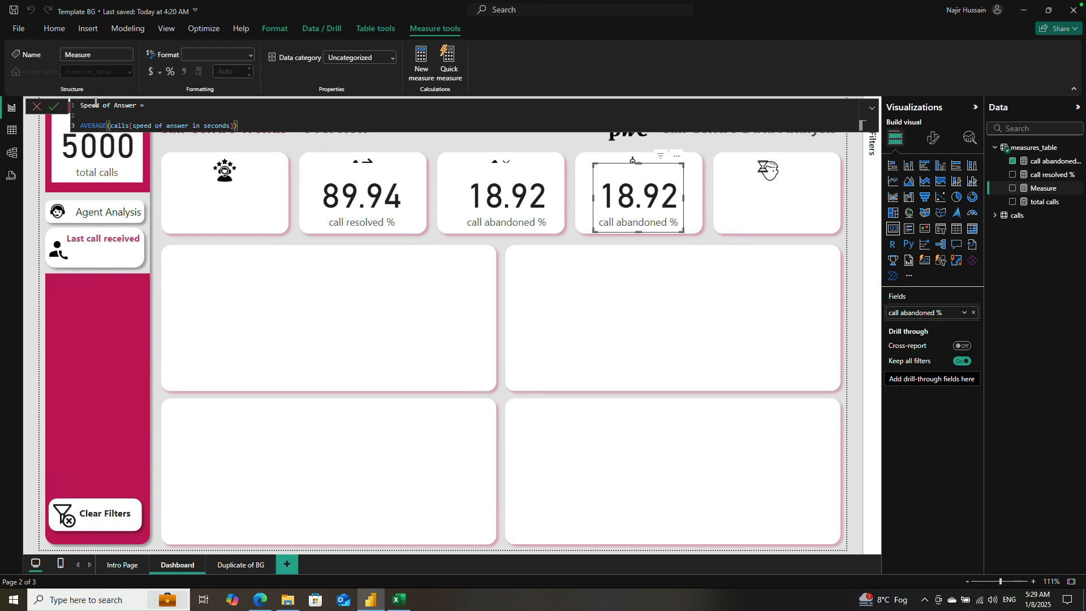
click(55, 110)
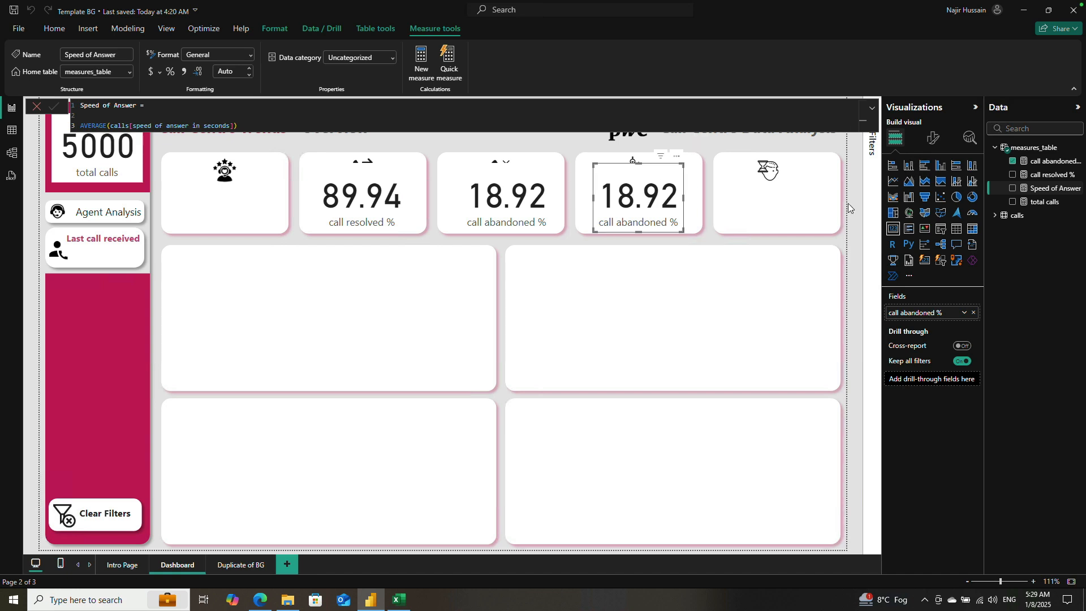
Step: Replace the stopwatch box card's field with Speed of Answer, and place a copy of that card in the empty KPI box beside it
click(1013, 161)
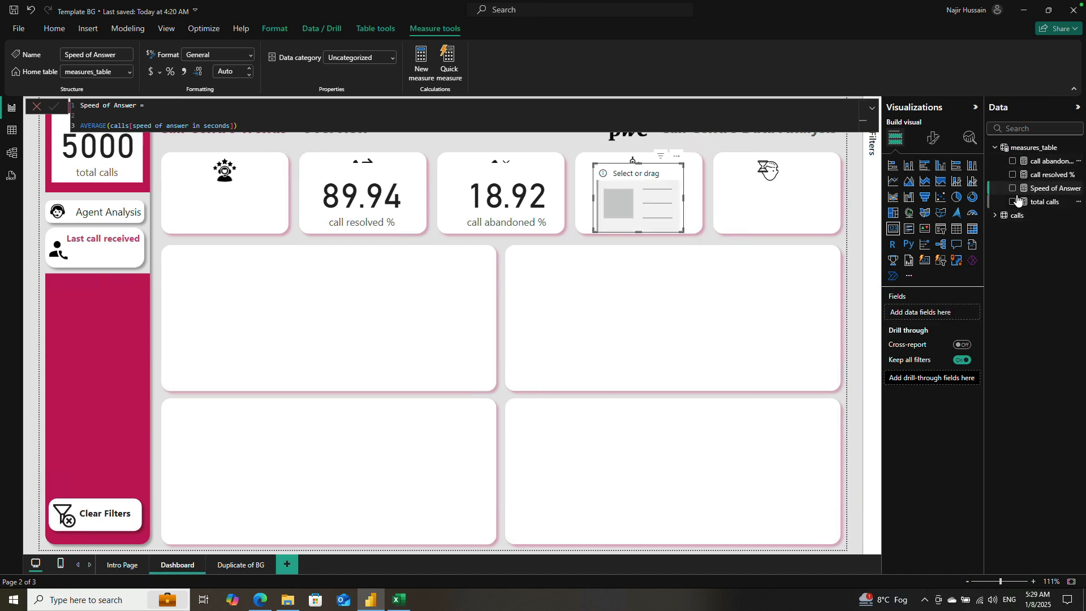
click(1013, 188)
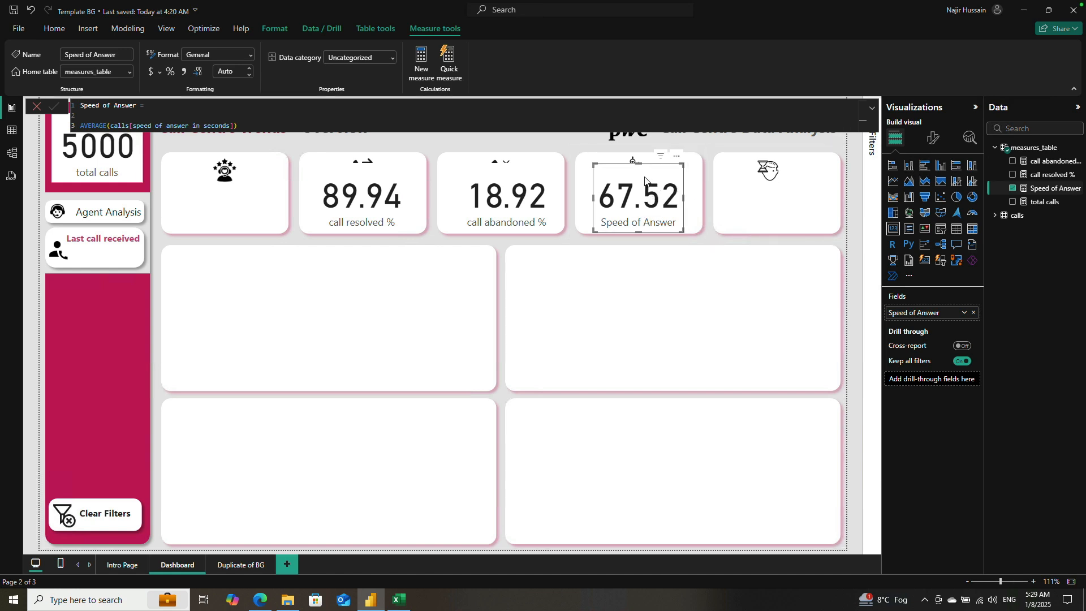
key(ctrl+v)
drag(640, 177, 772, 176)
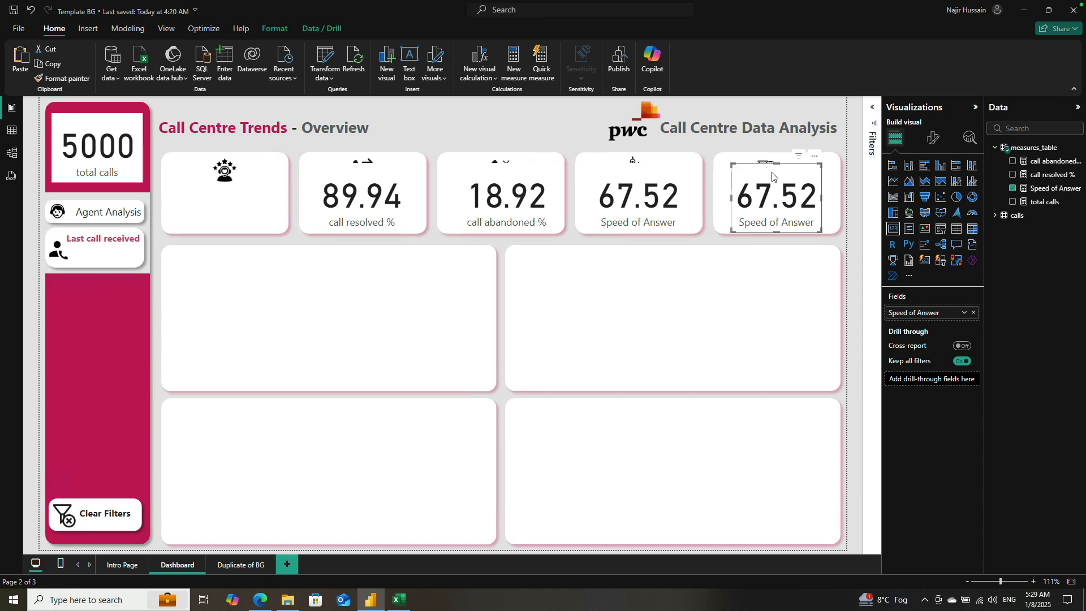
Step: Switch to the 01 Call-Center-Dataset workbook in Excel and examine the average talk duration column next to the satisfaction rating
click(394, 603)
click(318, 207)
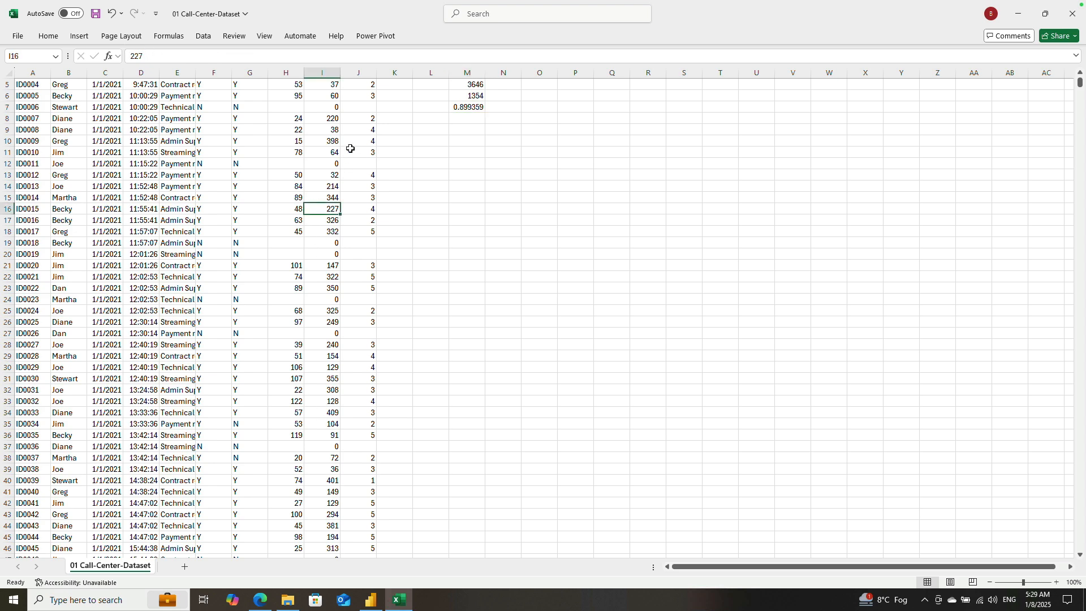
key(ctrl+Up)
key(Down)
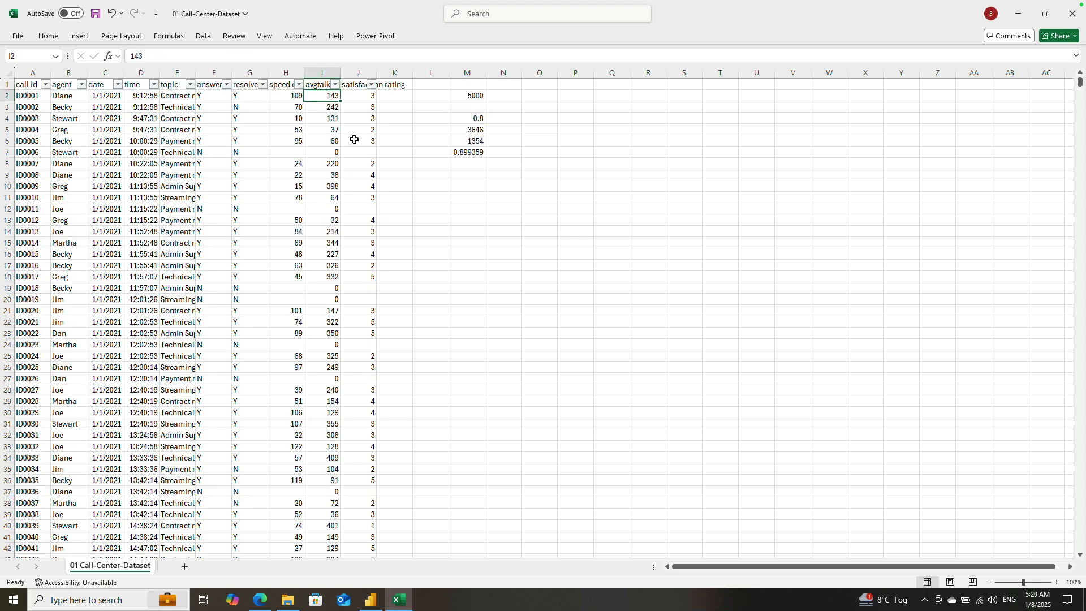
key(Down)
key(Up)
key(Right)
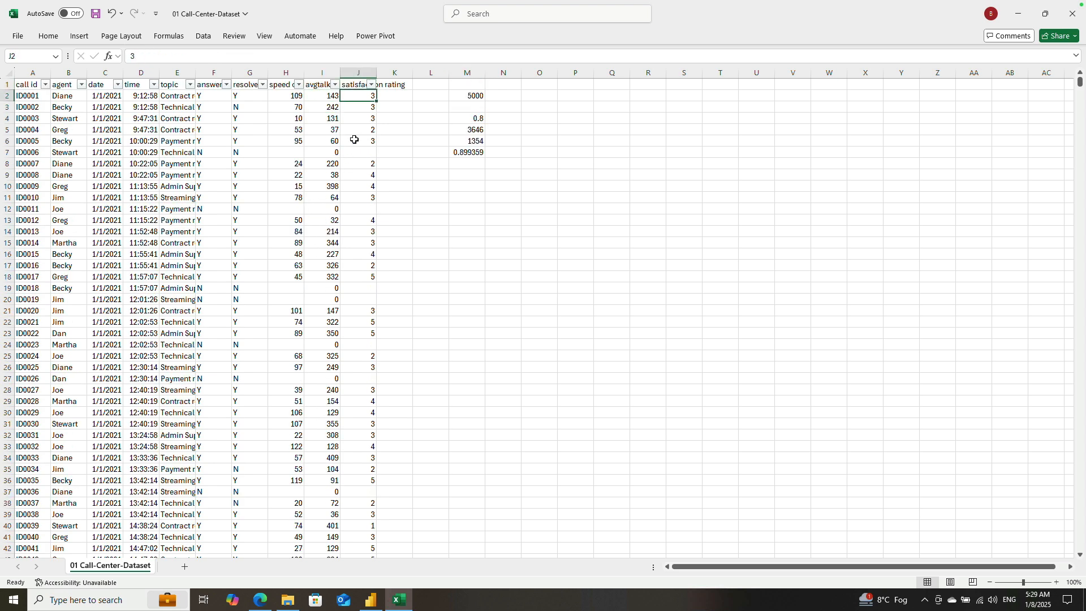
key(Left)
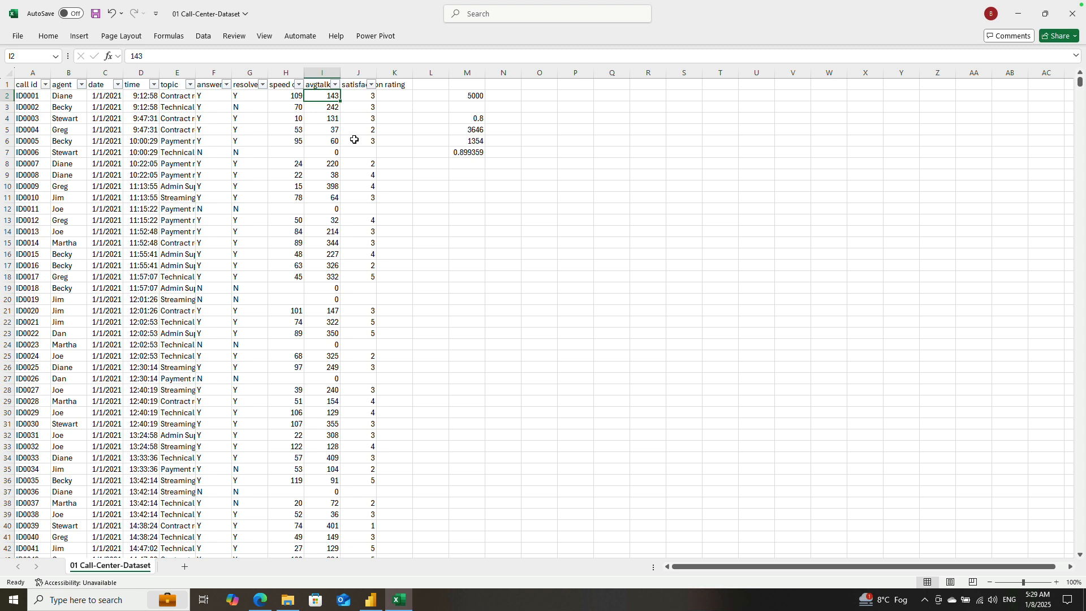
key(Down)
key(Up)
key(Down)
key(Down)
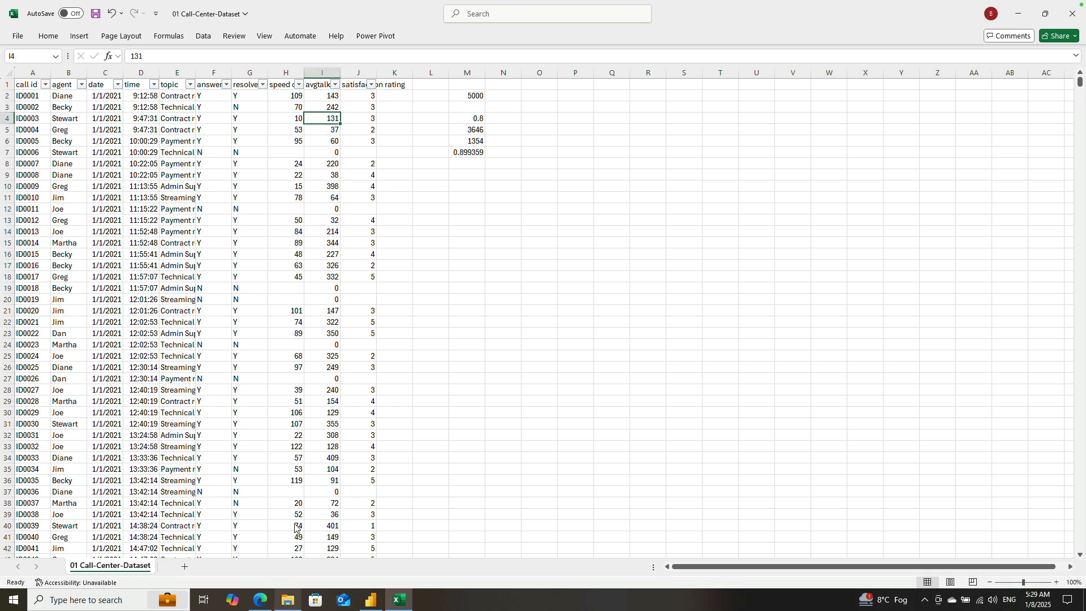
mouse_move(261, 605)
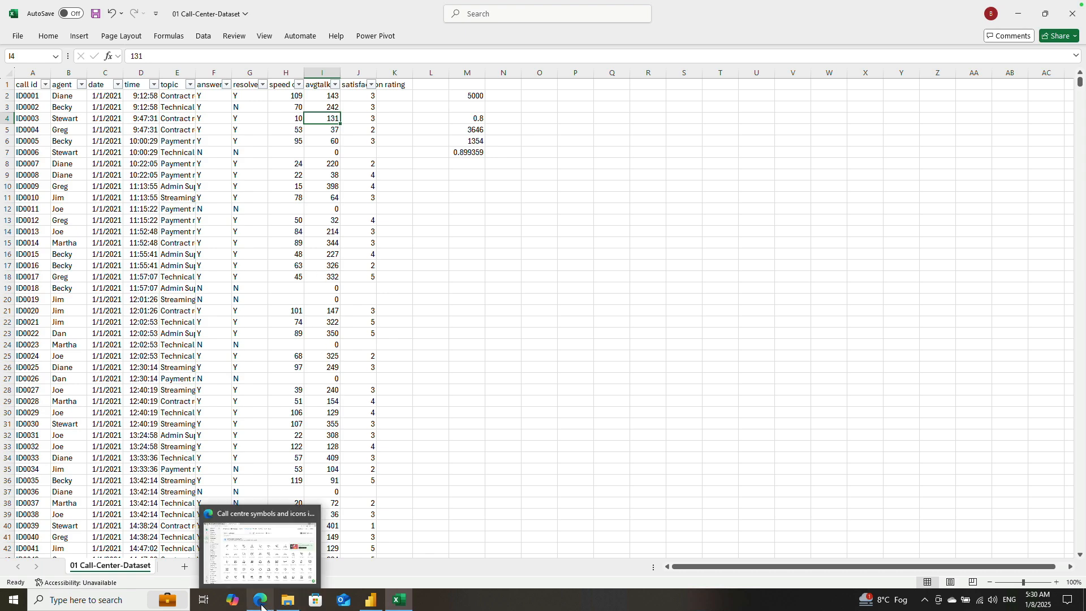
Step: Switch back to Power BI, create a new measure in measures_table named Avg Call Handling Time, and start its formula on the third line
click(370, 600)
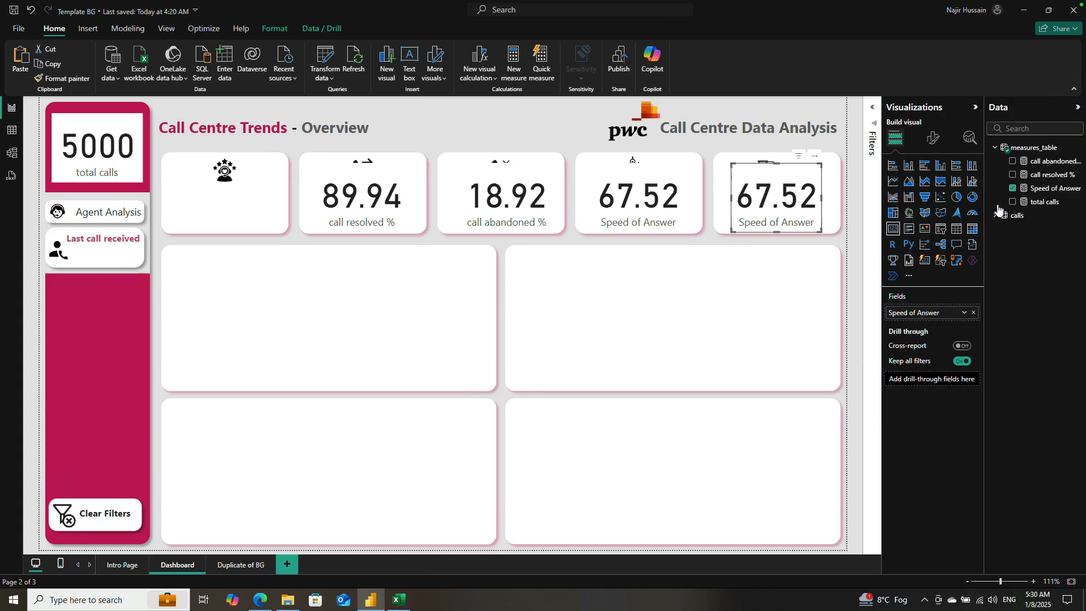
right_click(1035, 150)
click(969, 171)
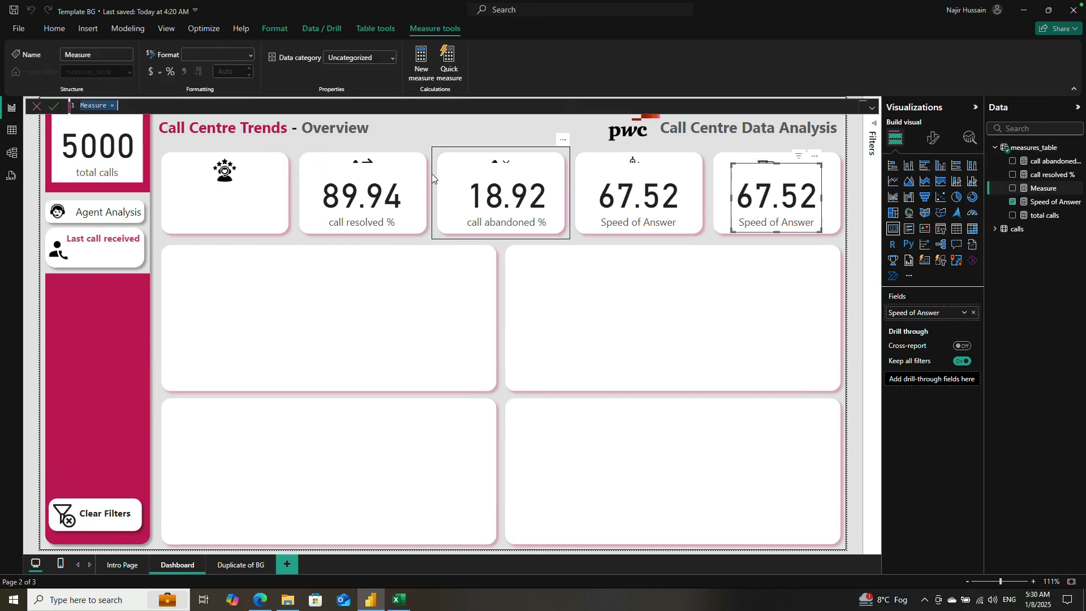
double_click(91, 107)
text(Avg)
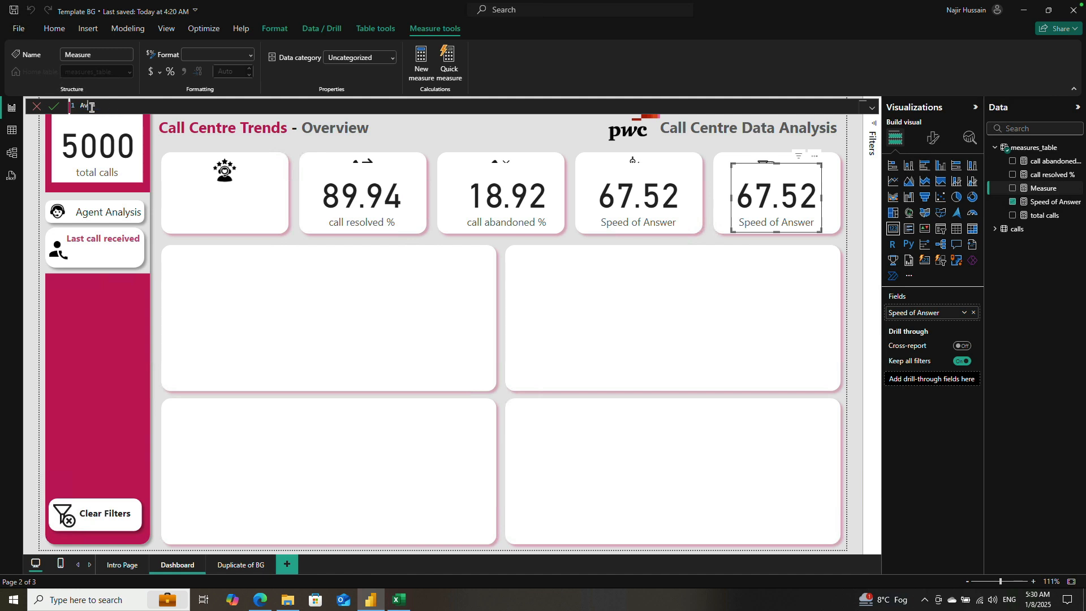
text( Call Handling Time =)
key(shift+Return)
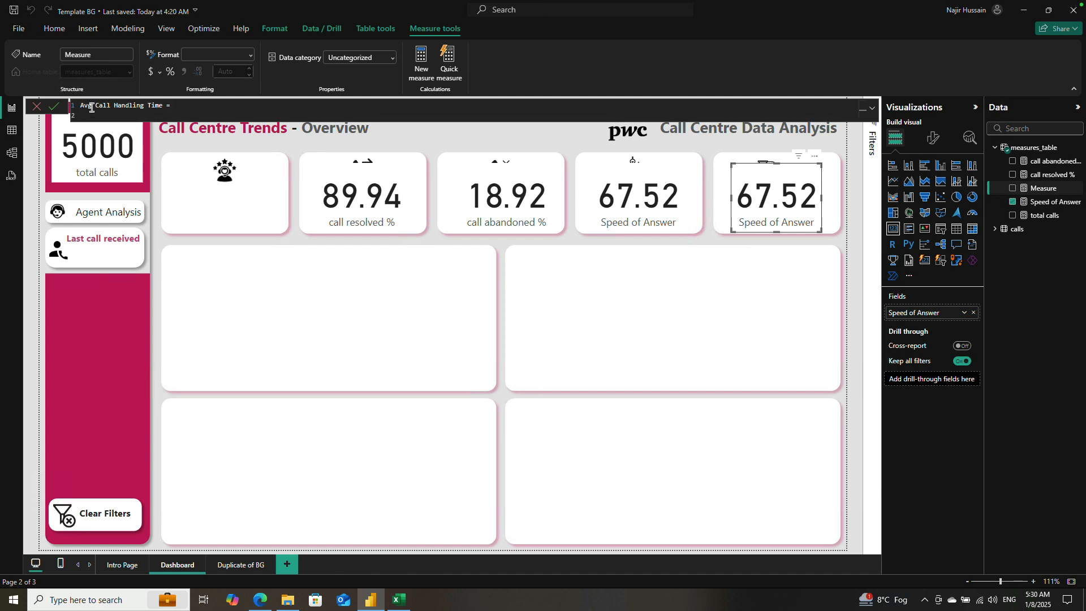
key(shift+Return)
Step: Define Avg Call Handling Time as AVERAGE(calls[talk duration]) and commit the measure
text(AVe)
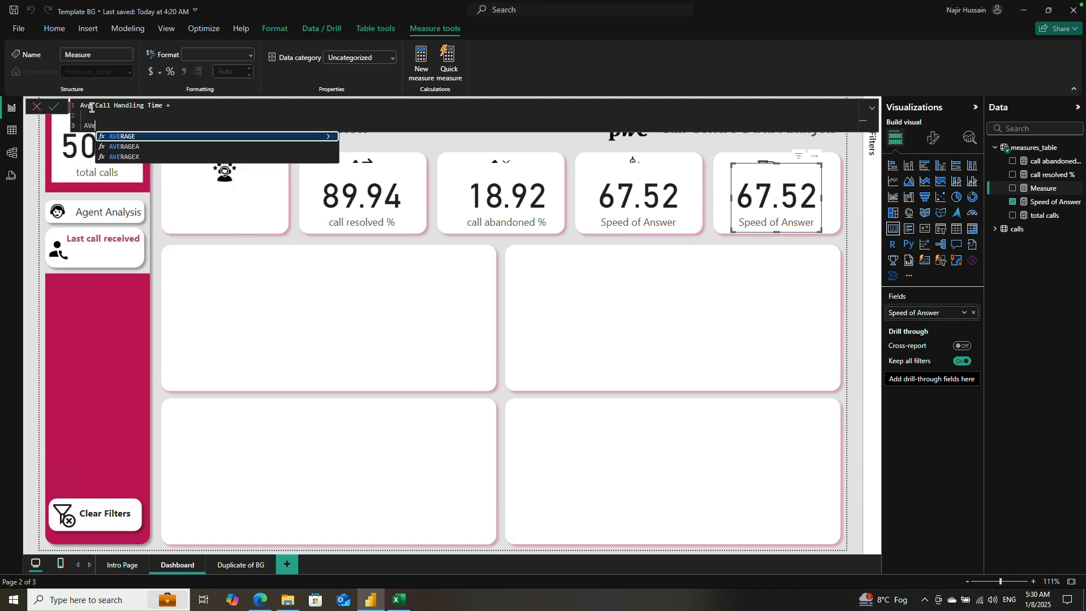
key(Tab)
text(call)
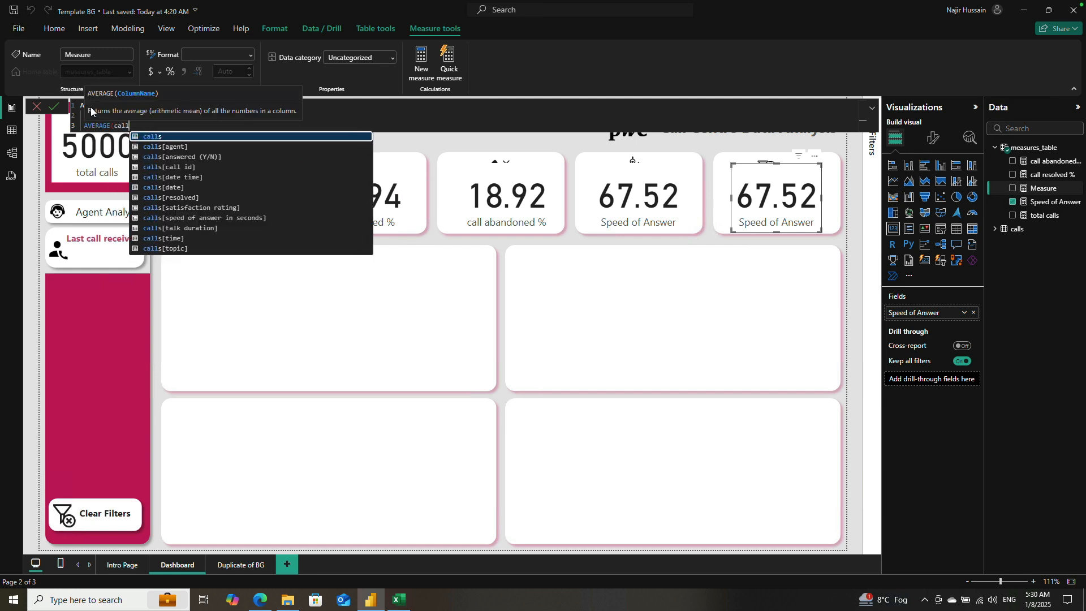
key(Down)
key(Down)
key(Down)
key(Down)
key(Down)
key(Down)
key(Down)
key(Down)
key(Down)
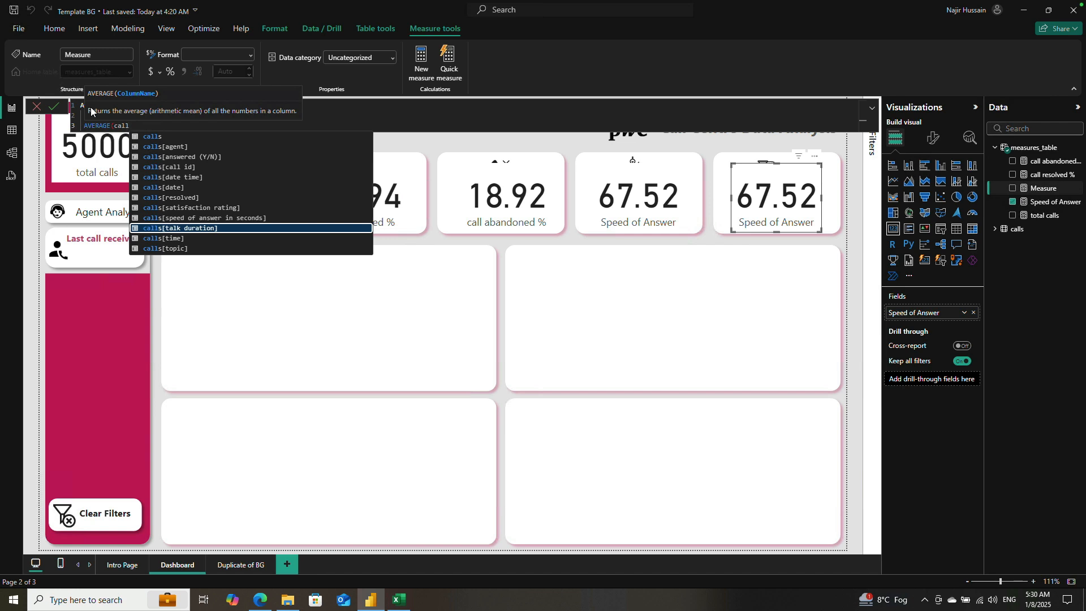
key(Tab)
text())
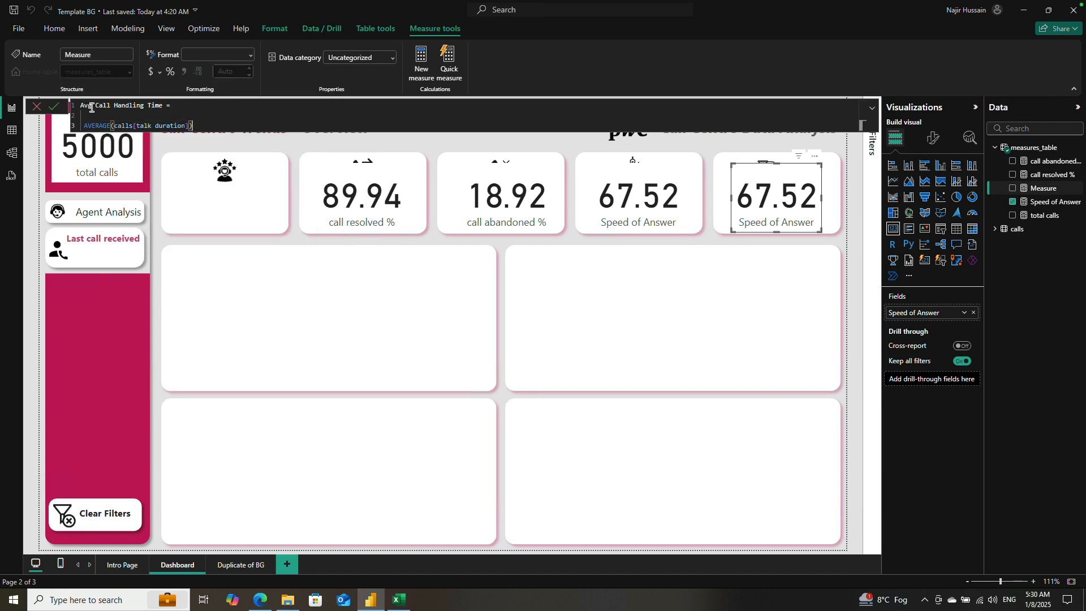
key(Return)
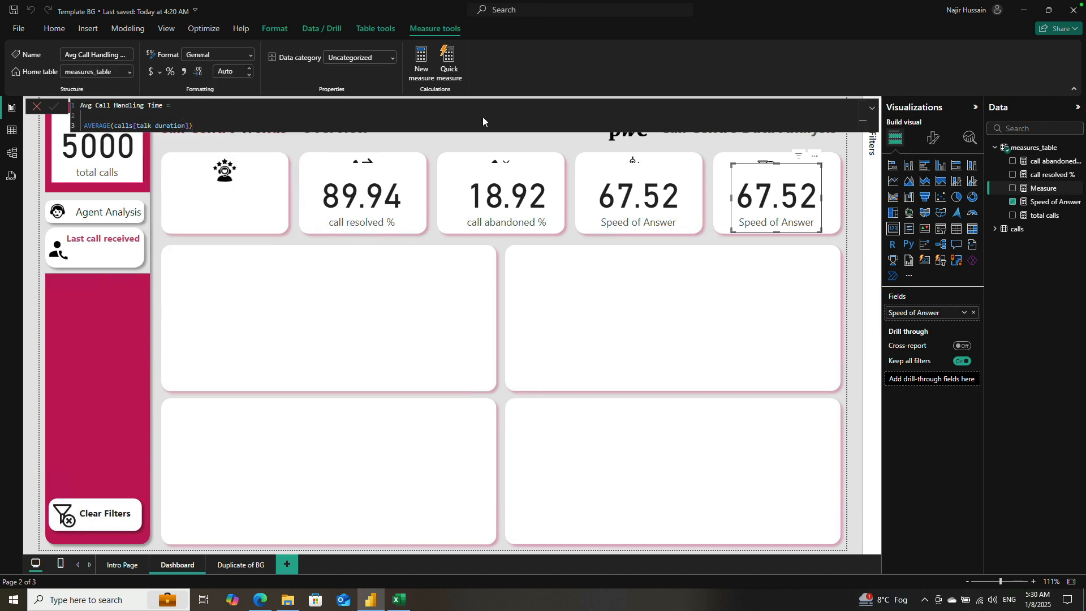
Step: Replace the newly copied card's field with Avg Call Handling Time, and widen and slightly shorten the card within its KPI box
click(1013, 202)
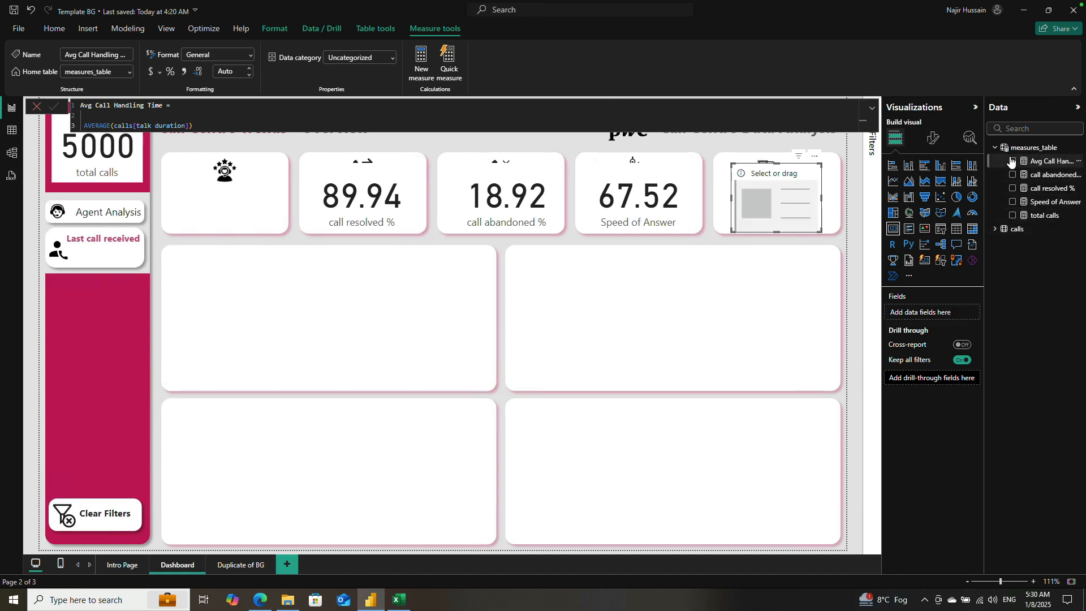
click(1012, 161)
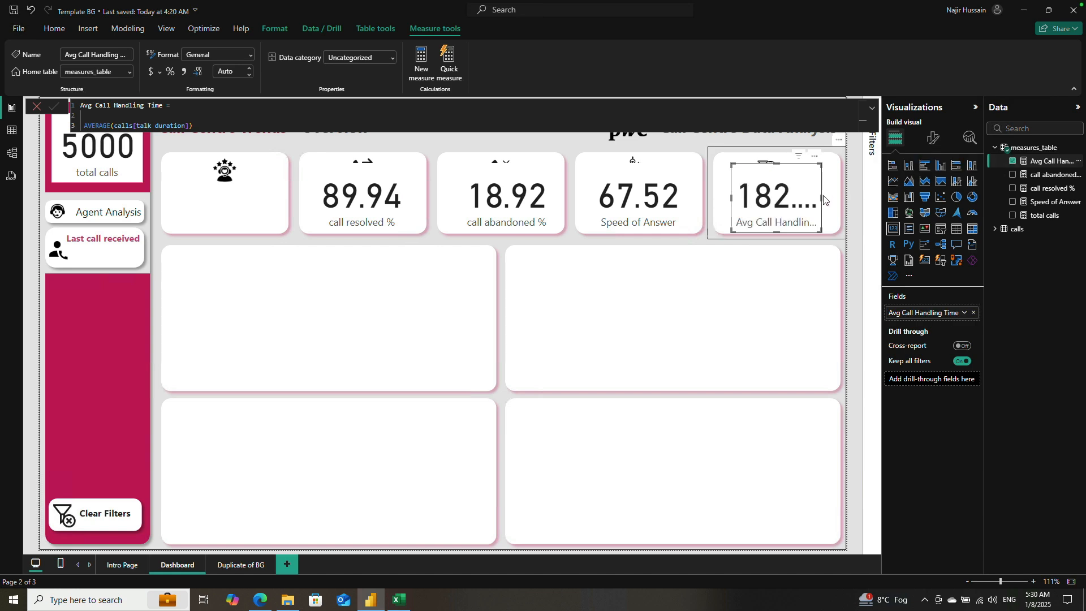
drag(824, 199, 839, 203)
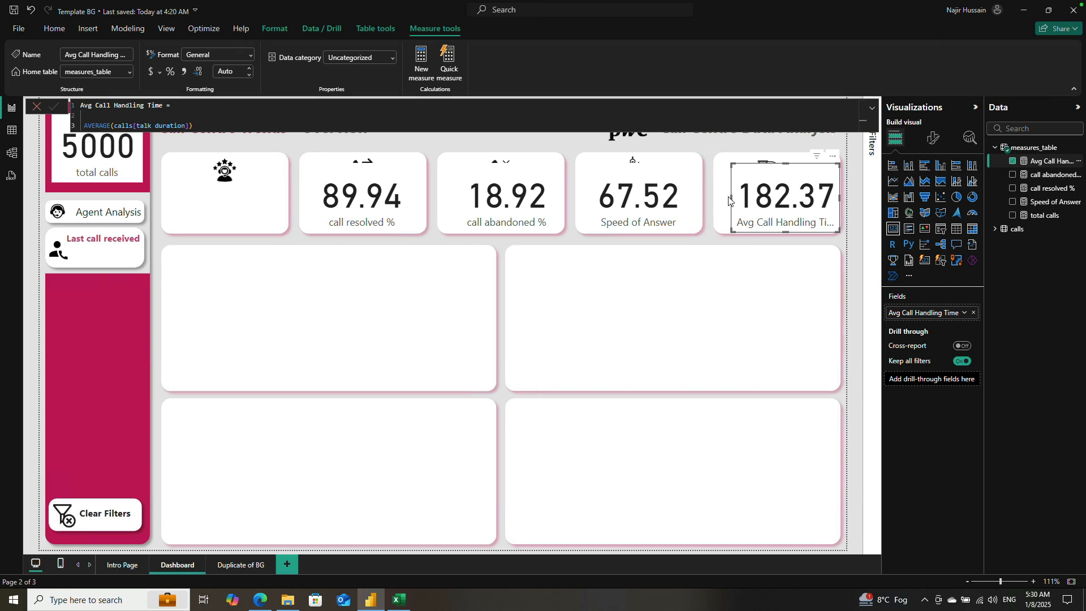
drag(730, 198, 725, 201)
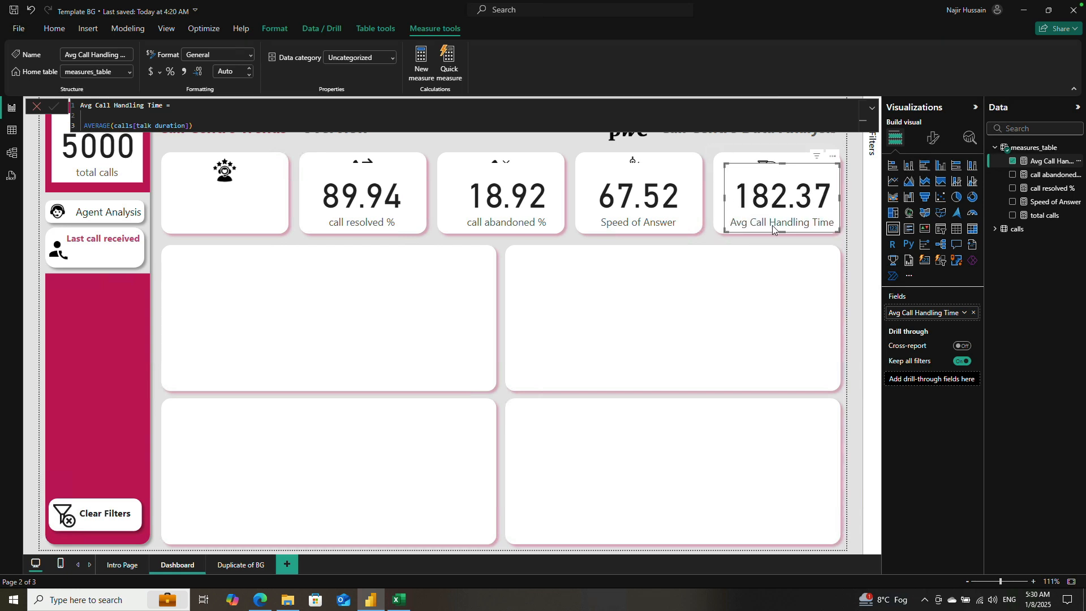
drag(780, 230, 778, 227)
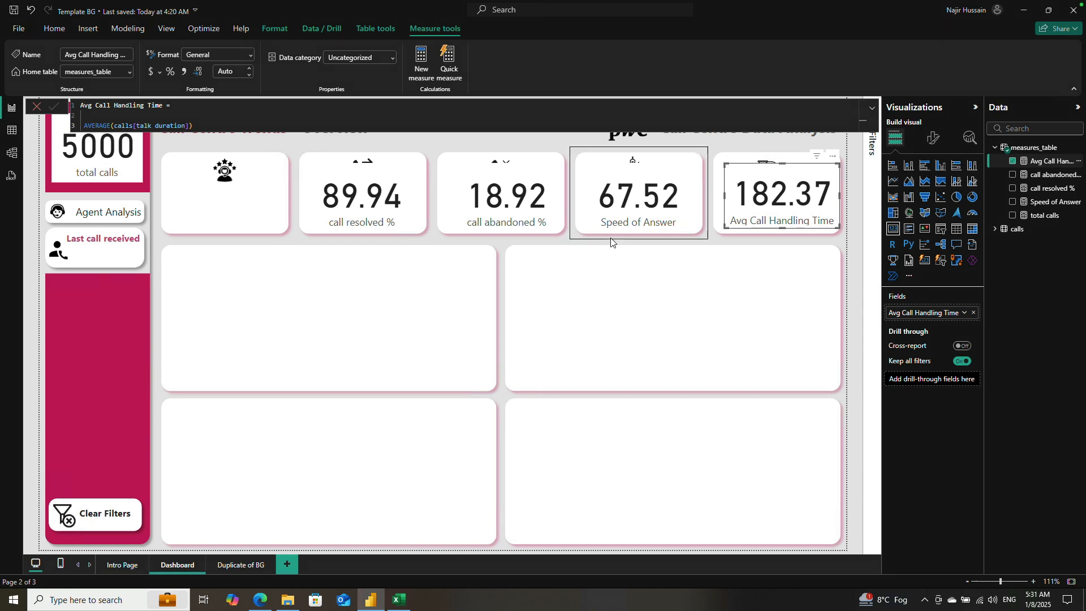
Step: Switch to the Excel dataset and examine the talk duration, speed of answer, answered and resolved values for call ID0006
click(400, 599)
click(469, 233)
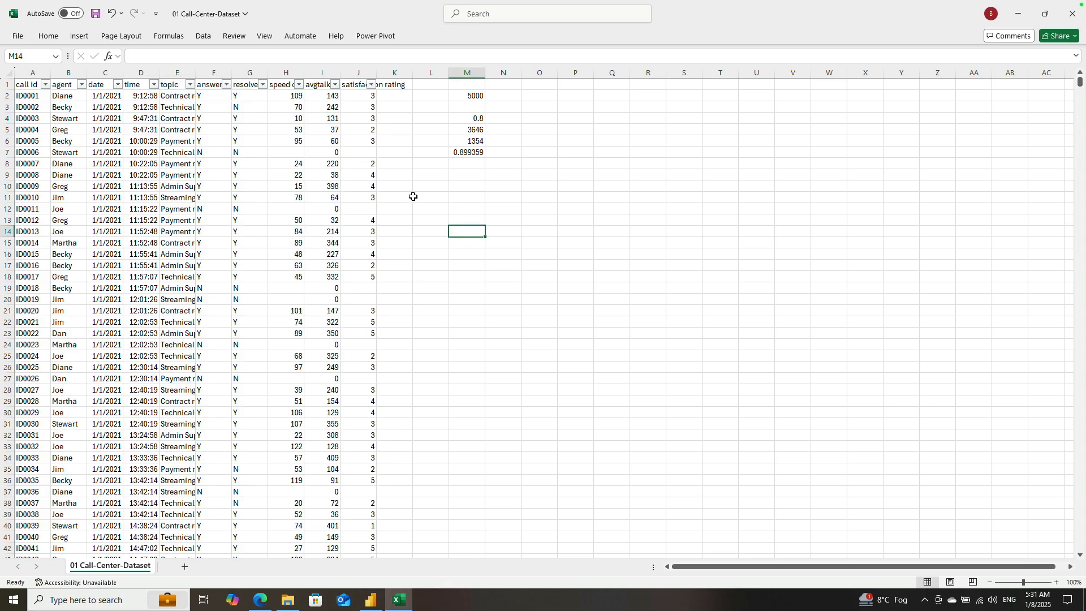
click(322, 74)
click(316, 143)
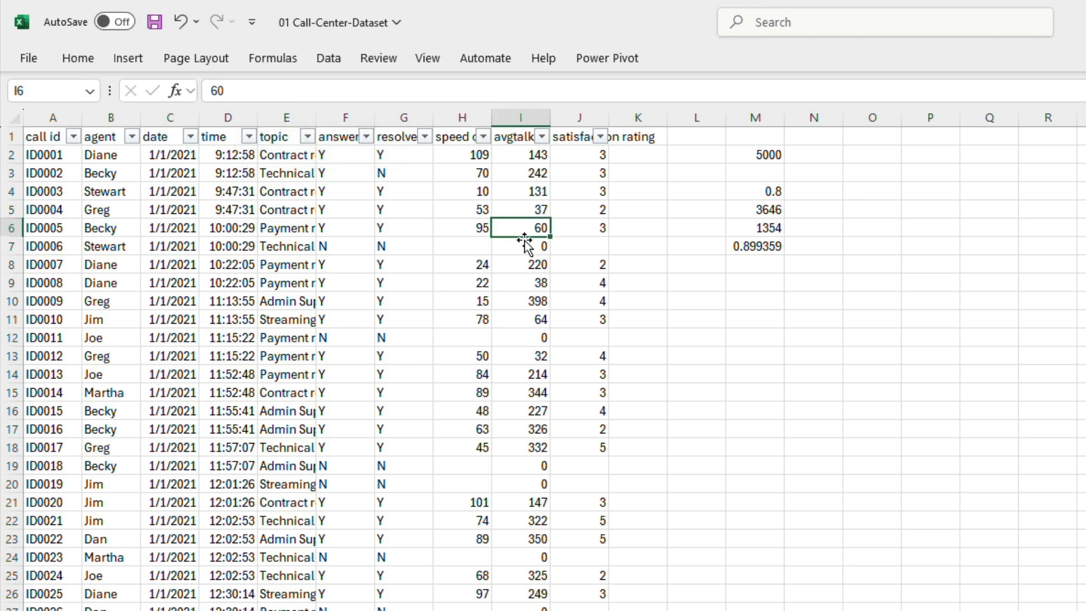
click(525, 241)
key(Left)
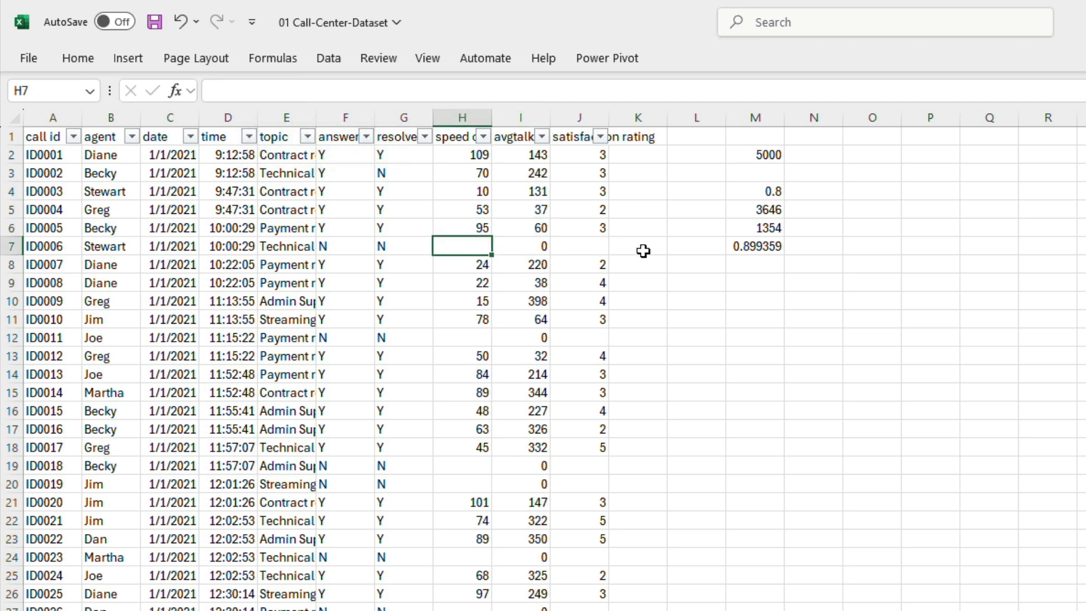
key(Right)
key(Left)
key(Left)
key(Left)
key(Left)
key(Left)
key(Left)
key(Right)
key(Right)
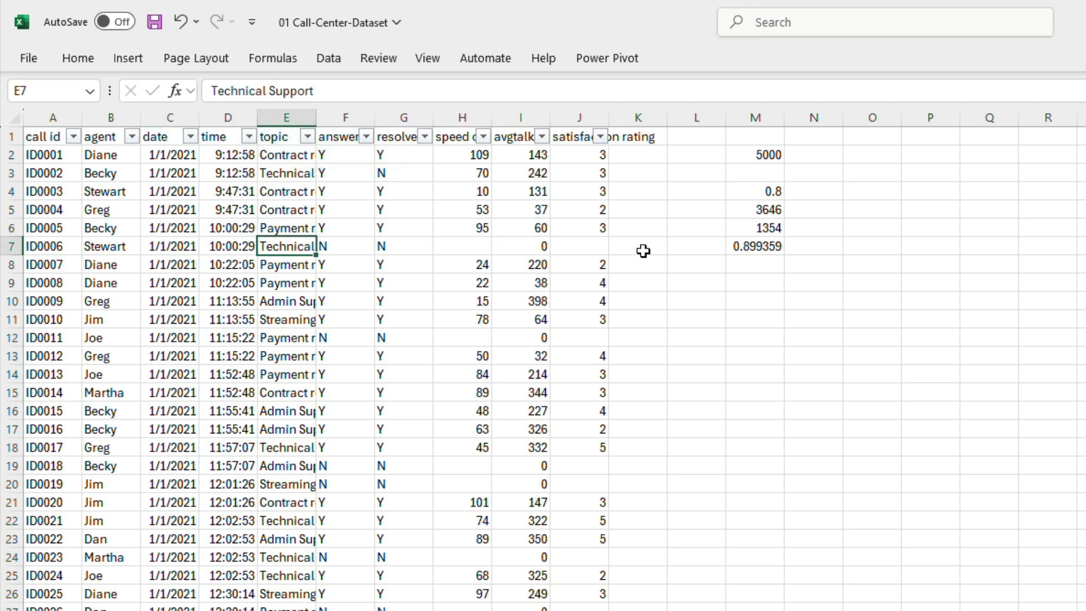
key(Right)
key(Right)
key(Right)
key(Right)
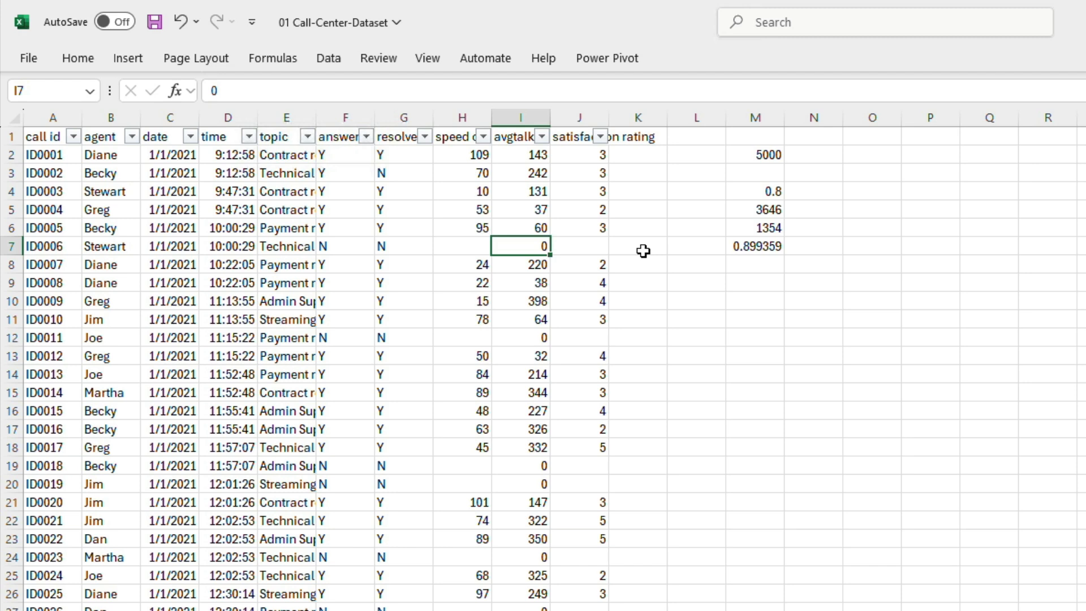
key(Left)
key(Left)
key(Left)
key(Left)
key(Left)
key(Left)
key(Left)
key(Left)
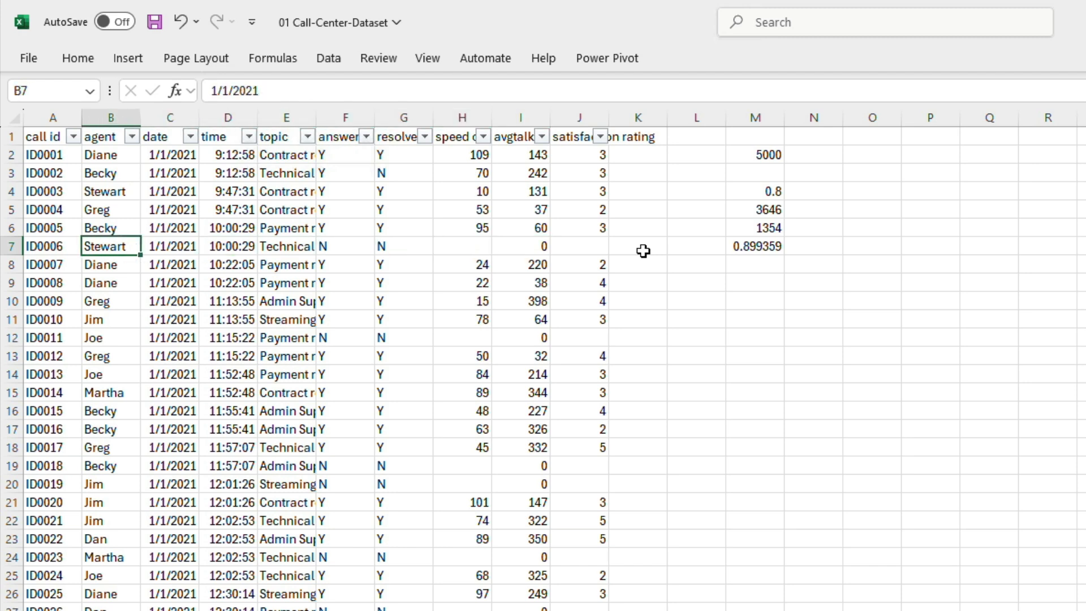
Step: Examine the average talk duration and satisfaction rating entries in the row of call ID0006
key(Right)
key(Right)
key(Right)
key(Right)
key(Right)
key(Right)
key(Right)
key(Right)
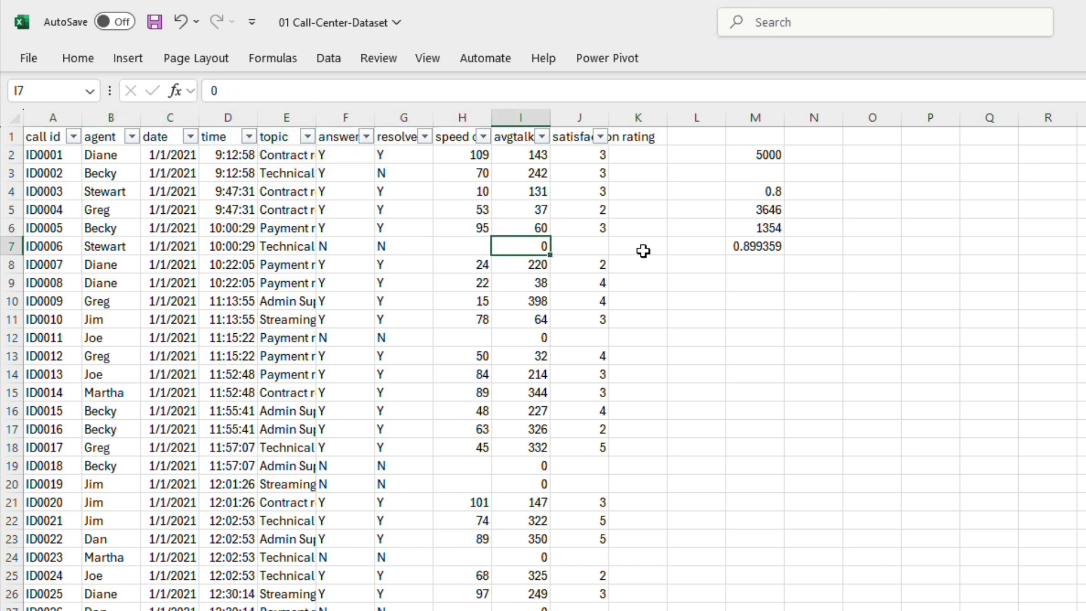
key(Right)
key(Left)
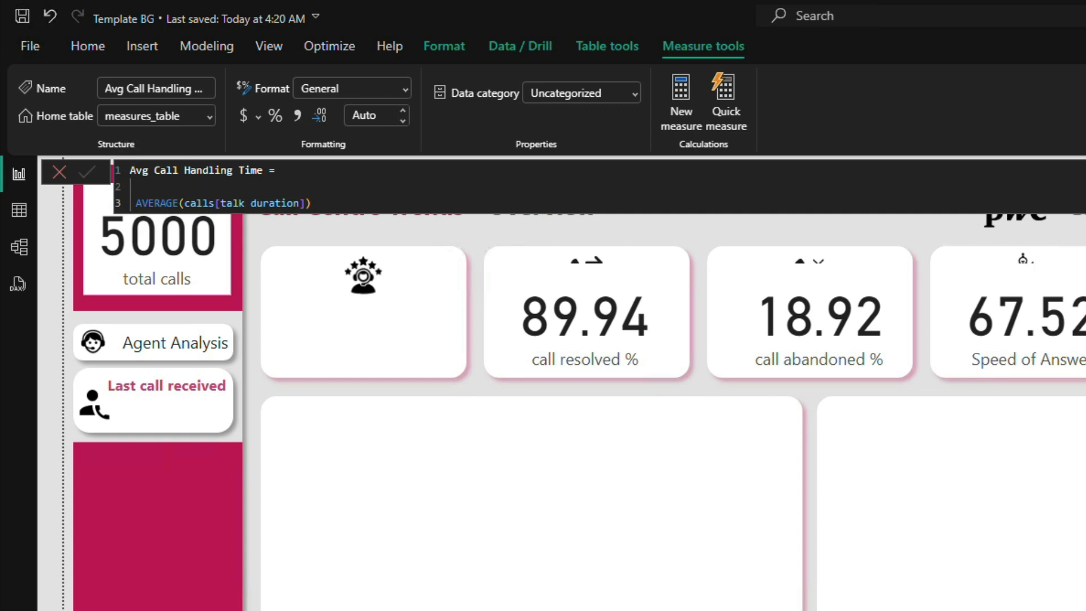
click(1041, 345)
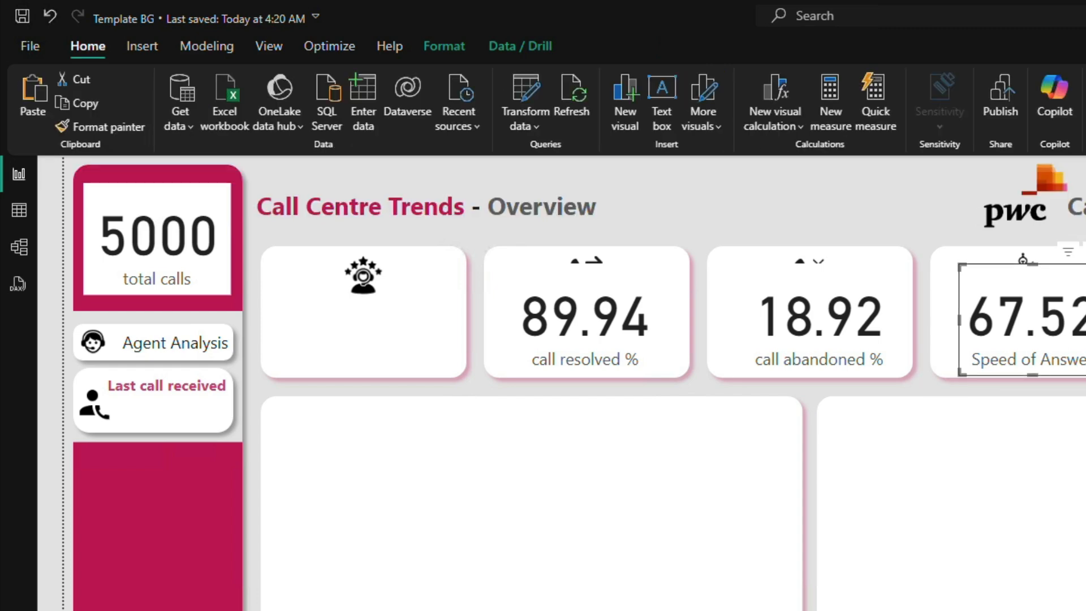
click(1084, 362)
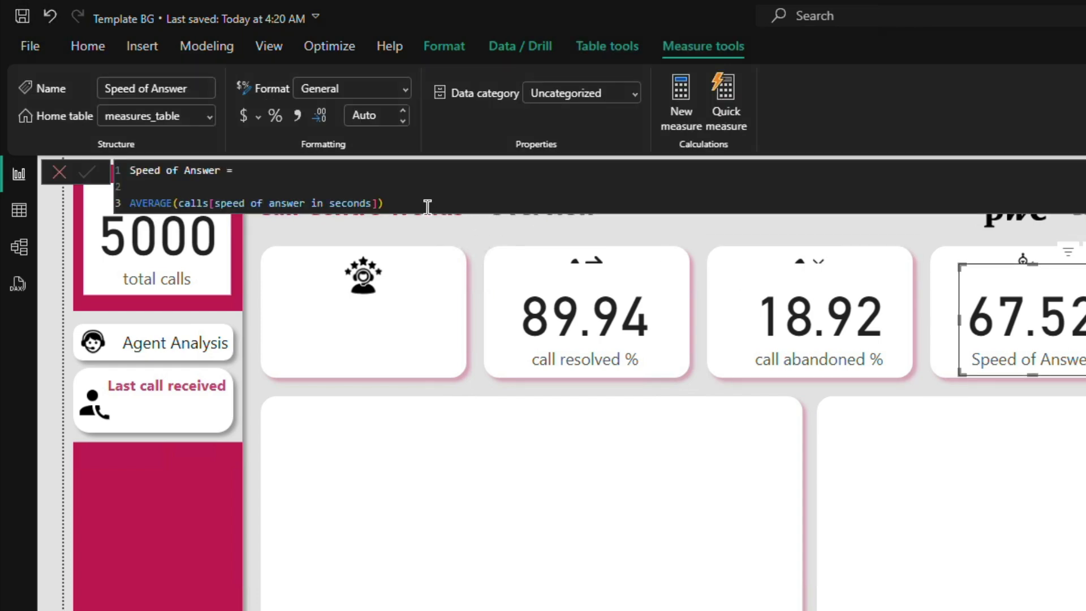
click(470, 205)
click(476, 192)
key(shift+Return)
key(Up)
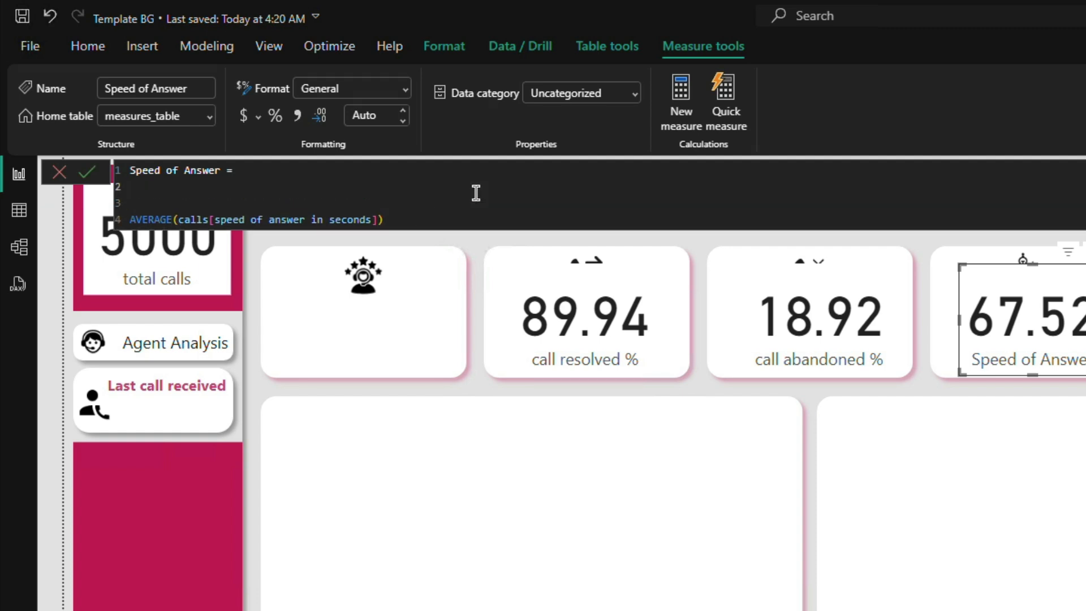
key(shift+Return)
key(BackSpace)
click(56, 173)
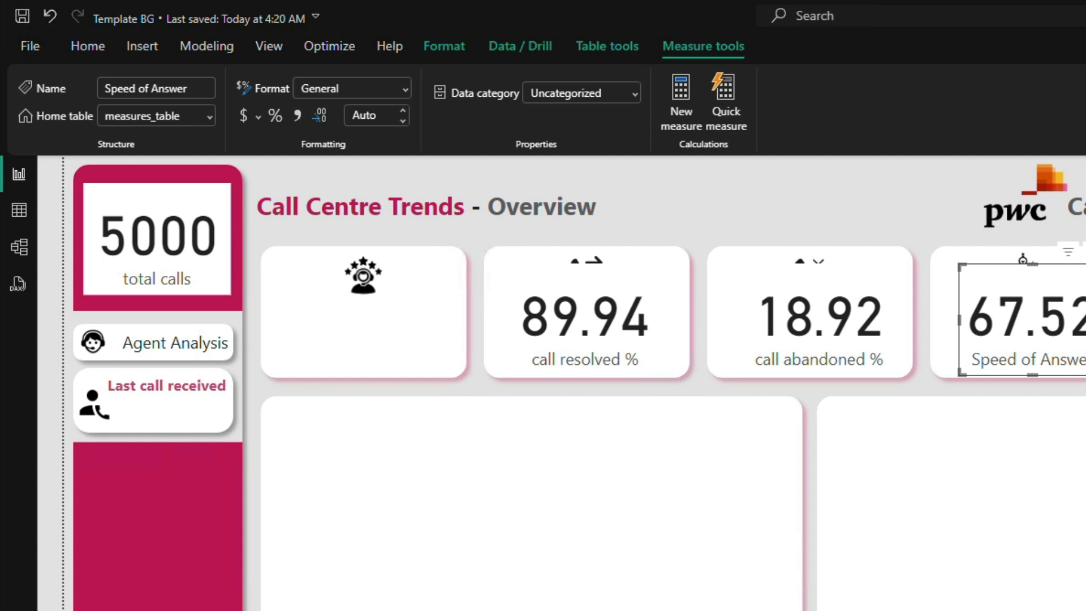
key(ctrl+z)
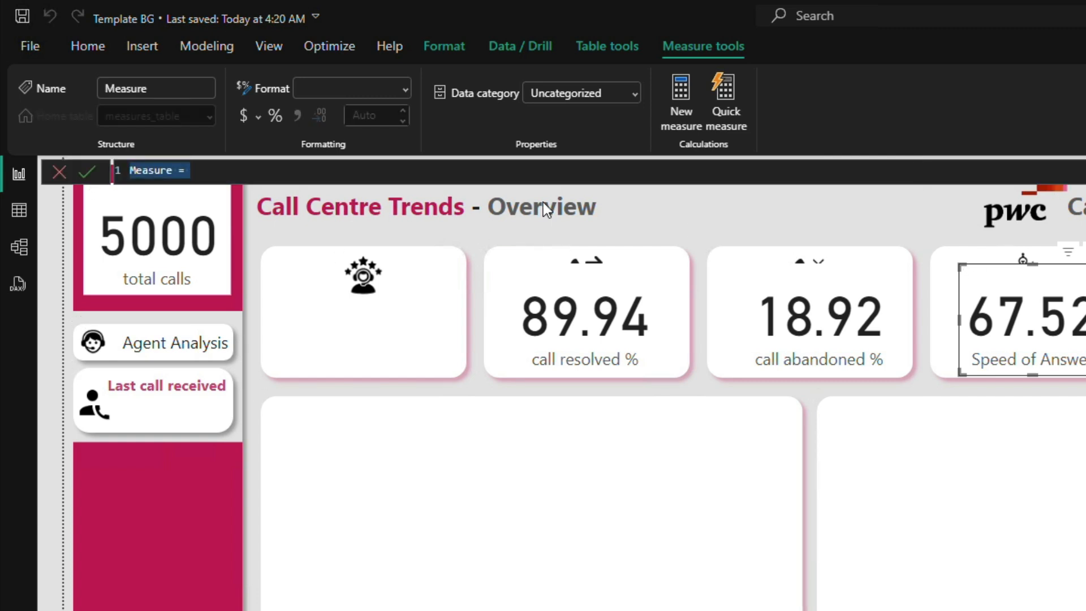
Step: Name the new measure total call answered and leave two blank lines between its name and the formula
double_click(165, 170)
text(total call answ)
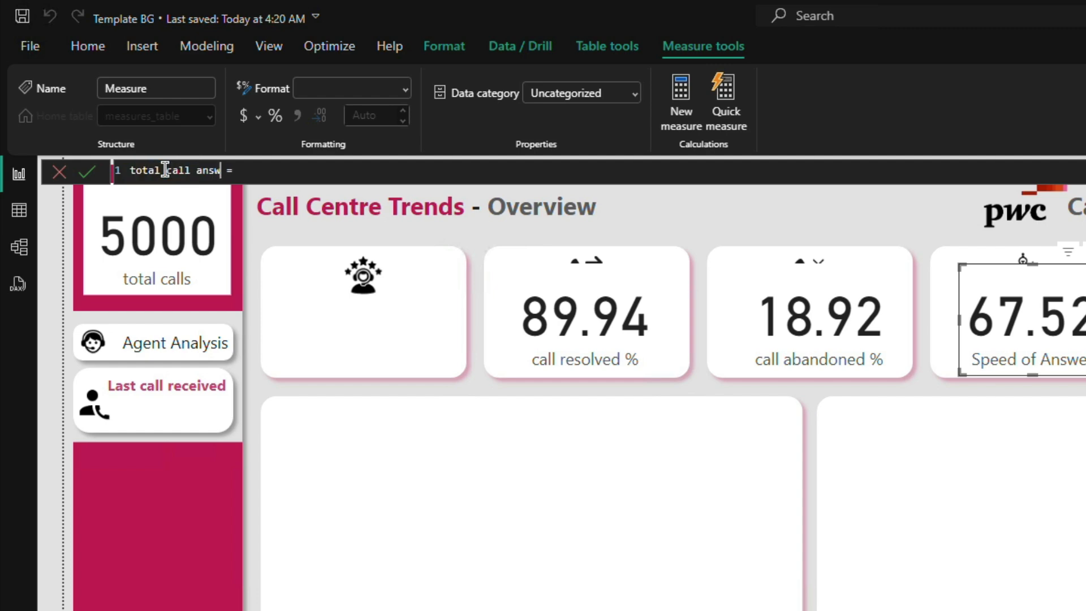
text(ered)
key(End)
key(shift+Return)
key(shift+Return)
key(shift+Return)
Step: Begin the total call answered formula with CALCULATE and COUNT(calls[call id]) as its expression
text(CAL)
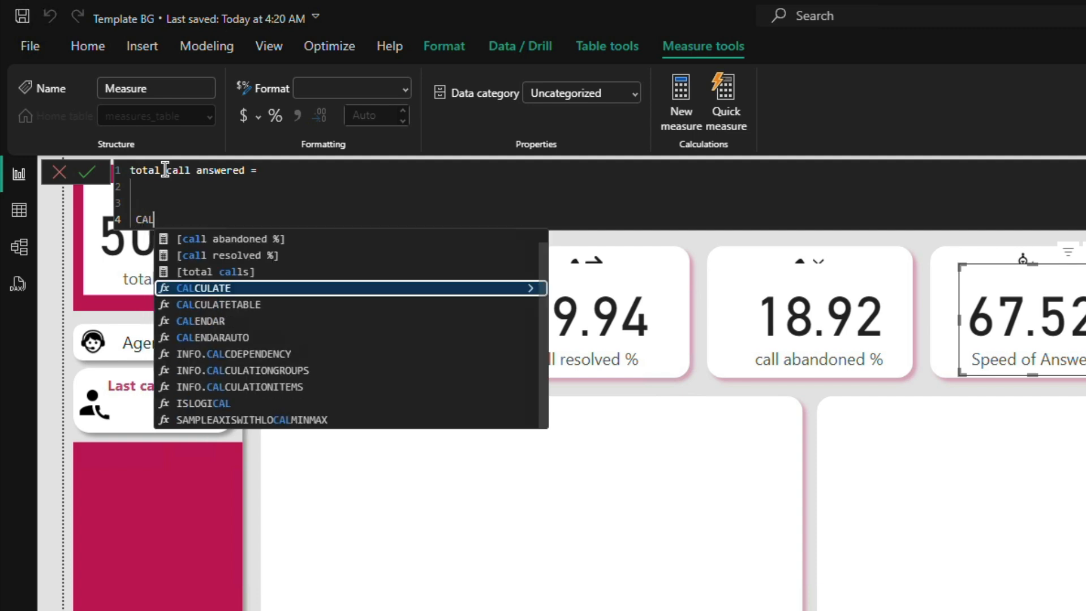
key(Tab)
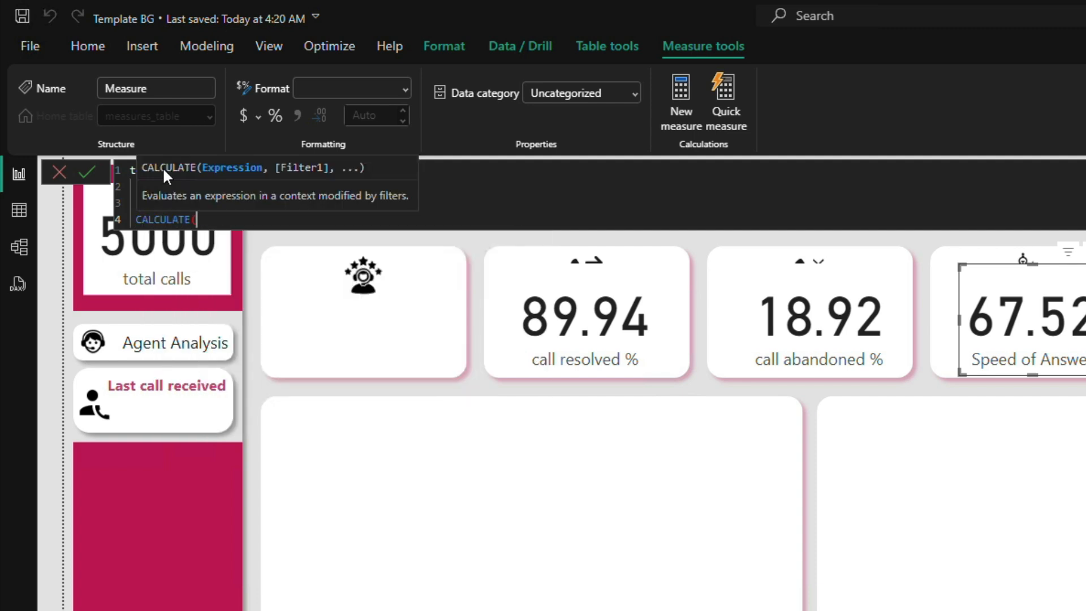
text(count)
key(Down)
key(Down)
key(Up)
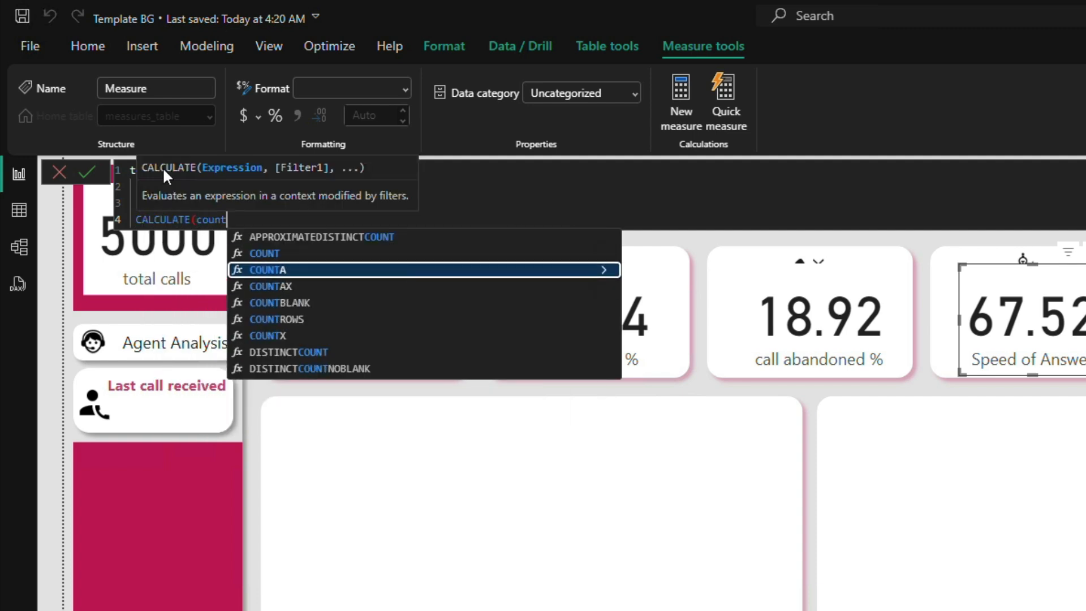
key(Up)
key(Tab)
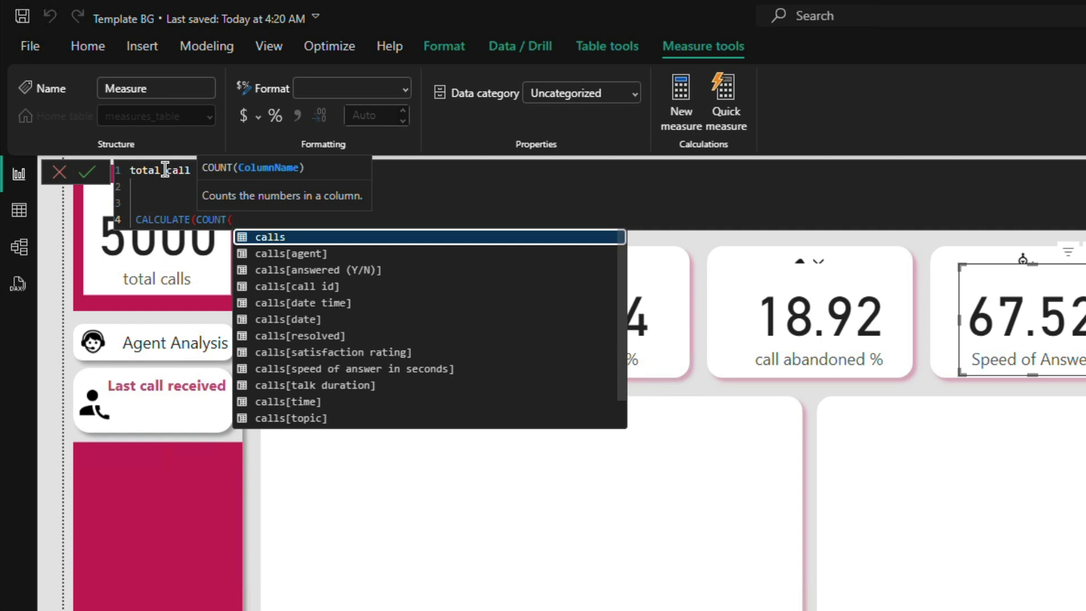
key(Down)
key(Down)
key(Down)
key(Tab)
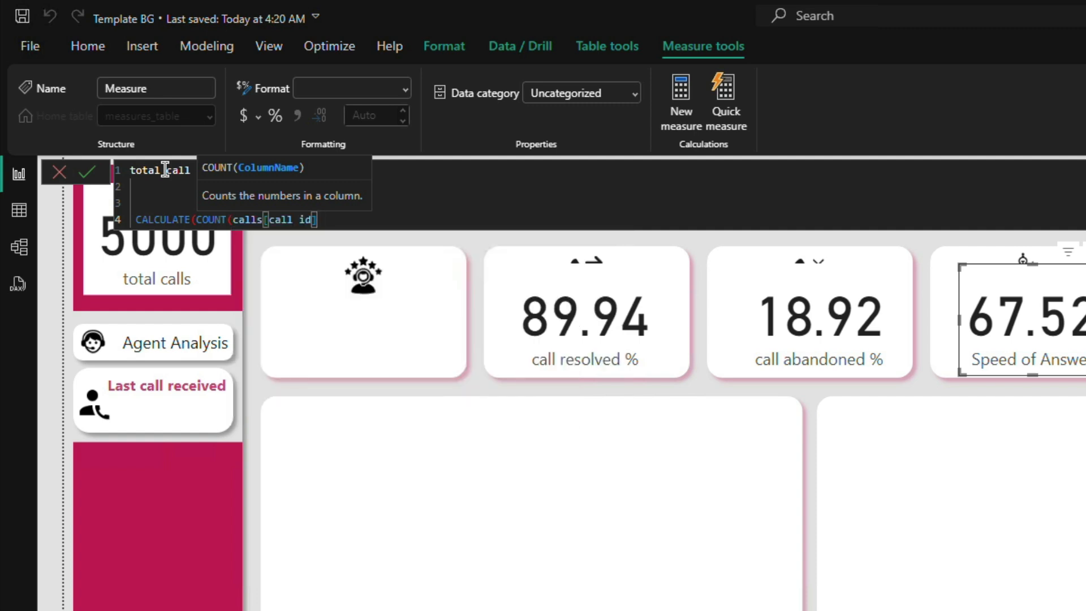
text(),)
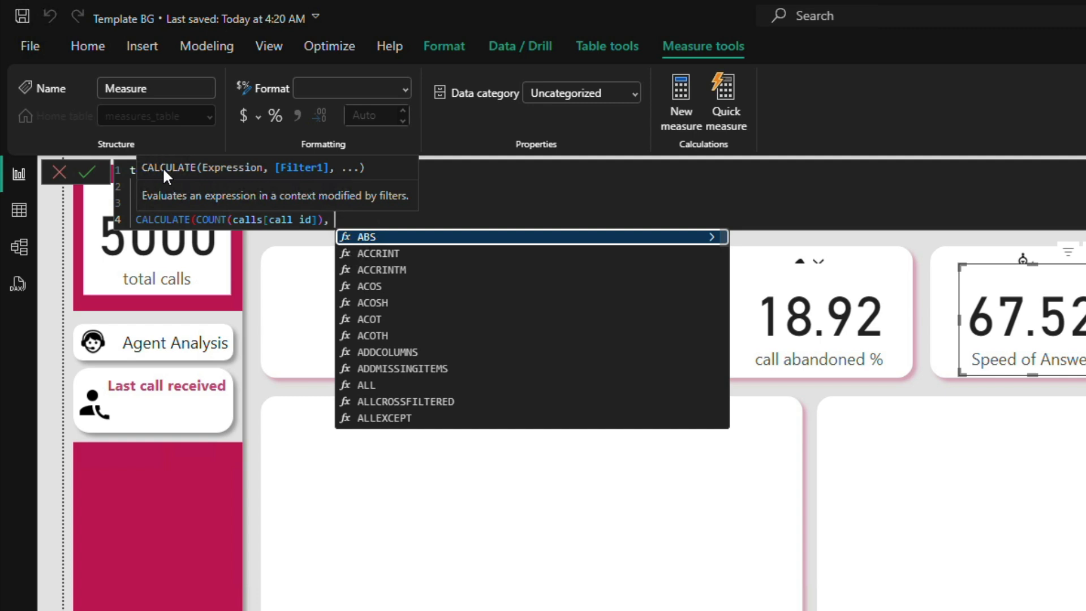
Step: Complete the formula with the filter calls[answered (Y/N)]="Y", commit the measure and close the formula editor
text(calls)
key(Down)
key(Down)
key(Down)
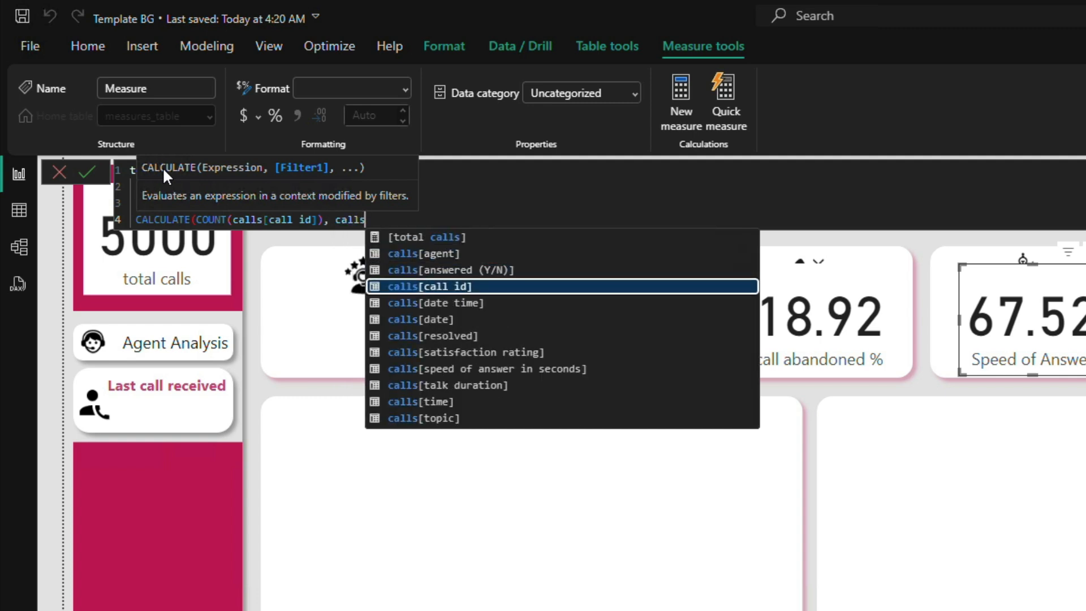
key(Up)
key(Tab)
text(="Y)
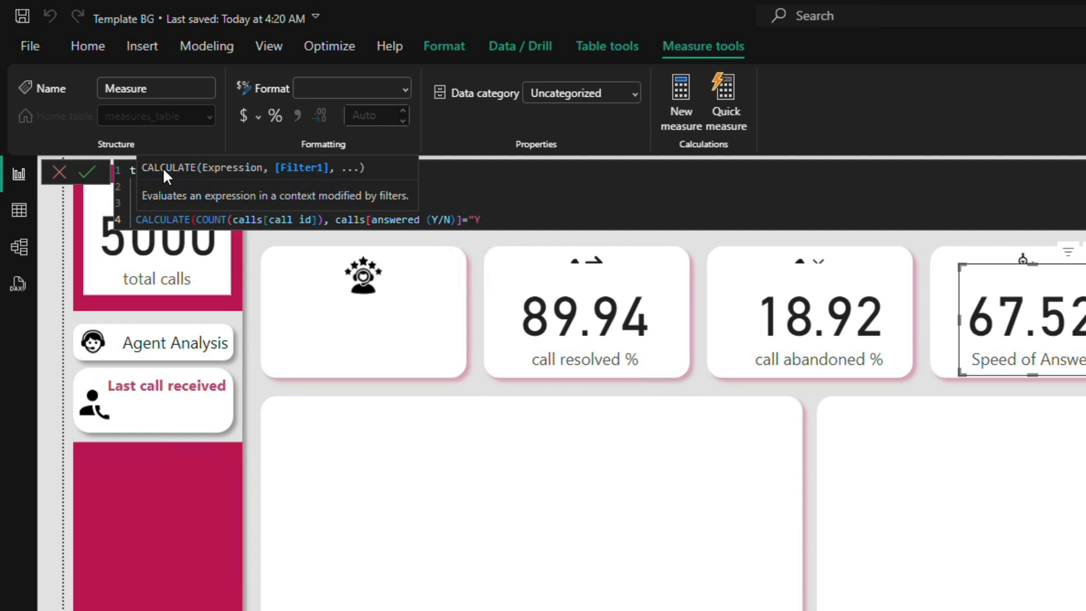
text("))
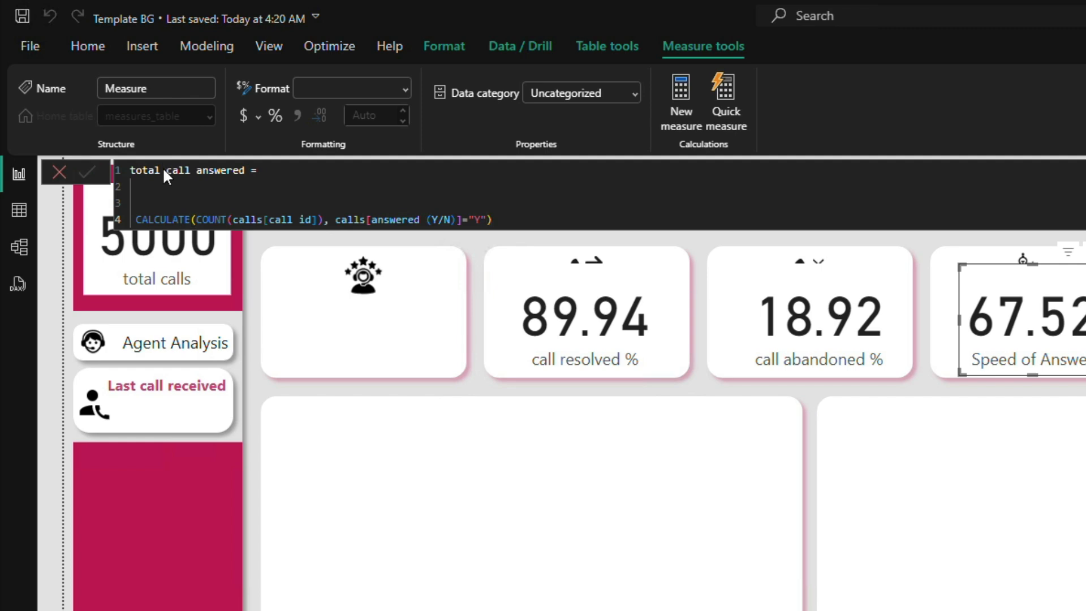
key(Return)
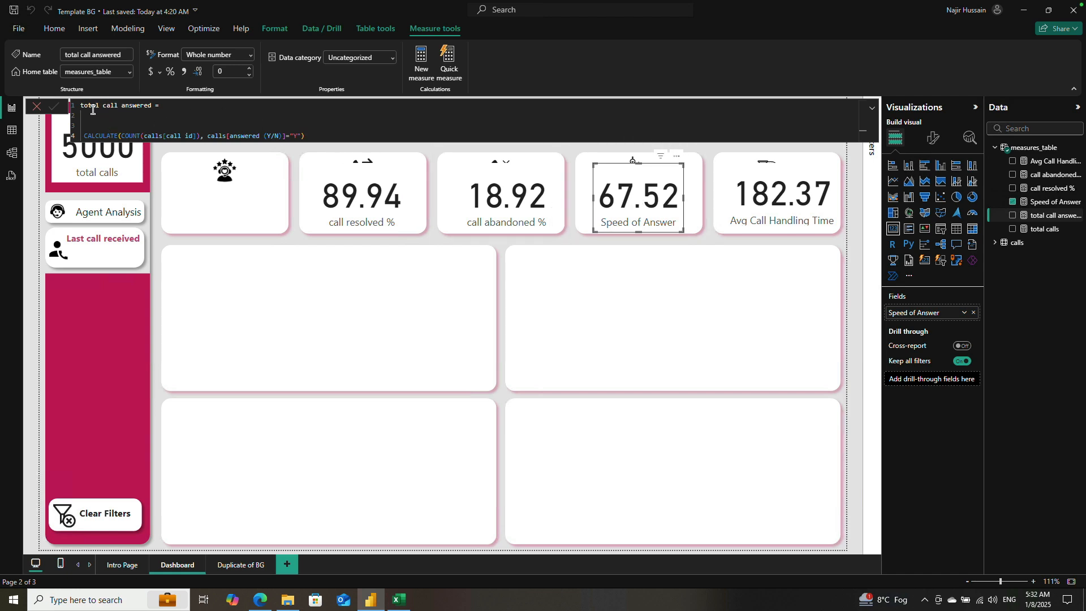
click(37, 107)
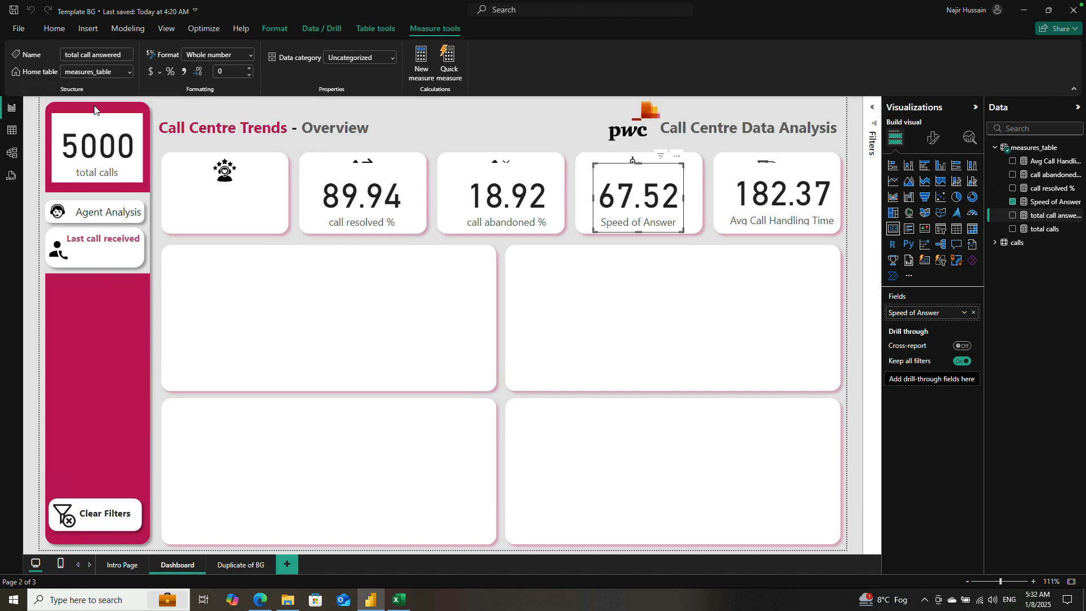
Step: In the Avg Call Handling Time measure, insert the comment "// Total call duration / total answered" above the AVERAGE expression
click(758, 205)
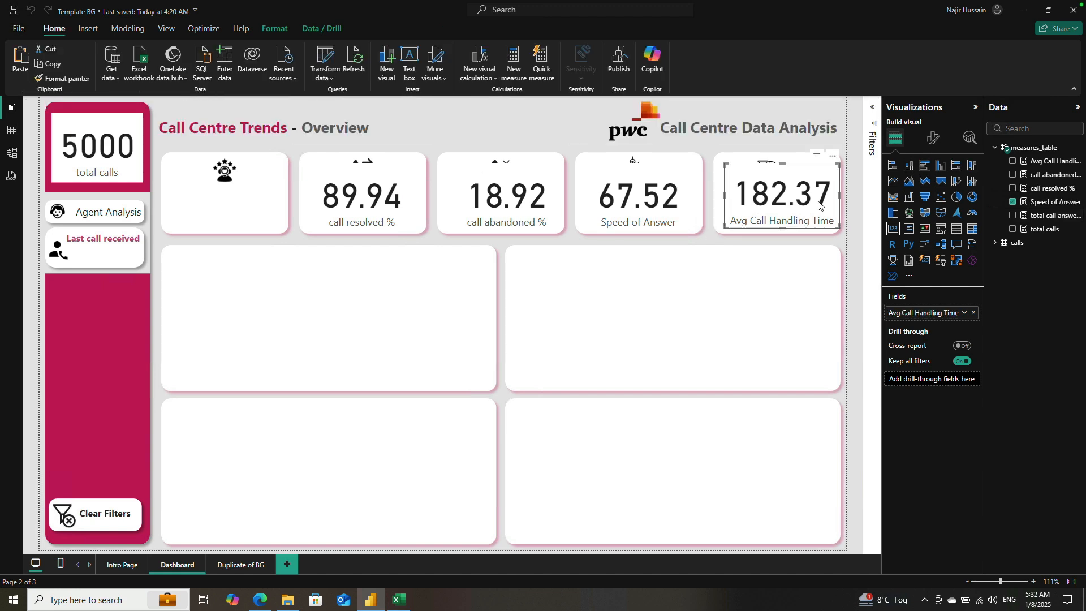
click(1046, 161)
click(203, 117)
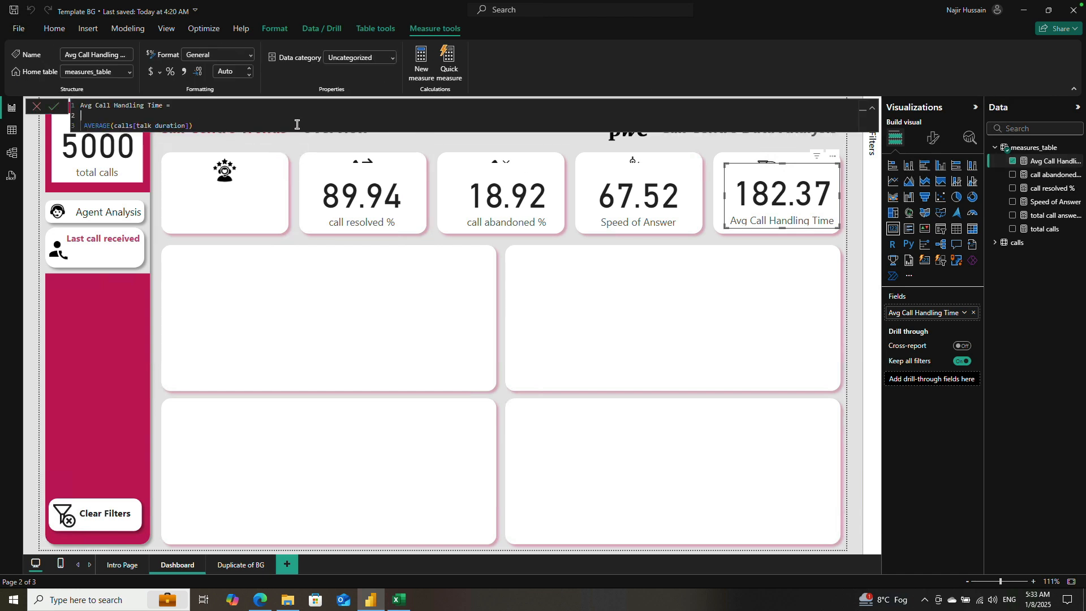
key(Return)
key(Return)
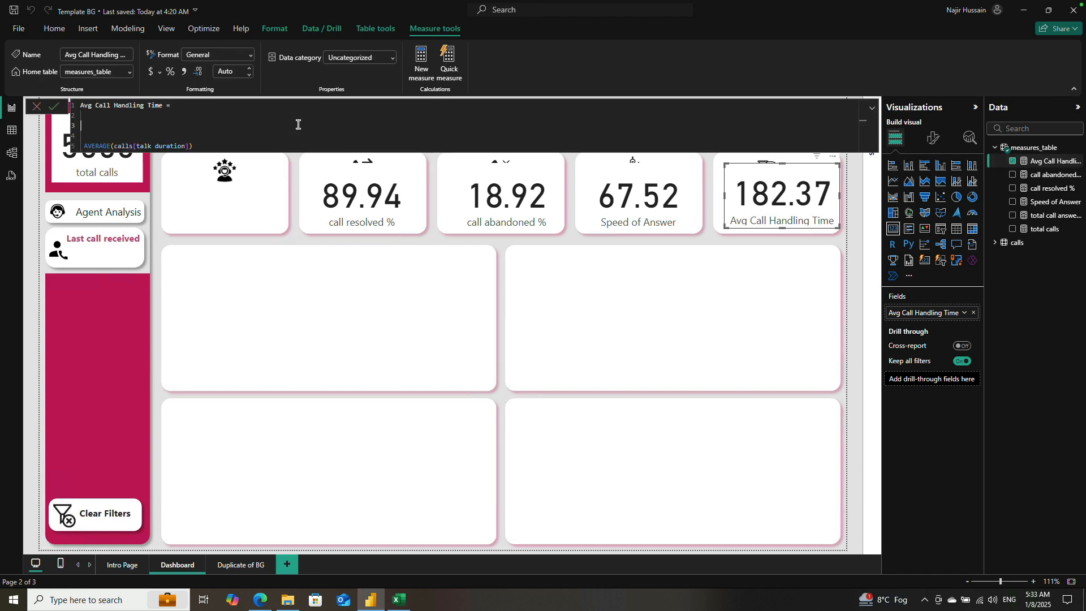
key(Delete)
text(// Total call dura)
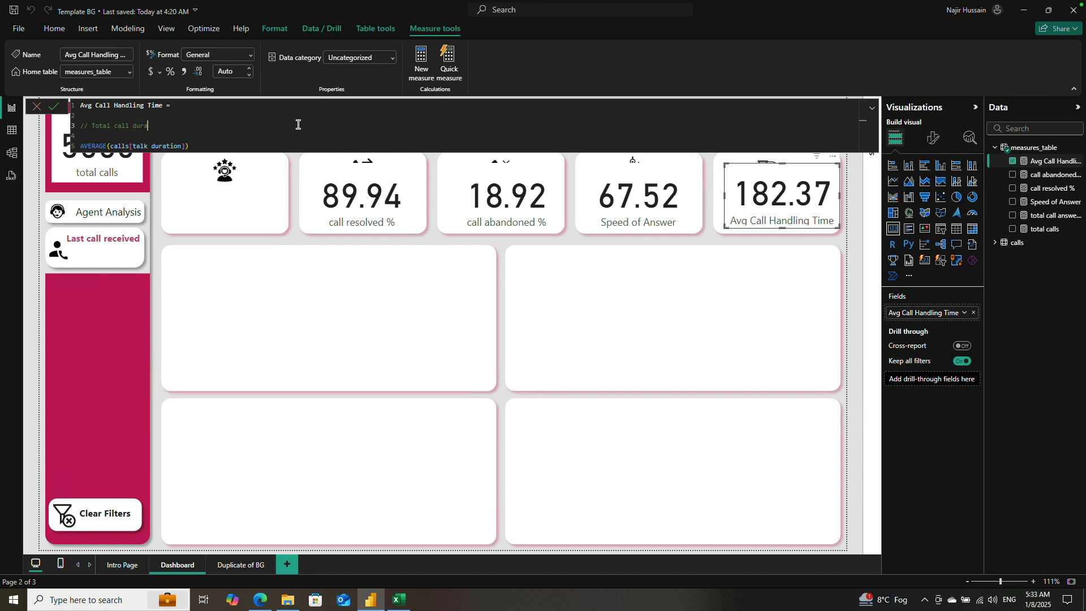
text(tion / total answered)
key(shift+Return)
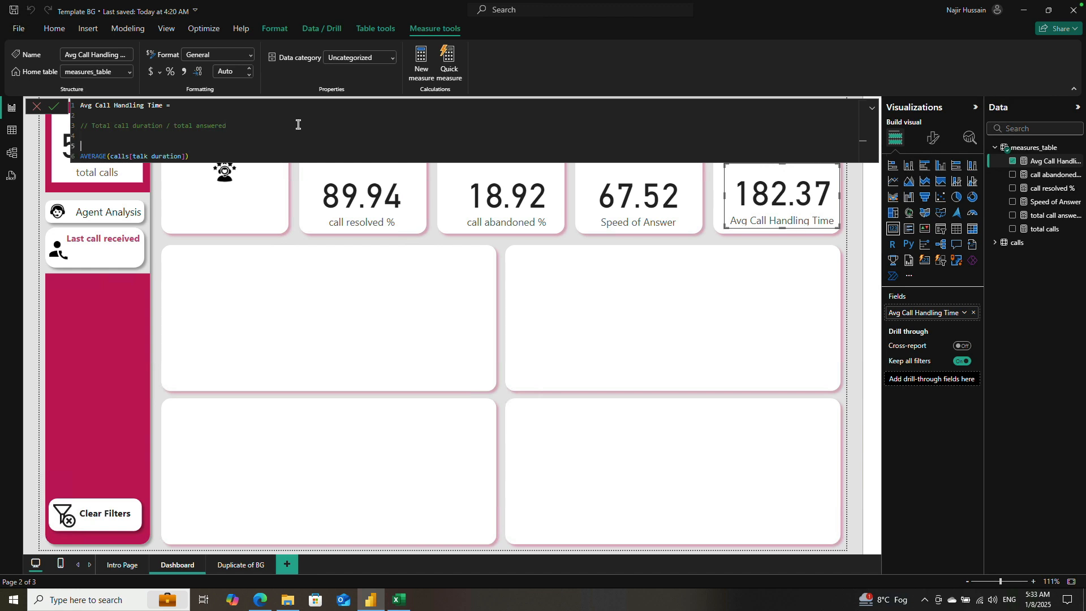
key(BackSpace)
Step: Delete the AVERAGE(calls[talk duration]) expression and start a fresh line below the comment
key(Down)
key(ctrl+shift+Right)
key(ctrl+shift+Right)
key(ctrl+shift+Right)
key(ctrl+shift+Right)
key(ctrl+shift+Right)
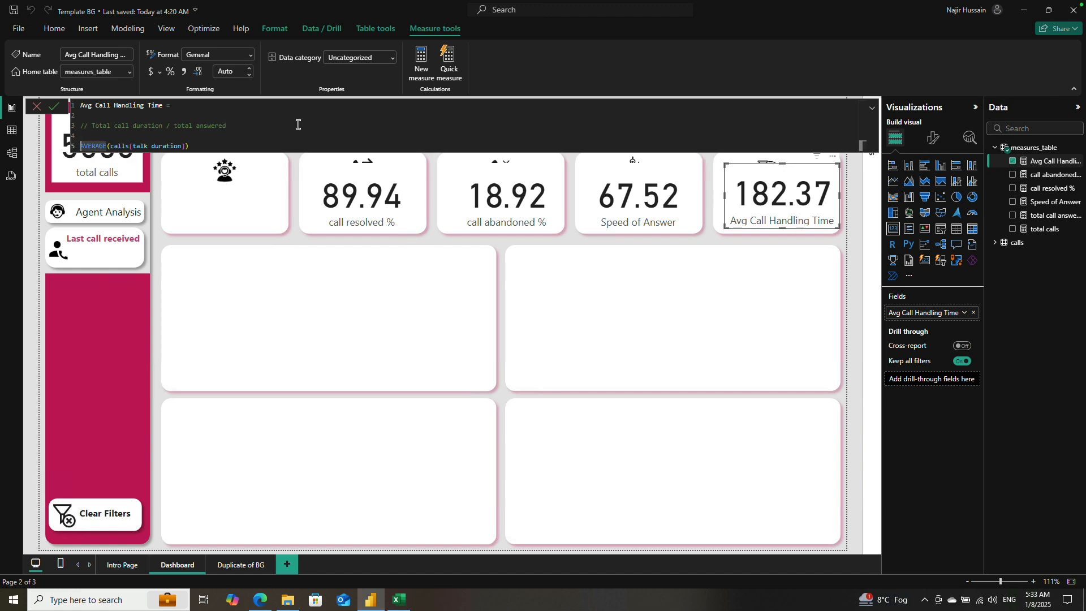
key(BackSpace)
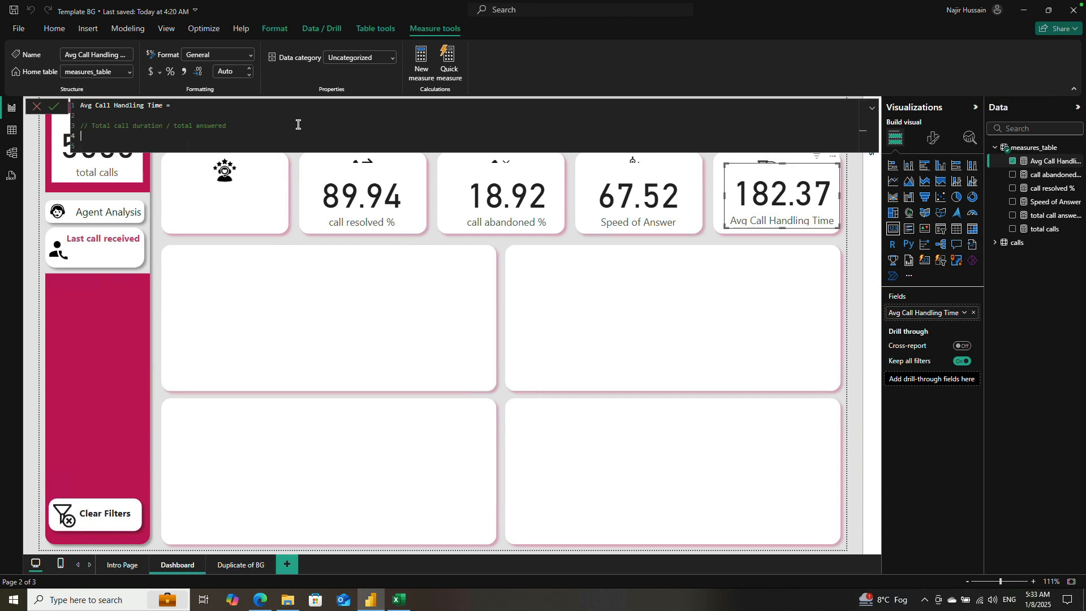
key(shift+Return)
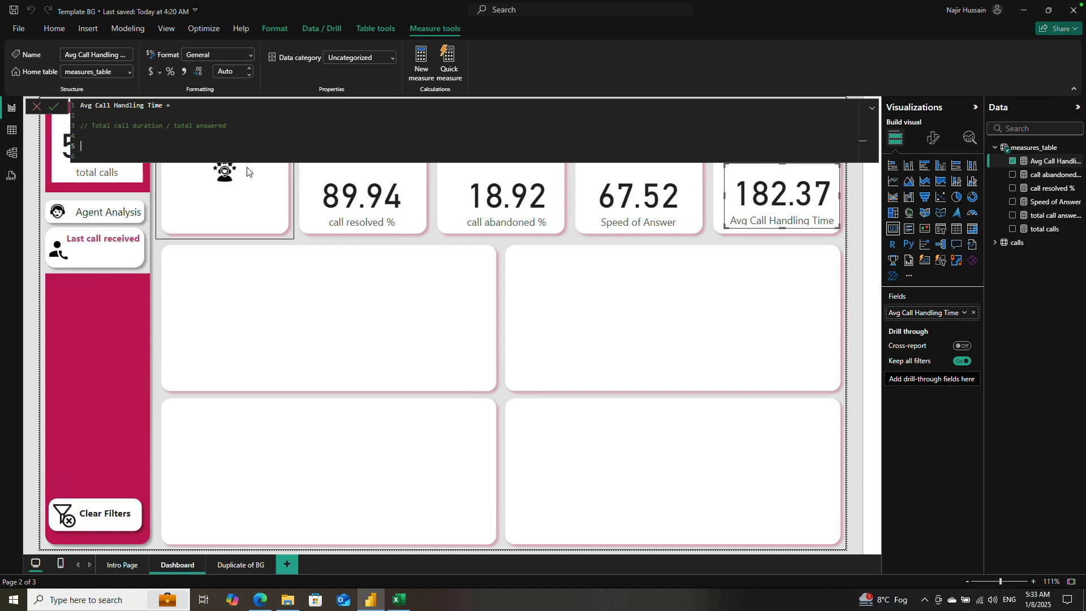
Step: Declare the variable TotalCallDuration as SUM(calls[talk duration]) below the comment
text(VAR)
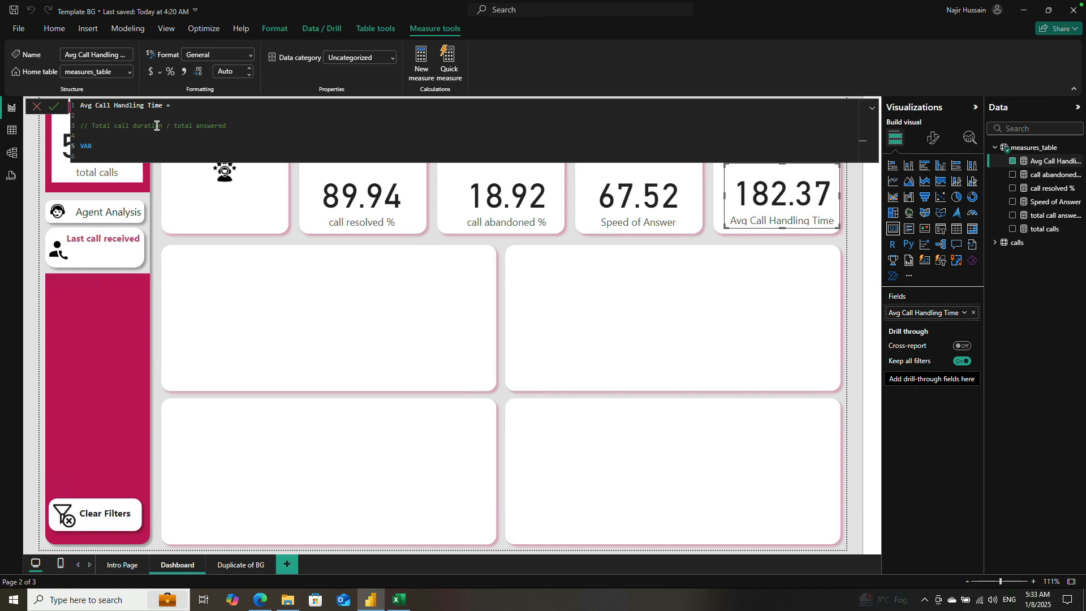
text( TotalCallDuration =)
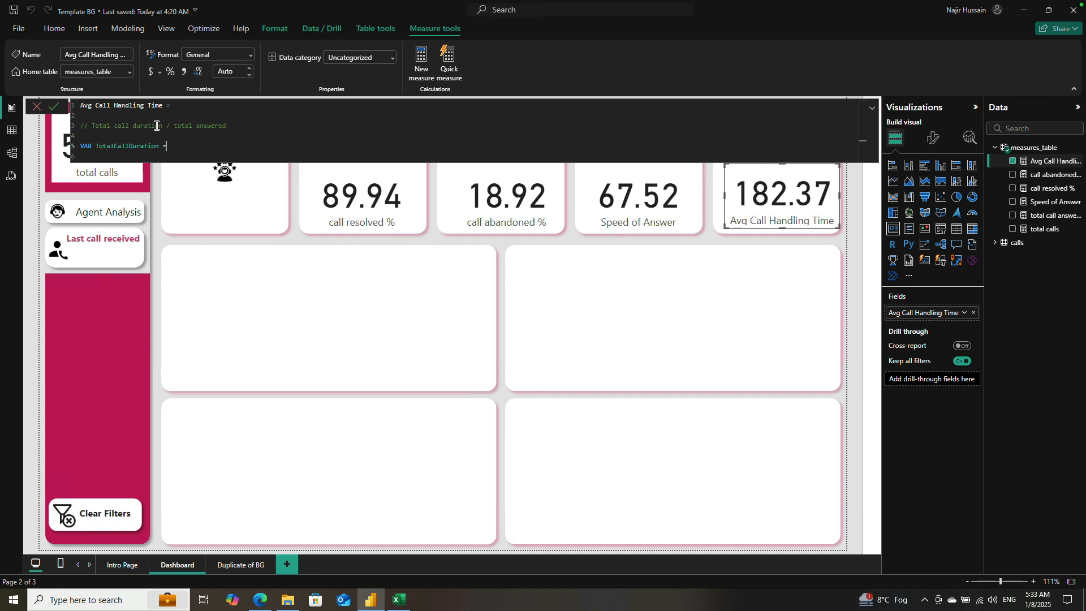
text( SUYM)
key(BackSpace)
text(M()
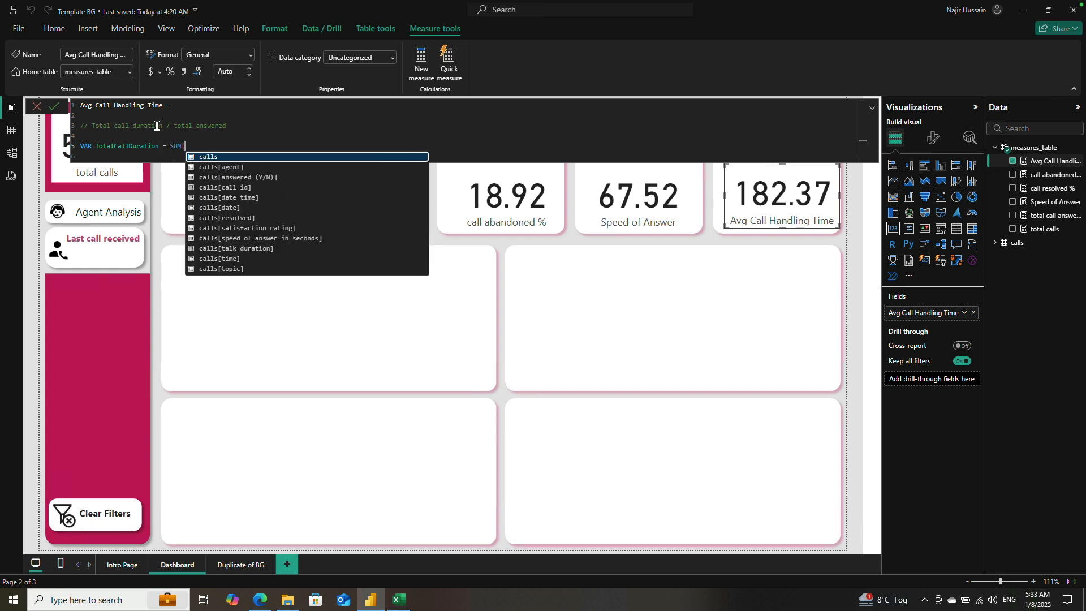
key(Down)
key(Down)
key(Down)
key(Down)
key(Down)
key(Down)
key(Down)
key(Down)
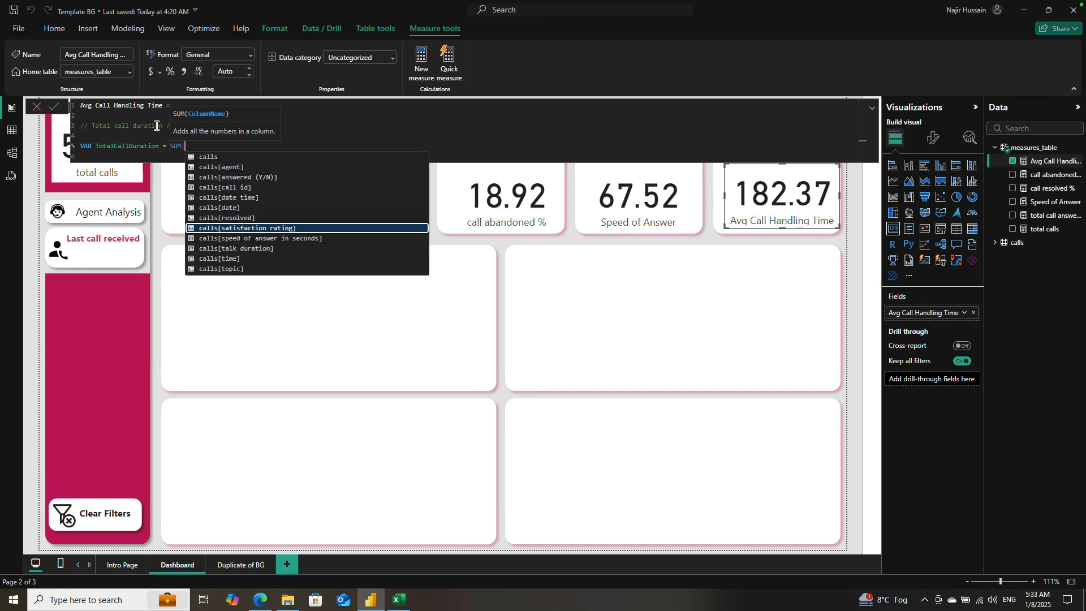
key(Tab)
text())
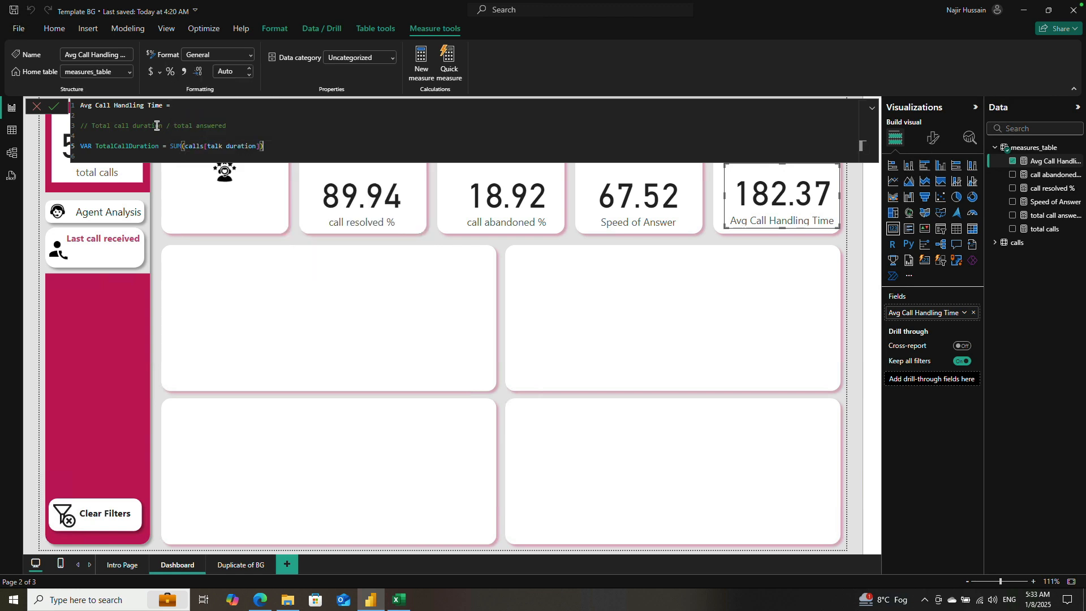
Step: Add a RETURN line below the TotalCallDuration variable and begin a DIVIDE expression on an indented line under it
key(Return)
key(Return)
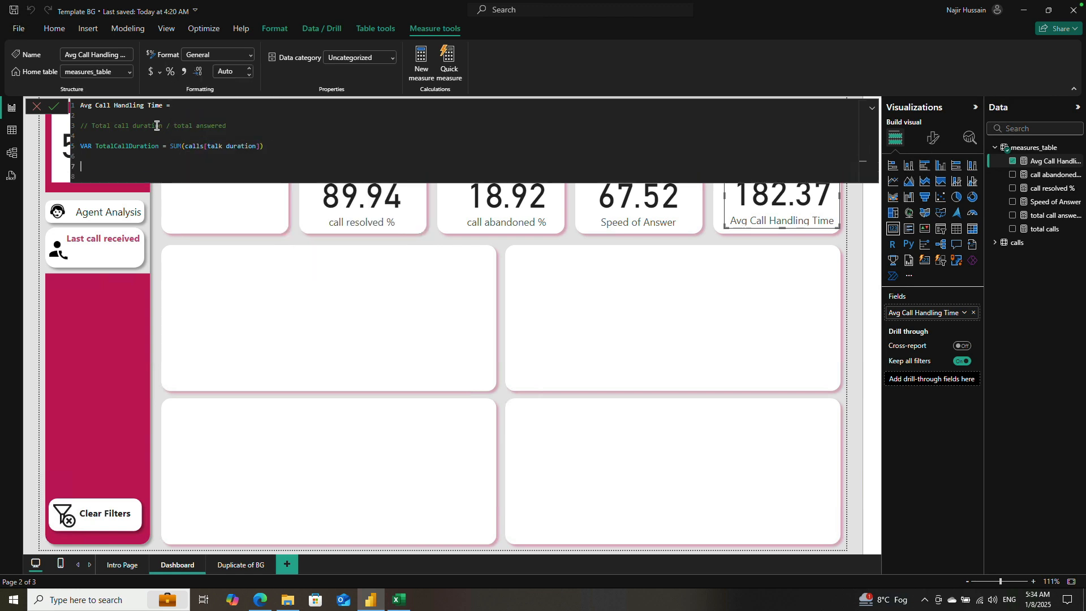
text(RETURN)
key(Return)
key(Tab)
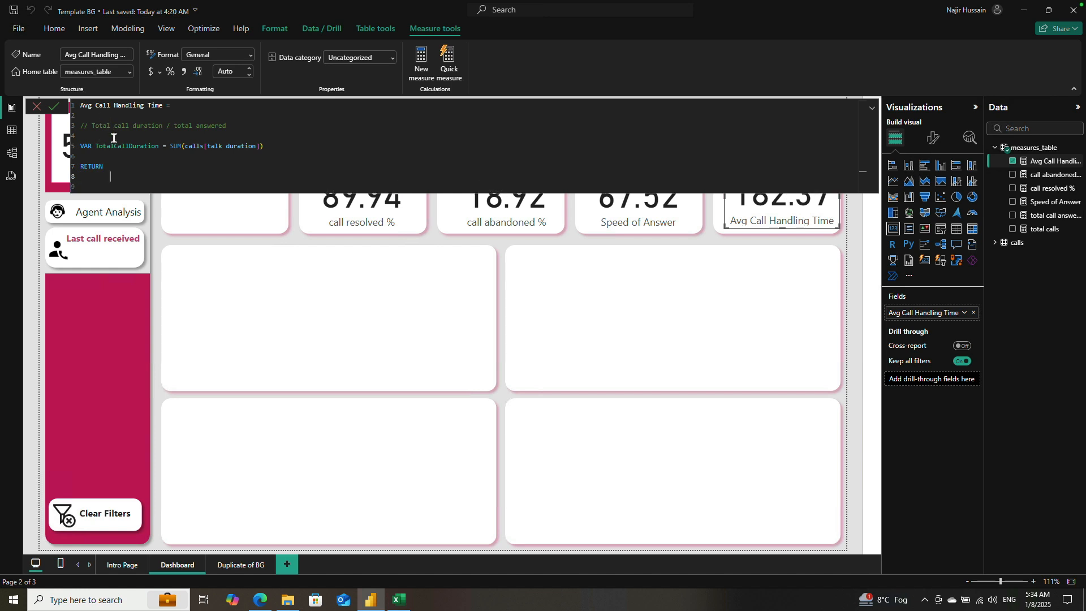
text(de)
key(BackSpace)
text(IVIDE()
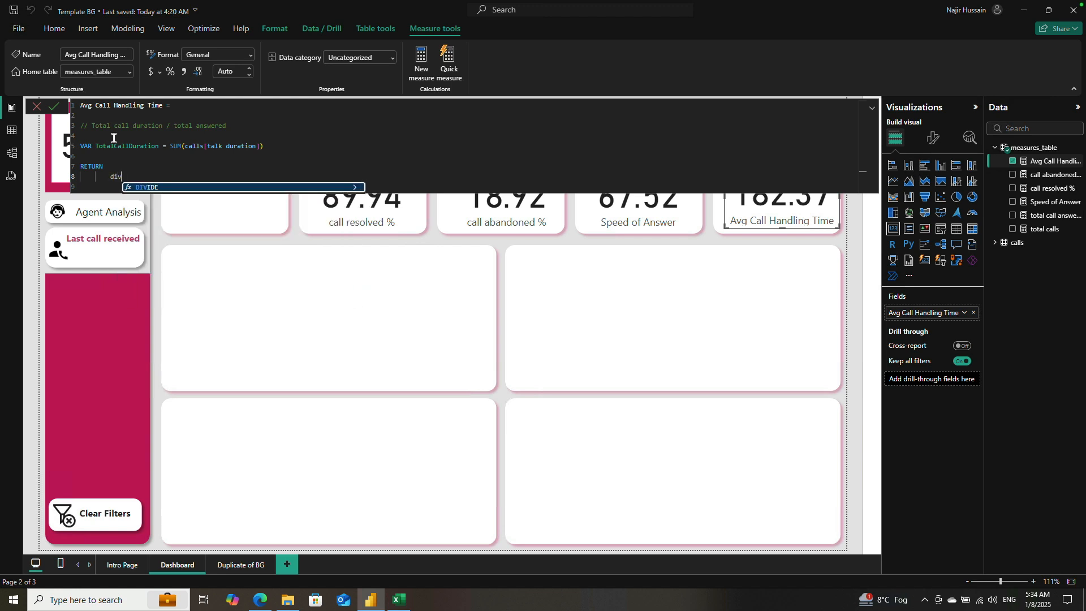
key(Tab)
text(()
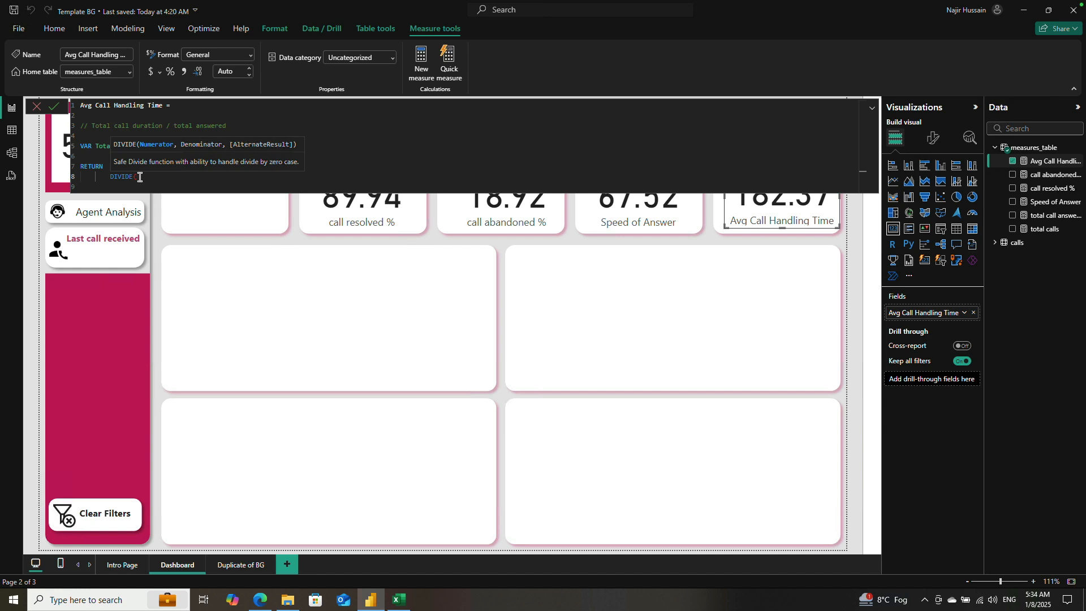
text(tot)
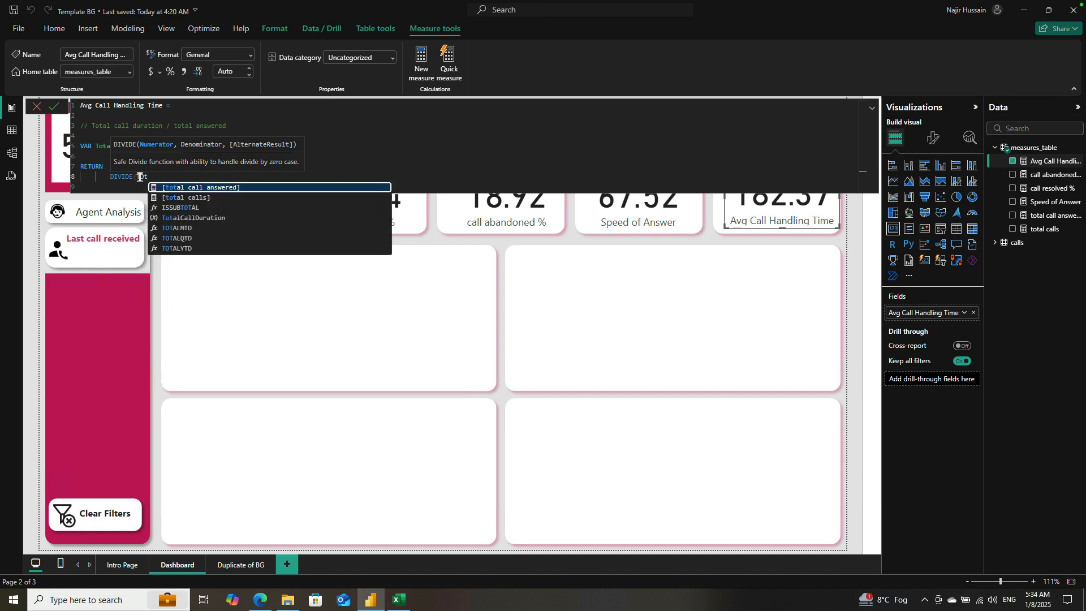
Step: Divide TotalCallDuration by [total call answered] with alternate result 0, commit the measure and close the formula editor
key(Down)
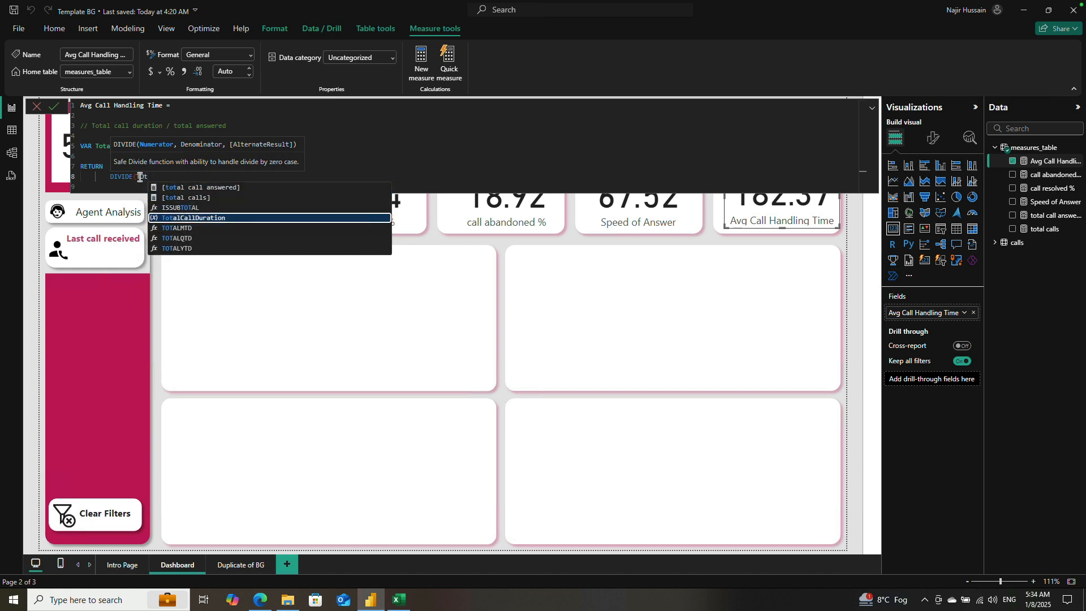
key(Tab)
text(, )
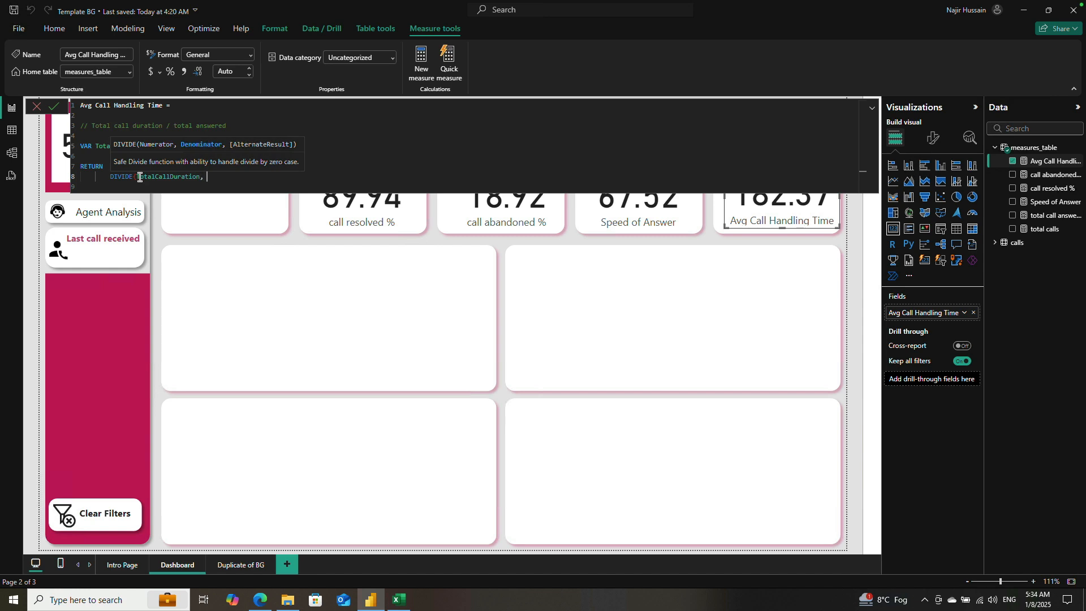
text([to)
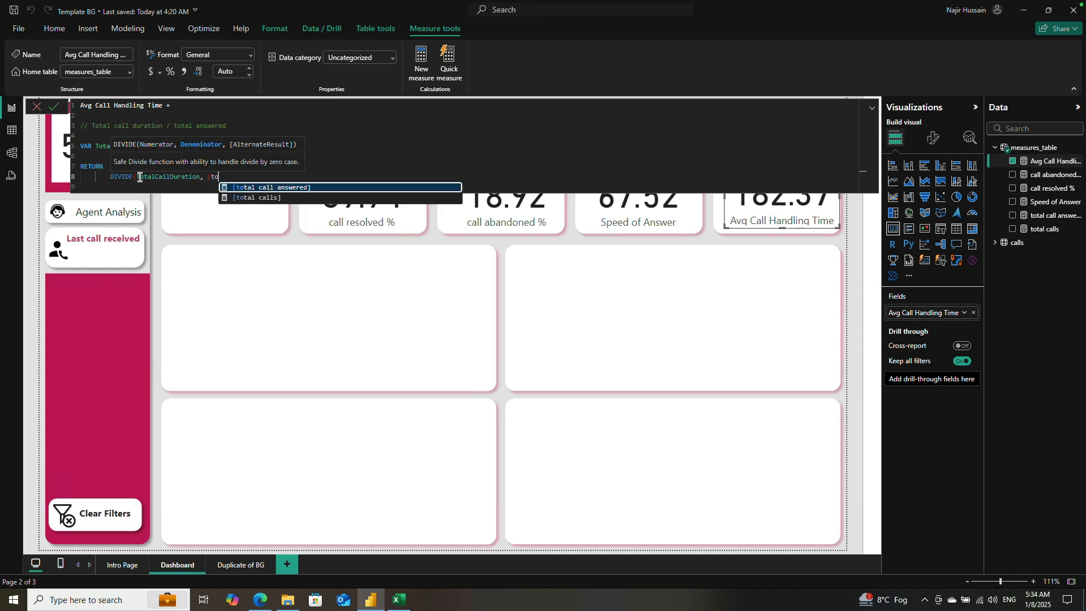
key(Up)
key(Tab)
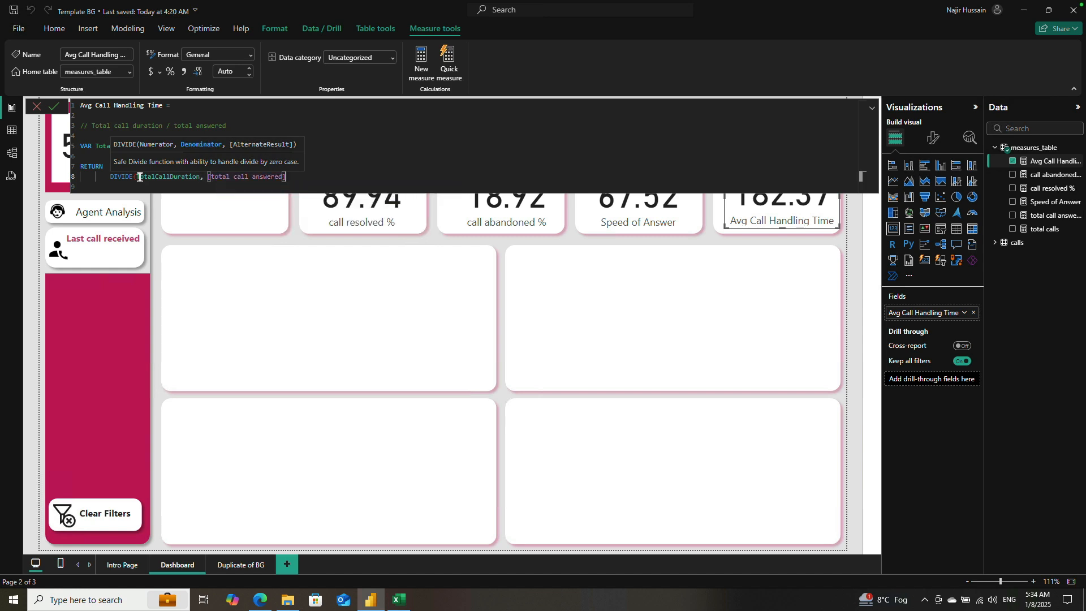
text(, 0))
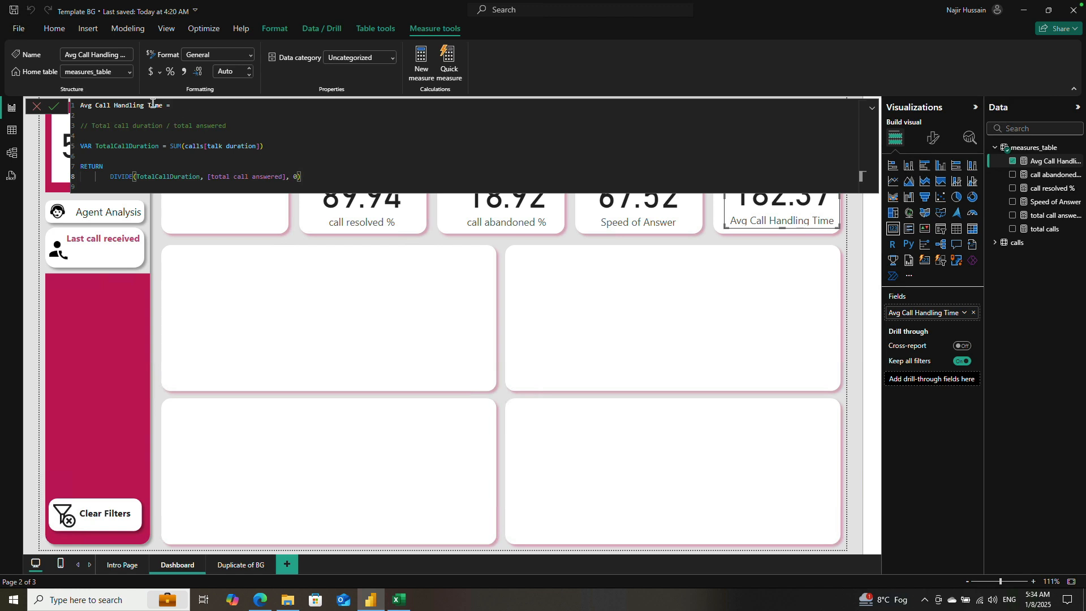
click(250, 59)
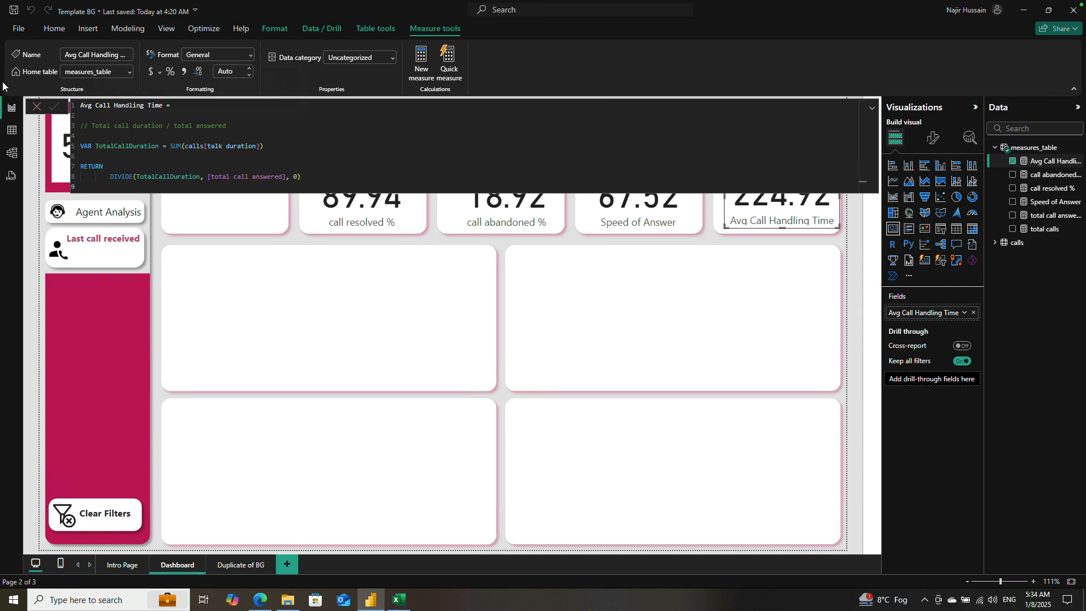
click(36, 106)
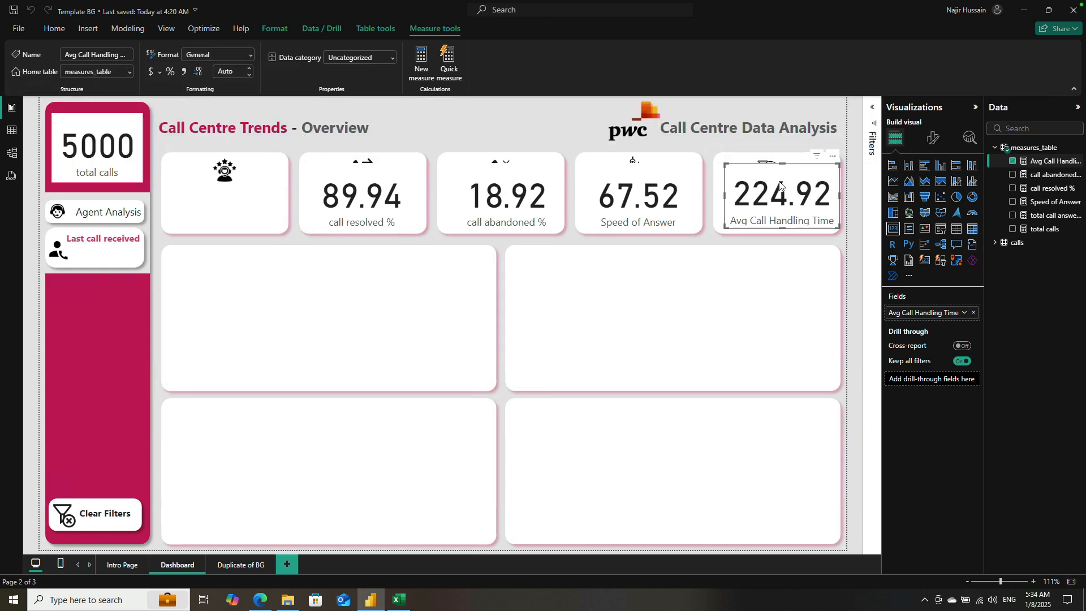
click(642, 179)
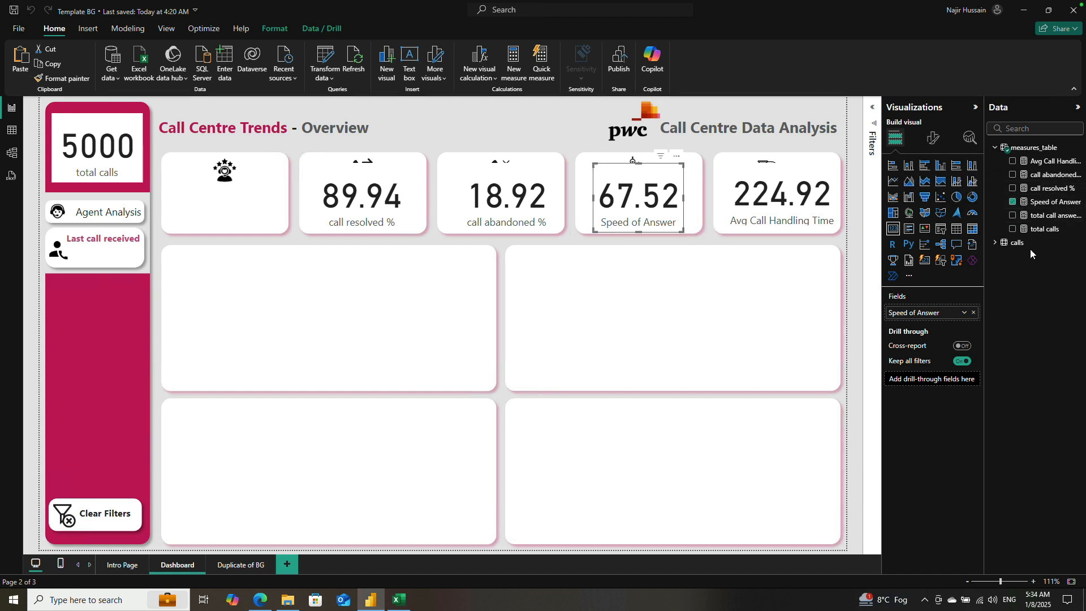
click(1052, 202)
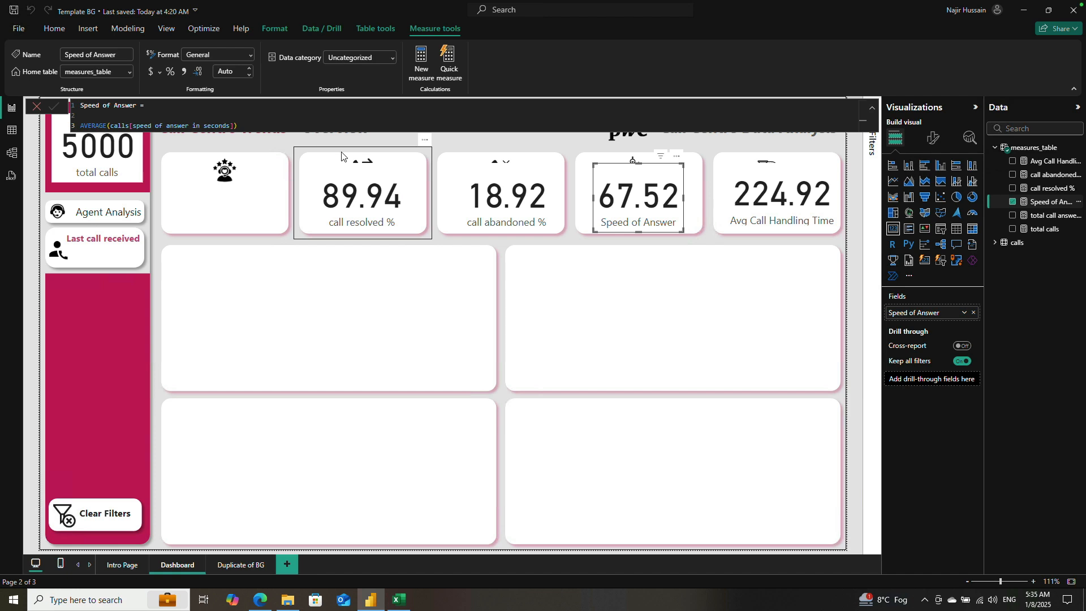
drag(238, 125, 78, 125)
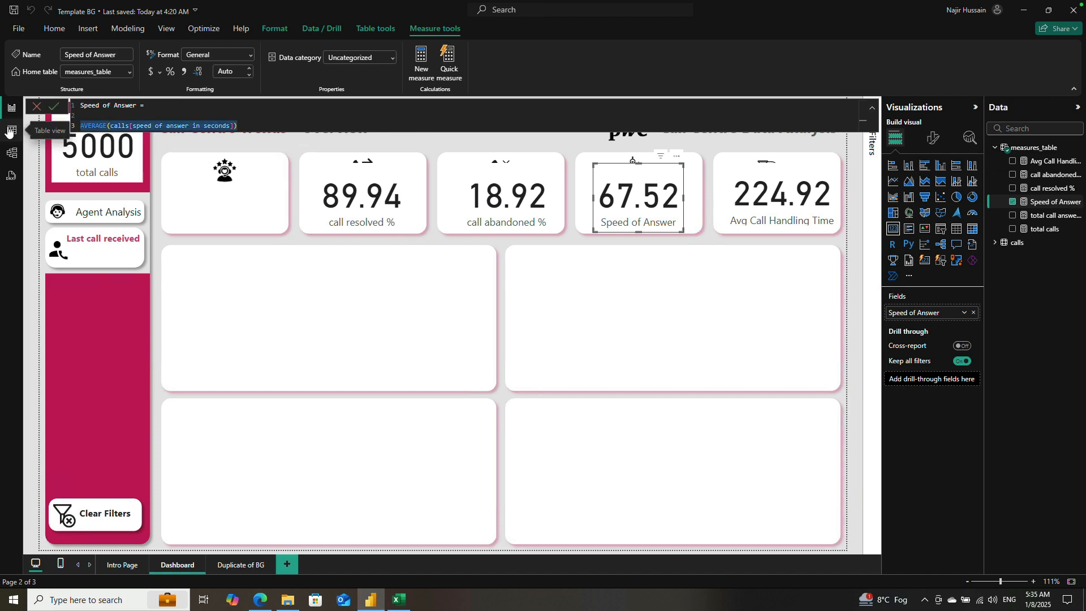
key(BackSpace)
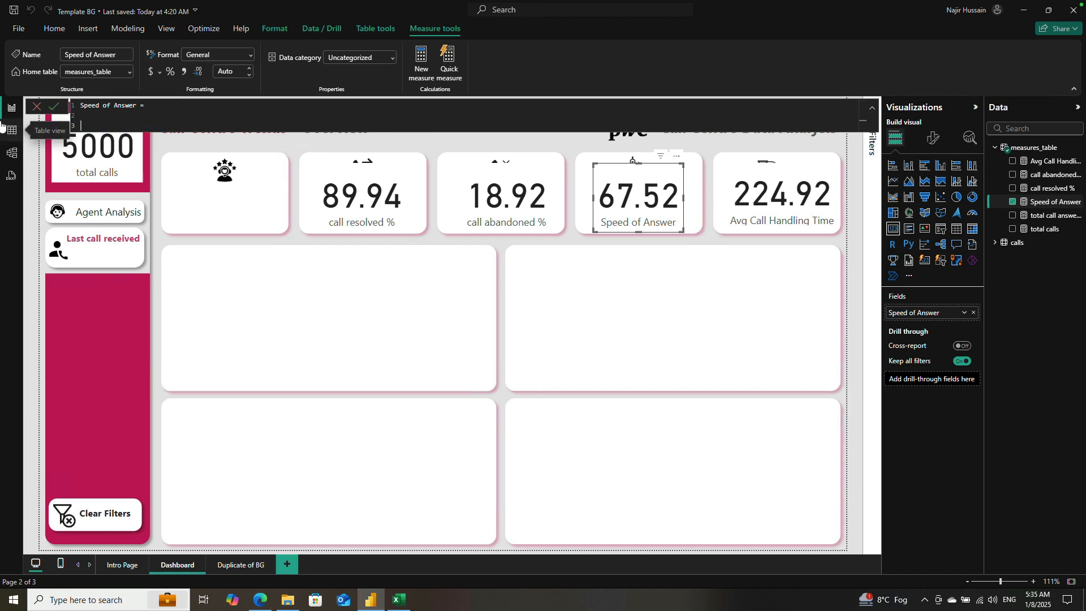
click(37, 106)
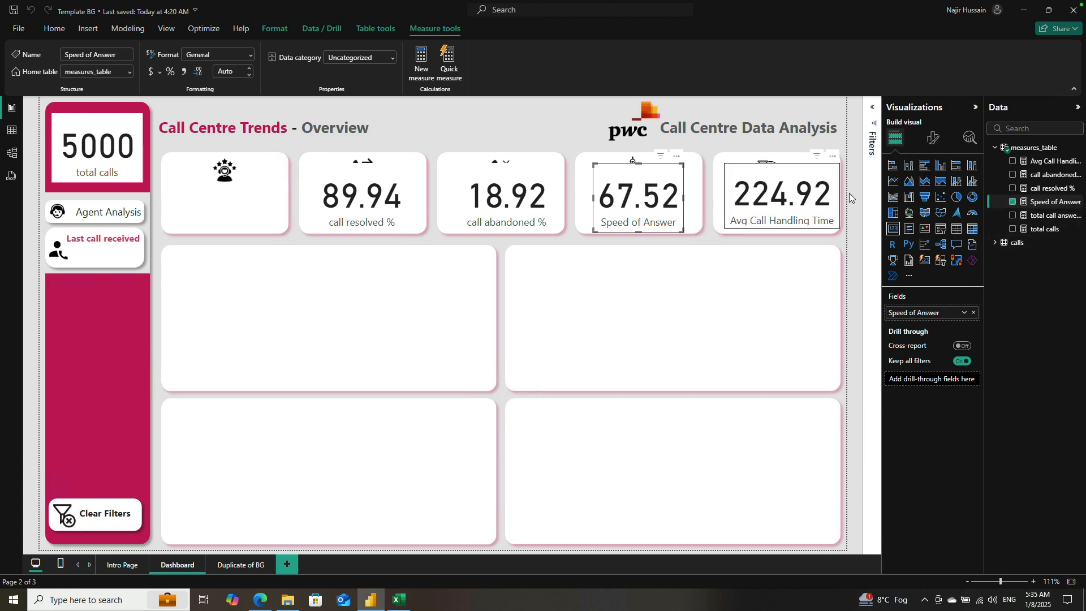
Step: Copy the entire Avg Call Handling Time formula and close the formula editor
click(763, 195)
click(1048, 162)
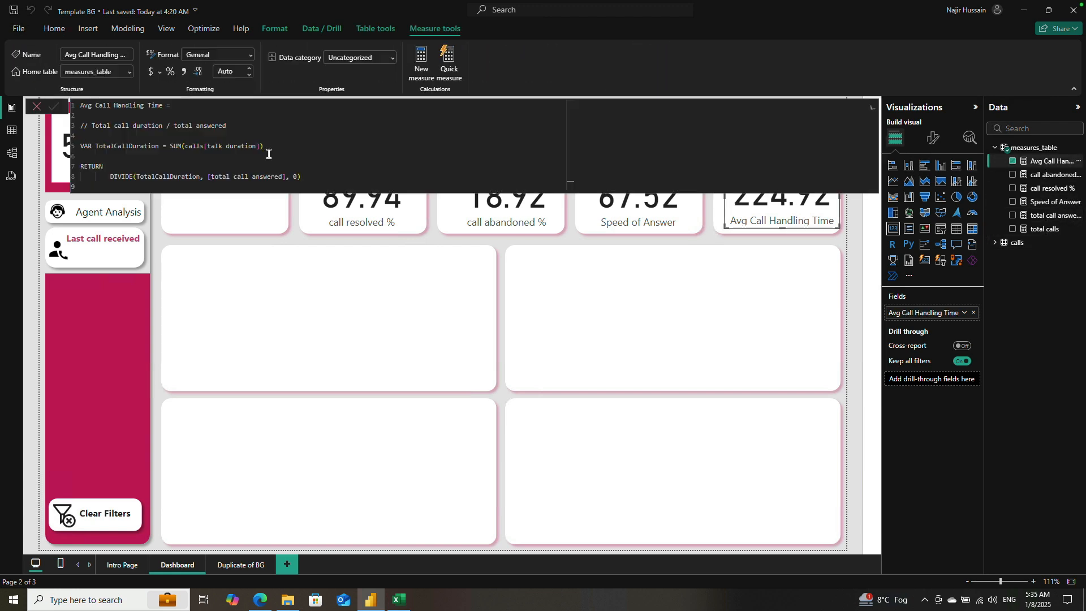
key(ctrl+a)
key(ctrl+c)
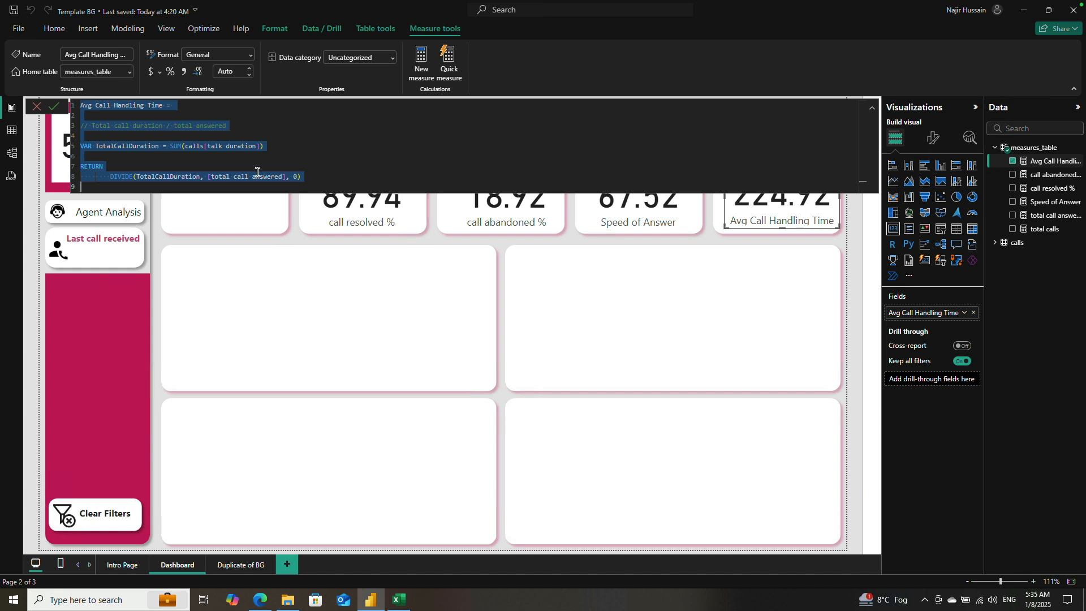
click(36, 107)
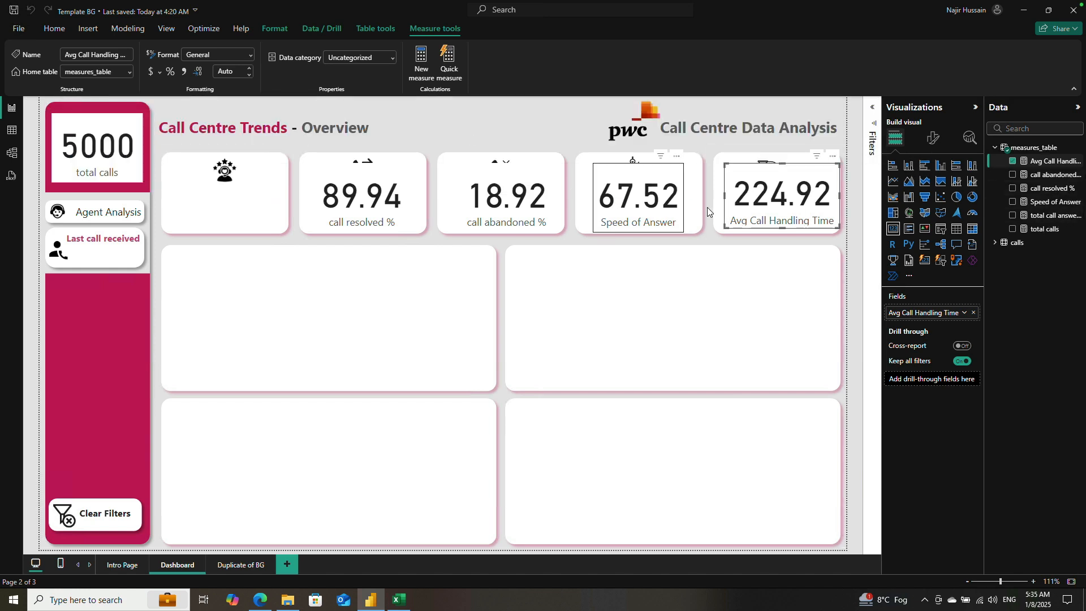
Step: In the Speed of Answer measure, replace the AVERAGE(calls[speed of answer in seconds]) expression with the copied Avg Call Handling Time formula
click(676, 203)
click(1049, 202)
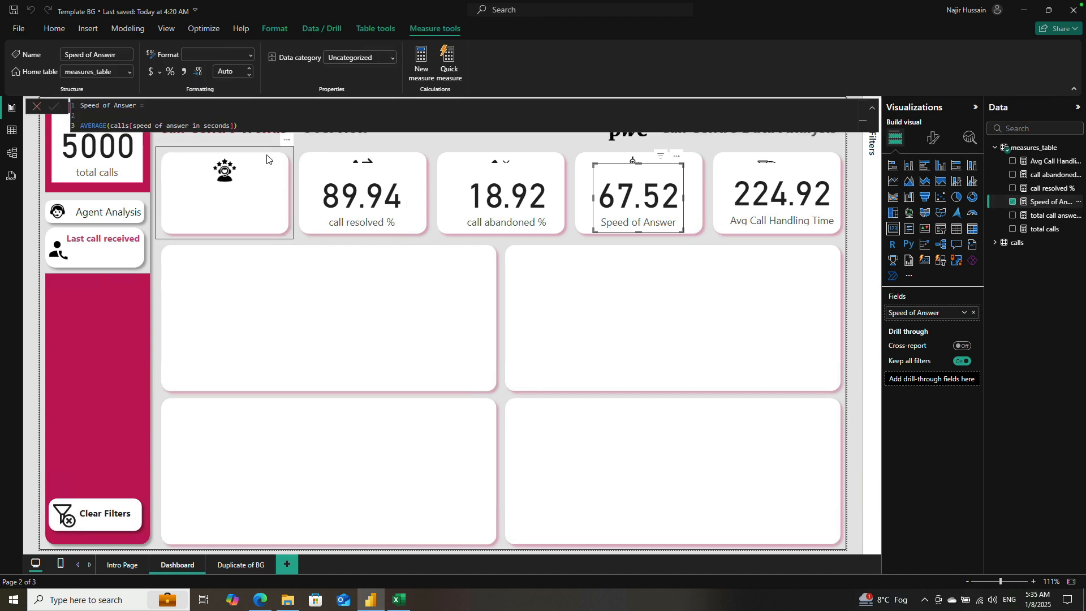
click(272, 125)
key(ctrl+a)
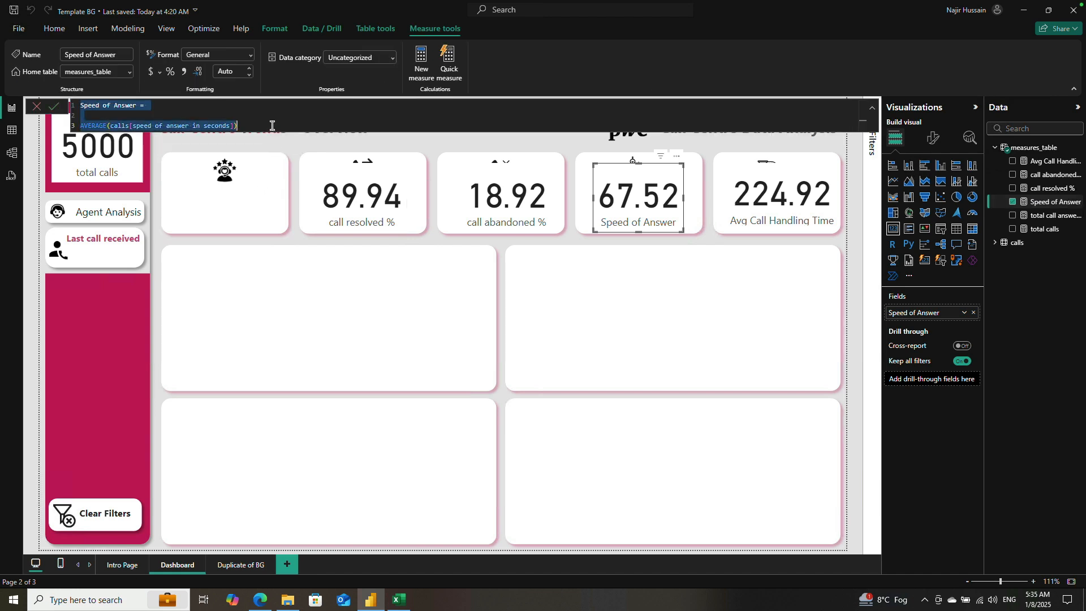
key(Up)
key(Down)
key(shift+Down)
key(shift+Down)
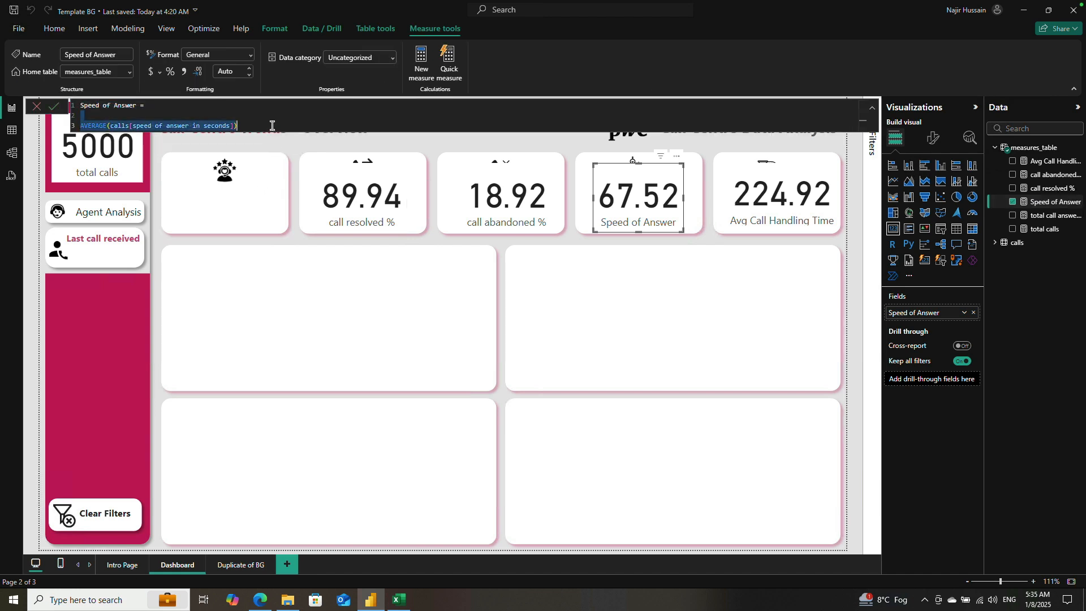
key(BackSpace)
key(ctrl+v)
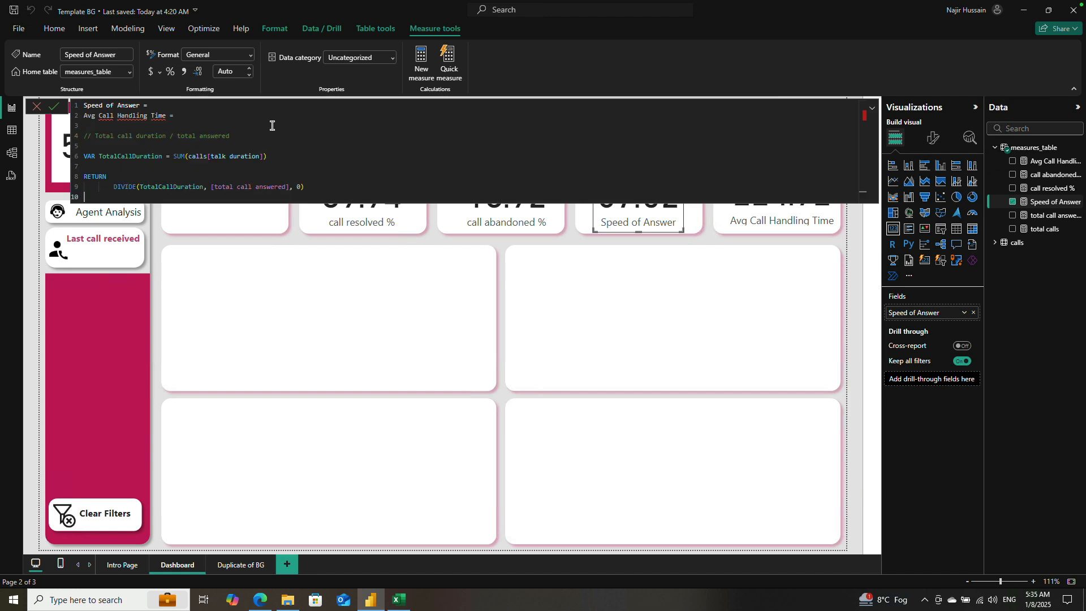
Step: Remove the pasted "Avg Call Handling Time =" line from the Speed of Answer formula
double_click(122, 106)
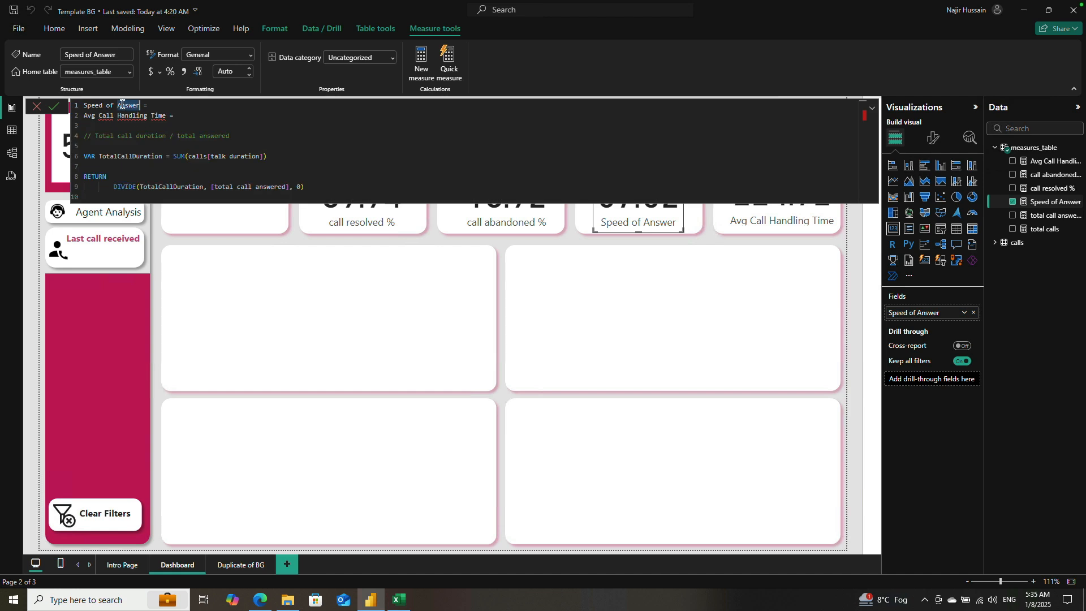
drag(181, 116, 16, 117)
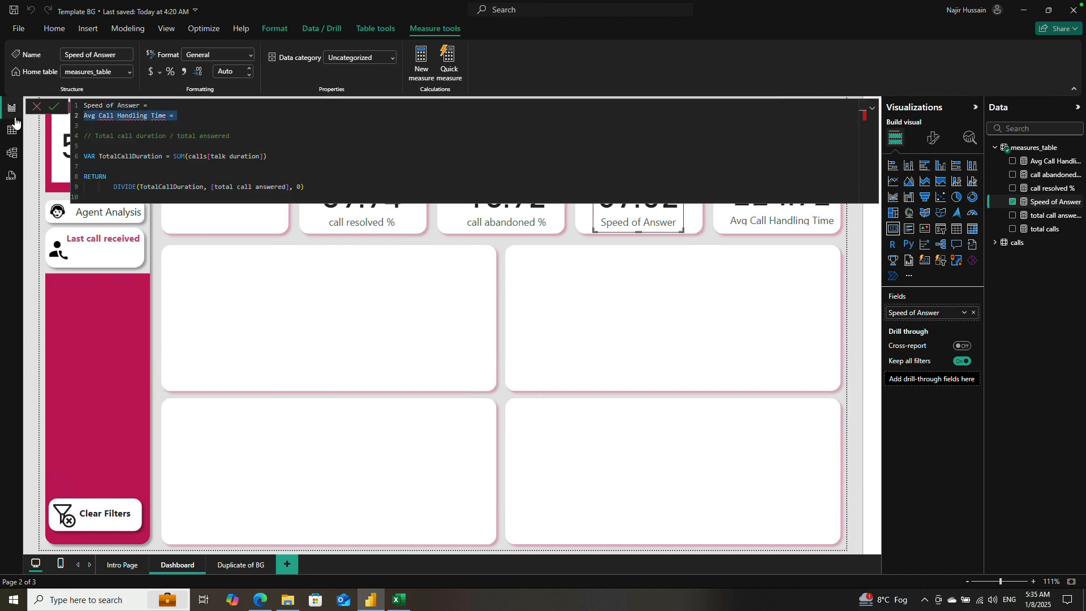
key(BackSpace)
key(BackSpace)
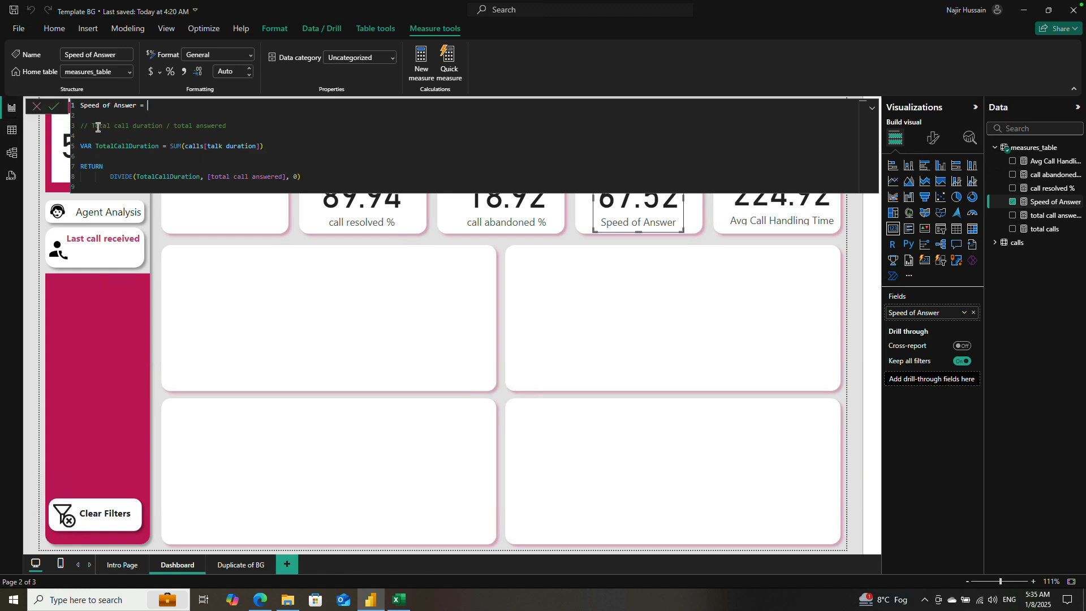
Step: In the Speed of Answer comment, insert "pick speed" after "Total call" and commit the measure
drag(88, 124, 168, 122)
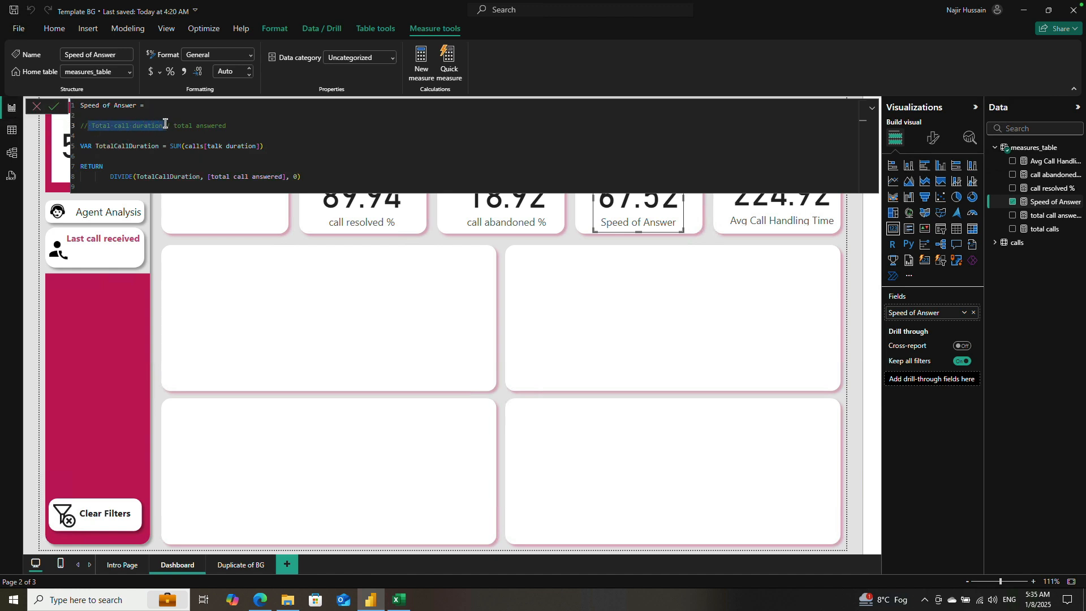
click(130, 124)
drag(92, 125, 142, 124)
click(124, 134)
click(129, 124)
text(pick)
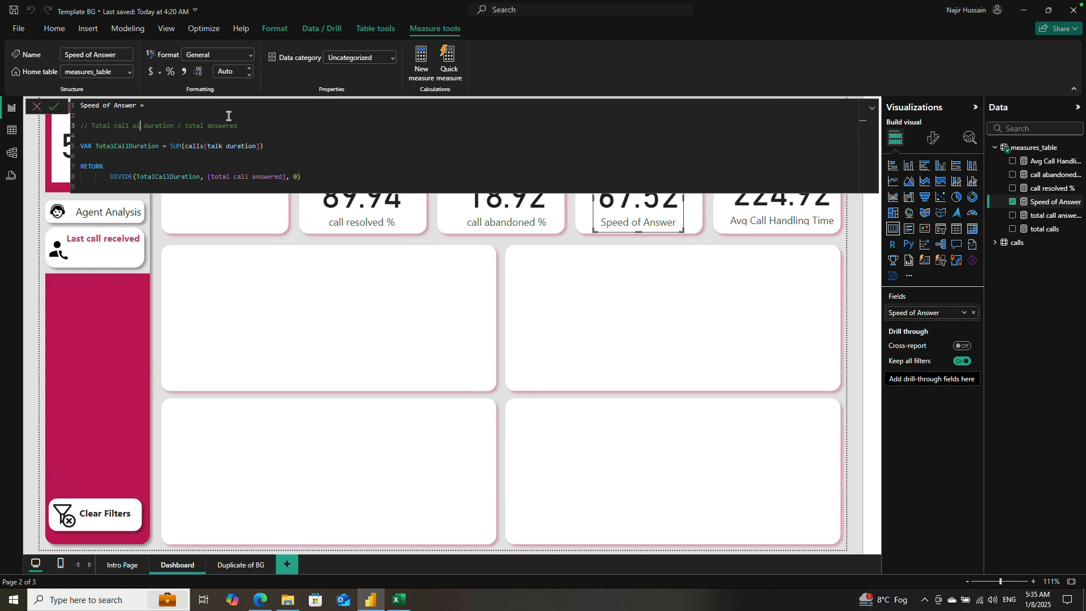
text( speed)
click(54, 107)
Step: Switch to the 01 Call-Center-Dataset workbook in Excel and widen the "speed of answer in seconds" column
click(399, 600)
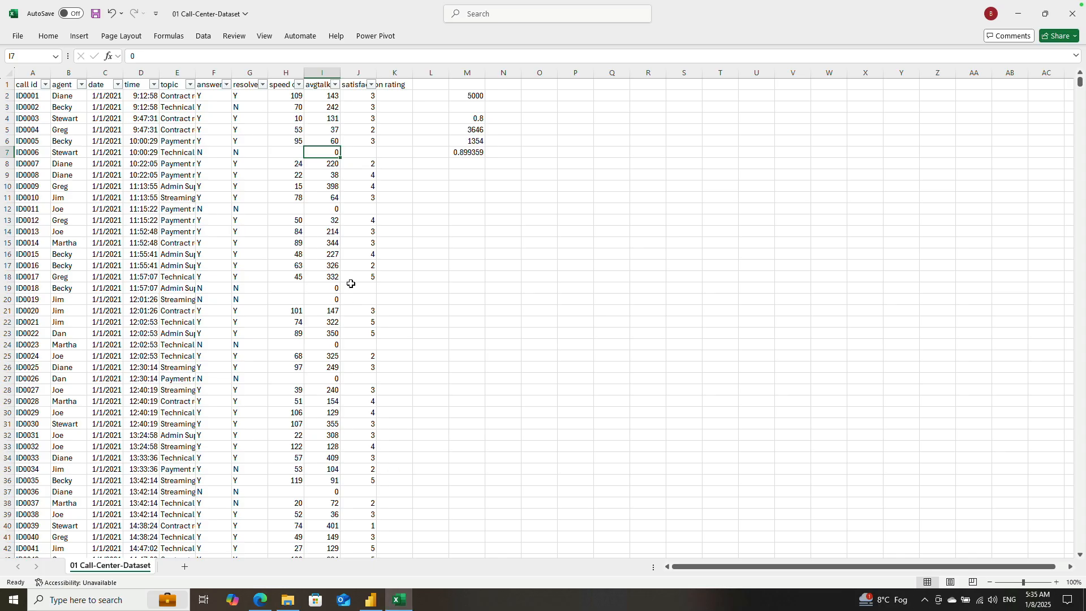
click(154, 134)
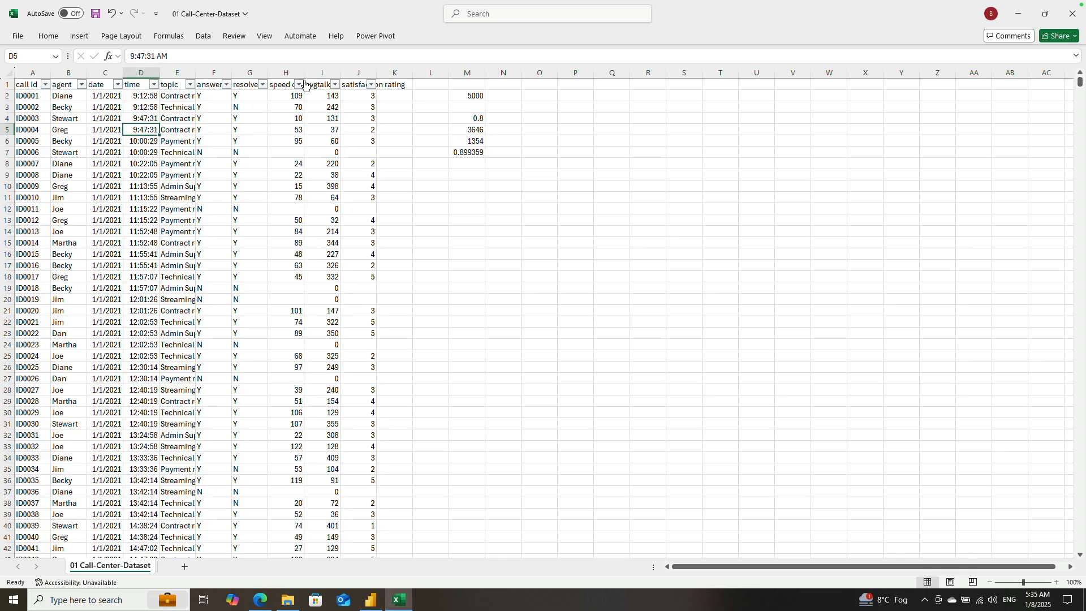
drag(304, 73, 338, 73)
click(333, 152)
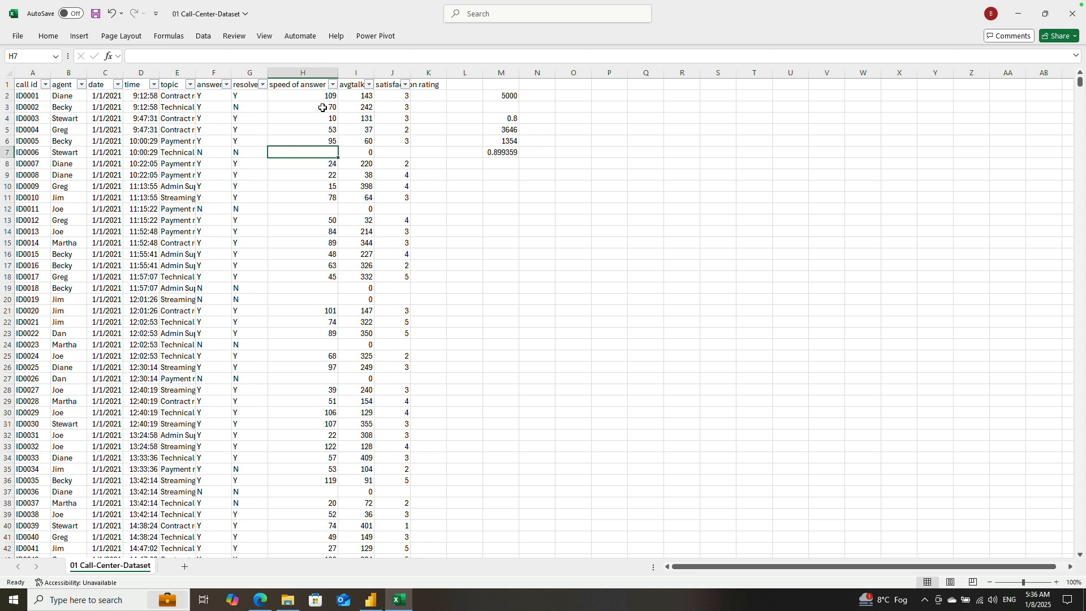
Step: Examine the "speed of answer in seconds" data by selecting the whole column and the first values, H2:H6
click(310, 71)
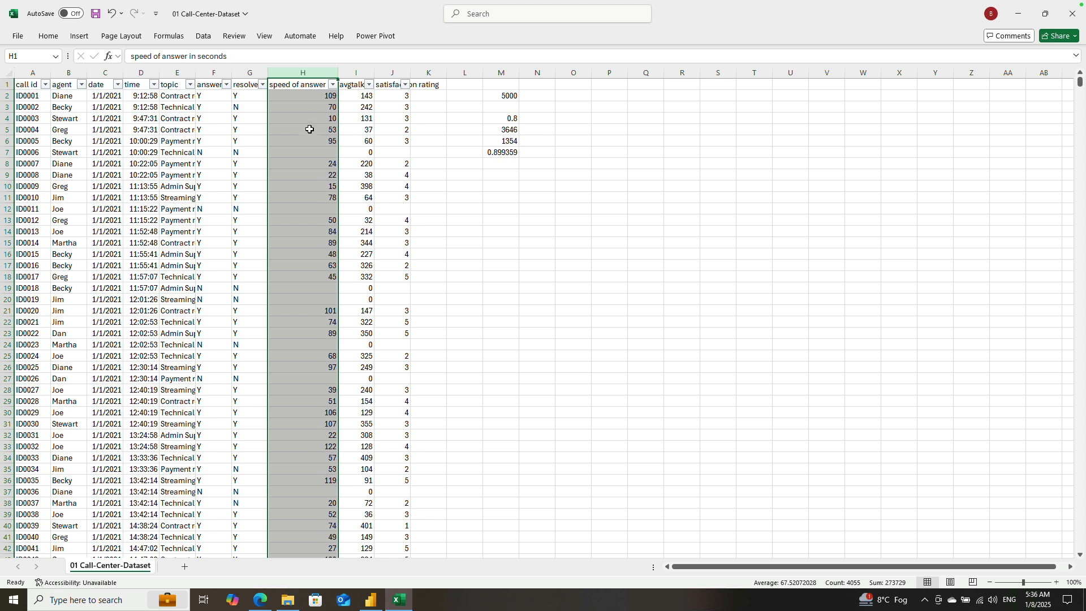
click(313, 97)
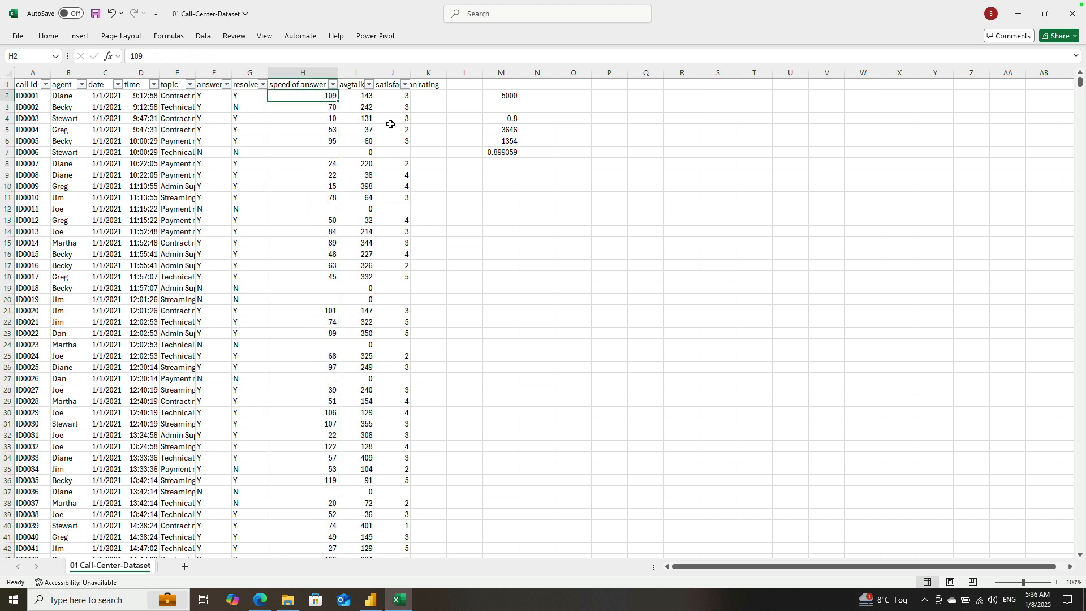
key(shift+Down)
key(shift+Down)
key(shift+Down)
key(shift+Down)
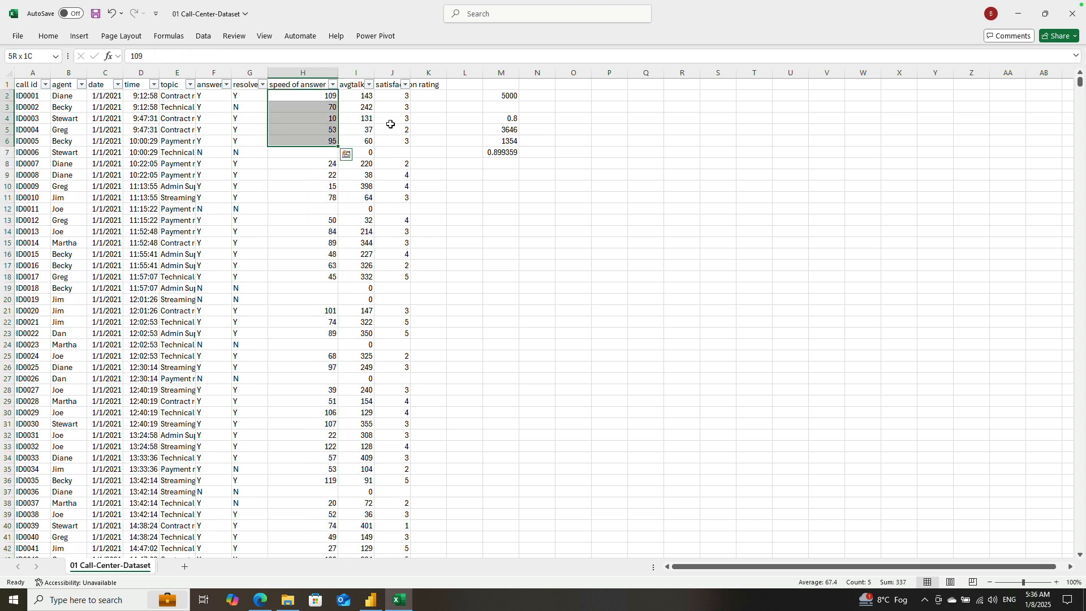
Step: In cell M10 of the dataset sheet, begin a SUM formula over the speed of answer range H2:H5001
click(315, 150)
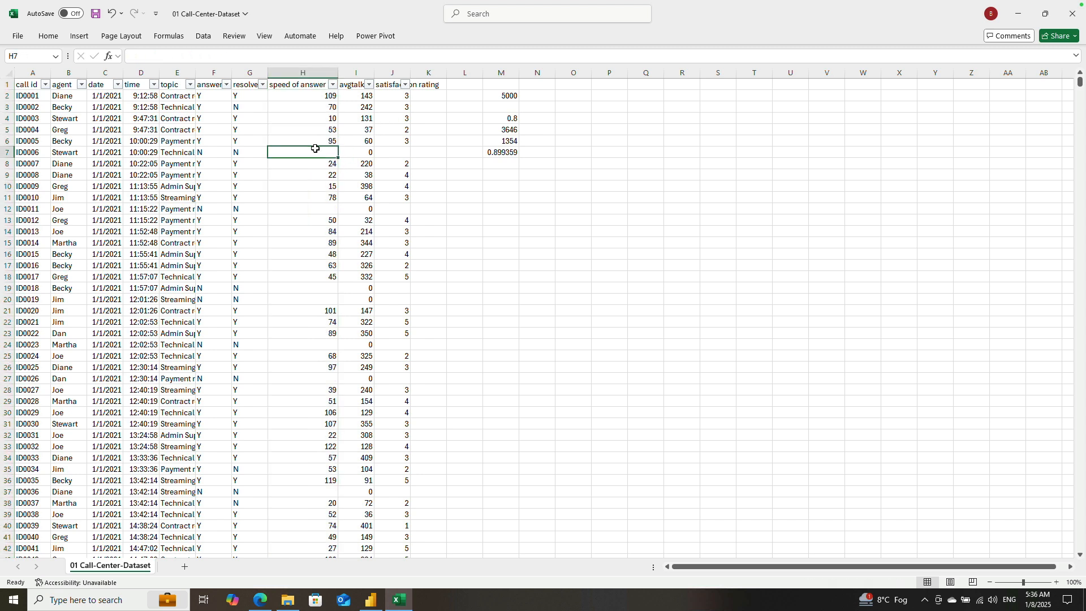
click(503, 186)
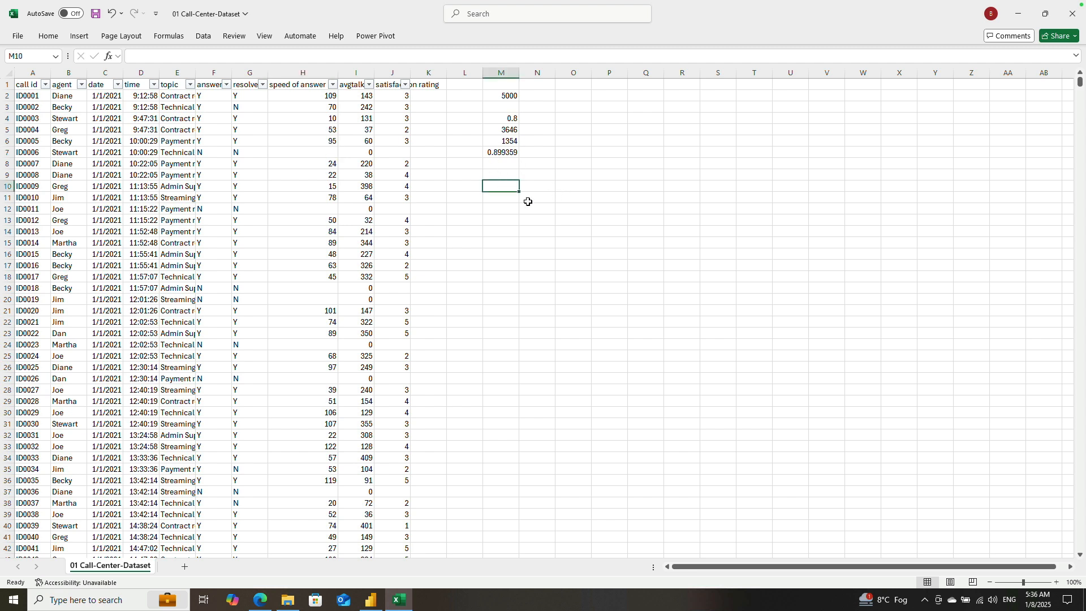
text(=)
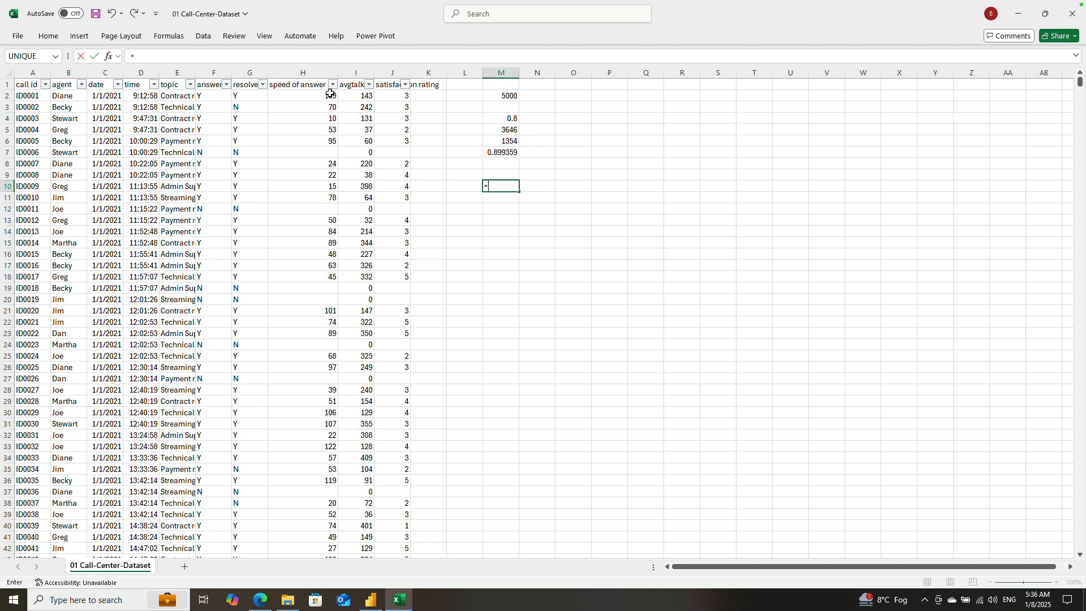
text(SUM()
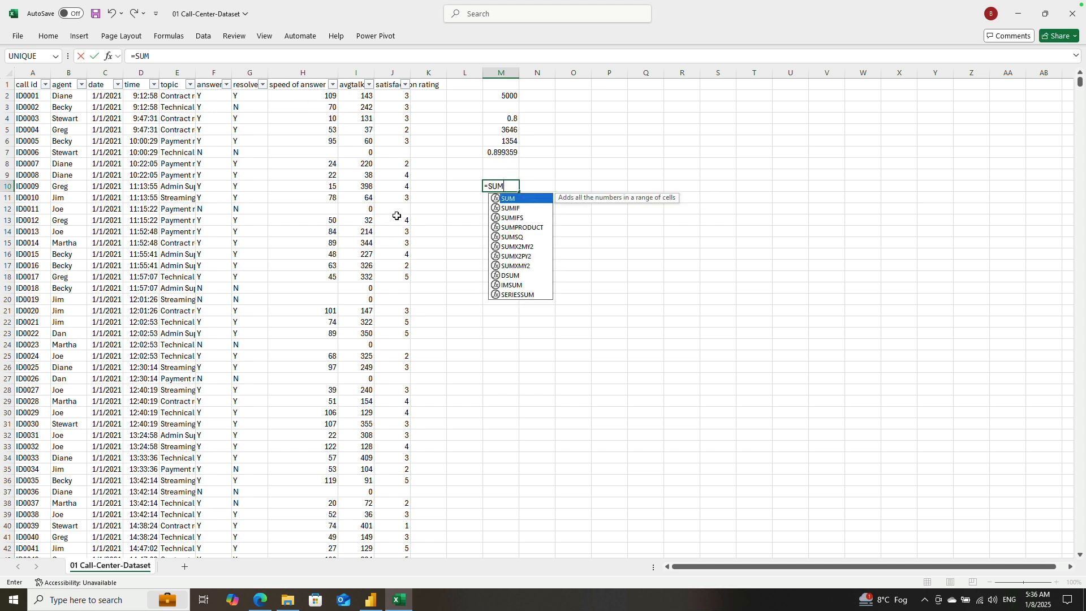
drag(333, 95, 23, 142)
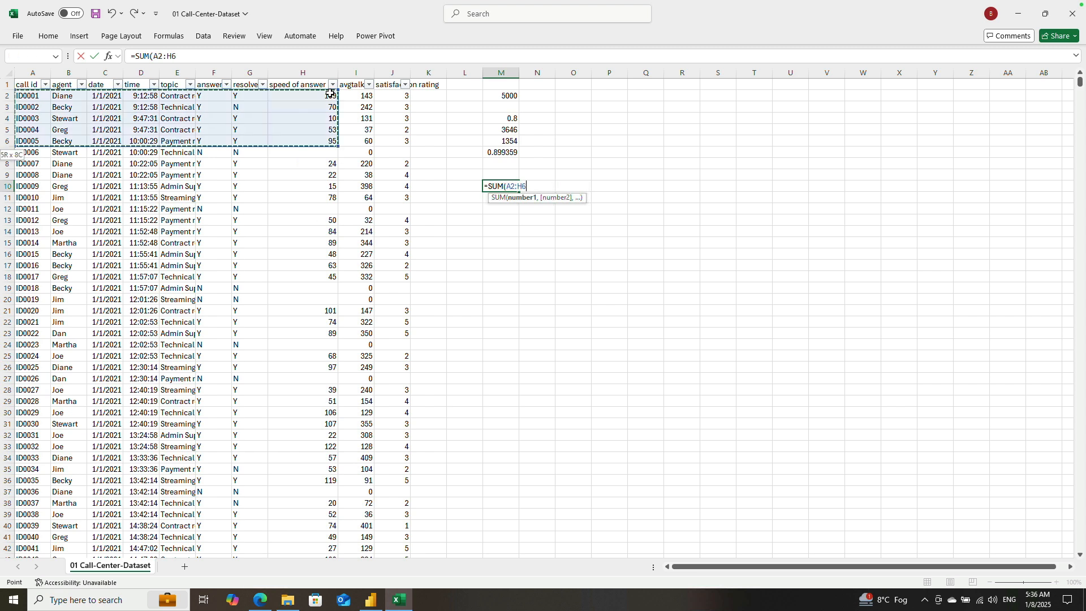
click(329, 93)
key(ctrl+shift+Down)
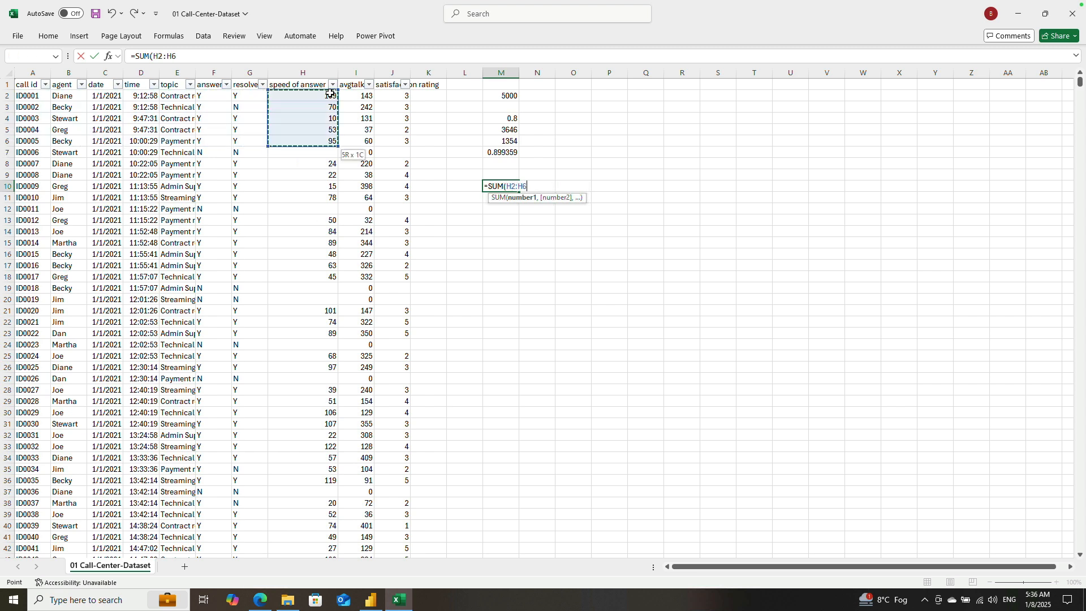
key(ctrl+shift+Down)
key(ctrl+shift+Down)
key(ctrl+shift+Down)
key(ctrl+shift+Down)
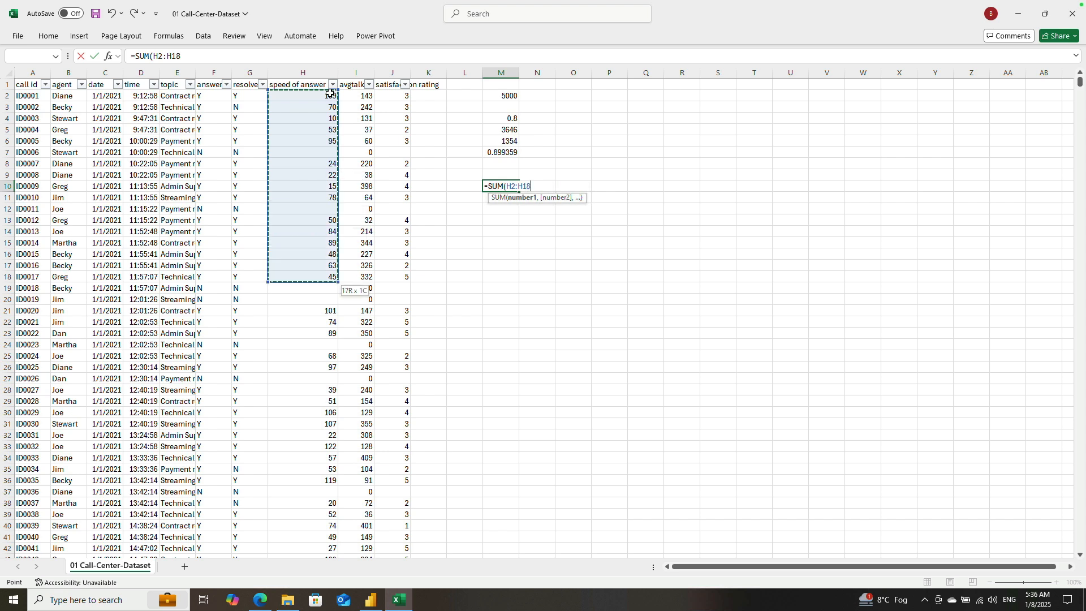
key(BackSpace)
key(BackSpace)
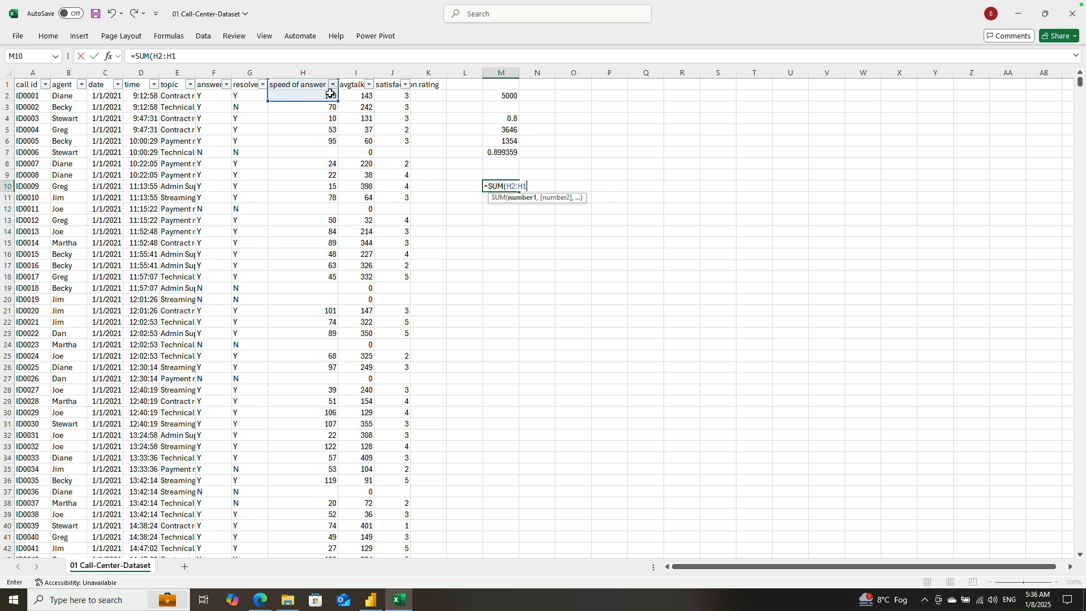
text(500)
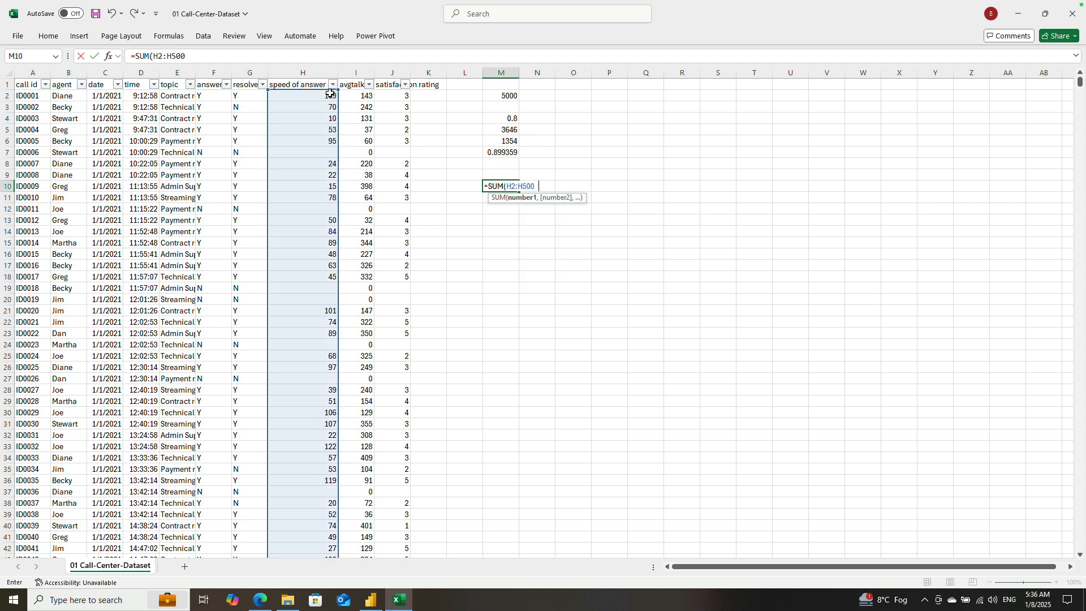
text(1,)
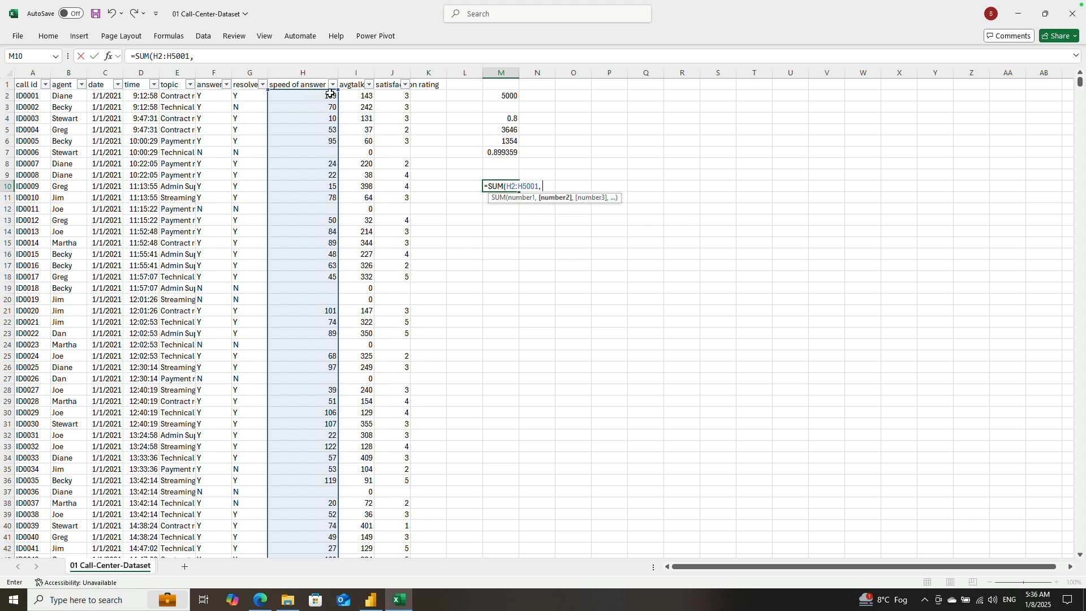
key(BackSpace)
Step: Divide by COUNT(H2:H5001) inside the M10 formula and commit it as =SUM(H2:H5001/COUNT(H2:H5001))
text(/COUNT)
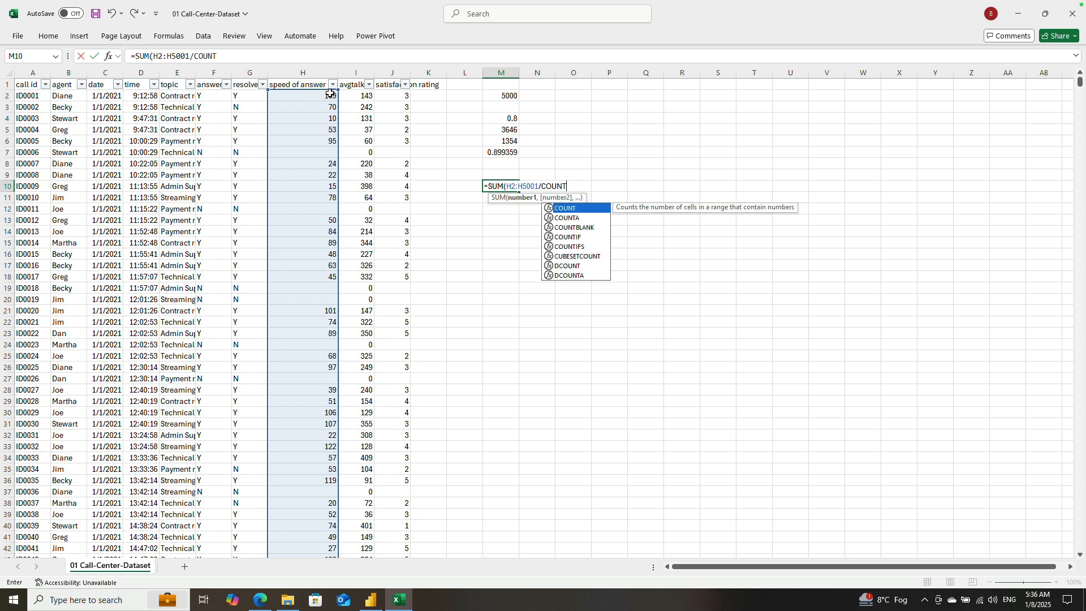
text(()
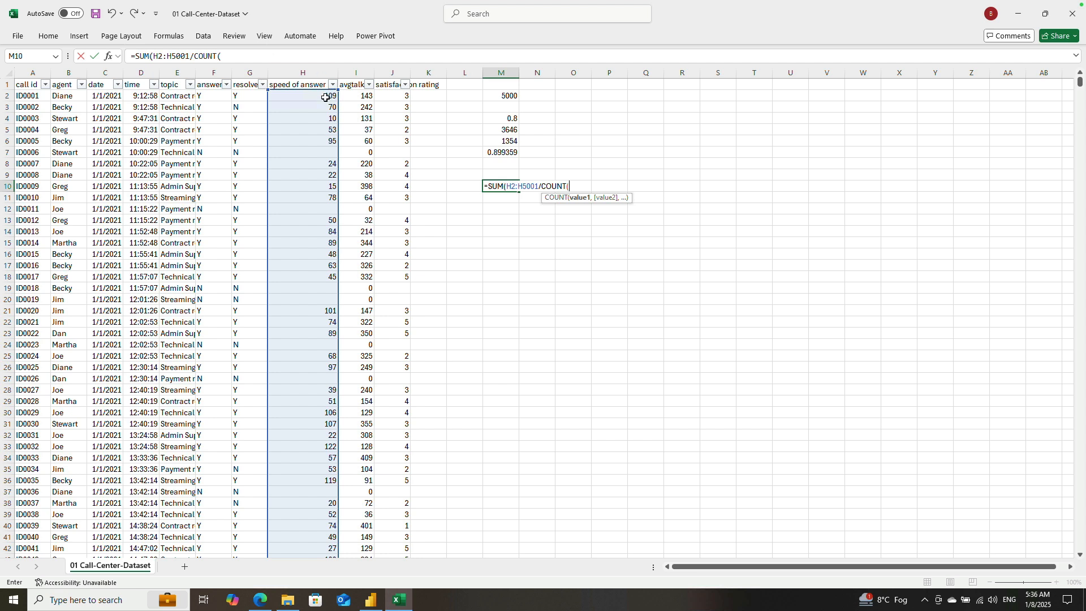
click(326, 97)
key(shift+Down)
key(shift+Down)
key(shift+Down)
key(shift+Down)
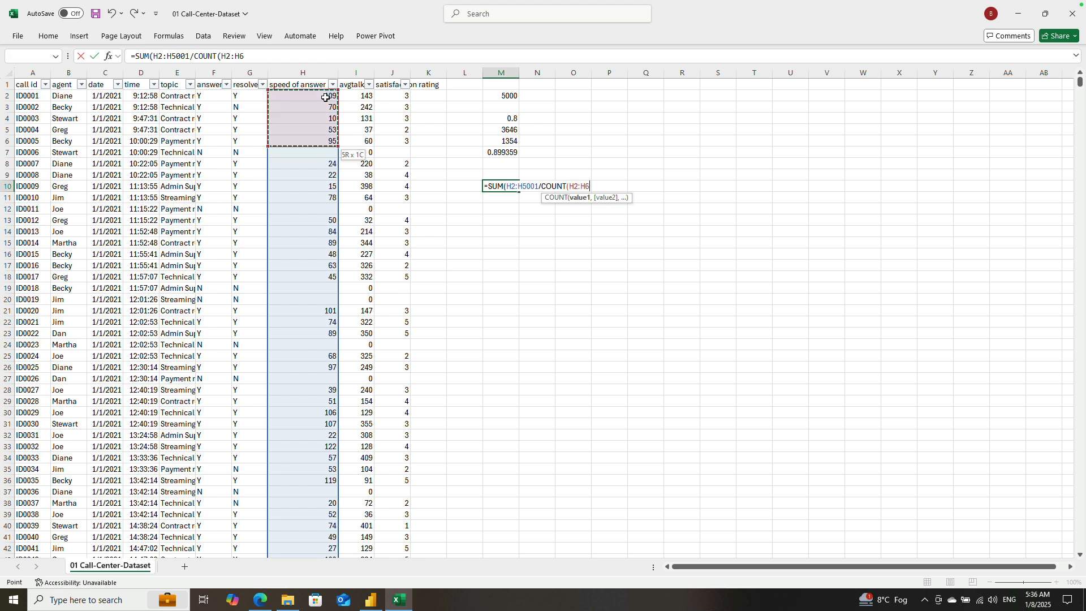
key(BackSpace)
key(BackSpace)
text(H5001))
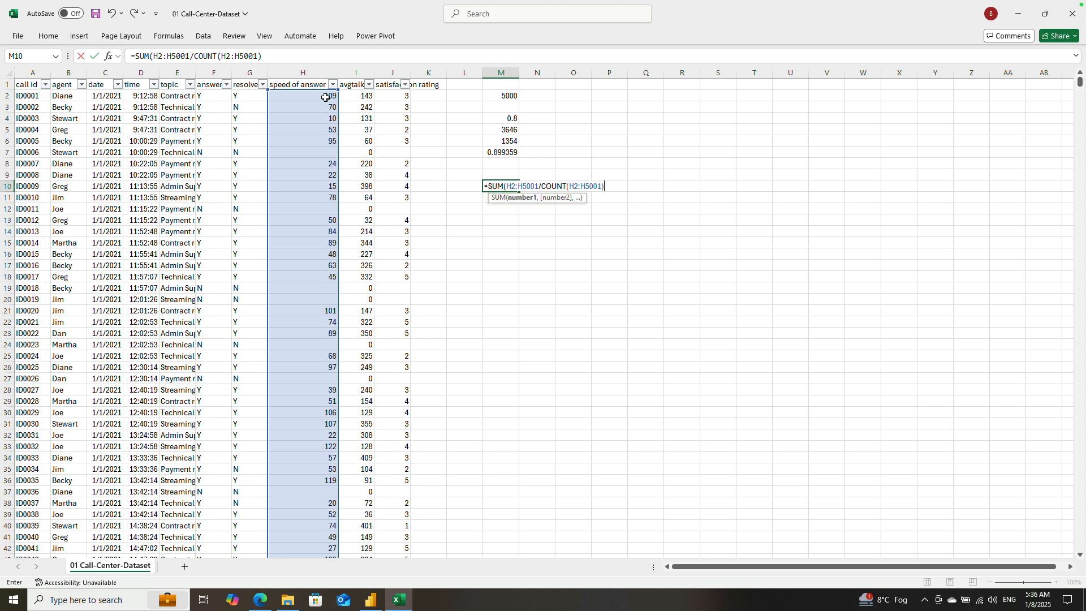
key(Return)
key(Return)
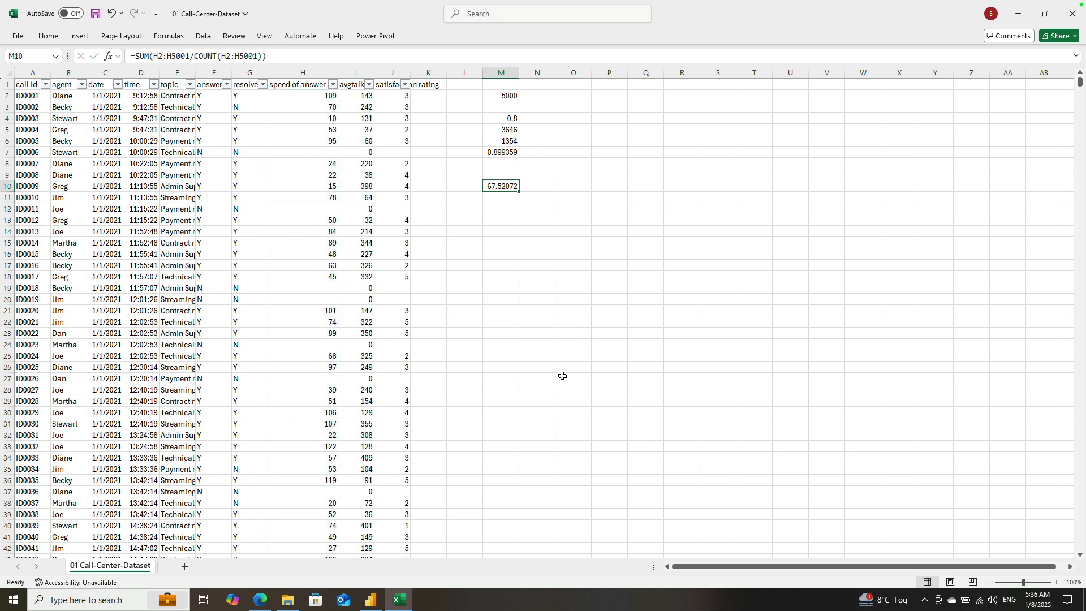
Step: Check the Speed of Answer card in Power BI Desktop against the Excel workbook, and inspect row 7's talk duration and speed of answer cells
click(371, 599)
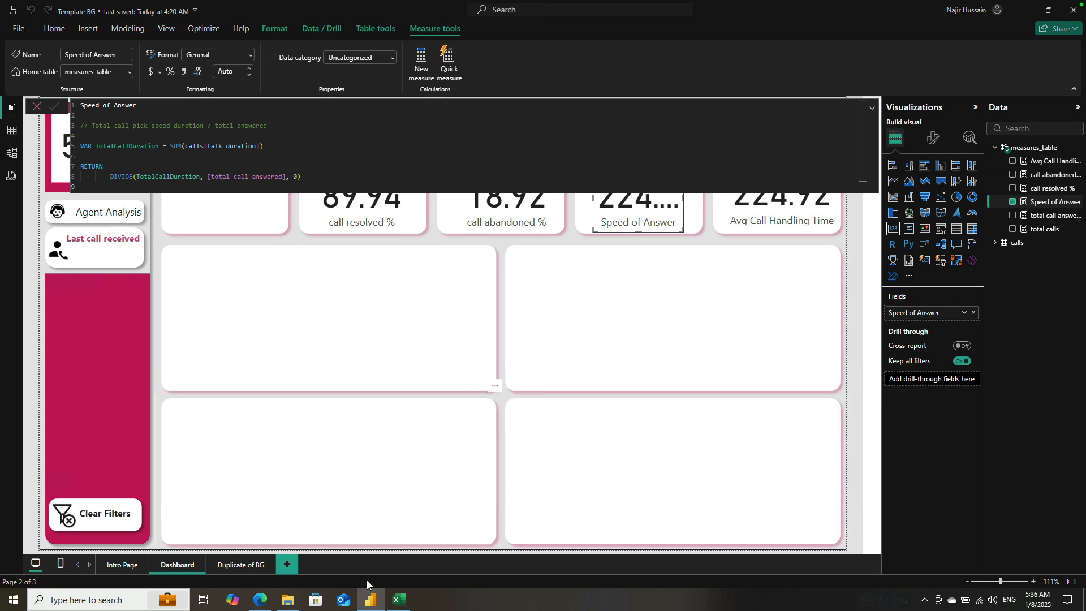
click(399, 600)
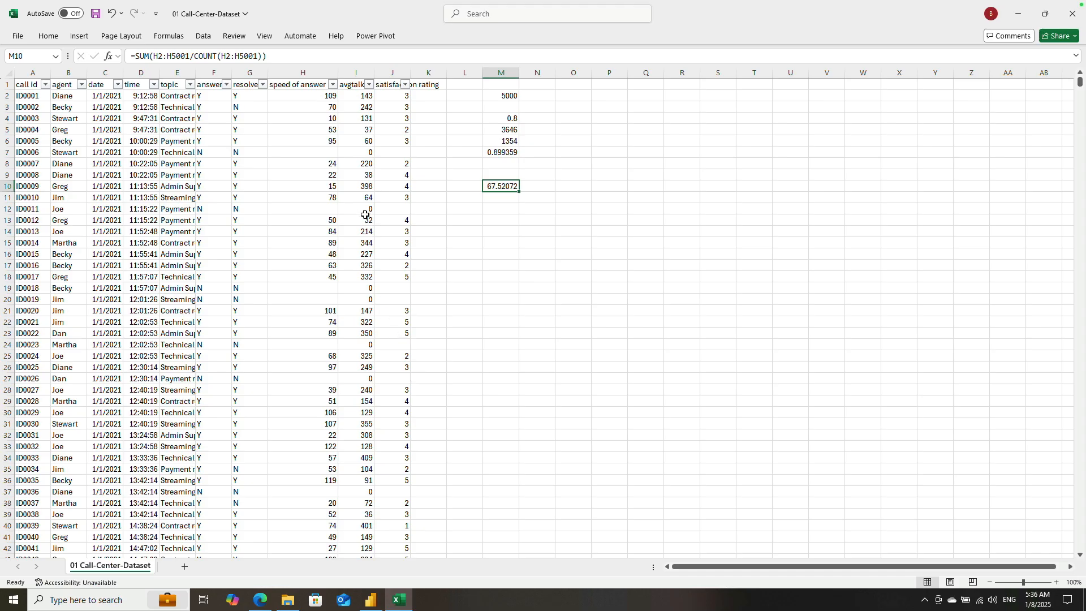
click(367, 154)
click(332, 154)
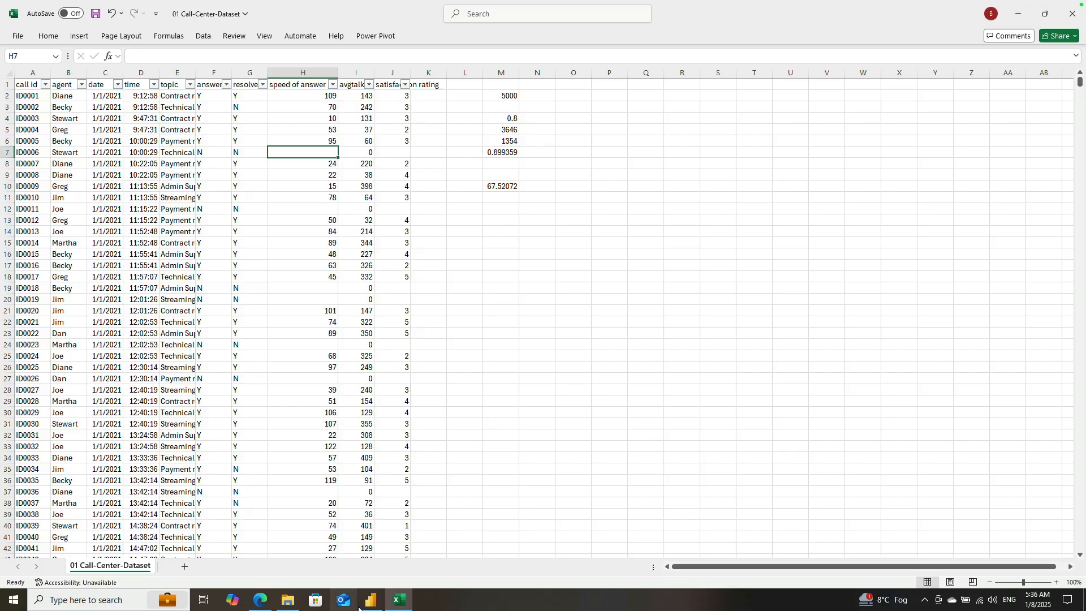
Step: Switch to Power BI Desktop and rename the variable declared in the Speed of Answer measure to TotalCallSpeedDuration
click(370, 600)
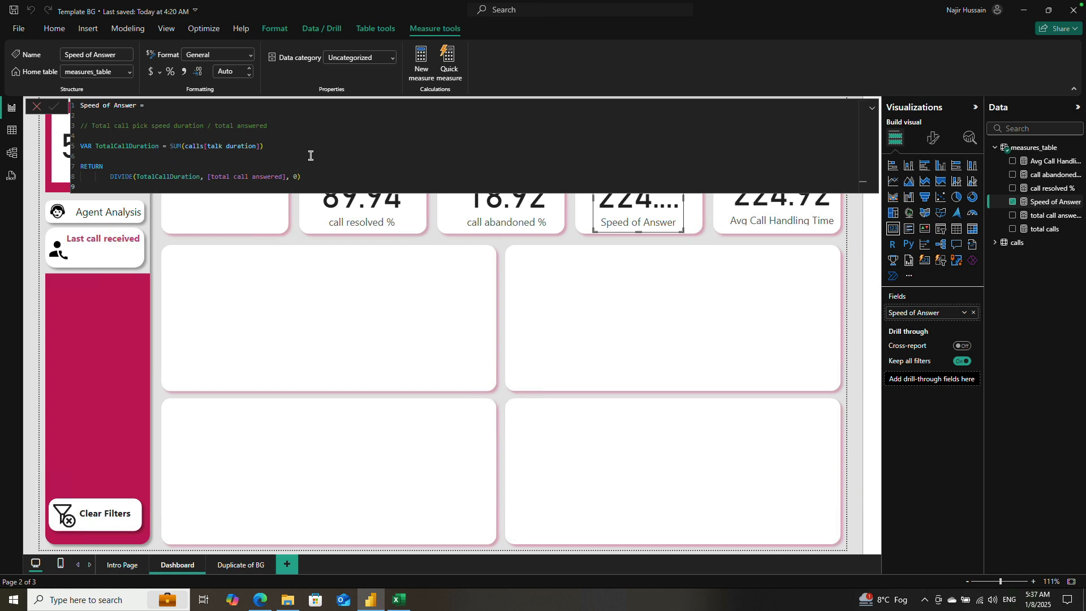
double_click(110, 146)
click(131, 144)
double_click(132, 144)
drag(129, 144, 155, 144)
text(SpeedDuration)
Step: Replace the talk duration column in the measure's SUM with calls[speed of answer in seconds]
double_click(229, 145)
drag(293, 148, 272, 144)
click(275, 144)
key(BackSpace)
key(BackSpace)
key(BackSpace)
key(BackSpace)
key(BackSpace)
key(BackSpace)
key(BackSpace)
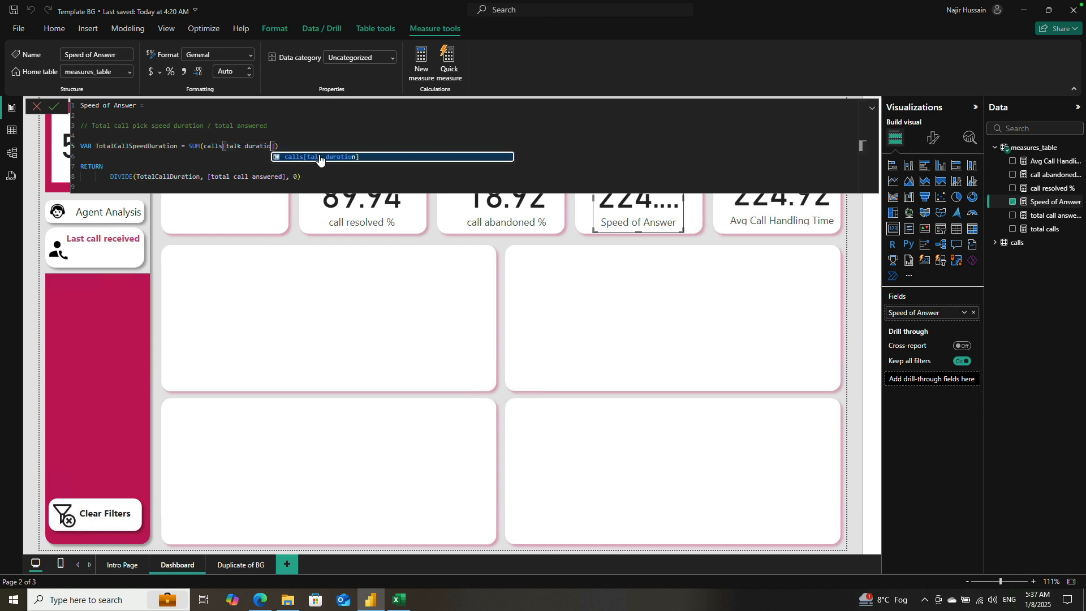
key(BackSpace)
key(BackSpace)
key(BackSpace)
key(BackSpace)
key(BackSpace)
key(BackSpace)
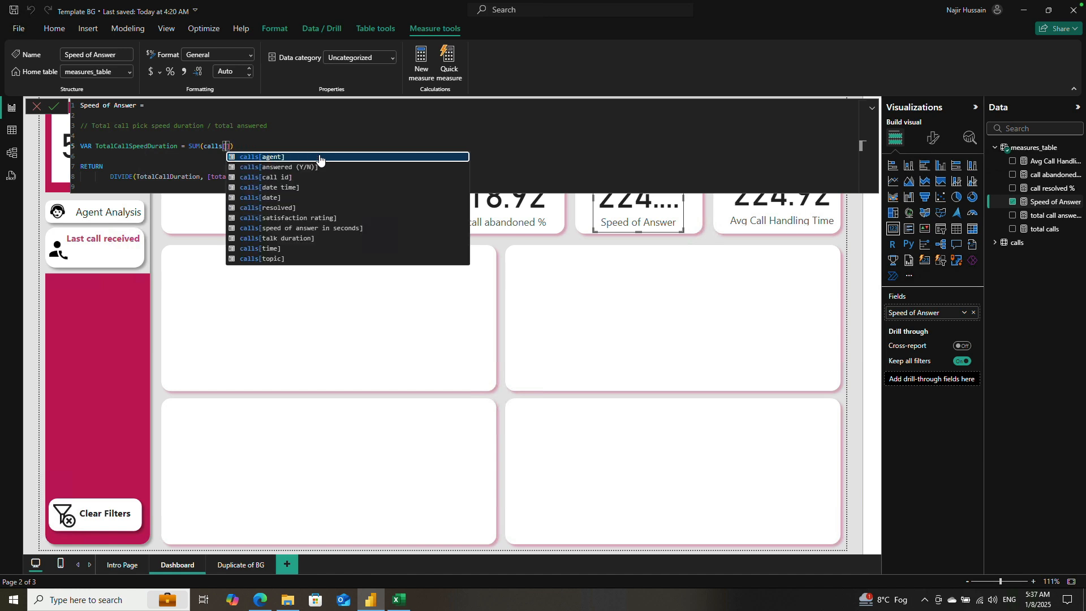
text(sp)
click(320, 157)
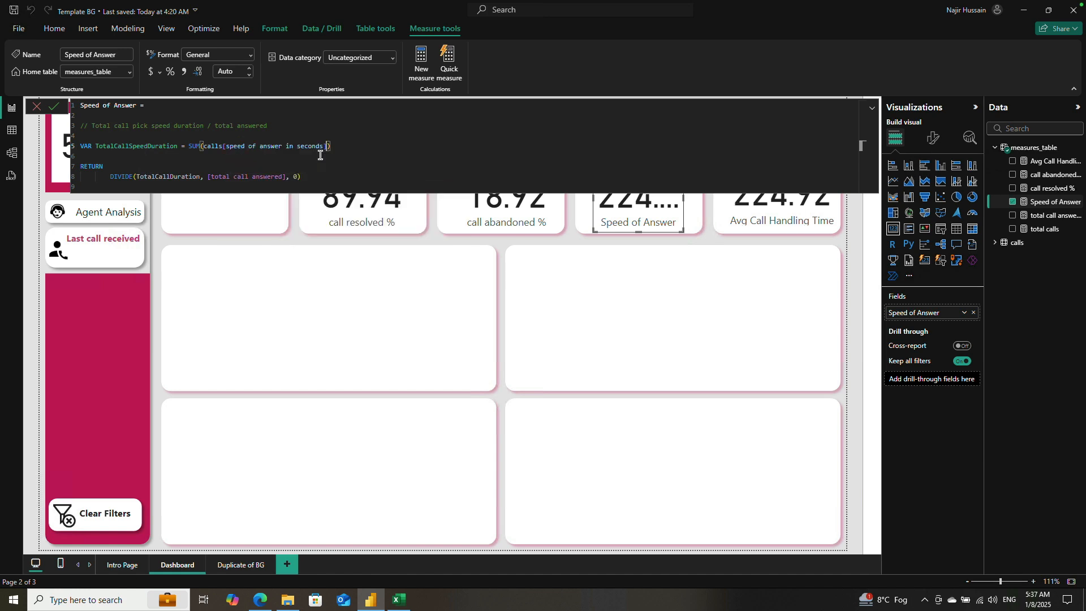
Step: Use TotalCallSpeedDuration as the numerator in the DIVIDE expression and commit the Speed of Answer measure
double_click(122, 148)
key(ctrl+c)
double_click(161, 175)
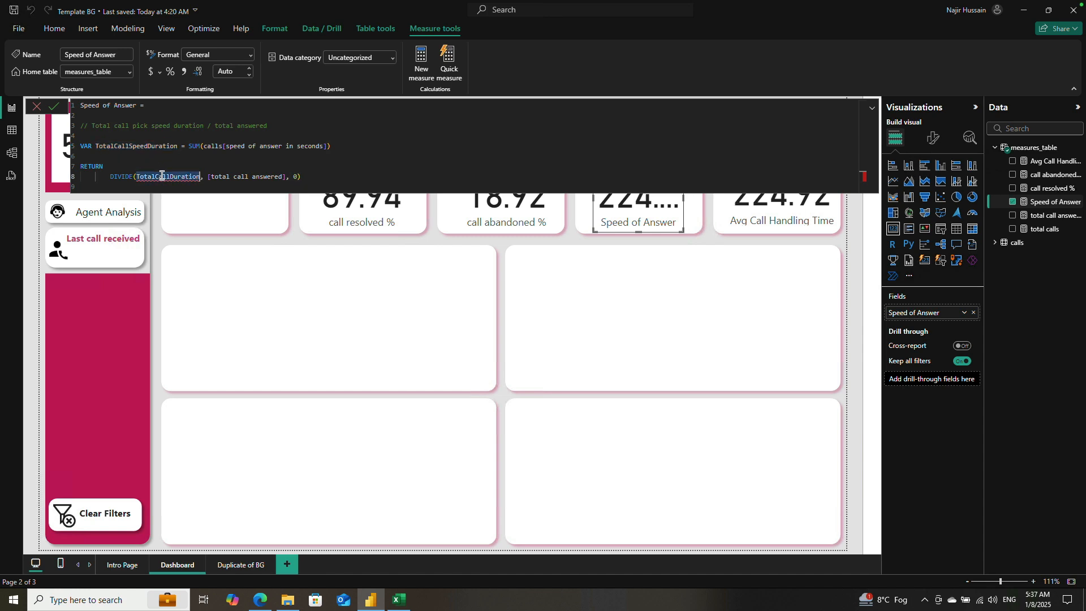
key(ctrl+v)
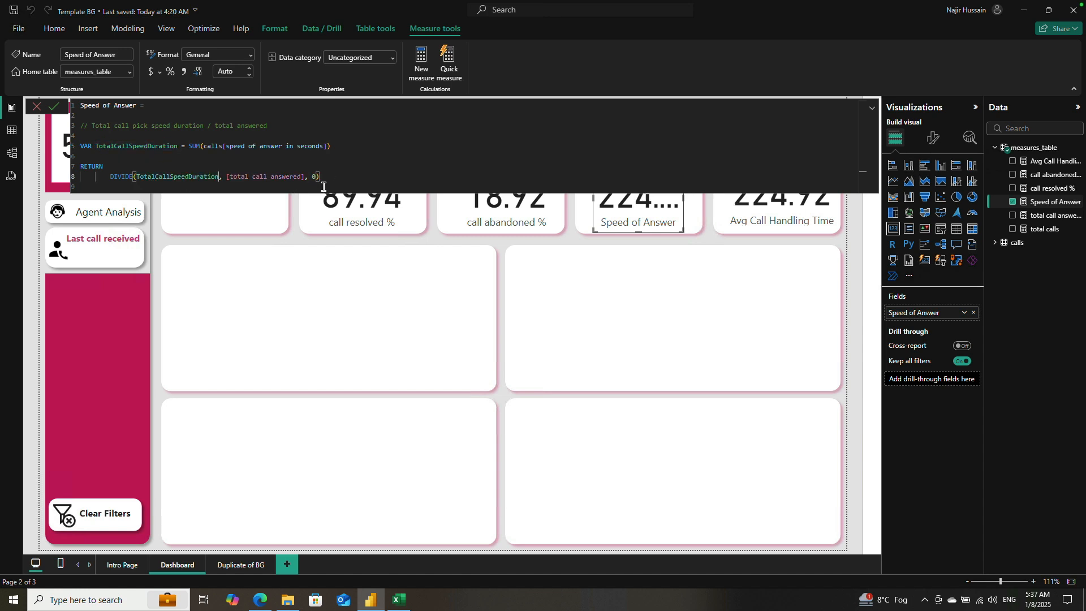
click(55, 110)
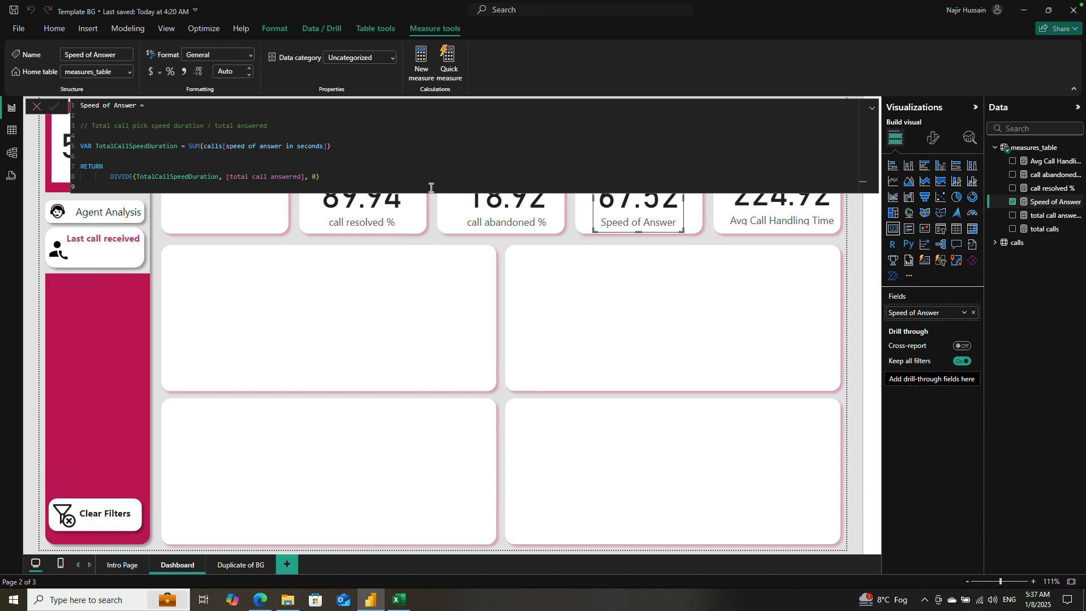
Step: Close the Speed of Answer formula, select the call resolved % card, and open its measure formula
click(861, 244)
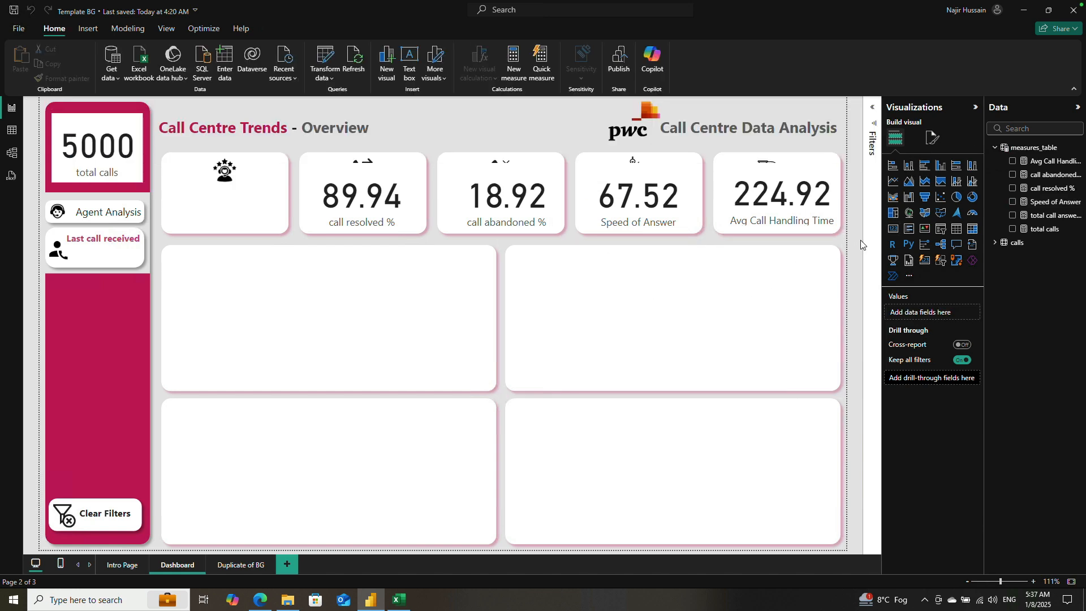
click(392, 215)
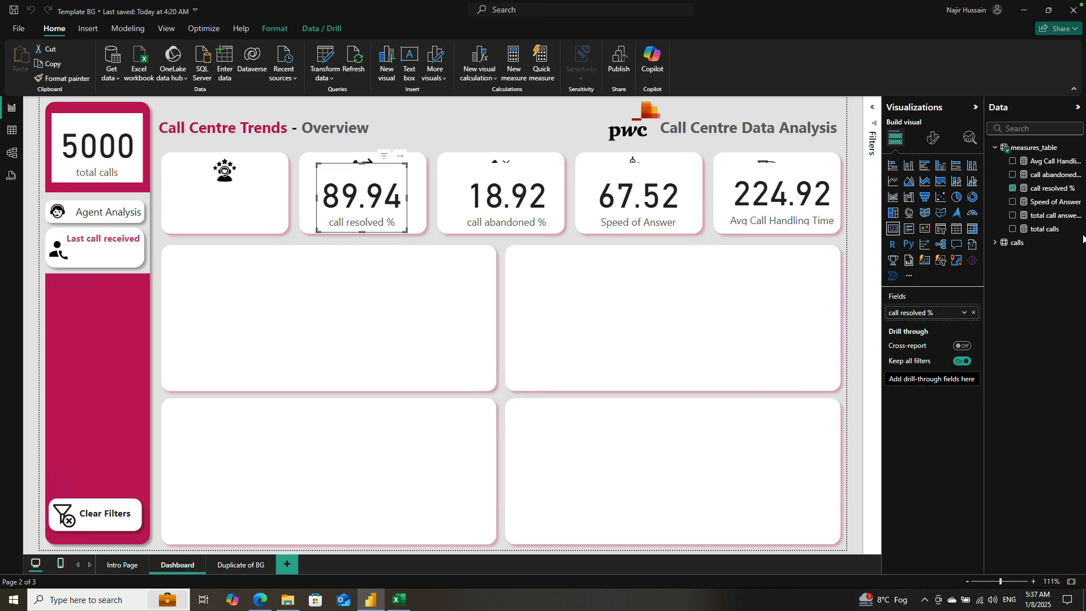
click(1048, 191)
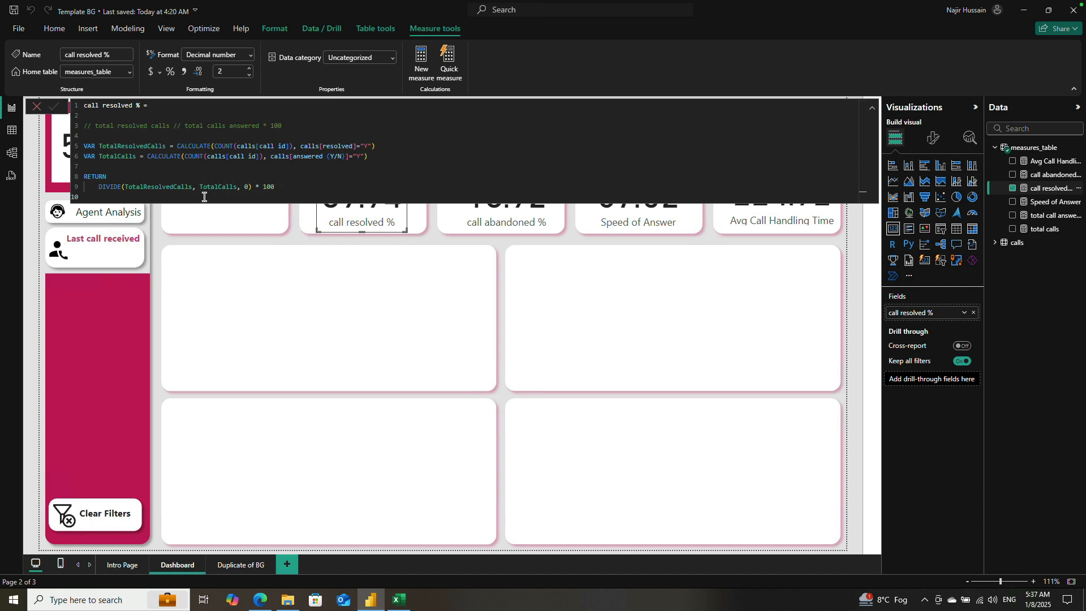
Step: Examine how the call resolved % formula defines TotalResolvedCalls and TotalCalls, including their resolved and answered (Y/N) filters
mouse_move(407, 607)
drag(167, 146, 95, 147)
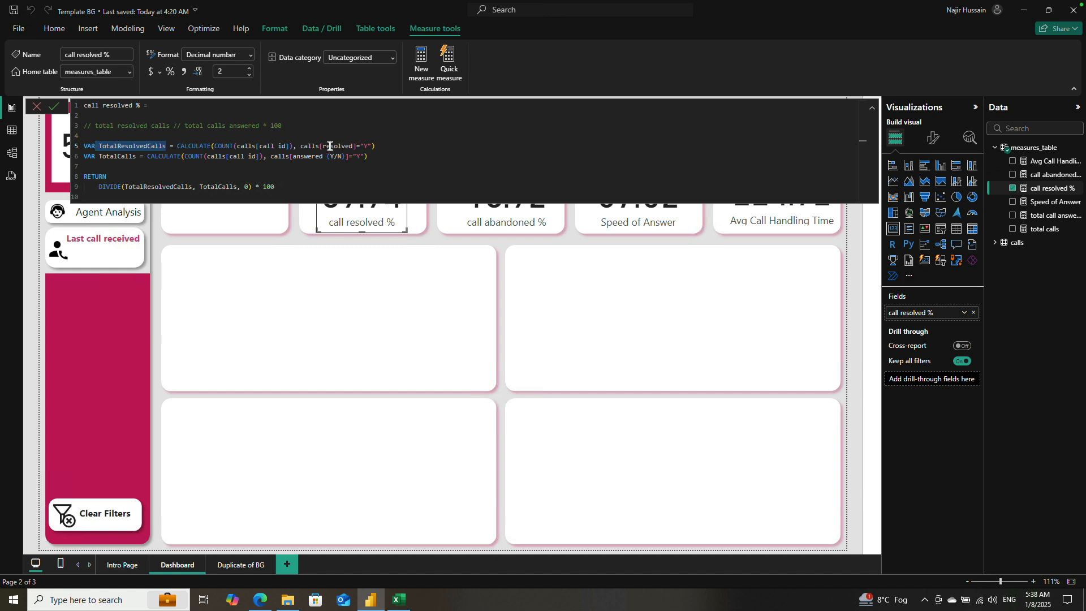
drag(301, 145, 381, 147)
click(395, 146)
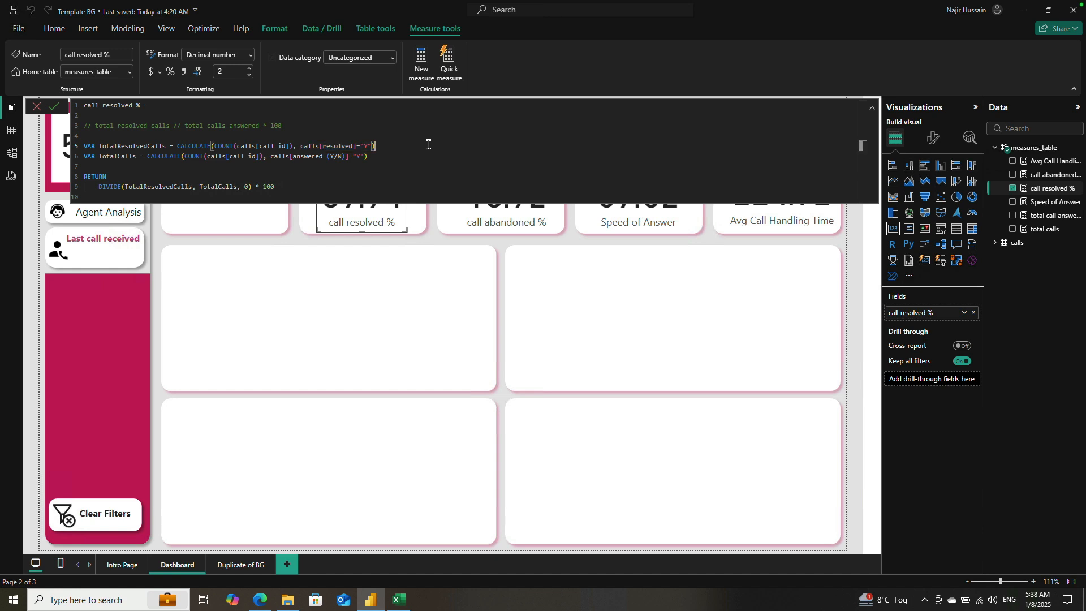
drag(396, 145, 85, 146)
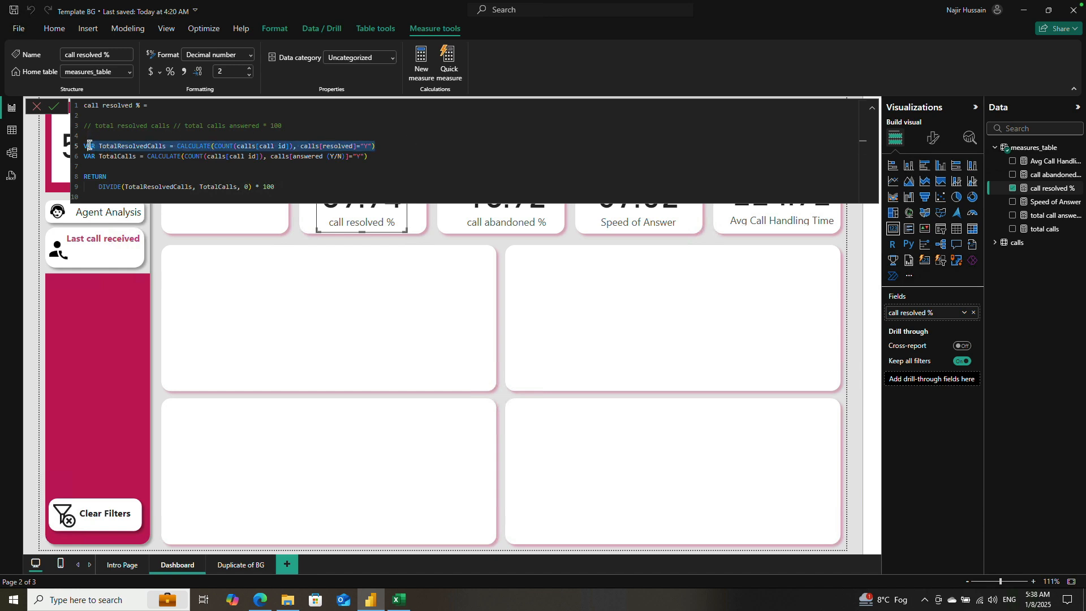
double_click(116, 156)
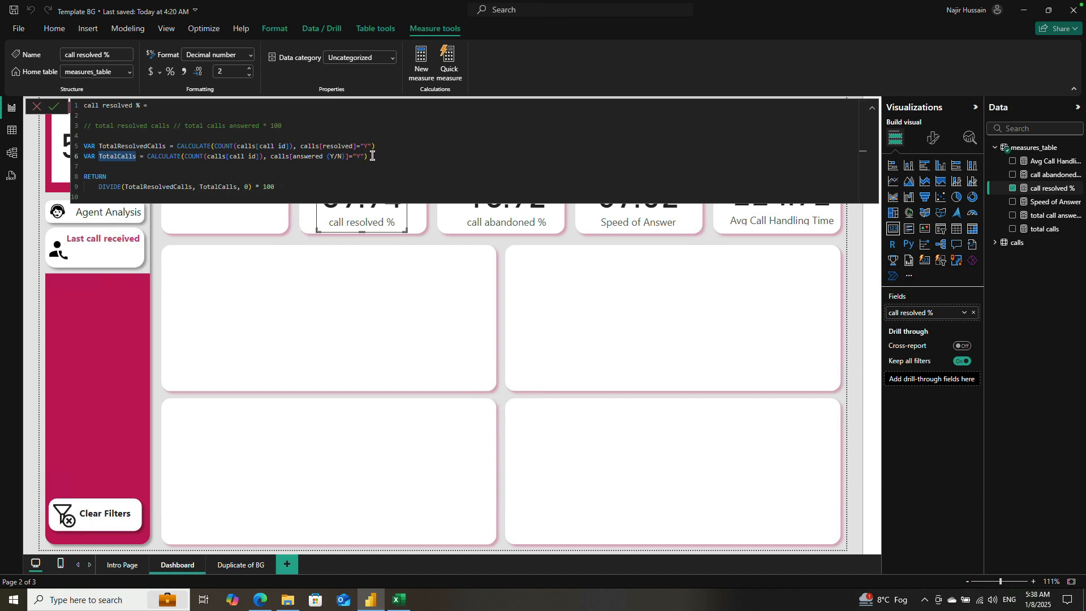
drag(373, 155, 204, 156)
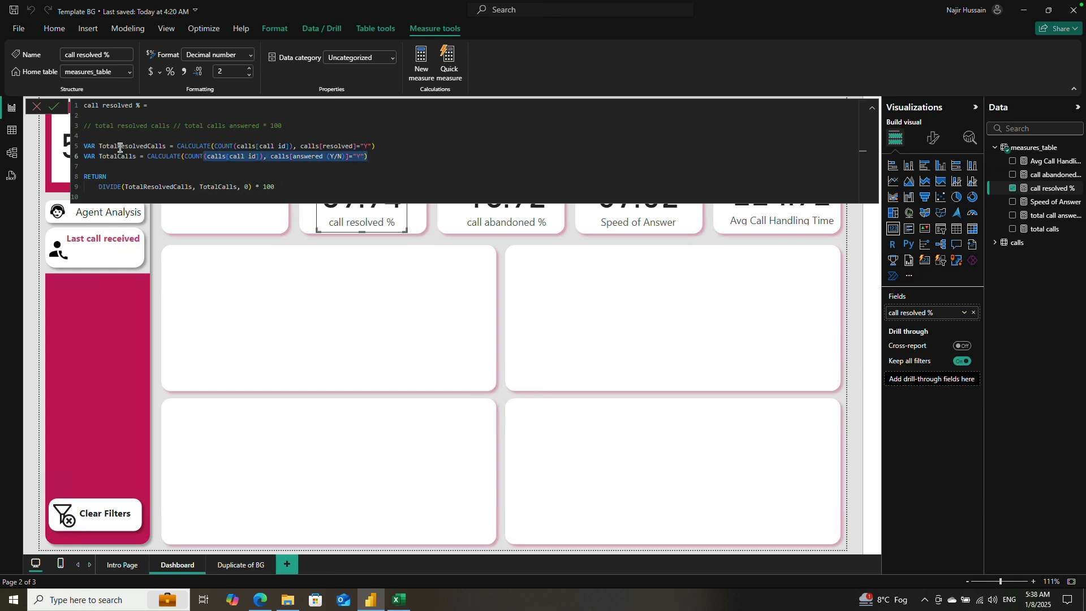
drag(83, 147, 383, 147)
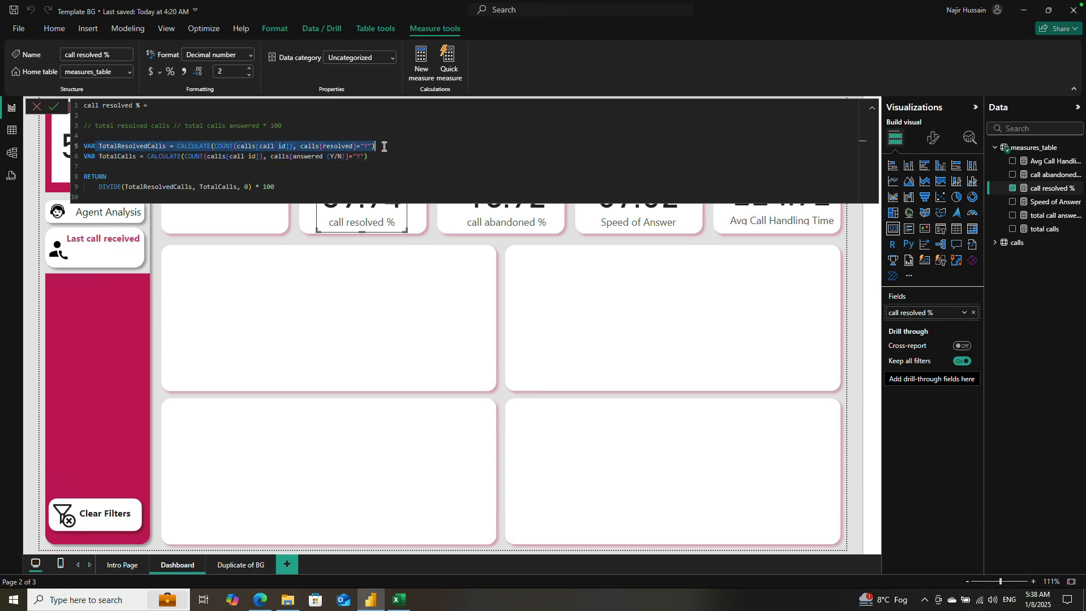
click(366, 156)
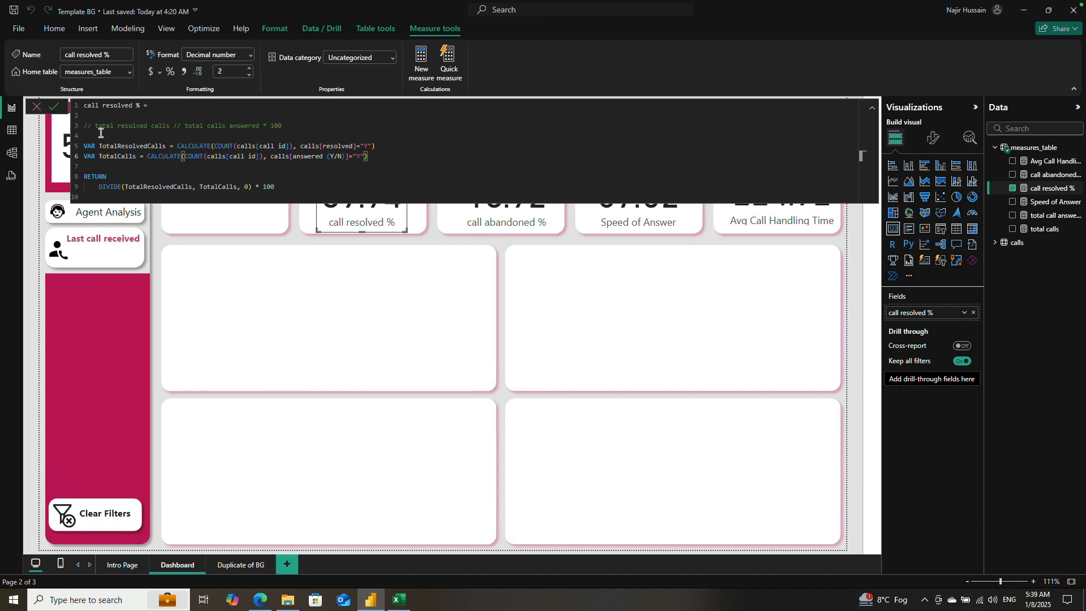
Step: Close the call resolved % formula, deselect its card, and switch to the call centre dataset in Excel
click(43, 112)
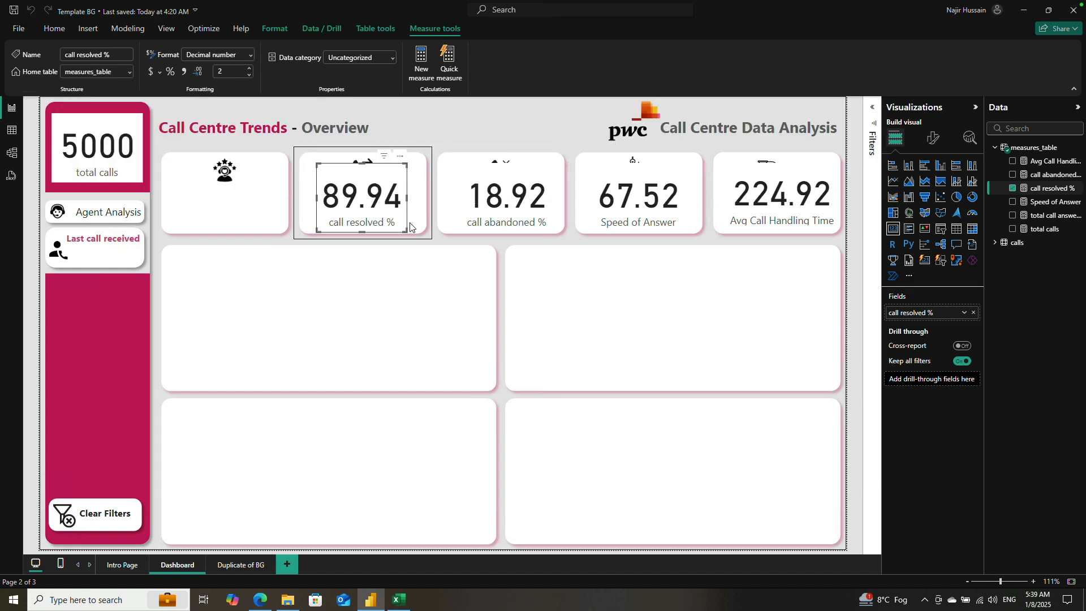
click(855, 214)
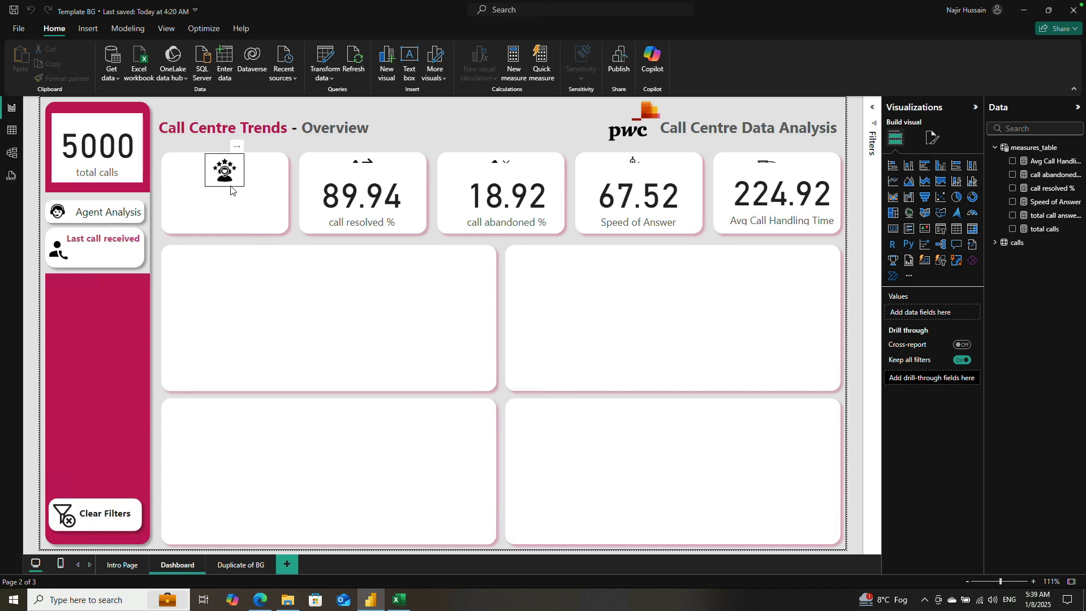
click(399, 601)
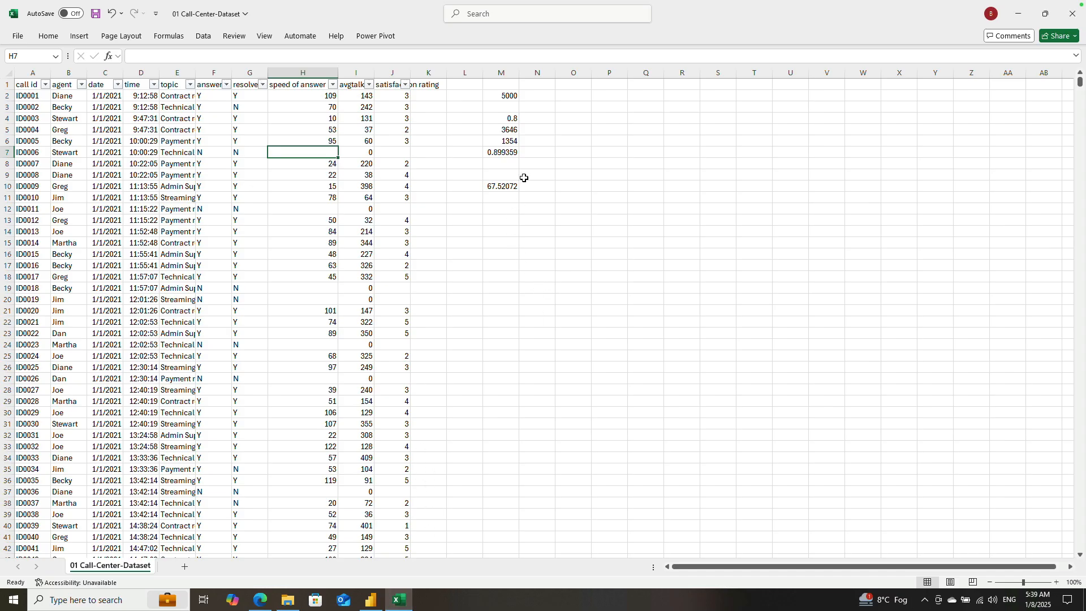
Step: Widen column J, which holds the satisfaction ratings
drag(501, 85, 512, 254)
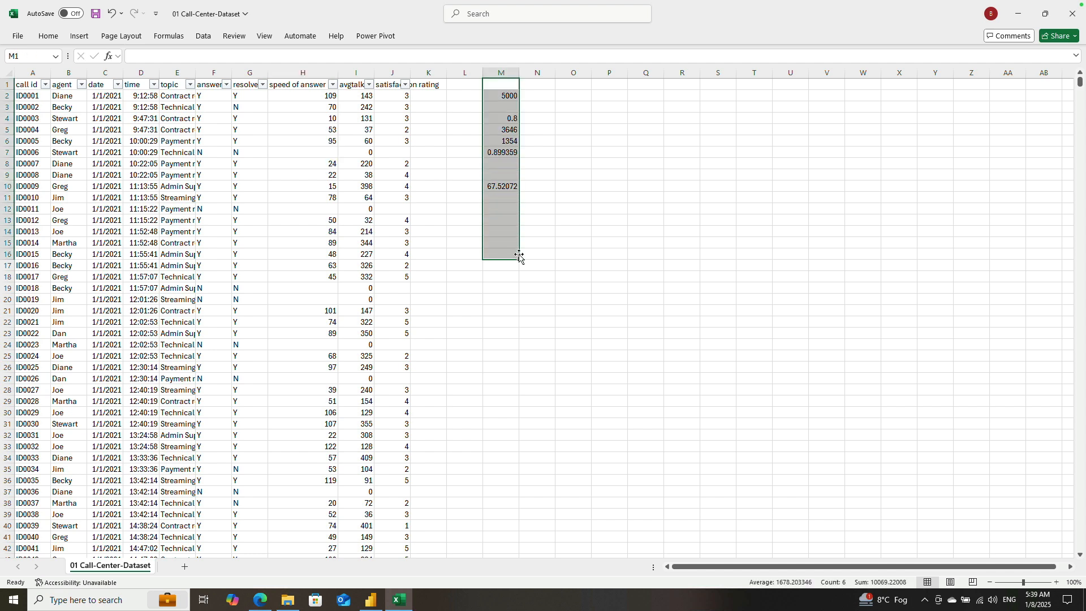
click(479, 291)
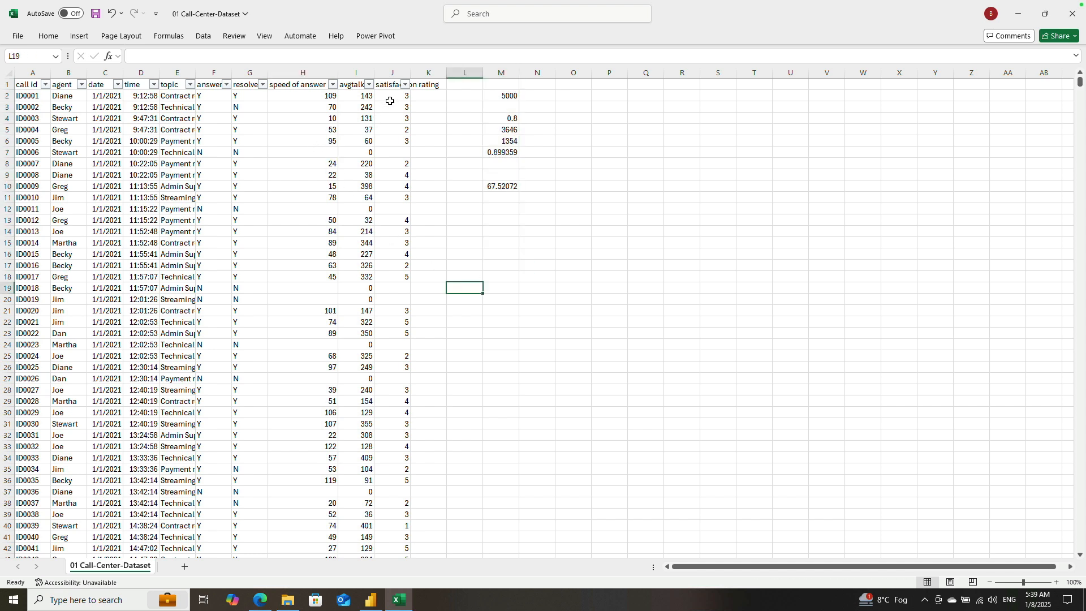
drag(410, 71, 432, 71)
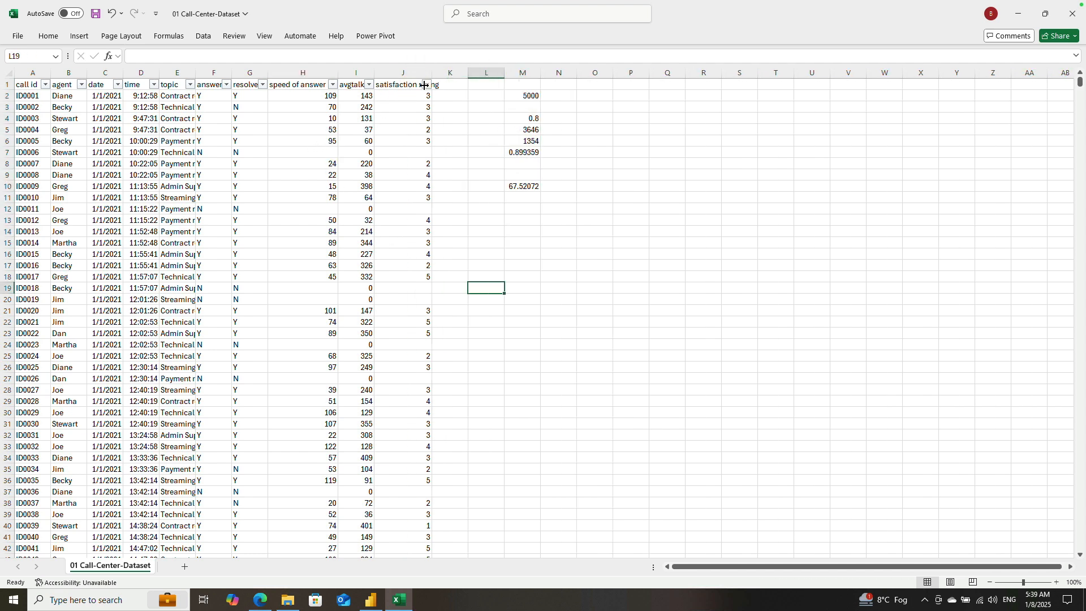
Step: Examine the satisfaction ratings in column J, including the blank cells, and the check figures in M2:M10
click(407, 100)
key(Down)
key(Down)
key(Down)
key(Down)
key(Down)
key(Down)
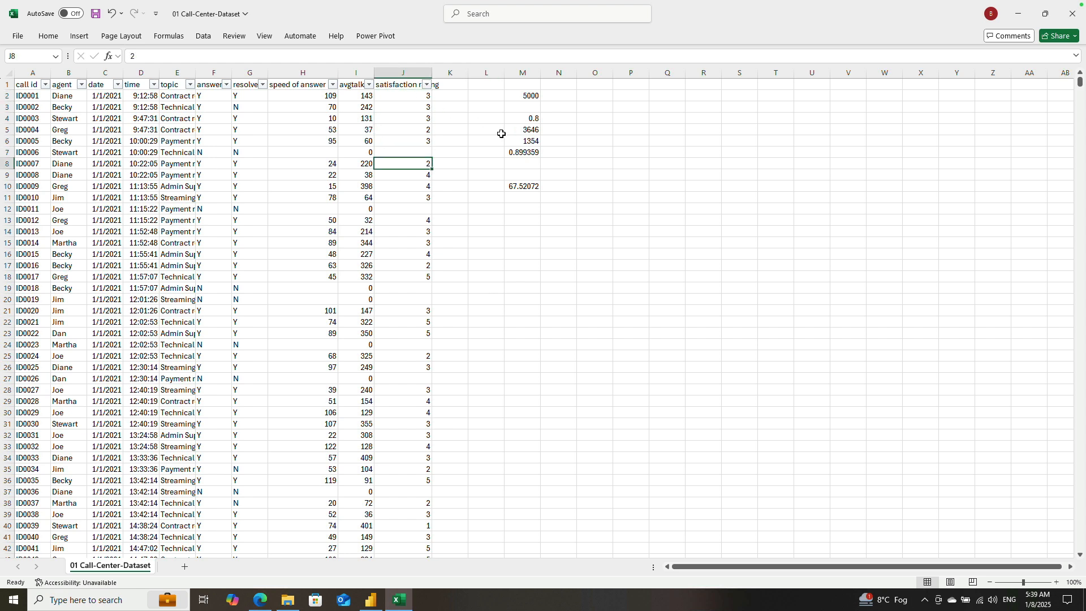
key(Down)
key(Down)
key(Down)
key(Down)
key(Down)
key(Down)
key(Down)
key(Down)
key(Down)
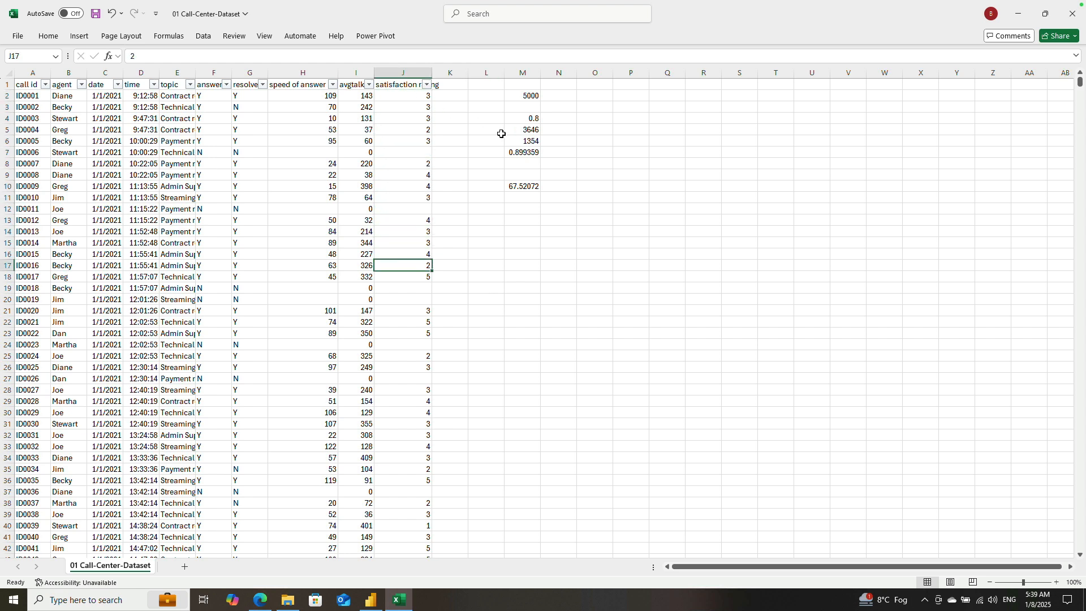
key(Down)
key(Down)
key(Up)
click(414, 97)
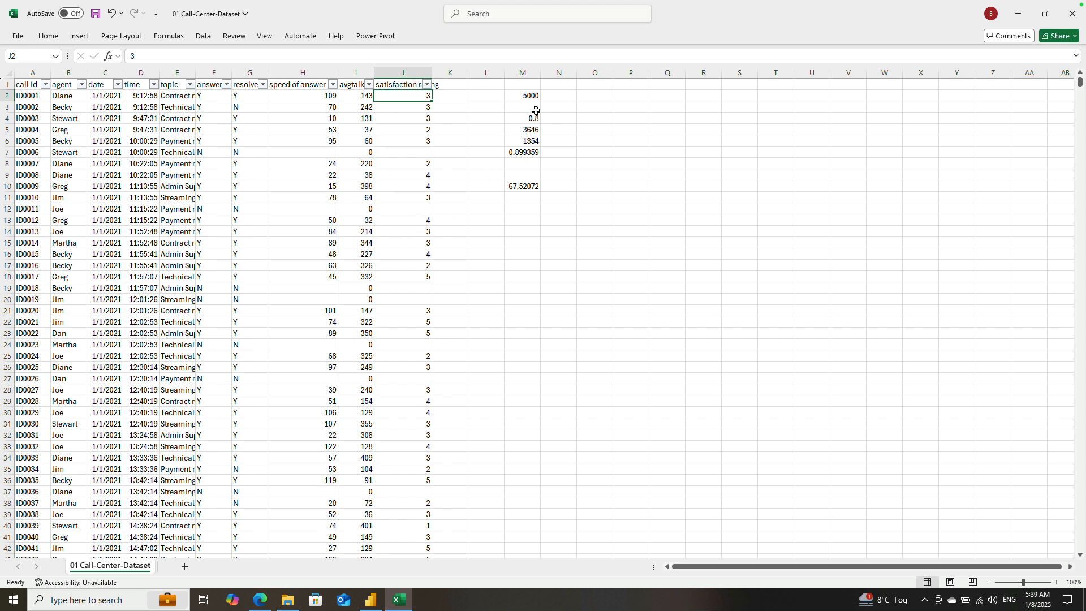
drag(531, 96, 529, 187)
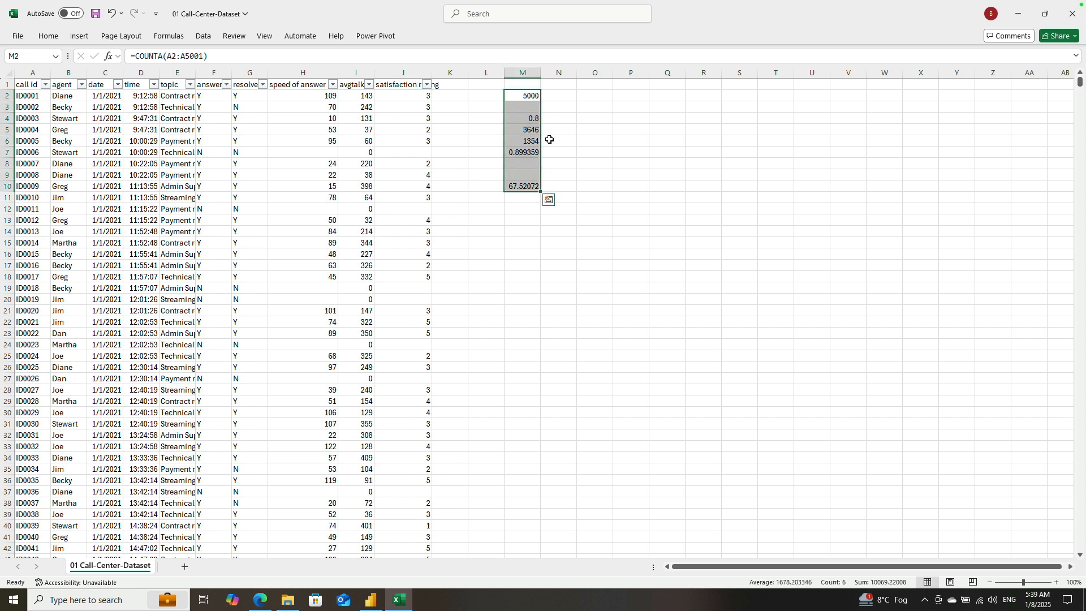
click(554, 95)
click(414, 96)
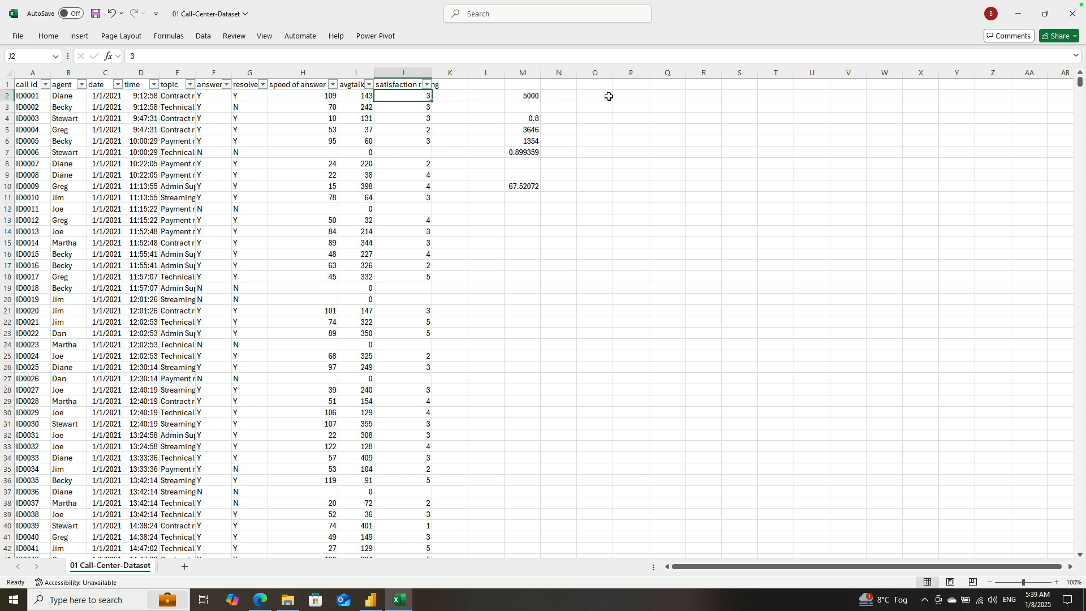
Step: Total the satisfaction ratings in cell O2 with the formula =SUM(J2:J5001)
click(608, 98)
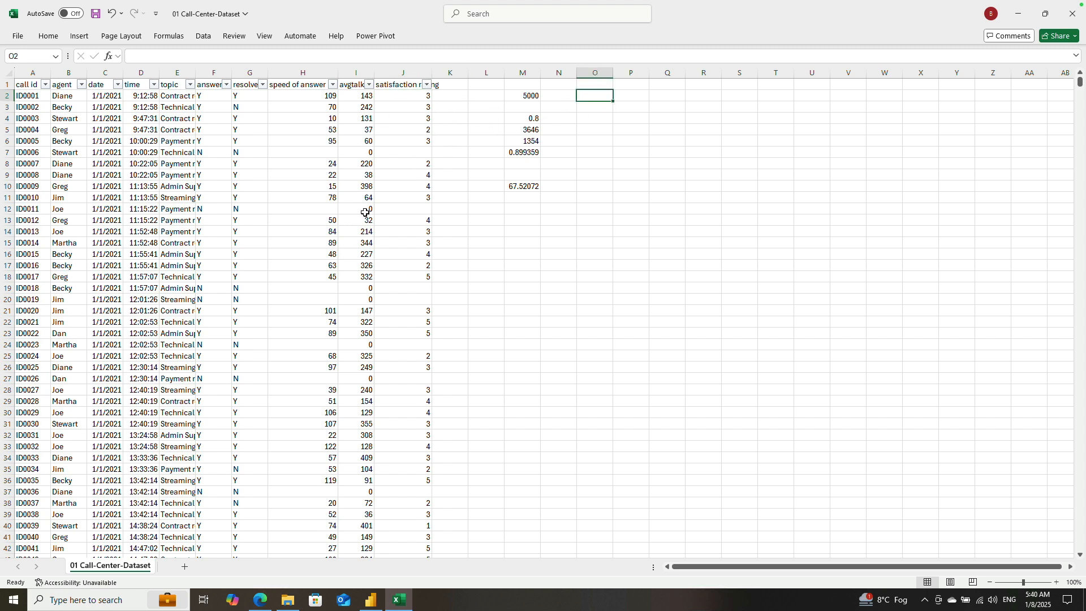
text(=SUM()
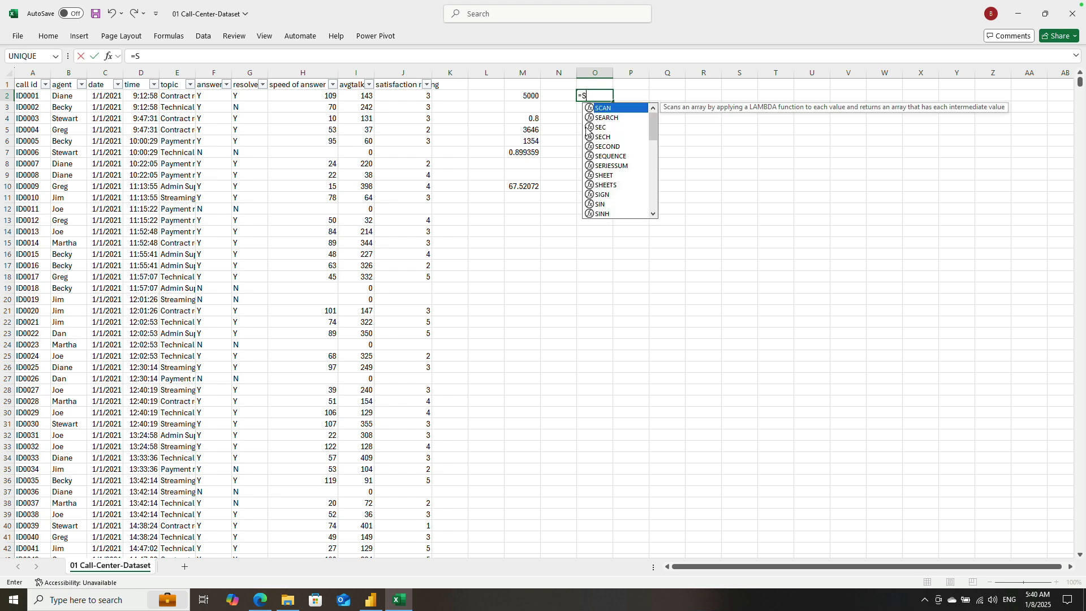
click(394, 98)
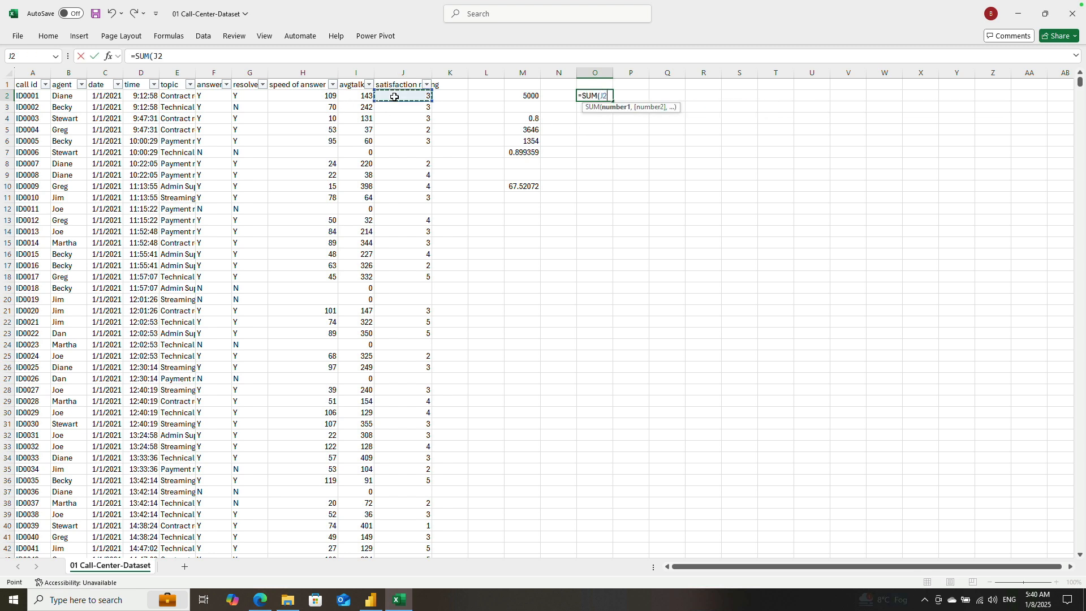
key(shift+Down)
key(shift+Down)
key(shift+Down)
key(shift+Down)
key(BackSpace)
key(BackSpace)
text(J5001)
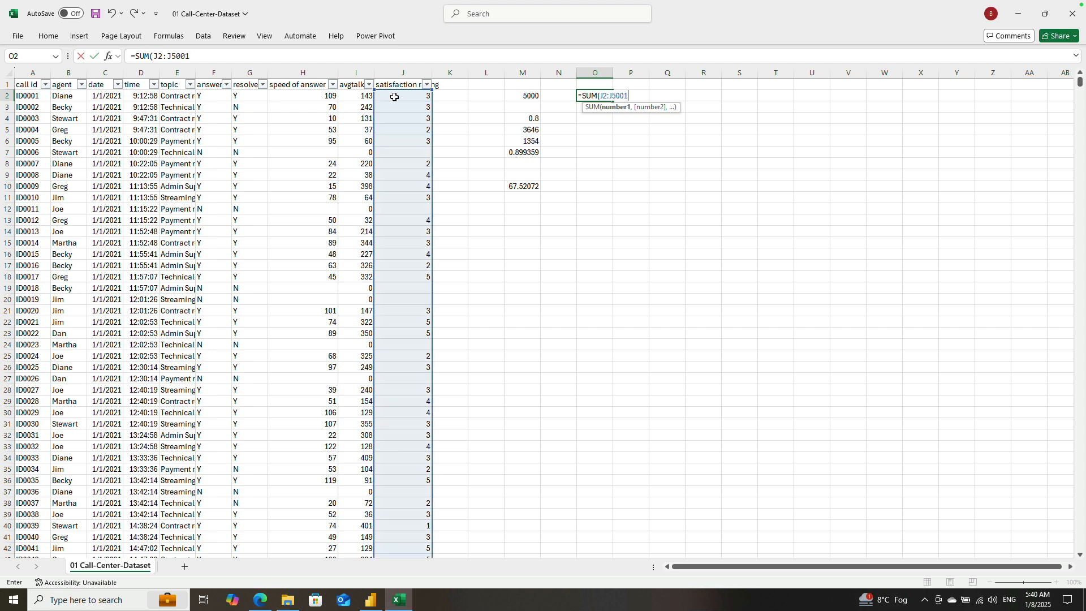
text())
key(ctrl+Return)
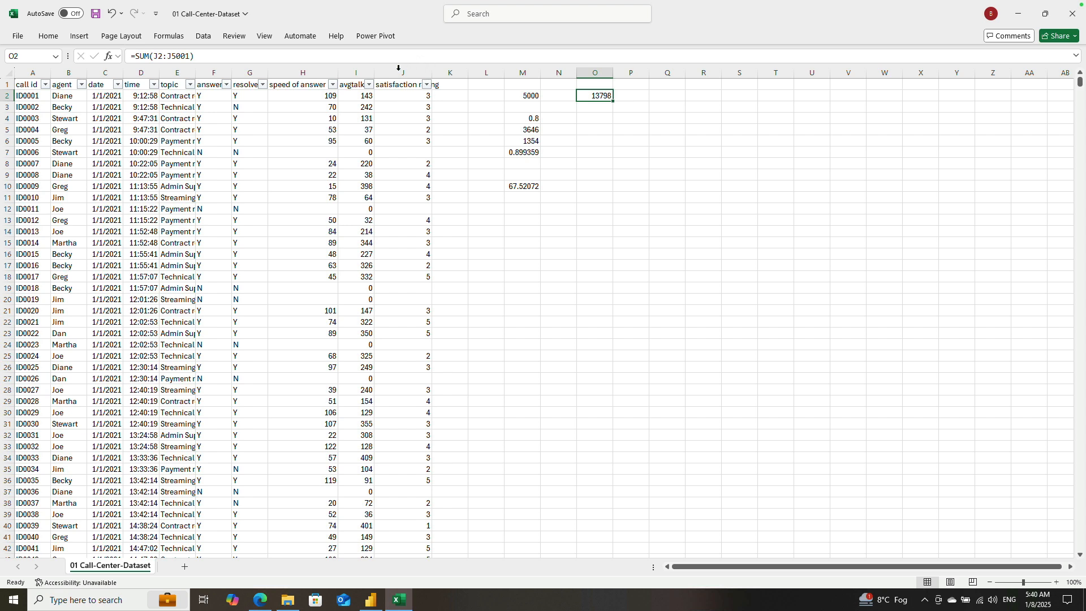
Step: Divide the satisfaction rating total in O2 by 5, making the formula =SUM(J2:J5001)/5
double_click(601, 97)
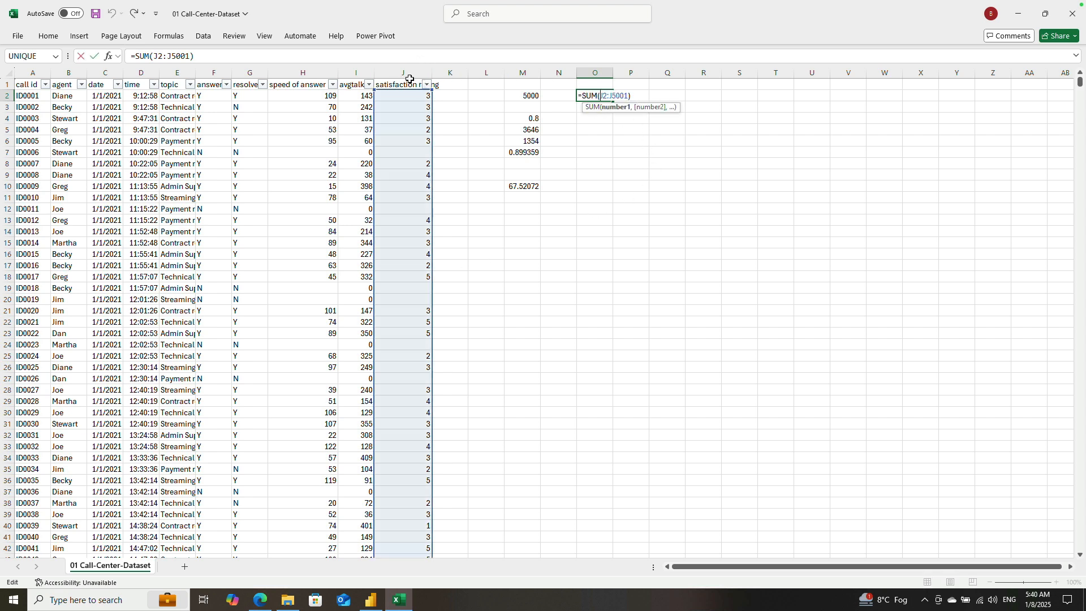
click(251, 56)
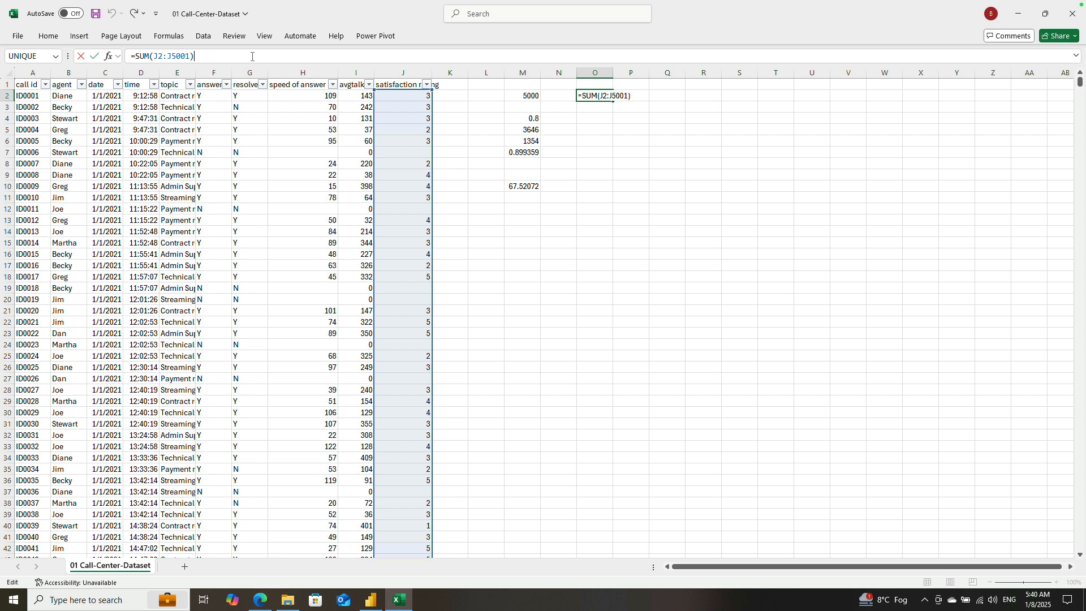
text(/5)
key(ctrl+Return)
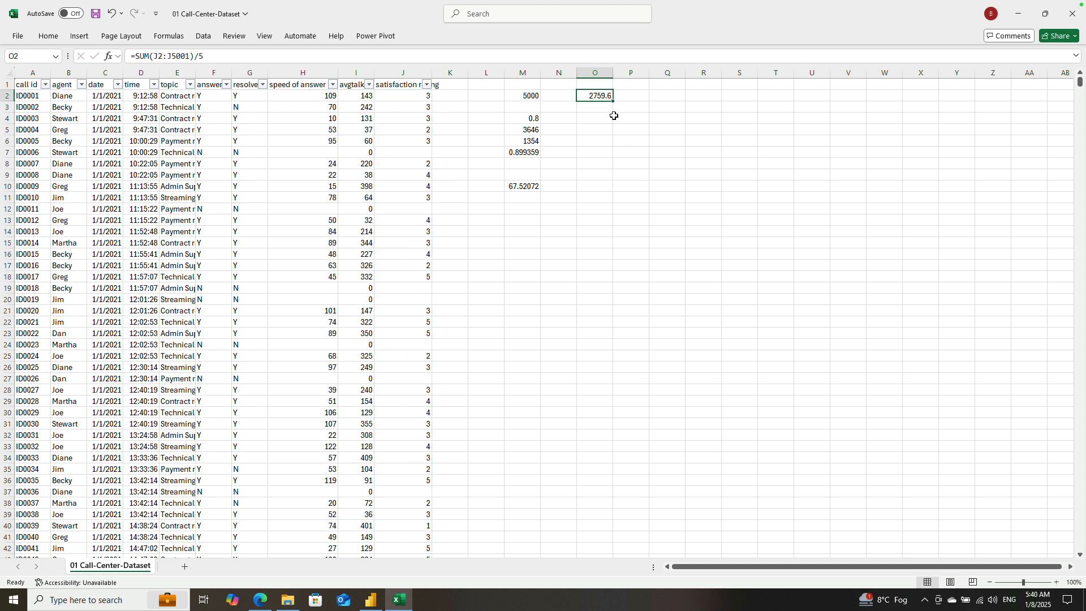
Step: Extend the O2 formula after the 5 with * COUNT(J2:J5001) and an extra closing parenthesis
click(219, 58)
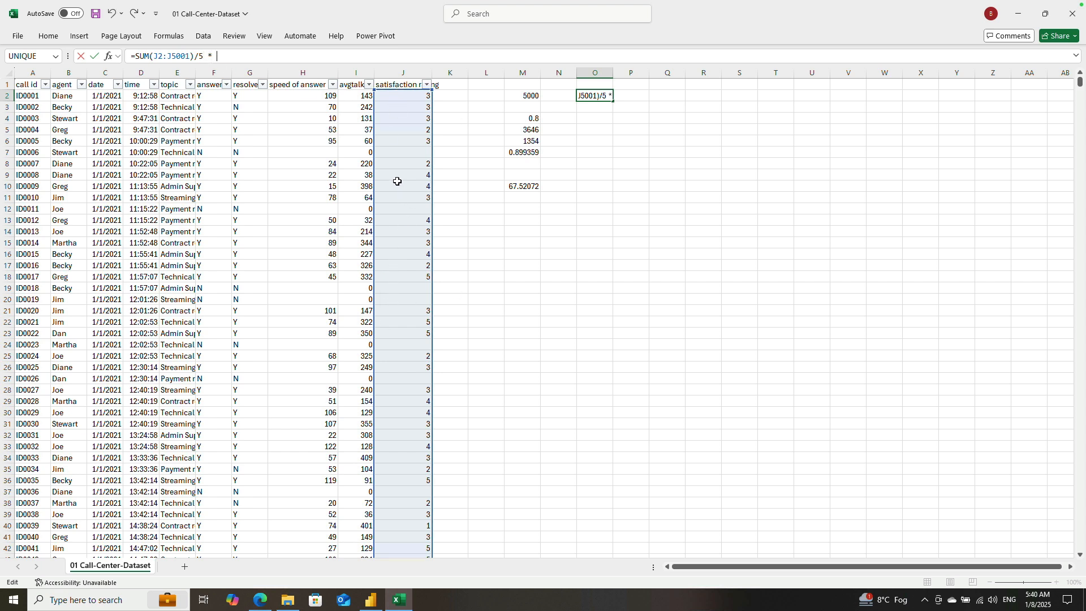
text(COUNT)
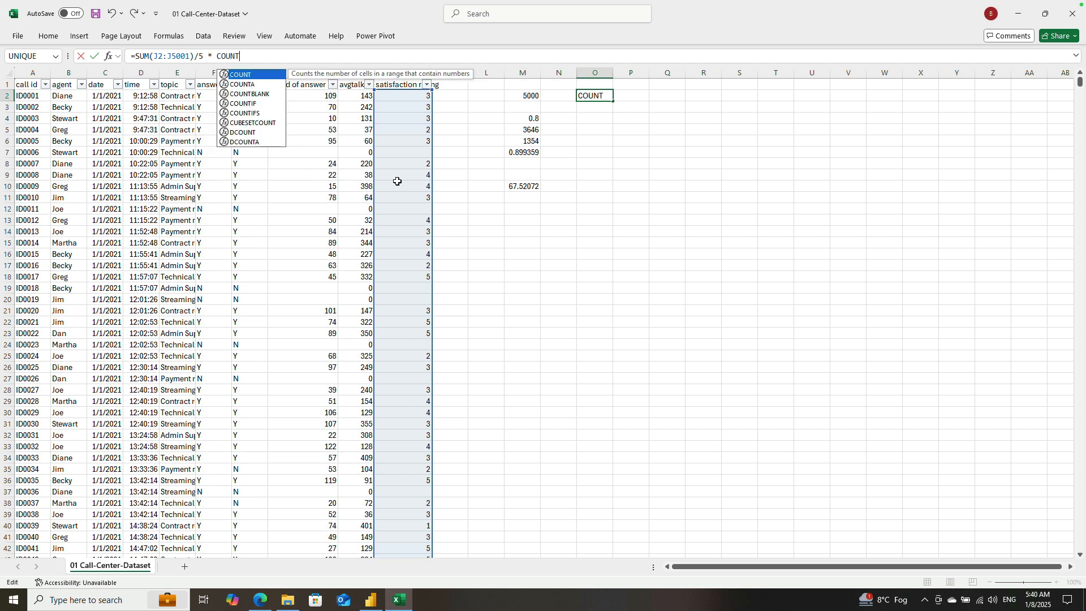
text(()
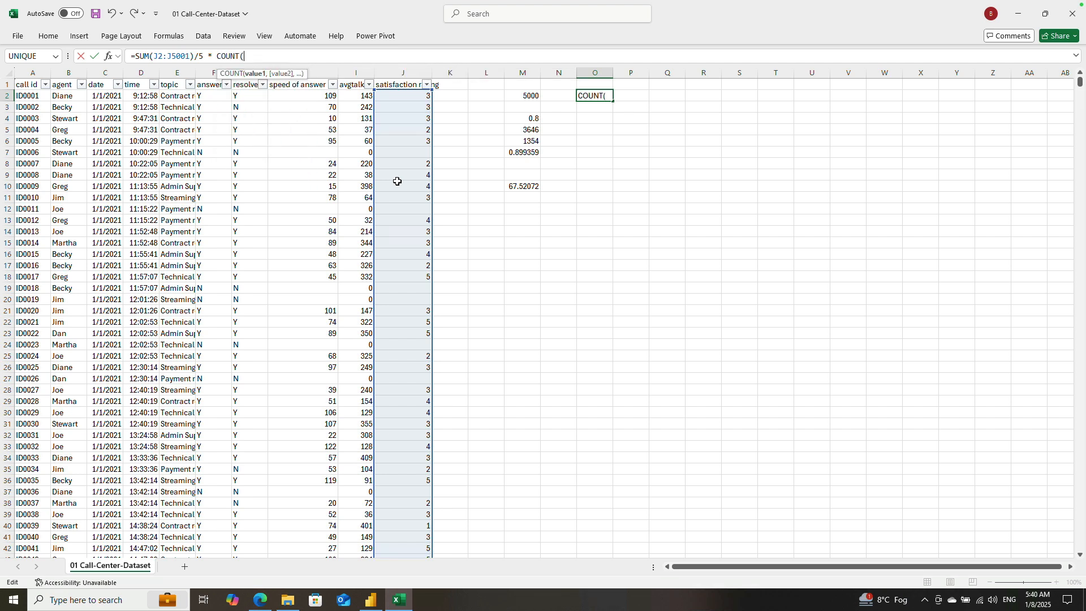
text(J2)
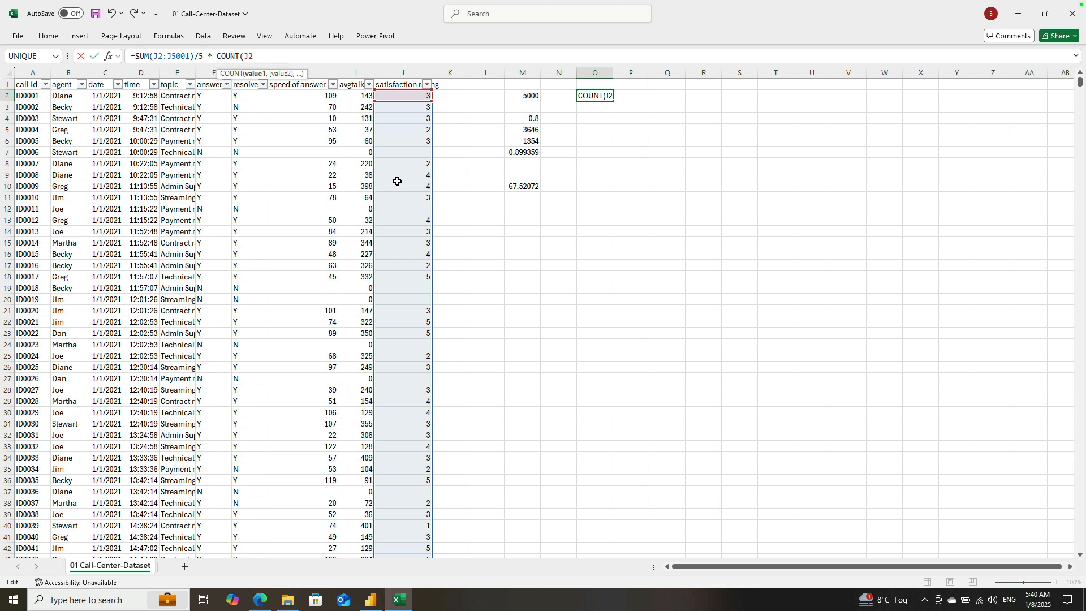
text(:J500)
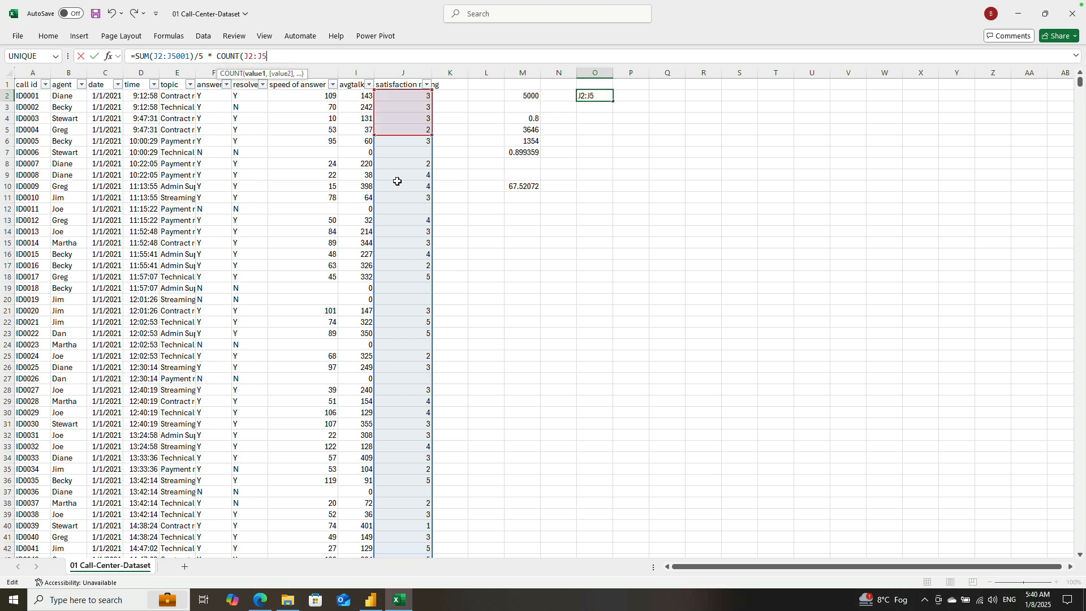
text(1))
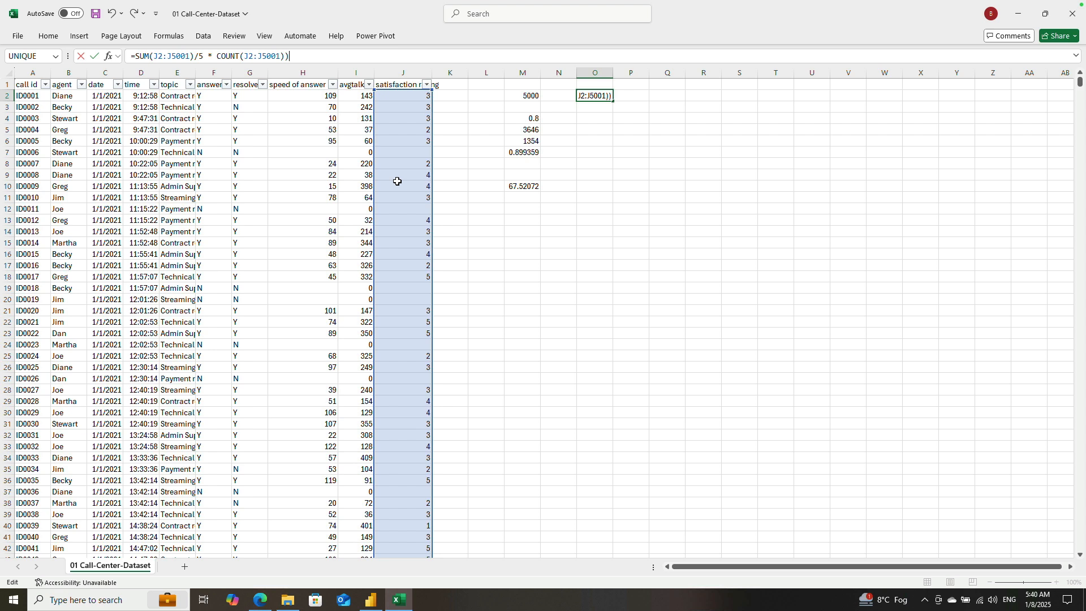
Step: Add the opening parenthesis before the 5 and commit O2 as =SUM(J2:J5001)/(5 * COUNT(J2:J5001)), without a stray backslash
click(196, 56)
key(Return)
key(Up)
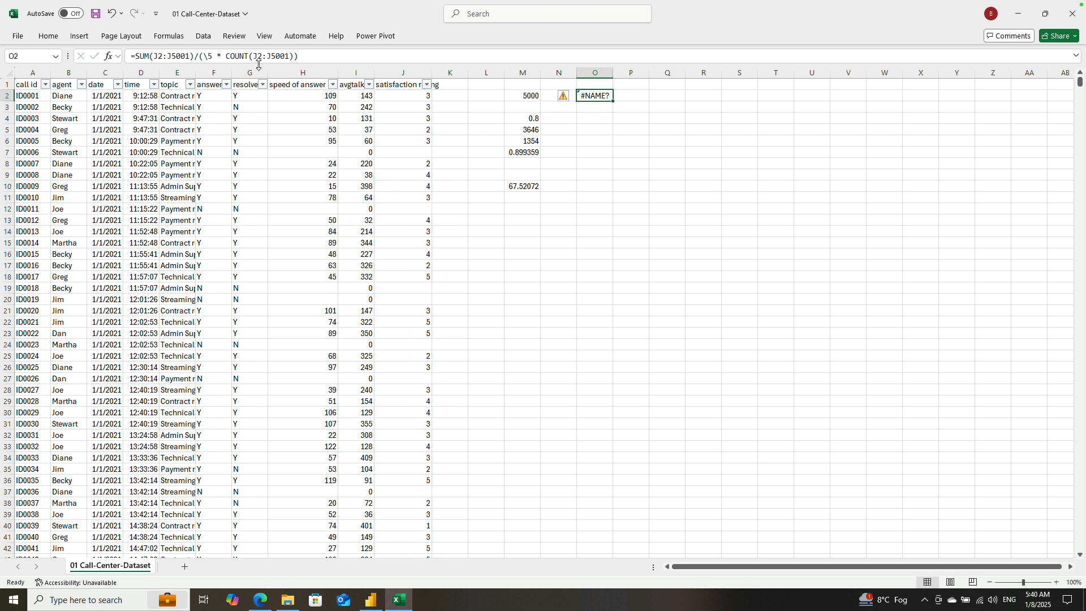
click(209, 55)
key(BackSpace)
text(5)
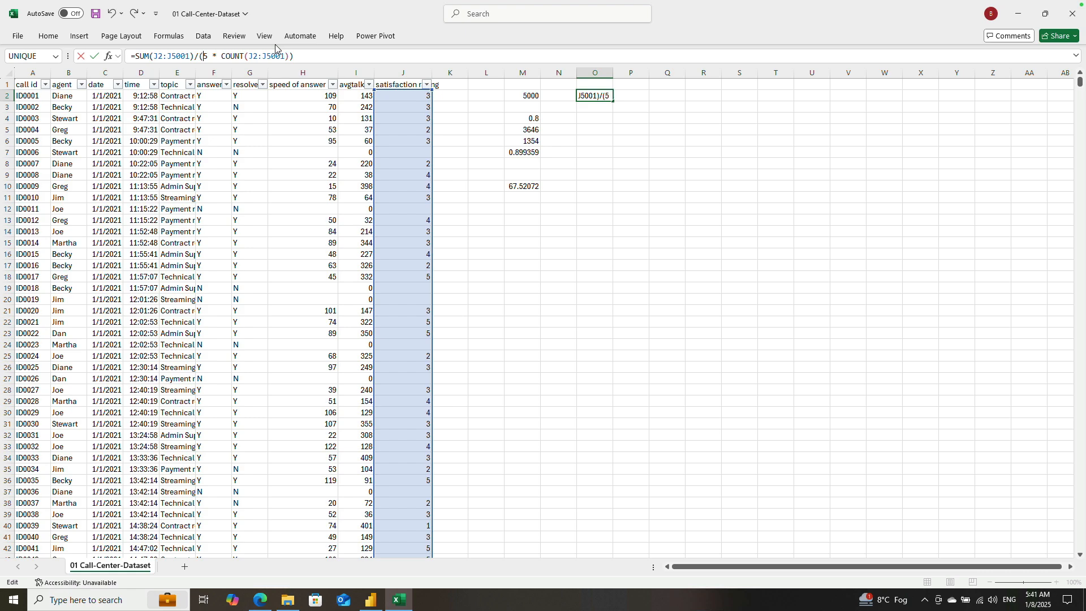
key(Return)
key(Up)
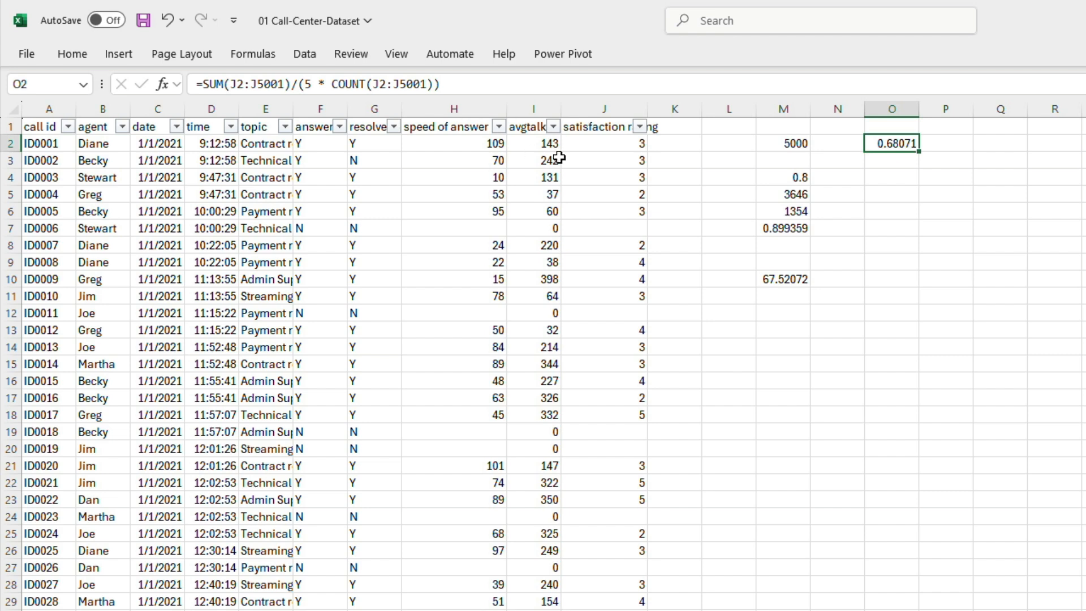
Step: Review the ratings in J2:J24 and enter 60 in K2, beside the first satisfaction rating
drag(587, 143, 597, 523)
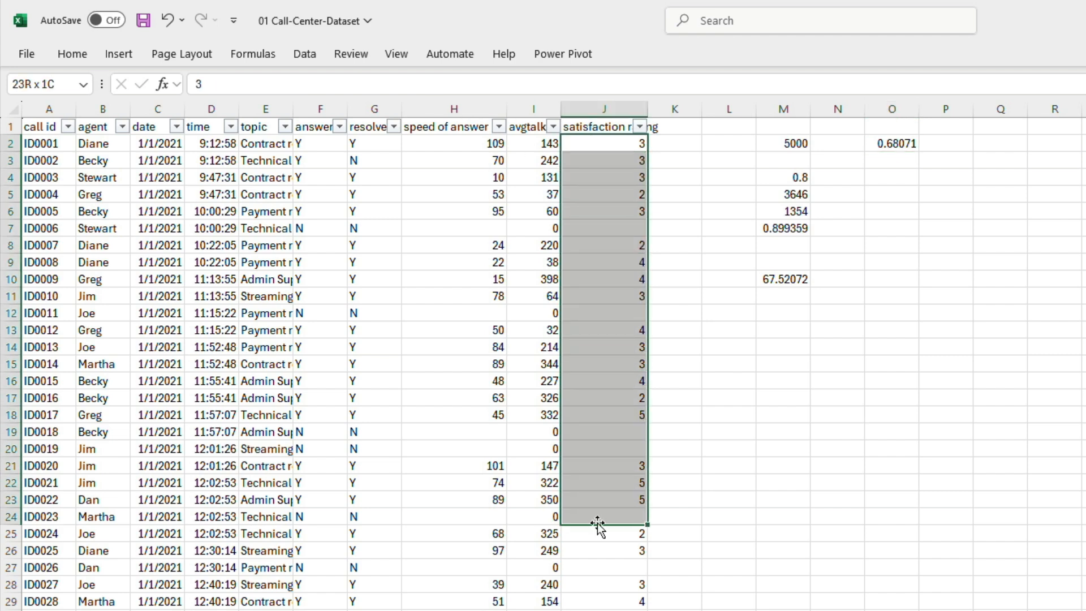
click(926, 190)
click(627, 144)
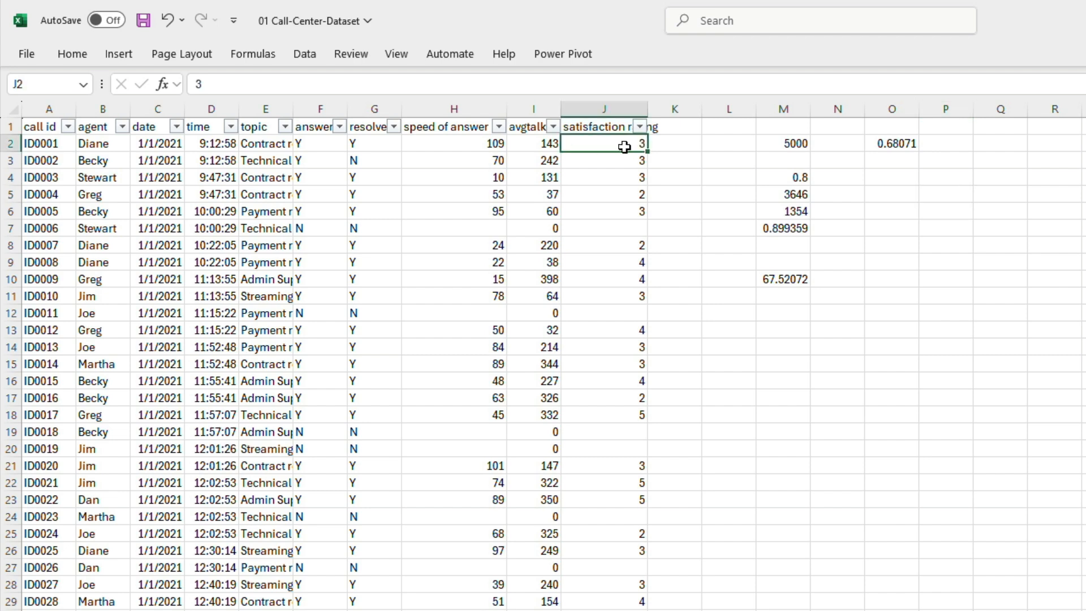
click(674, 146)
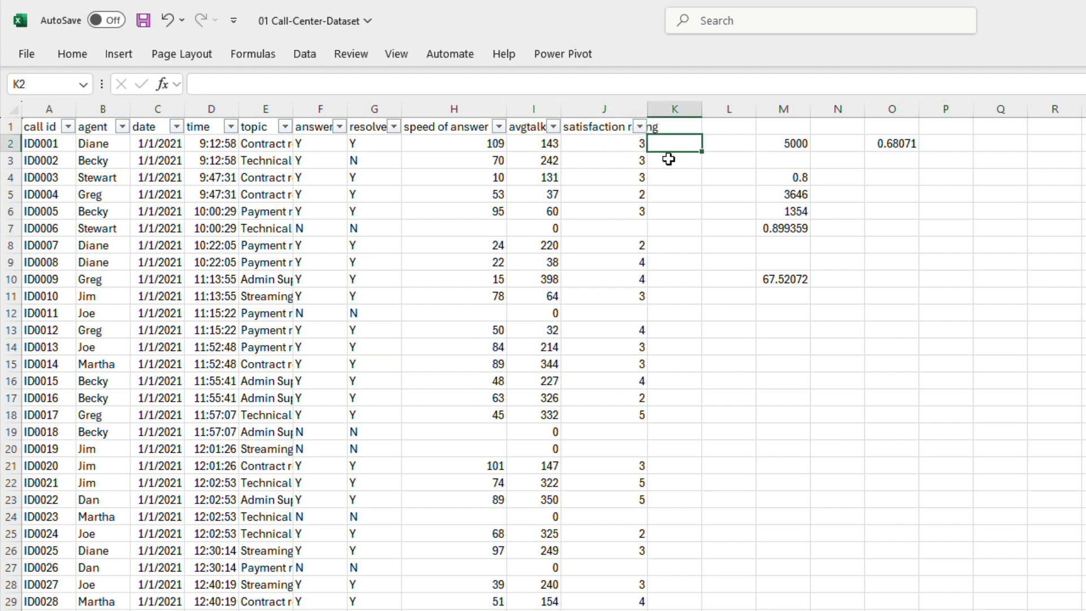
key(Left)
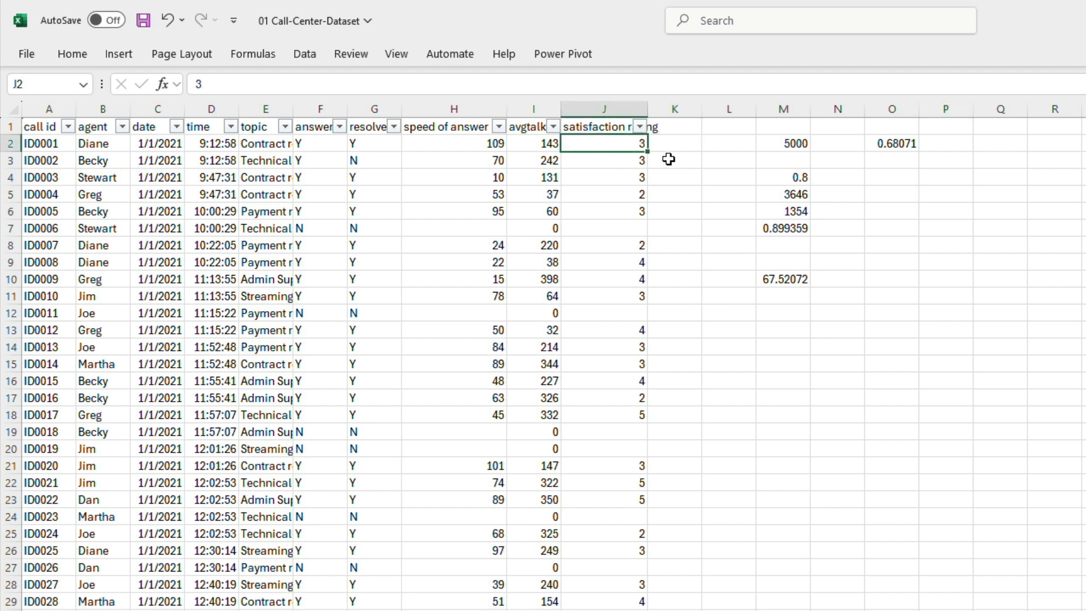
key(Left)
key(Right)
key(Right)
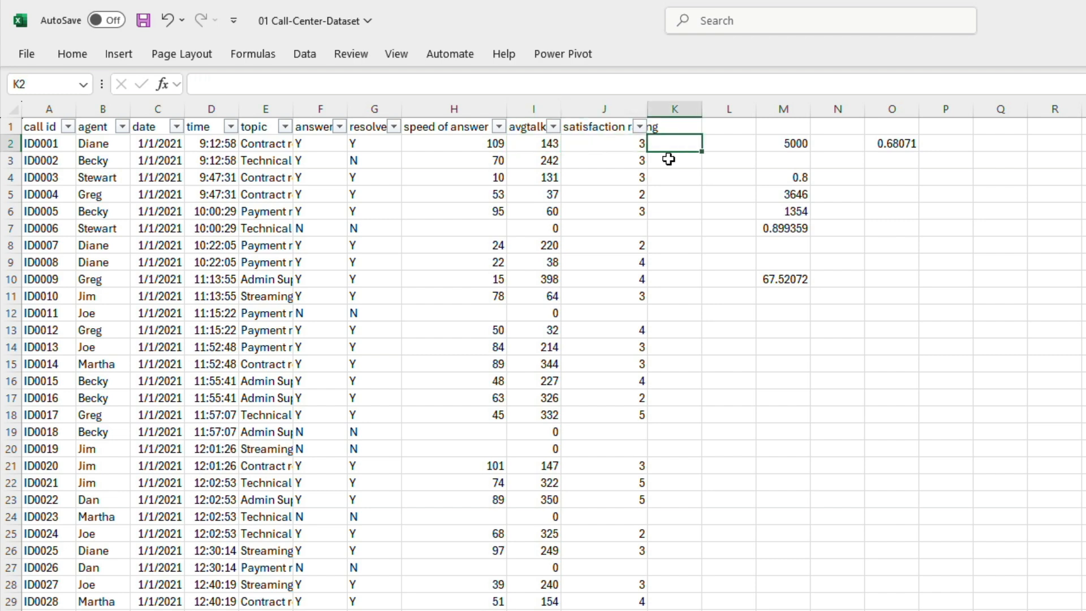
text(60)
key(Return)
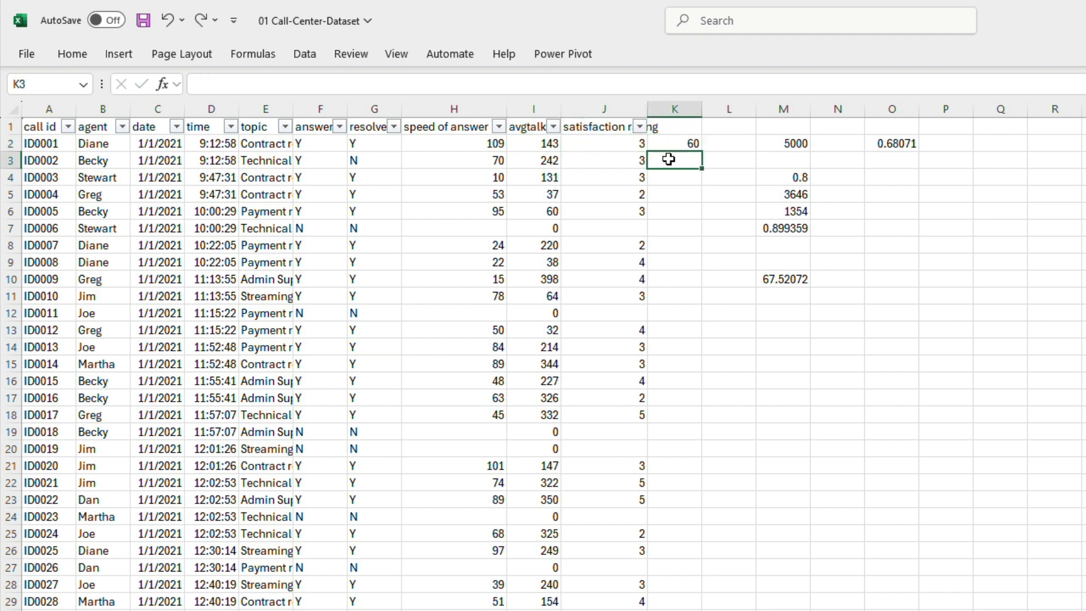
key(Up)
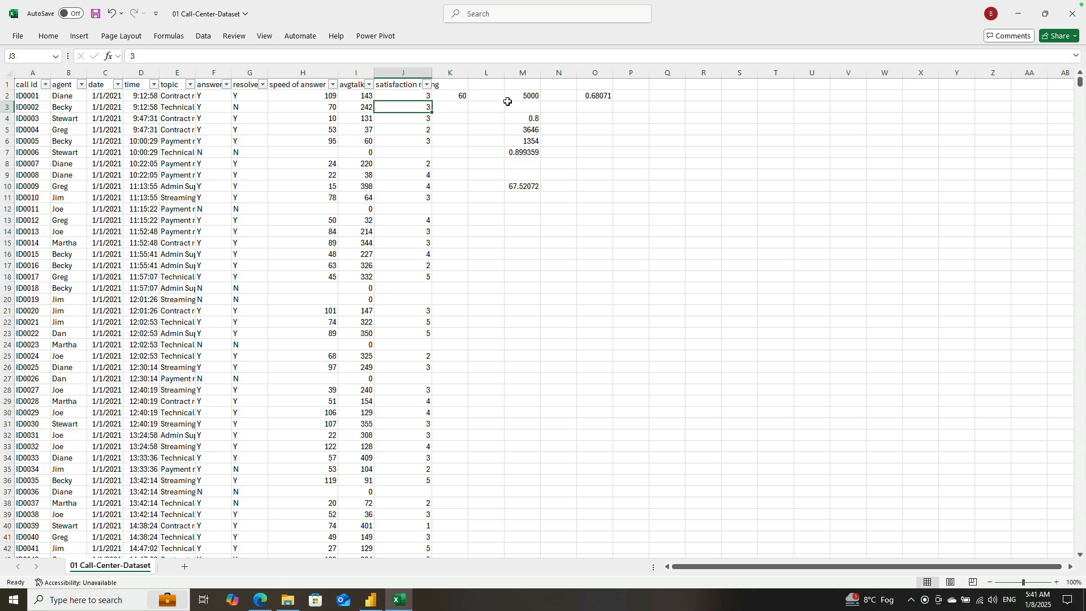
Step: Enter 100 in K18 as the percentage equivalent of the satisfaction rating of 5 for call ID0017
key(Down)
key(Down)
key(Down)
key(Down)
key(Down)
key(Down)
key(Down)
key(Down)
key(Down)
key(Down)
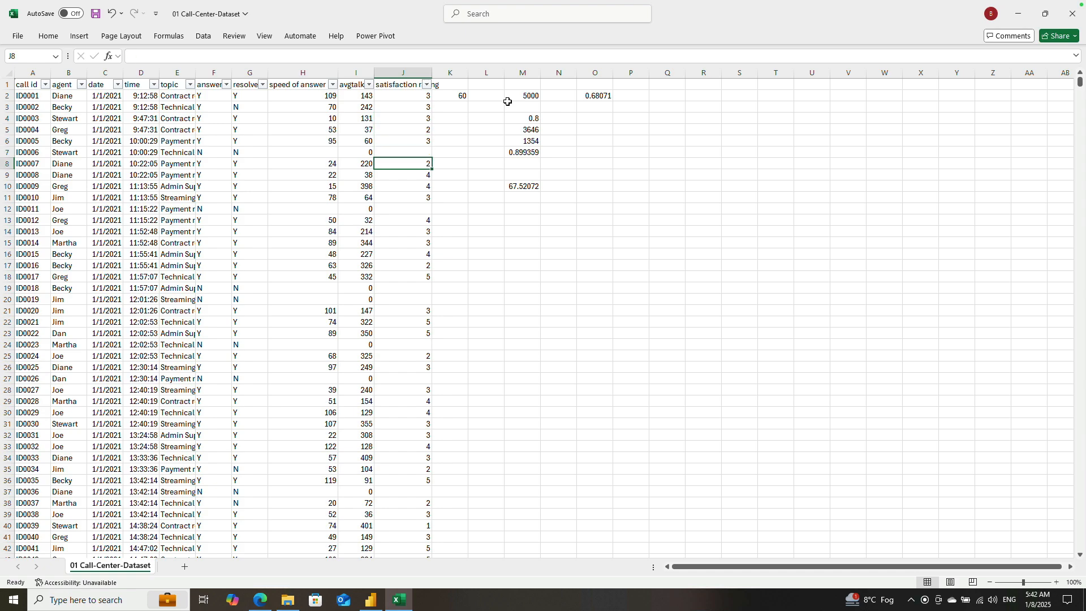
key(Down)
key(Down)
key(Down)
key(Down)
key(Down)
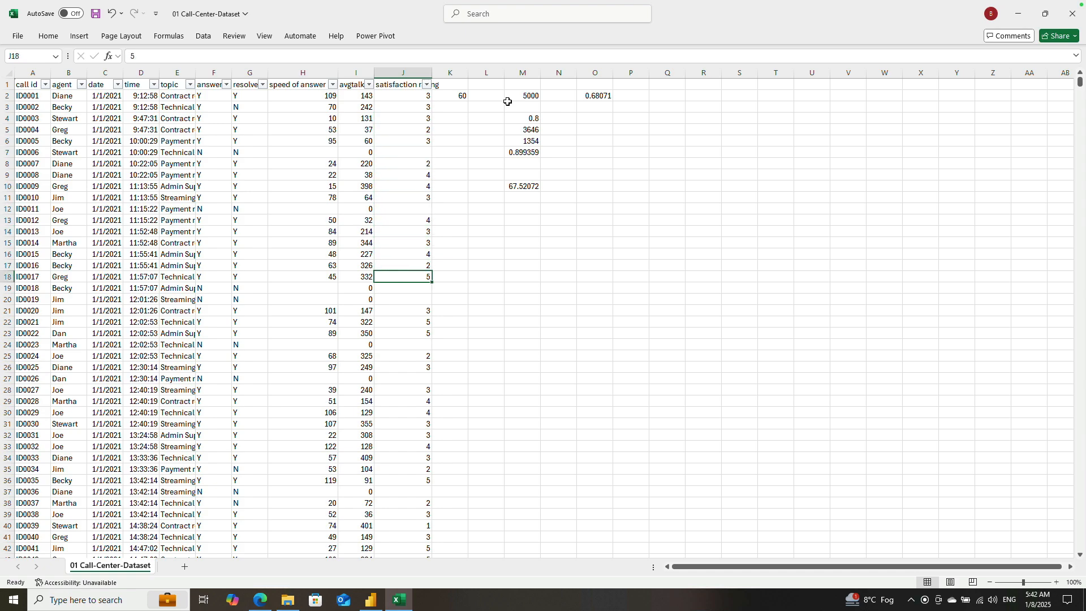
key(Right)
text(100)
key(Return)
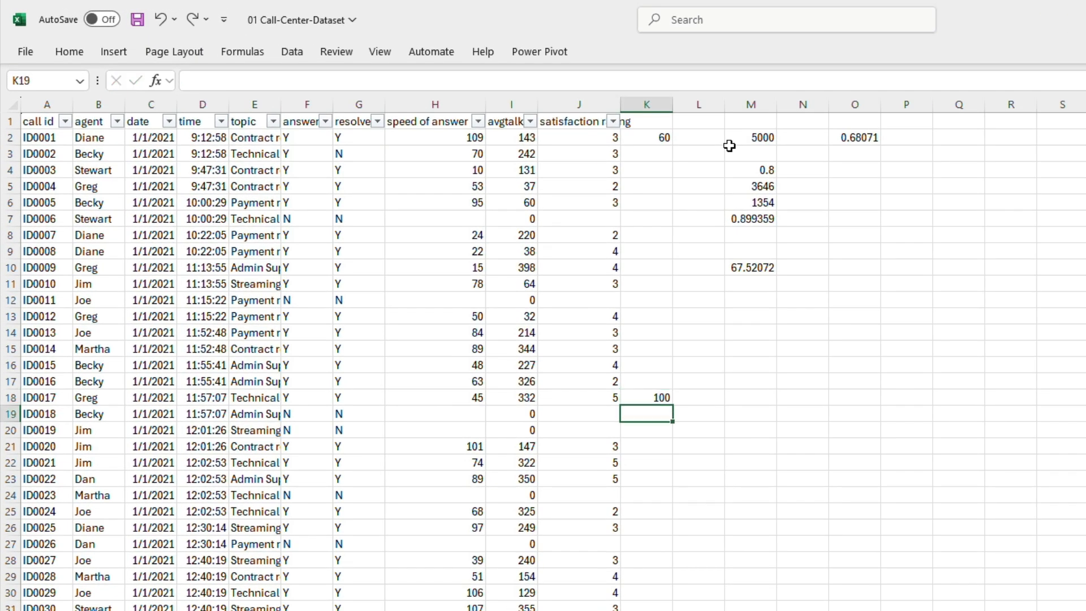
Step: Enter the percentage equivalents of the ratings directly above K18: 40 in K17 and 80 in K16
key(Up)
key(Up)
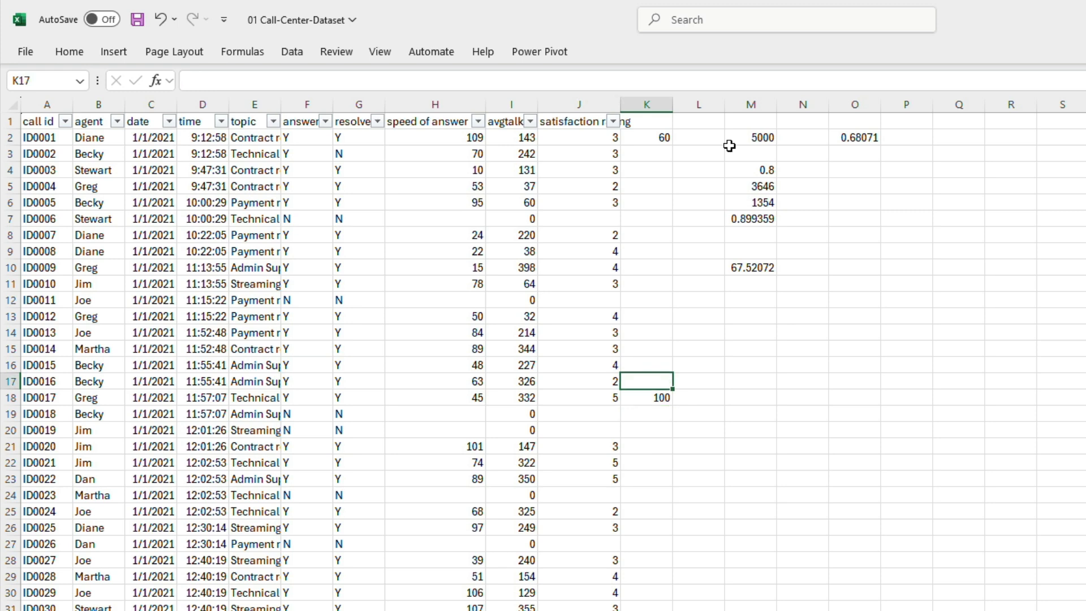
text(40)
key(Return)
key(Up)
key(Up)
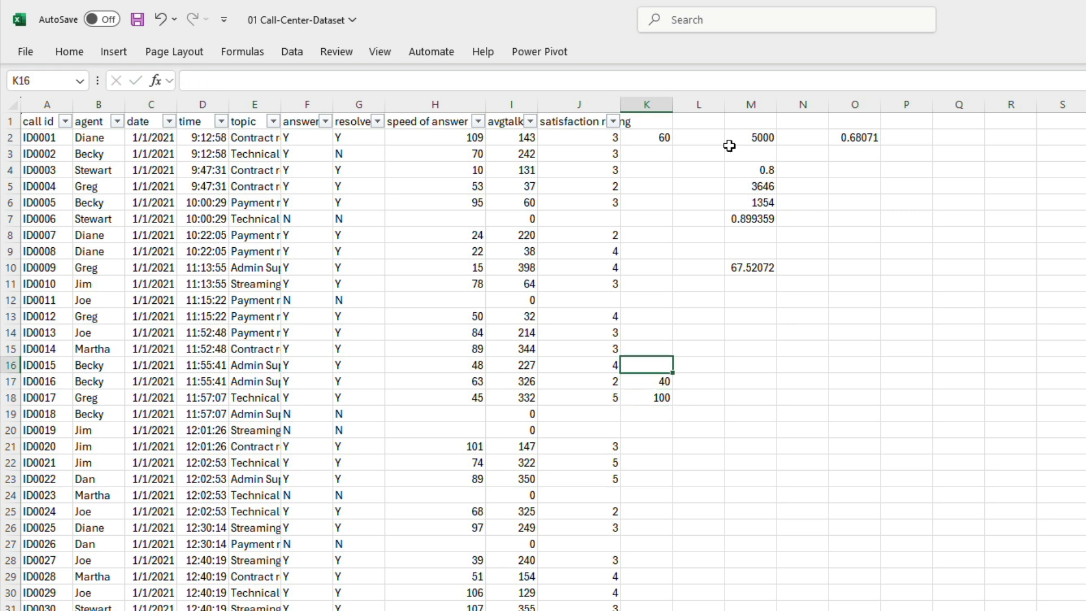
text(80)
key(Return)
Step: Enter 60 in K15 beside the rating for call ID0014, and check the overall satisfaction formula in O2
key(Up)
key(Up)
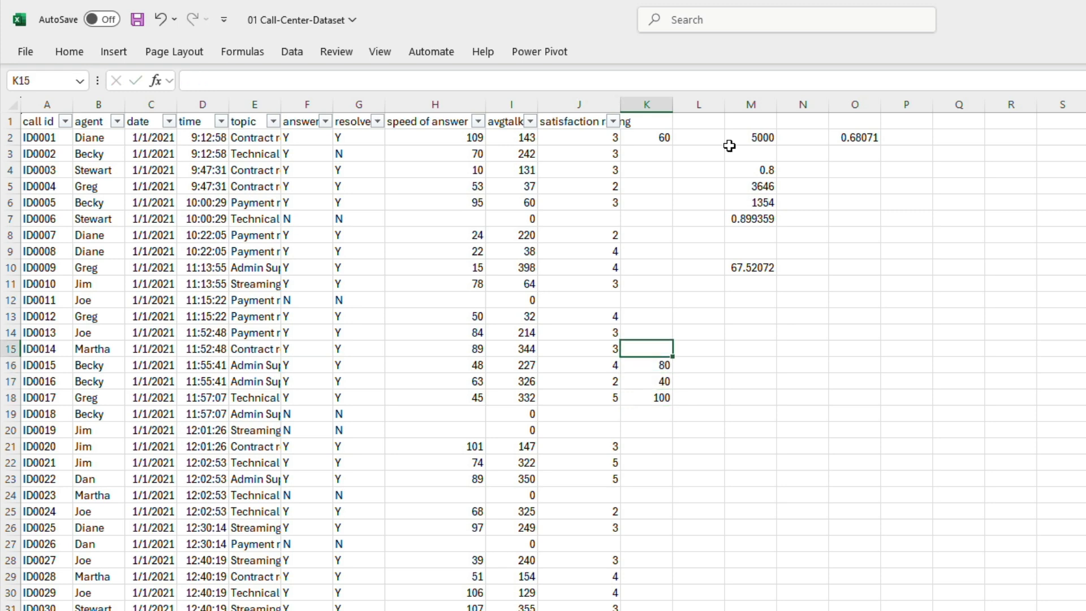
text(60)
key(Return)
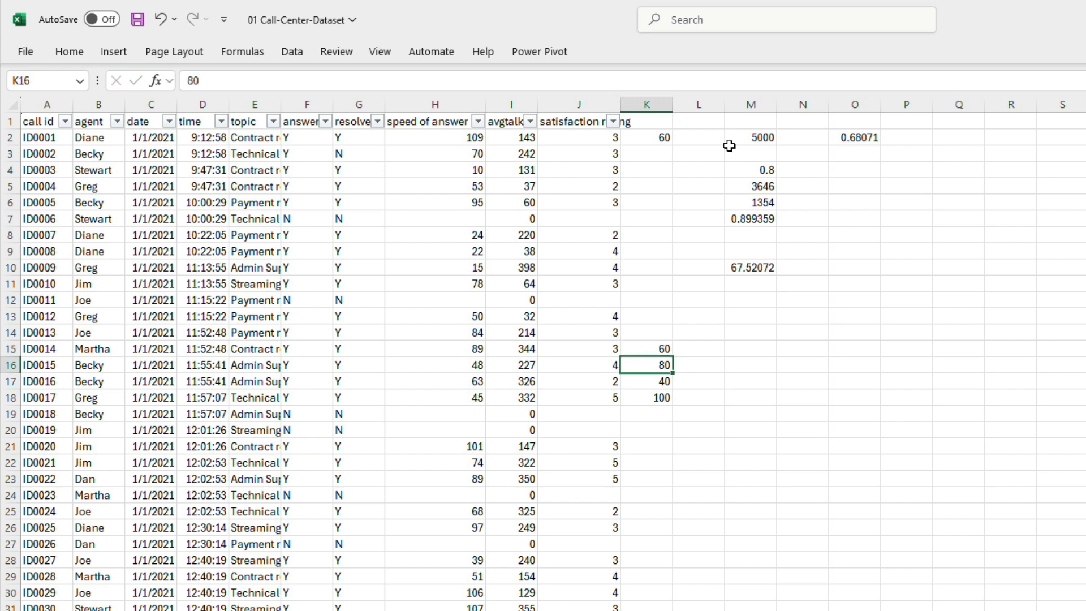
click(868, 141)
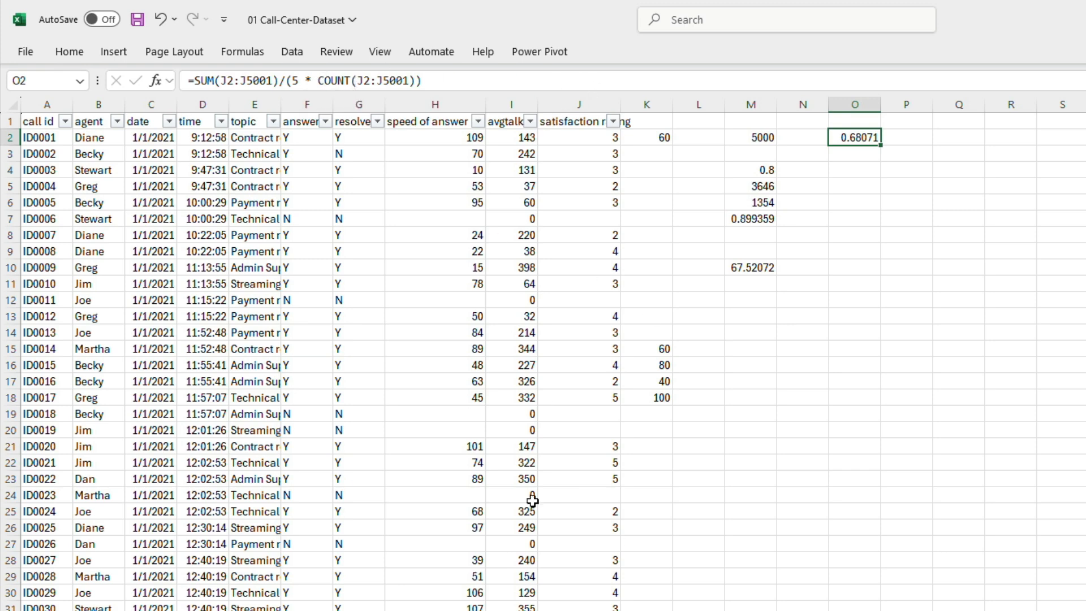
click(821, 422)
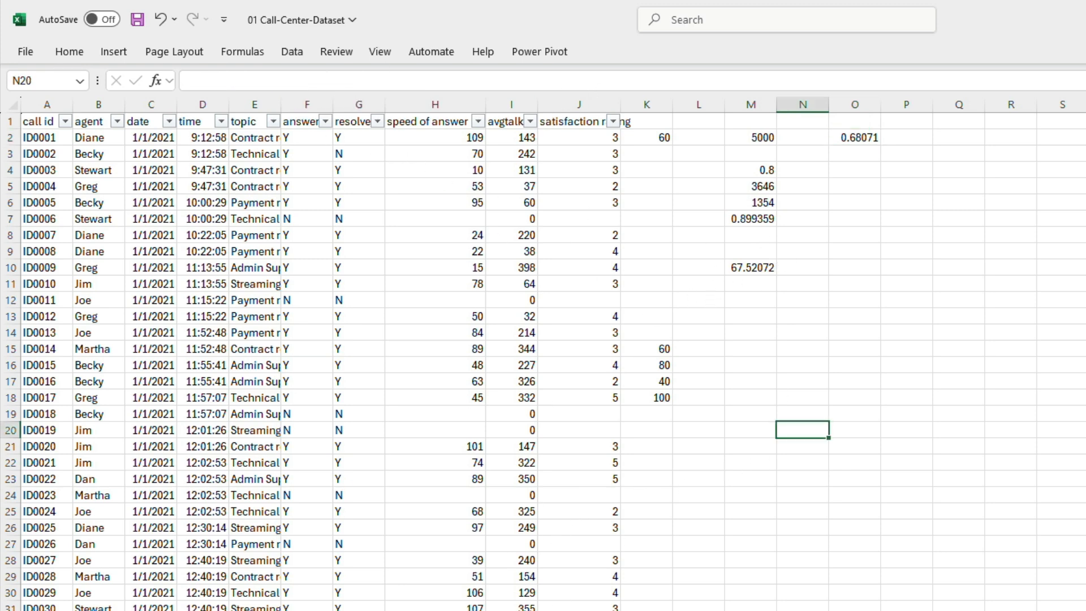
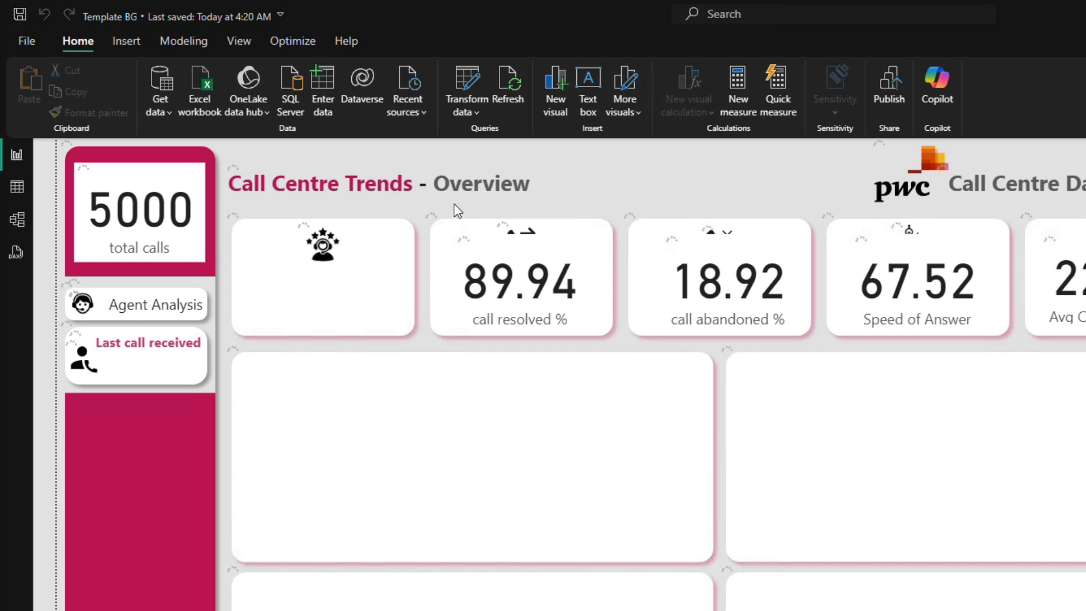
Step: Name the new measure CSAT and leave a blank line beneath its name in the formula
double_click(136, 151)
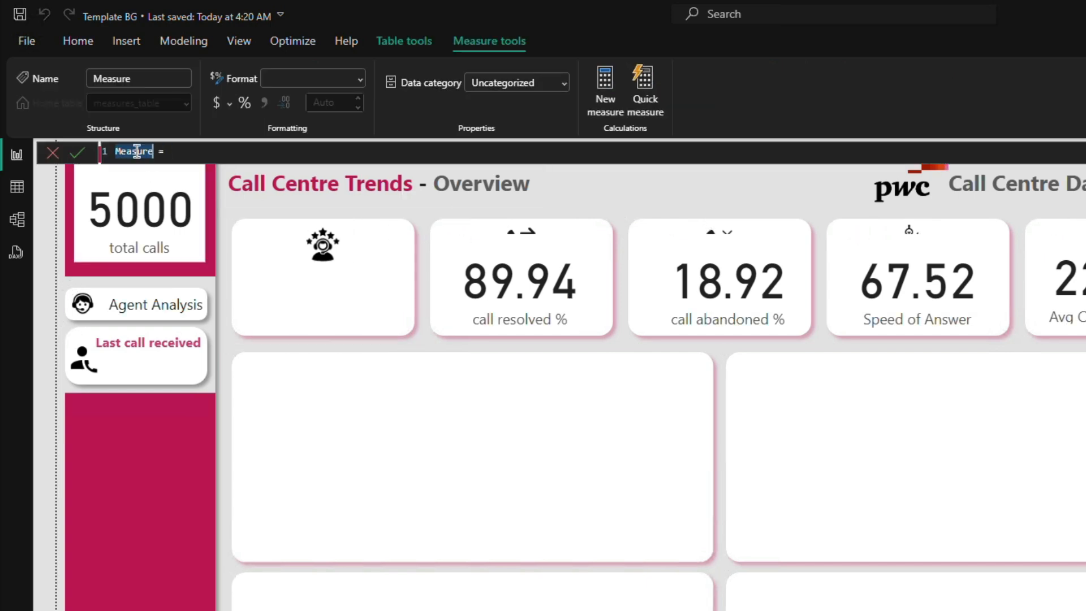
text(CSAT)
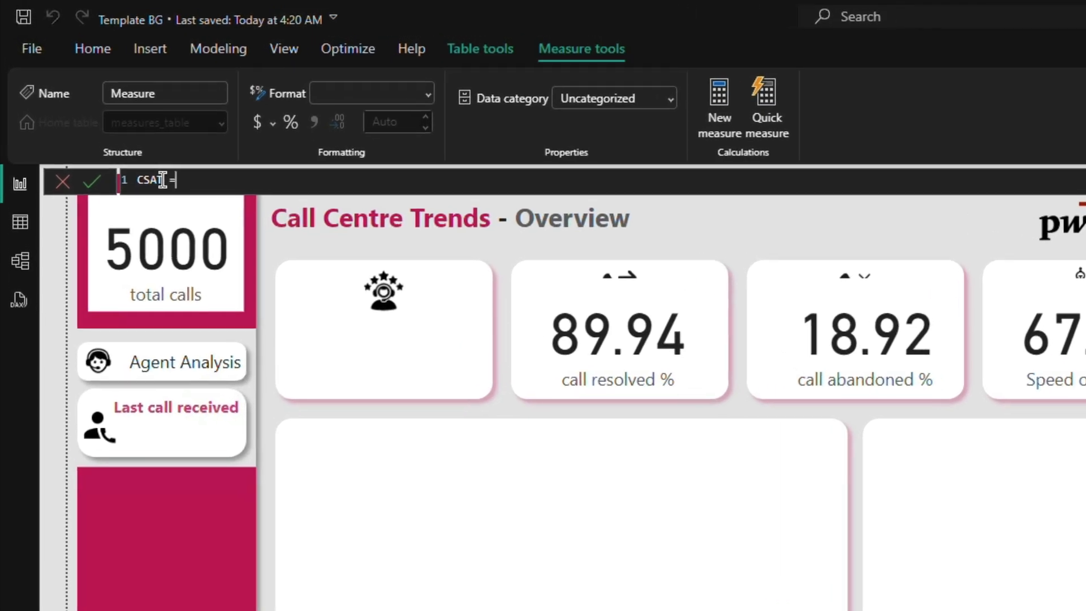
key(shift+Return)
key(shift+Return)
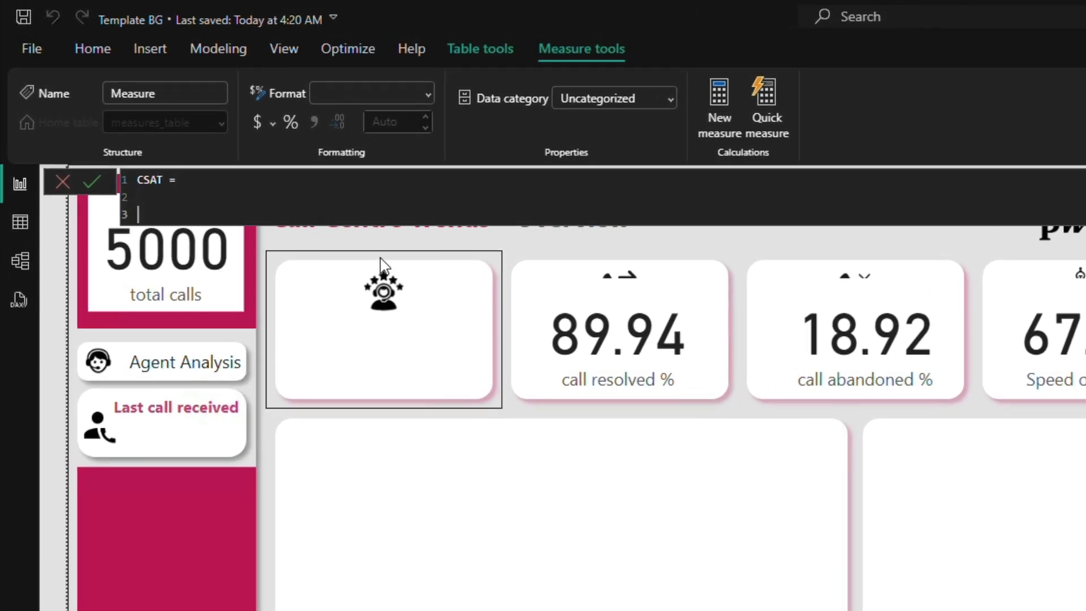
Step: Add the comment "// TotalRatings // Total NO of rating * 5 * 100" below the CSAT measure name
text(// Total)
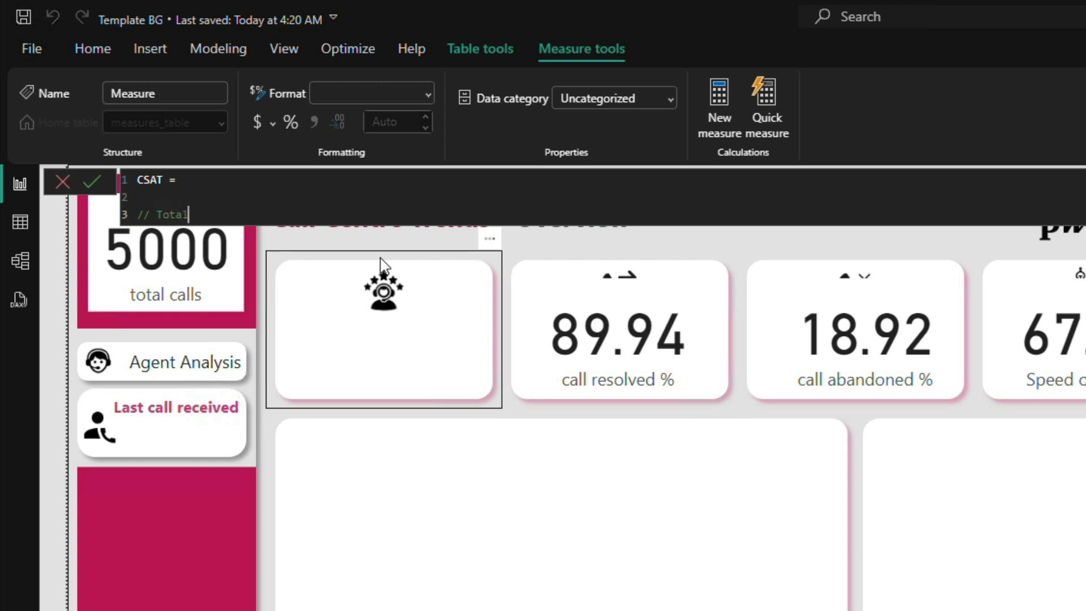
text(Ratings // Total NO of rating)
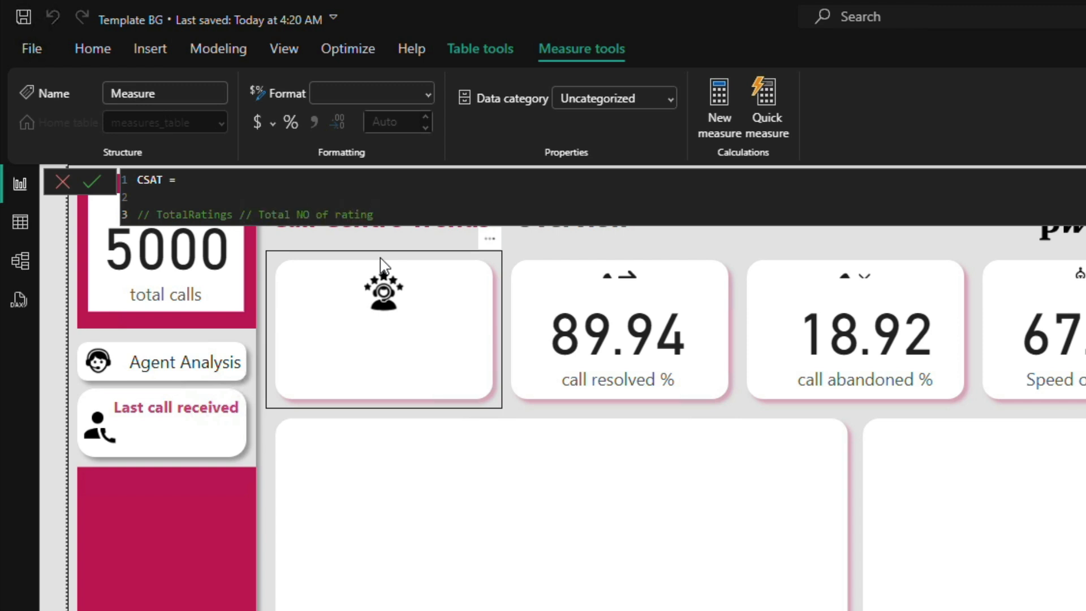
text( * 5)
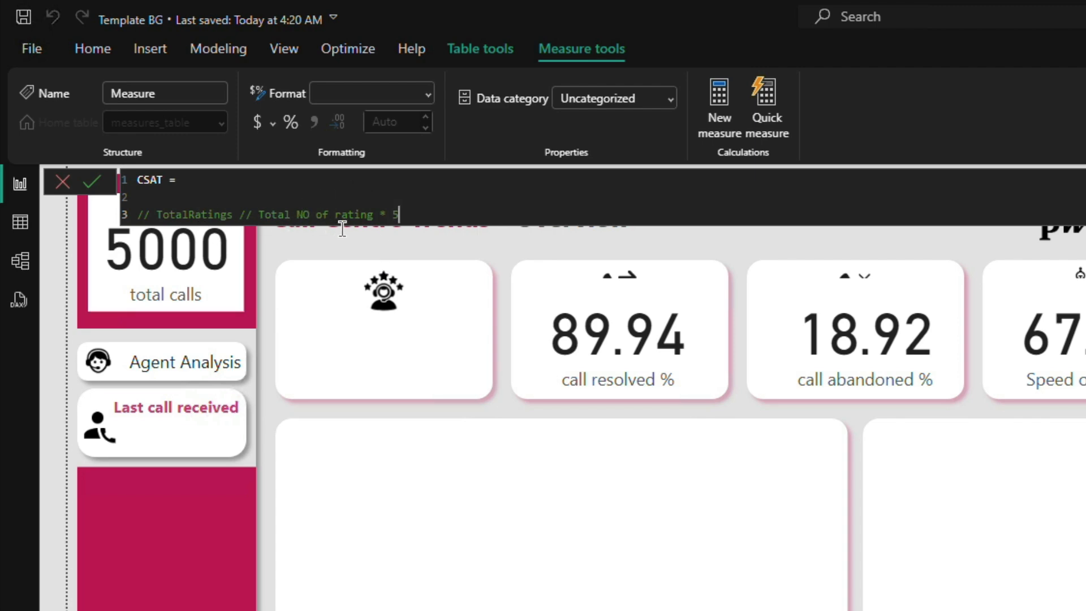
text(* 100)
Step: Enclose "Total NO of rating * 5" in parentheses in the comment line
click(399, 216)
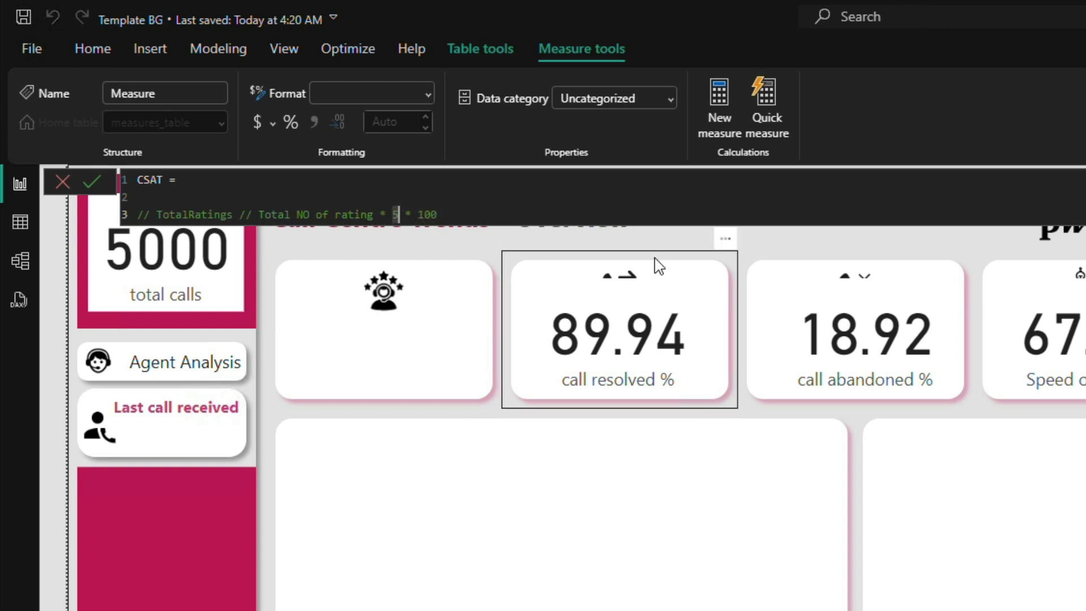
text())
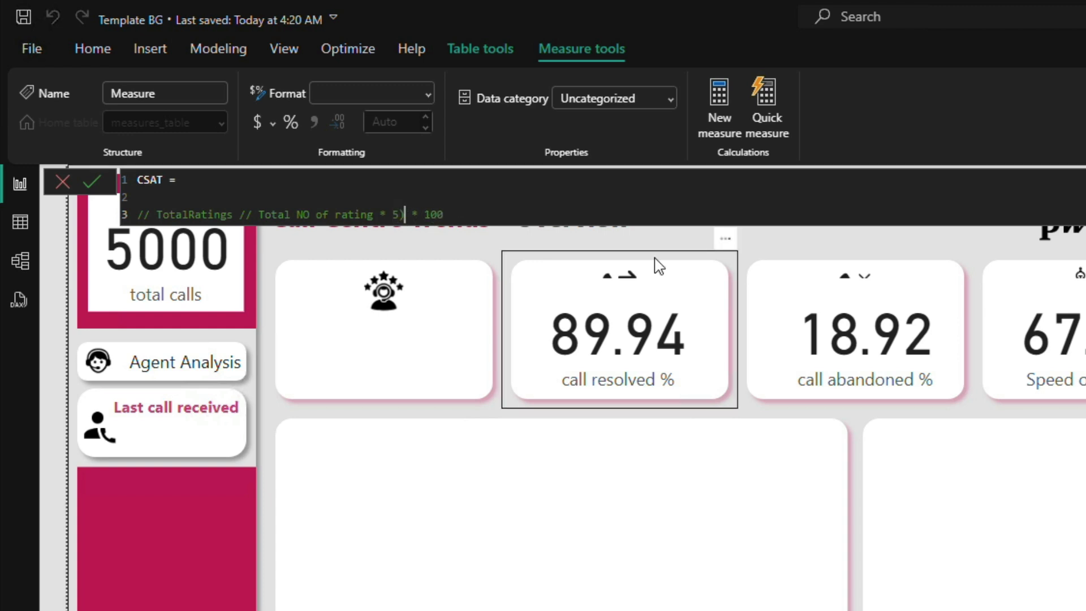
click(259, 214)
text(()
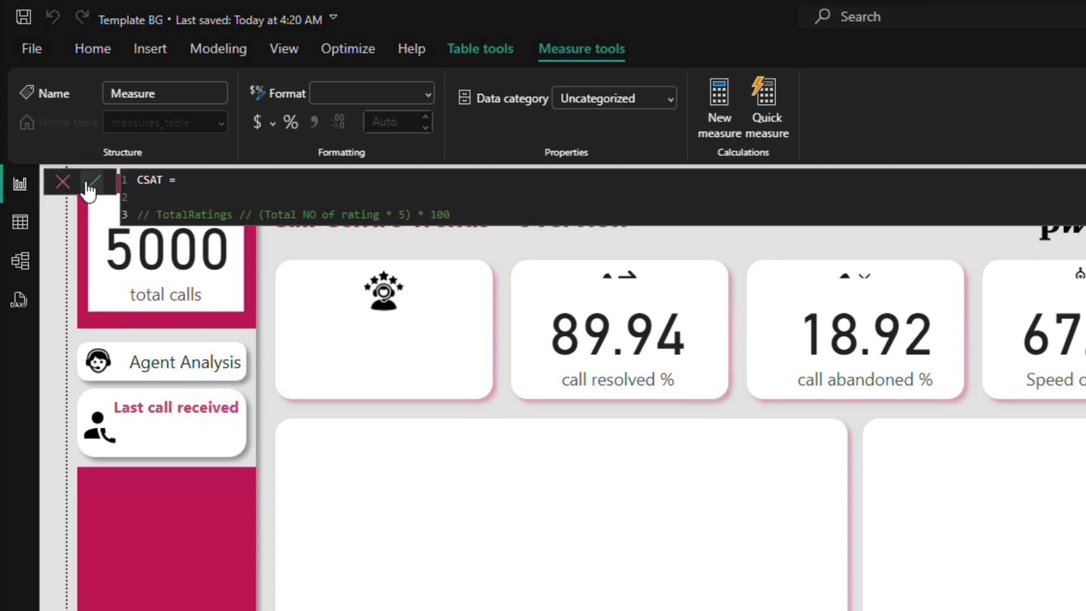
Step: Declare a variable named TotalRatings below the comment, separated from it by a blank line
click(467, 217)
key(shift+Return)
key(shift+Return)
key(shift+Return)
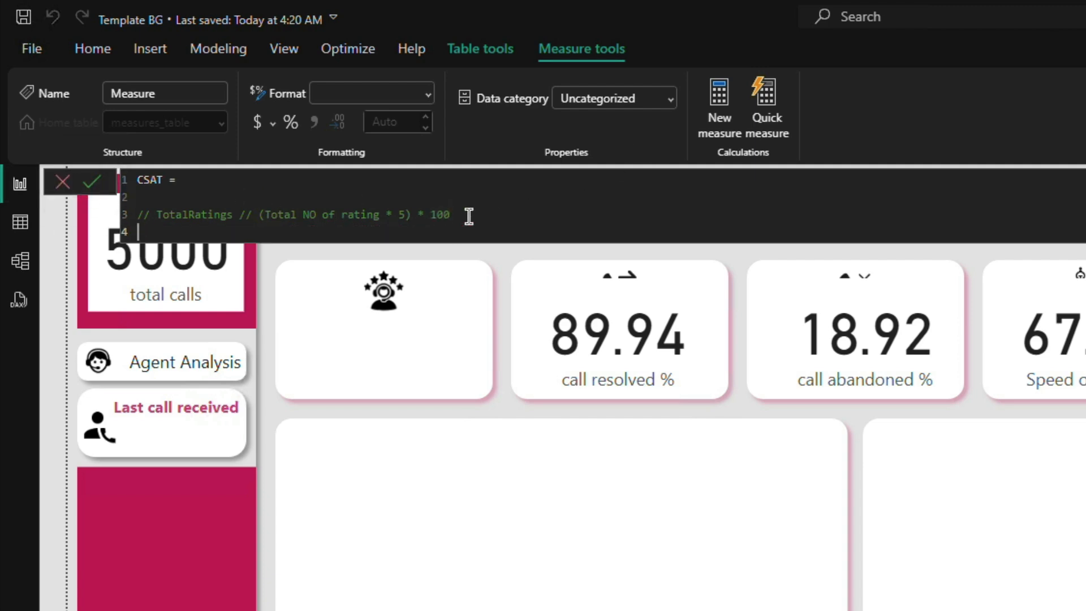
key(Up)
key(Down)
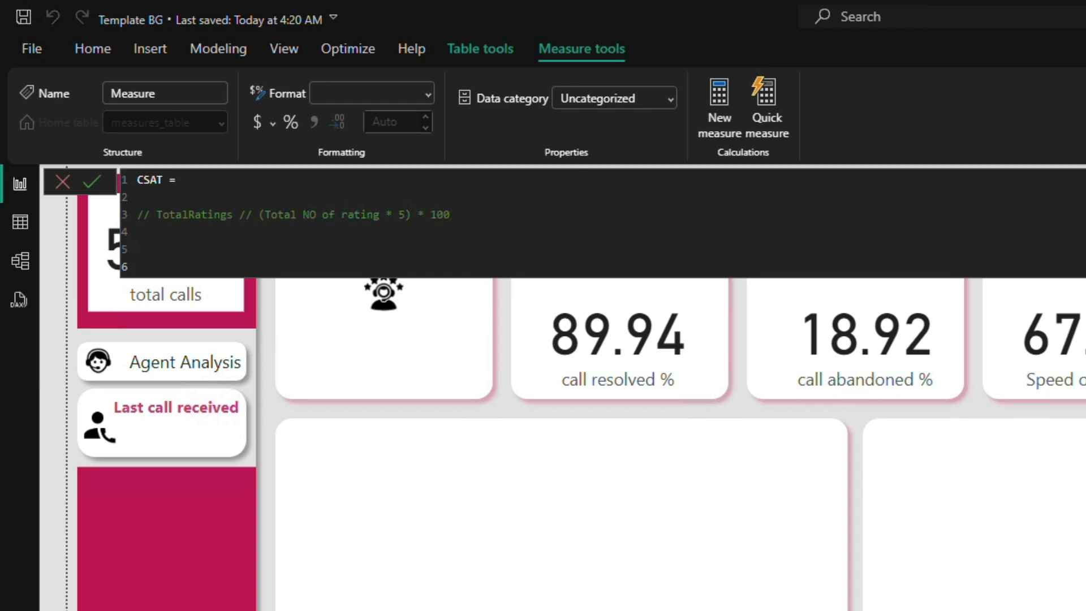
key(Up)
text(VAR TotalRatings)
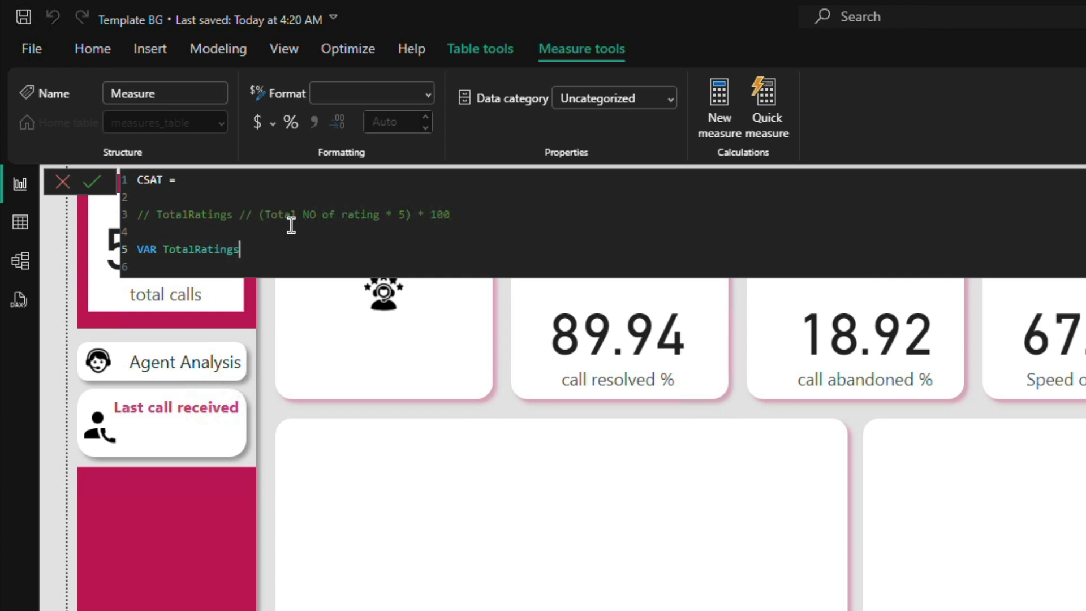
text( = SUM)
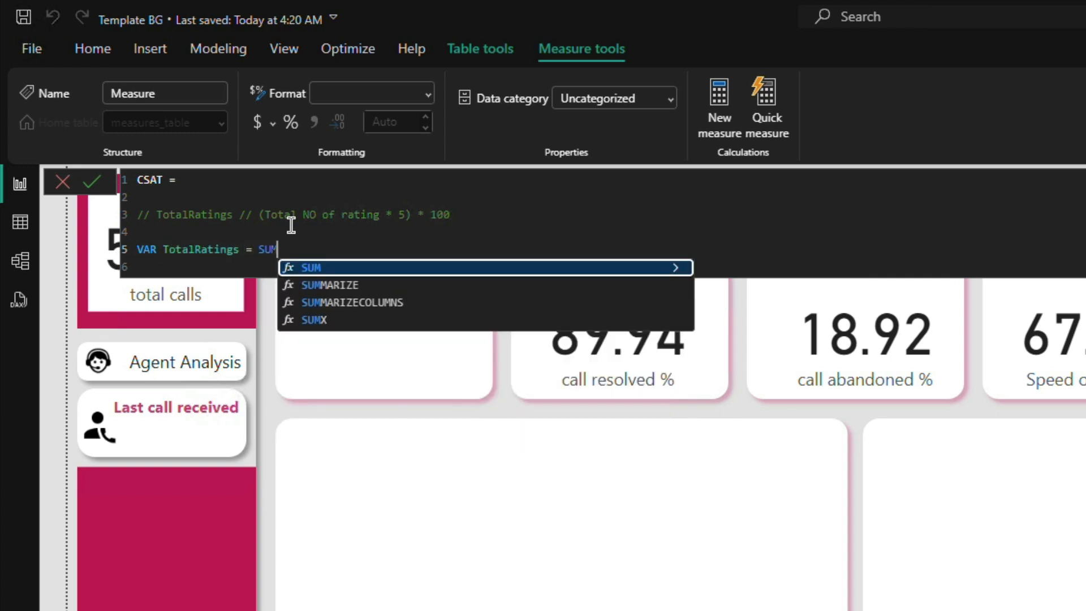
text(()
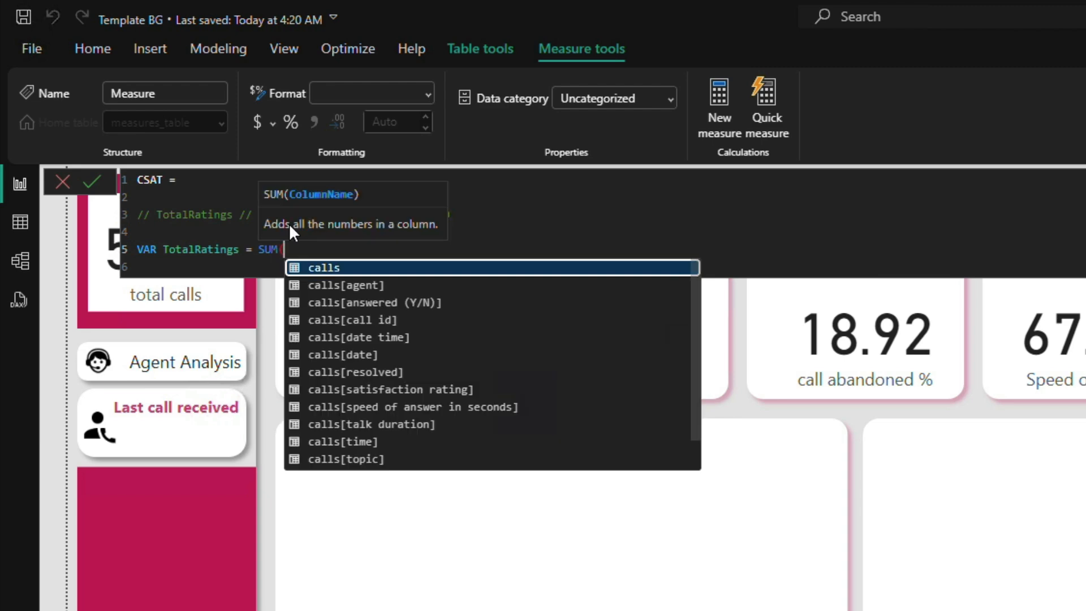
text(calls)
Step: Define TotalRatings as SUM(calls[satisfaction rating])
key(Down)
key(Down)
key(Down)
key(Down)
key(Down)
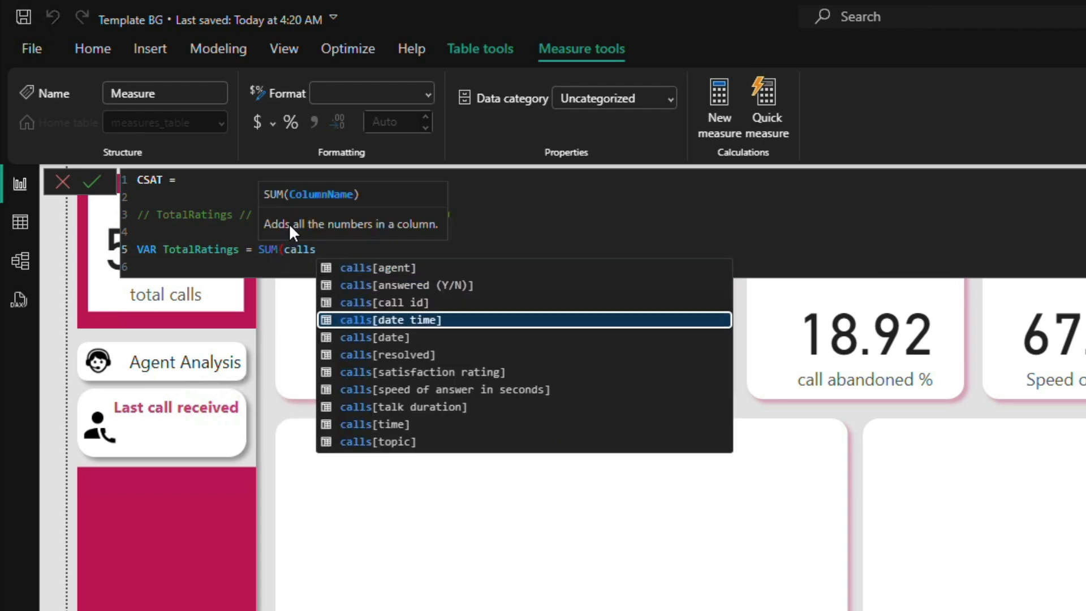
key(Down)
key(Tab)
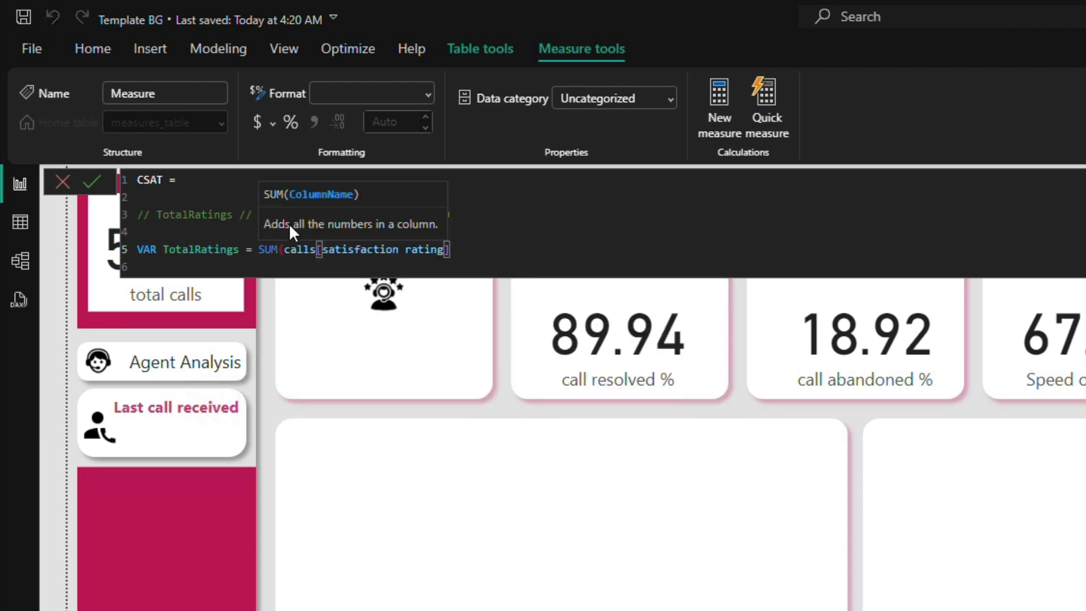
text())
Step: Declare a second variable named NoOfRatings on the line below TotalRatings
key(Return)
key(Return)
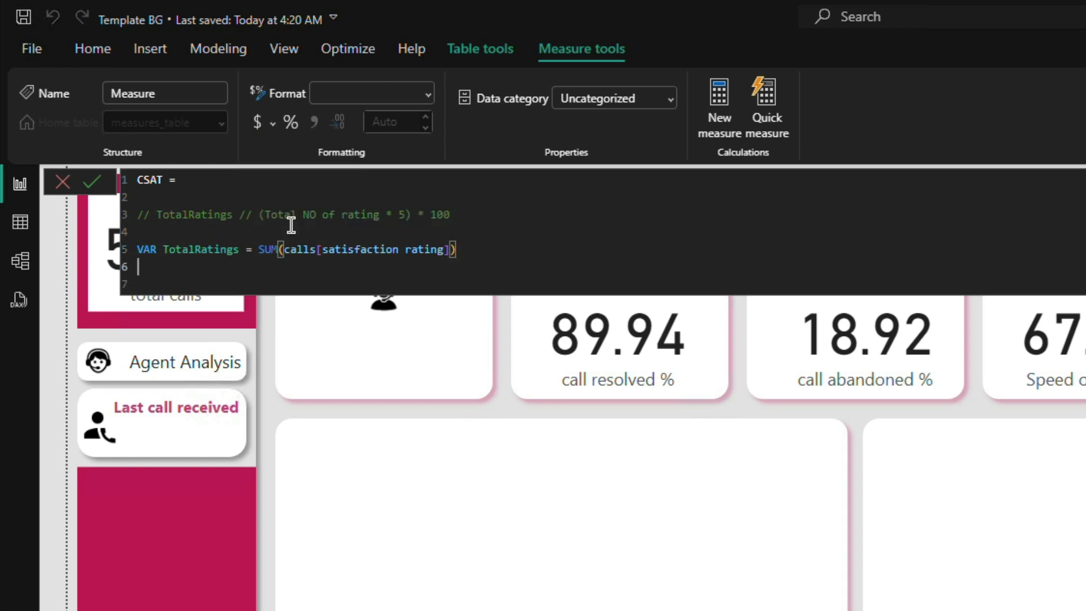
key(Up)
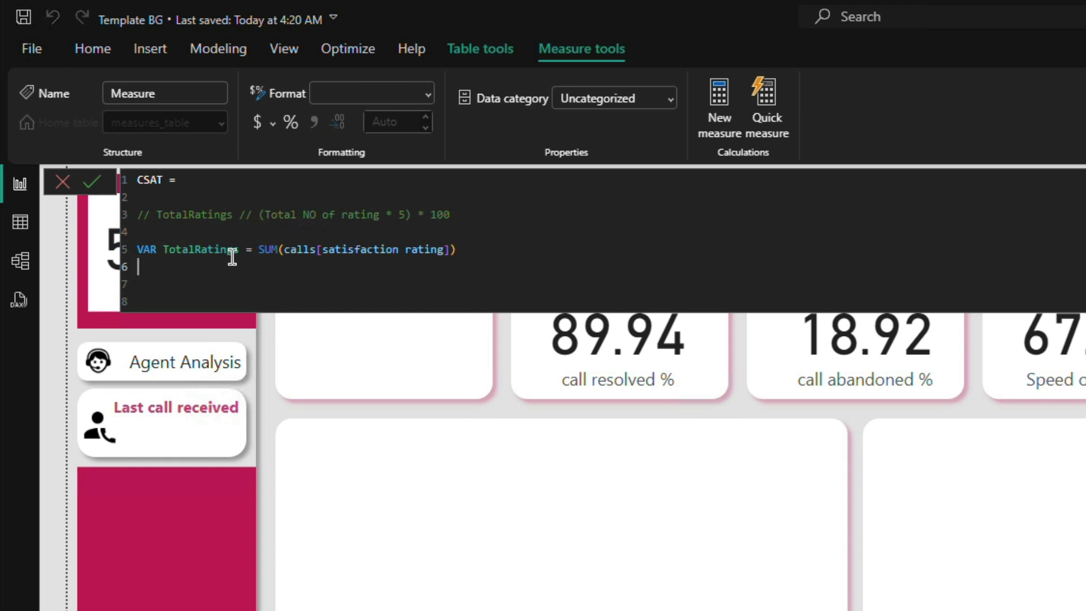
text(VAR)
text( NoOf)
text(Ratings )
text(= )
text(SU)
Step: Define NoOfRatings as COUNT(calls[satisfaction rating])
key(BackSpace)
key(BackSpace)
text(CO)
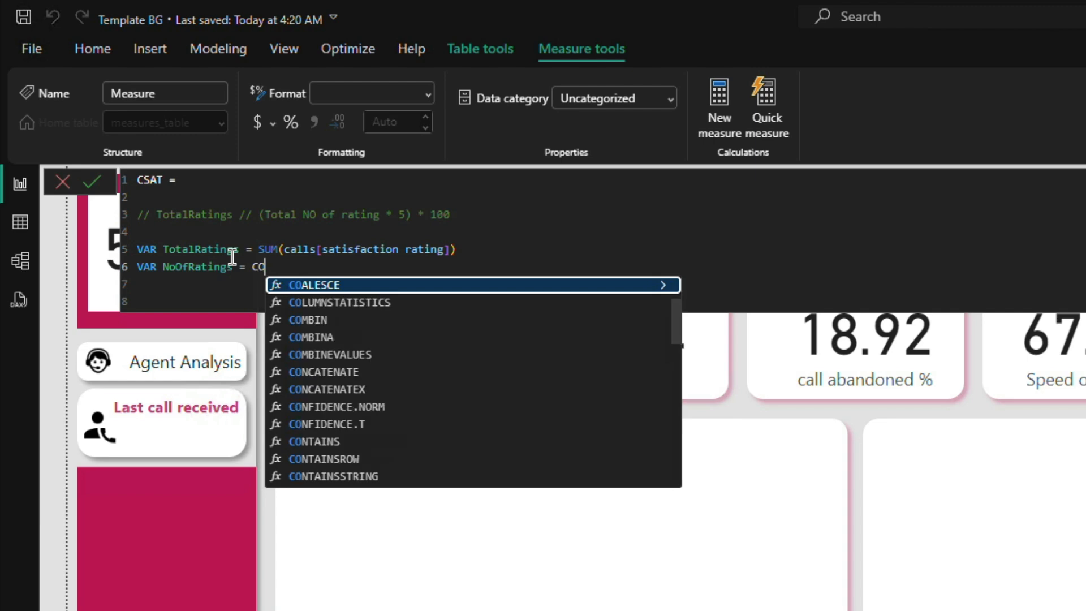
text(UNT()
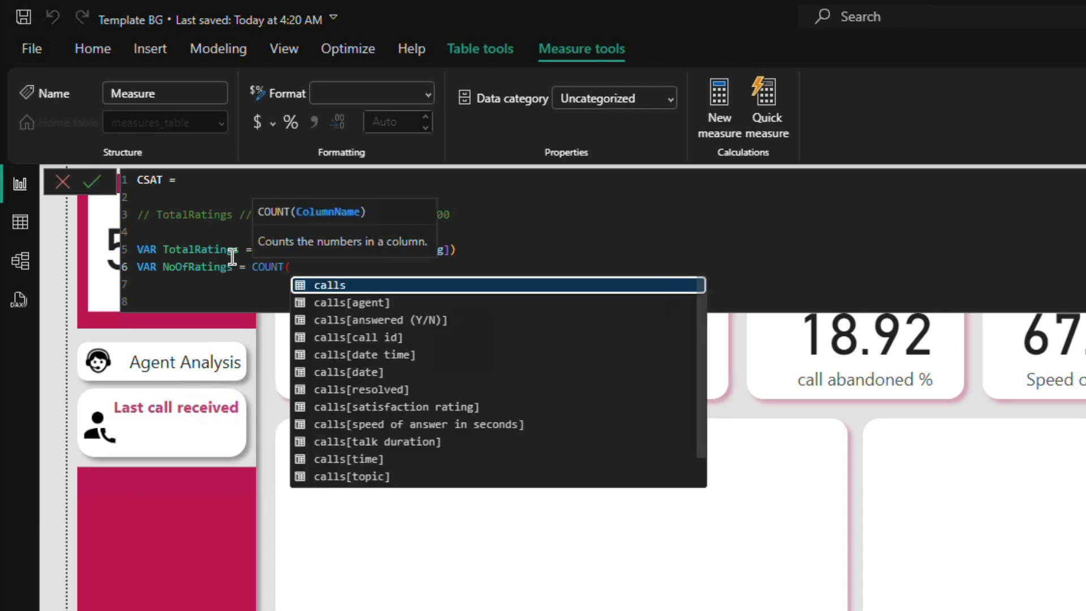
key(Down)
key(Down)
key(Down)
key(Down)
key(Down)
key(Down)
key(Down)
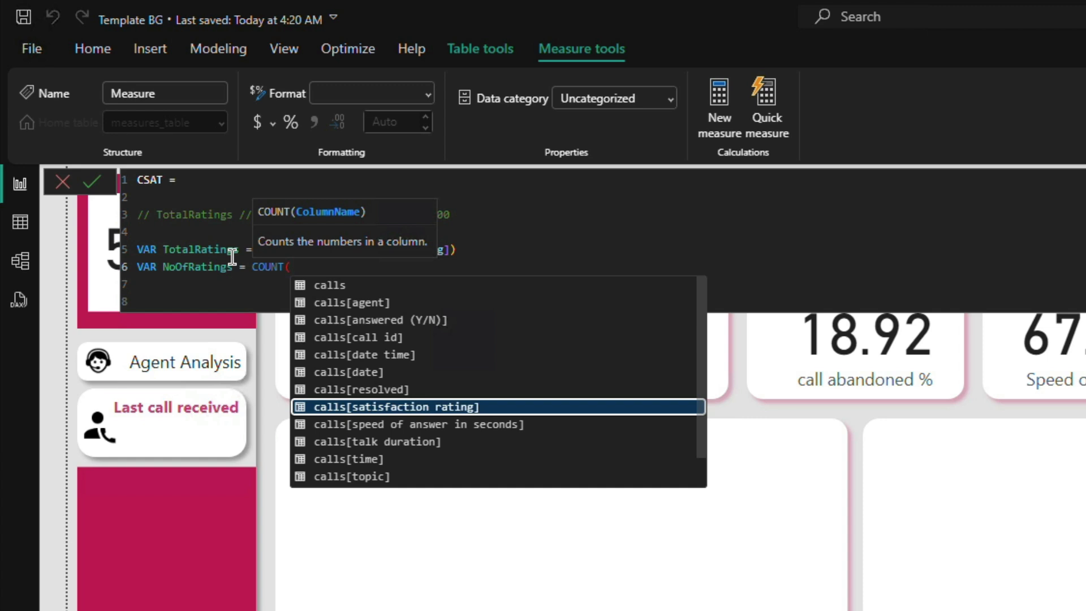
key(Tab)
text())
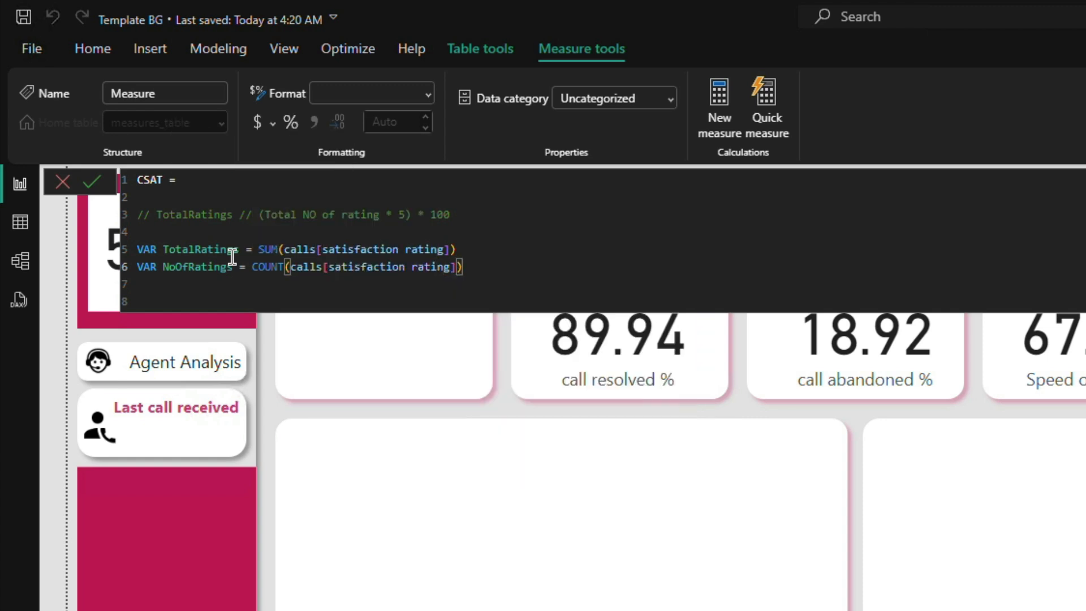
Step: Add a RETURN statement after the variables, leaving a blank line before it and starting an indented line below
key(Return)
key(Return)
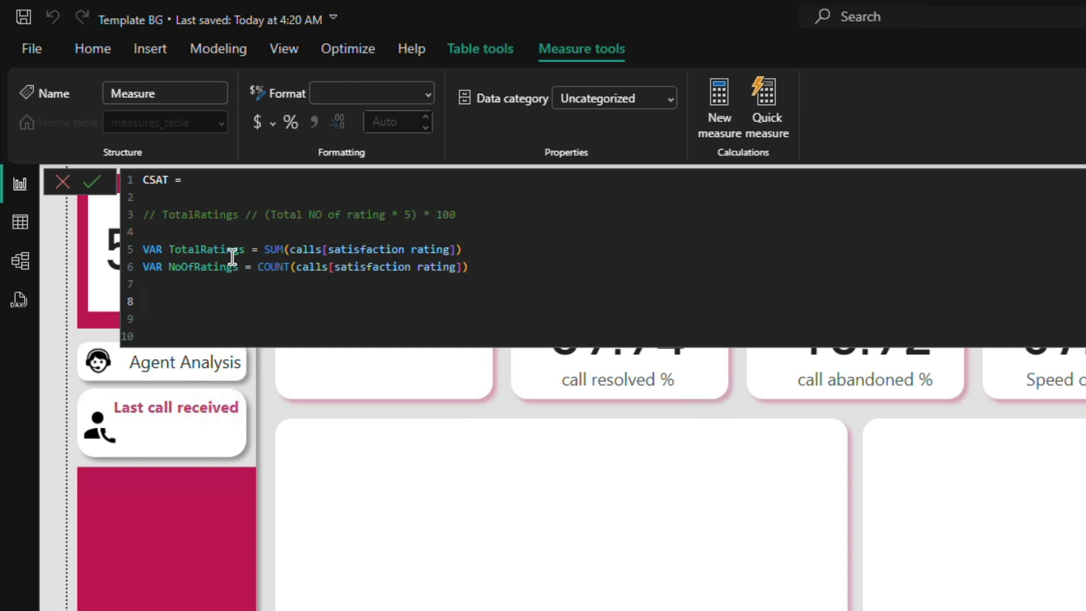
text(RETURN)
key(Return)
key(Tab)
key(Tab)
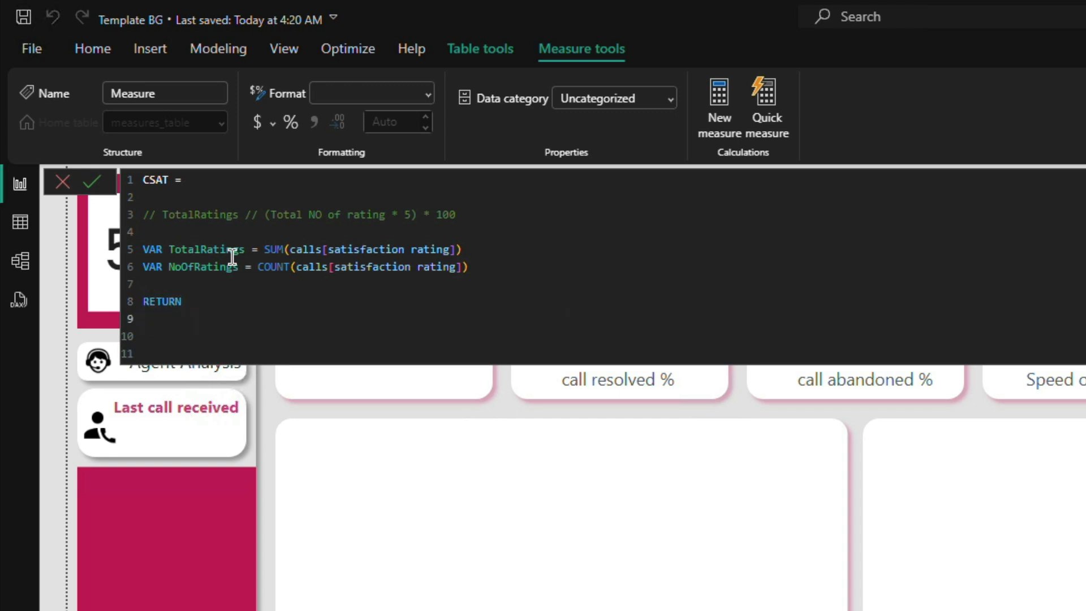
Step: Start a DIVIDE expression under RETURN with TotalRatings as its numerator
text(DE)
key(BackSpace)
text(IV)
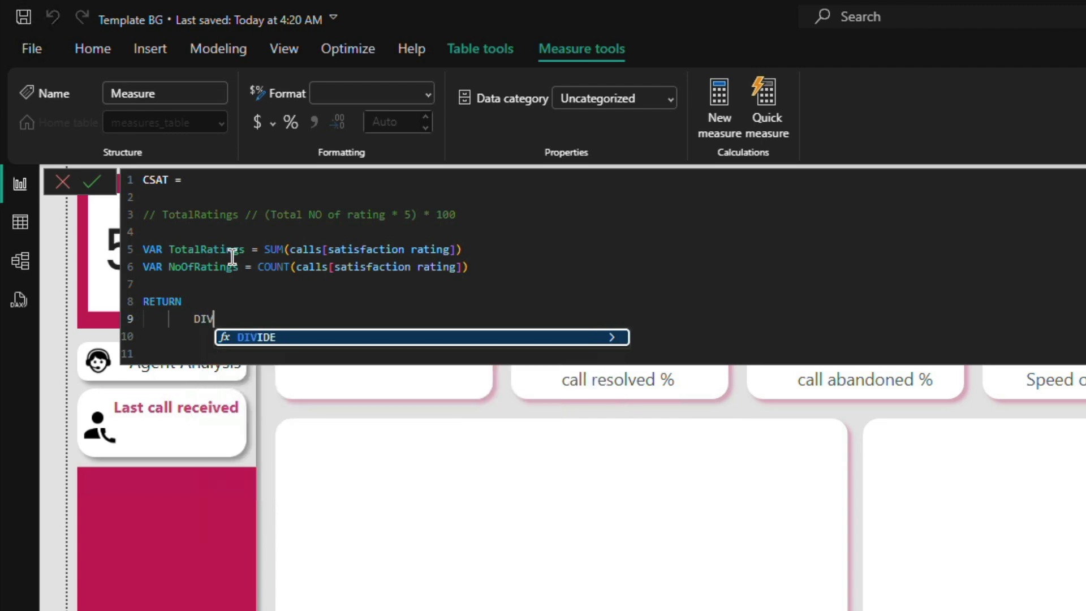
key(Tab)
text(()
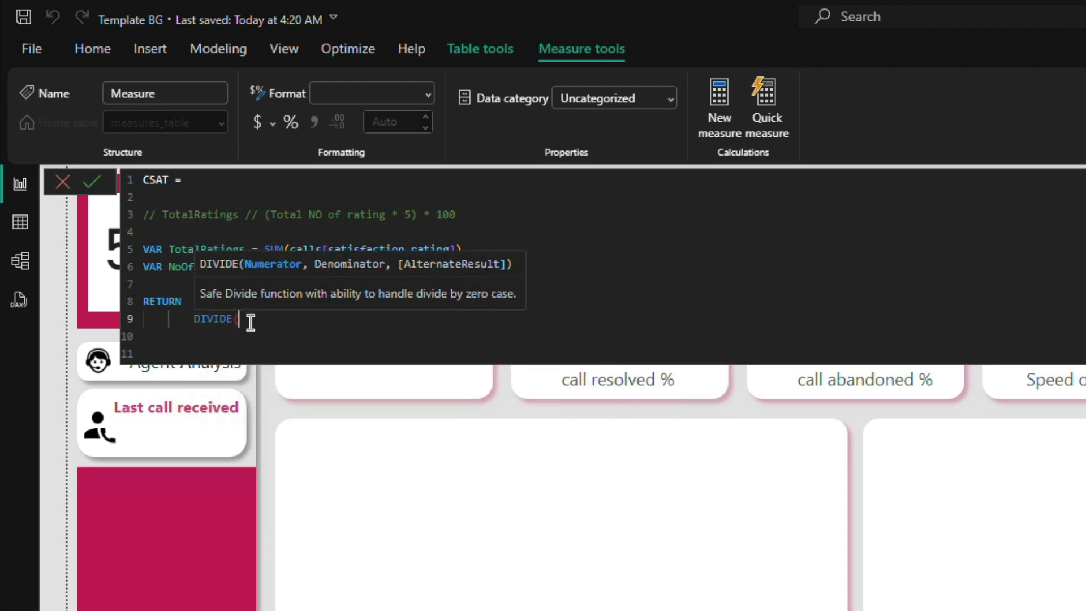
text(Tot)
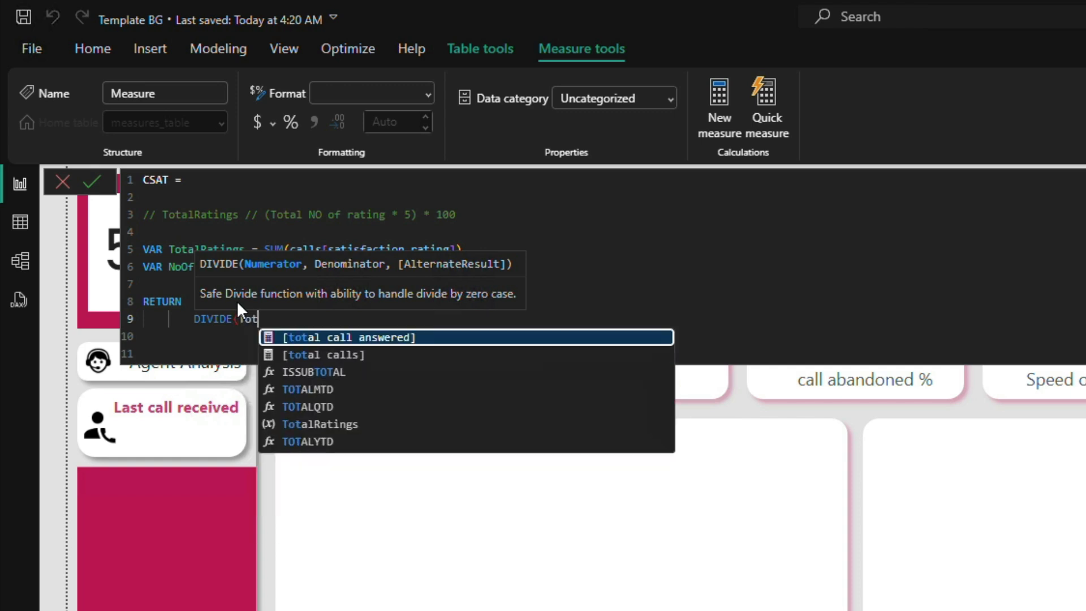
key(Down)
key(Down)
key(Down)
key(Down)
key(Down)
key(Tab)
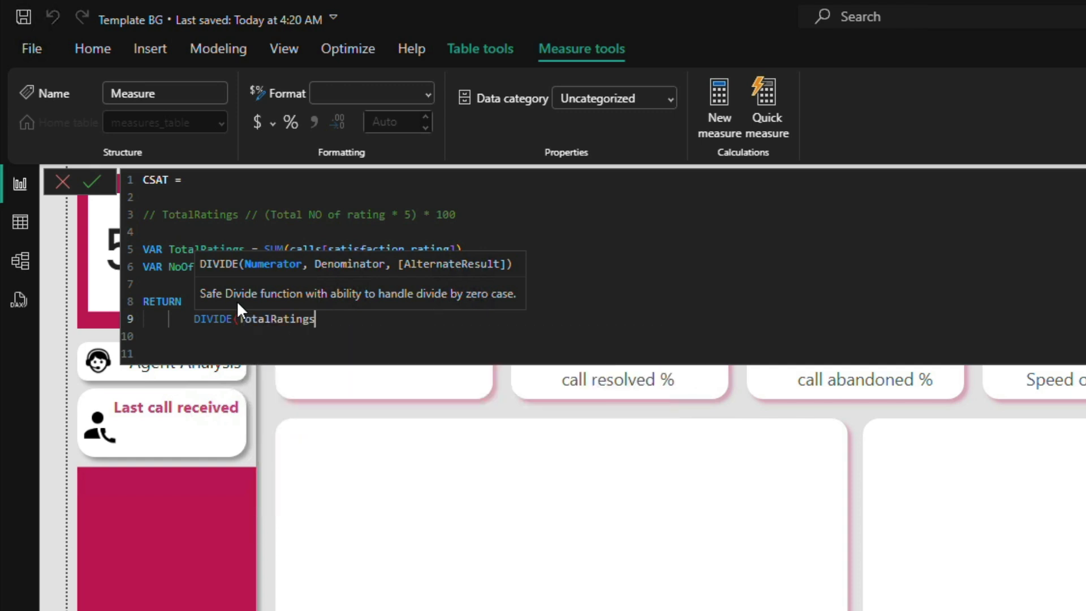
text(, )
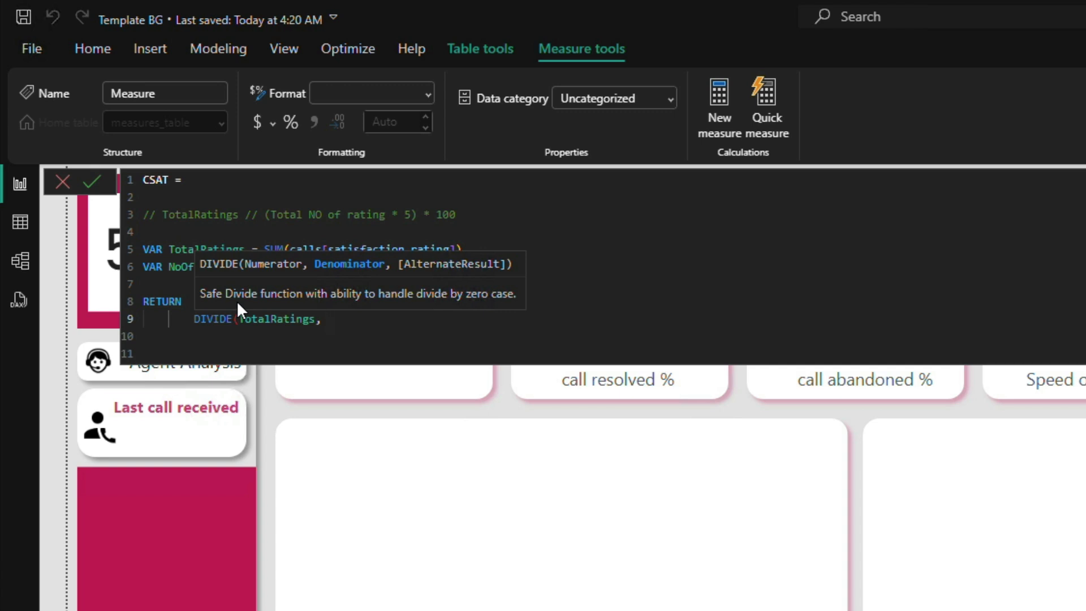
text(NO)
Step: Set the DIVIDE denominator to NoOfRatings * 5 and its alternate result to 0
key(Down)
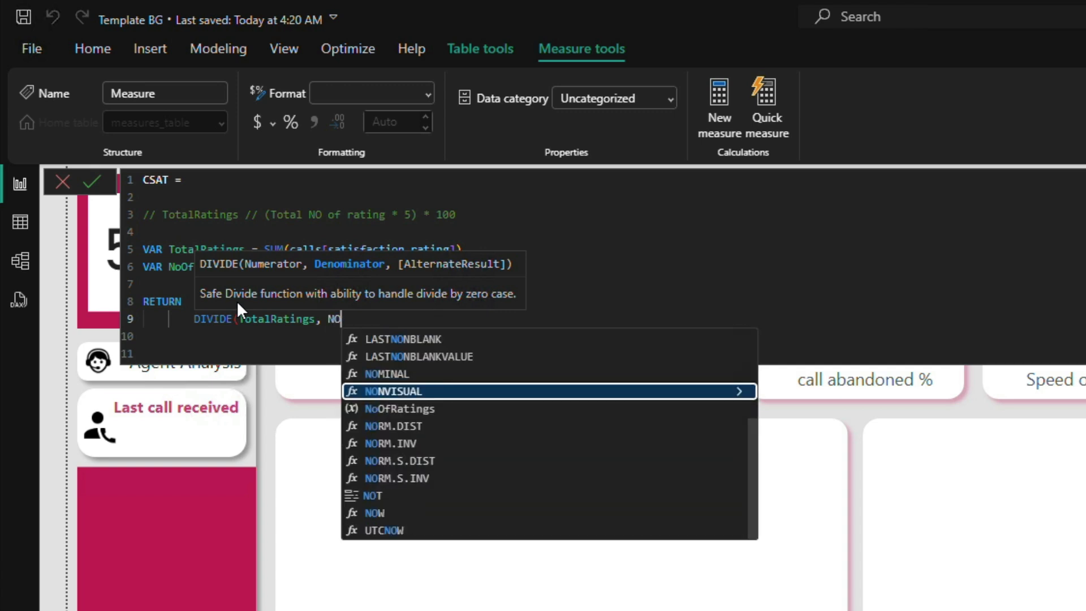
key(BackSpace)
key(BackSpace)
text(NO)
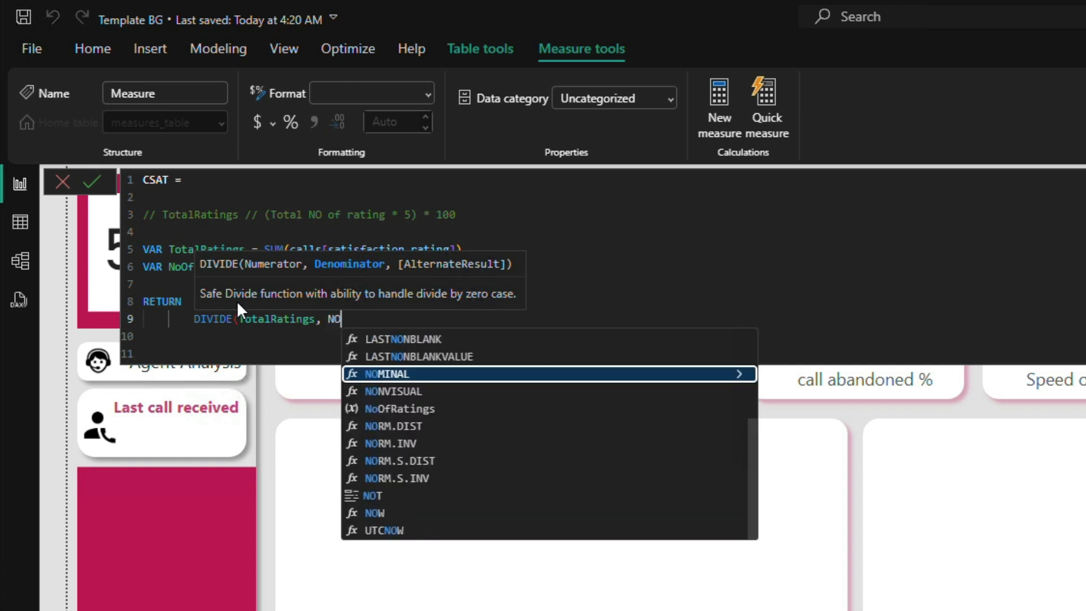
key(BackSpace)
text(NoOfRatings)
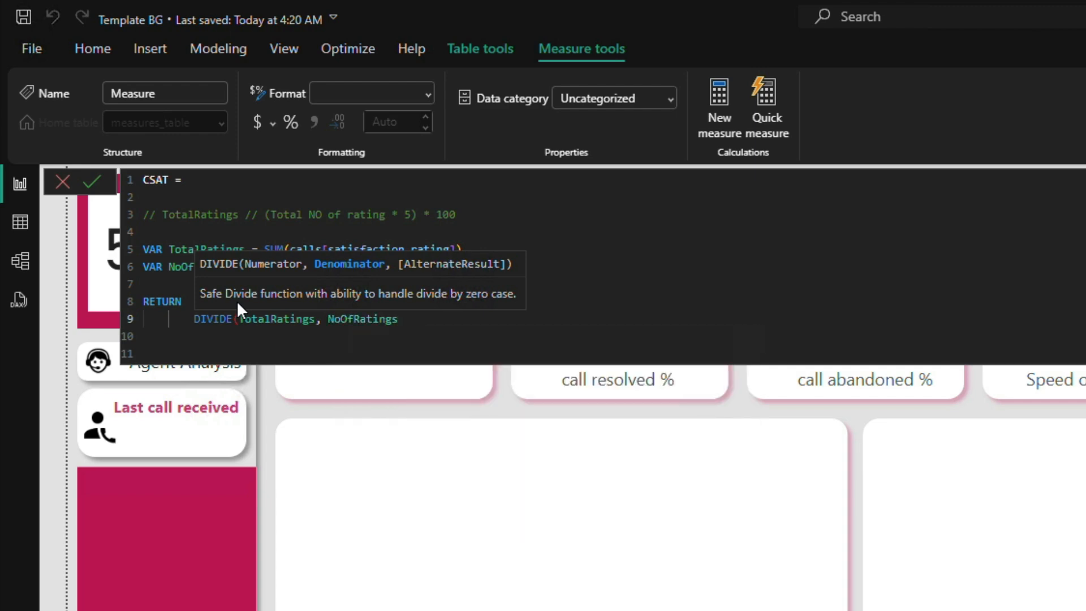
text( * 1)
key(BackSpace)
text(5,)
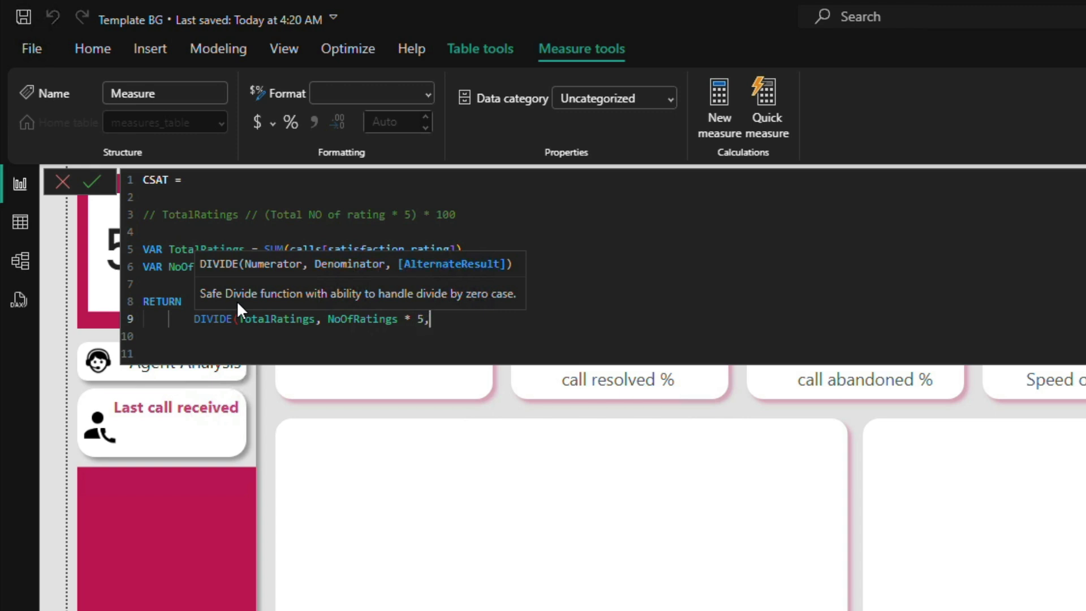
text( 0))
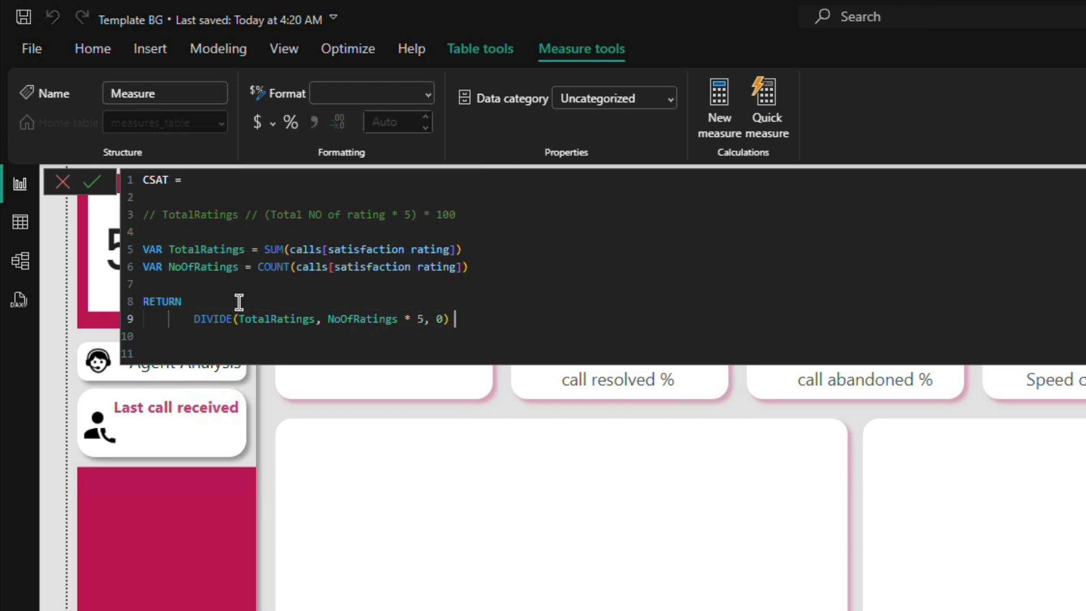
text( * 100)
Step: Close the DIVIDE function, multiply it by 100 and commit the CSAT measure
click(94, 181)
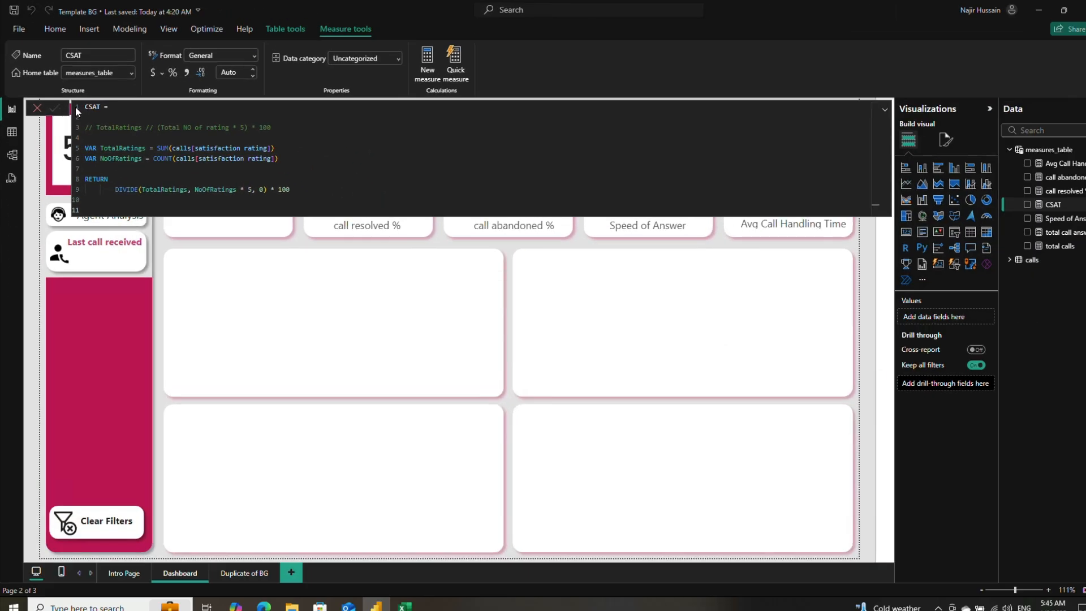
Step: Duplicate the call resolved % card into the empty KPI tile beside it and replace its field with the CSAT measure
click(36, 108)
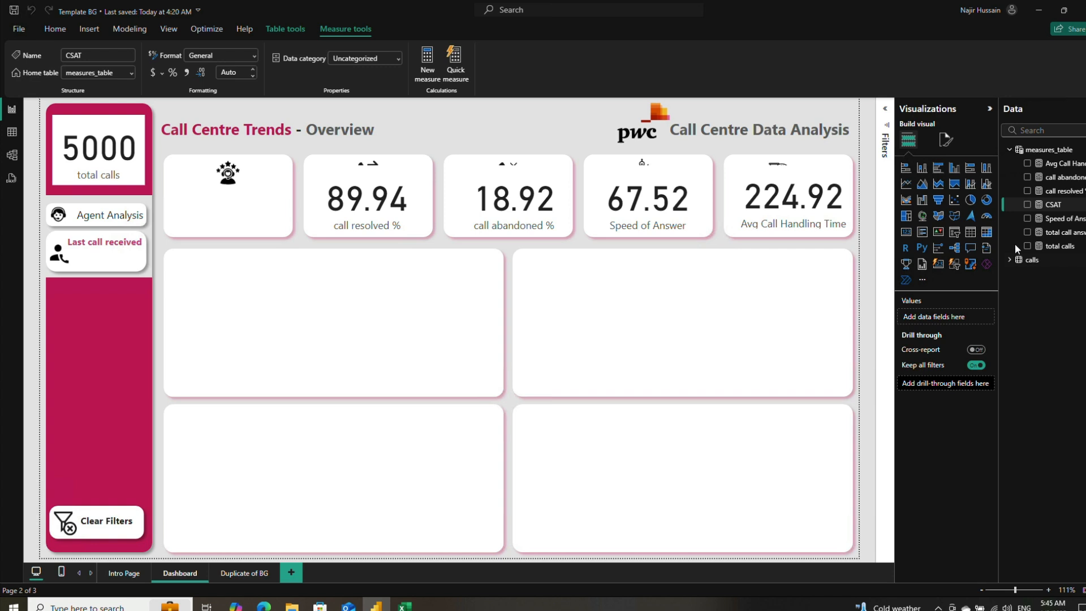
click(396, 212)
key(ctrl+c)
key(ctrl+v)
drag(396, 212, 251, 190)
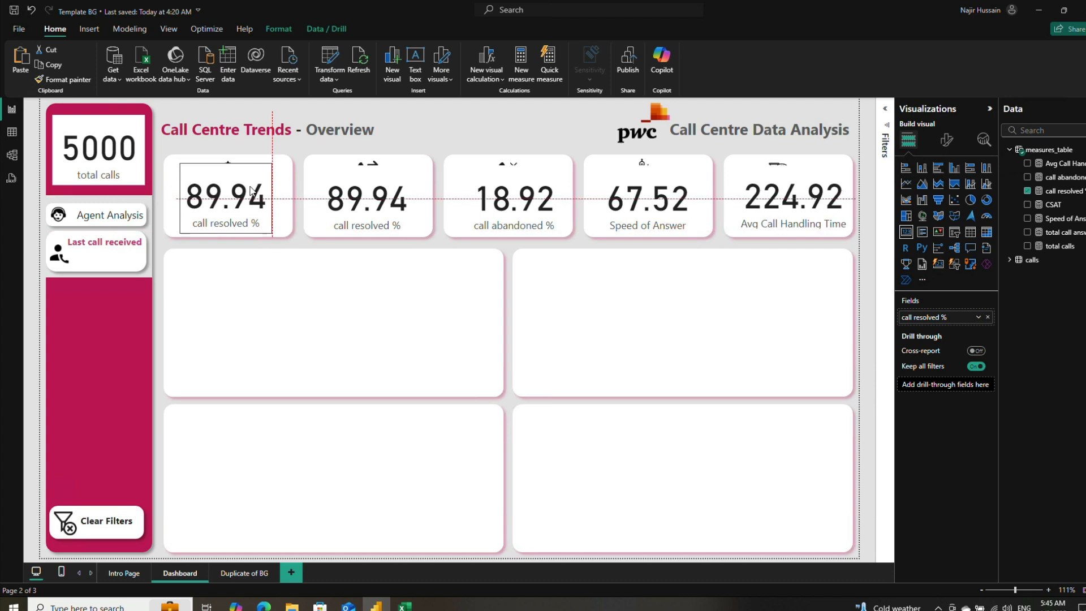
click(1028, 191)
click(1027, 204)
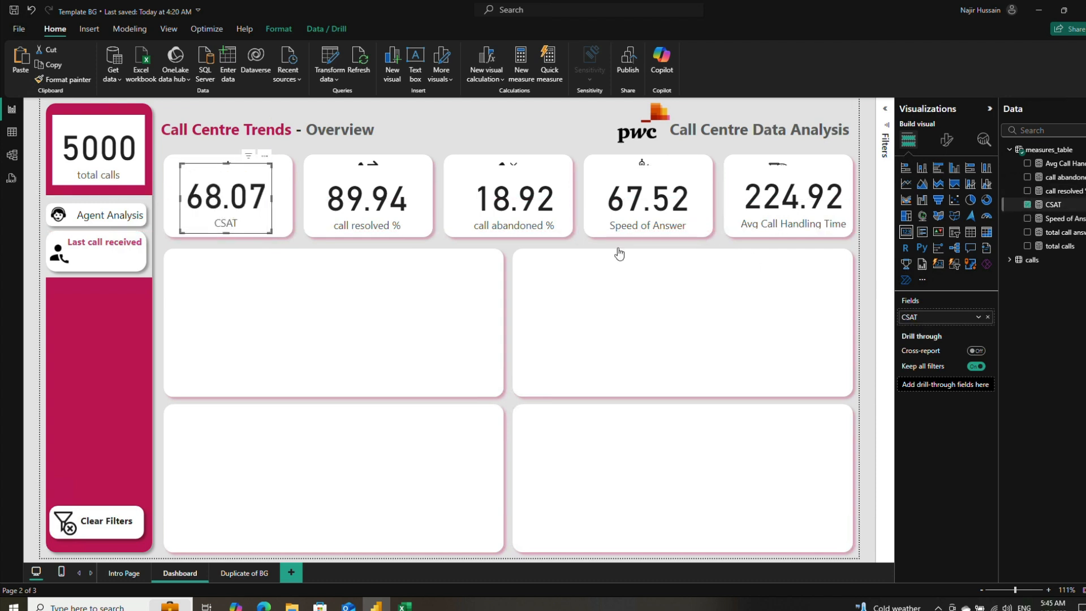
Step: Switch to the 01 Call-Center-Dataset workbook in Excel, check the satisfaction formula in cell O2, and return to the Power BI report
click(403, 606)
click(523, 189)
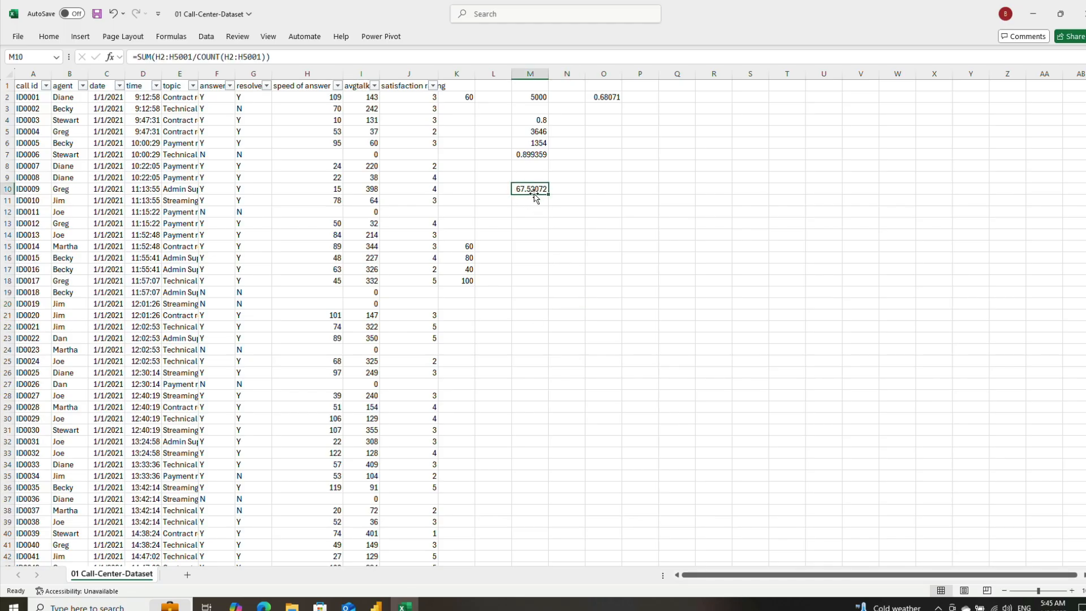
click(611, 97)
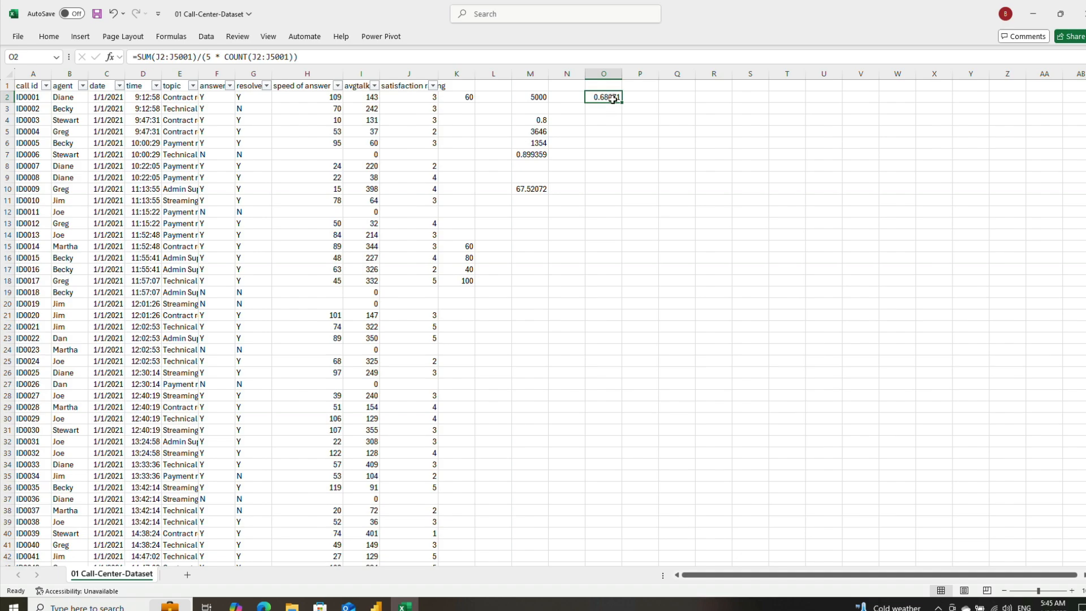
click(376, 607)
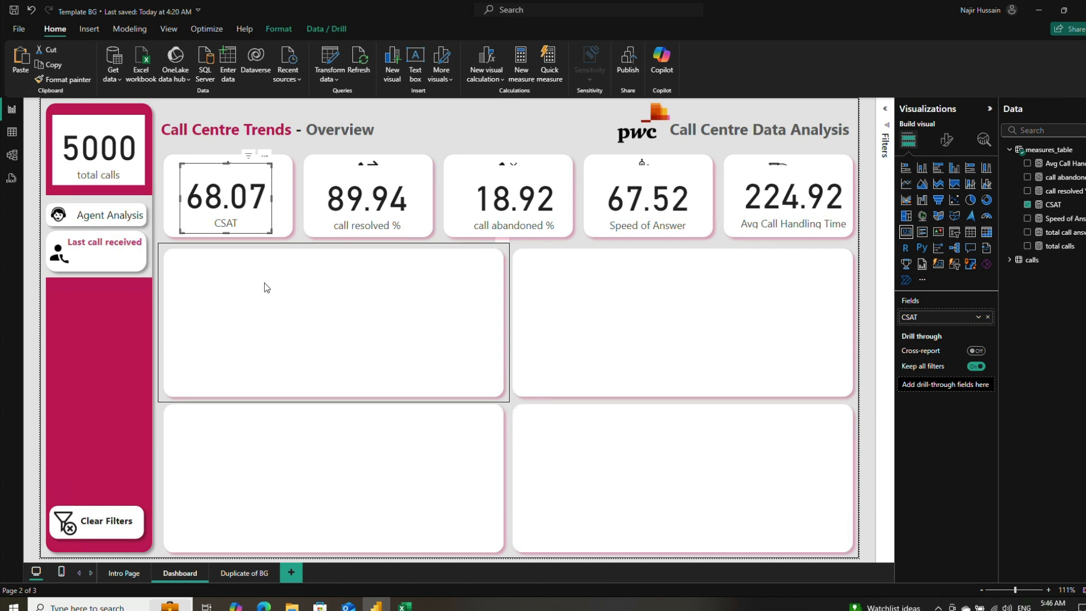
Step: Insert a matrix visual and fit it to the empty panel below the CSAT and call resolved % cards
click(527, 123)
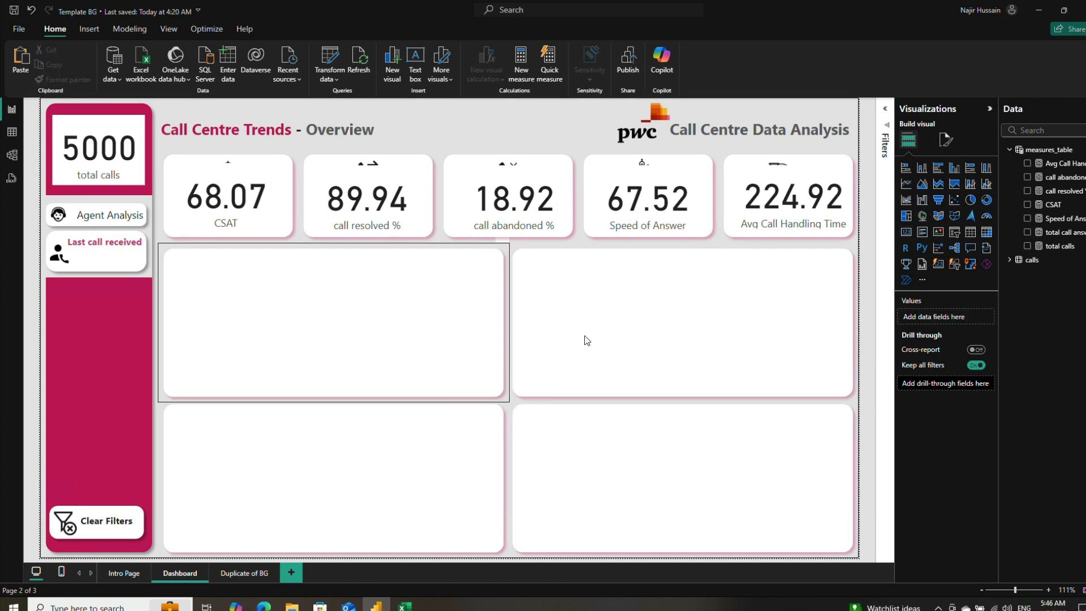
click(988, 237)
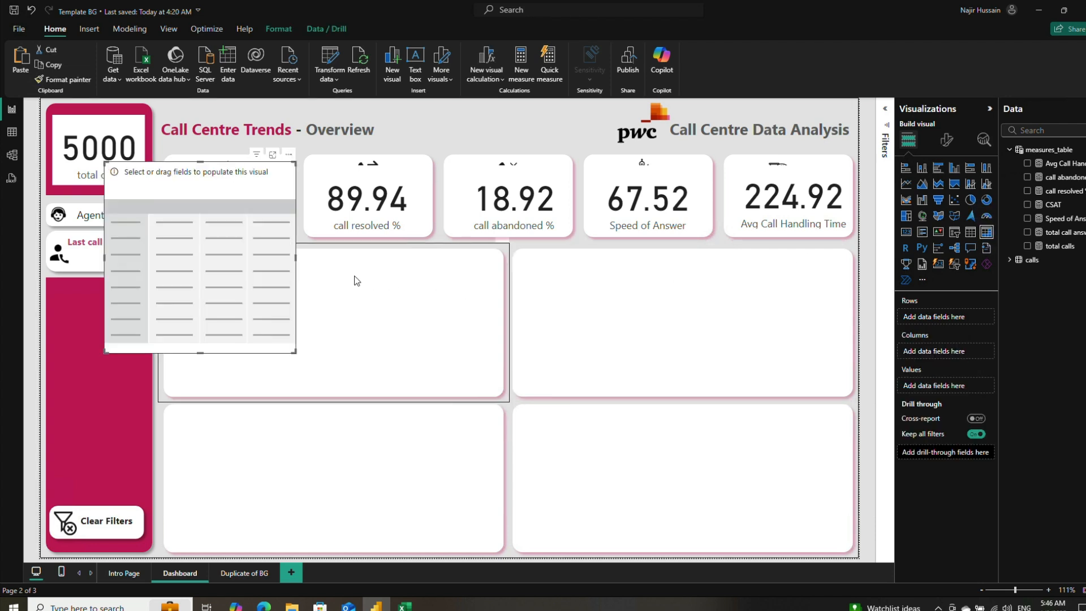
drag(263, 182, 306, 274)
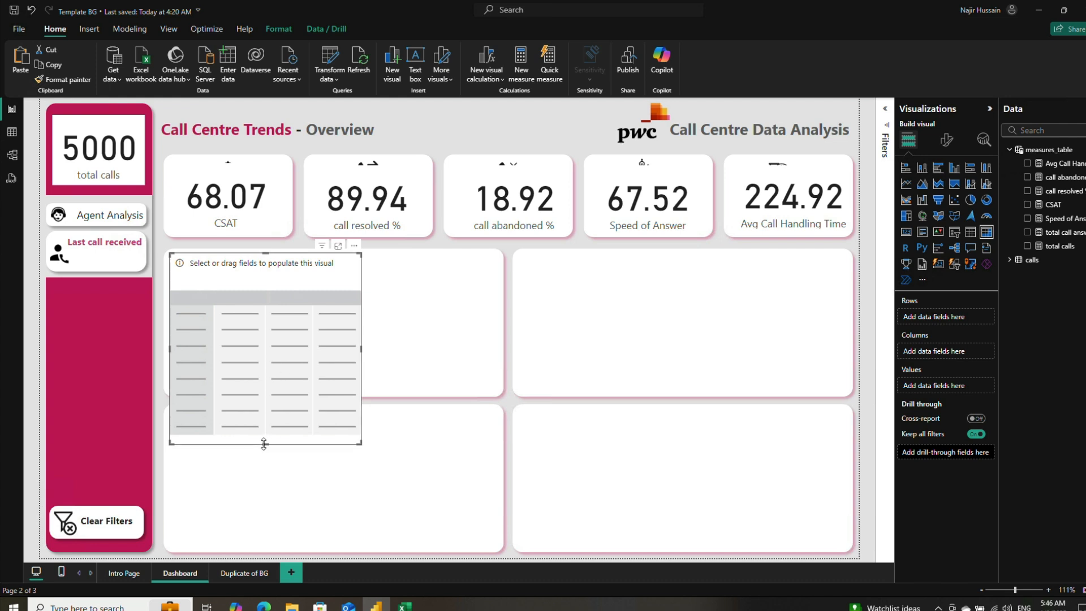
drag(265, 444, 264, 393)
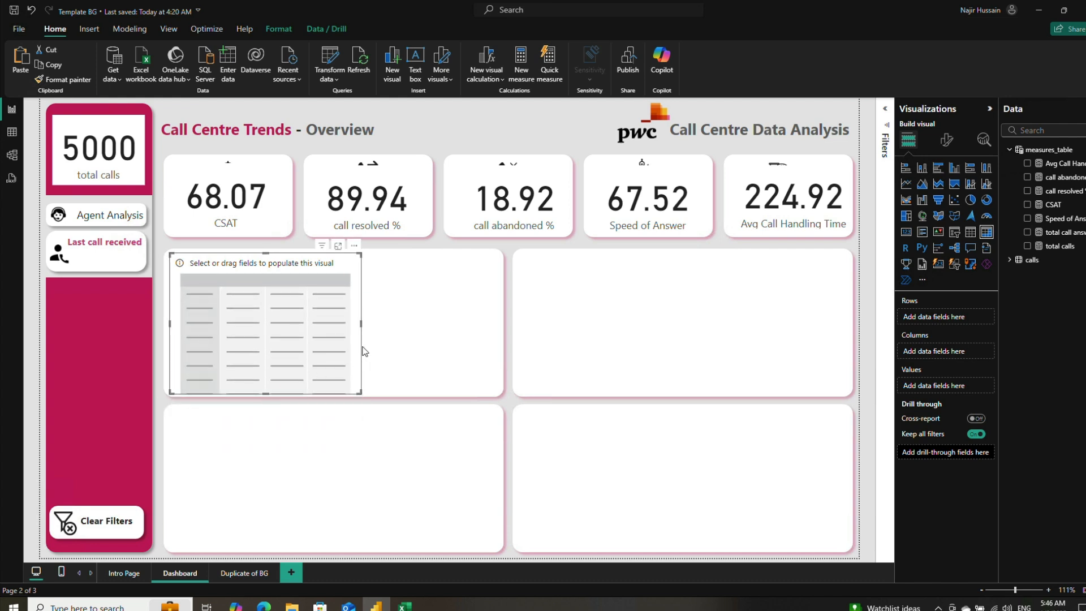
drag(361, 325, 493, 345)
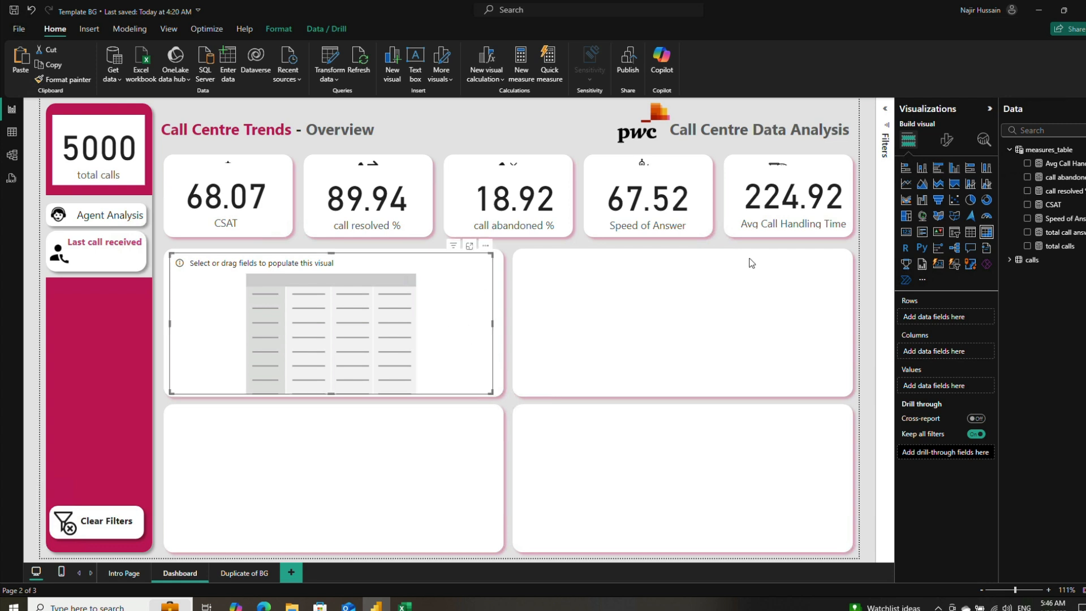
Step: Set the matrix rows to the agent field from the calls table
click(1009, 262)
click(1025, 276)
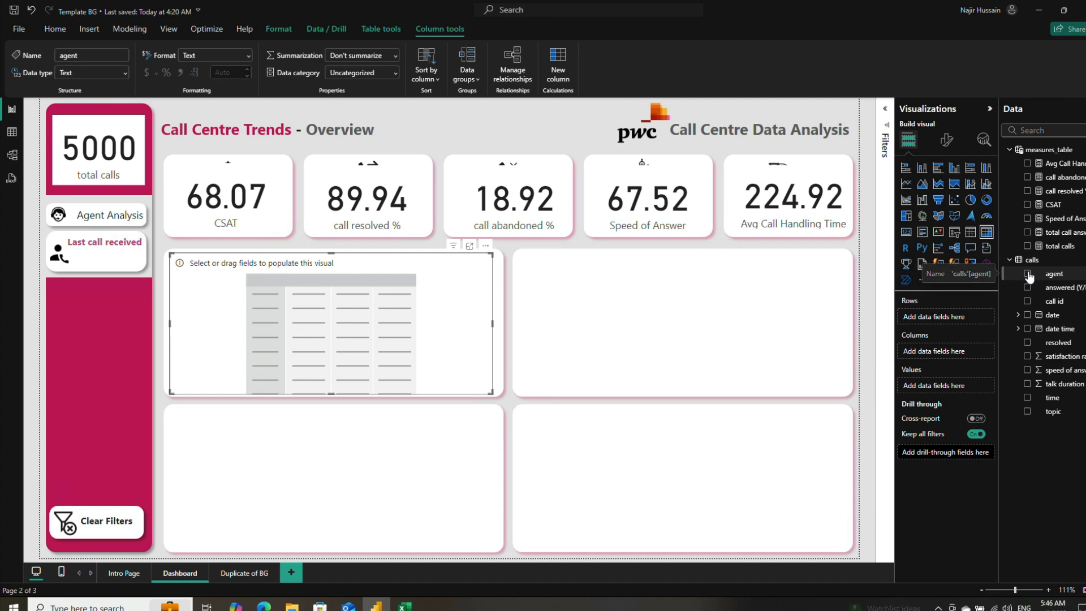
click(1029, 277)
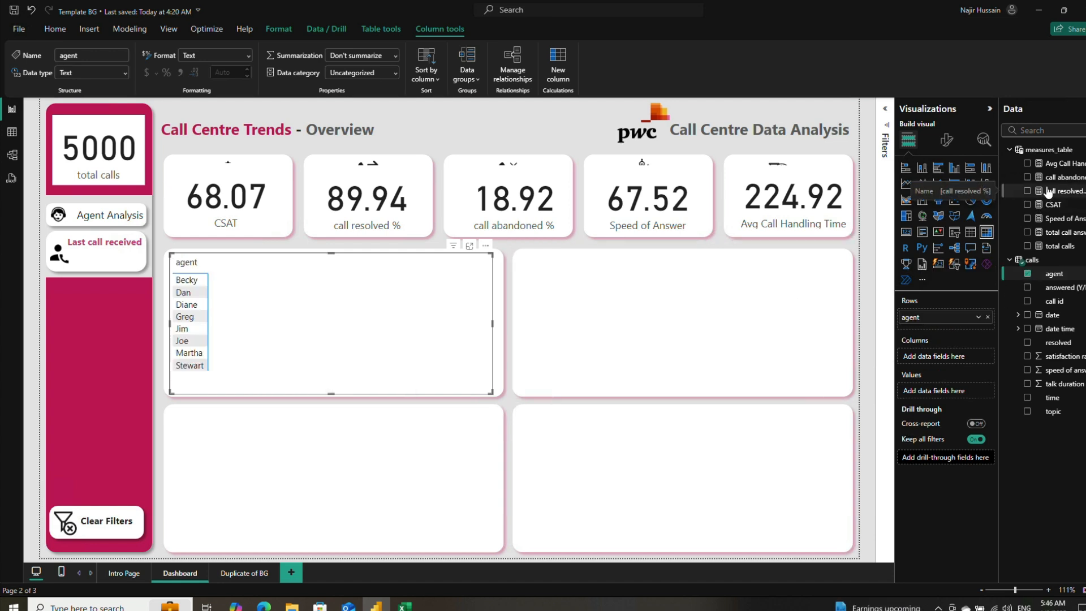
Step: Add total calls, call abandoned %, Speed of Answer, call resolved % and CSAT as the matrix values, in that order
click(1028, 246)
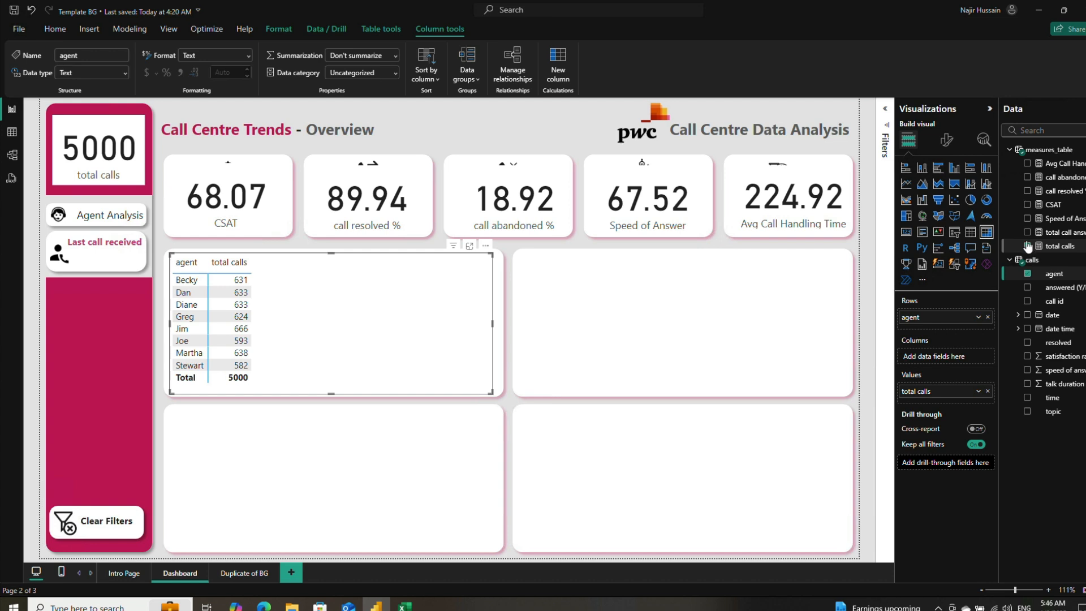
click(1028, 177)
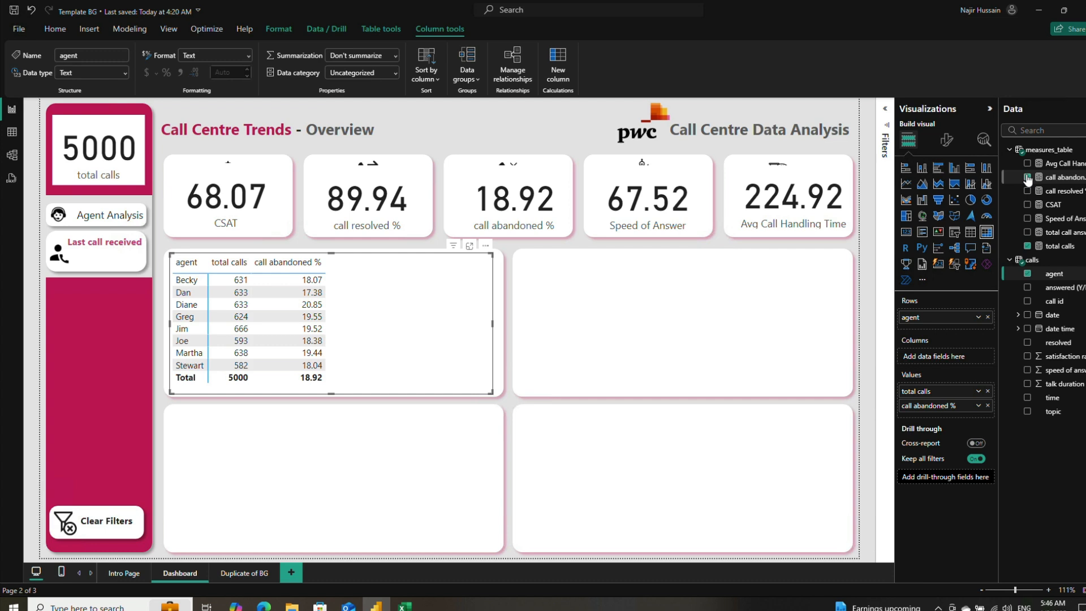
click(1027, 219)
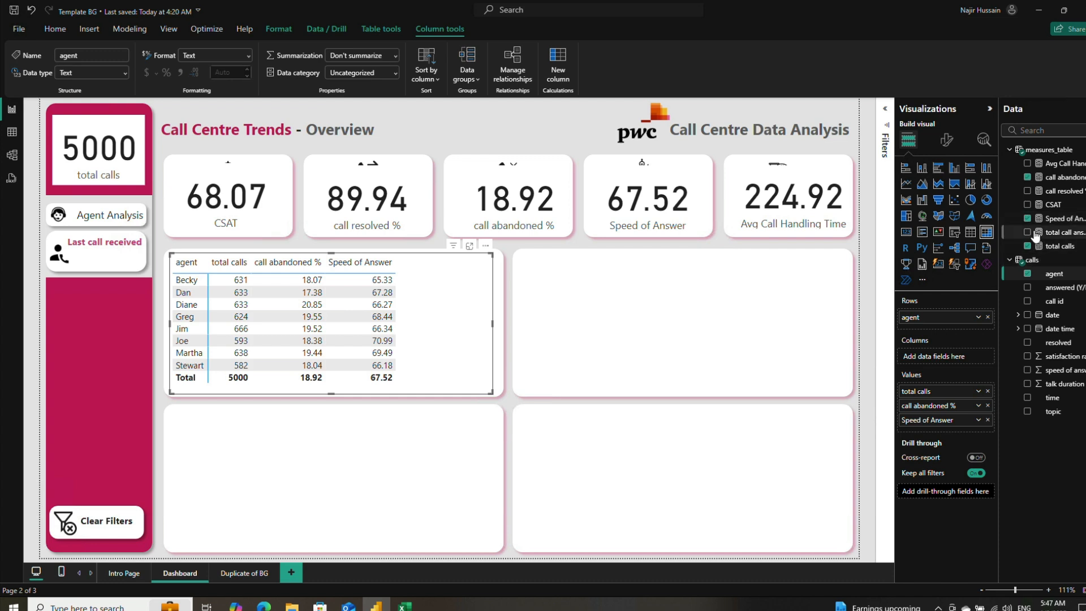
click(1027, 192)
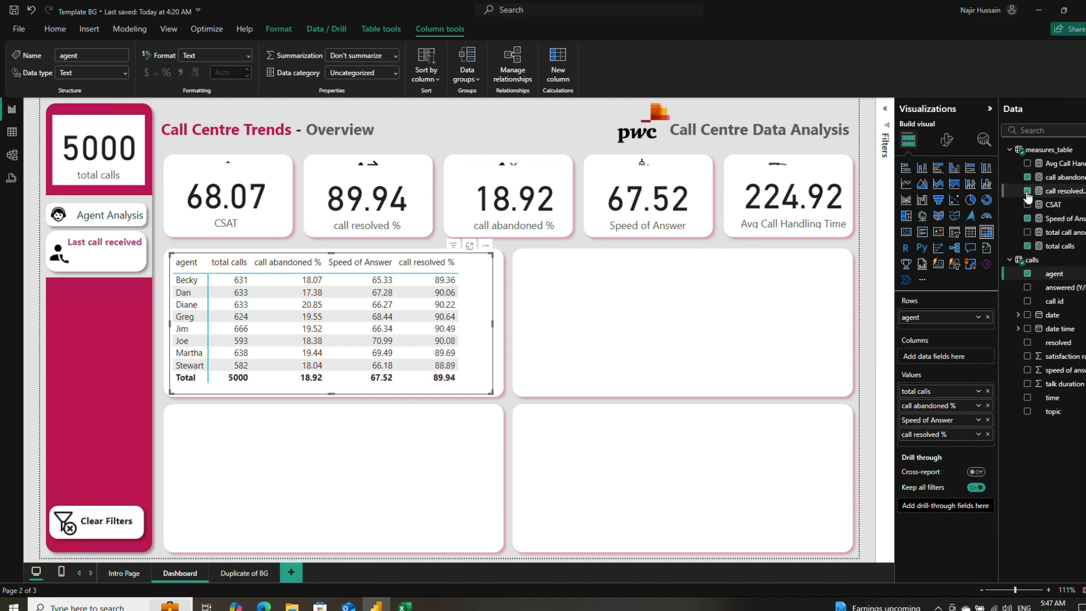
click(1028, 205)
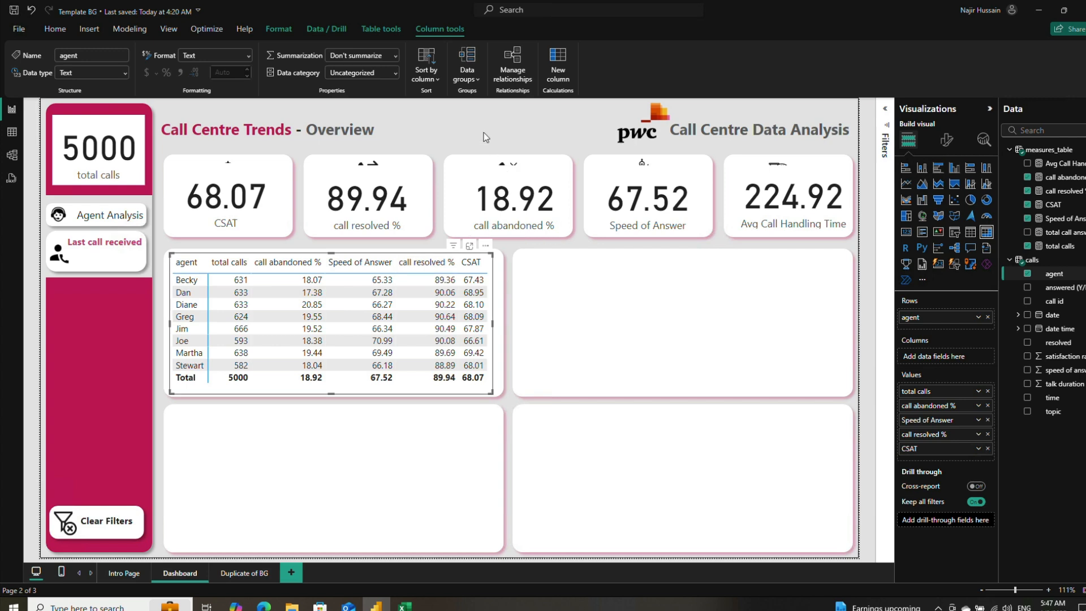
Step: Insert a line chart visual and fit it to the empty panel directly below the agent matrix
click(357, 240)
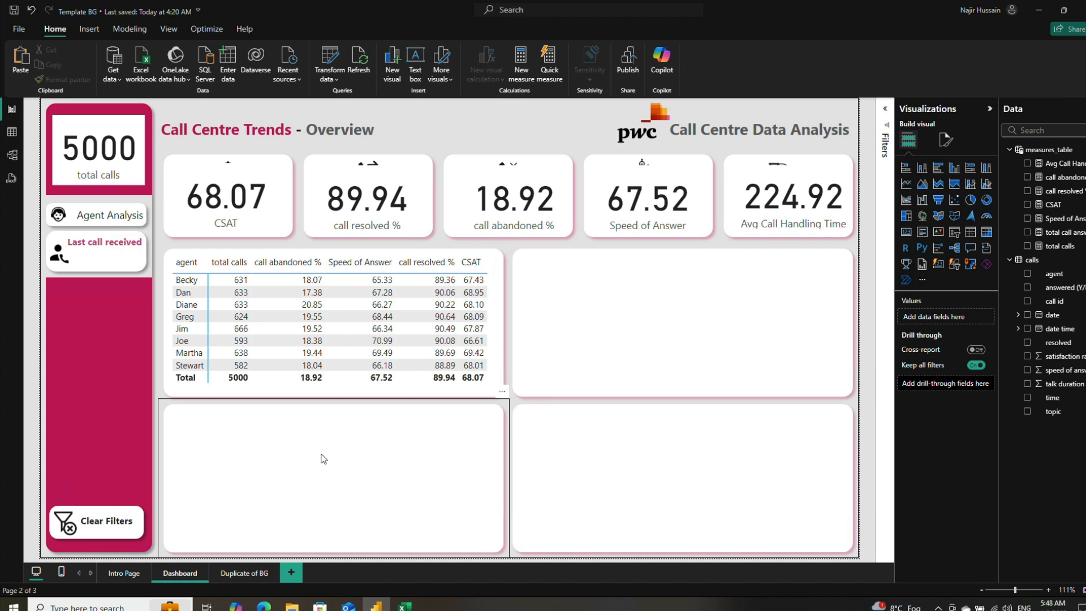
click(906, 184)
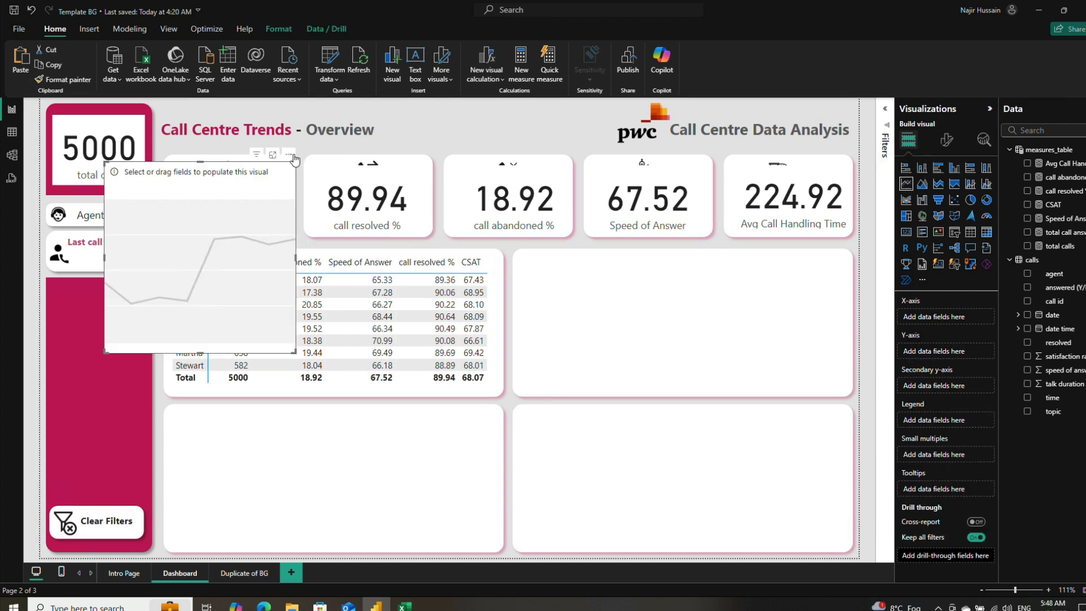
drag(294, 158, 360, 365)
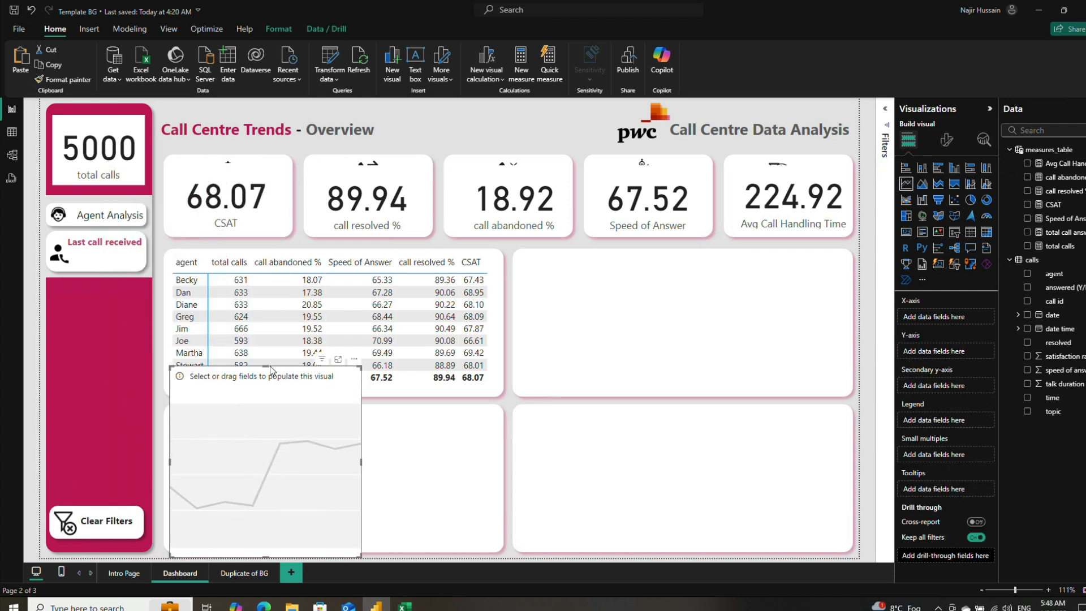
drag(266, 366, 283, 433)
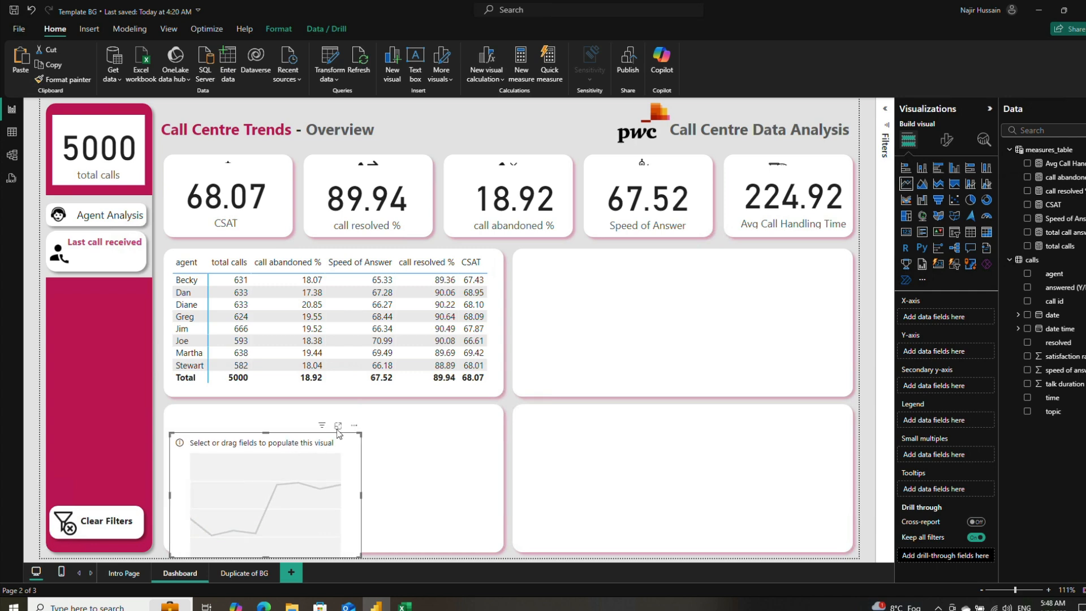
mouse_move(353, 433)
mouse_down()
mouse_move(354, 402)
mouse_move(355, 415)
mouse_up()
drag(360, 473, 485, 500)
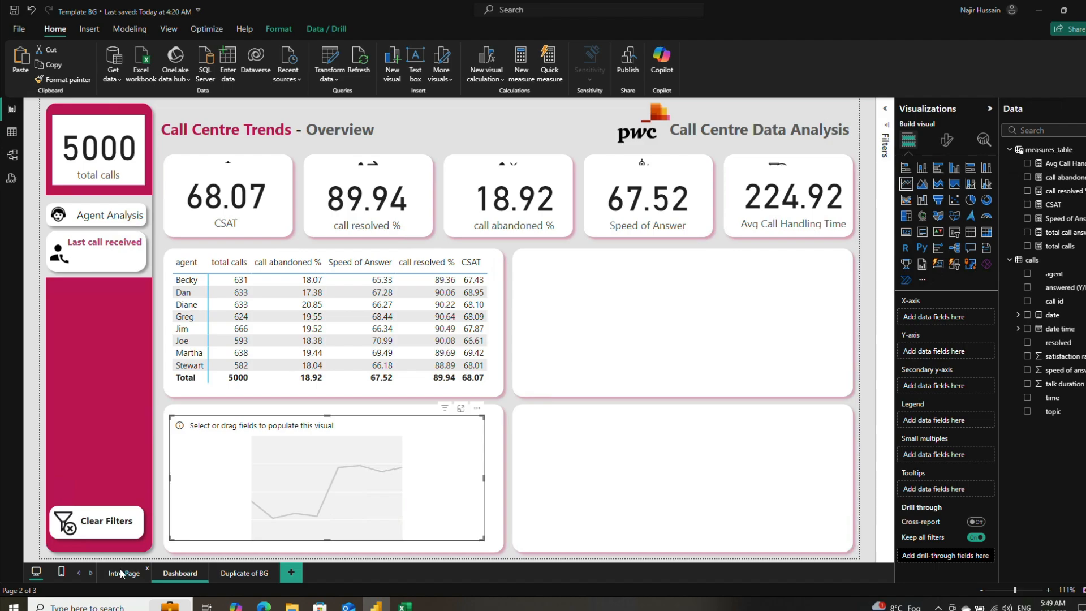
Step: Open the calls table's data and add a calculated column named Hour, leaving a blank line below its name
click(12, 132)
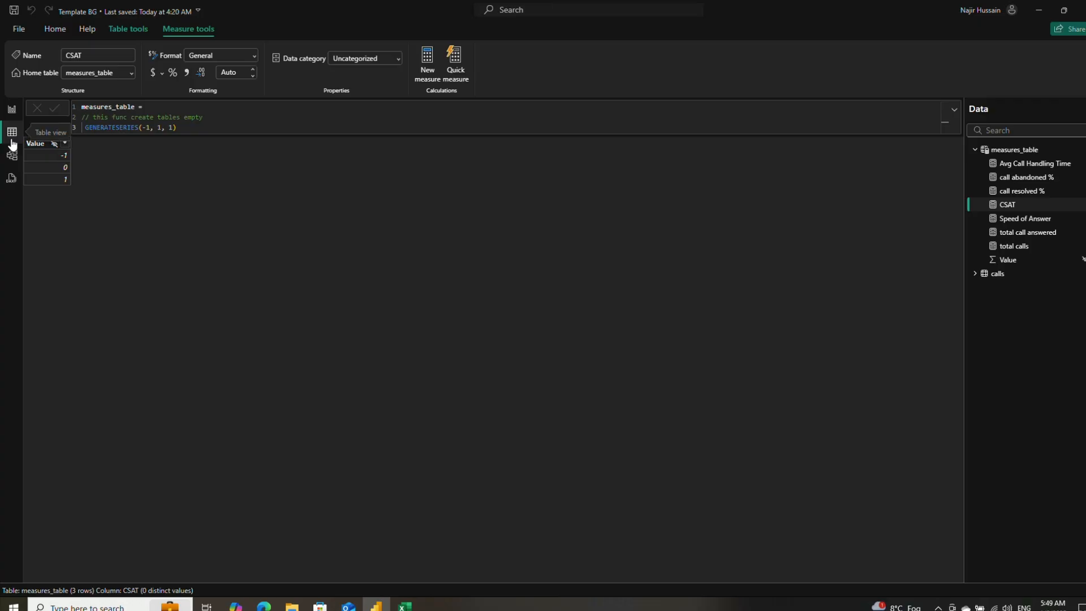
click(1016, 151)
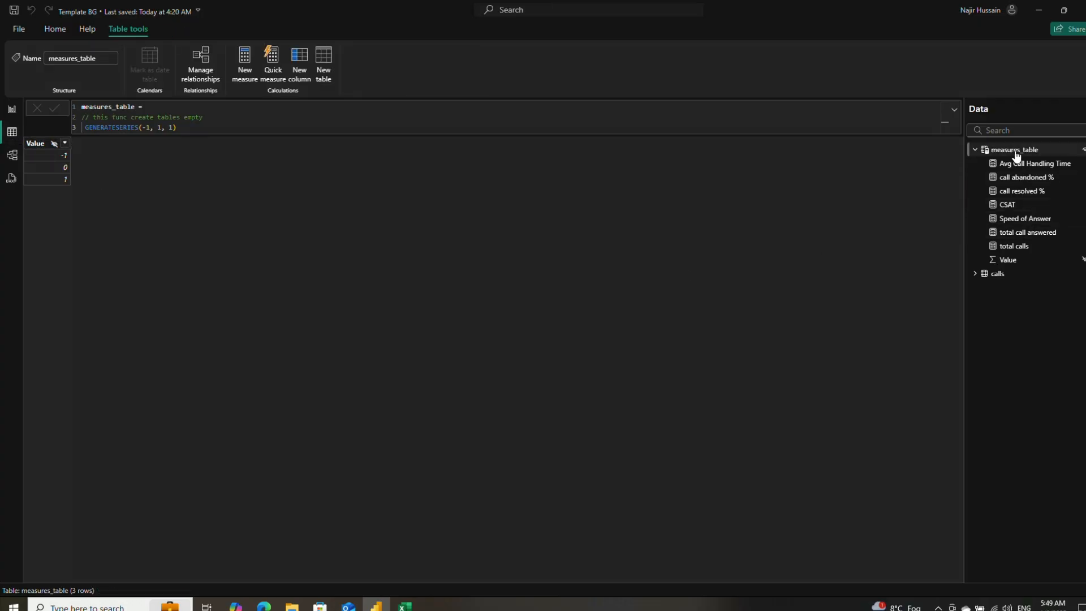
click(987, 276)
click(975, 274)
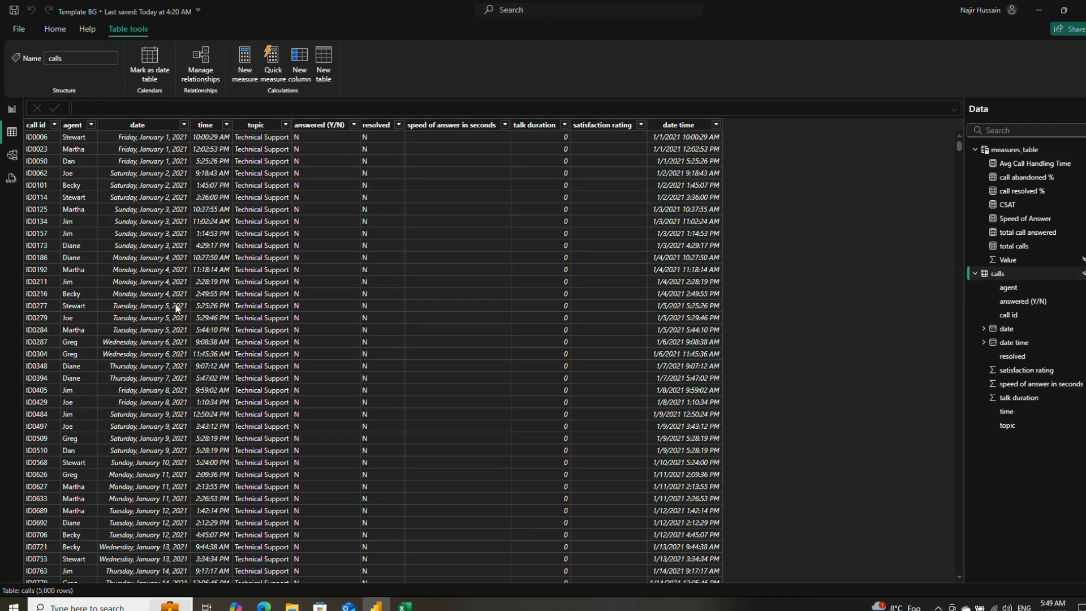
click(205, 125)
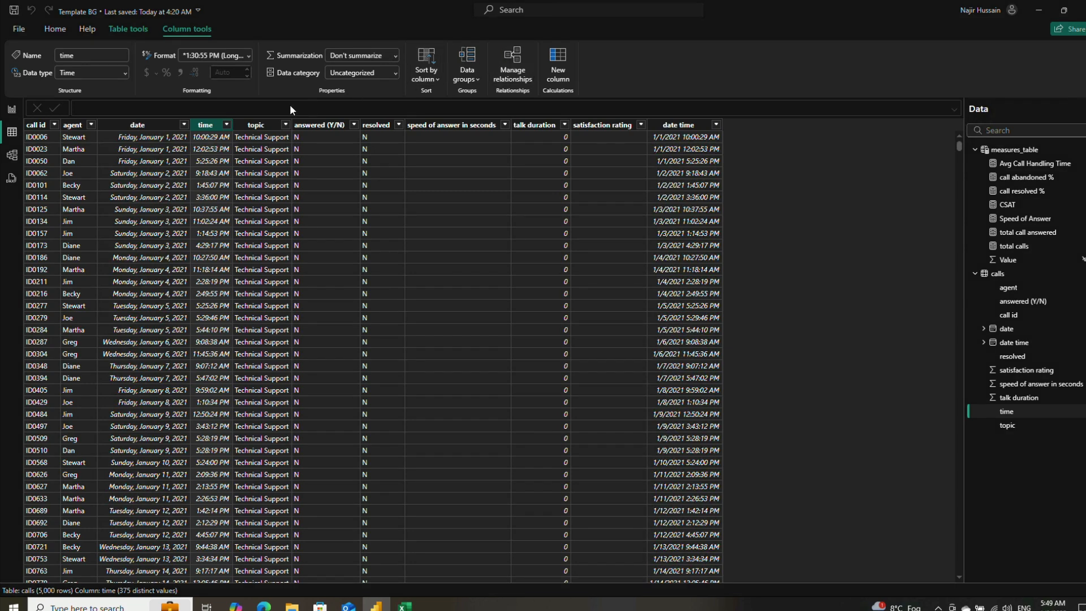
click(562, 59)
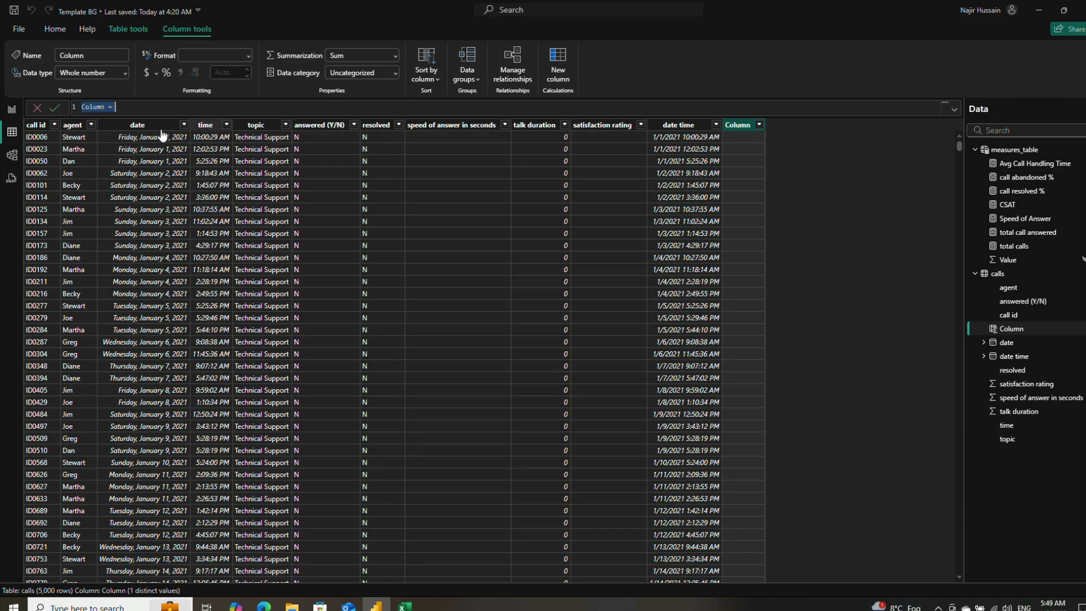
double_click(91, 107)
text(Hour)
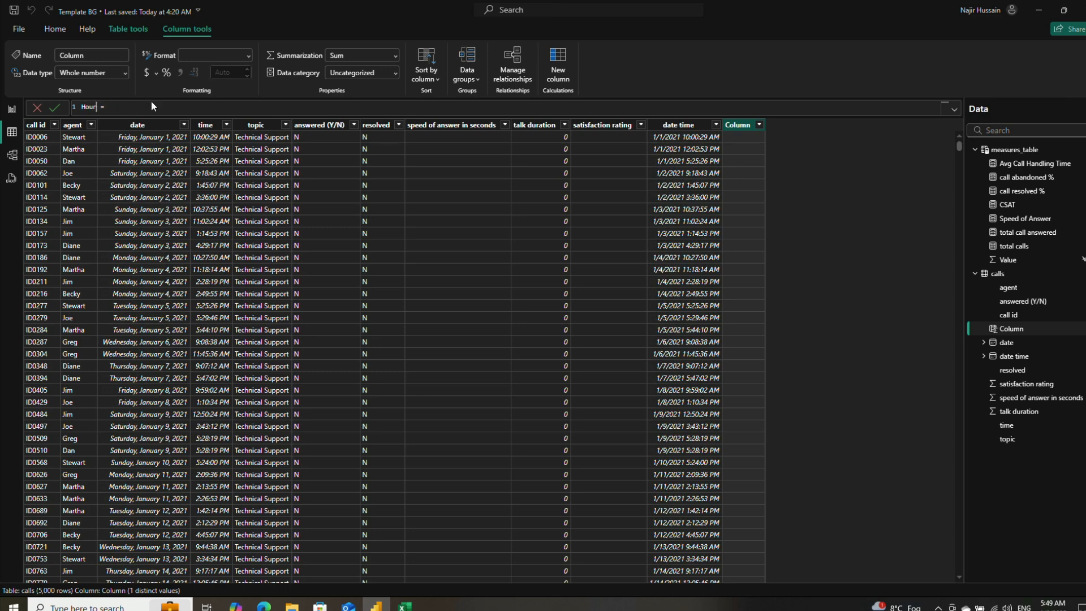
key(shift+Return)
key(shift+Return)
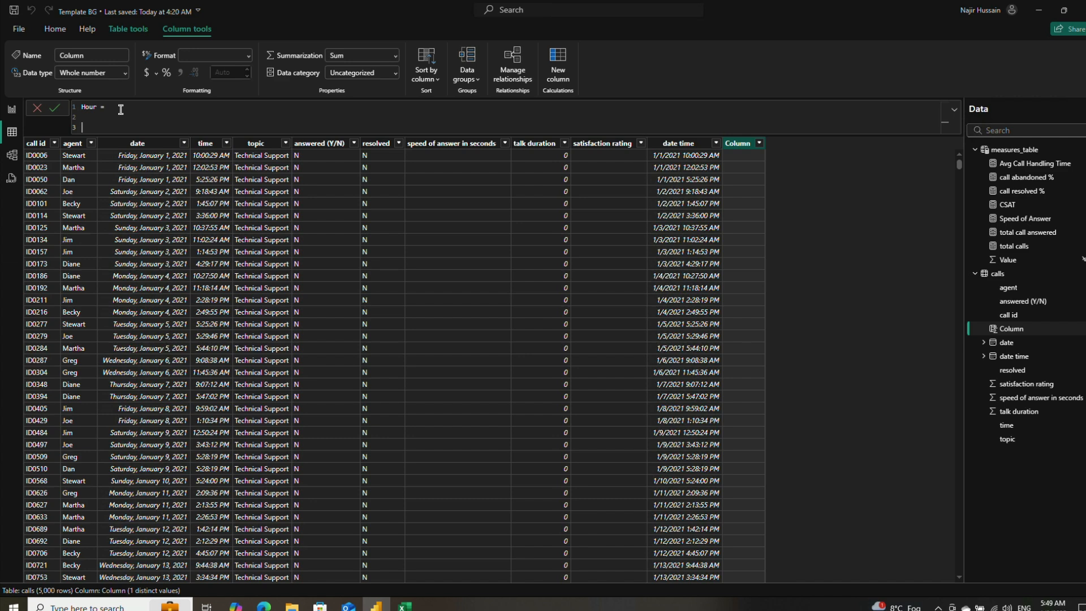
Step: Enter calls[time] as the expression of the Hour column
text(calls)
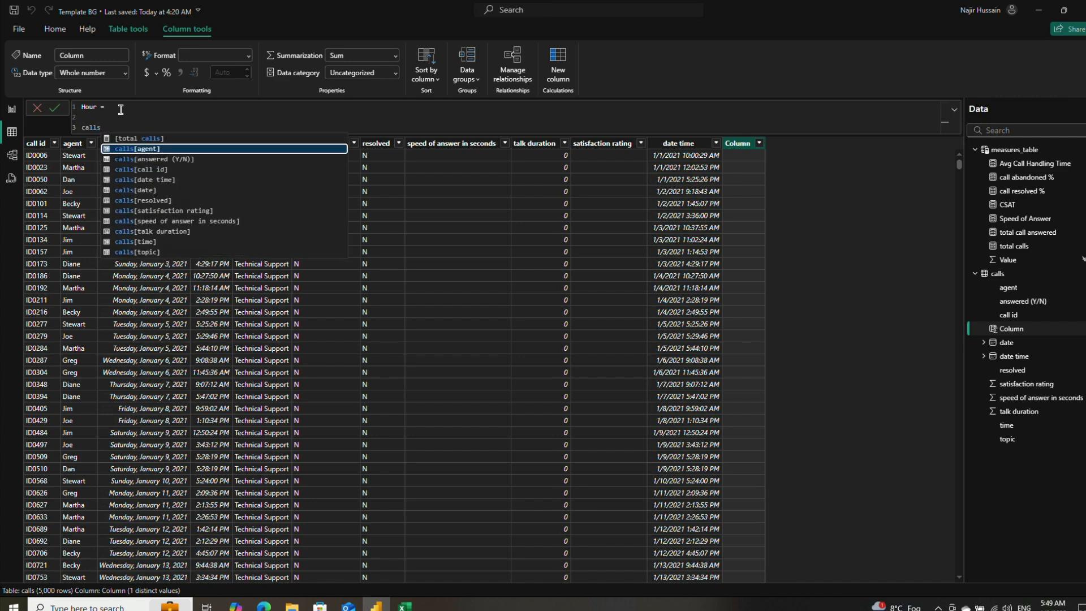
key(Down)
key(Down)
key(Down)
key(Down)
key(Down)
key(Down)
key(Down)
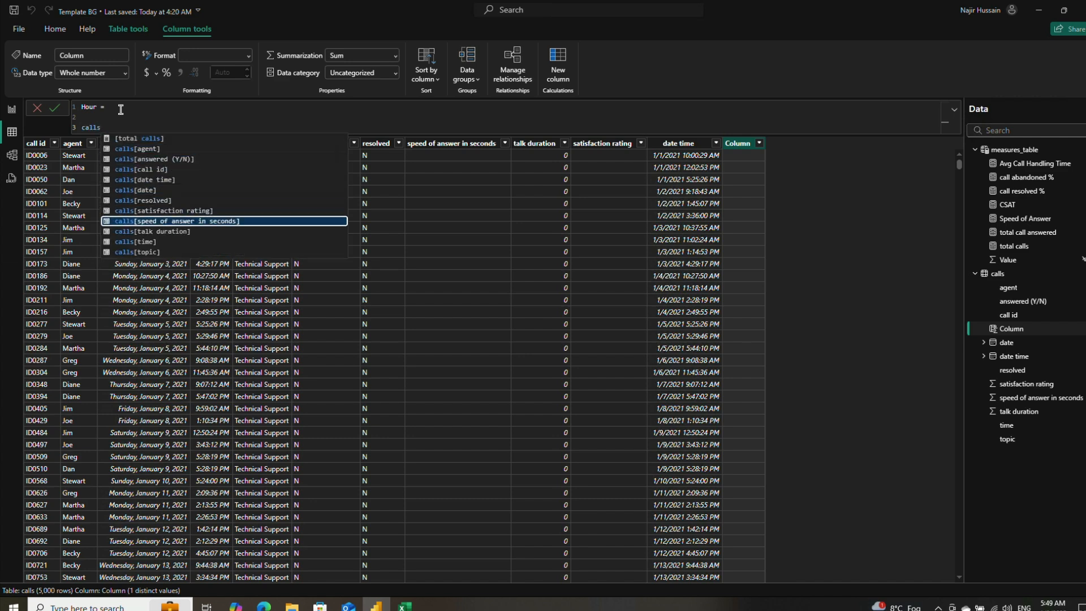
key(Down)
key(Down)
key(Tab)
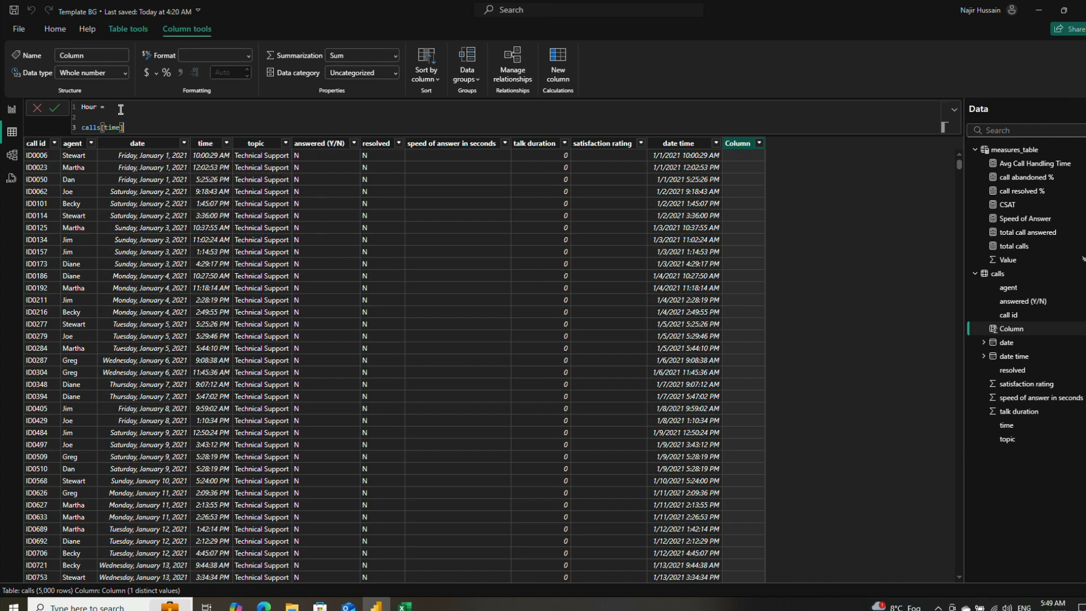
Step: Replace the Hour column's expression with FORMAT(calls[time], "HH" & ":00") and commit the formula
drag(125, 127, 83, 130)
key(ctrl+c)
text(FORM)
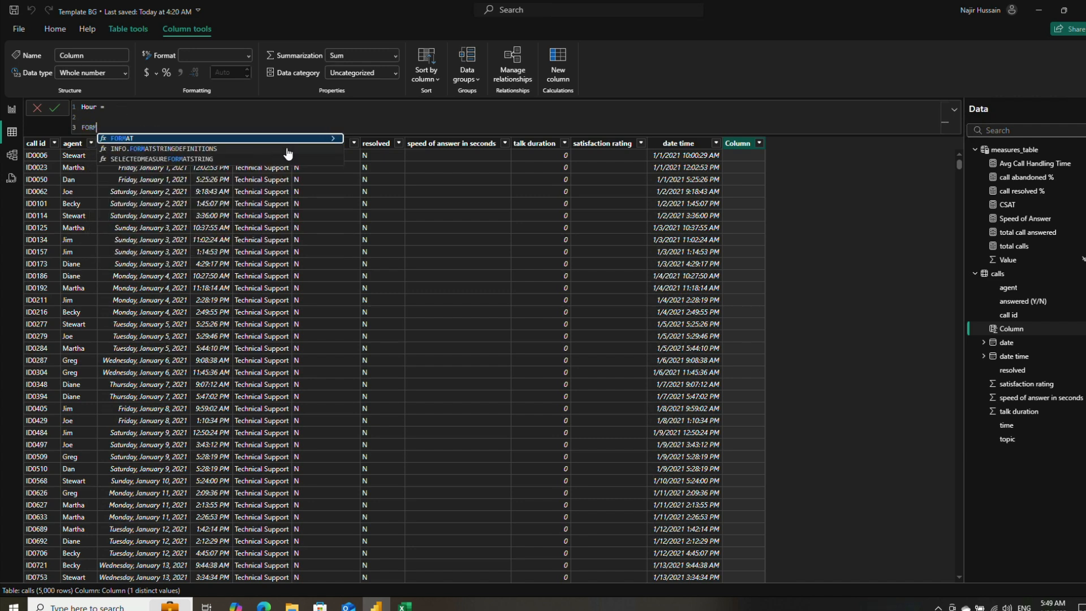
key(Tab)
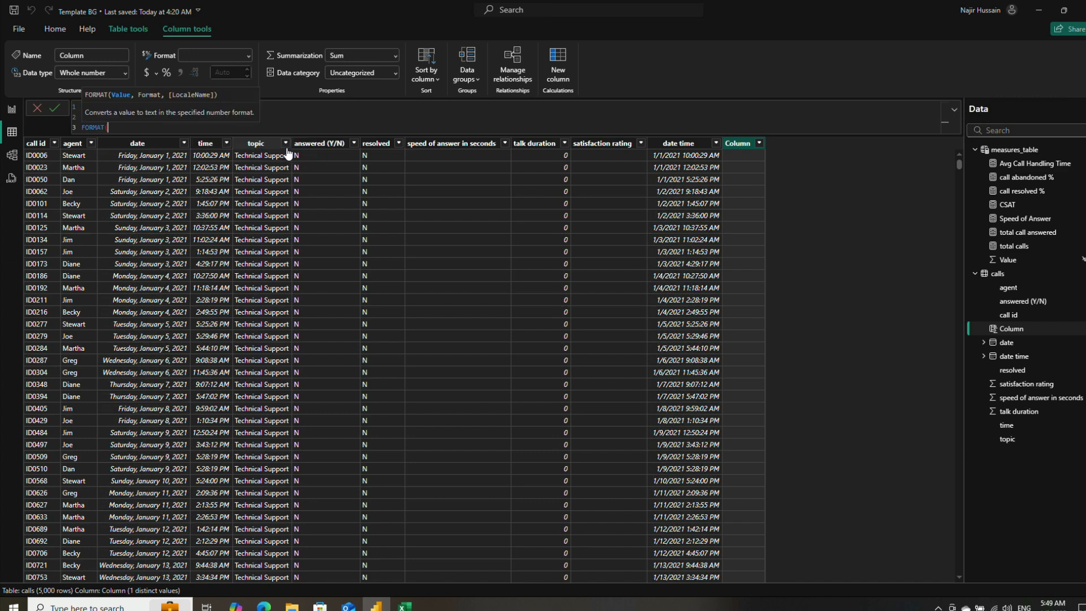
key(ctrl+v)
text(, "HH")
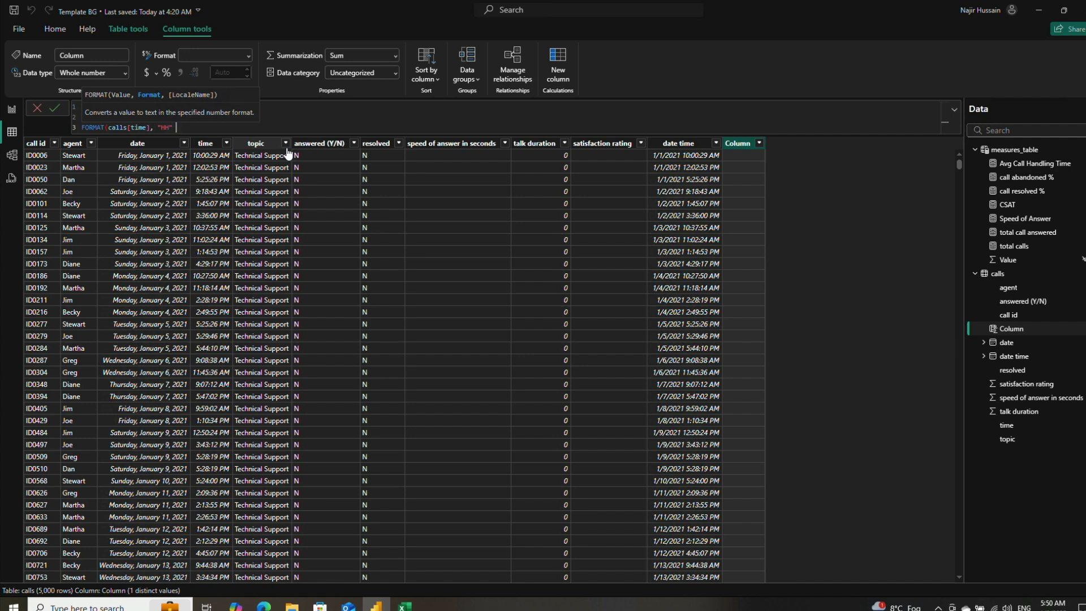
text( & ":)
text(00"))
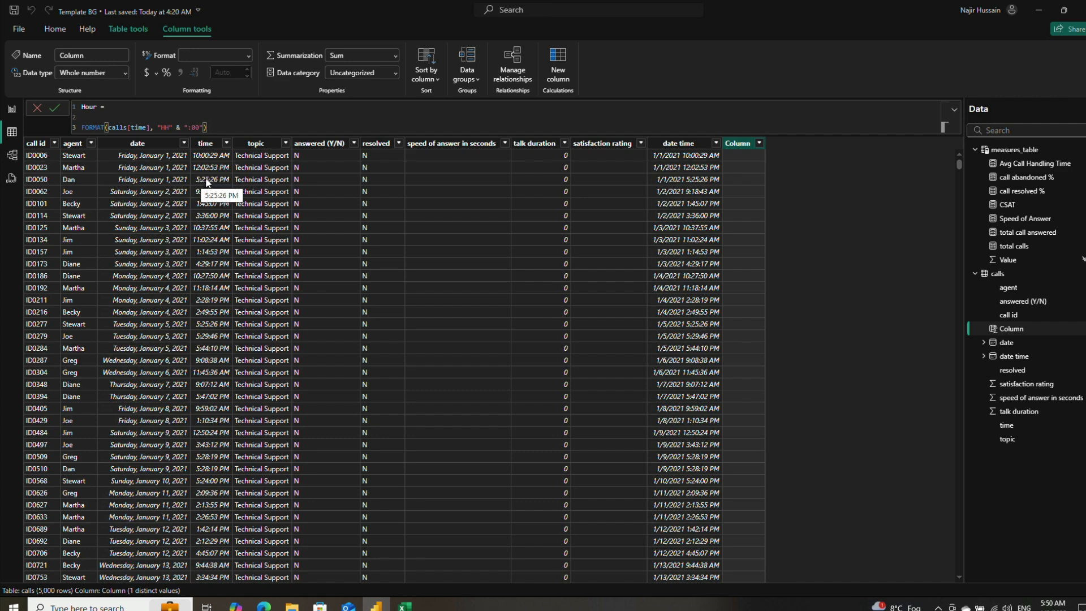
click(52, 106)
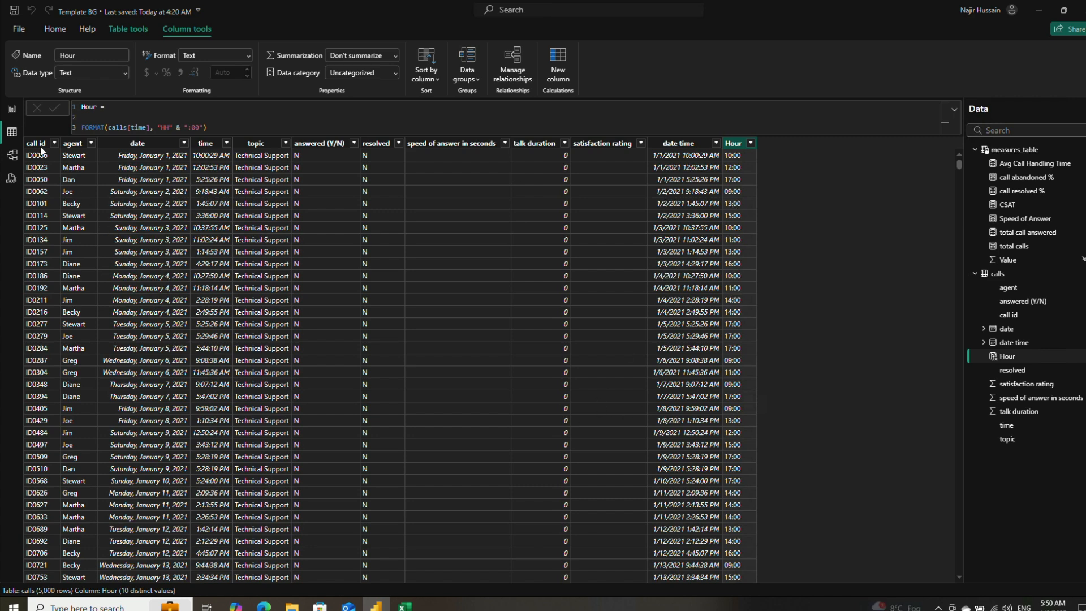
Step: Return to the report and plot total calls on the Y-axis against Hour on the X-axis in the line chart
click(11, 109)
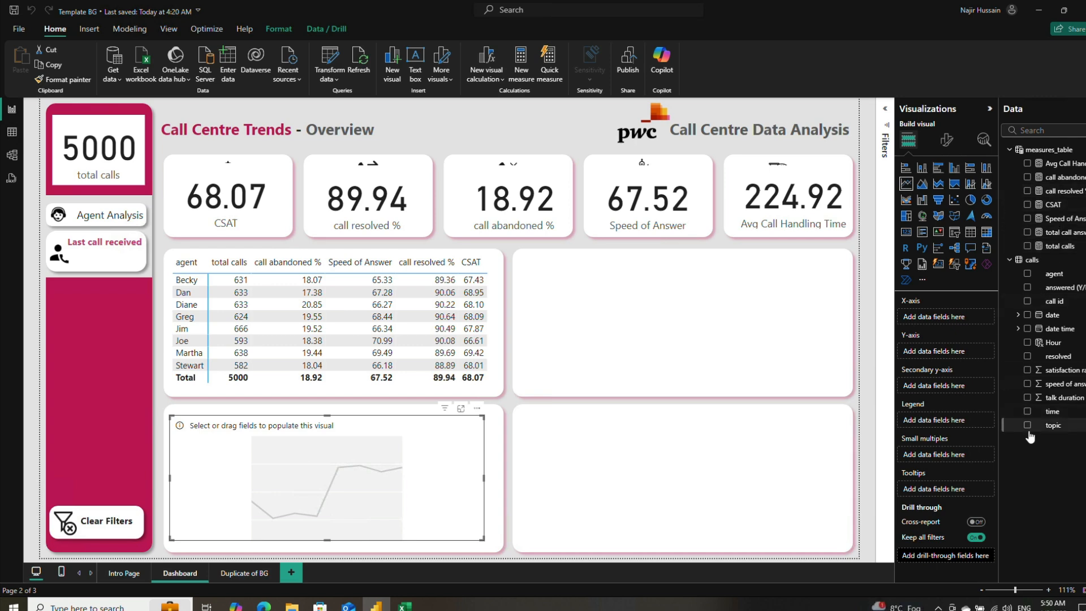
click(1027, 343)
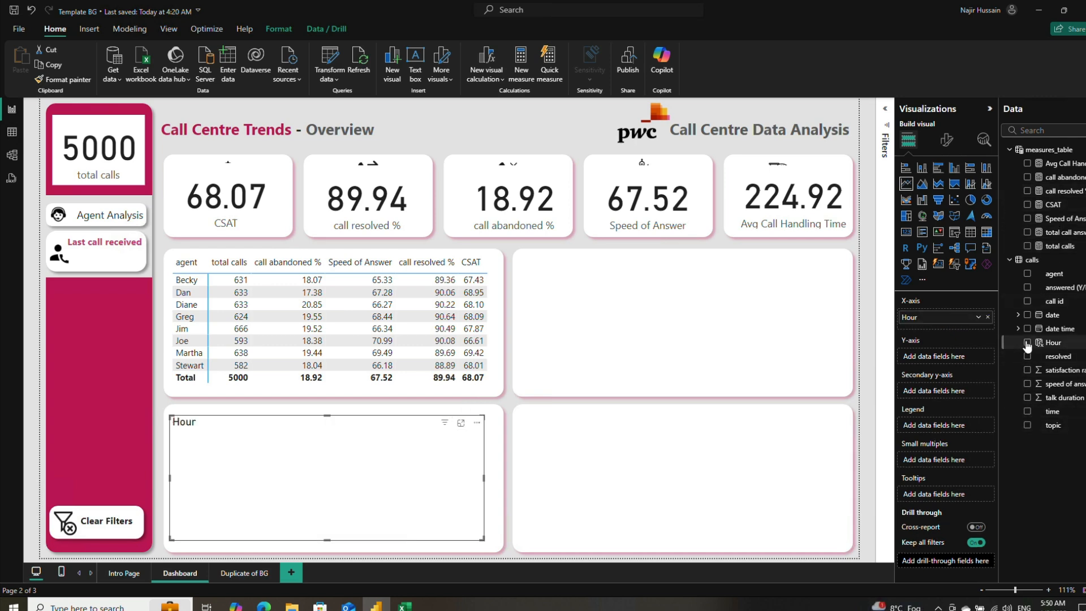
click(1027, 247)
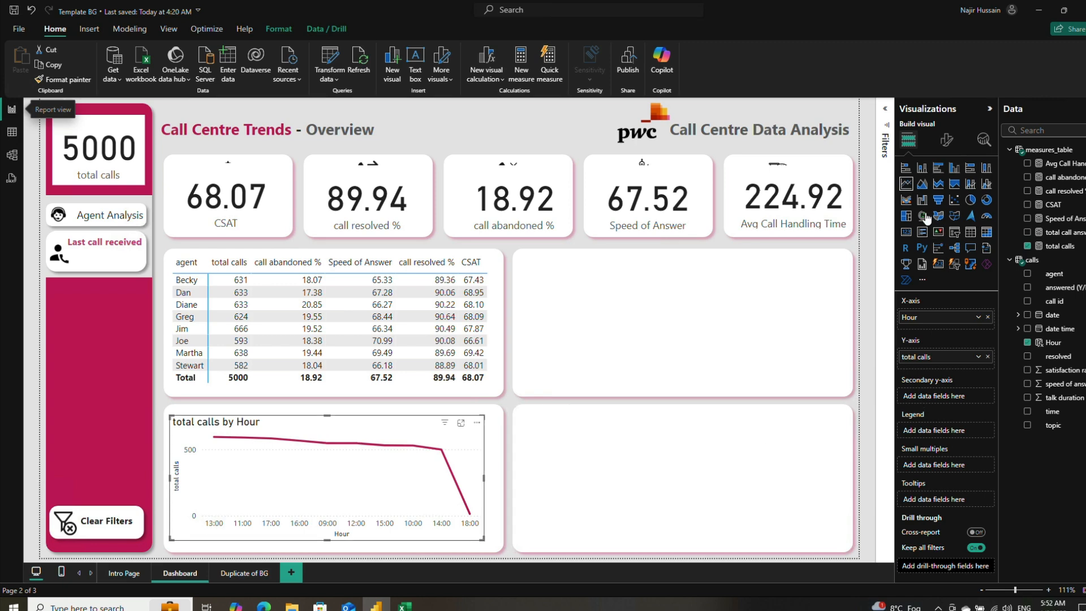
Step: Turn off the Y-axis and X-axis titles of the line chart, keeping both axes' values on
click(940, 140)
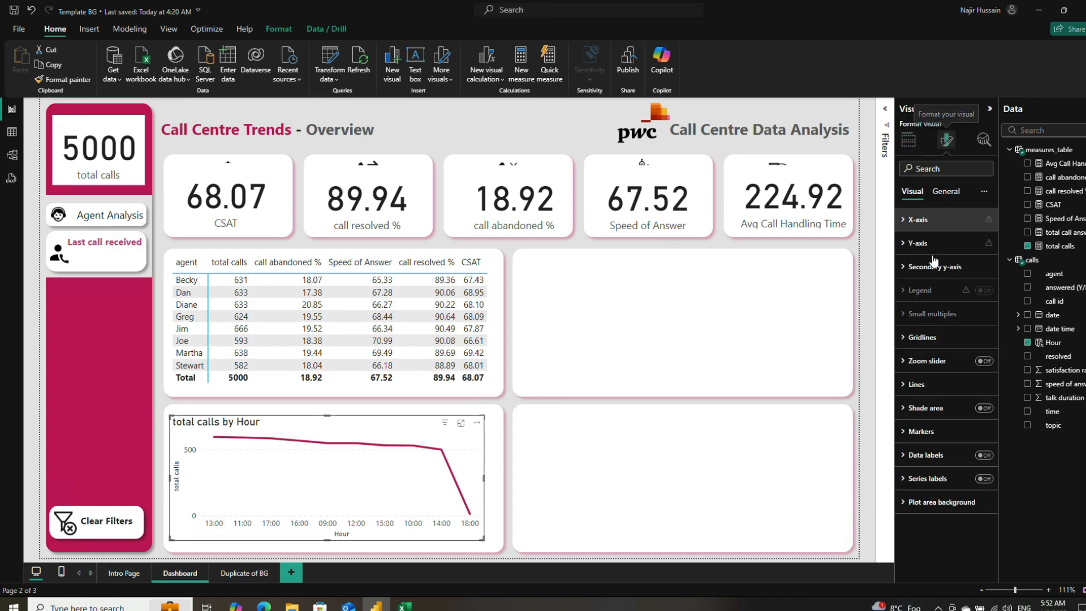
click(904, 244)
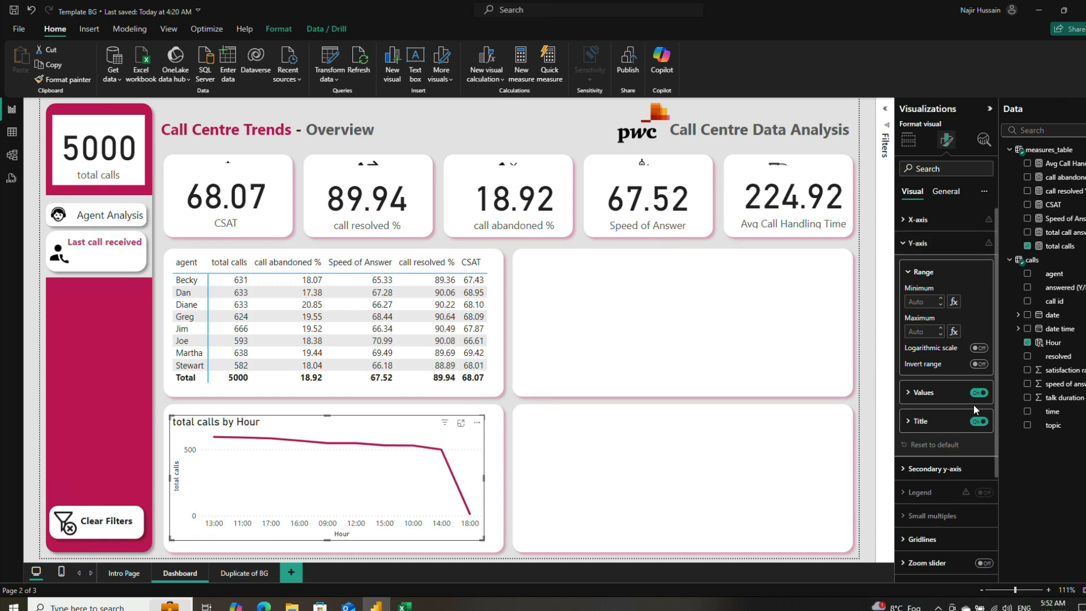
click(978, 422)
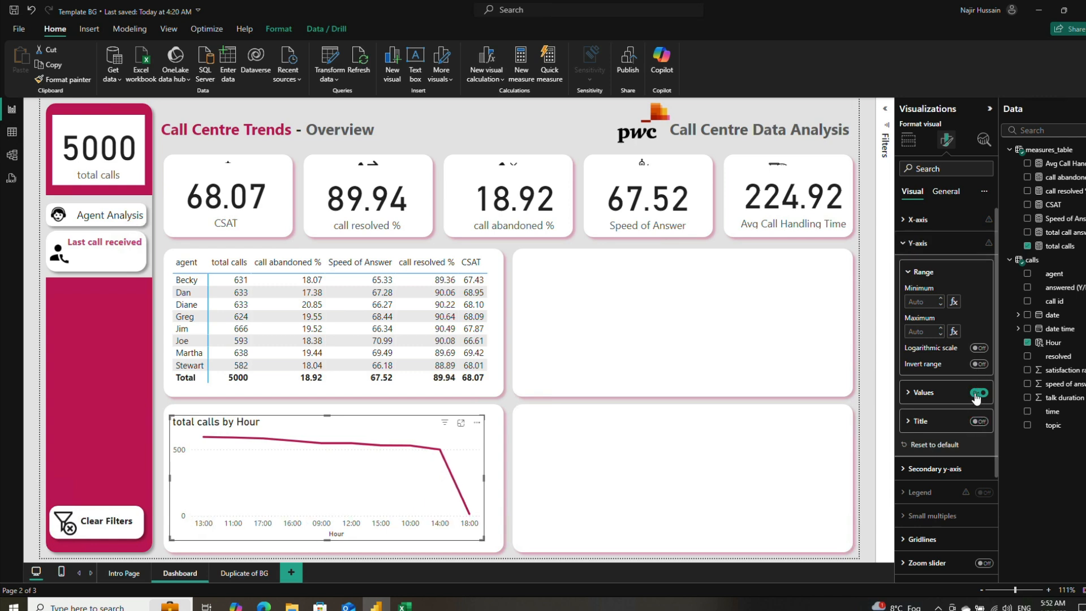
click(977, 396)
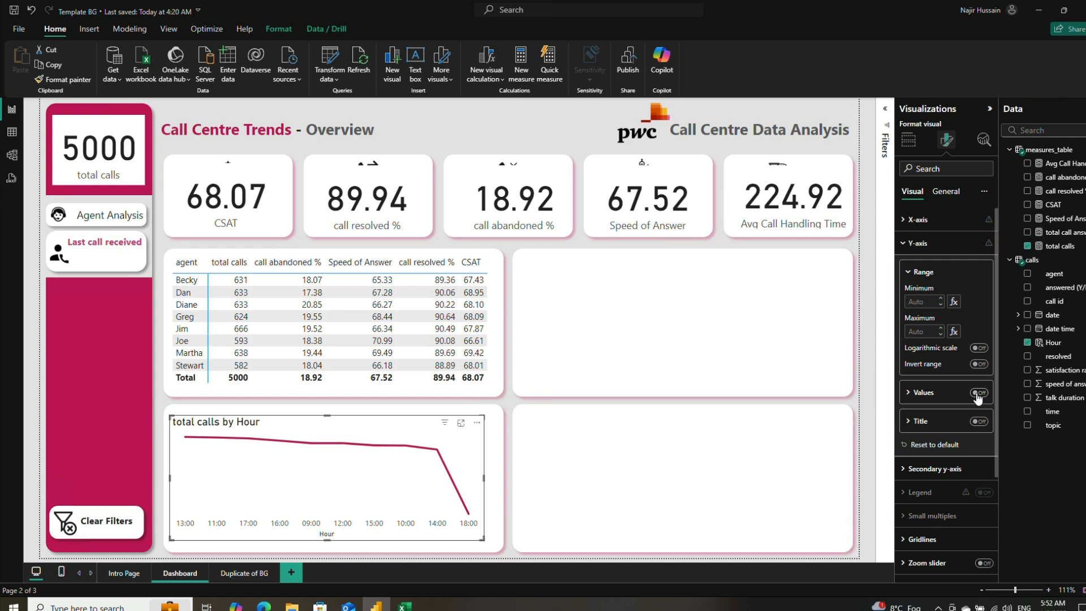
click(978, 396)
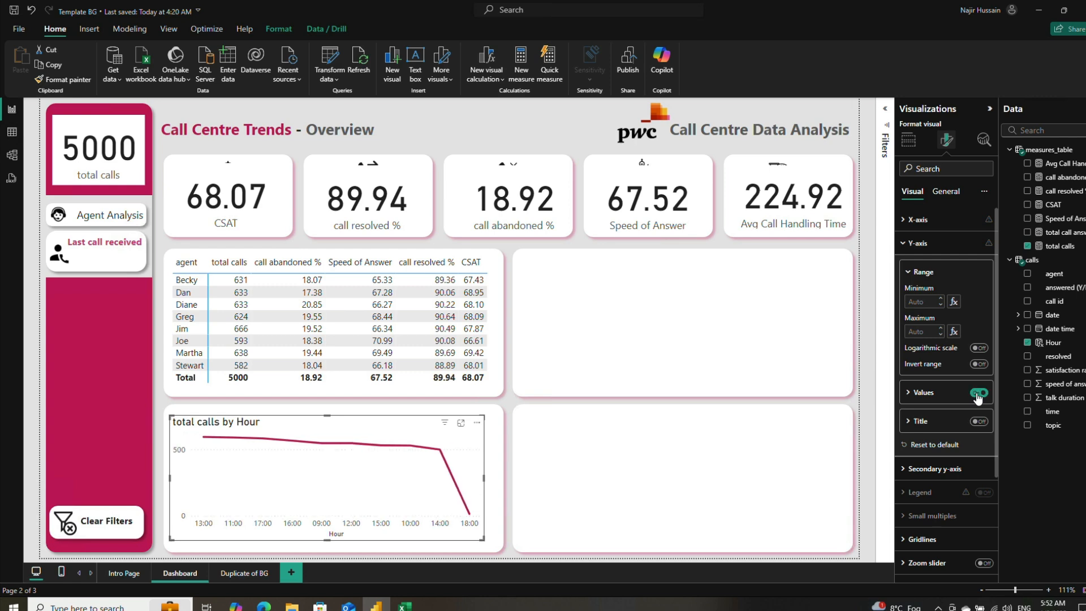
click(903, 245)
click(916, 219)
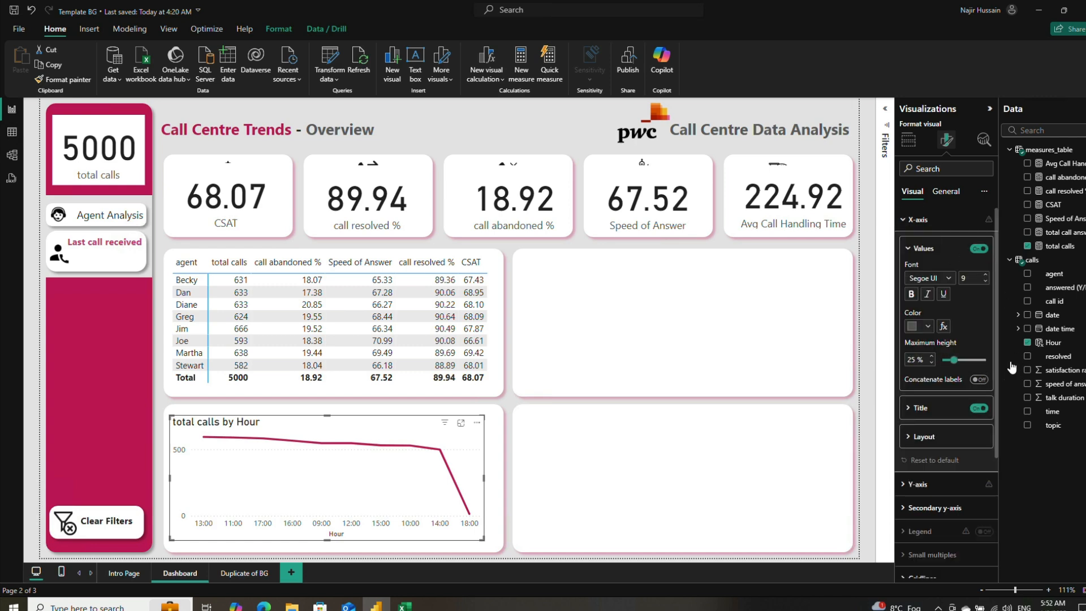
click(979, 408)
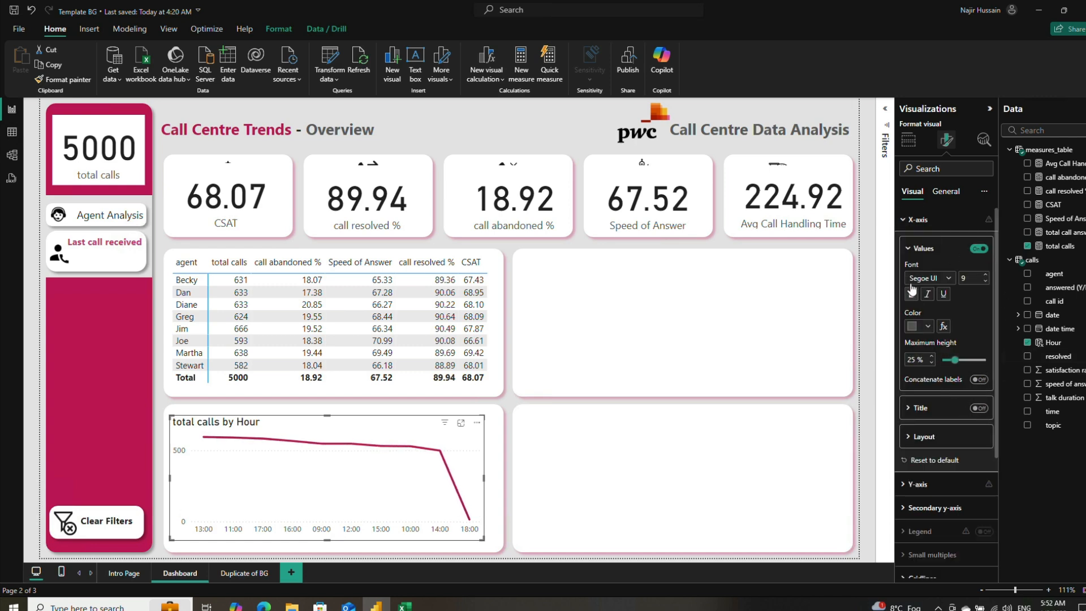
click(908, 248)
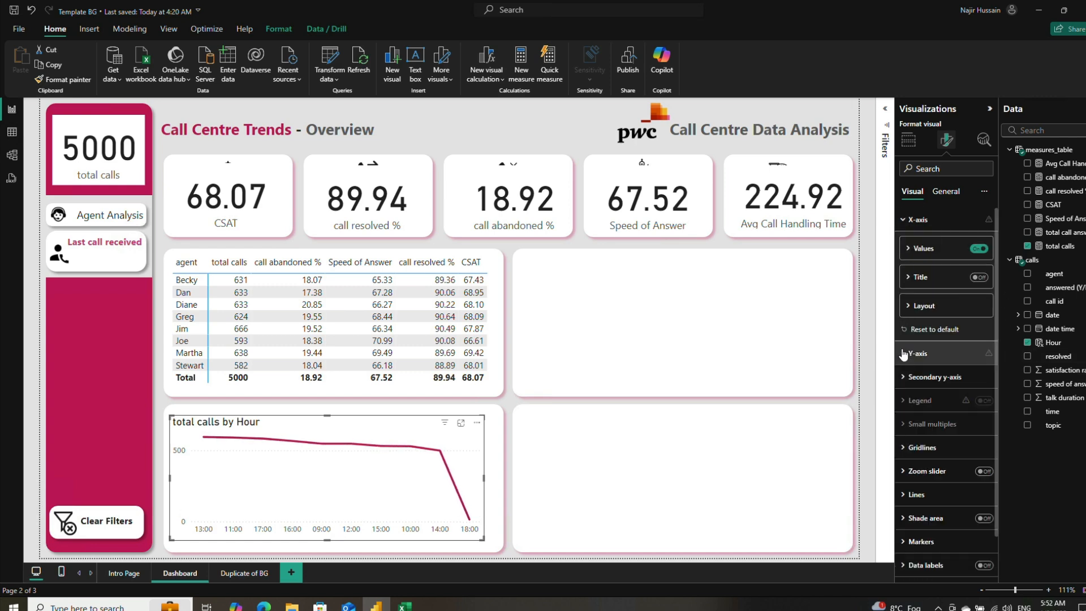
Step: Turn on the shaded area under the line of the total calls by Hour chart
click(984, 518)
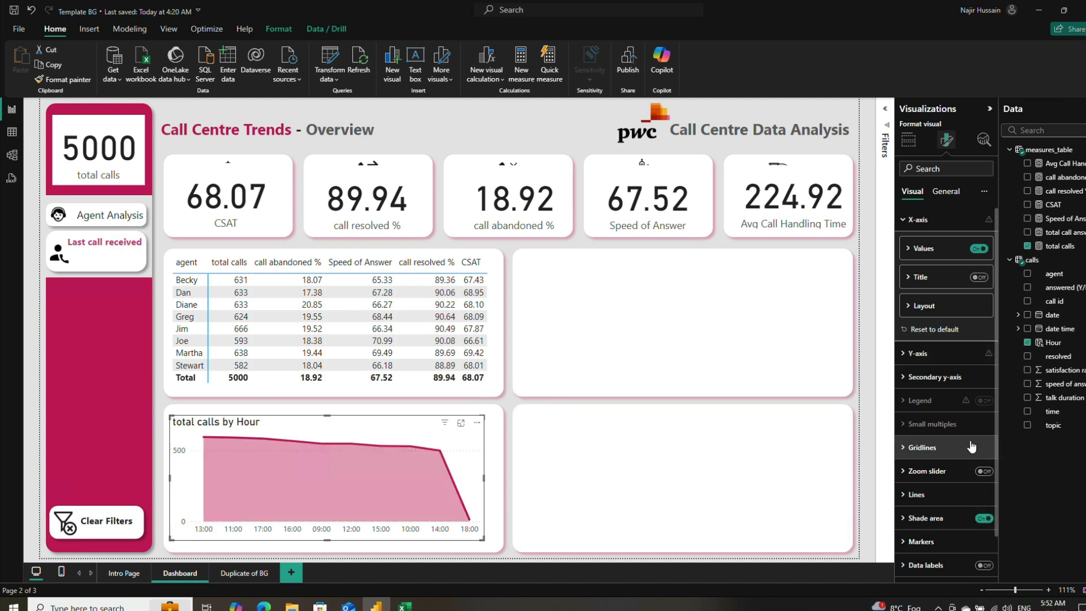
scroll(970, 443, down, 1)
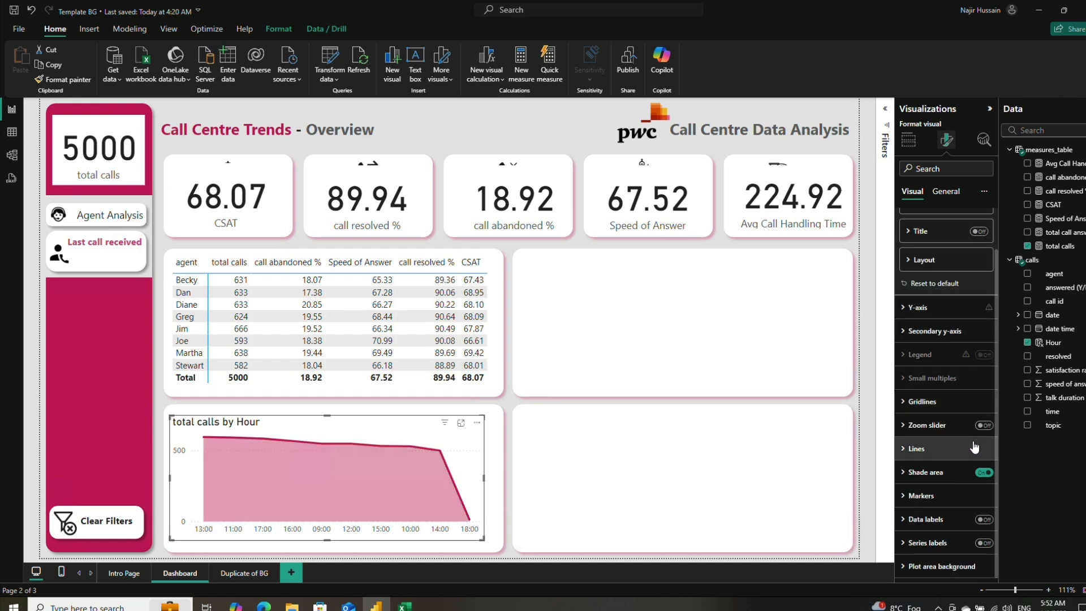
click(903, 451)
click(904, 450)
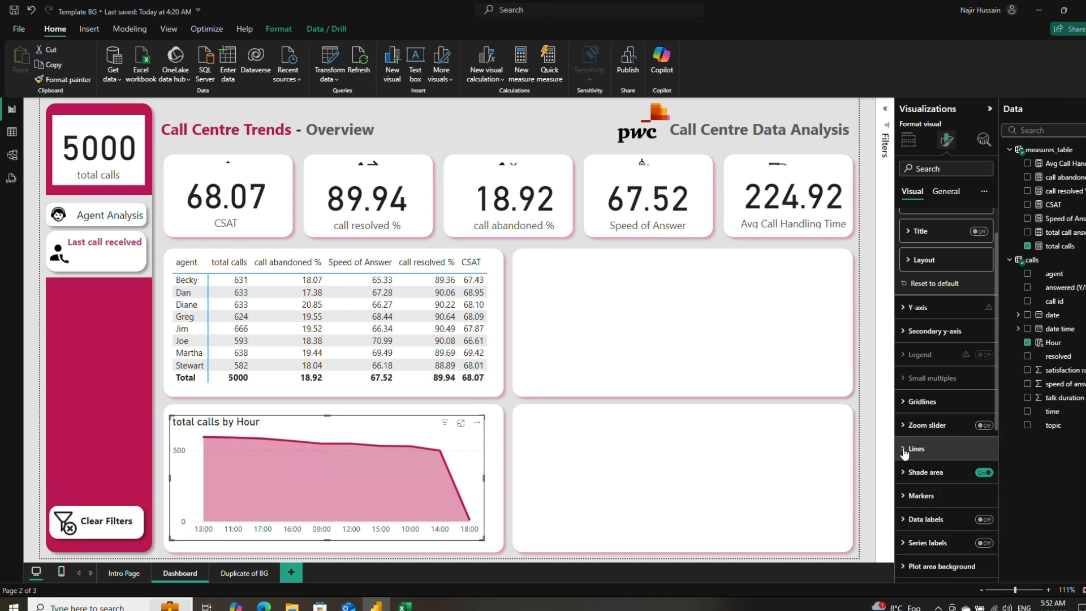
Step: Show markers for all categories on the line chart and set their size to 3 px
click(903, 496)
scroll(962, 469, down, 4)
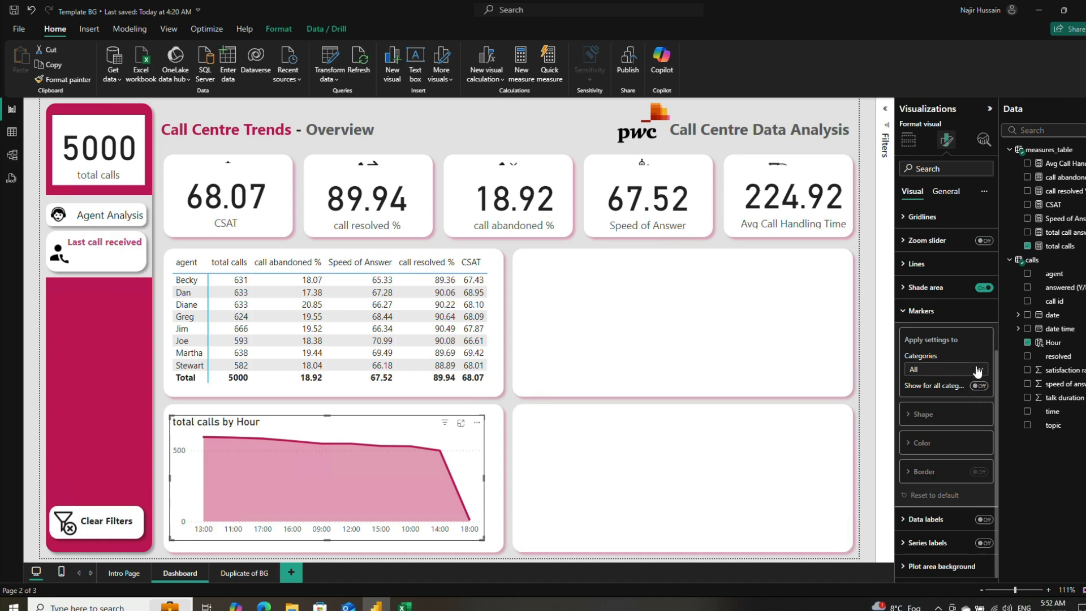
click(978, 369)
click(978, 369)
click(979, 387)
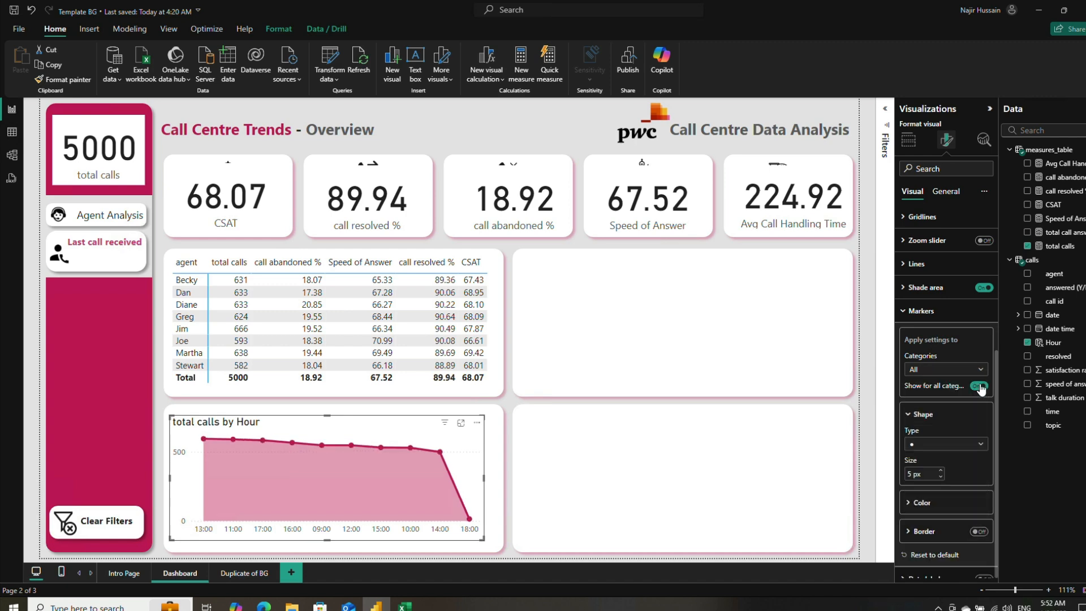
double_click(909, 473)
text(3)
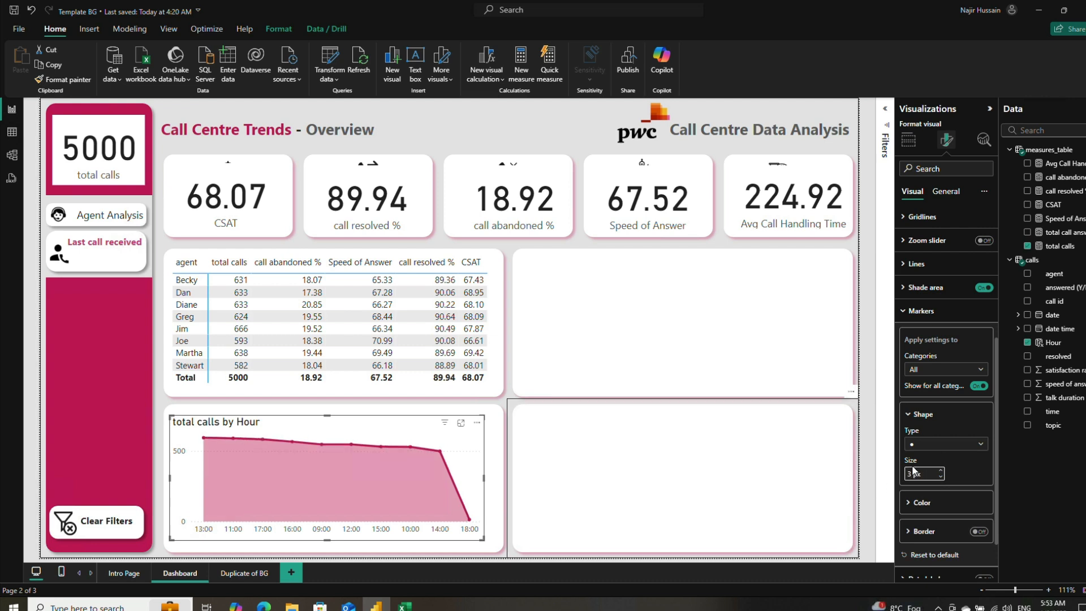
scroll(960, 496, down, 1)
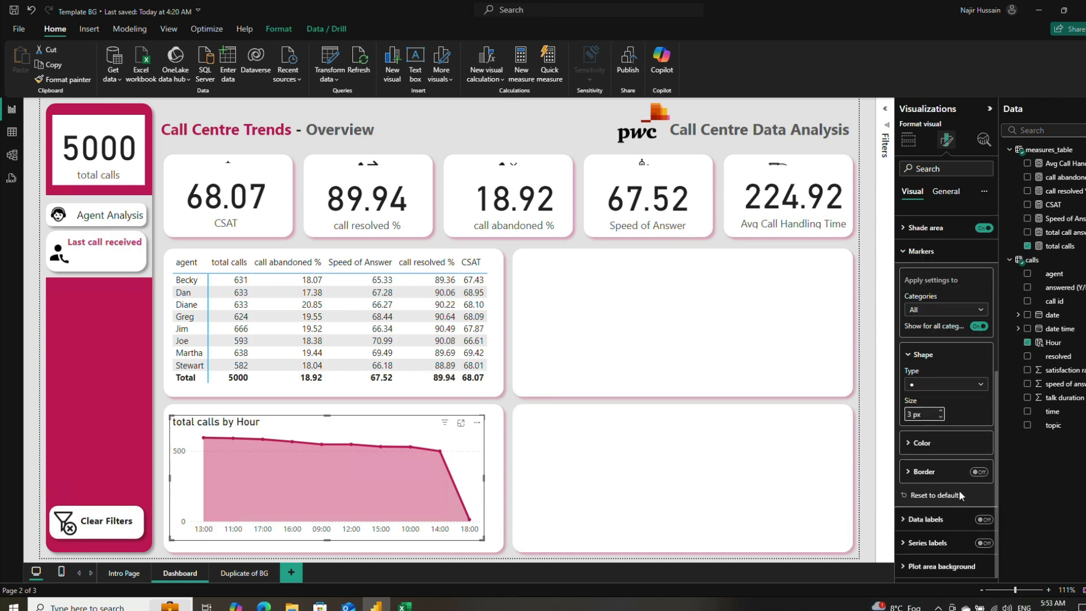
click(905, 252)
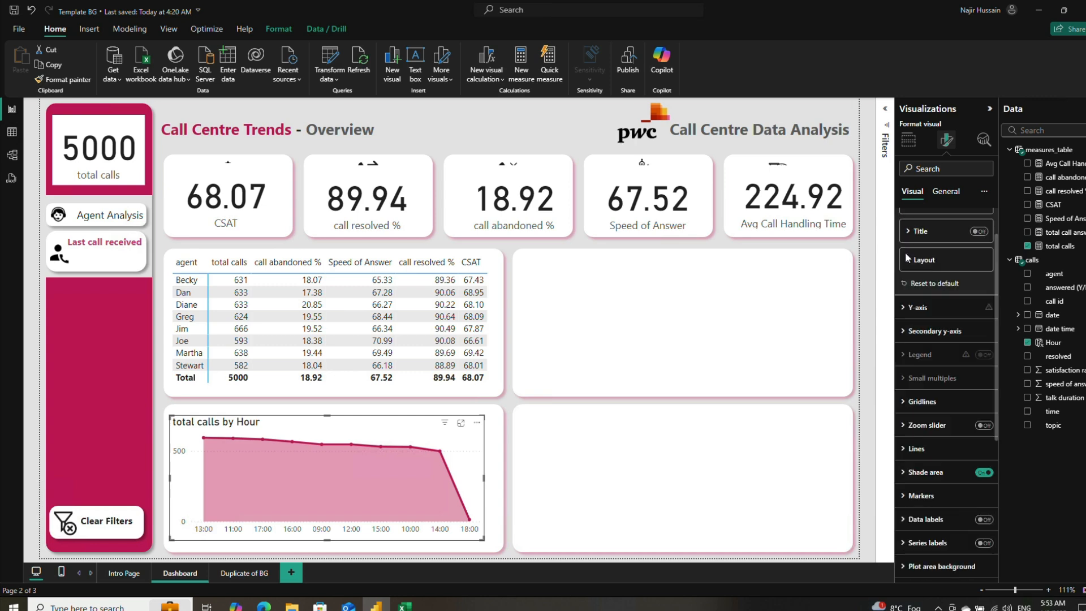
Step: Set the chart line's width to 2 px and its color to Theme color 1, 40% lighter (#da749d)
click(916, 449)
scroll(969, 469, down, 1)
scroll(968, 469, down, 1)
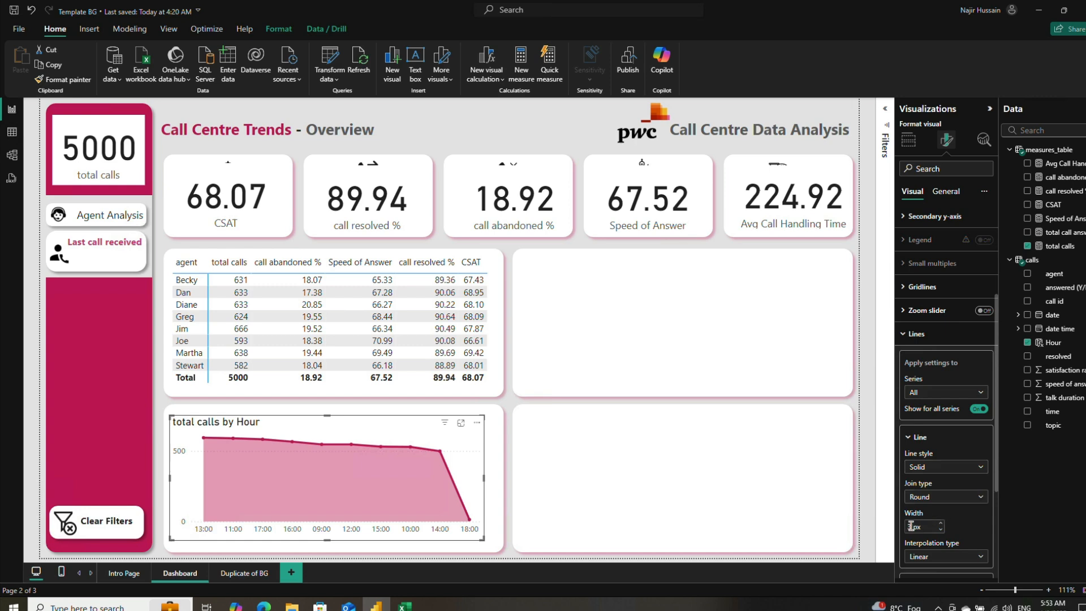
click(910, 526)
key(Return)
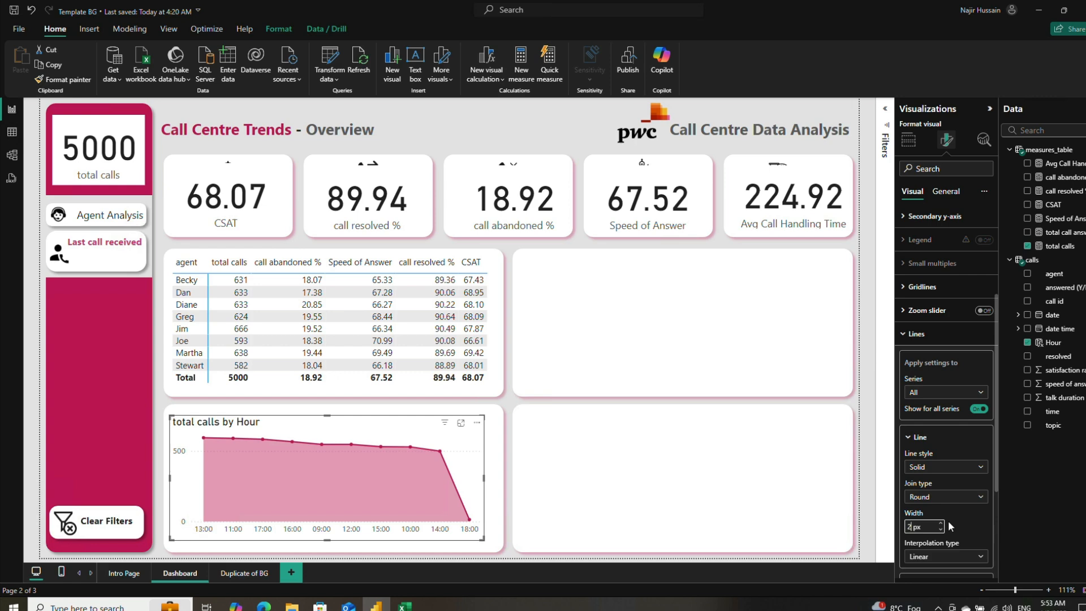
scroll(965, 487, down, 2)
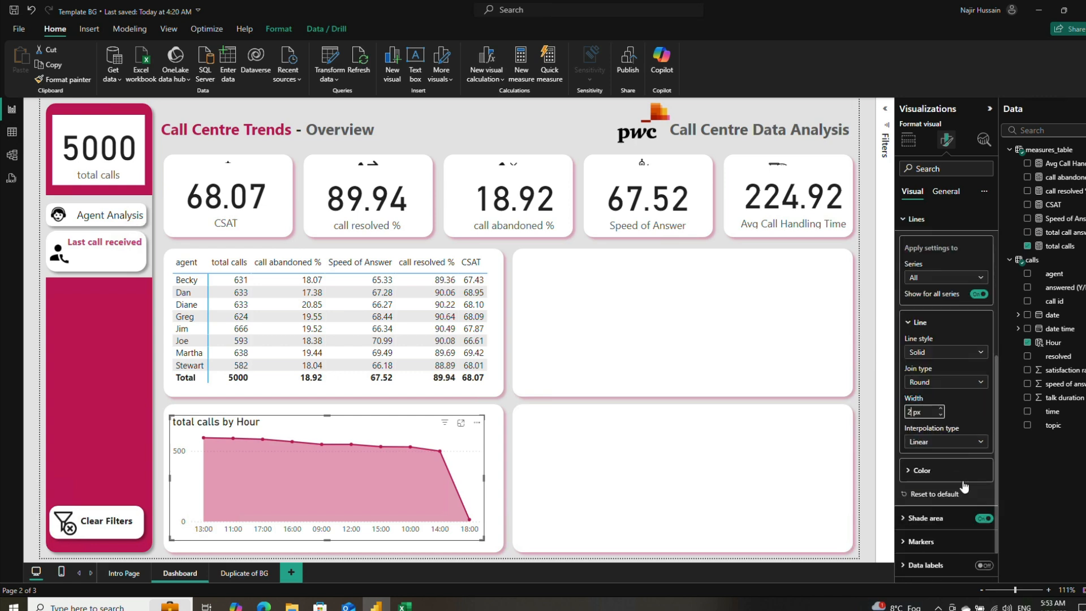
click(914, 472)
click(924, 501)
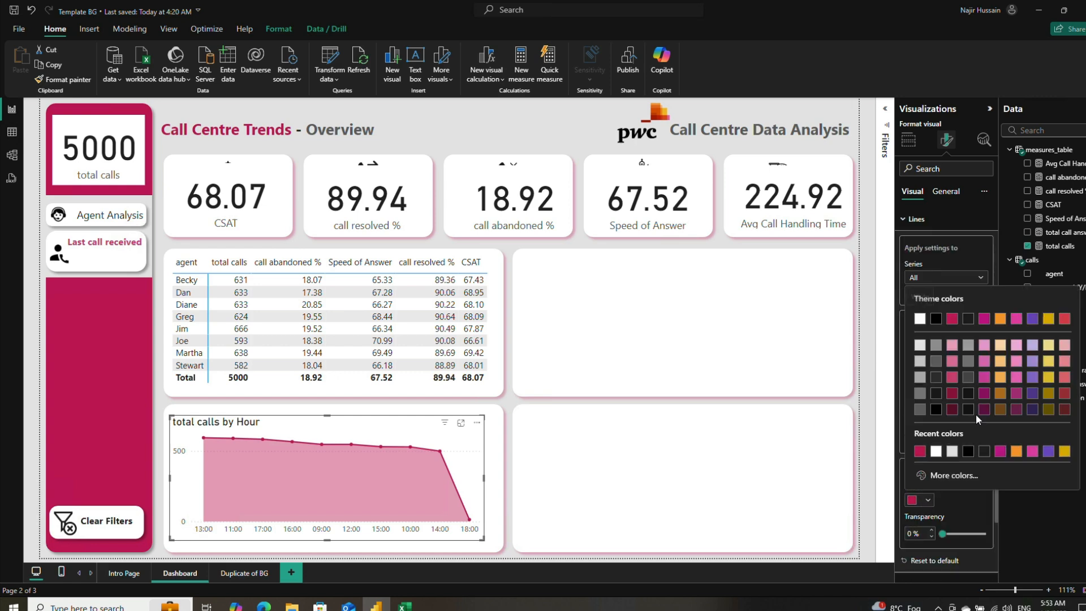
click(951, 361)
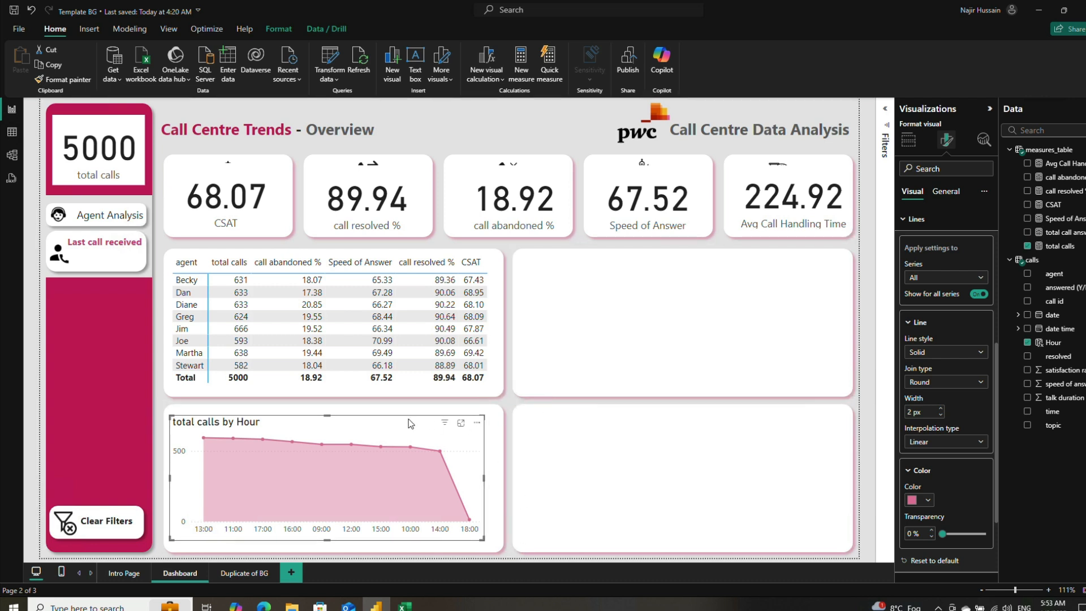
Step: Duplicate the total calls by Hour chart and place the copy in the empty panel to its right
key(ctrl+c)
key(ctrl+v)
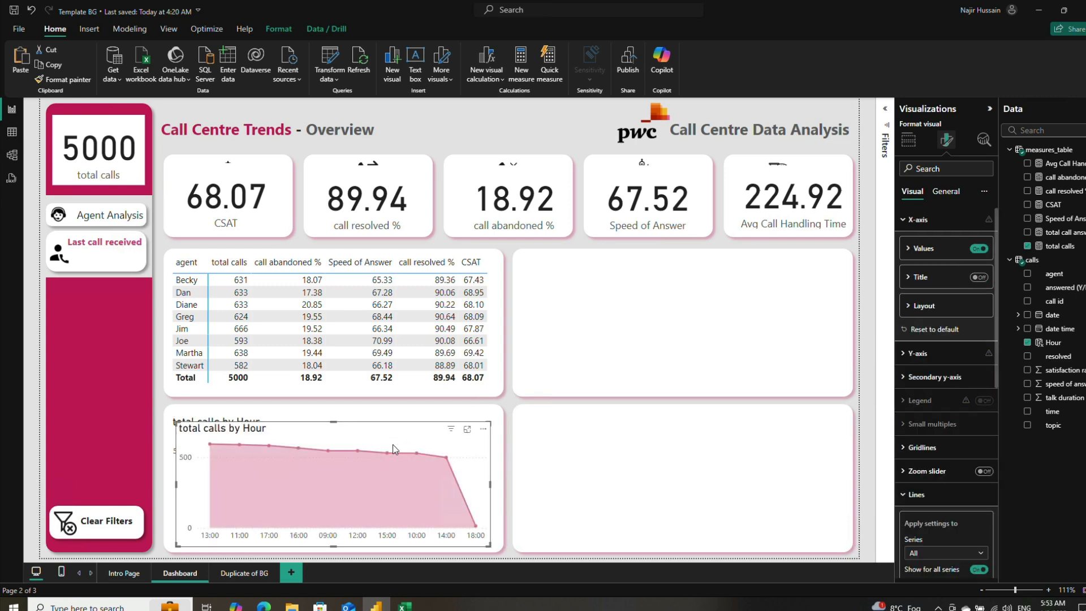
drag(393, 445, 744, 444)
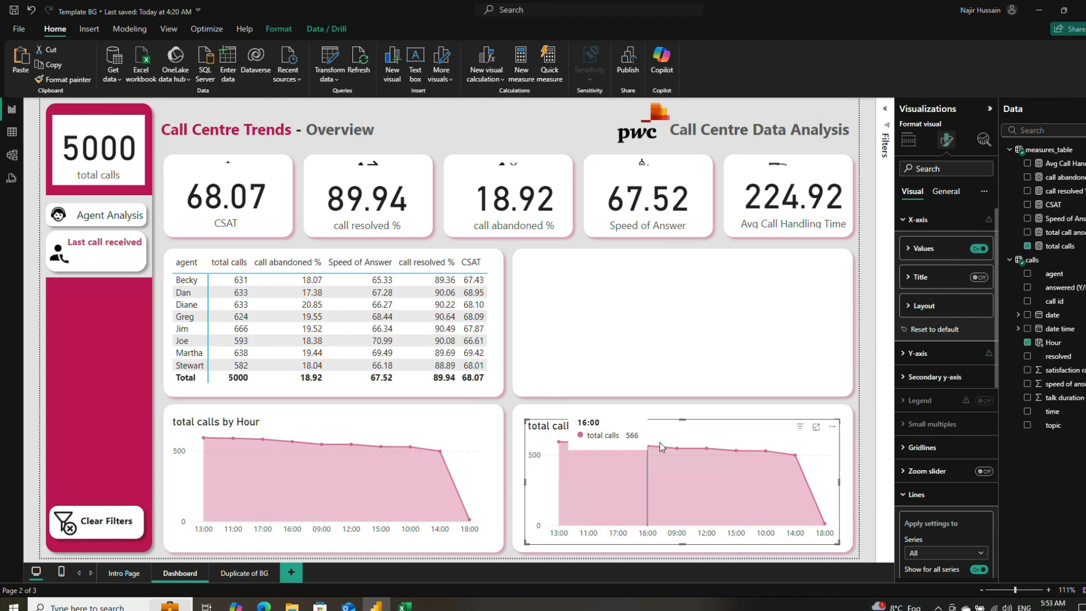
click(426, 433)
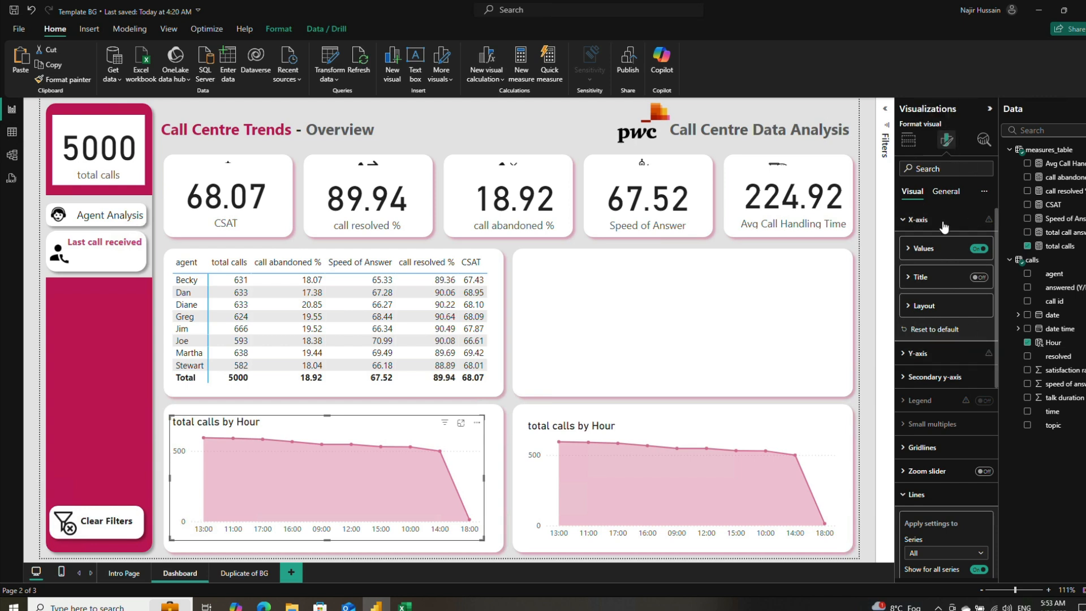
click(945, 191)
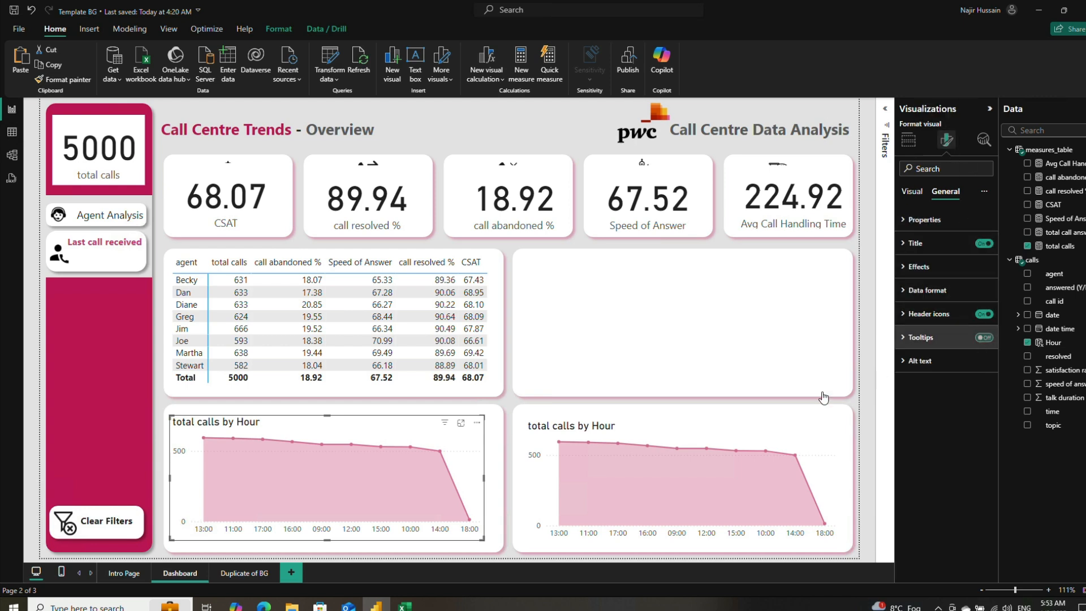
click(821, 411)
click(984, 337)
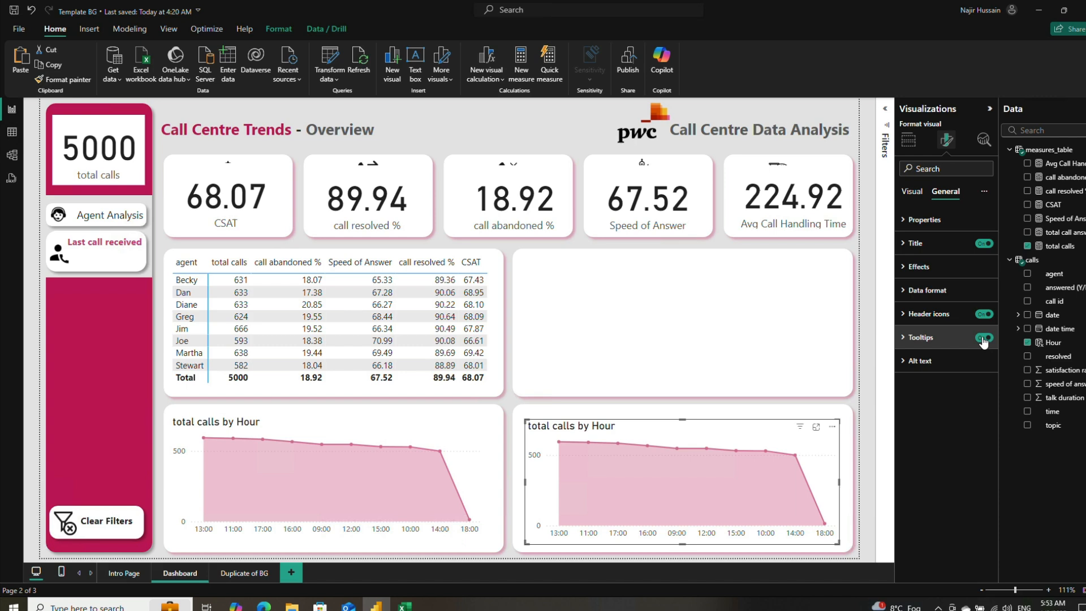
click(984, 339)
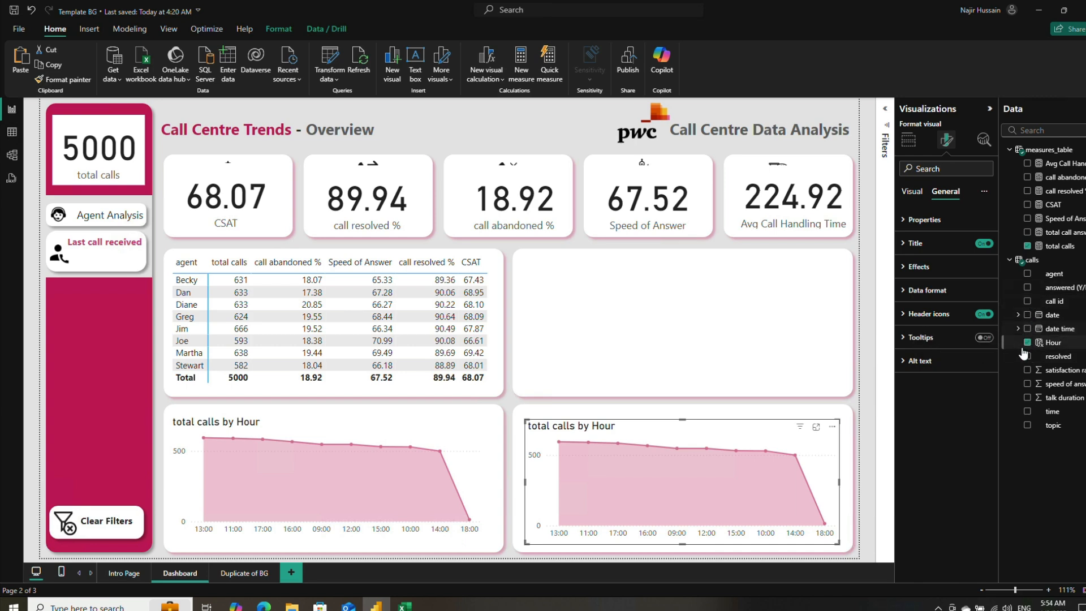
Step: Add a new calculated column named Day Name to the calls table
click(12, 133)
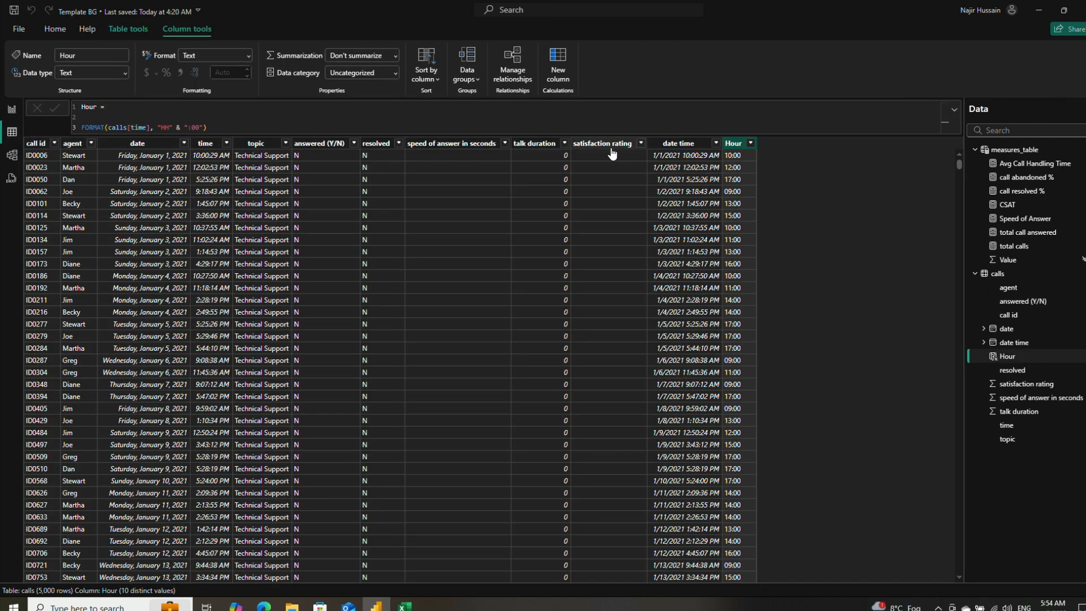
click(141, 143)
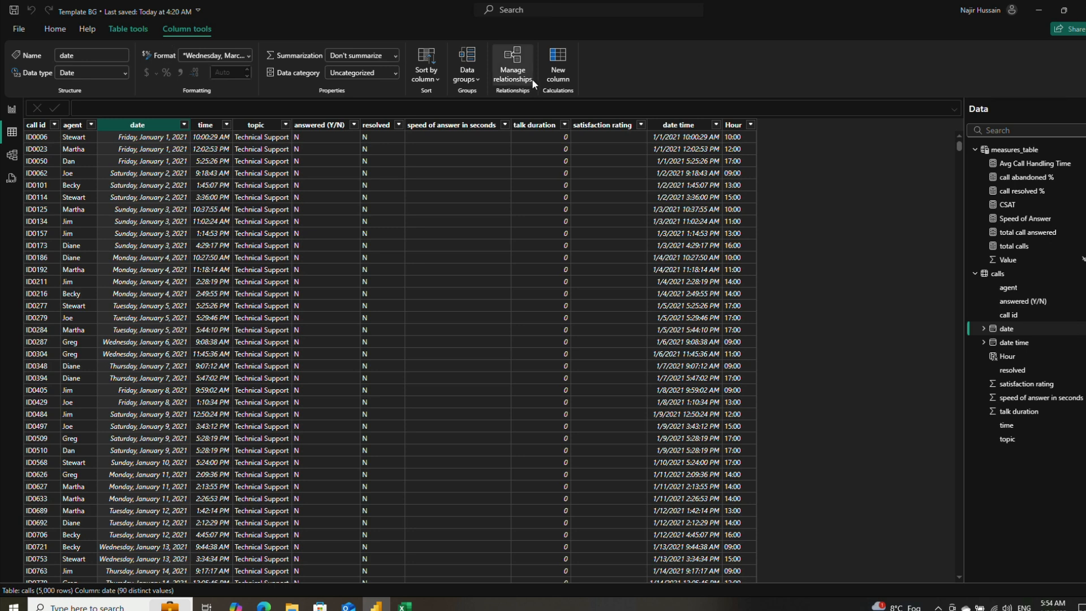
click(557, 68)
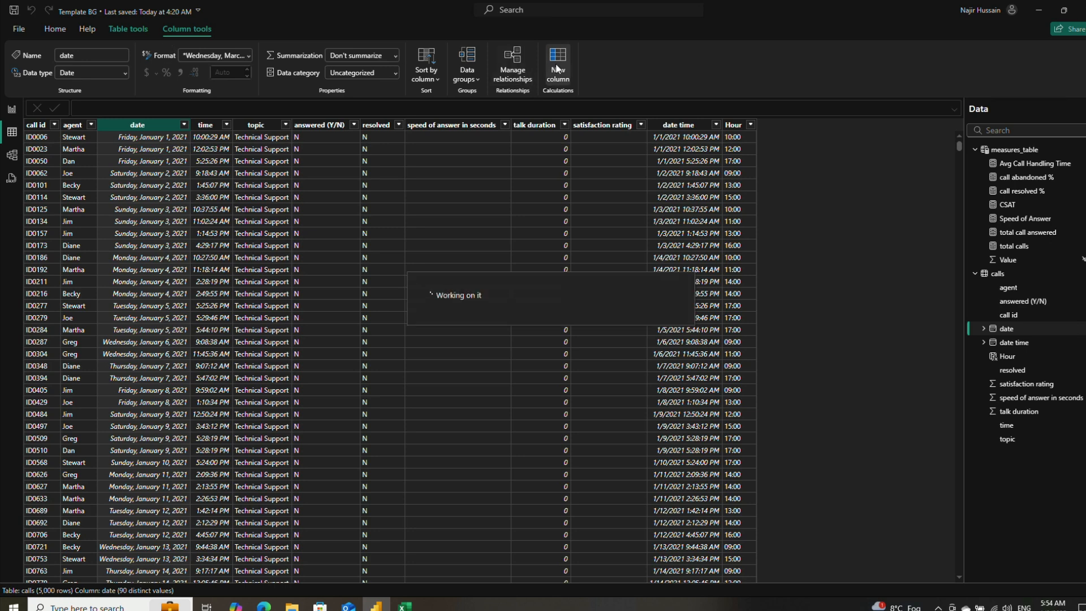
text(day)
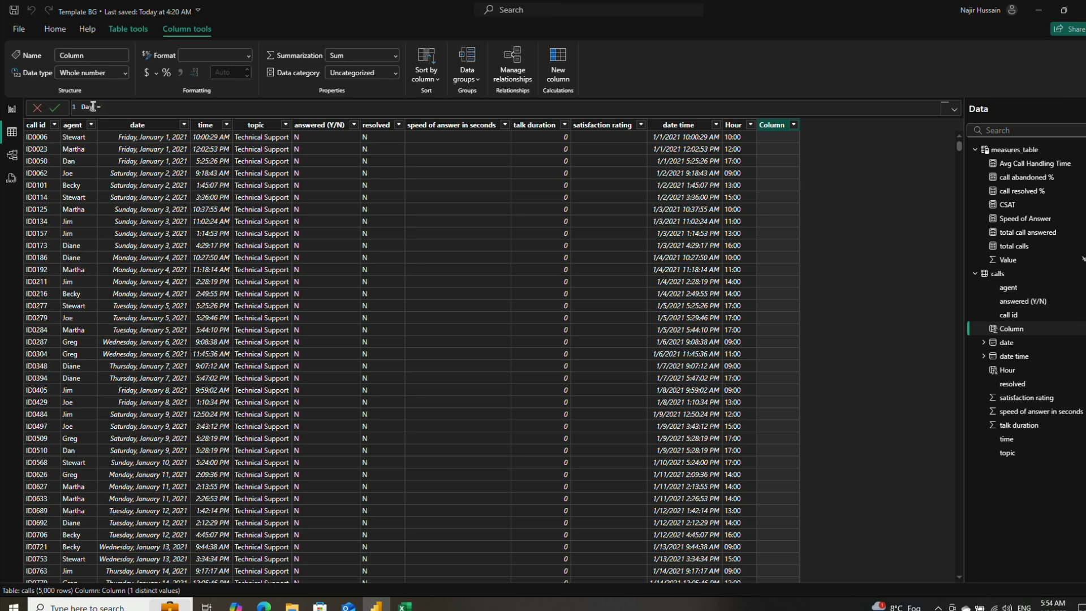
key(shift+Return)
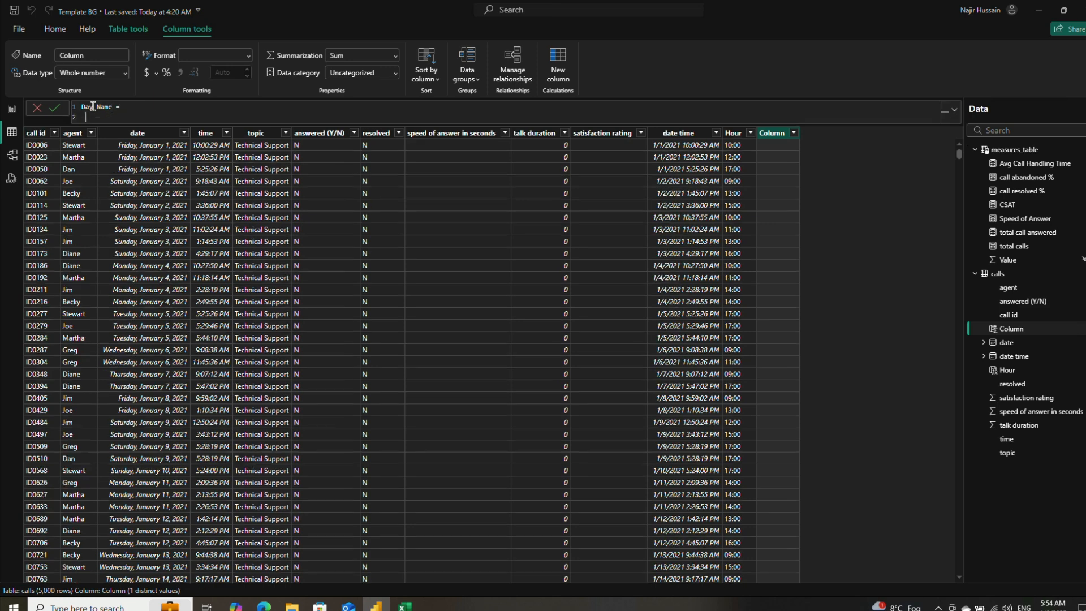
Step: Define the Day Name column as FORMAT(calls[date], "Ddd") and commit the formula
mouse_move(383, 4)
text(FORMAT()
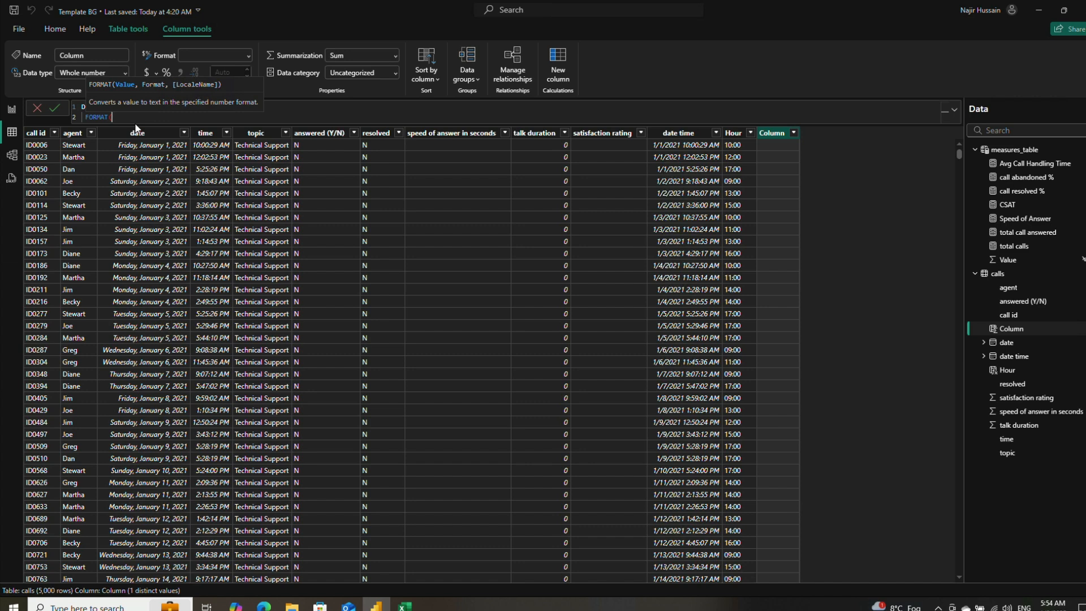
text(ca)
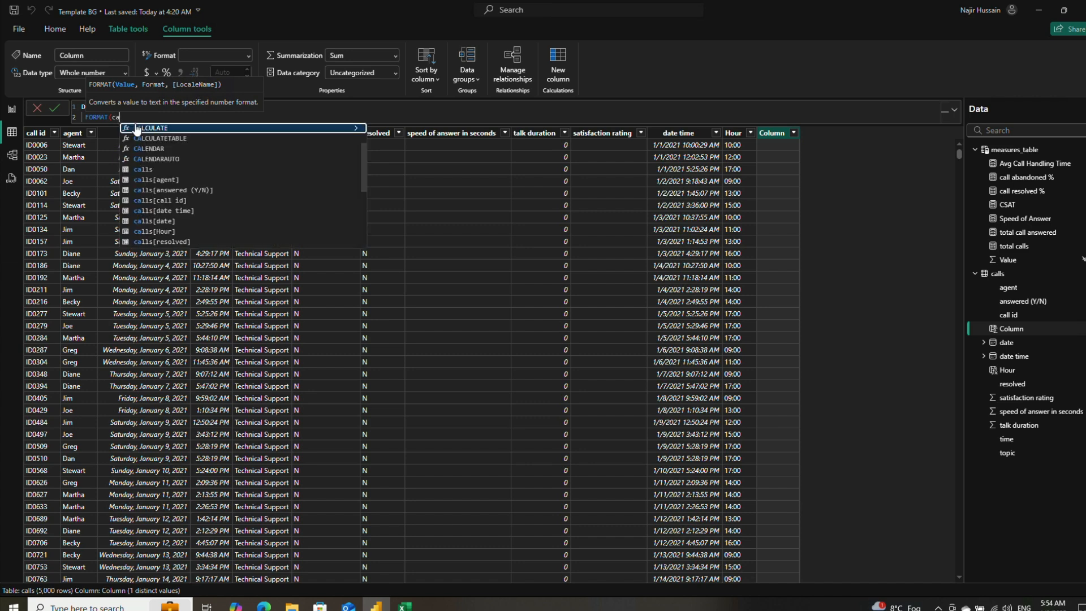
key(Down)
key(Down)
key(Down)
key(Down)
key(Down)
key(Down)
key(Down)
key(Down)
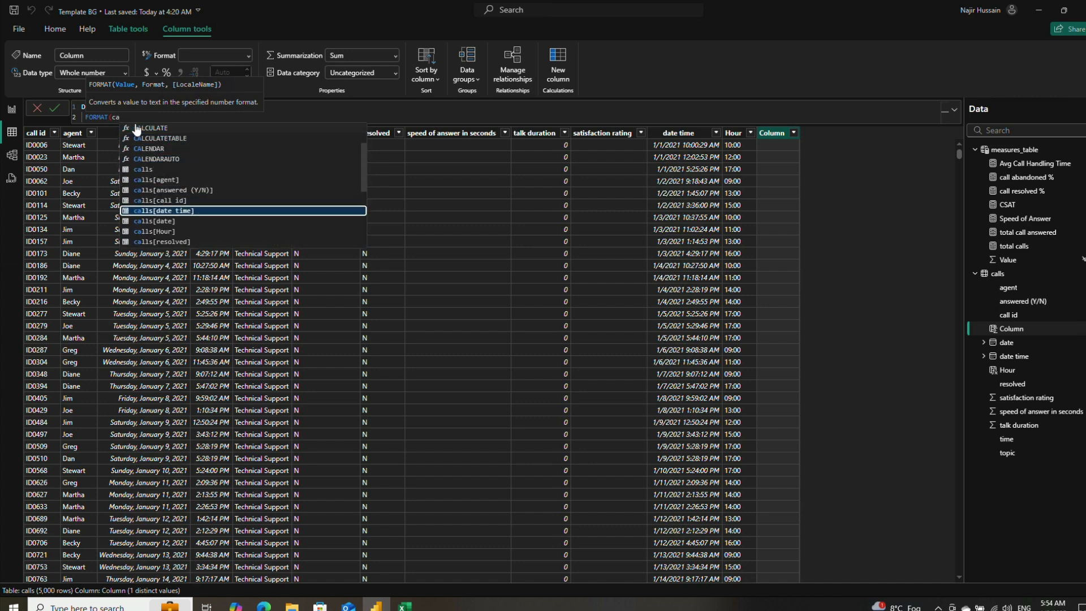
key(Down)
key(Tab)
text(, ")
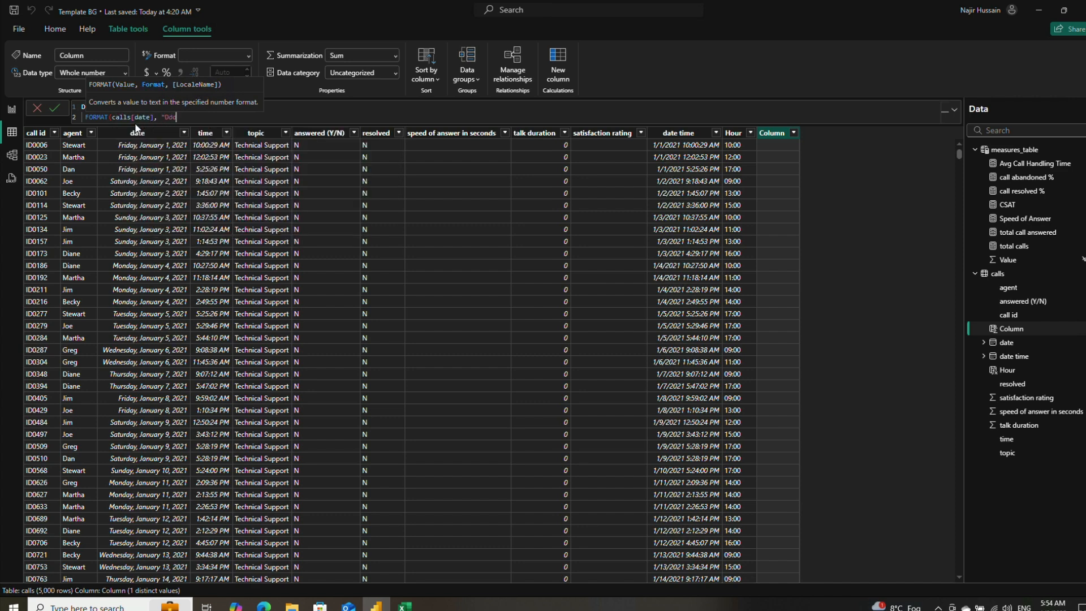
text(Ddd"))
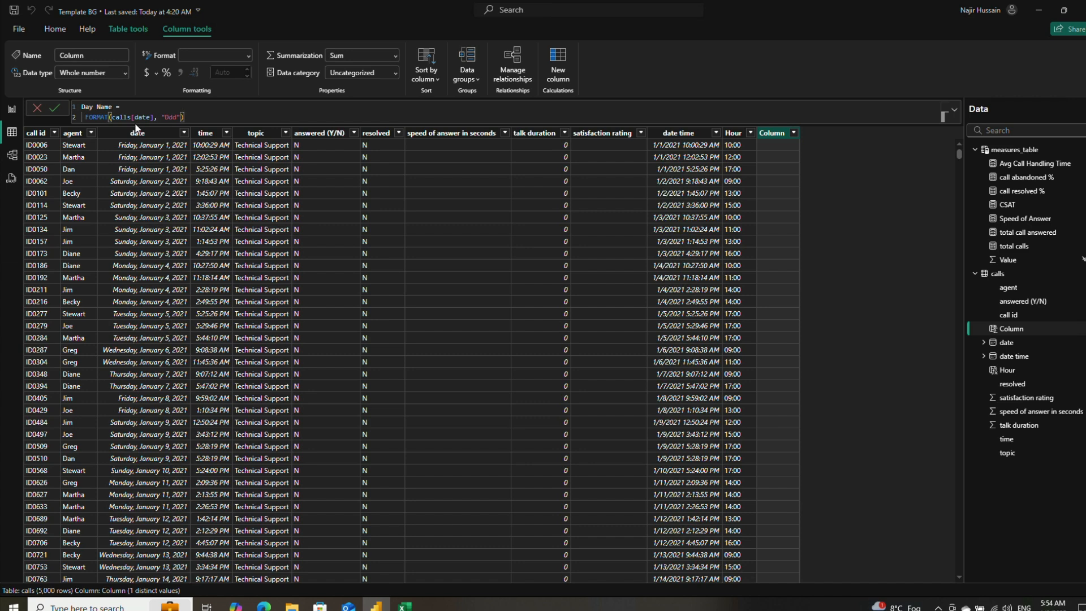
click(55, 108)
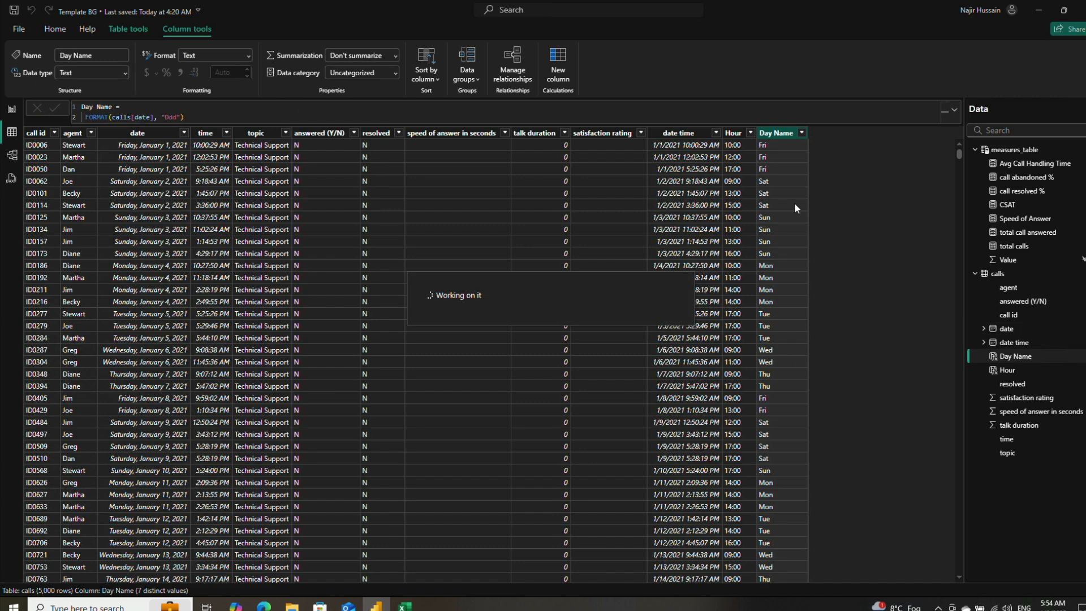
Step: Replace Hour with Day Name in the duplicated total calls line chart on the Dashboard page
click(13, 110)
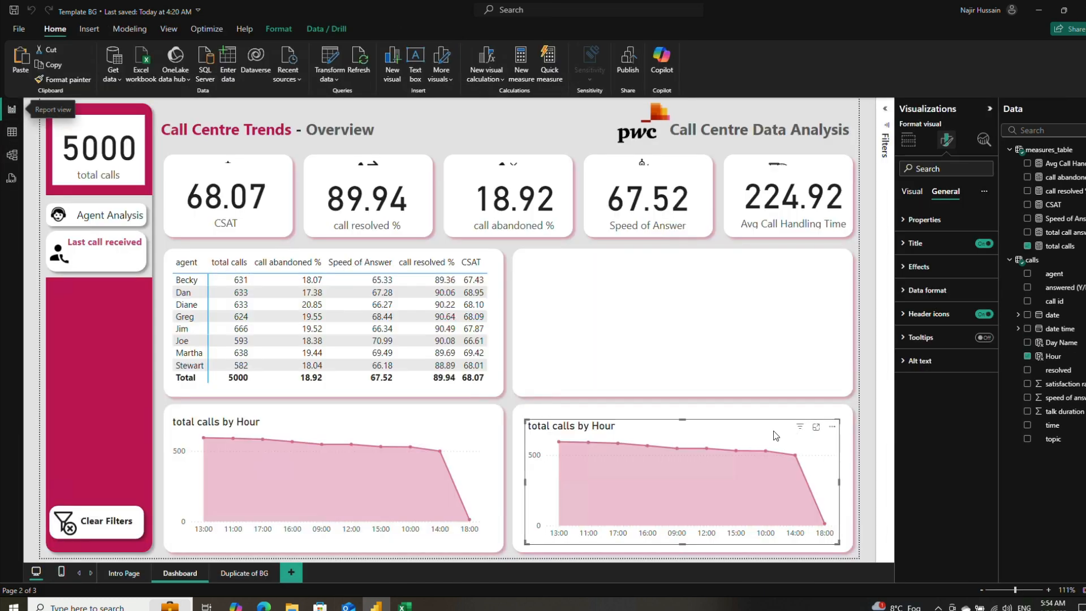
click(1027, 357)
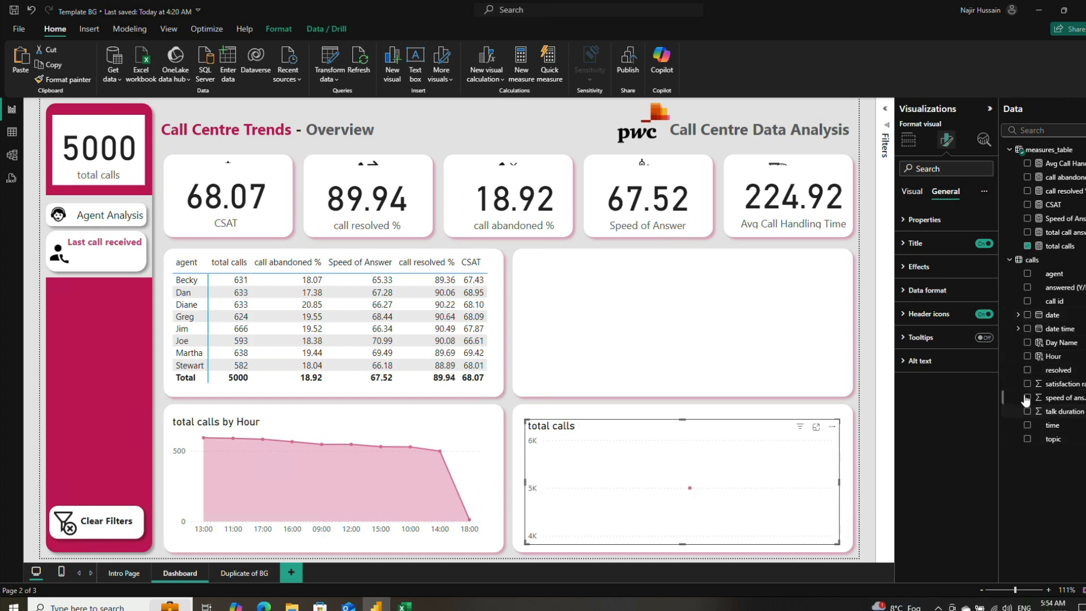
click(1027, 342)
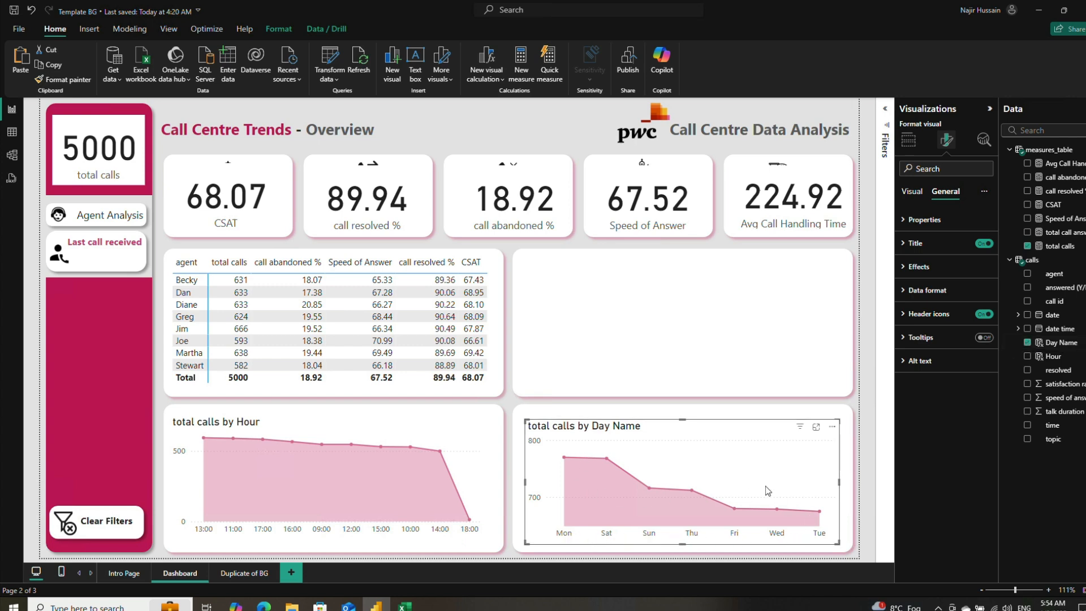
click(872, 472)
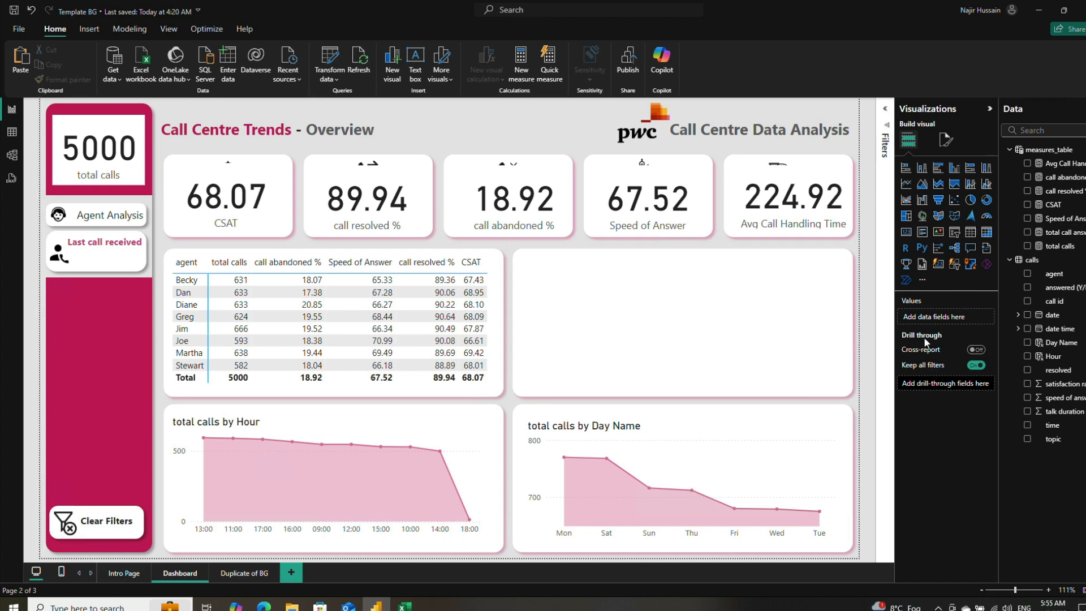
Step: Insert a clustered column chart and move it onto the empty panel beside the agent matrix
click(646, 310)
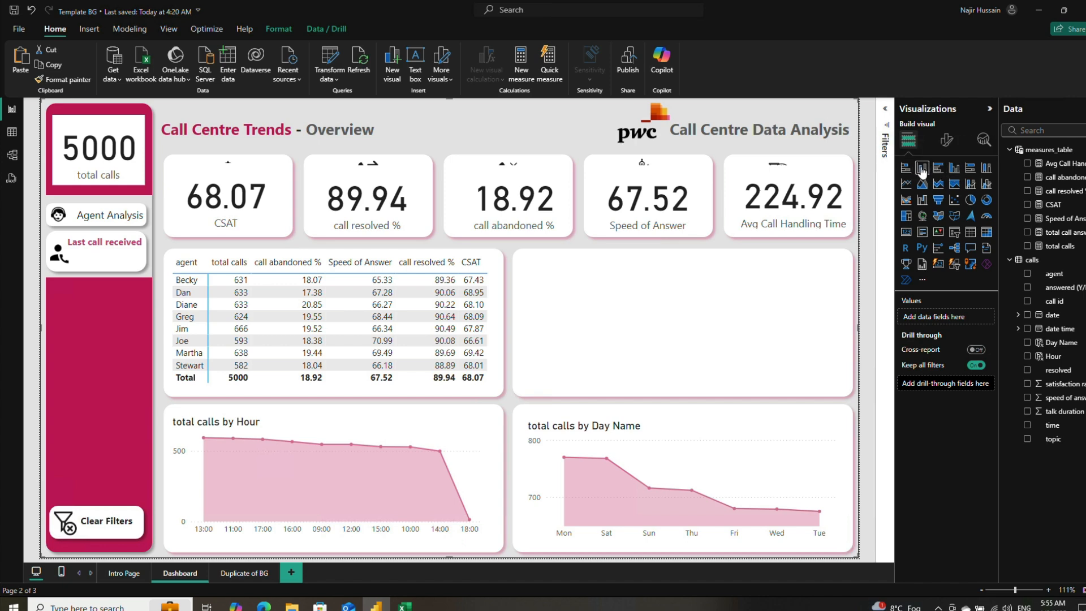
click(954, 168)
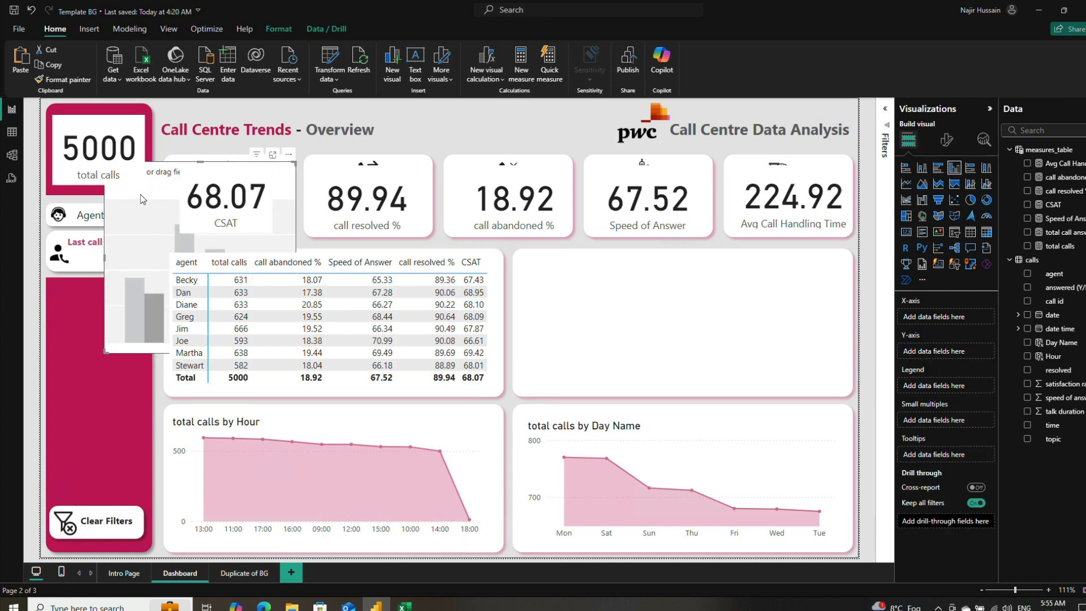
drag(198, 236, 499, 292)
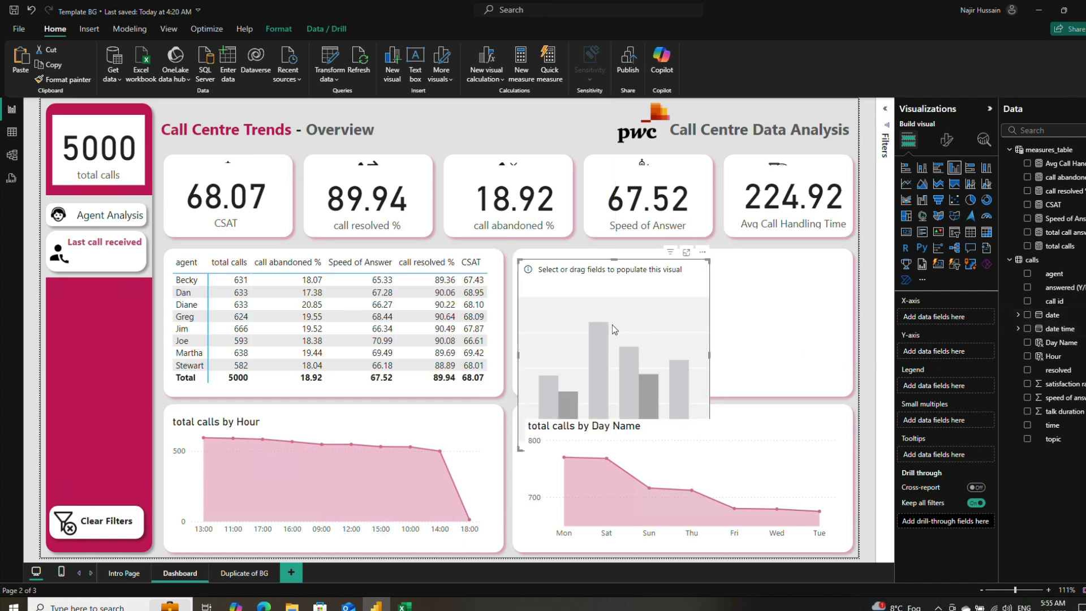
click(762, 313)
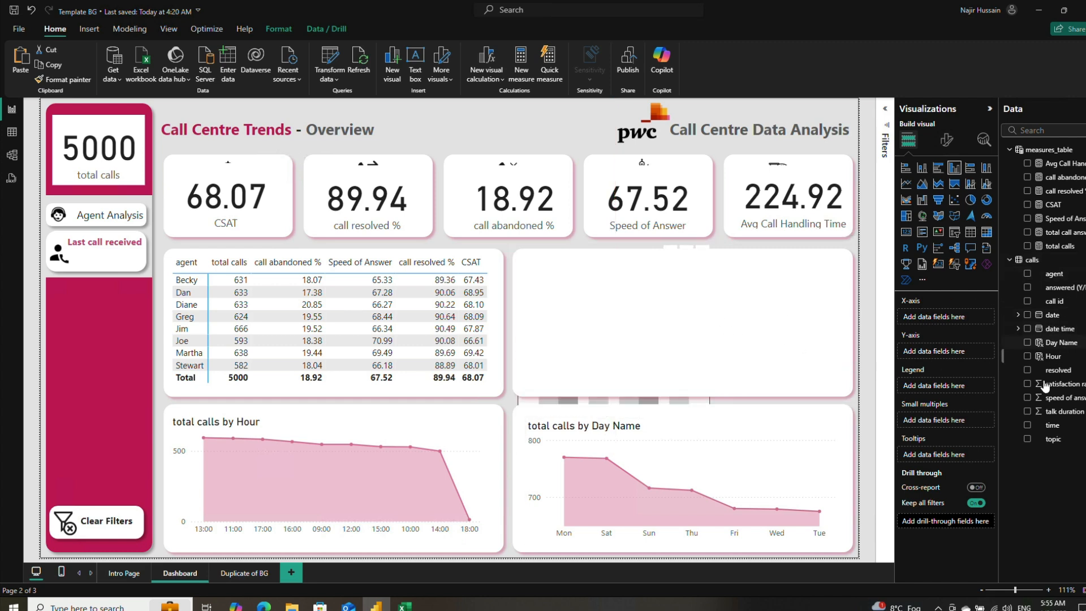
click(683, 335)
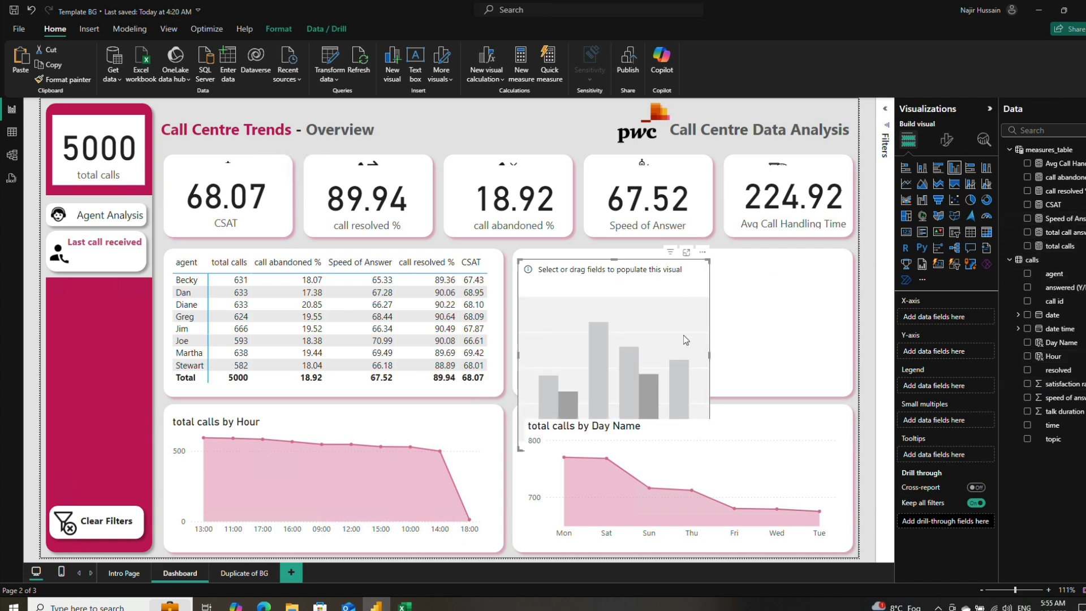
drag(684, 335, 730, 294)
click(768, 274)
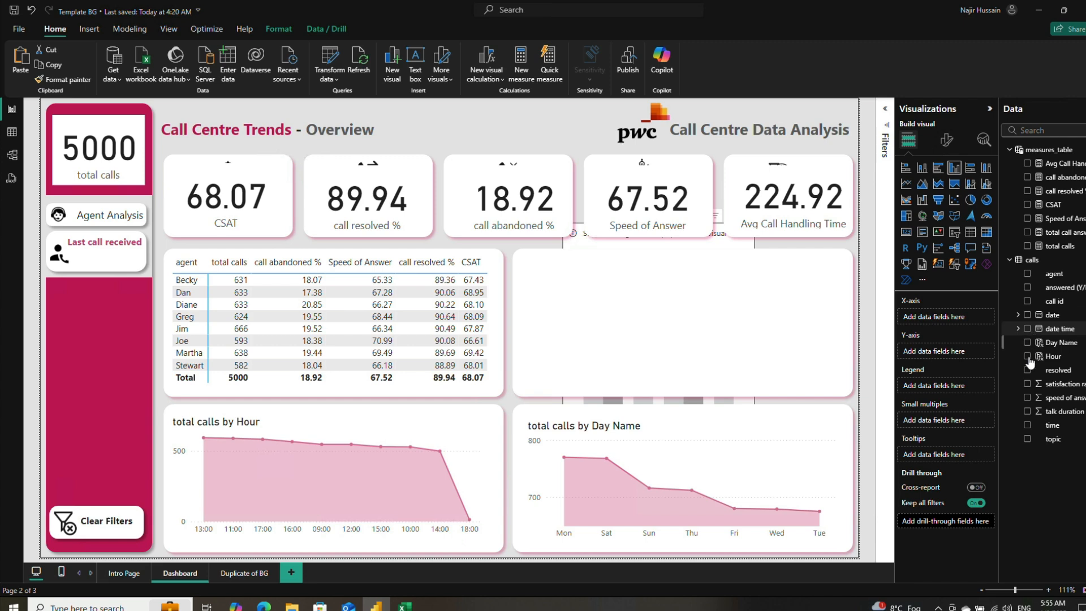
Step: Plot total calls on the column chart's Y-axis against satisfaction rating on its X-axis
click(1028, 386)
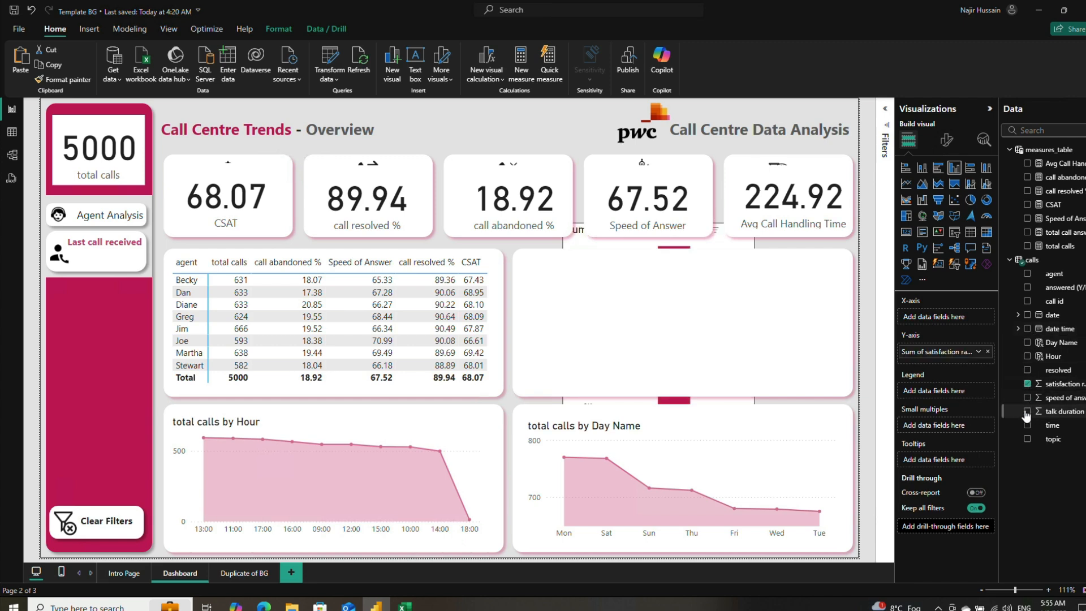
click(1027, 247)
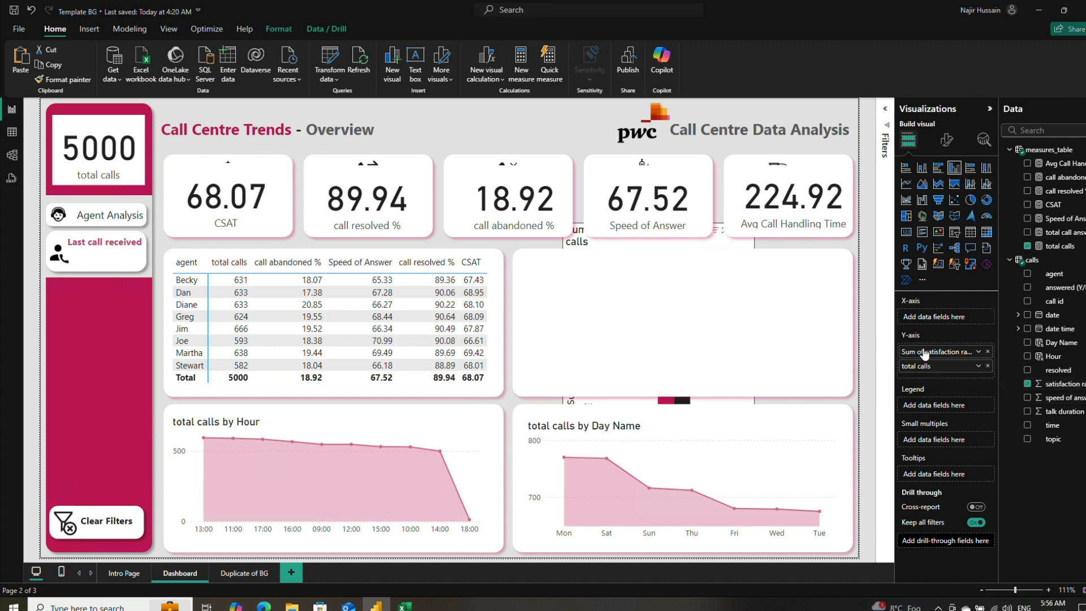
drag(936, 351, 928, 321)
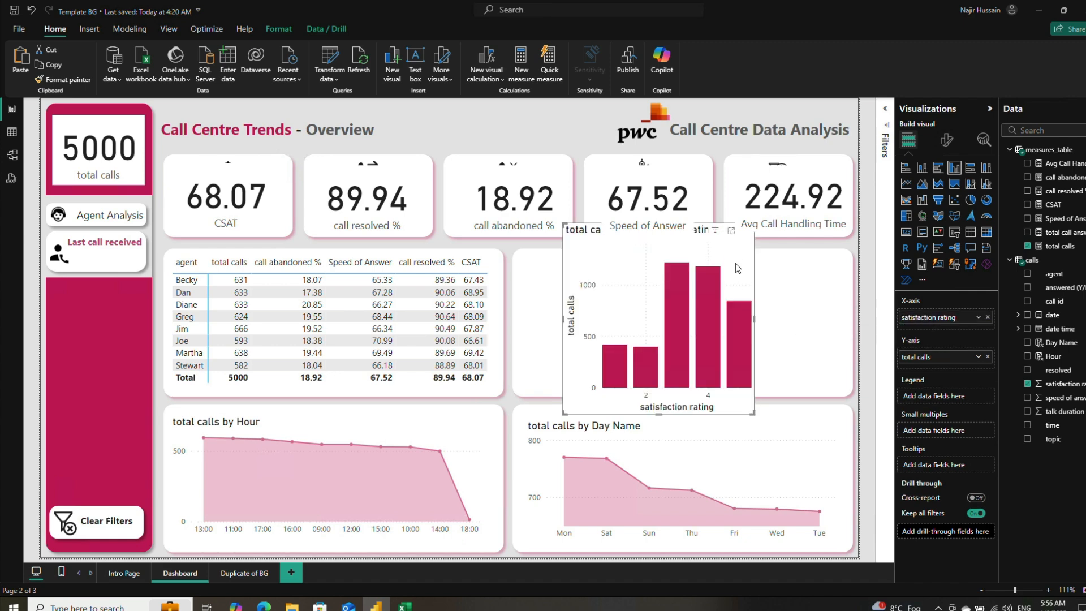
Step: Resize and position the total calls by satisfaction rating chart to fit inside the panel above the Day Name chart
drag(738, 272, 729, 290)
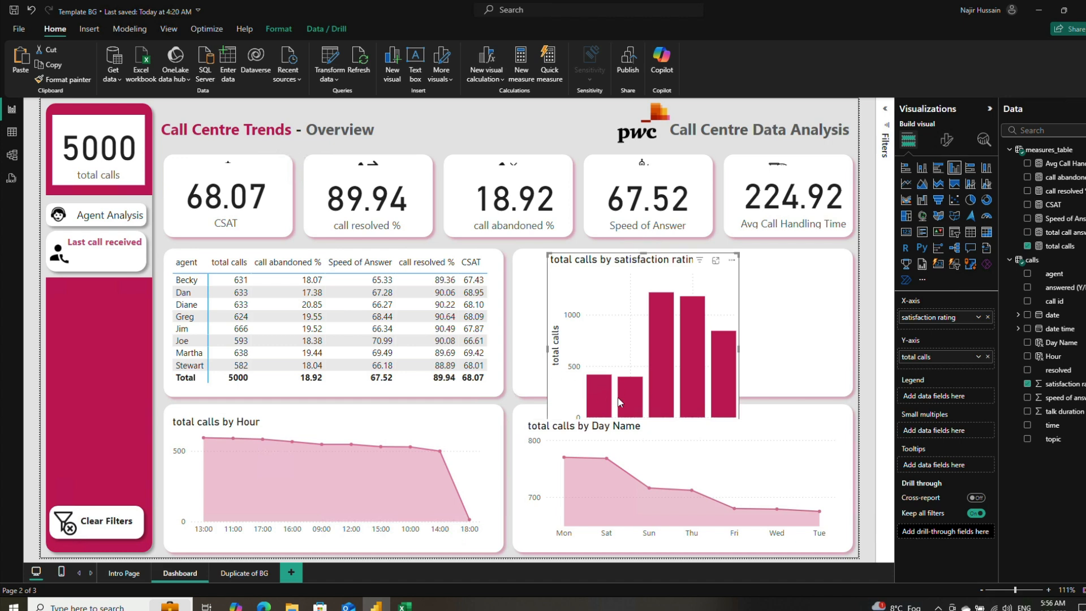
drag(616, 410, 586, 385)
drag(614, 418, 614, 369)
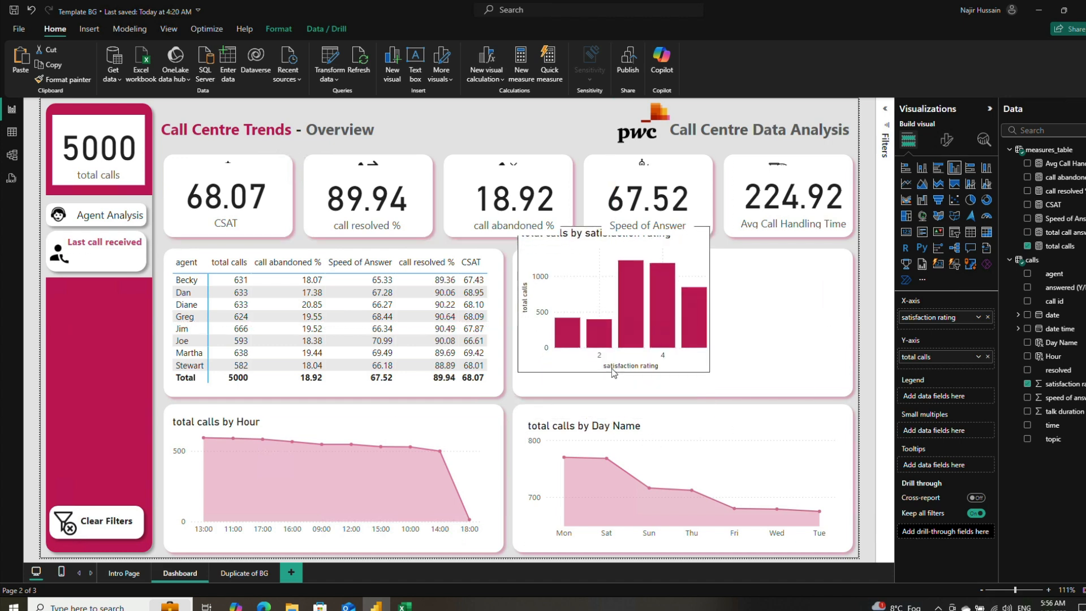
drag(694, 253, 703, 281)
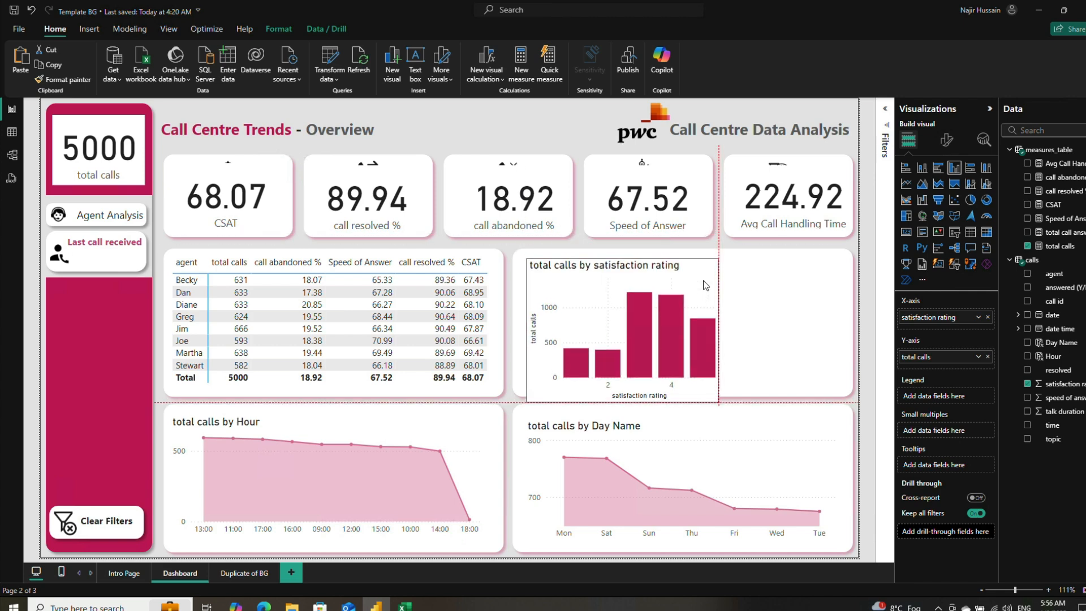
drag(718, 326, 835, 334)
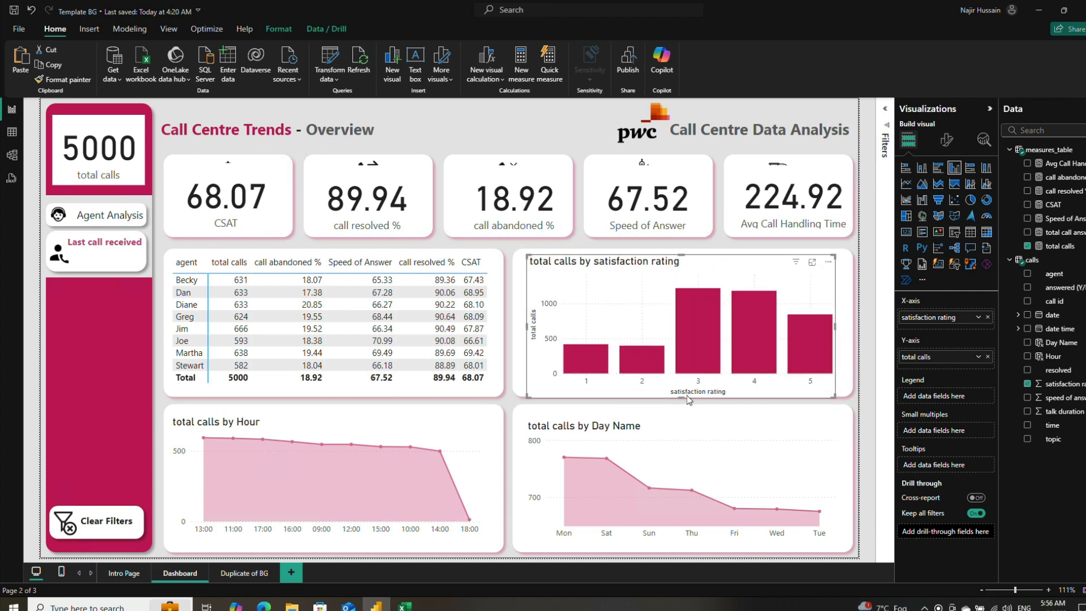
drag(682, 396, 683, 391)
drag(773, 264, 778, 270)
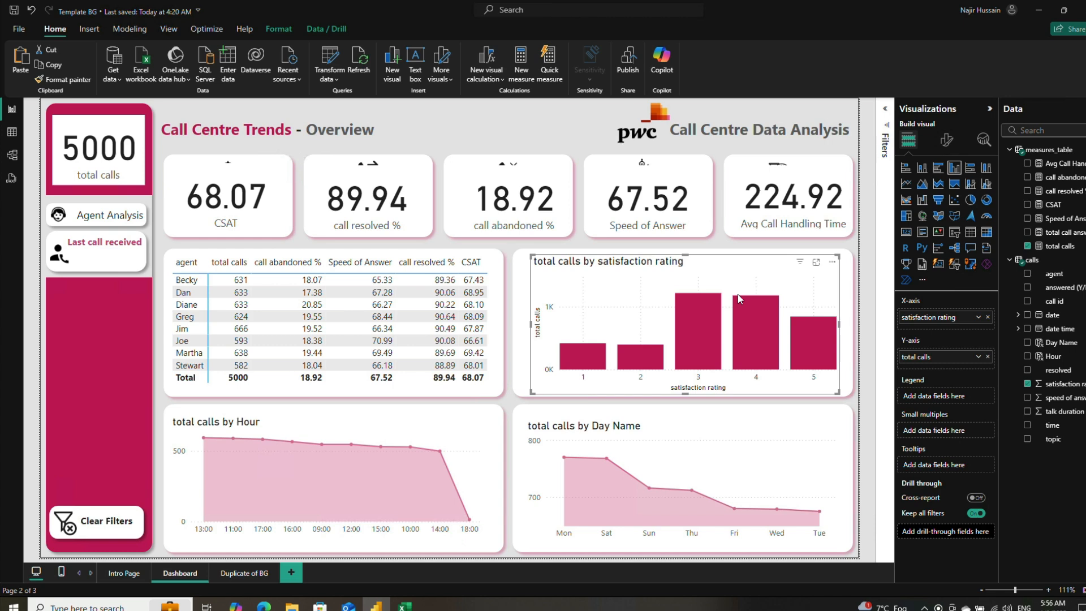
mouse_move(702, 299)
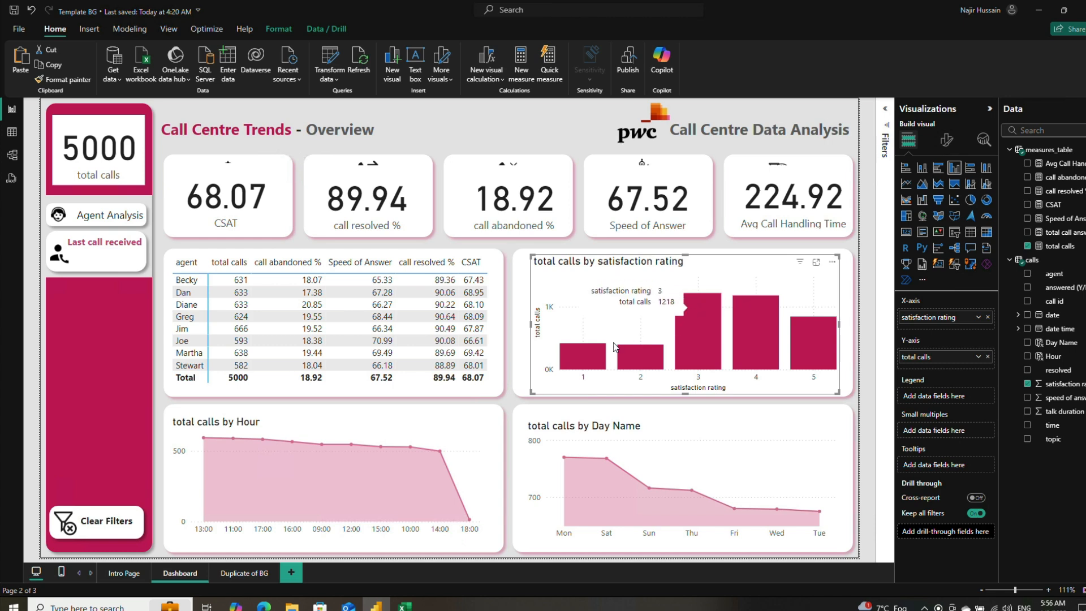
click(946, 140)
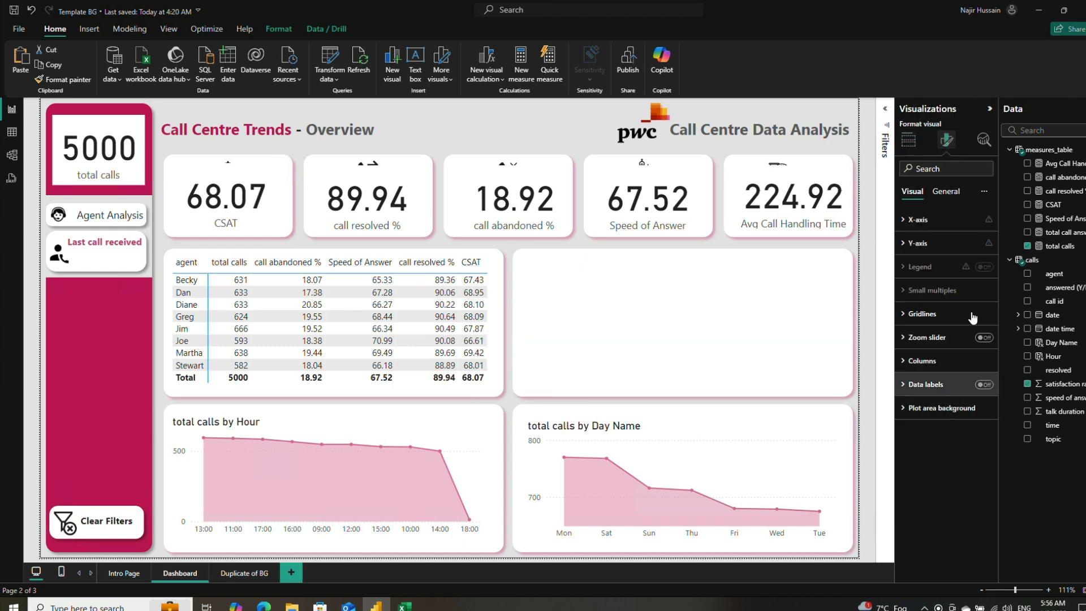
click(946, 191)
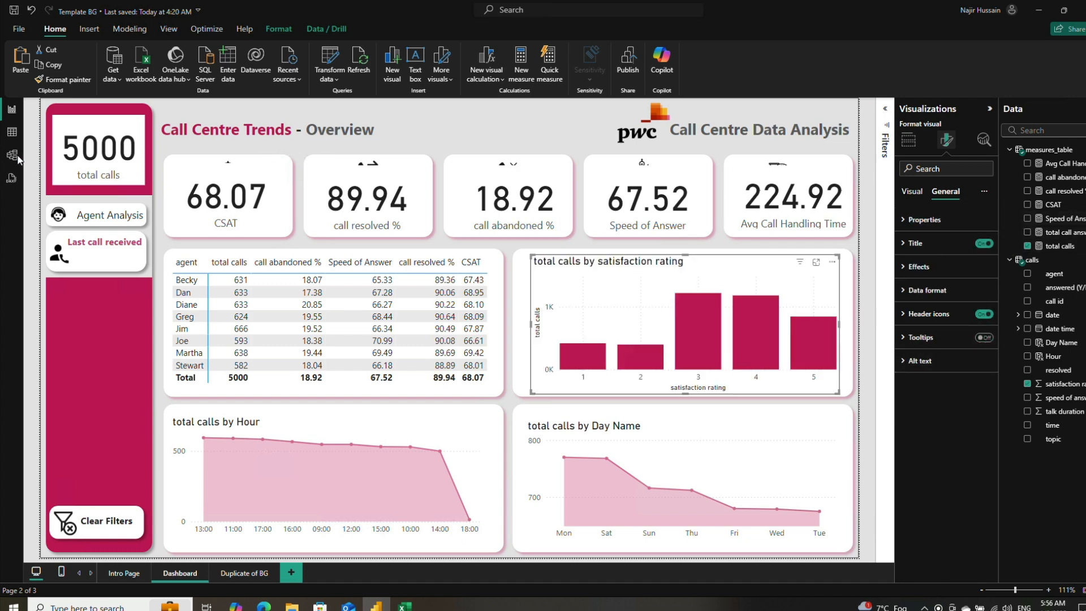
Step: Sort the calls table data by satisfaction rating in descending order
click(12, 132)
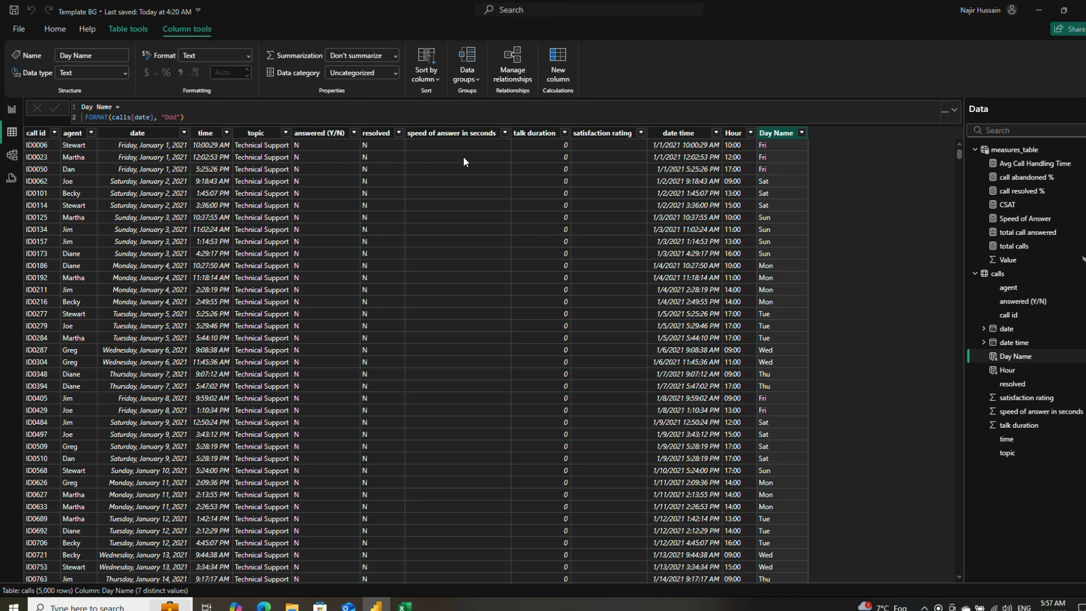
click(631, 133)
click(641, 125)
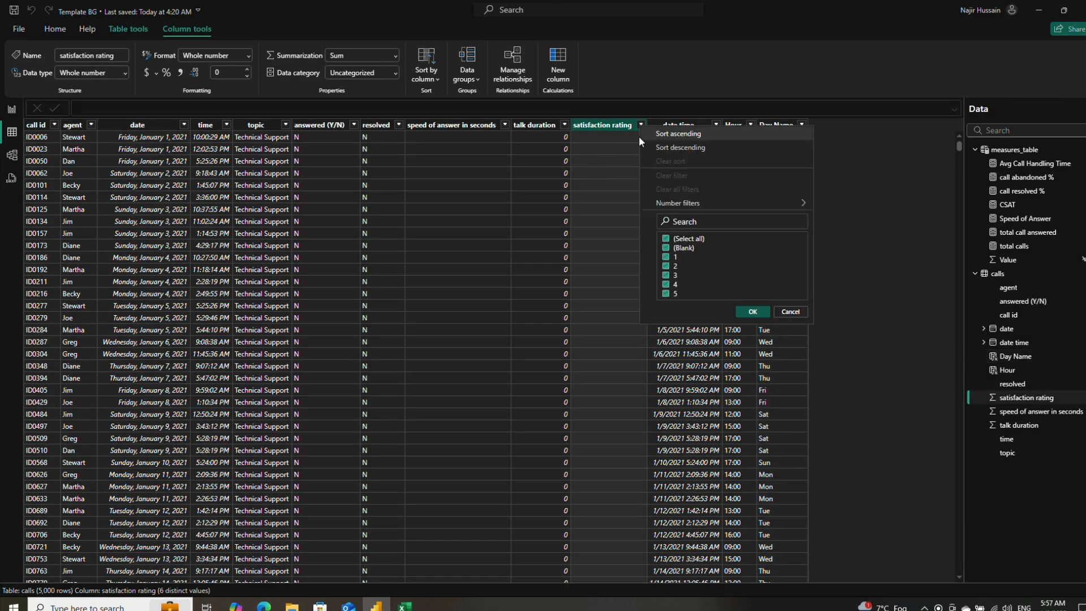
click(682, 148)
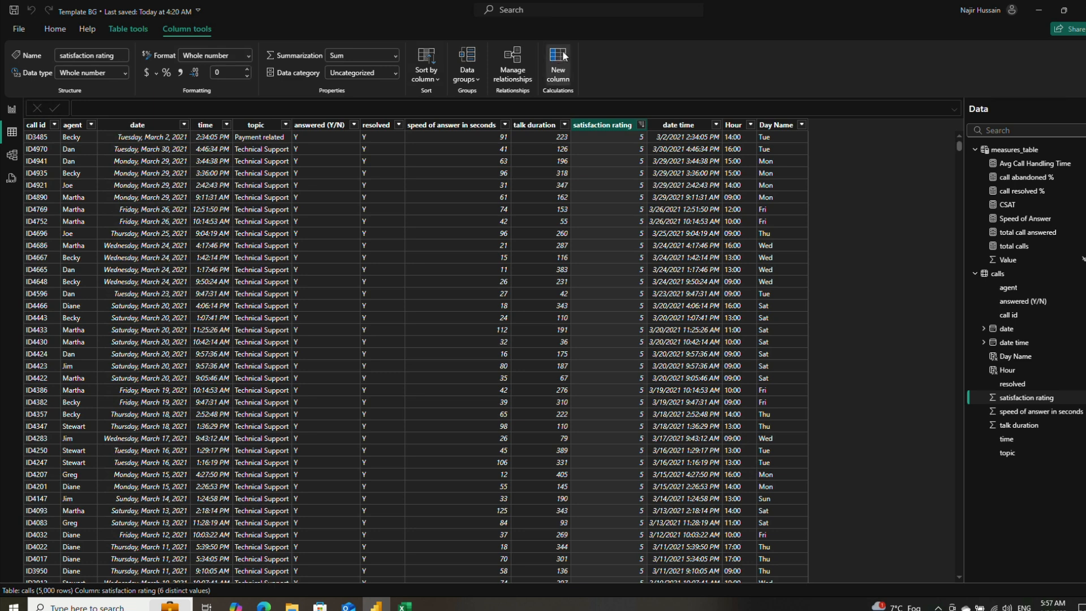
Step: Add a new calculated column to the calls table and name it Satisfactions Levels in its formula
click(547, 95)
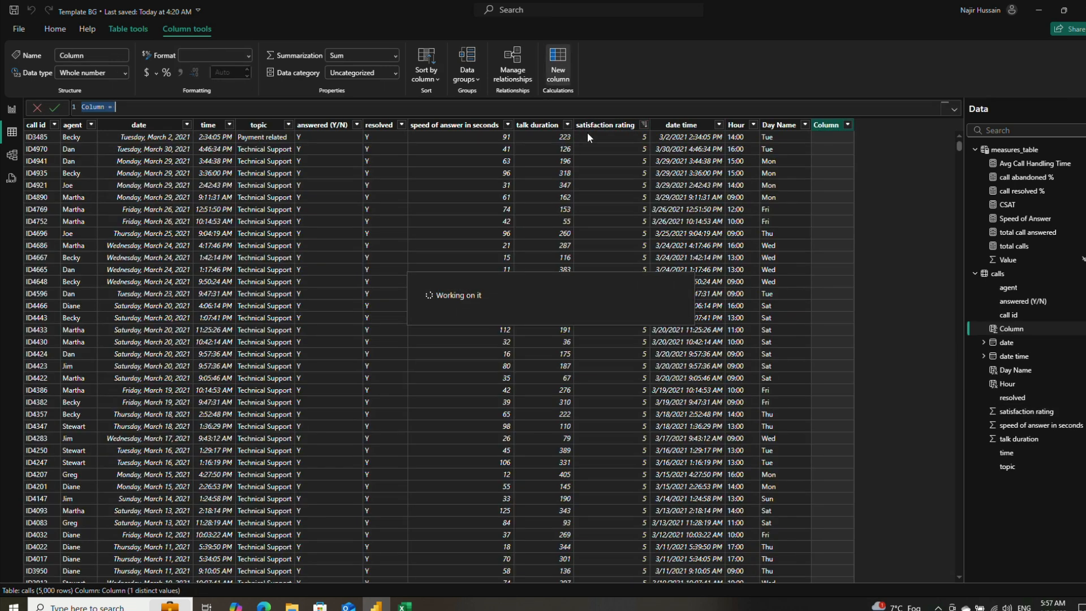
double_click(85, 107)
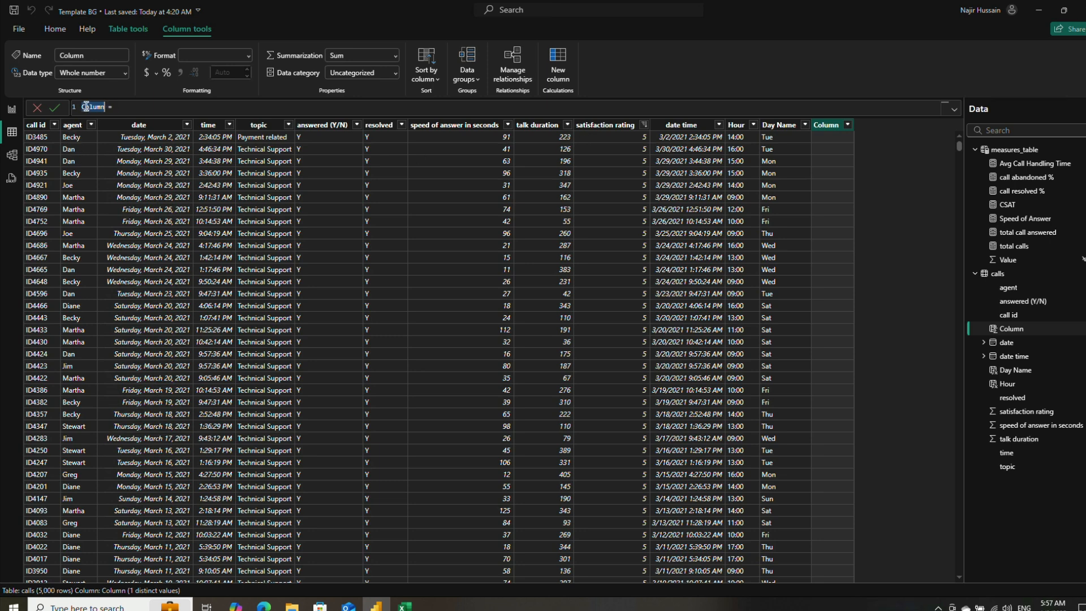
text(Satisfda)
key(BackSpace)
key(BackSpace)
text(actions Lev)
text(els)
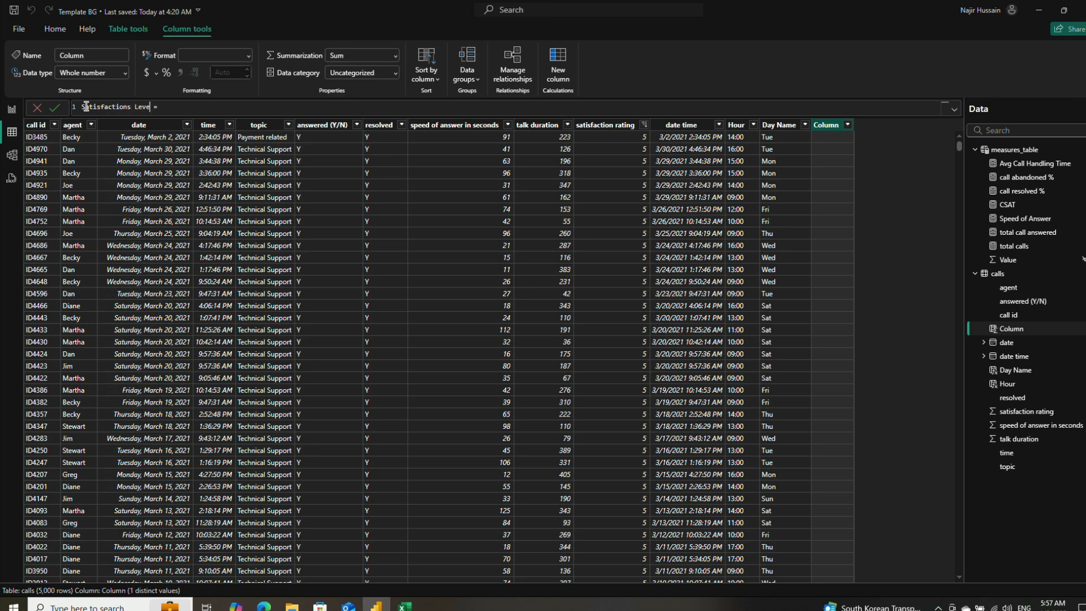
Step: Begin the column's formula a couple of lines below its name with a SWITCH function that uses TRUE() as its expression
key(End)
key(shift+Return)
key(shift+Return)
key(shift+Return)
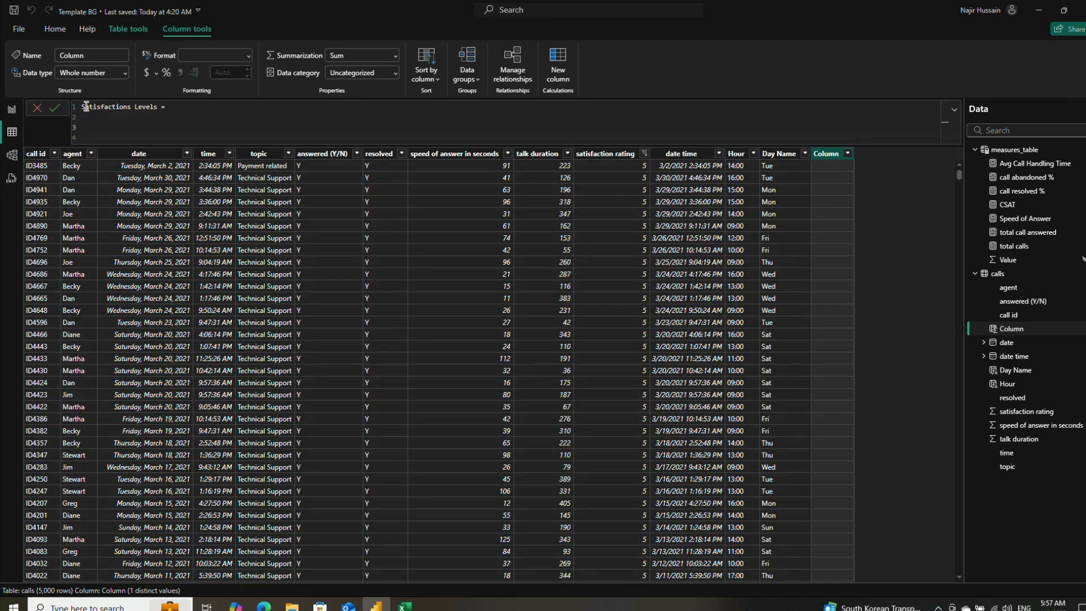
text(SWIT)
key(BackSpace)
key(Tab)
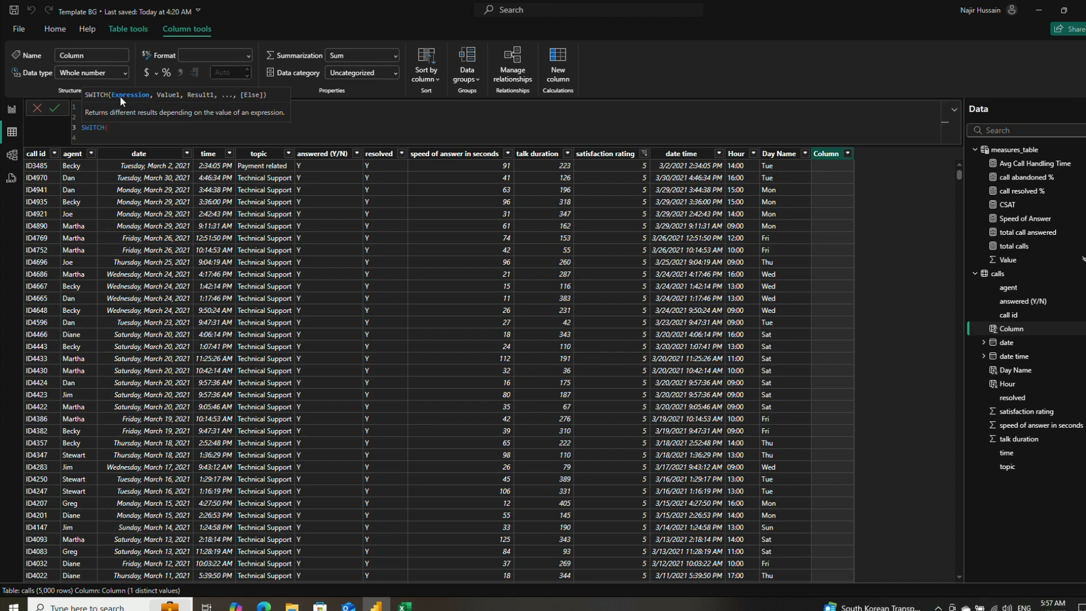
key(shift+Return)
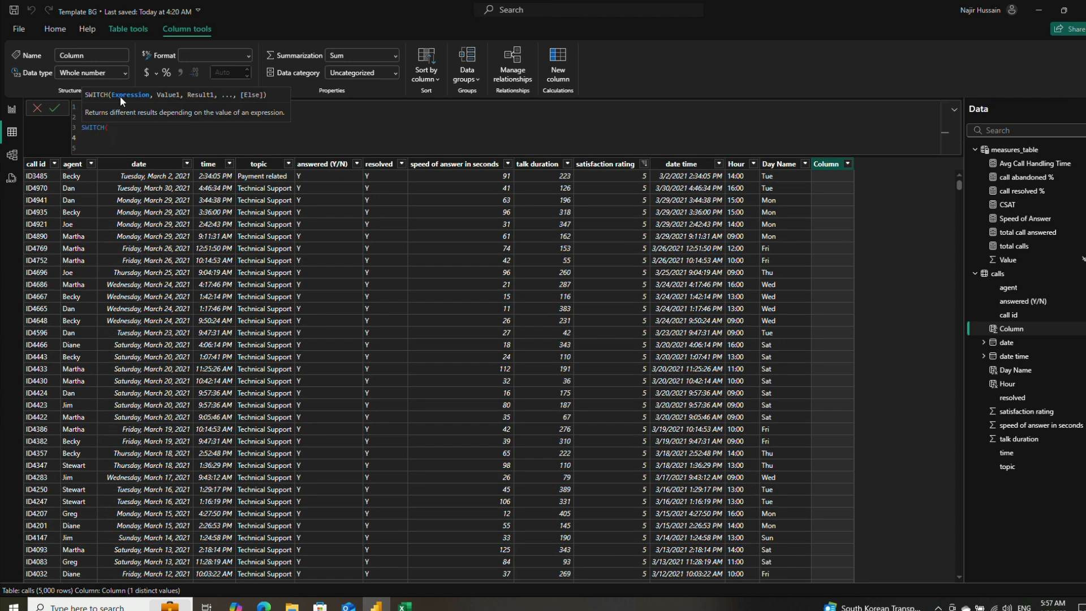
text(TR)
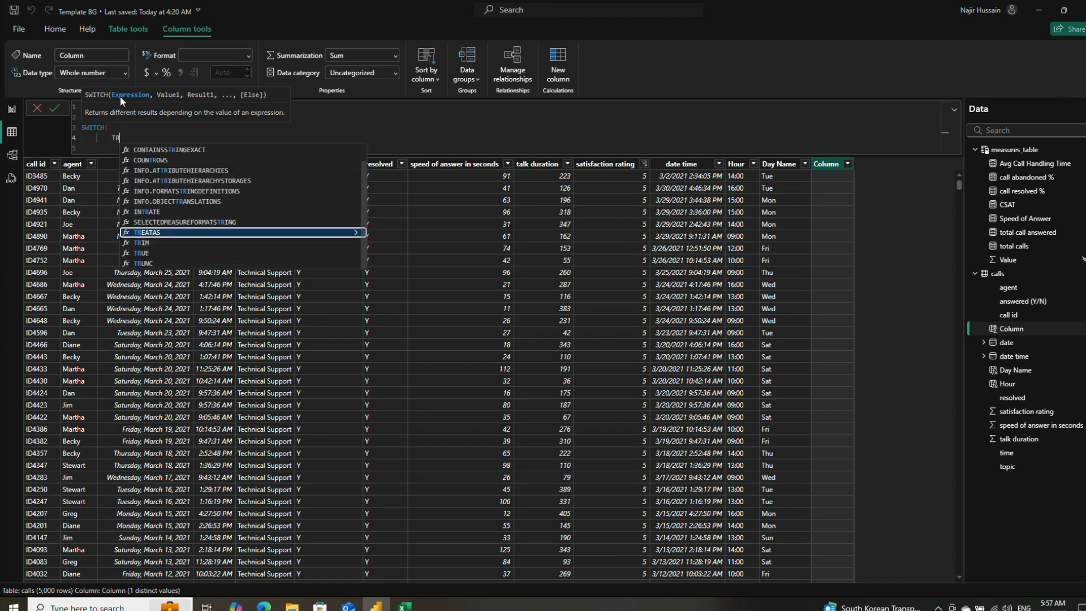
text(UE)
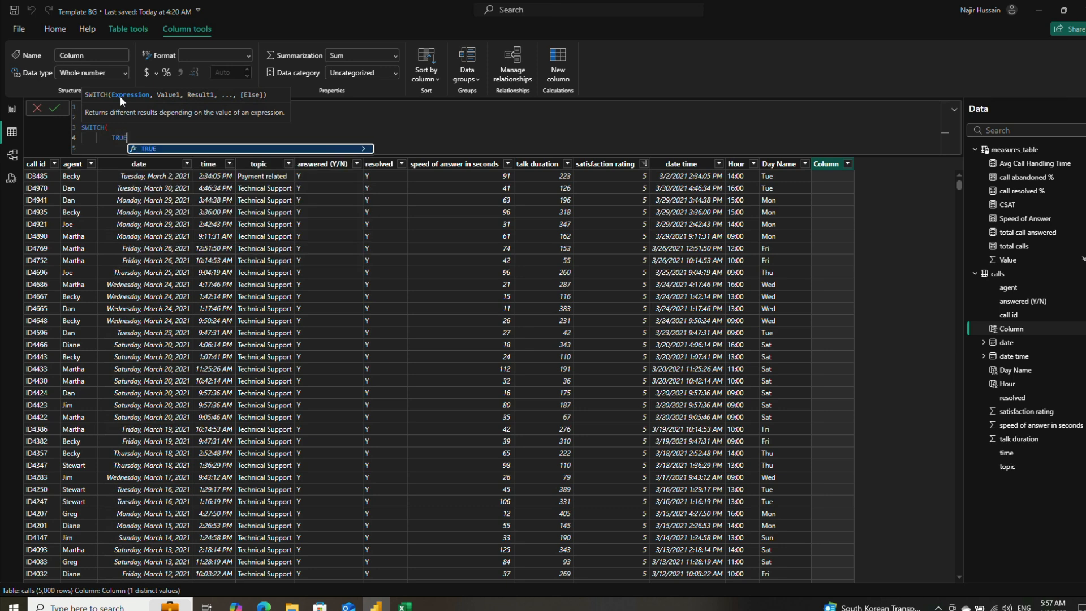
text((),)
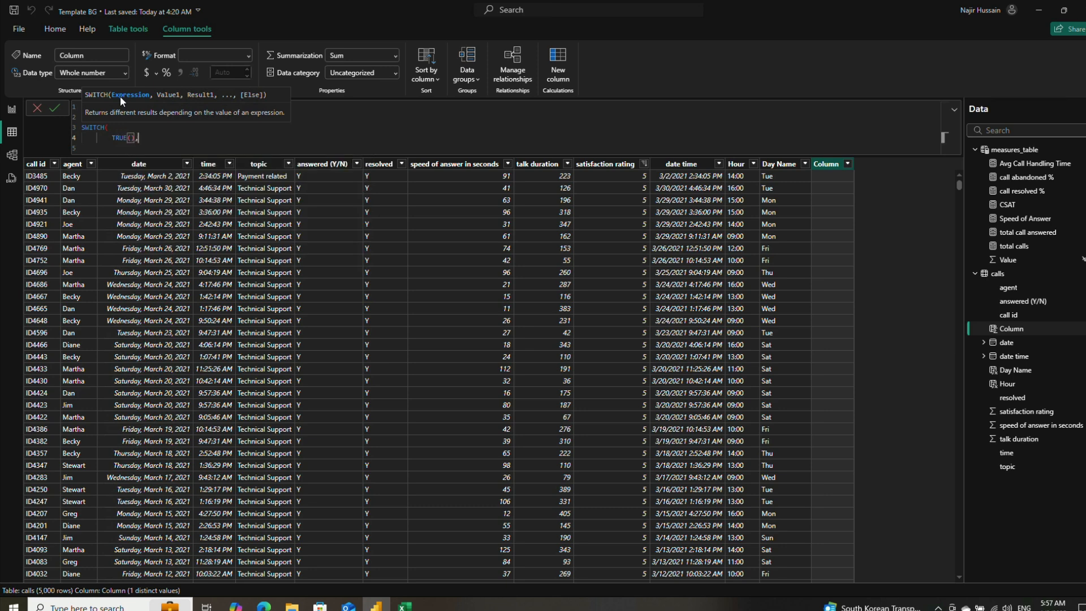
key(shift+Return)
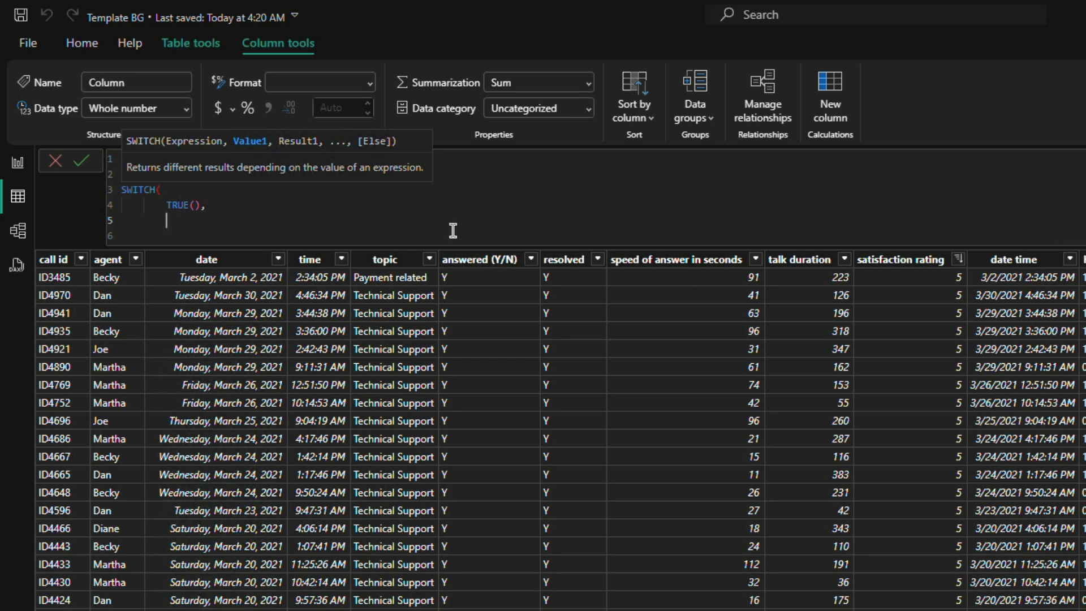
Step: Enter calls[satisfaction rating] as the first SWITCH value with "Not Served" as its result
text(cal)
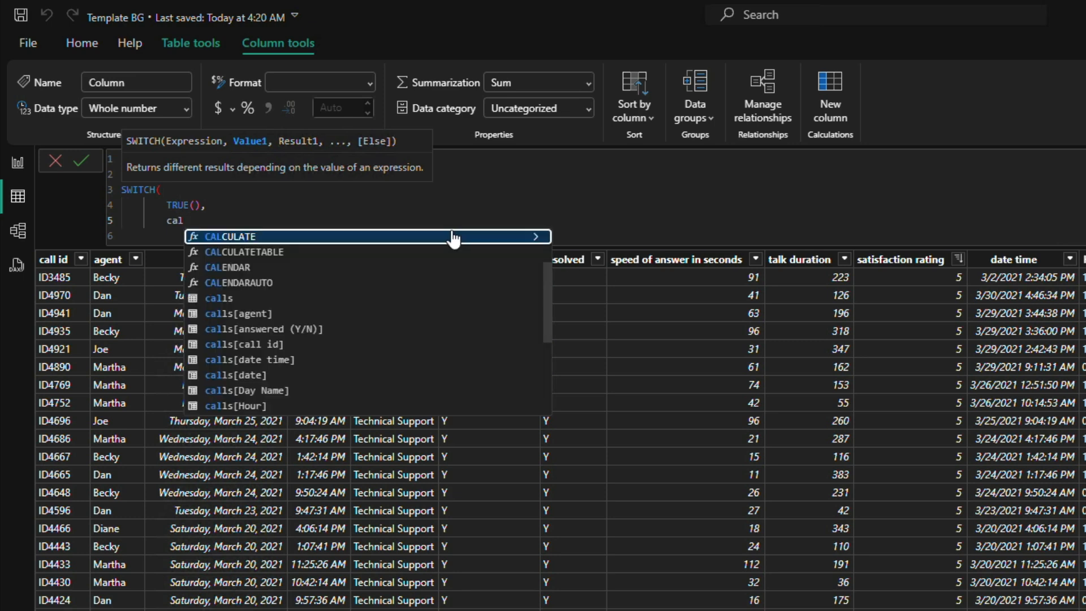
text(ls)
key(Down)
key(Down)
key(Down)
key(Down)
key(Down)
key(Down)
key(Down)
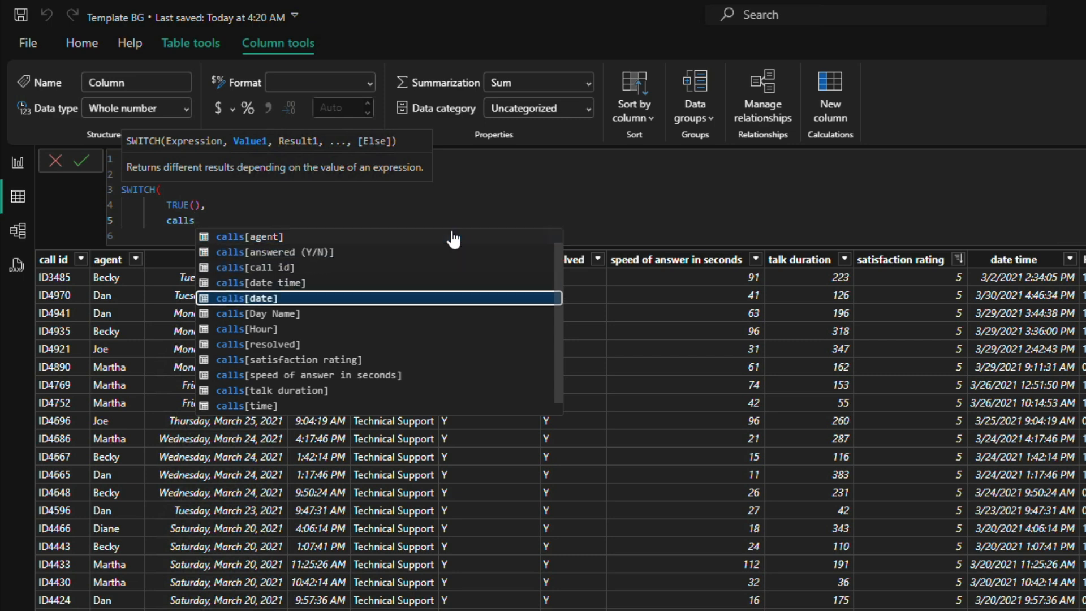
key(Down)
key(Down)
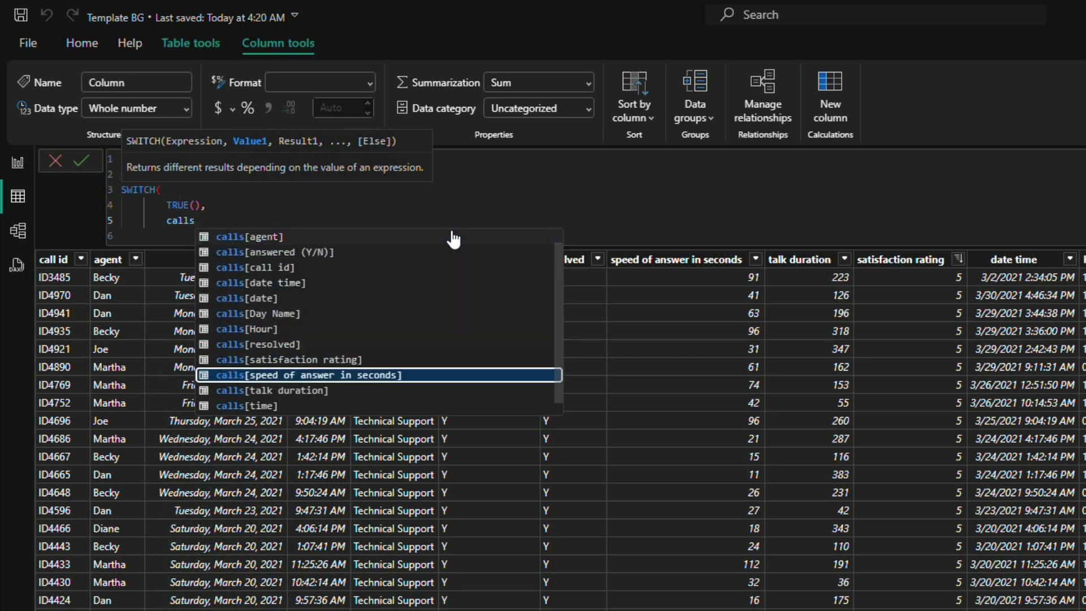
key(Up)
key(Tab)
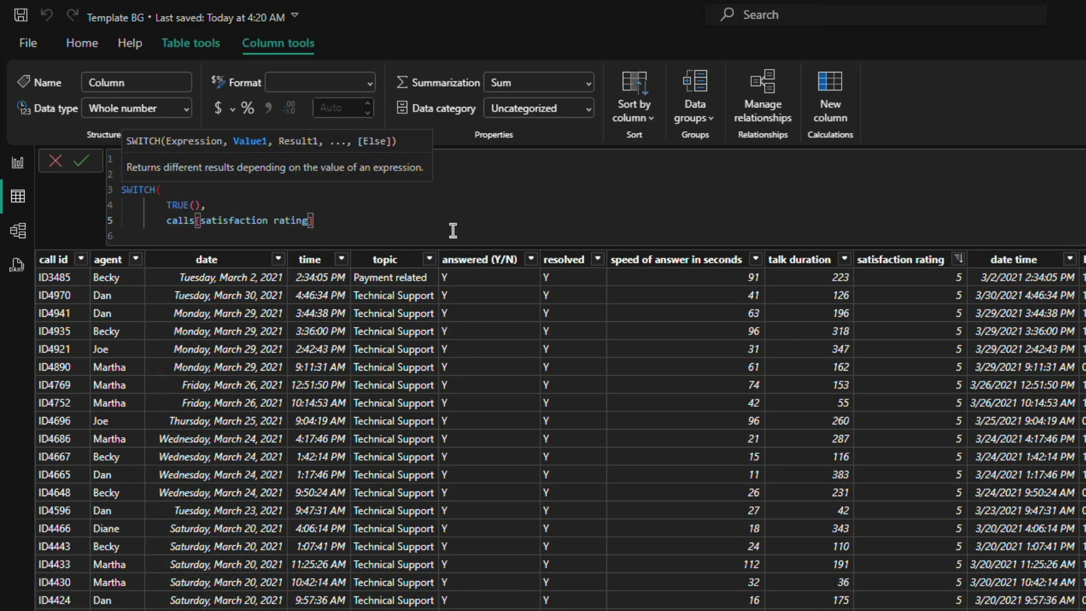
text(, "Not Ser)
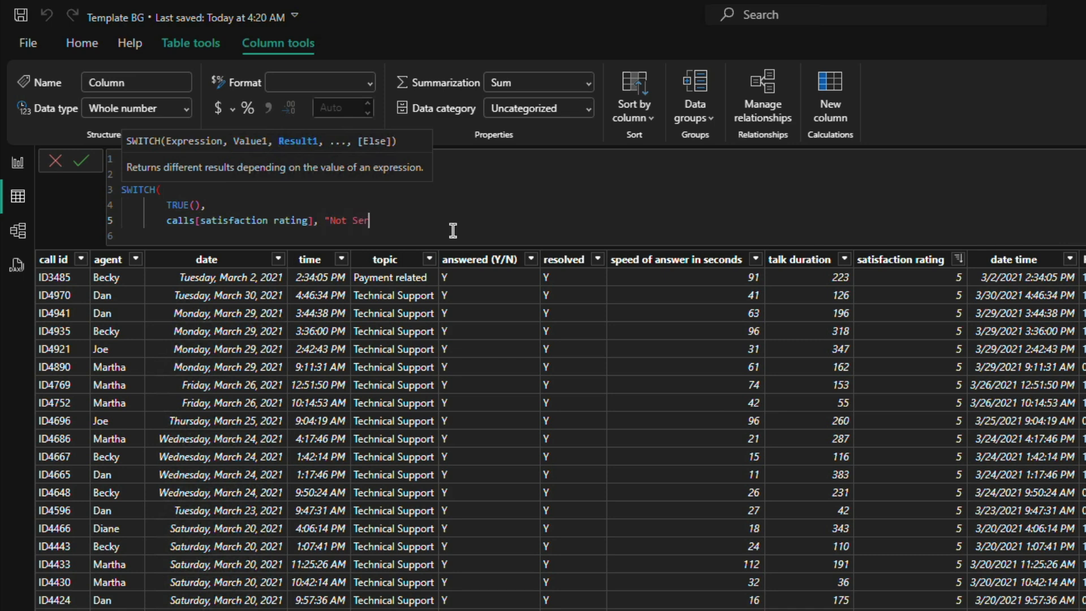
text(ved")
Step: Wrap calls[satisfaction rating] in ISBLANK for the "Not Served" case and end that line with a comma
drag(166, 221, 305, 227)
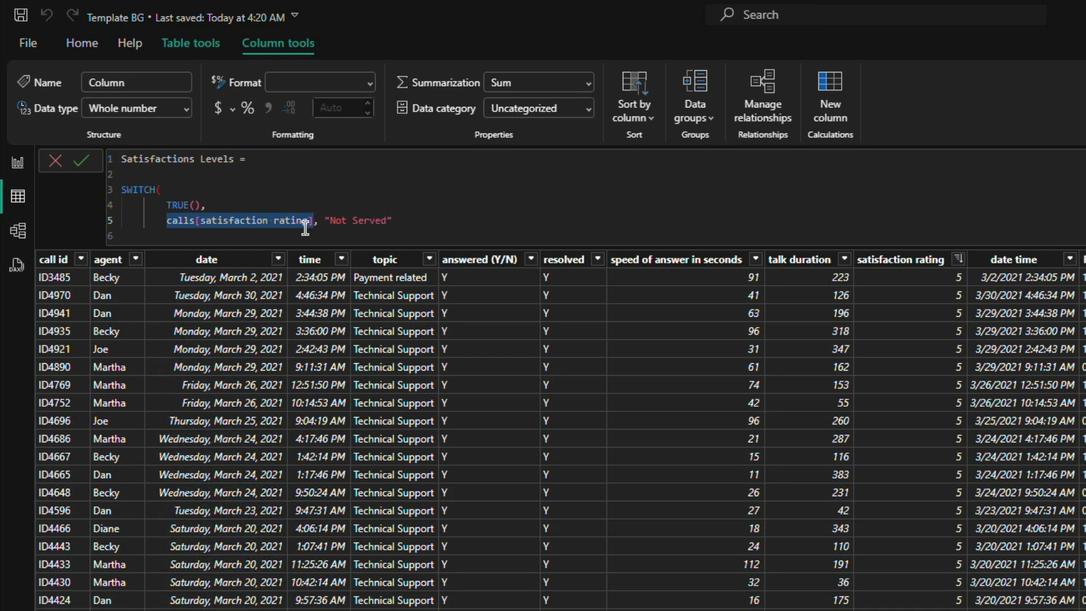
text(()
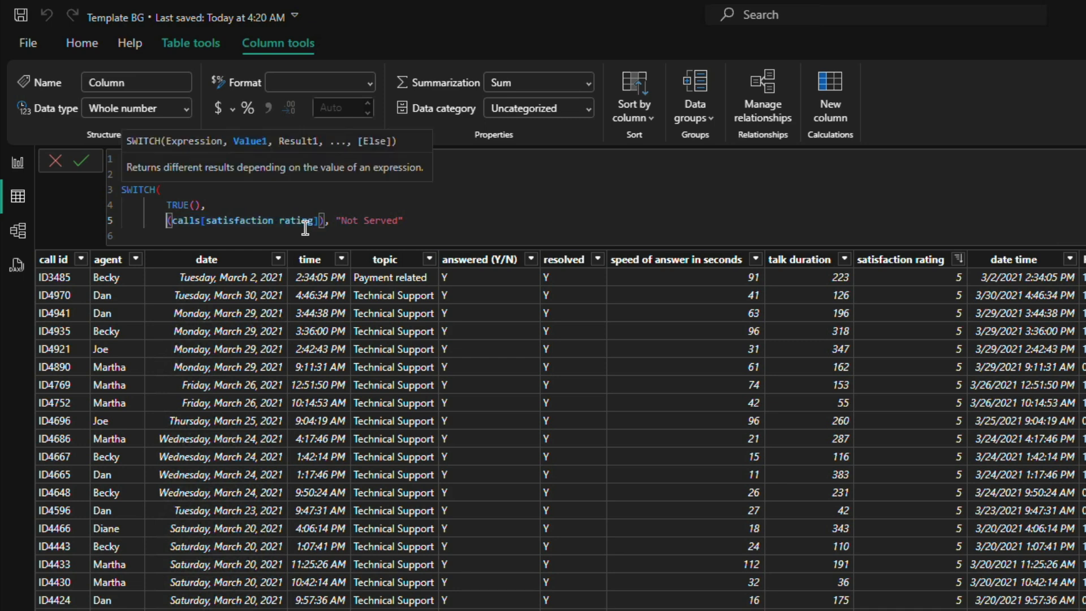
text(IS)
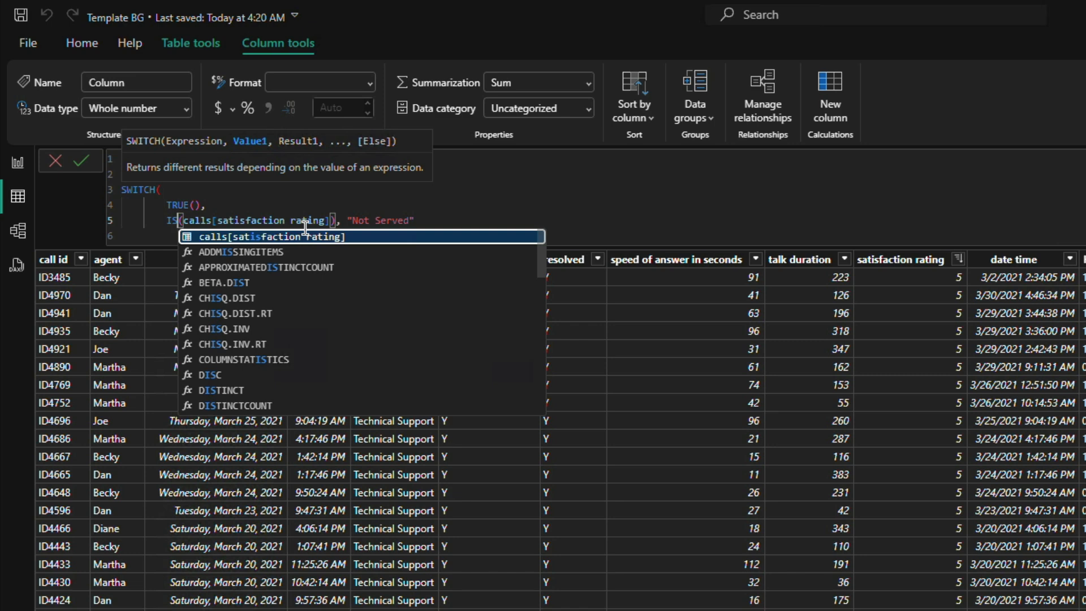
text(BL)
key(Tab)
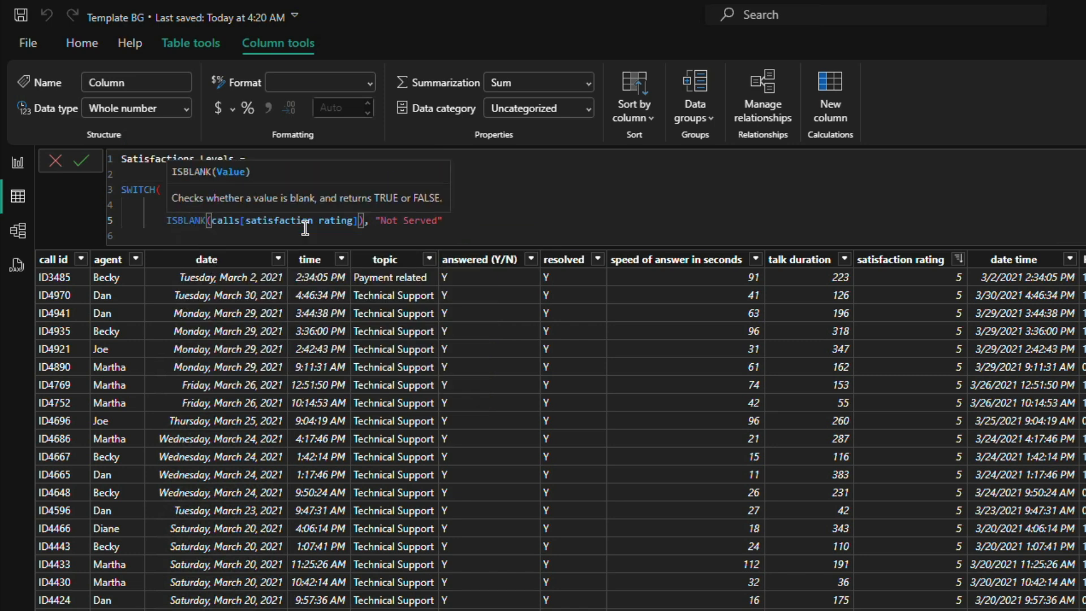
click(452, 223)
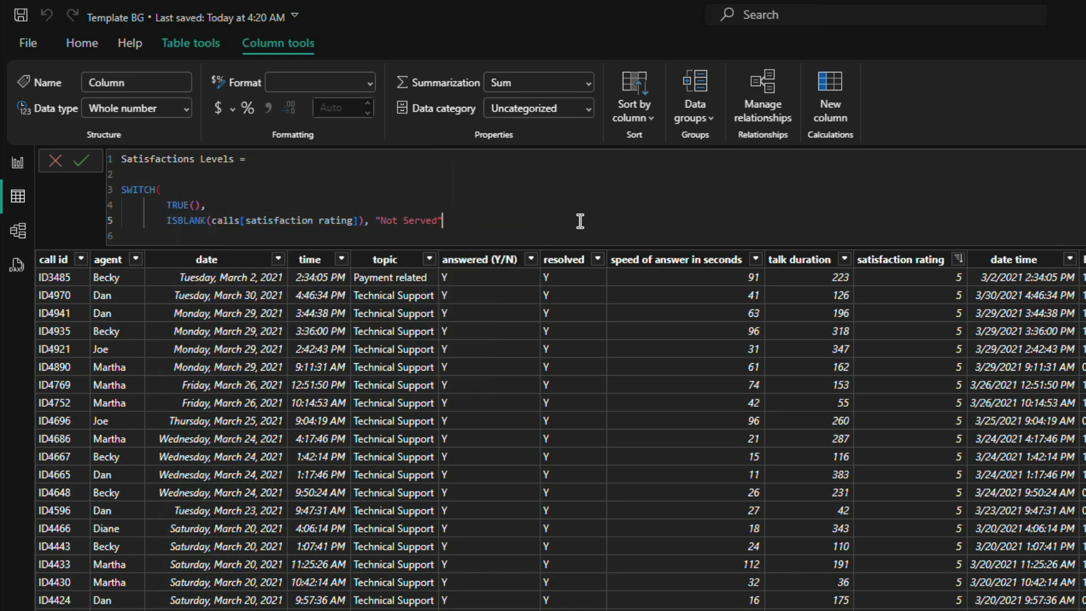
text(,)
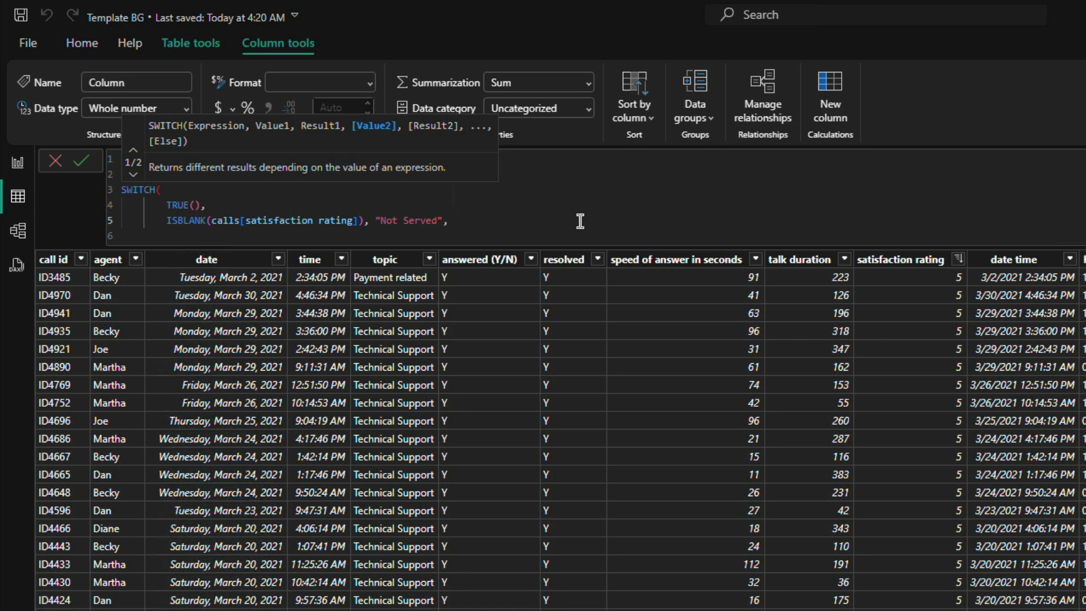
Step: Add the condition calls[satisfaction rating] = 1 on a new line of the SWITCH formula, reusing the existing column reference
key(shift+Return)
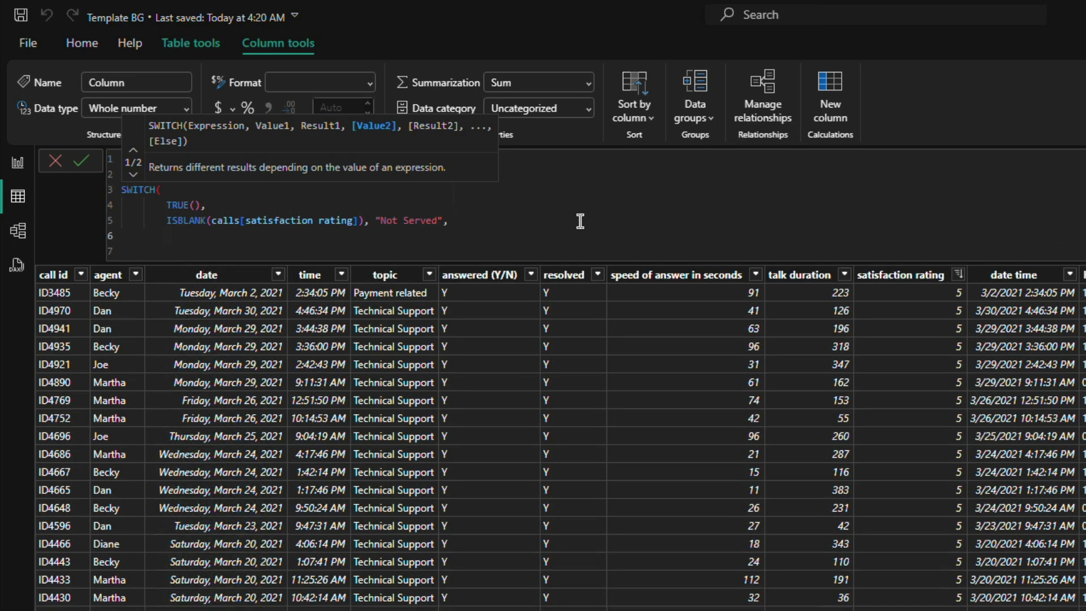
drag(212, 221, 358, 221)
key(ctrl+c)
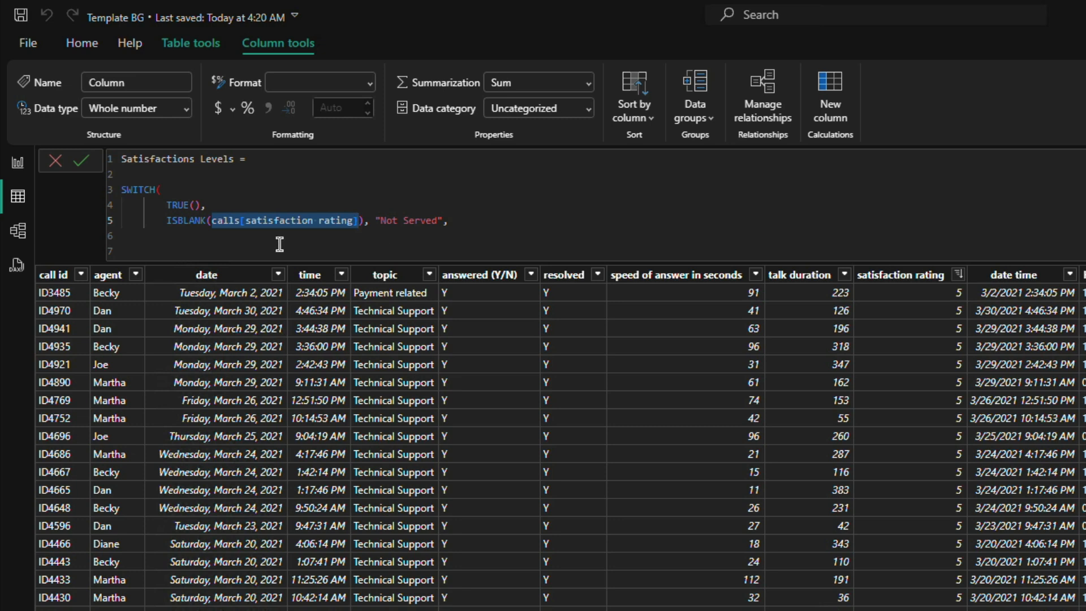
click(205, 236)
key(ctrl+v)
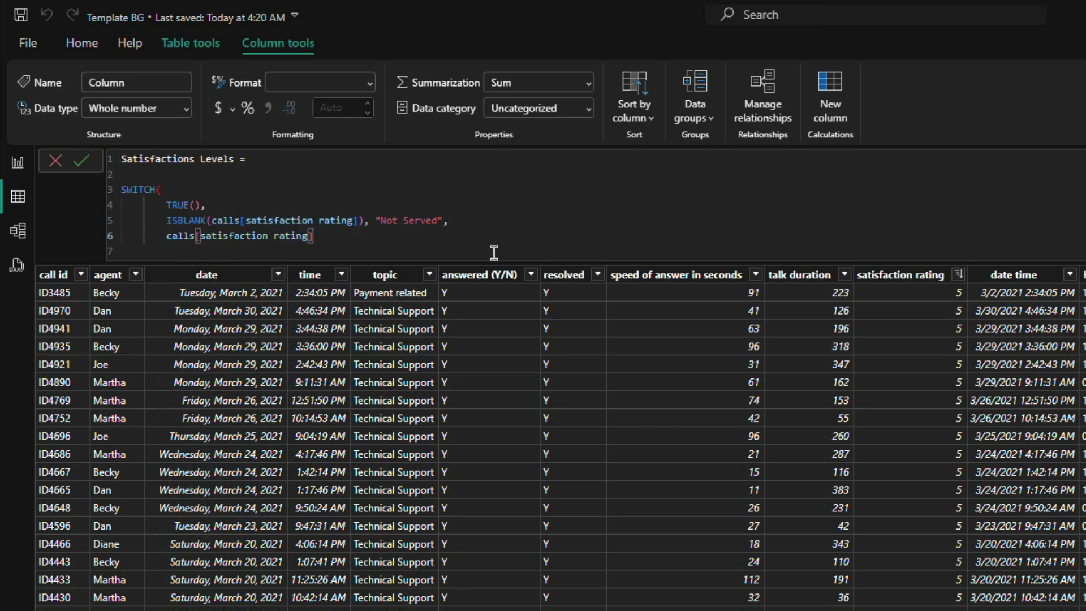
text(=1)
key(Left)
key(Left)
key(Right)
drag(338, 236, 165, 235)
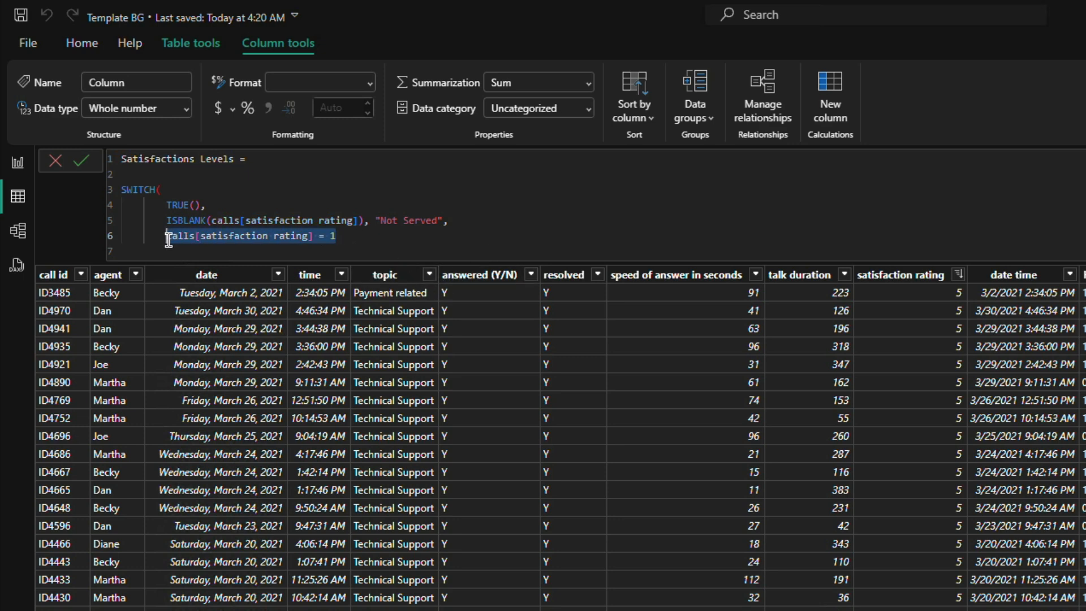
click(418, 242)
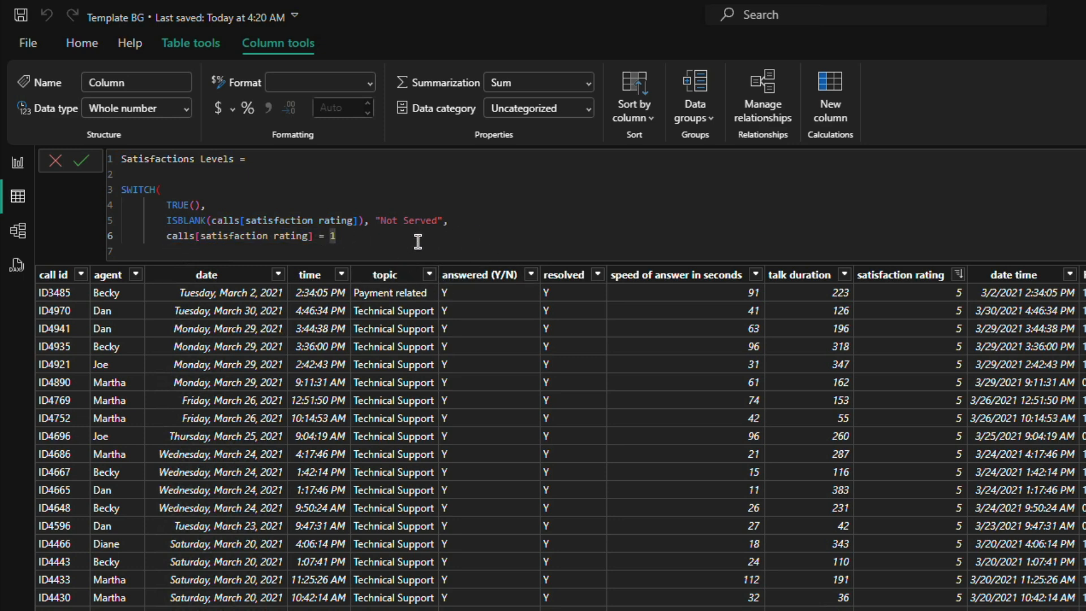
text(,)
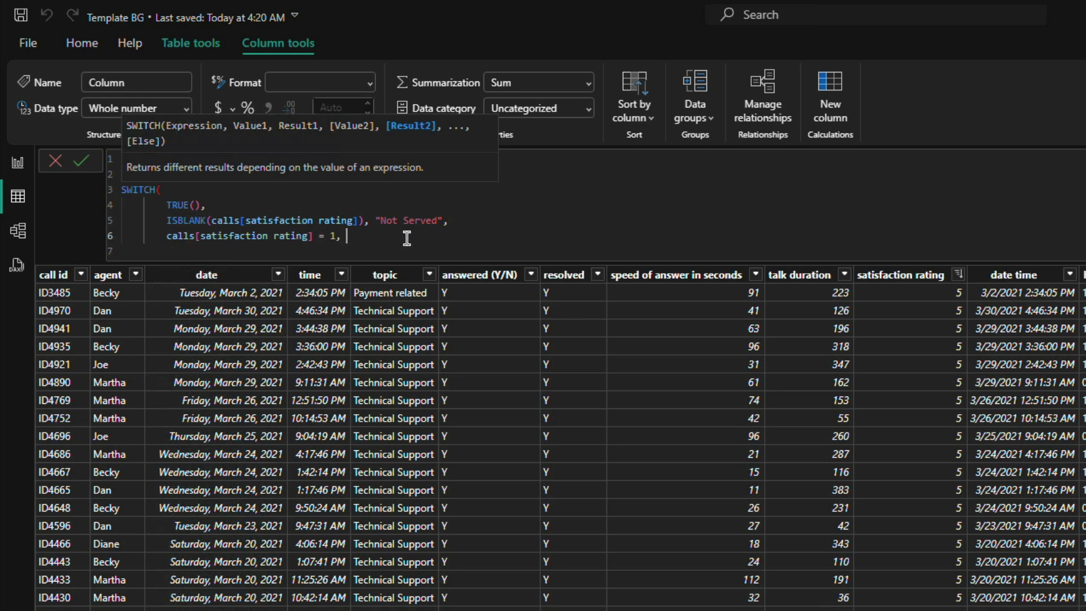
Step: Give the rating 1 condition the result "Very Dissatisfied", followed by a comma
text("Not)
key(BackSpace)
key(BackSpace)
key(BackSpace)
text(Very D)
text(uss)
key(BackSpace)
key(BackSpace)
key(BackSpace)
text(issatisfied",)
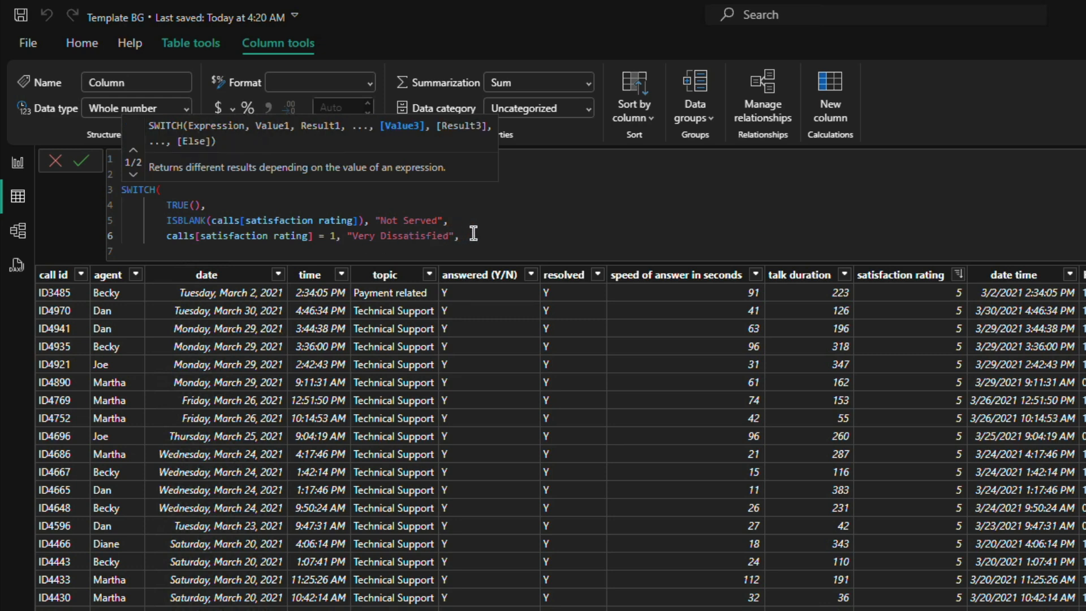
Step: Duplicate the rating 1 line below itself and change the copy's rating to 2
drag(460, 235, 170, 237)
key(ctrl+c)
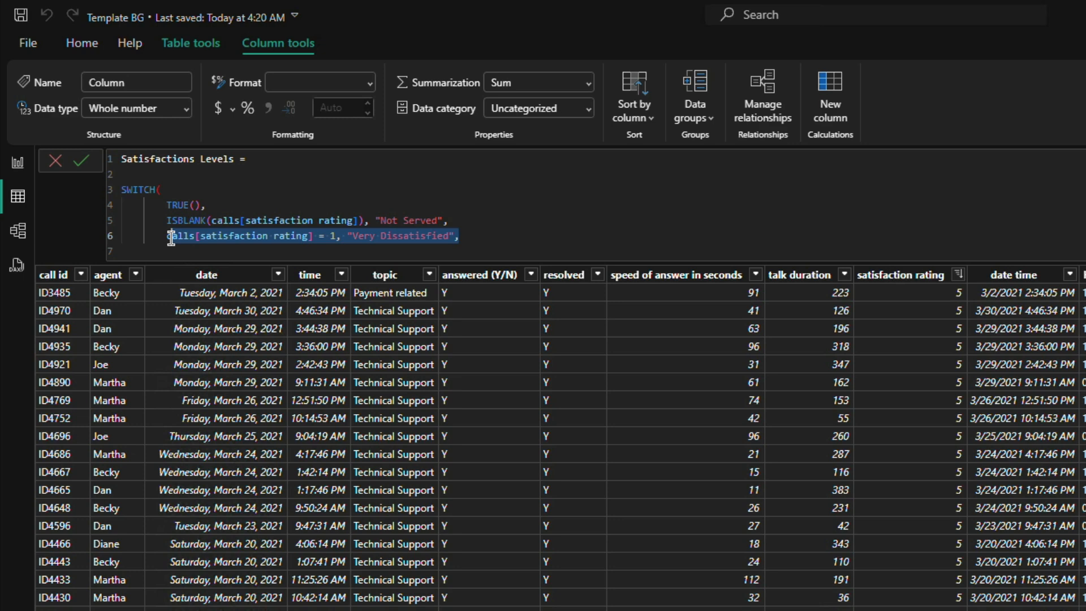
click(502, 243)
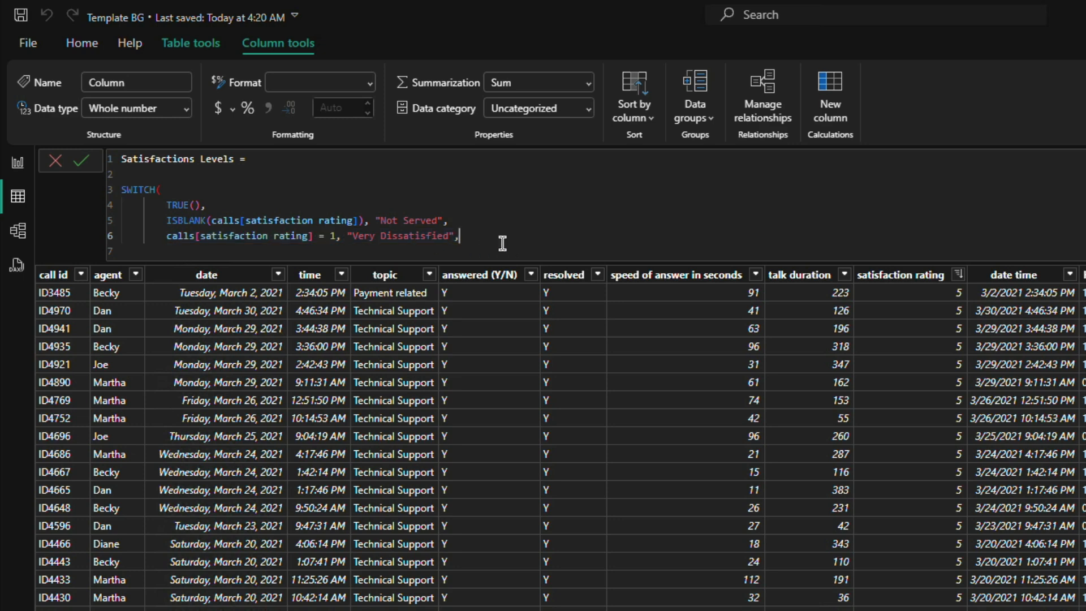
key(Return)
key(ctrl+v)
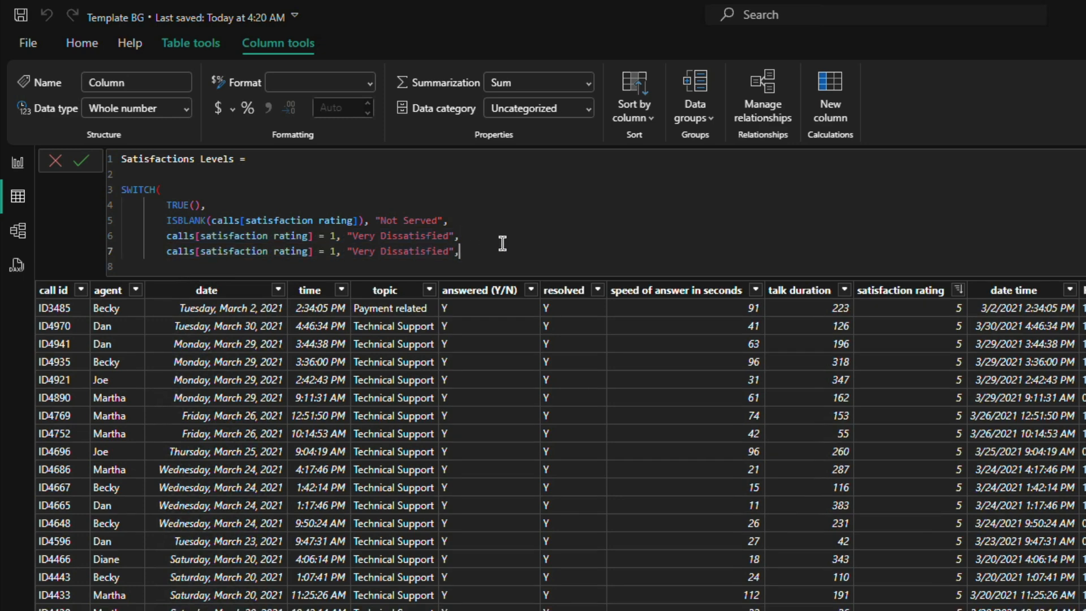
double_click(334, 250)
text(2)
Step: Duplicate the rating 2 line below itself and set the copy's rating to 3
drag(461, 252, 165, 251)
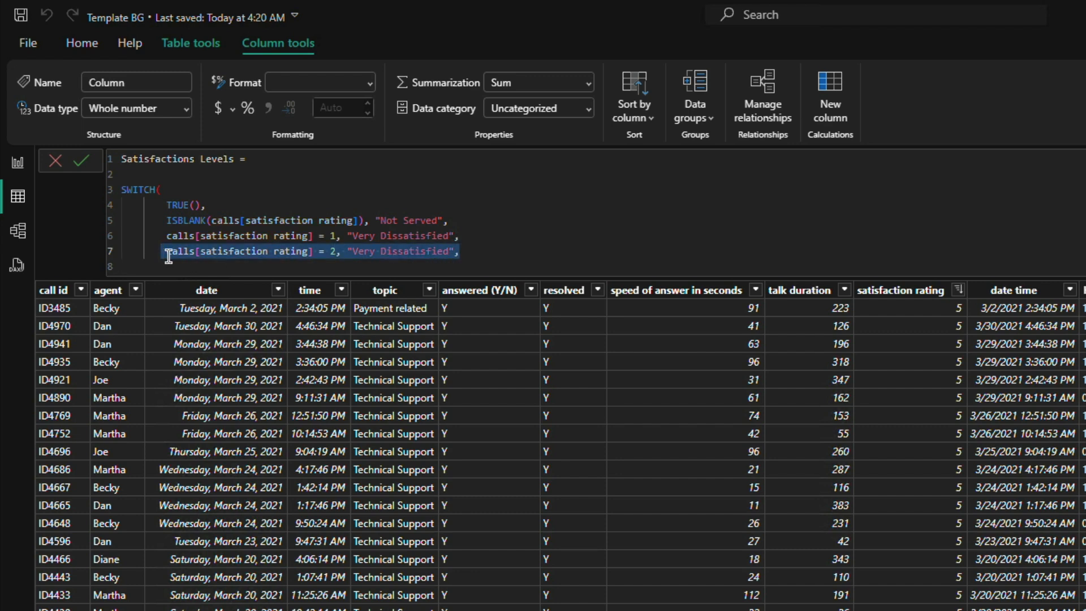
click(166, 251)
shift+click(480, 252)
key(ctrl+c)
click(596, 253)
key(Return)
key(ctrl+v)
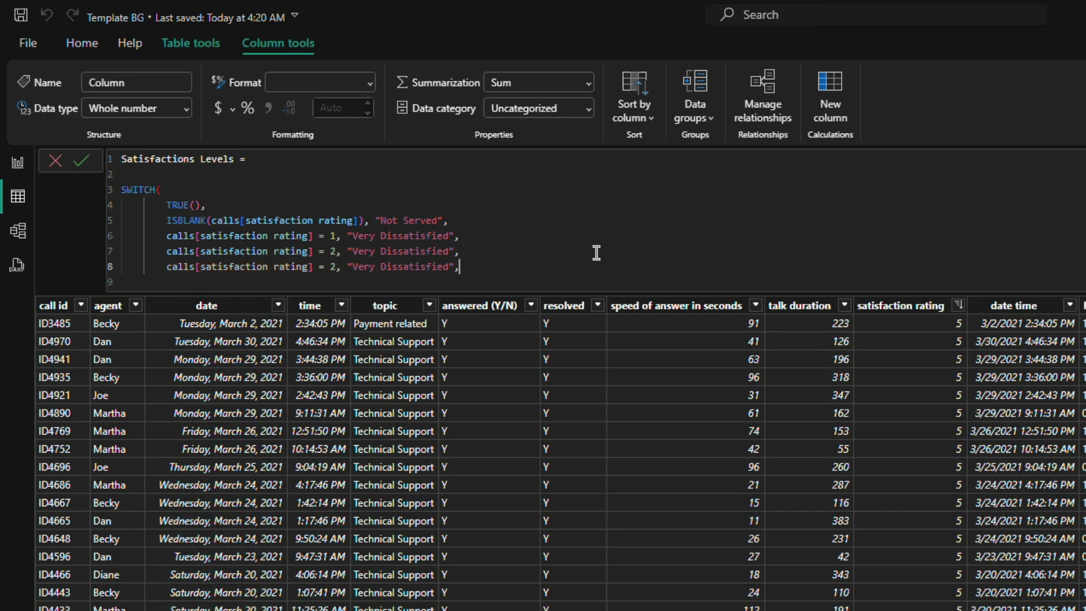
click(338, 266)
key(BackSpace)
text(3)
Step: Replace the result of the rating 3 condition with "Normal" in the SWITCH formula
key(Right)
key(Right)
key(Right)
key(shift+Right)
key(shift+Right)
key(shift+Right)
key(shift+Right)
key(shift+Right)
key(shift+Right)
key(shift+Right)
key(shift+Right)
key(shift+Right)
key(shift+Right)
key(shift+Right)
key(shift+Right)
key(shift+Right)
key(shift+Right)
key(shift+Right)
key(shift+Right)
key(shift+Right)
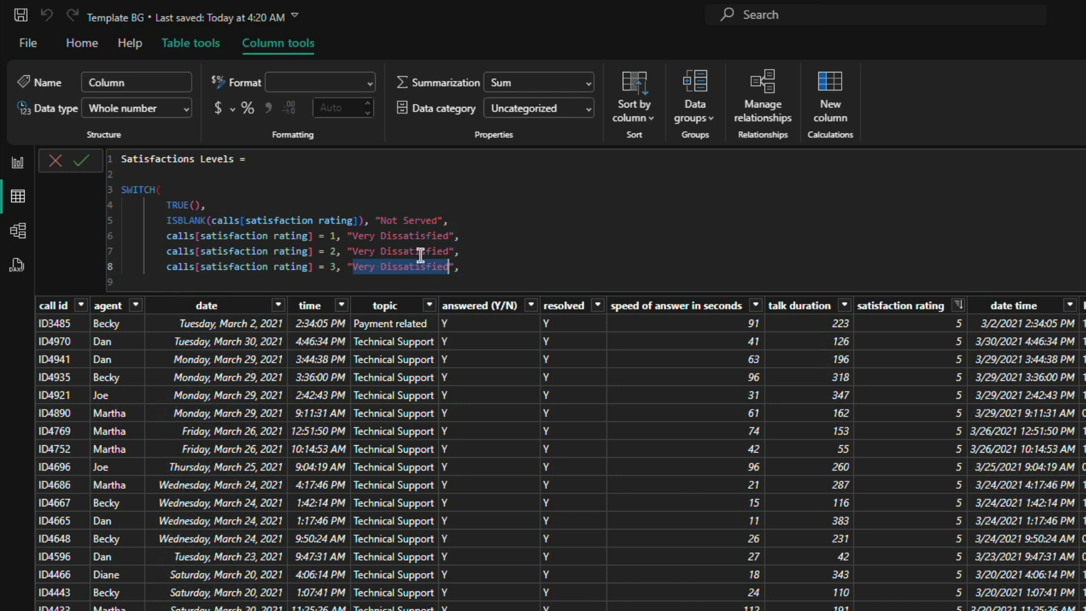
text(NOrmal)
key(BackSpace)
key(BackSpace)
key(BackSpace)
key(BackSpace)
key(BackSpace)
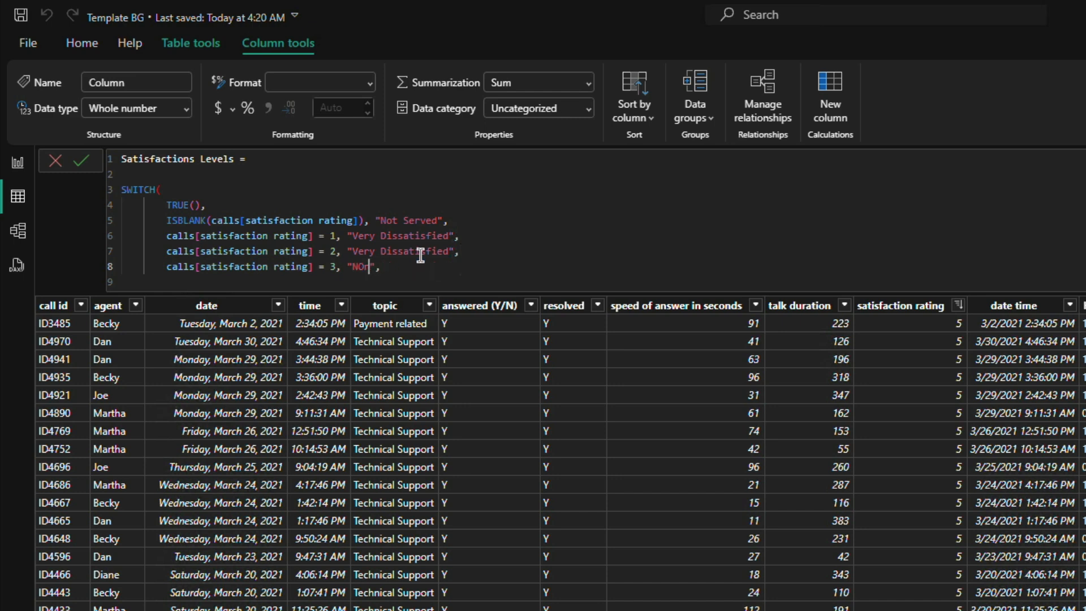
text(ormal)
Step: Paste the copied condition line below the rating 3 line and set its rating to 4
key(End)
key(Return)
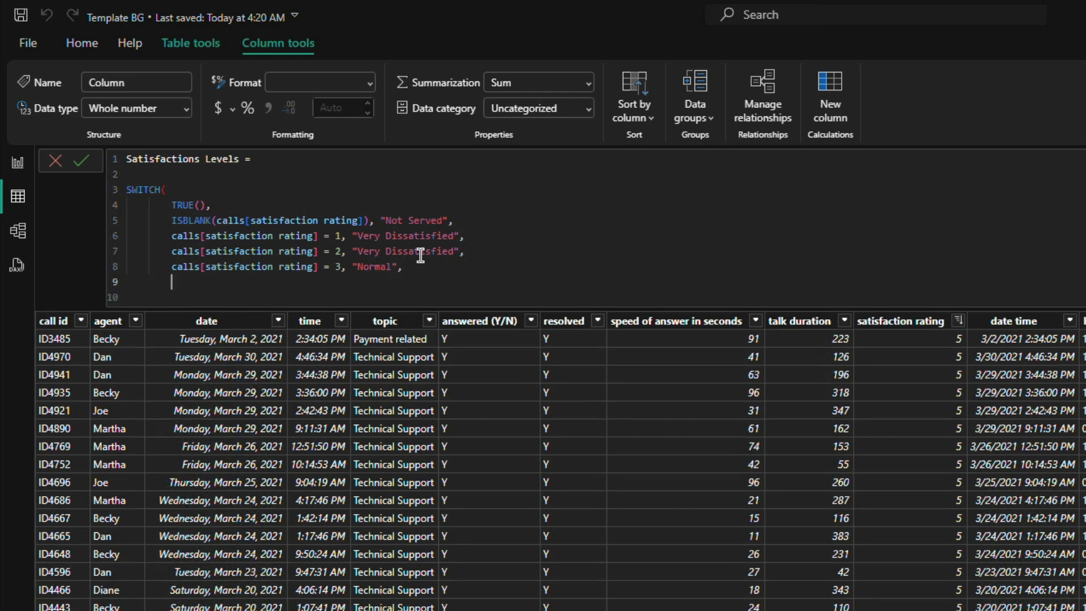
key(ctrl+v)
double_click(337, 282)
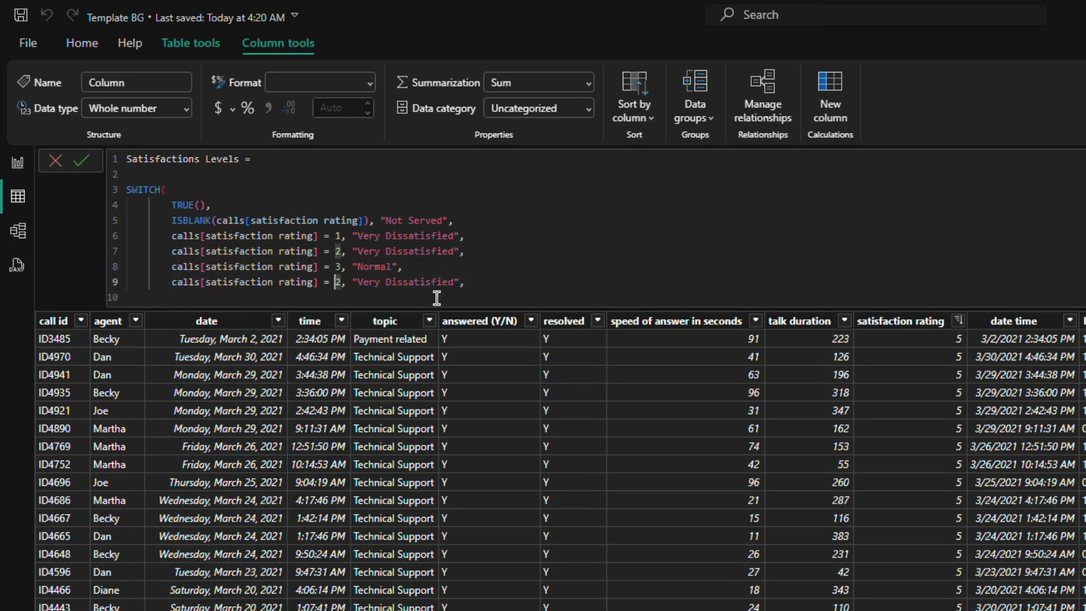
text(4)
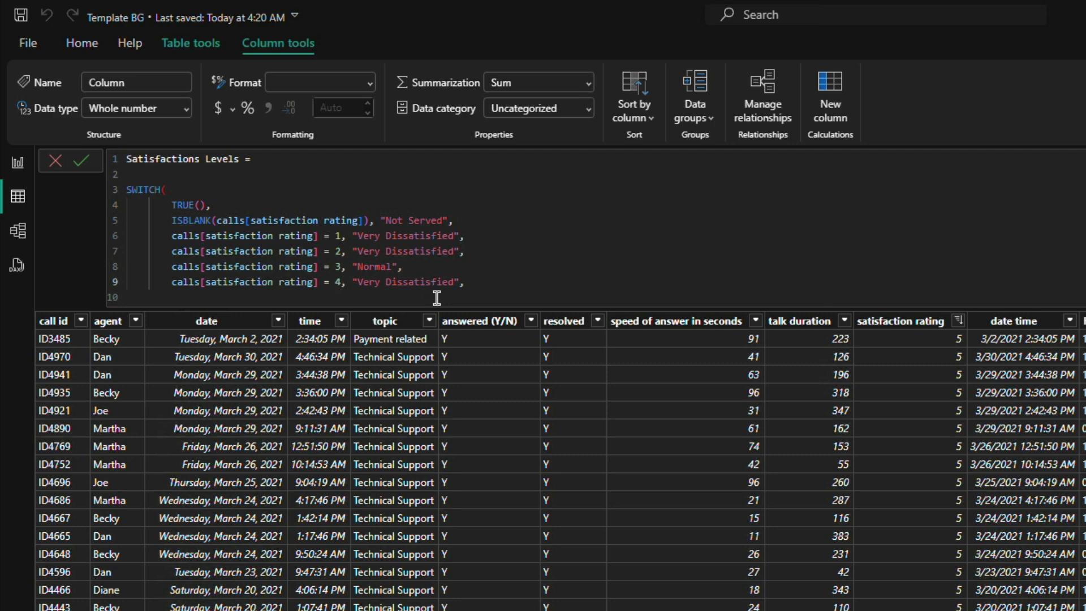
Step: Replace the result of the rating 4 condition with "Satissfied"
drag(357, 282, 456, 281)
text(Satissd)
key(BackSpace)
text(fied)
click(445, 281)
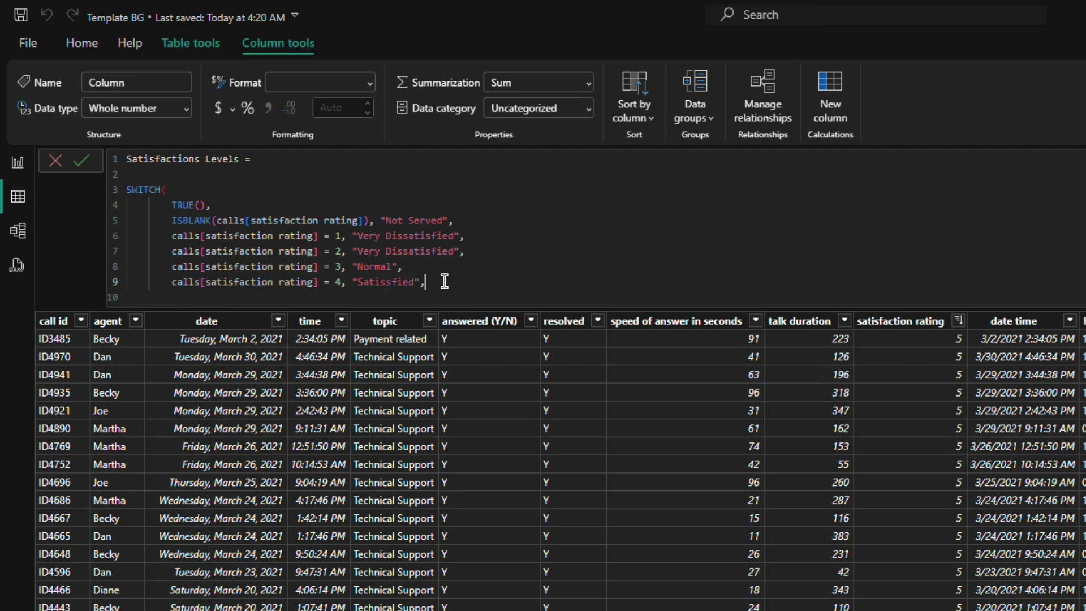
Step: Paste the copied condition line below the rating 4 line, give it the result "Very Satissfied" and remove its trailing comma
key(shift+Return)
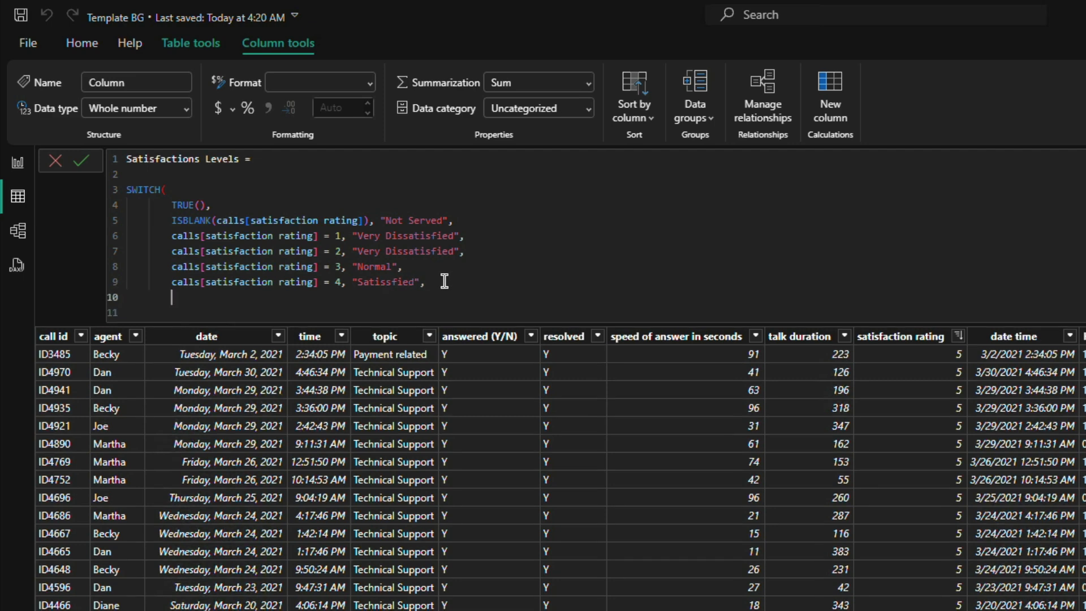
key(ctrl+v)
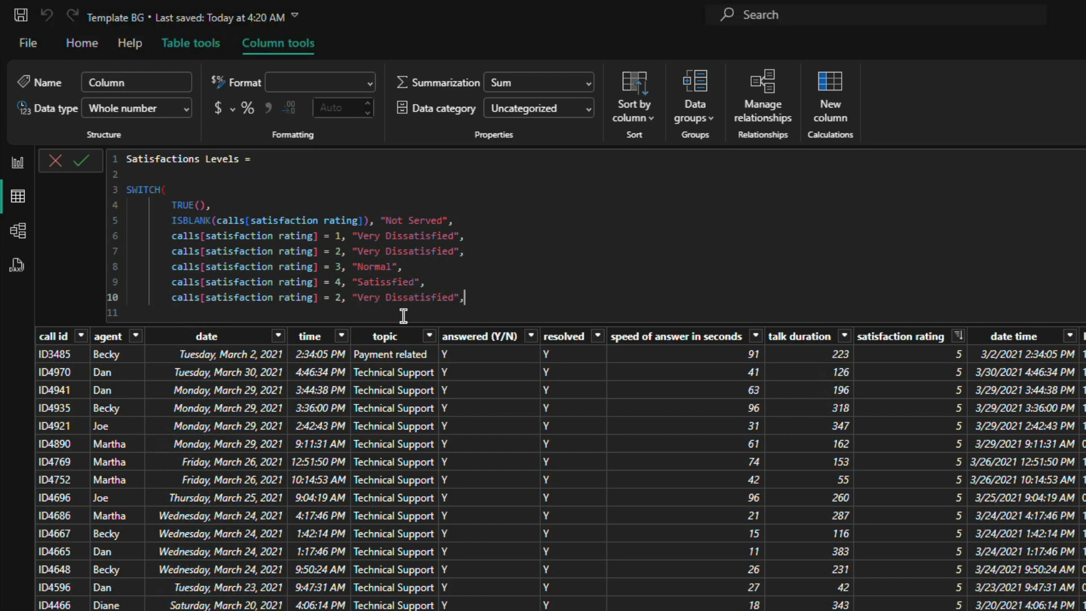
double_click(408, 295)
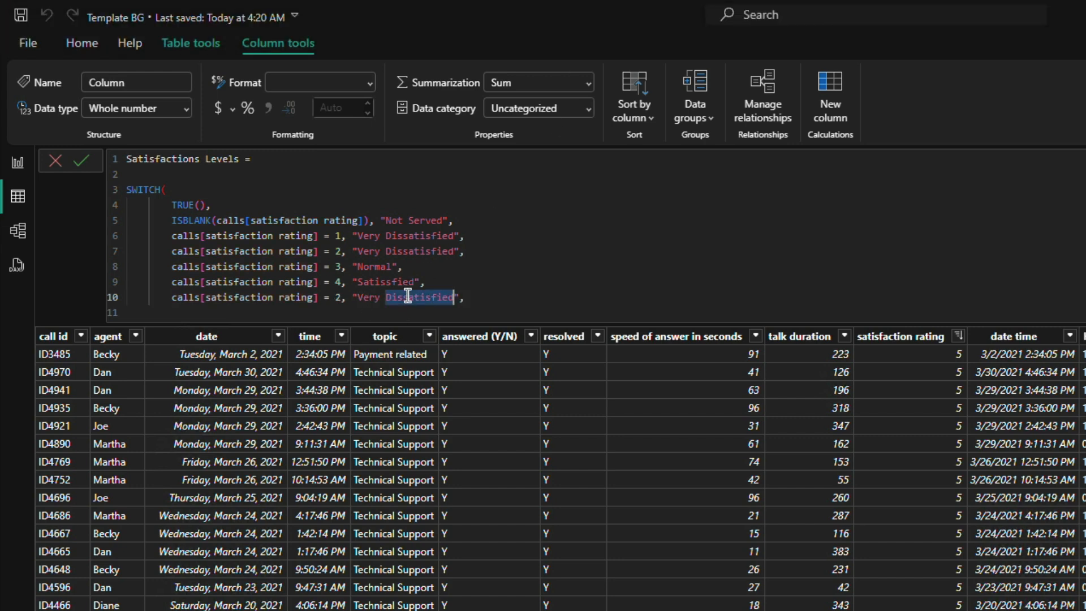
double_click(394, 283)
key(ctrl+c)
double_click(408, 298)
key(ctrl+v)
click(463, 294)
key(BackSpace)
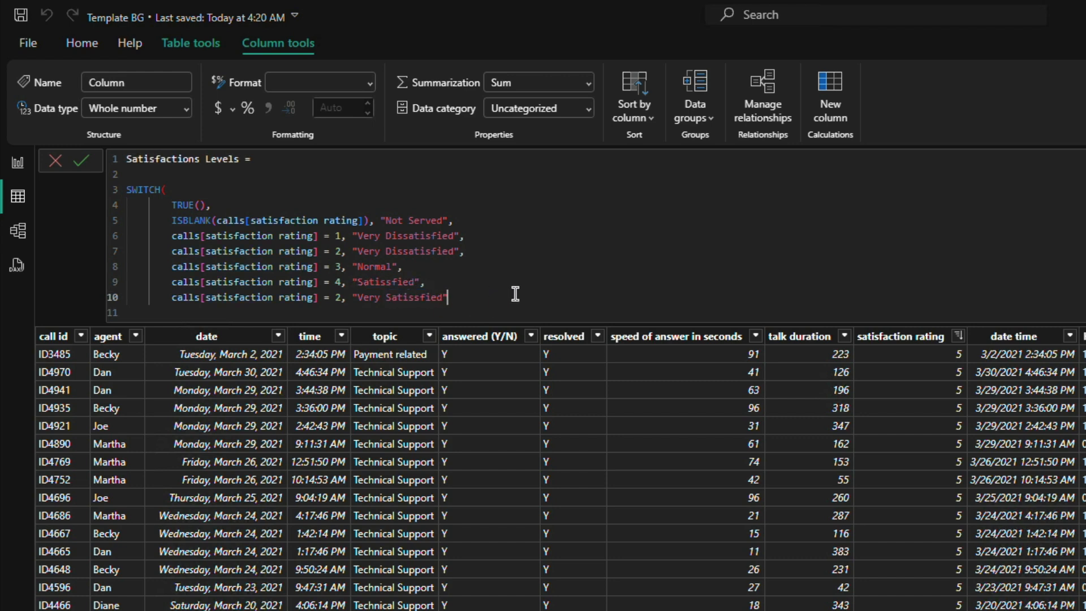
Step: Close the SWITCH function on a new line and commit the Satisfactions Levels column formula
key(shift+Return)
text())
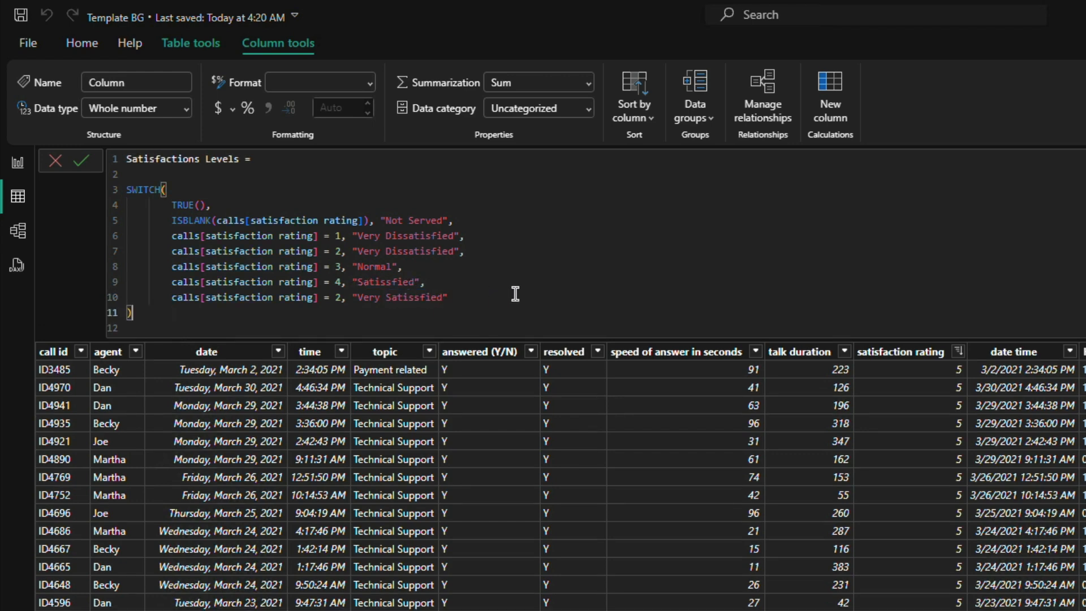
click(82, 161)
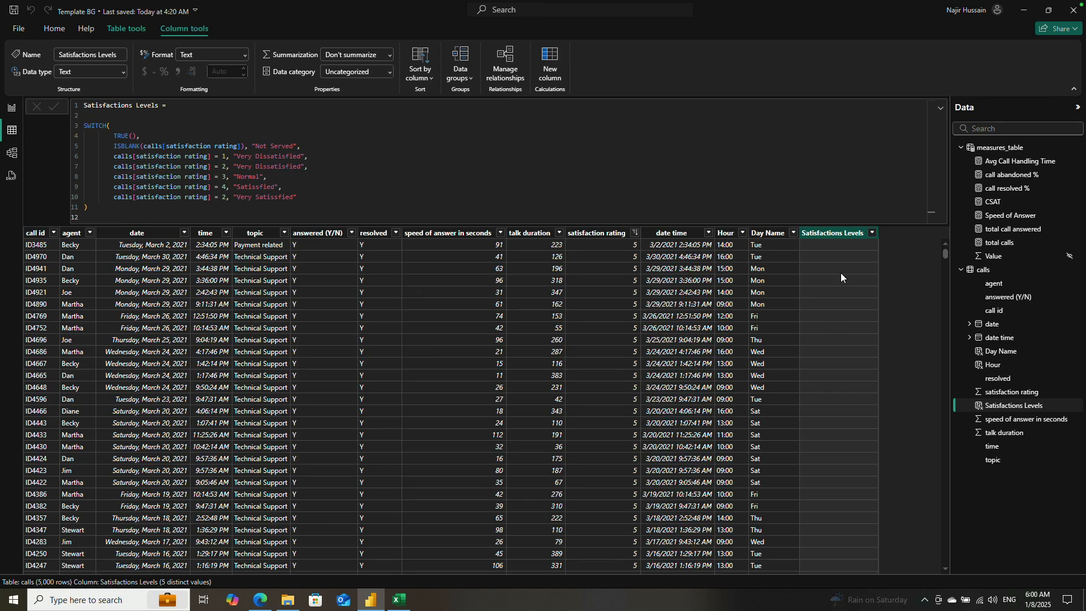
Step: Correct the rating in the "Very Satissfied" condition to 5 and commit the formula
scroll(825, 403, down, 8)
scroll(824, 404, up, 8)
click(228, 195)
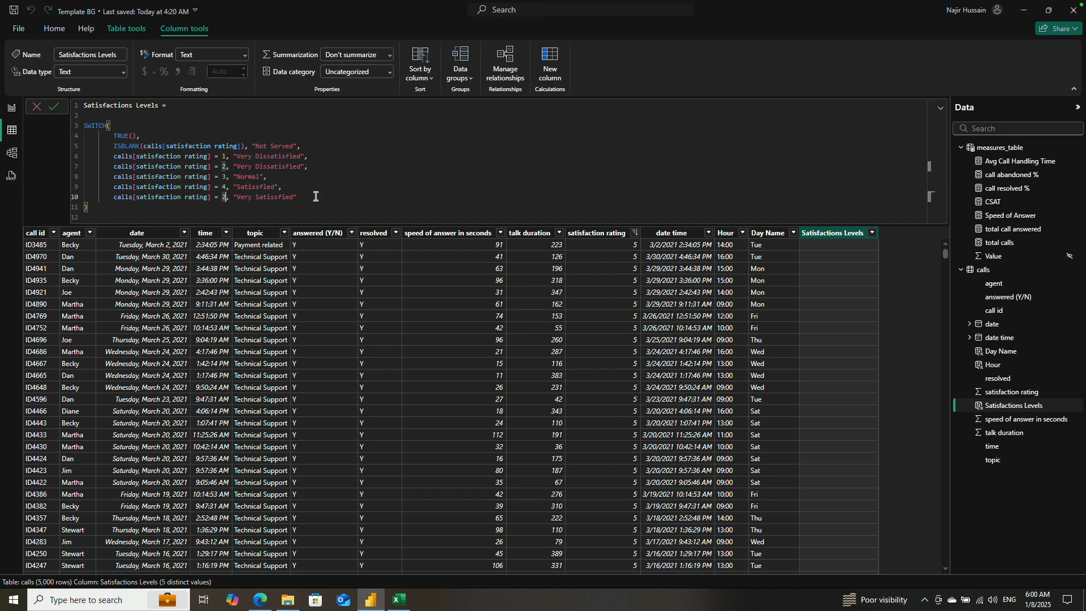
key(BackSpace)
text(5)
key(Return)
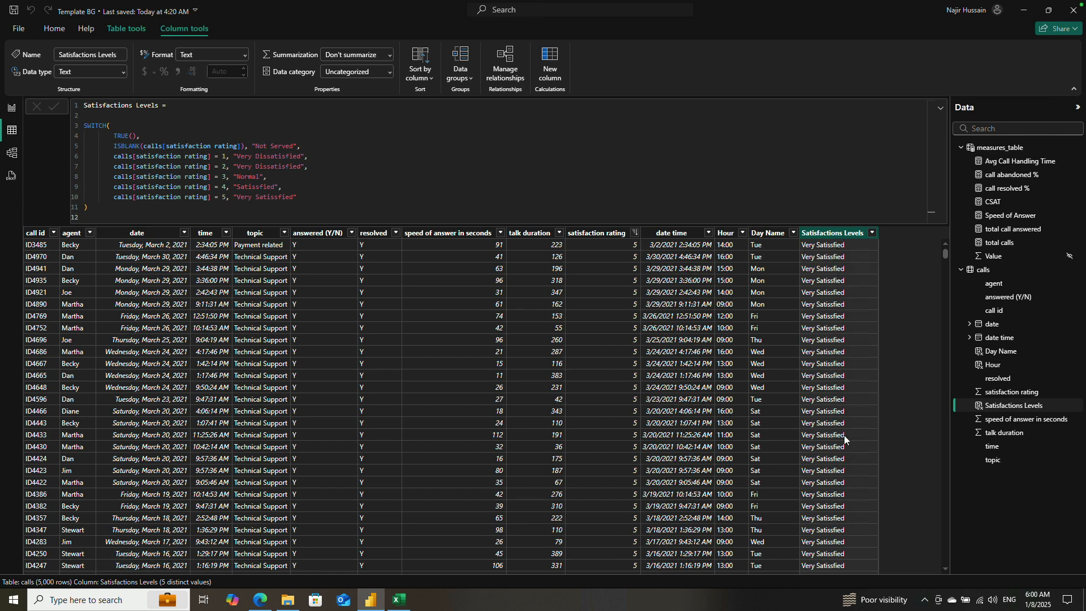
Step: Sort the calls table by satisfaction rating in ascending order and check the Satisfactions Levels labels against the ratings
click(634, 233)
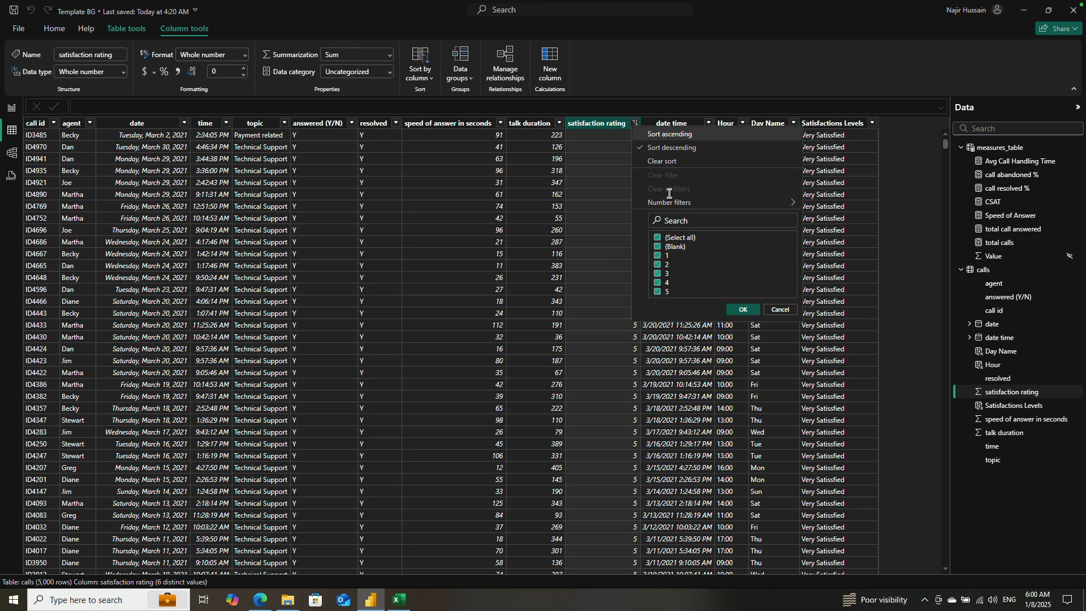
click(670, 134)
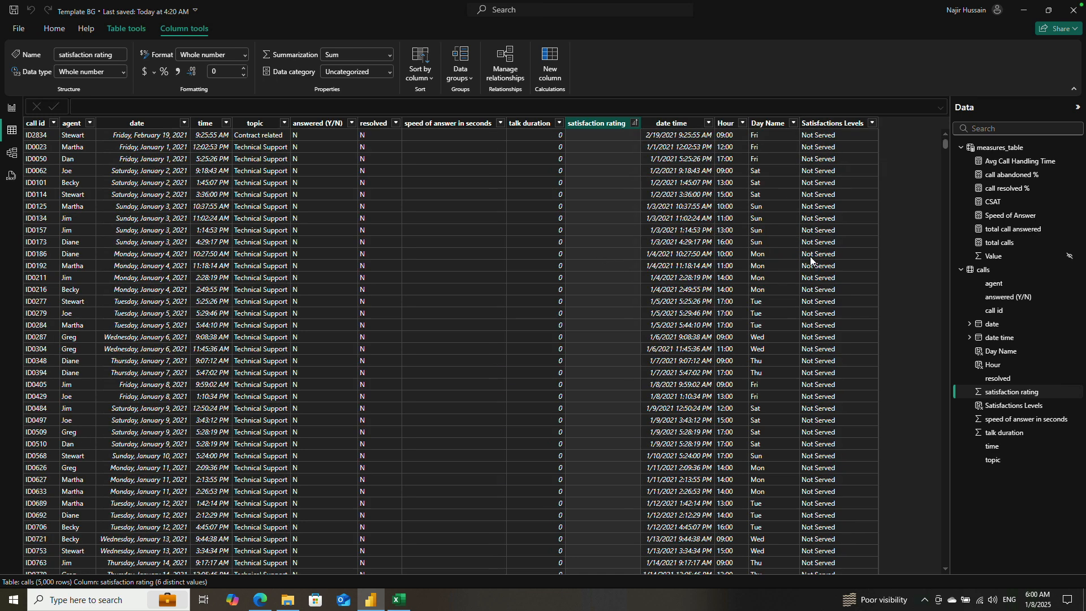
click(634, 125)
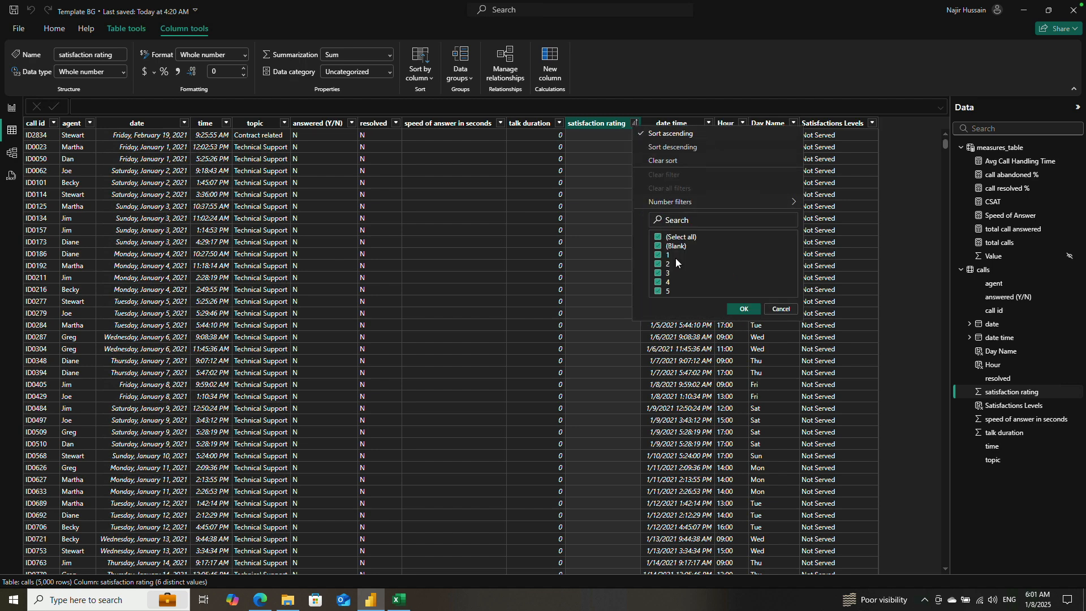
click(781, 308)
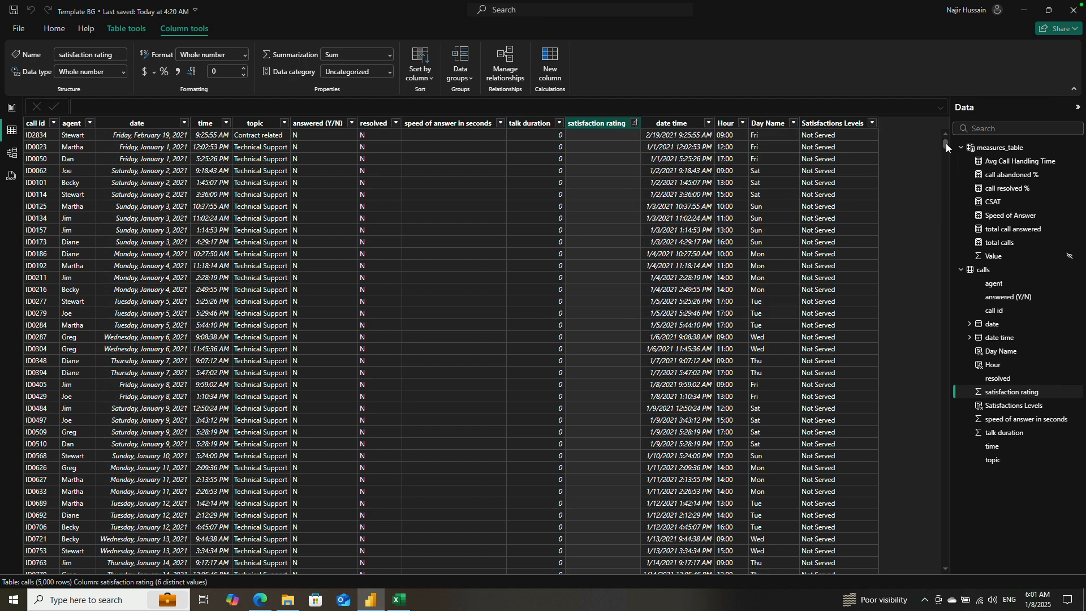
drag(945, 143, 949, 369)
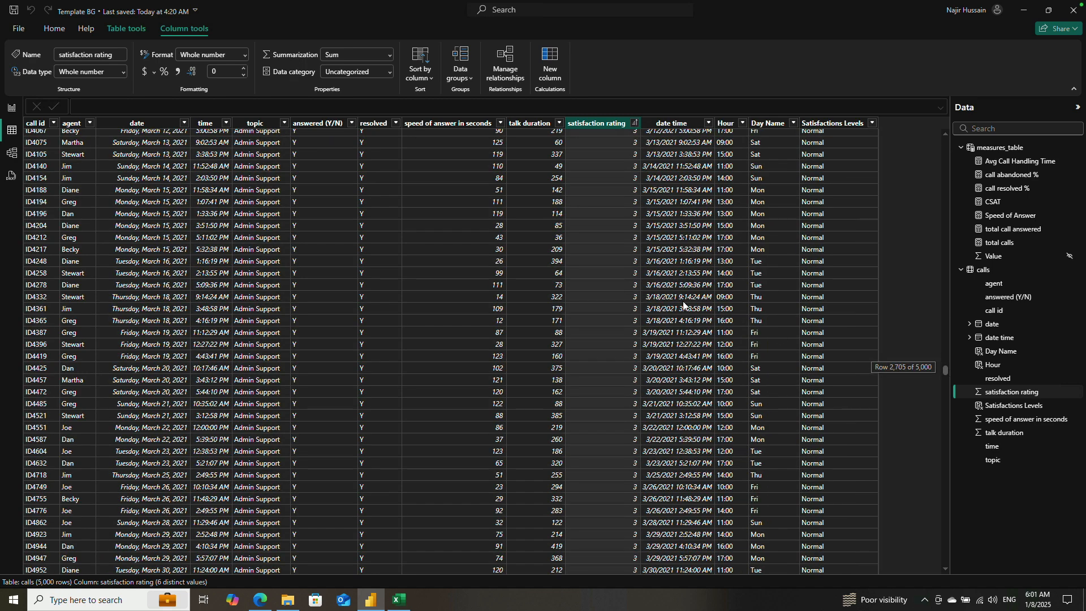
Step: Return to the Dashboard report page and replace satisfaction rating with Satisfactions Levels in the selected total calls chart
click(11, 108)
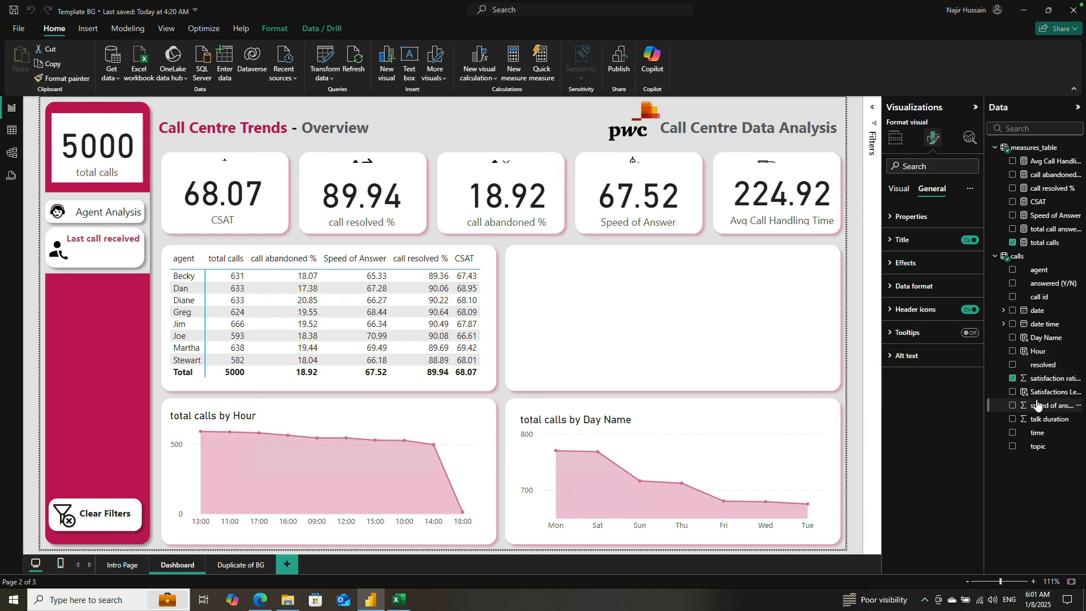
click(1012, 379)
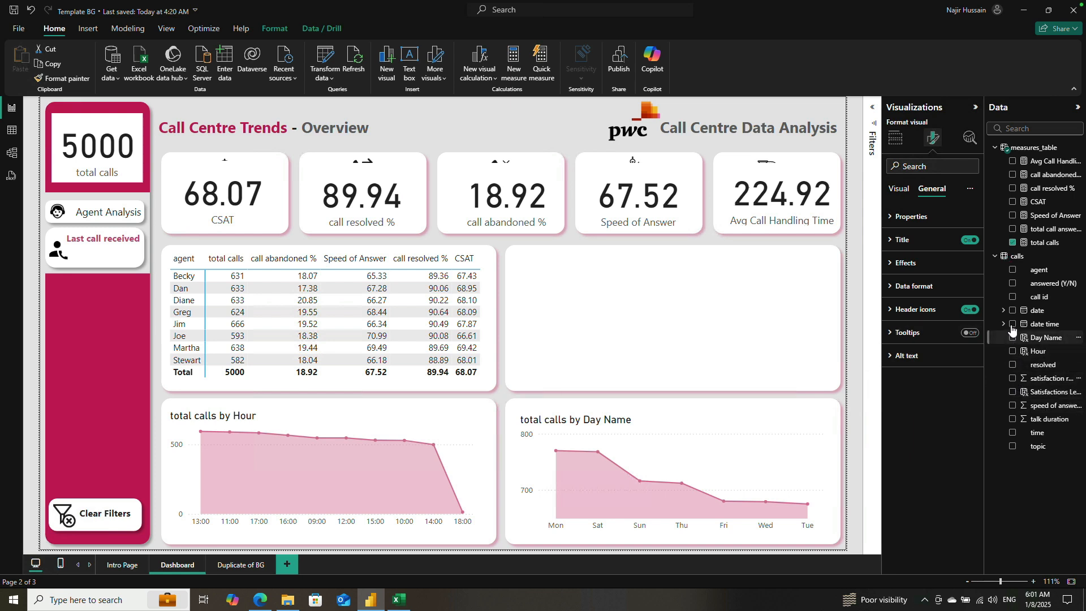
click(1013, 393)
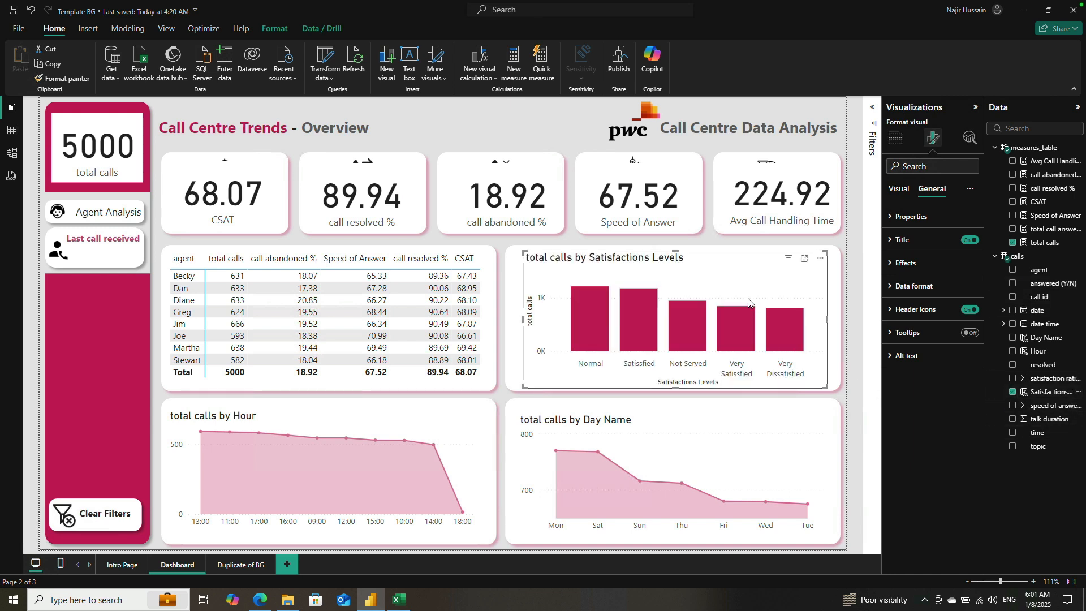
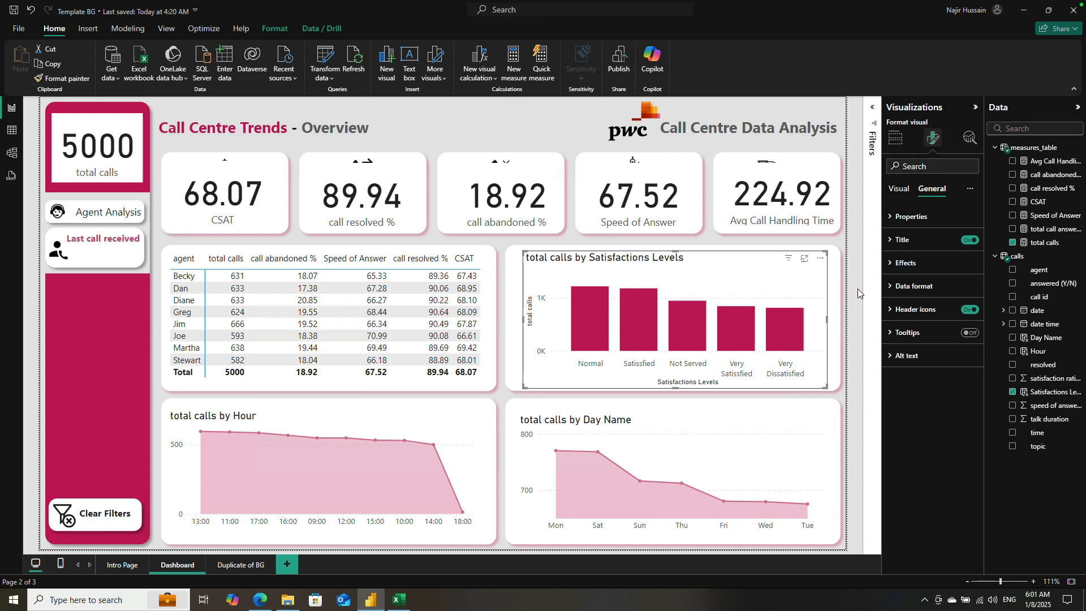
Step: Delete the "total calls by Satisfactions Levels" column chart from the Dashboard page
key(Delete)
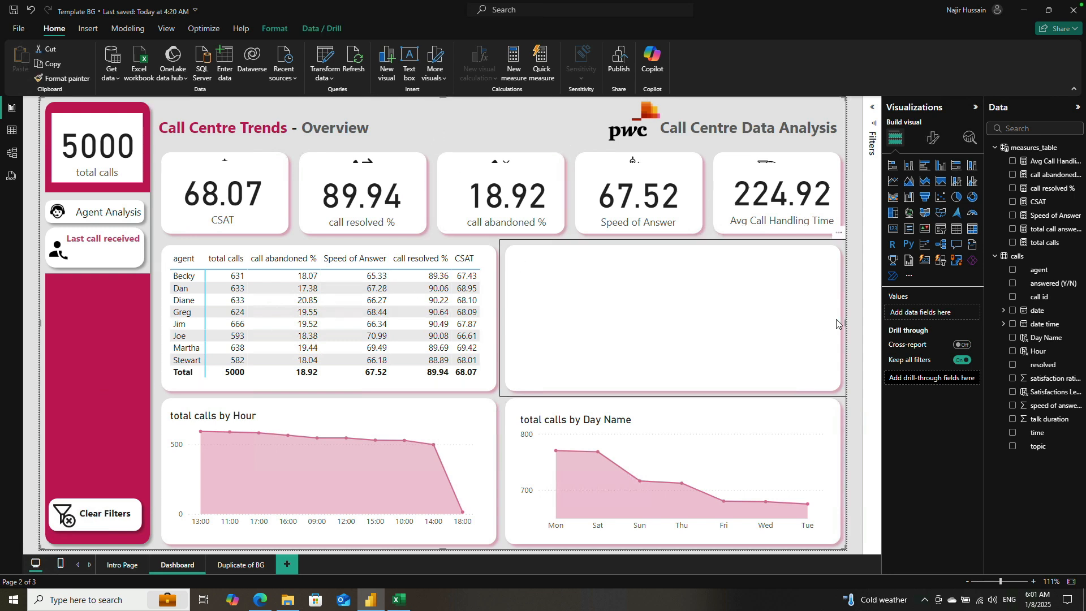
click(490, 207)
click(459, 126)
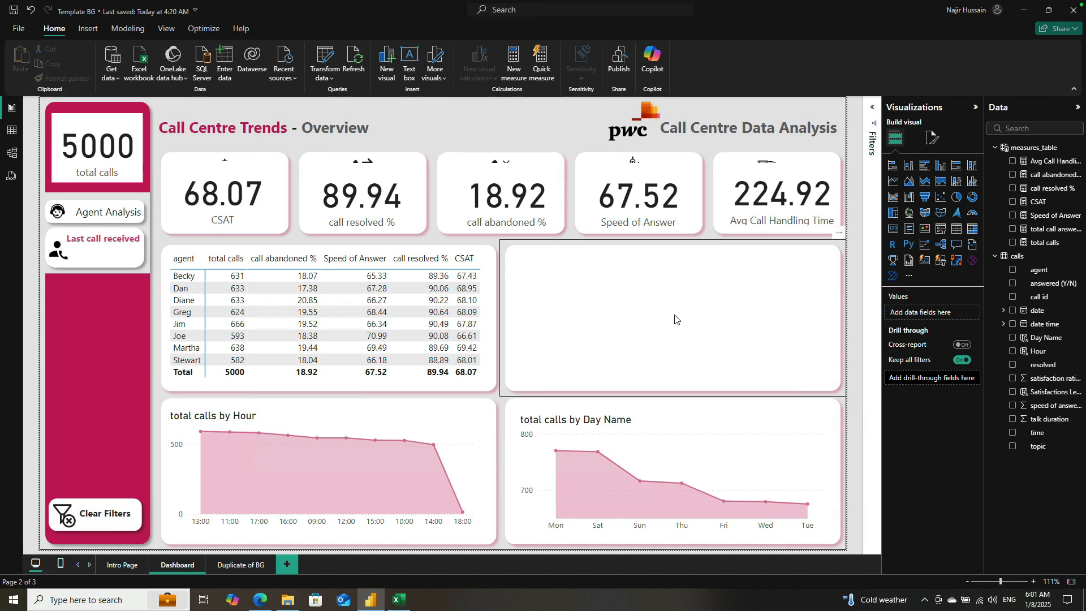
click(673, 317)
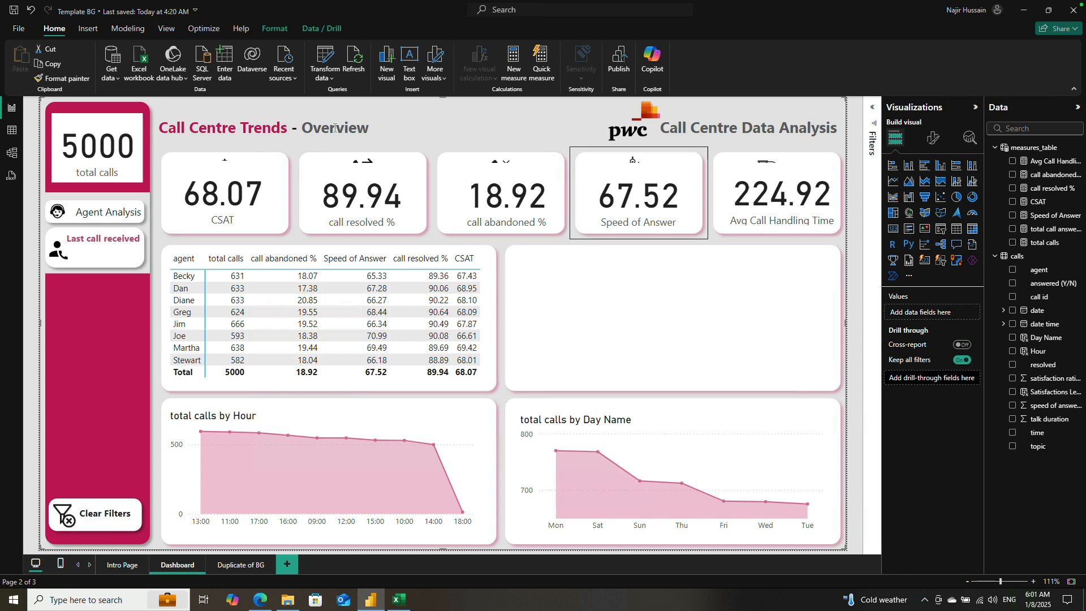
Step: Show the Selection pane and toggle the total calls card's visibility off and back on
click(172, 31)
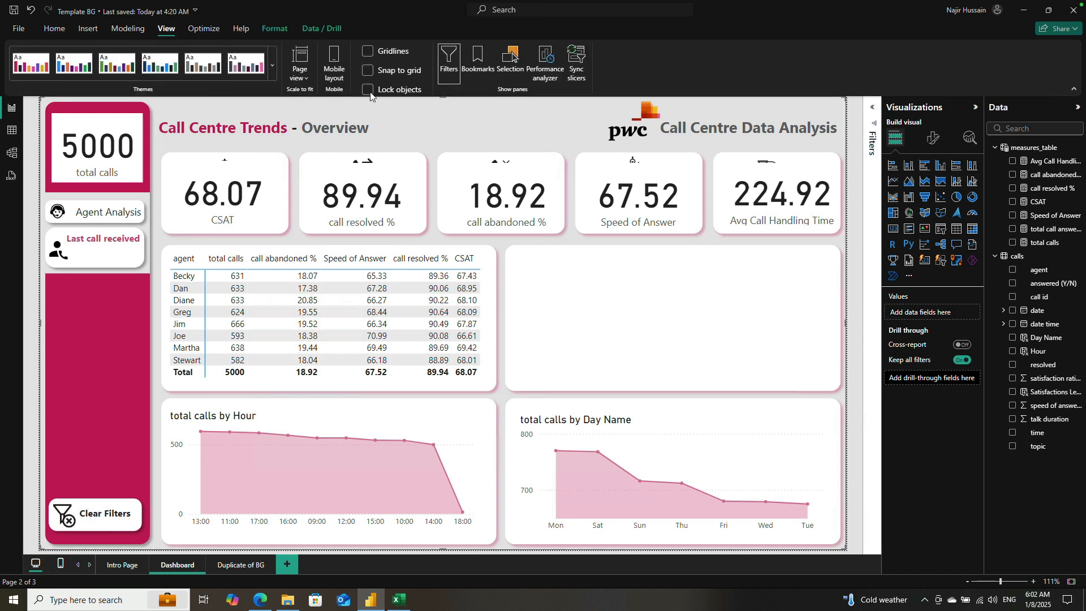
click(510, 61)
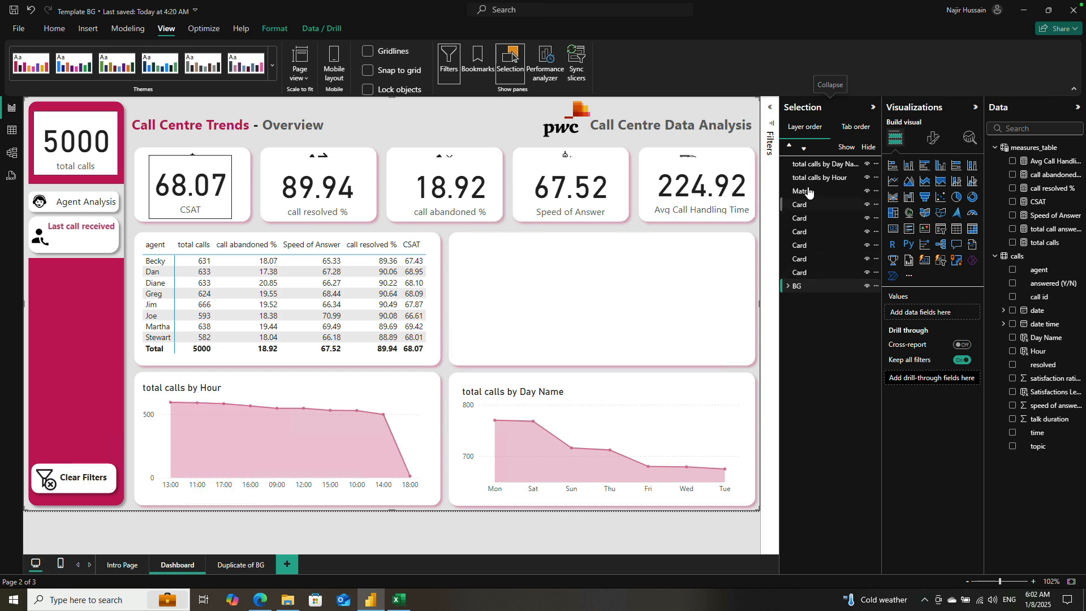
click(802, 275)
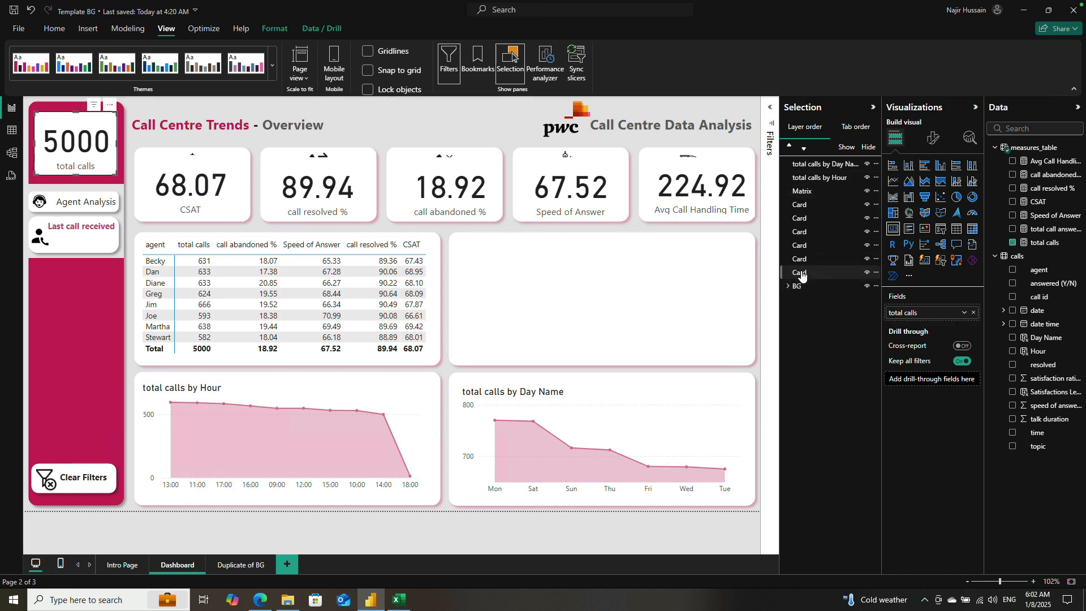
click(867, 274)
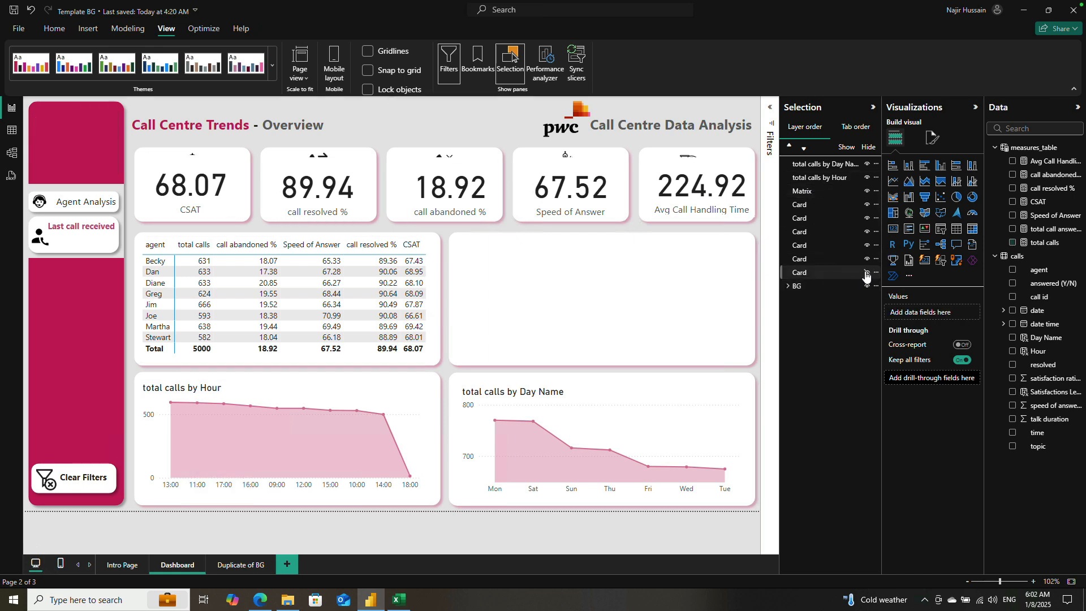
click(866, 274)
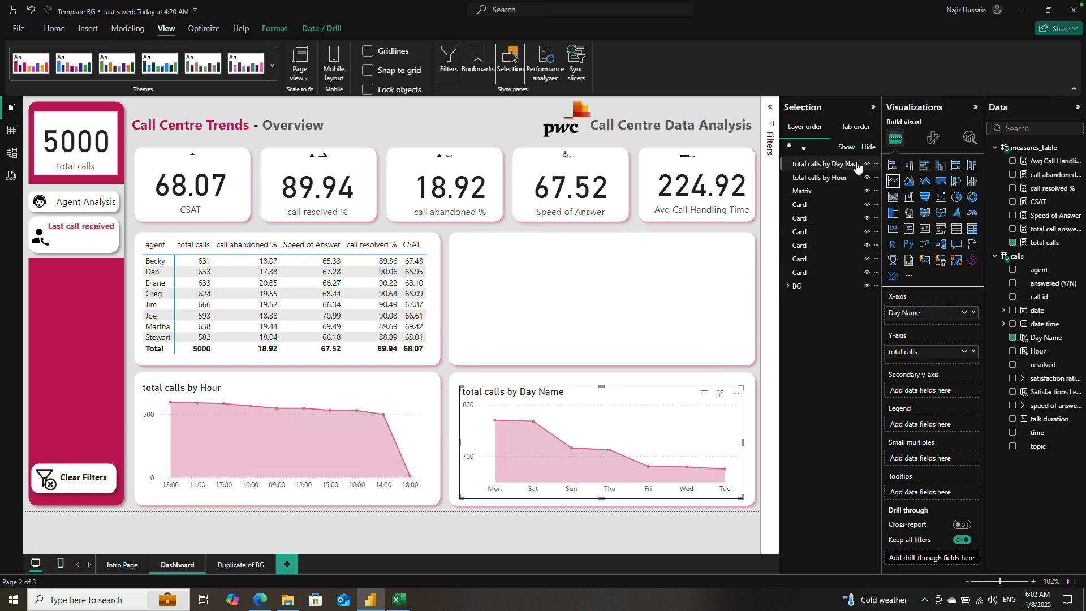
Step: Check which visuals the hour chart, Matrix and first Card entries in the layer order refer to
click(836, 179)
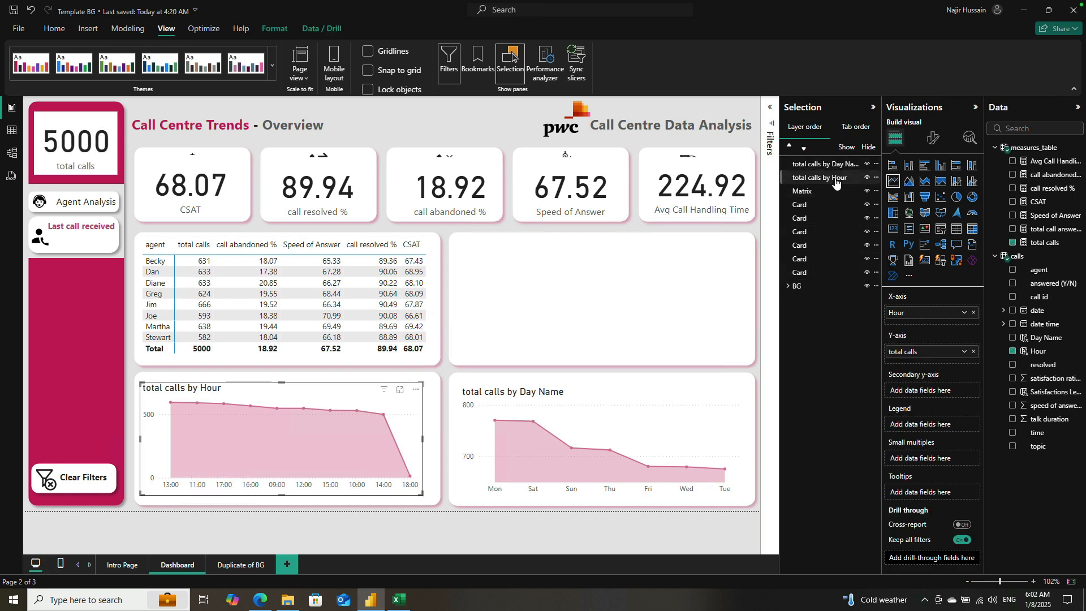
click(827, 193)
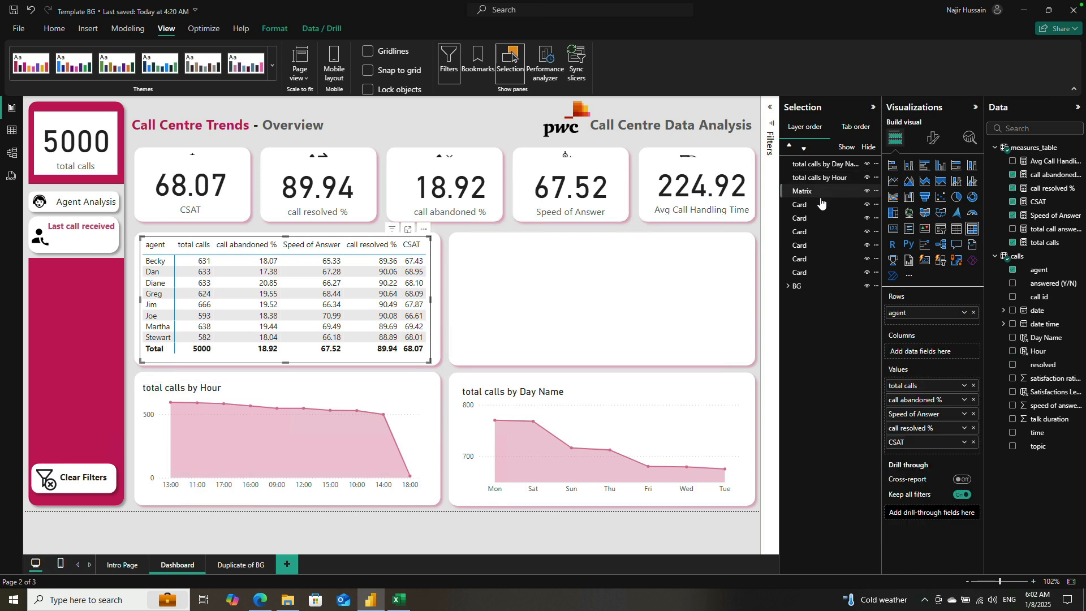
click(818, 206)
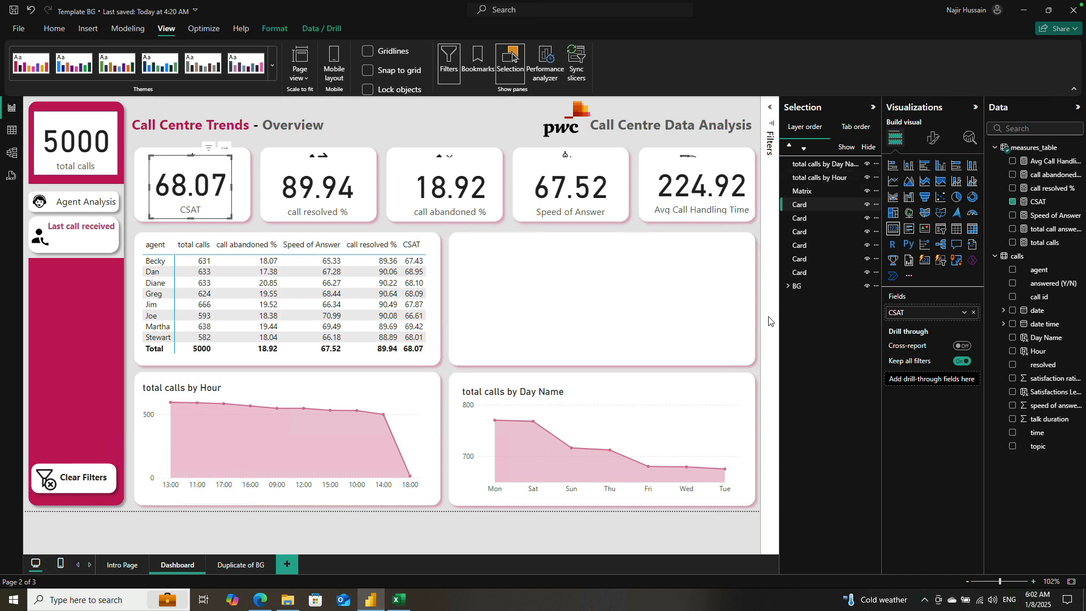
key(ctrl+z)
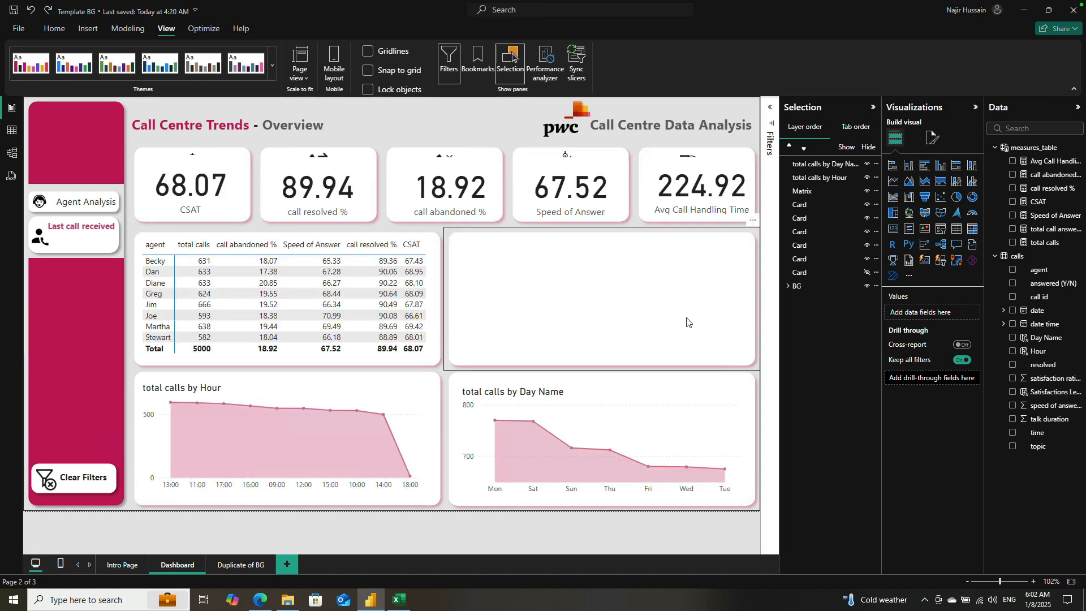
key(ctrl+y)
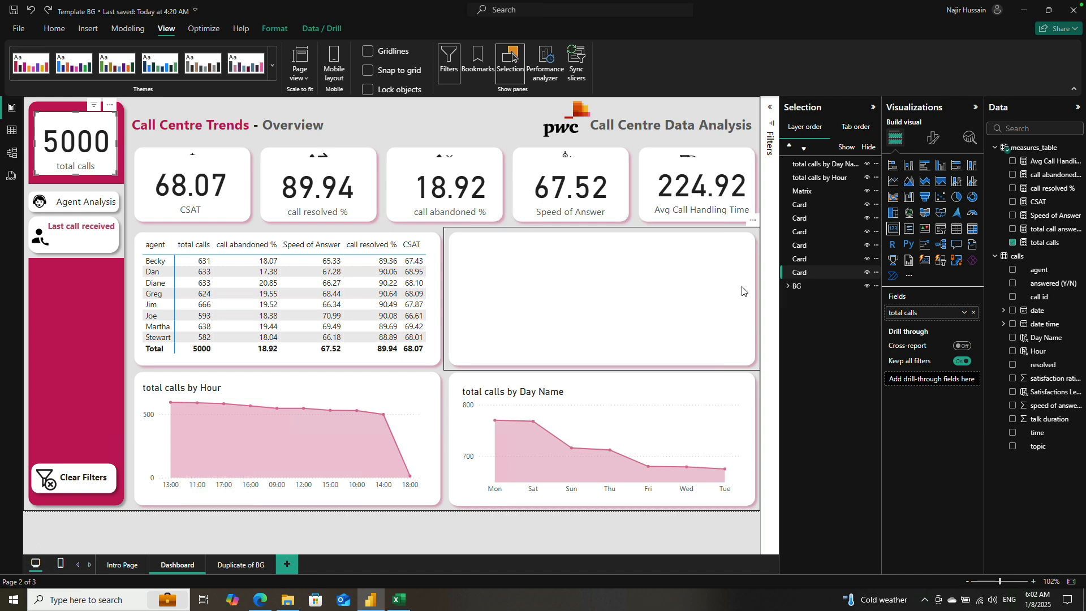
key(ctrl+y)
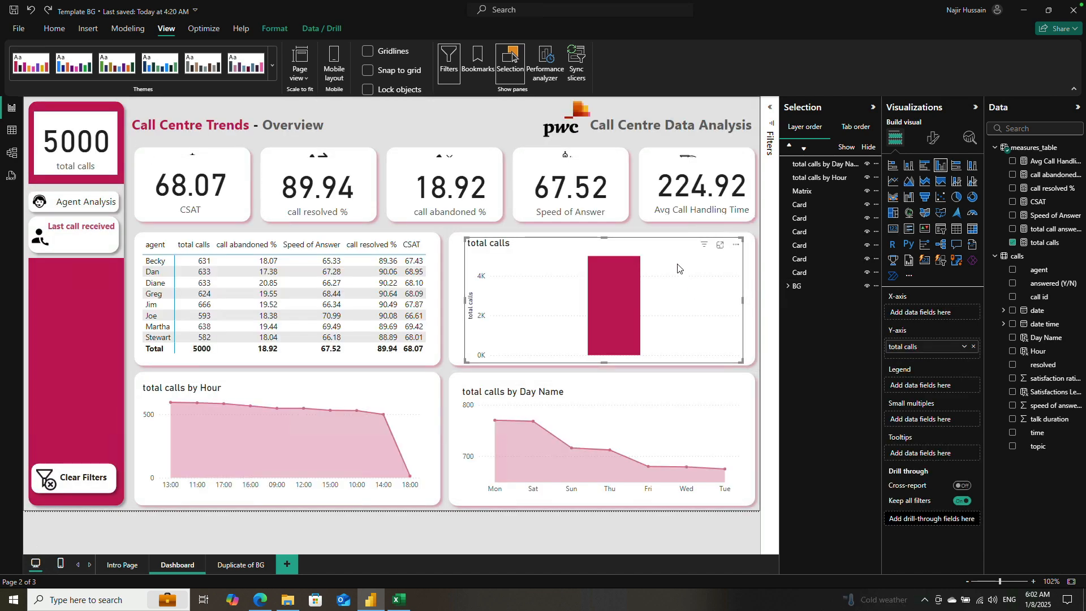
drag(674, 256, 678, 242)
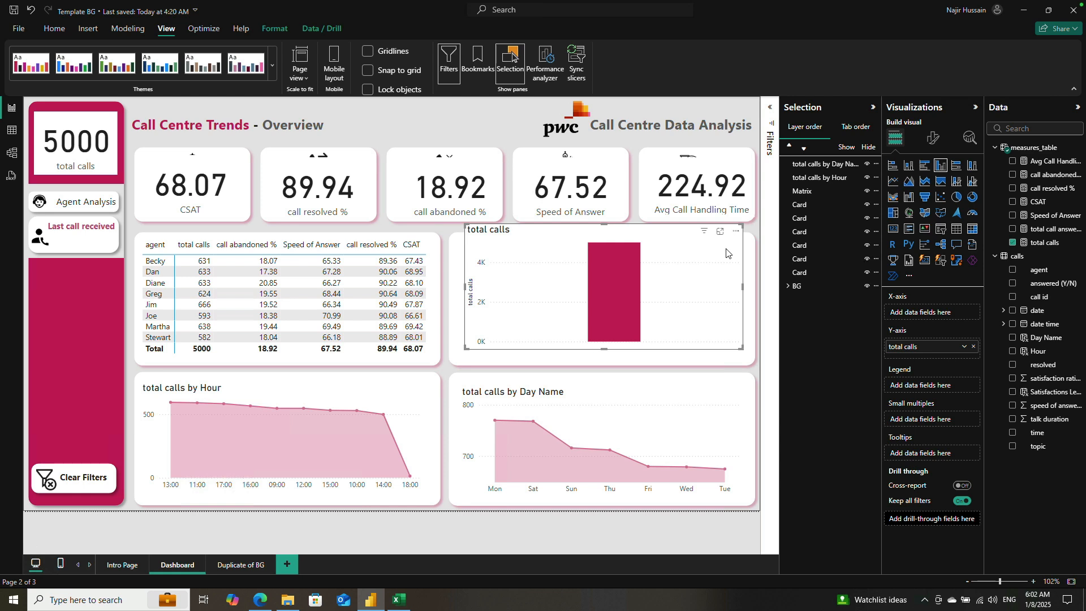
key(ctrl+z)
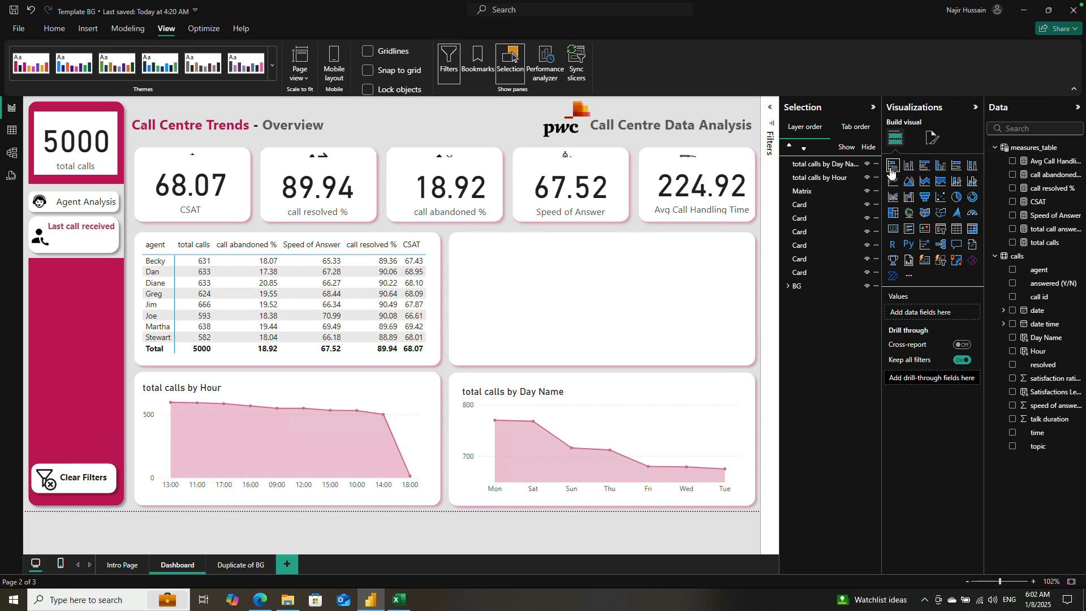
Step: Add a clustered column chart with Satisfactions Levels on the X-axis and total calls on the Y-axis
click(938, 166)
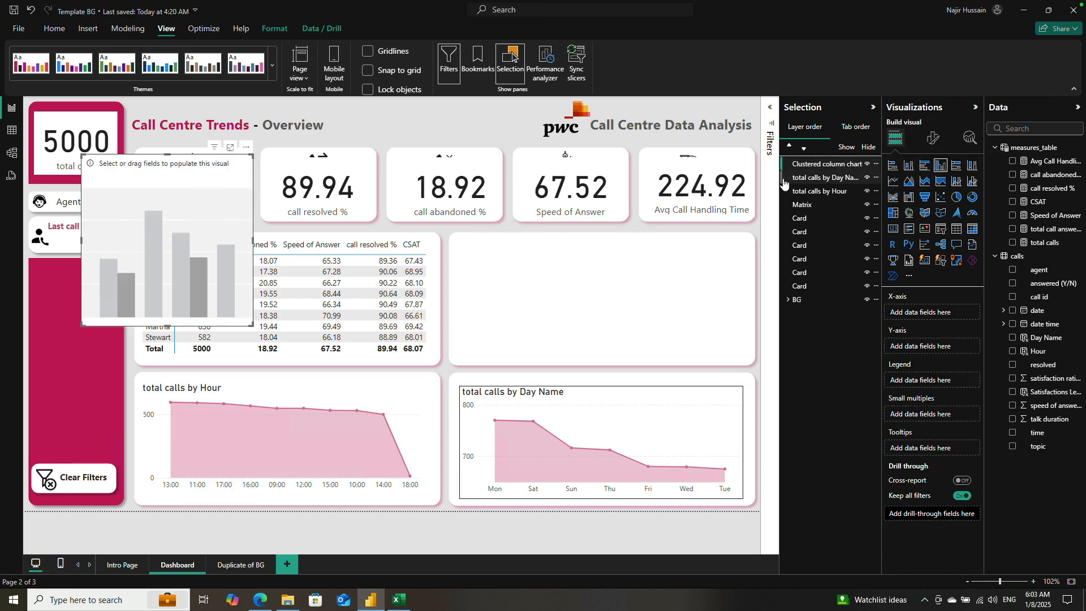
drag(202, 170, 612, 217)
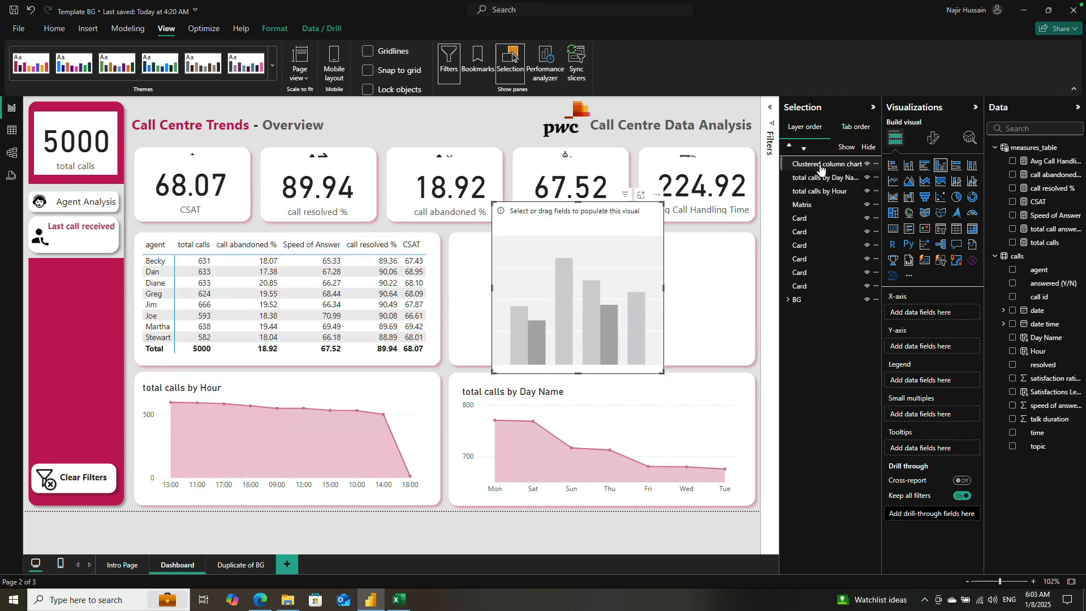
click(1012, 392)
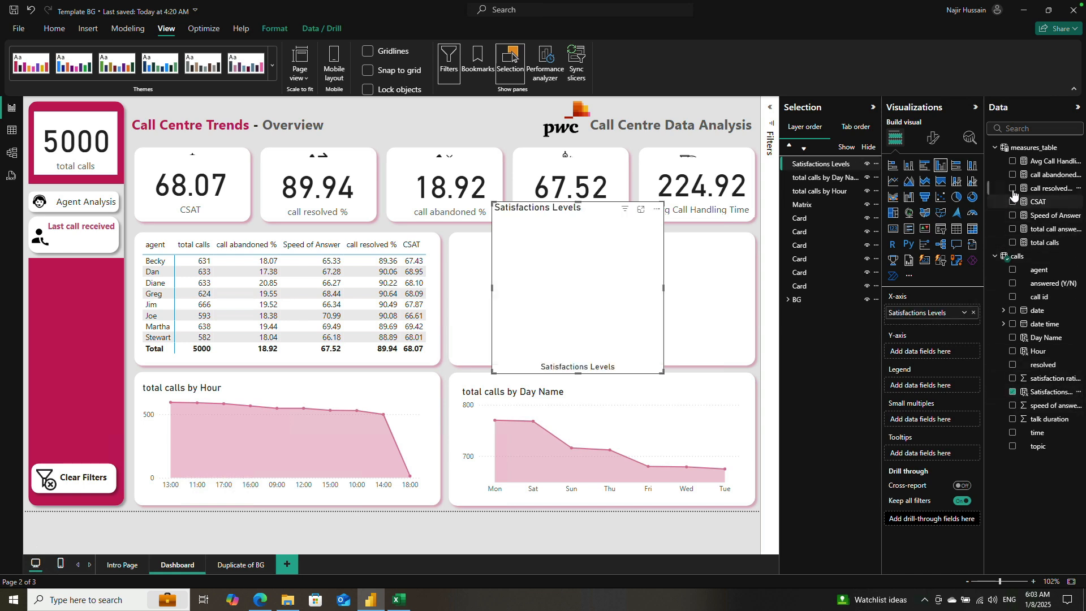
click(1013, 243)
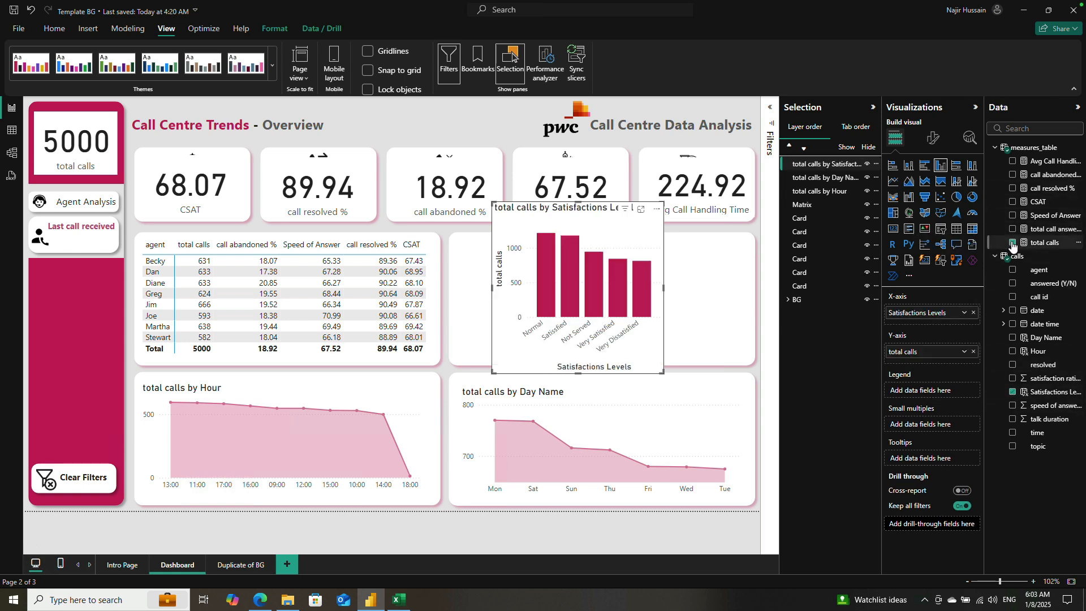
Step: Resize the satisfaction levels chart to fill the empty white panel beside the agent matrix
drag(583, 376, 588, 353)
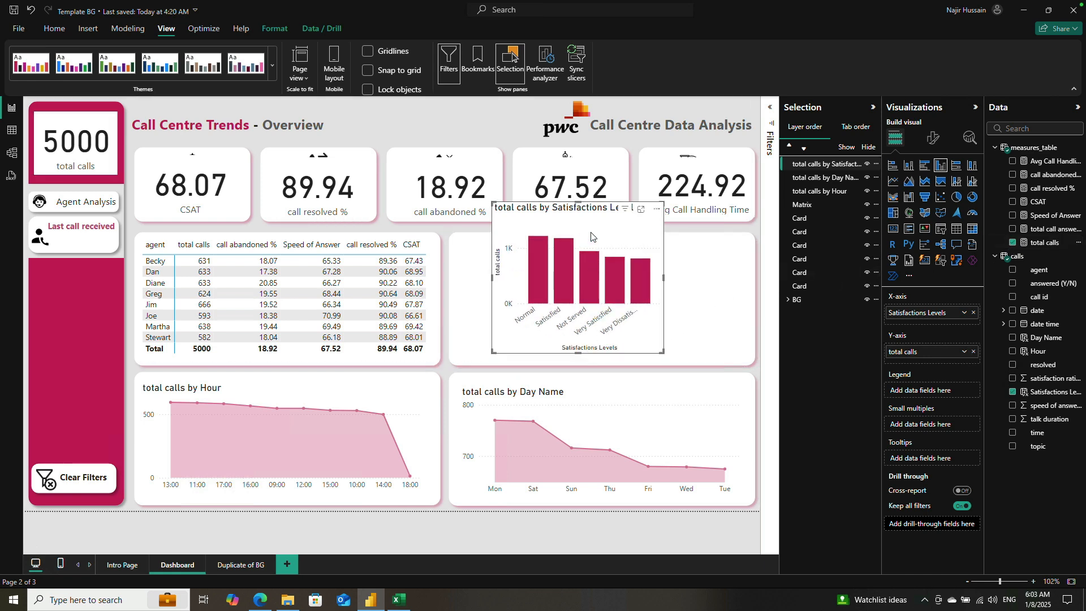
drag(578, 203, 575, 255)
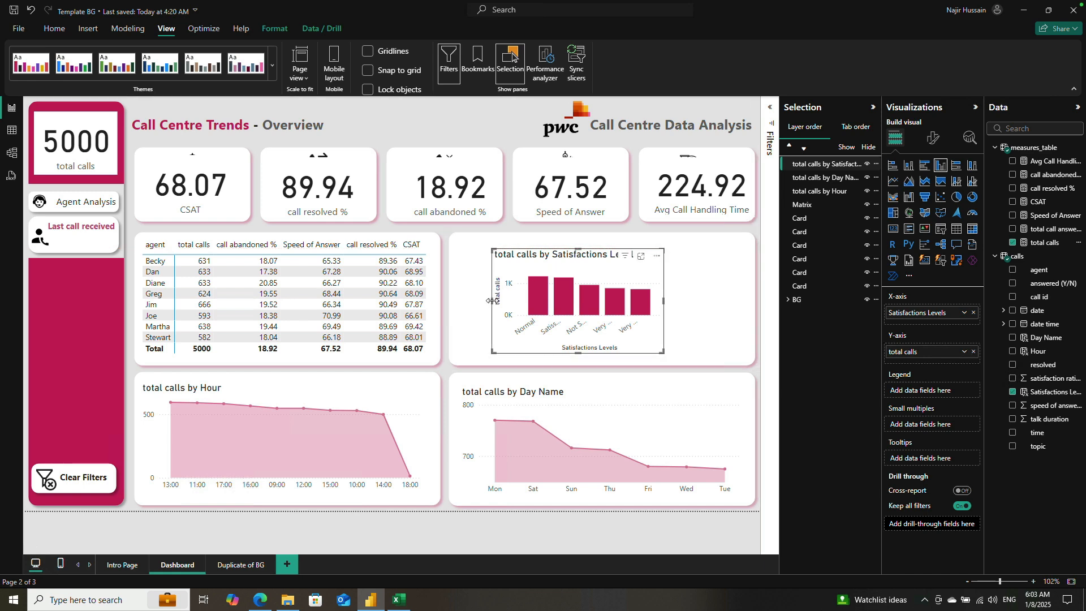
drag(492, 301, 461, 301)
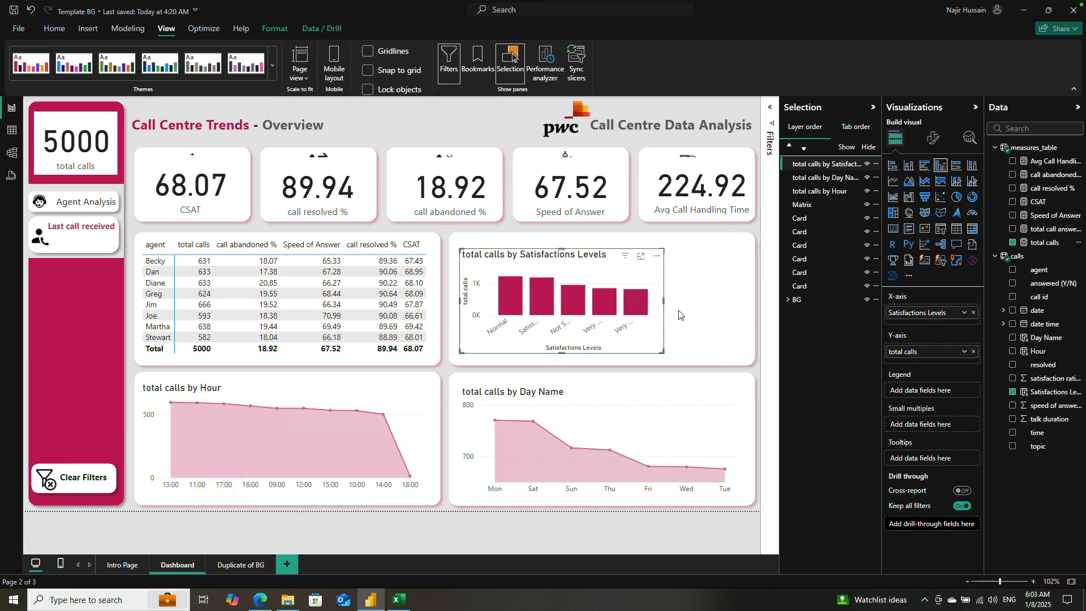
drag(683, 308, 738, 313)
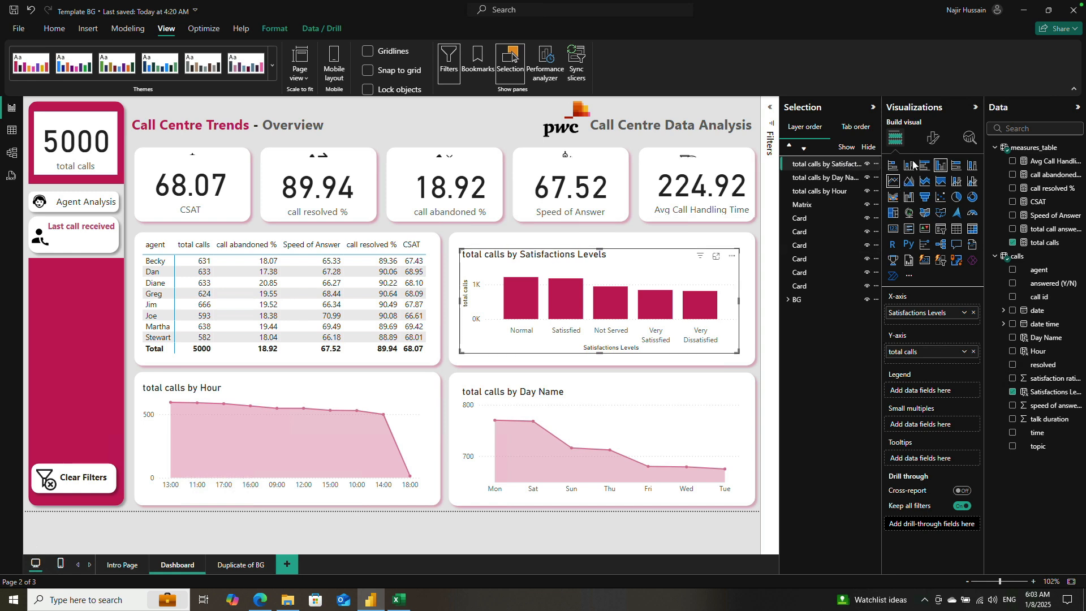
Step: Turn on data labels for the satisfaction levels chart and set their position to Inside end
click(933, 138)
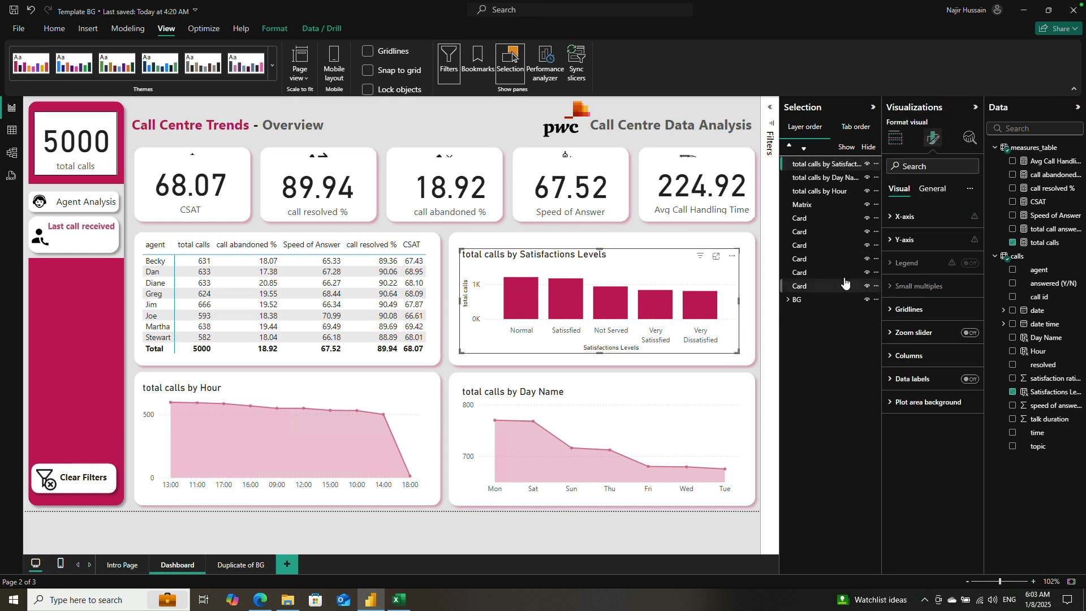
click(970, 380)
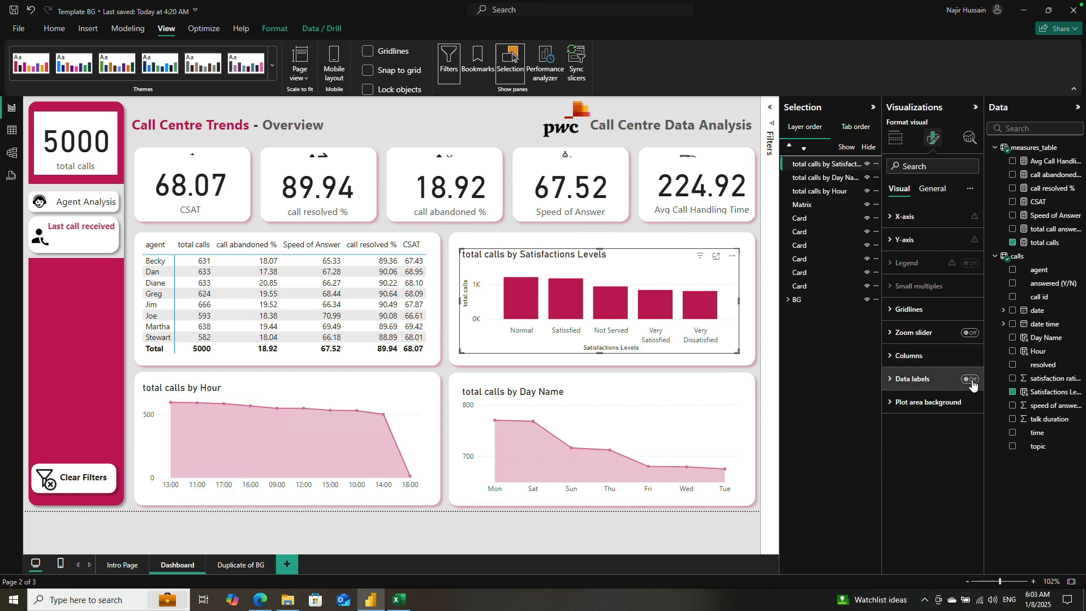
click(893, 380)
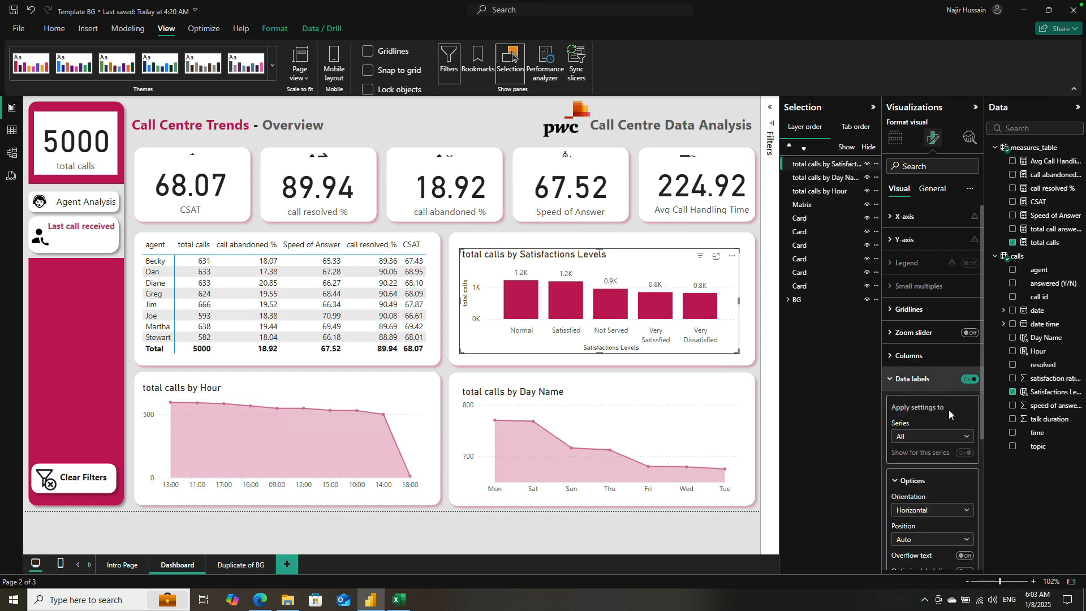
scroll(976, 467, down, 2)
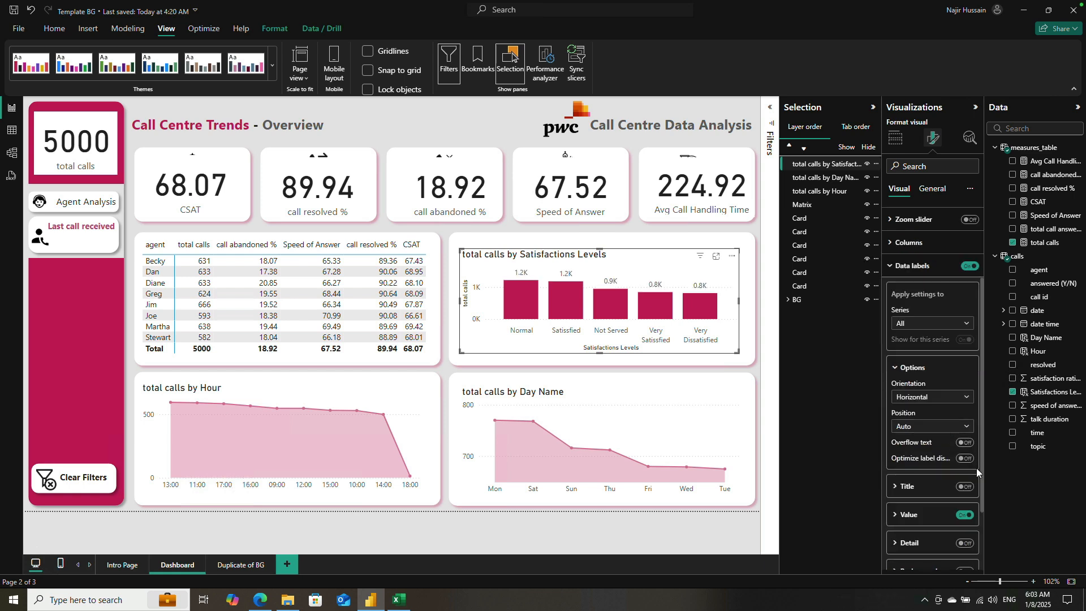
click(955, 430)
click(937, 450)
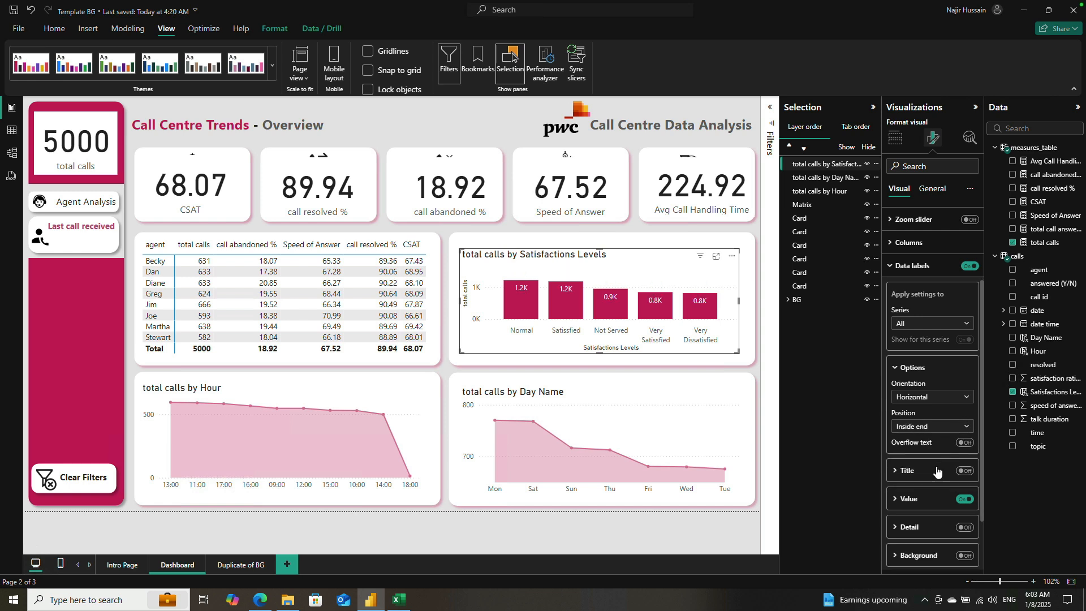
Step: Make the satisfaction levels chart's data label values bold and collapse the data label settings
click(899, 498)
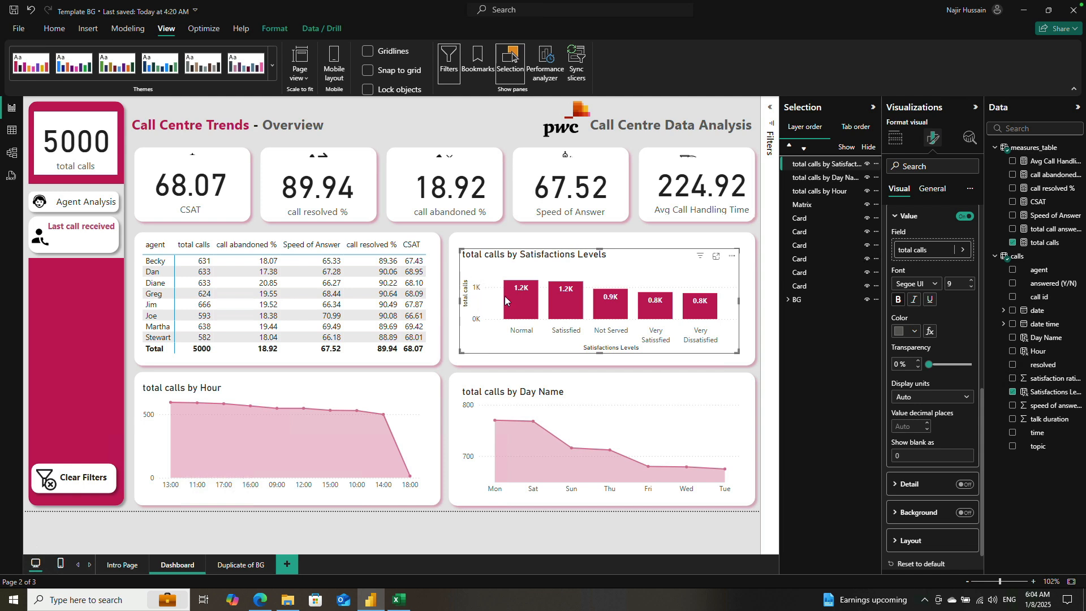
scroll(959, 324, up, 5)
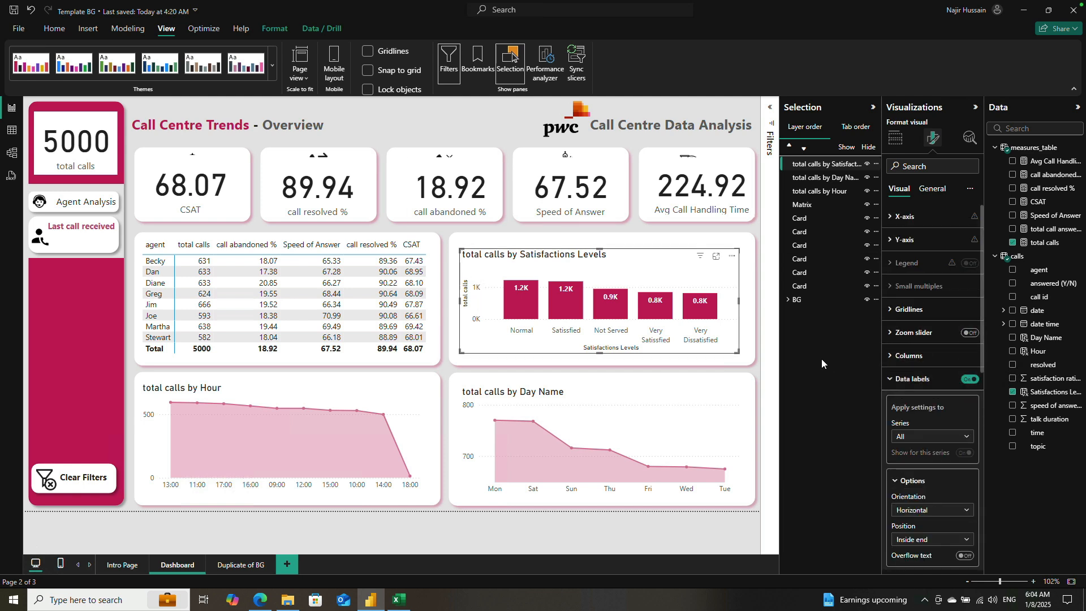
scroll(916, 331, down, 4)
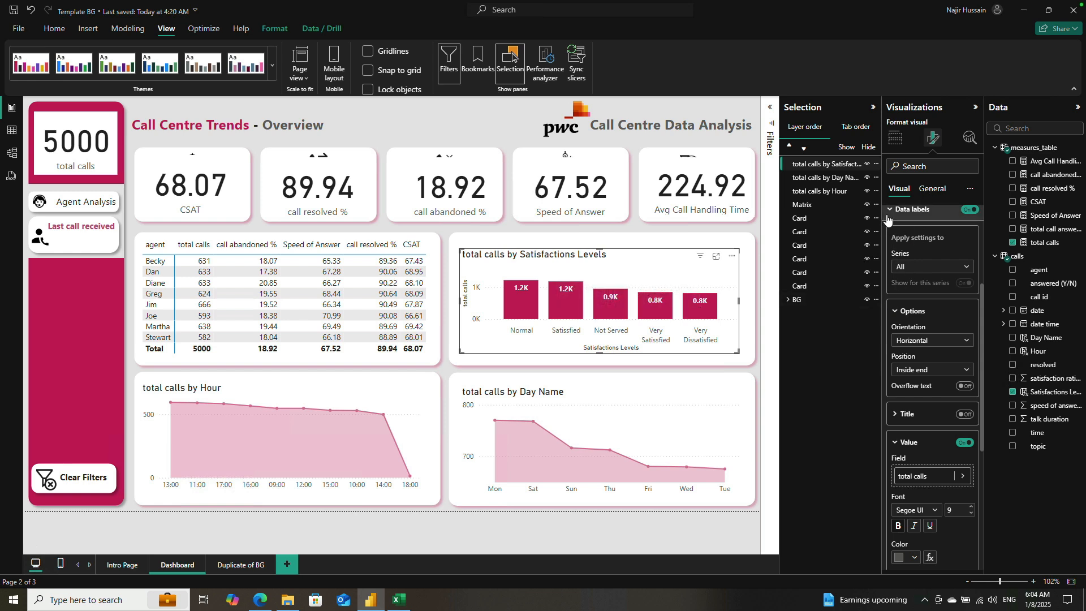
scroll(925, 384, down, 4)
scroll(939, 398, down, 1)
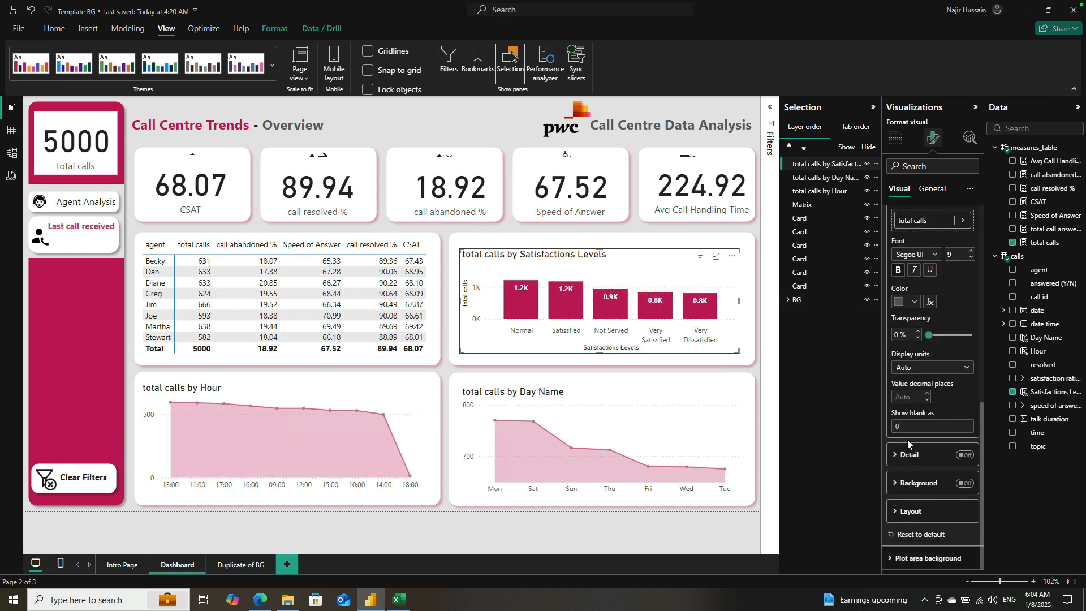
scroll(907, 439, up, 5)
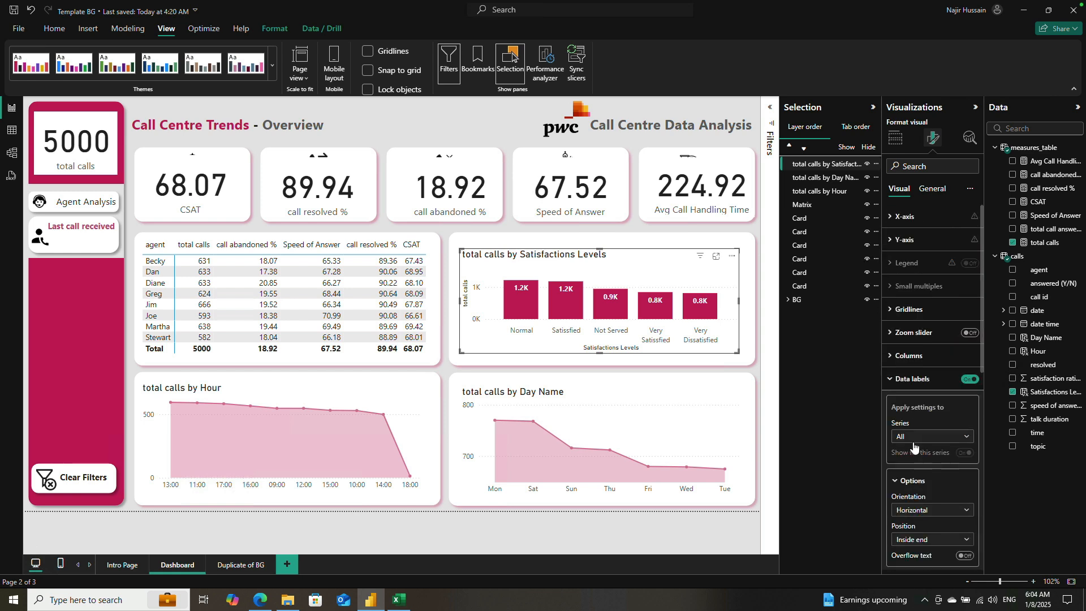
click(891, 379)
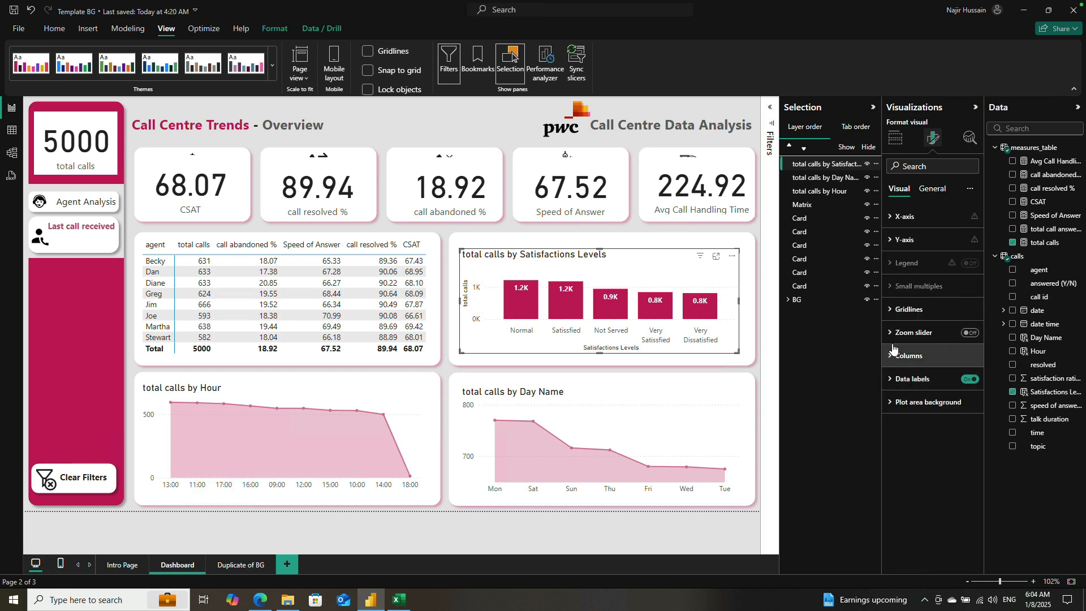
Step: Turn off the X-axis title and the Y-axis title and values on the satisfaction levels chart
click(892, 220)
click(961, 403)
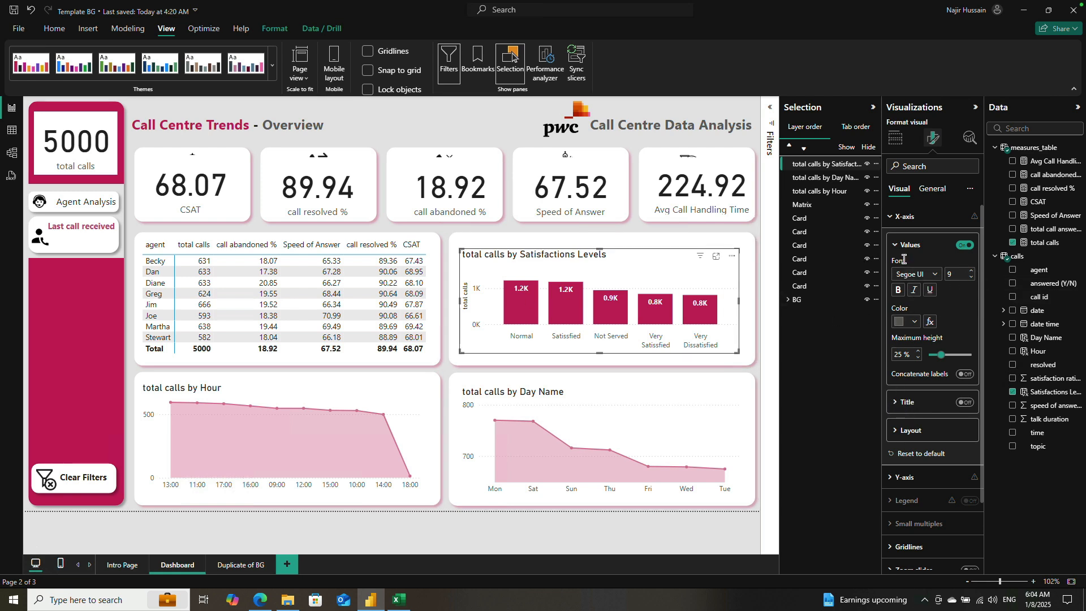
click(892, 480)
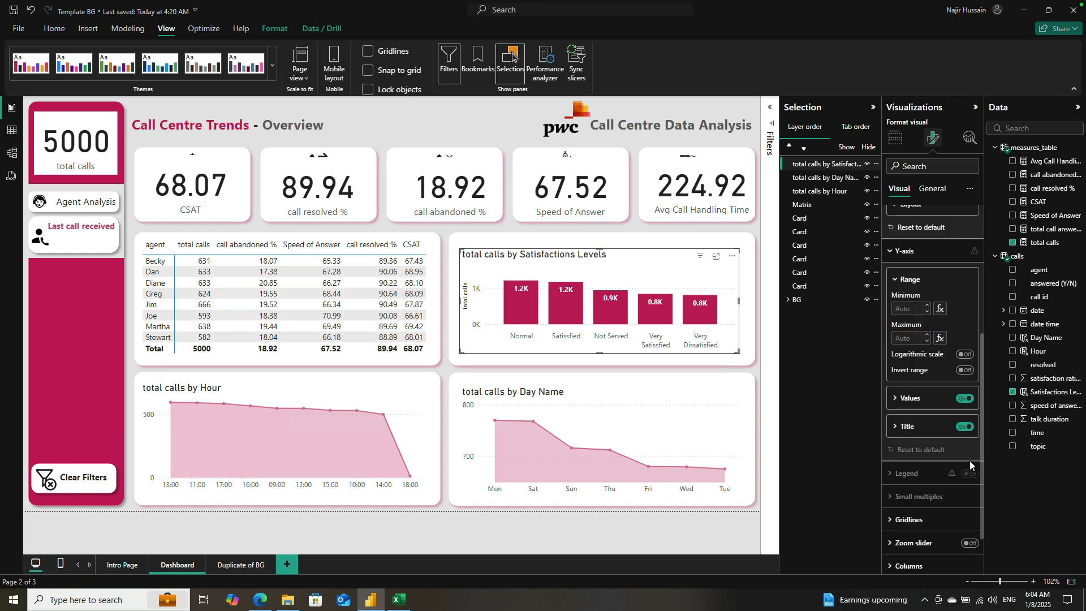
click(965, 428)
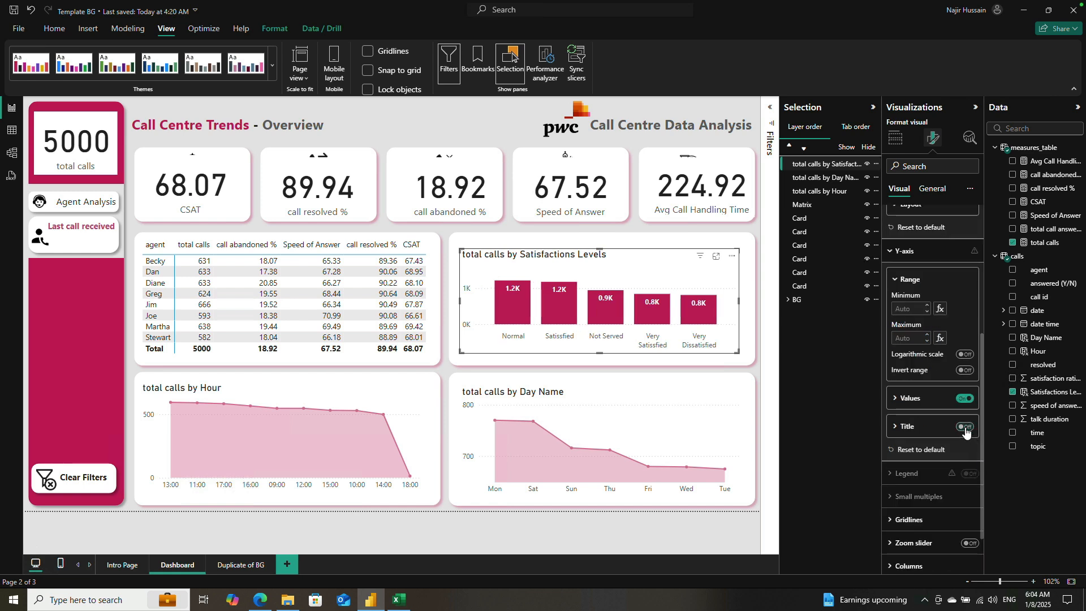
click(965, 399)
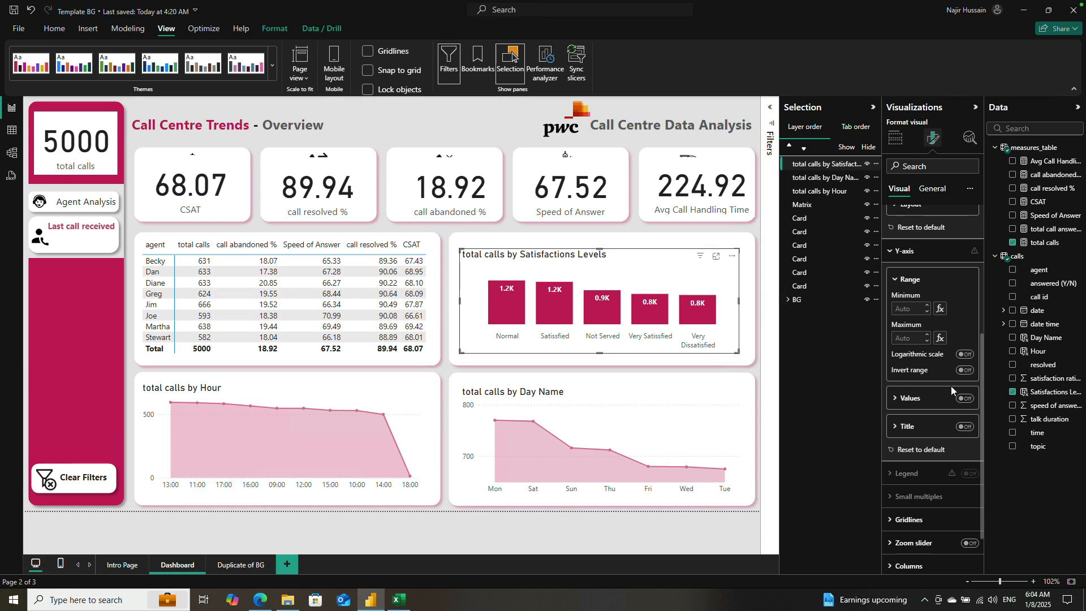
scroll(949, 390, down, 2)
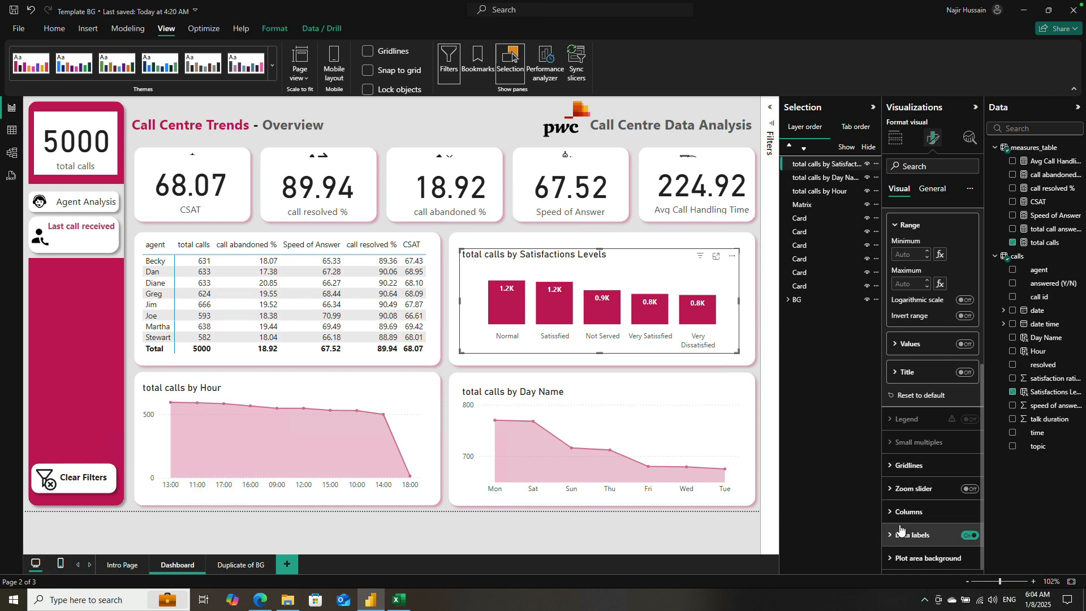
scroll(915, 500, up, 10)
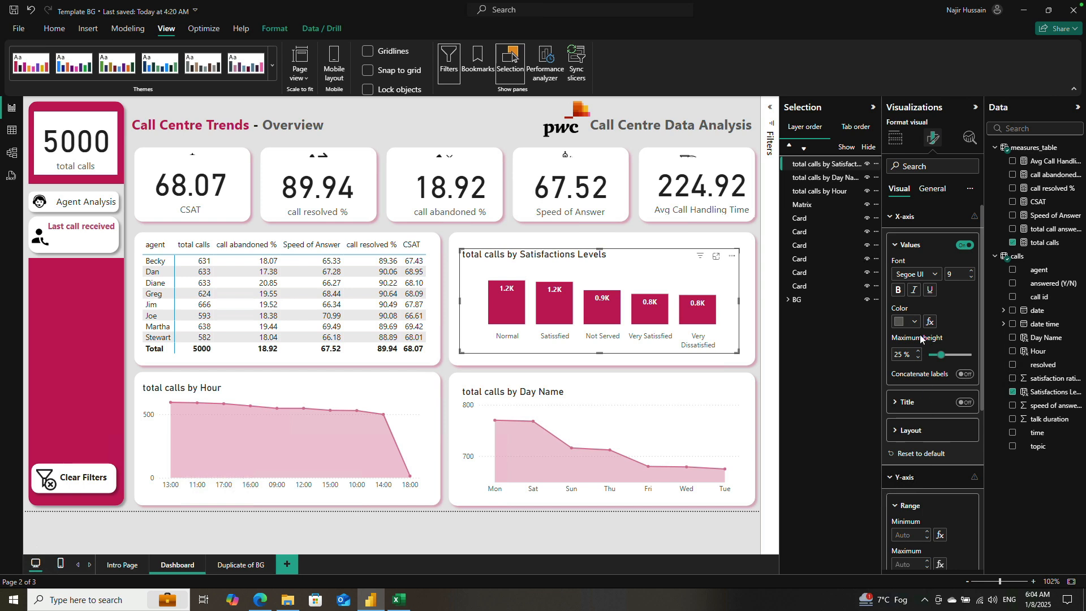
click(891, 220)
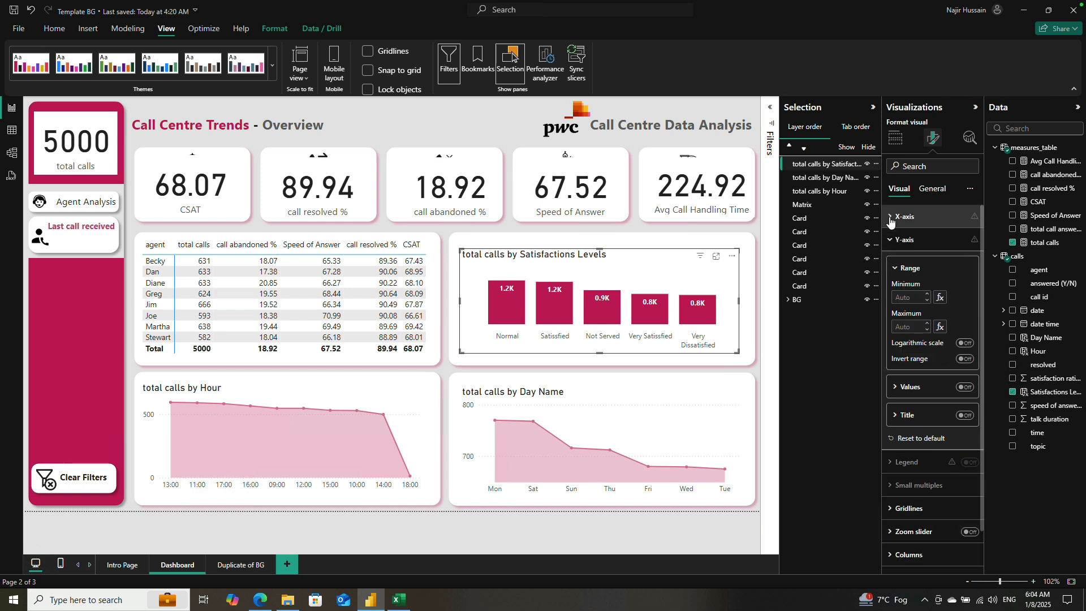
click(891, 240)
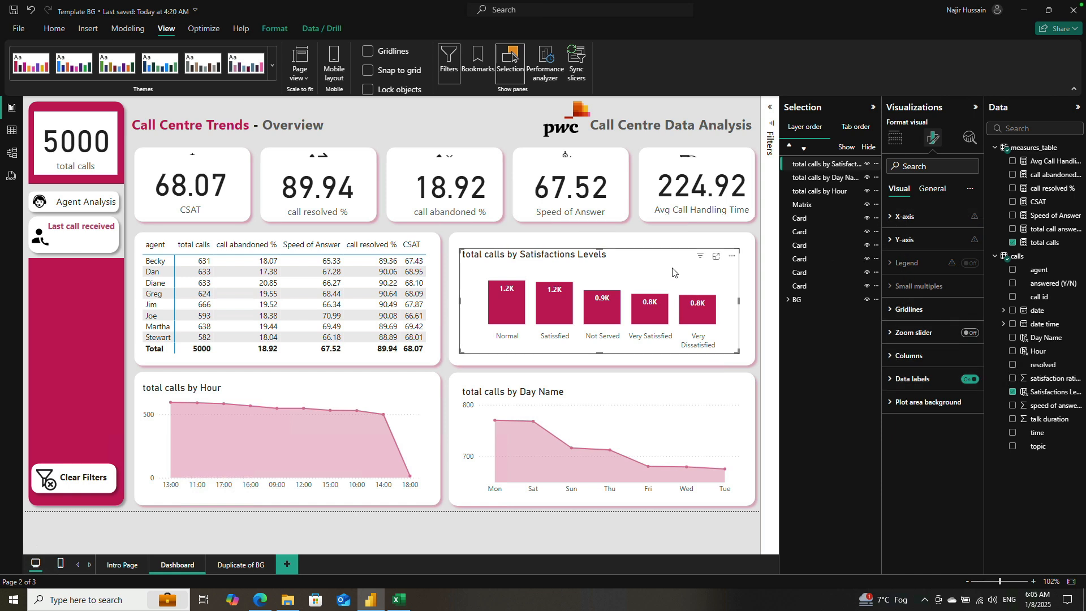
Step: Set the columns' conditional colour formatting to a Gradient based on the satisfaction rating field from the calls table
click(889, 355)
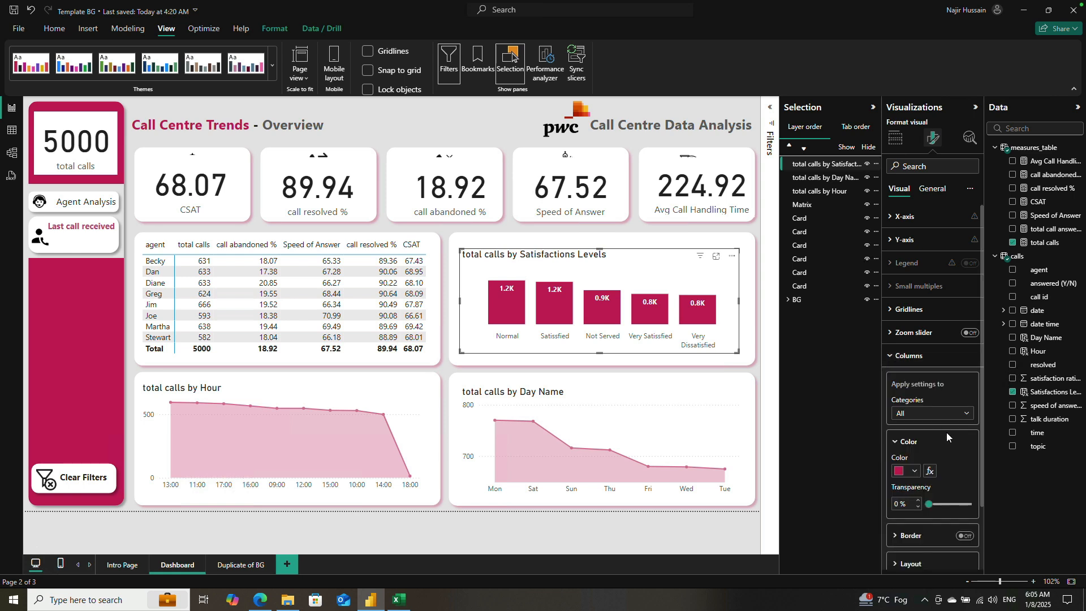
scroll(947, 434, down, 3)
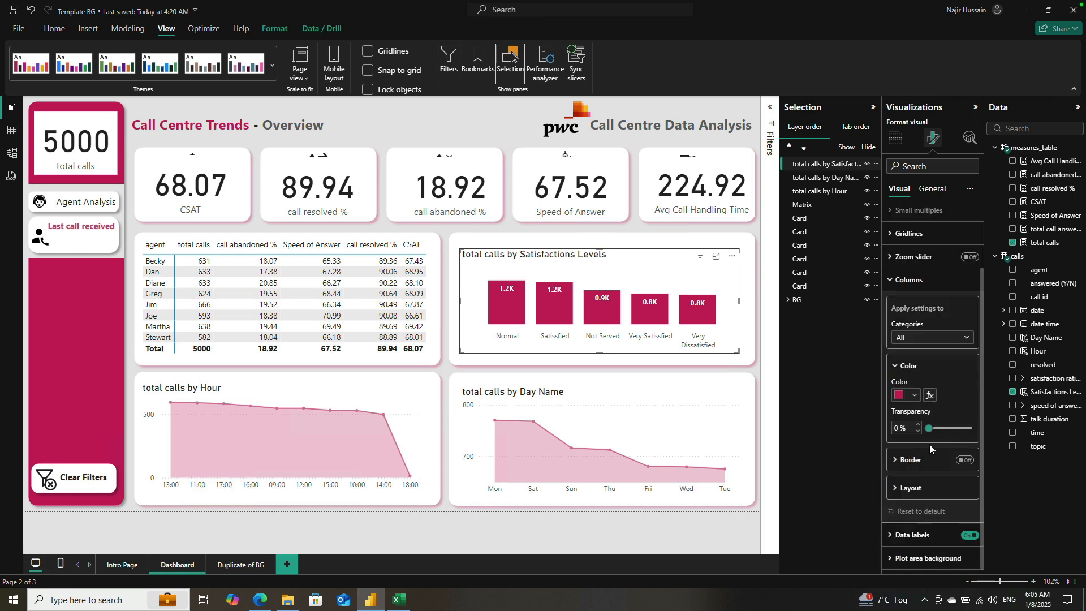
click(931, 396)
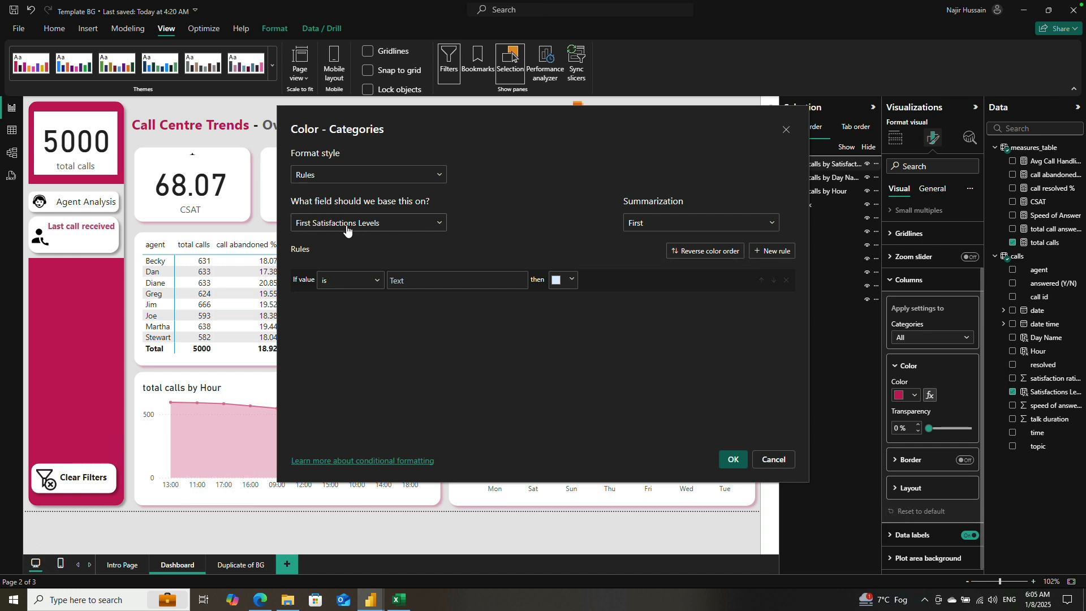
click(407, 226)
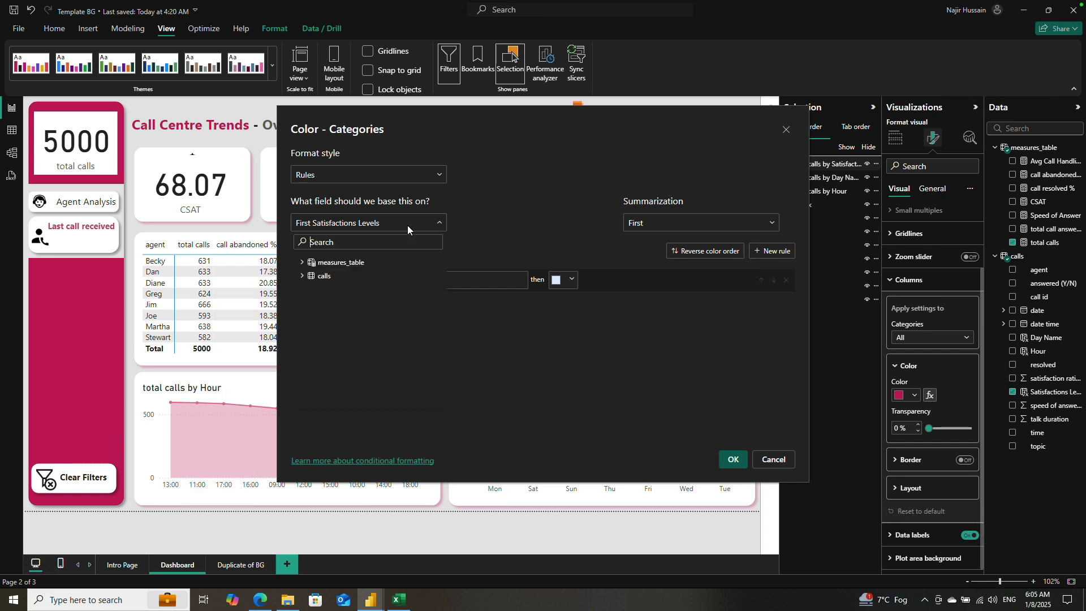
click(441, 177)
click(440, 175)
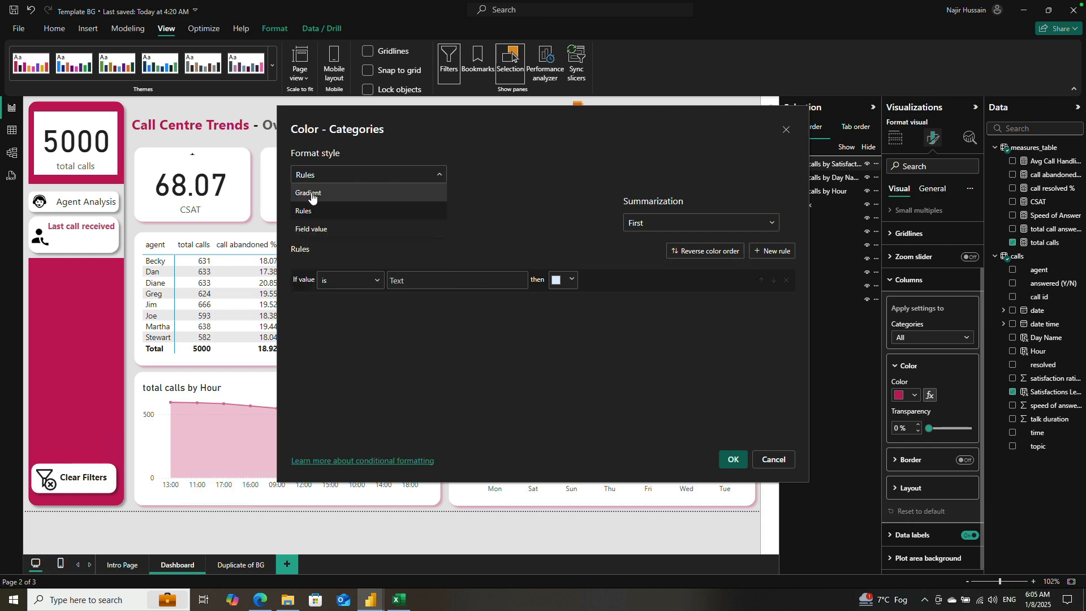
click(312, 194)
click(436, 224)
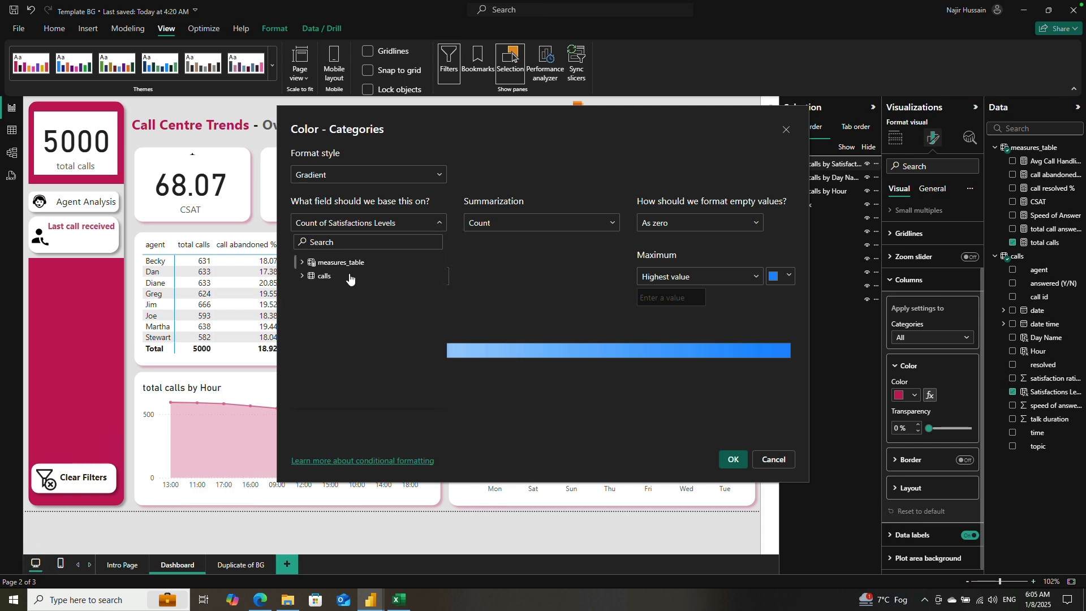
click(304, 276)
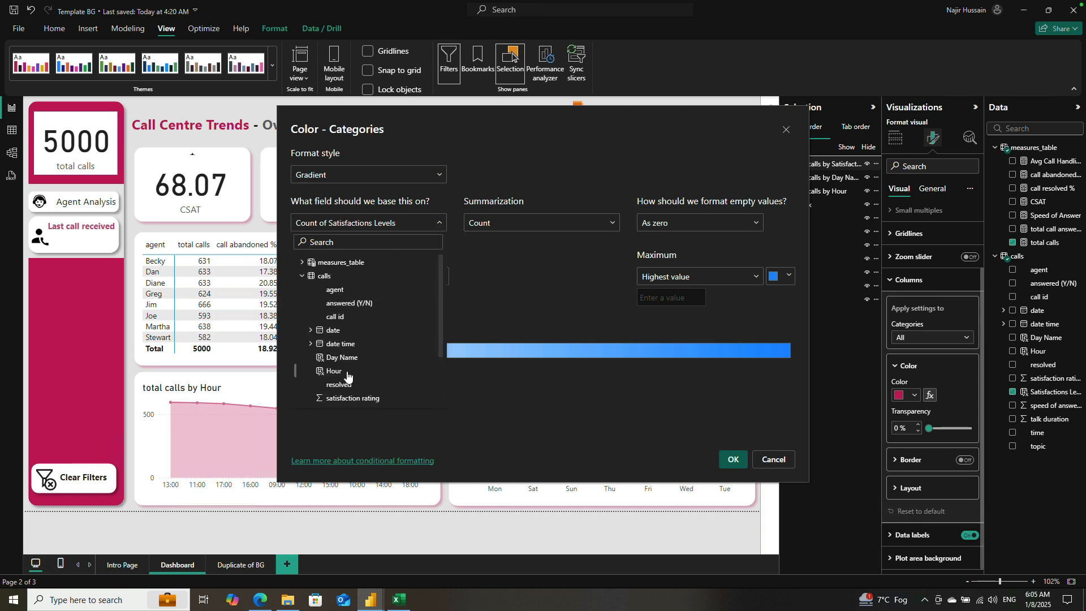
scroll(348, 376, down, 2)
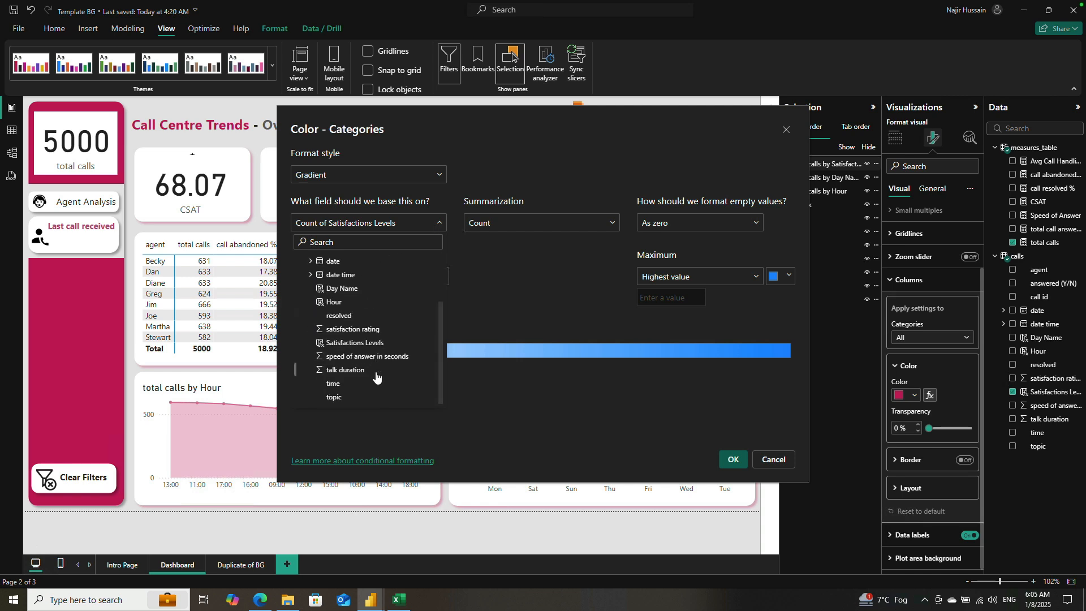
click(363, 330)
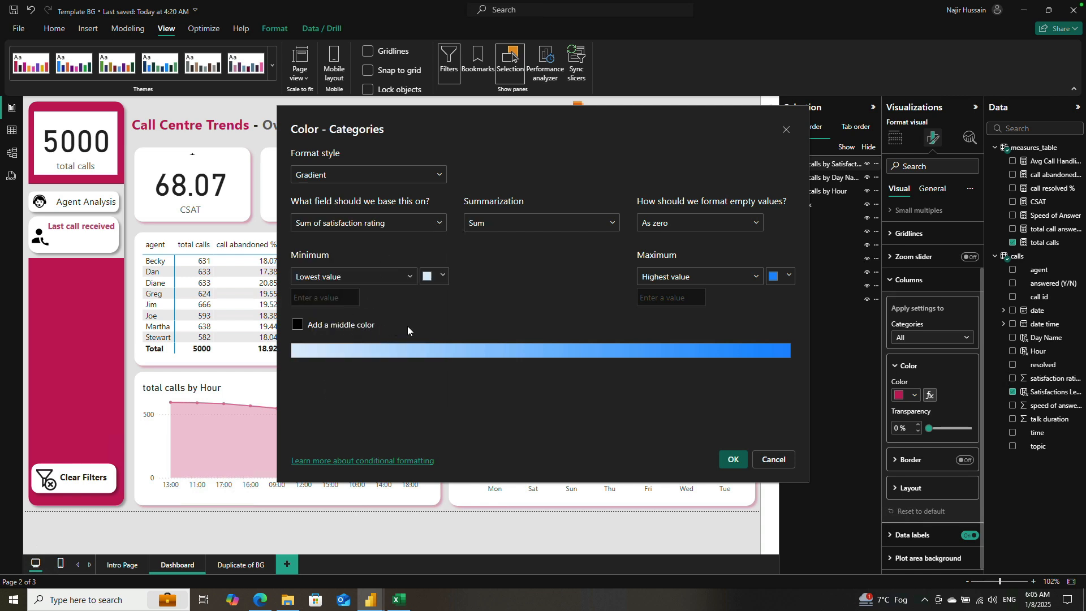
Step: Set the gradient's lowest-value colour to Theme color 1, 60% lighter, and its highest-value colour to the base crimson Theme color 1
click(444, 279)
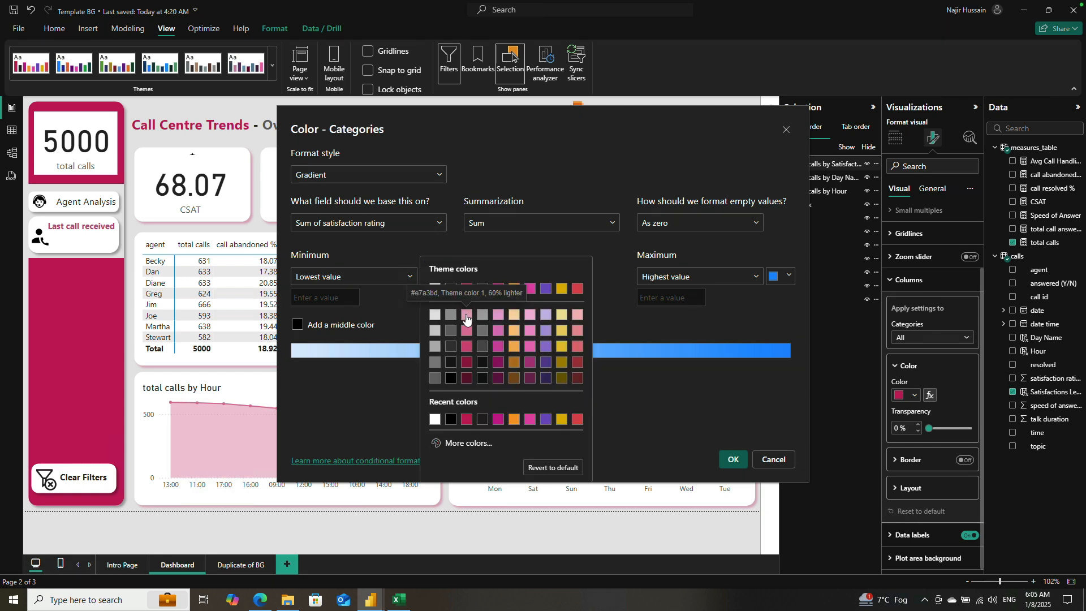
click(466, 315)
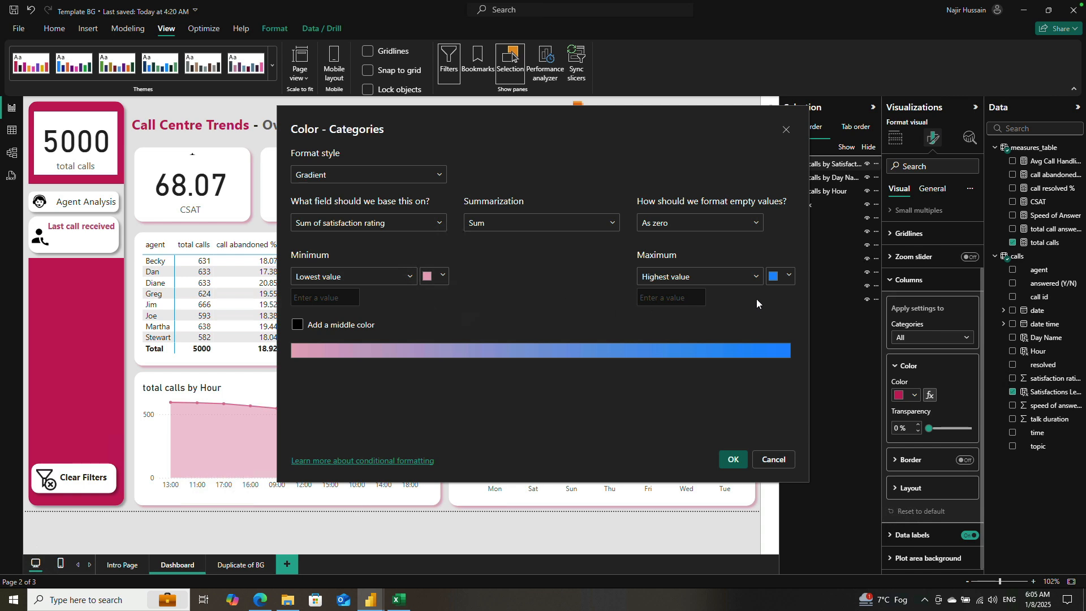
click(782, 281)
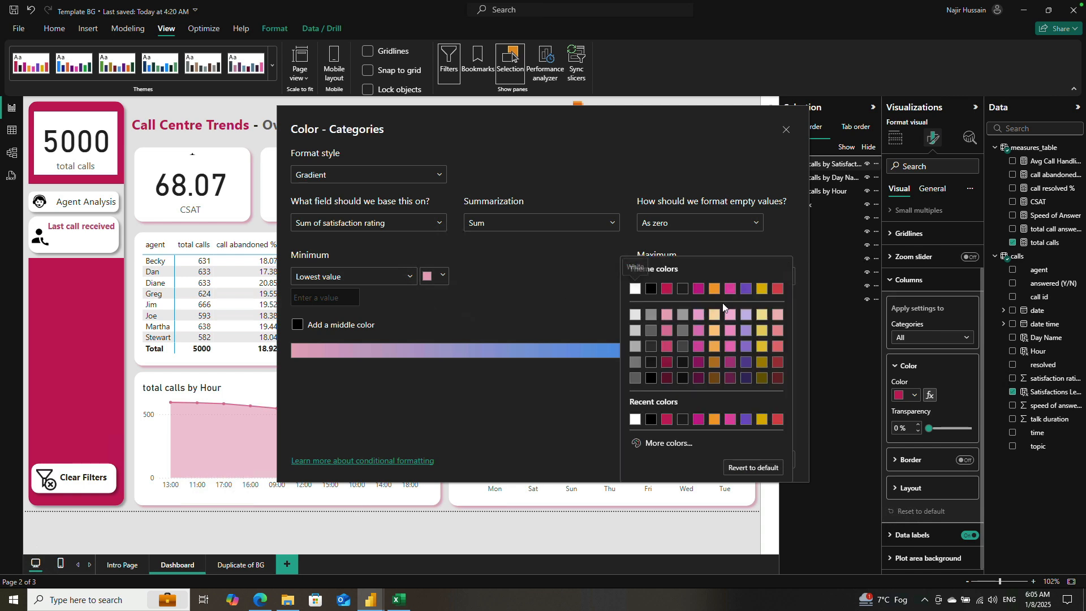
click(666, 356)
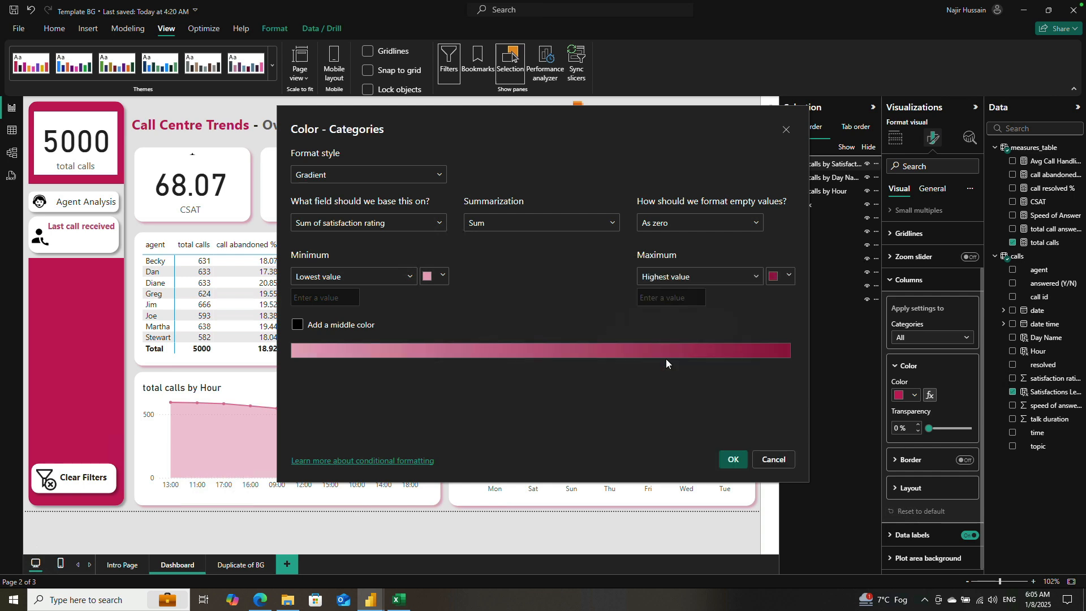
click(784, 278)
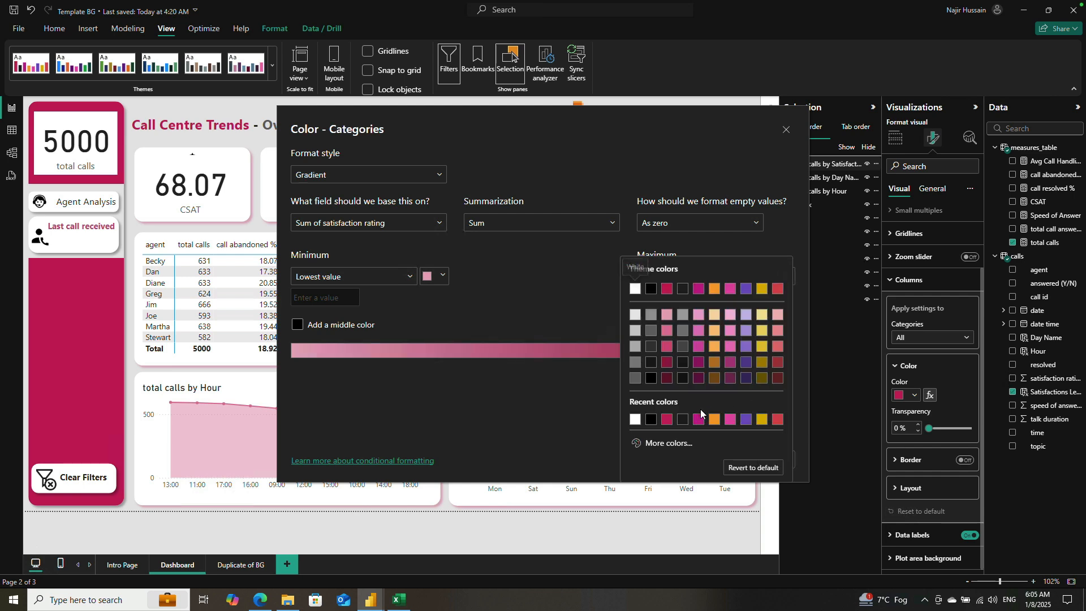
click(667, 363)
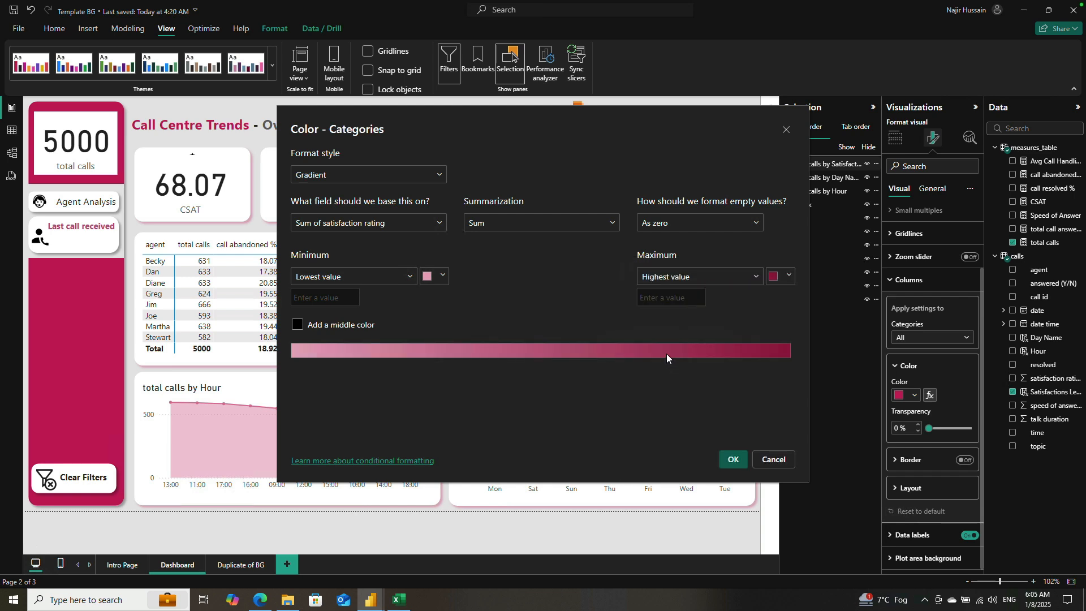
click(784, 278)
click(666, 294)
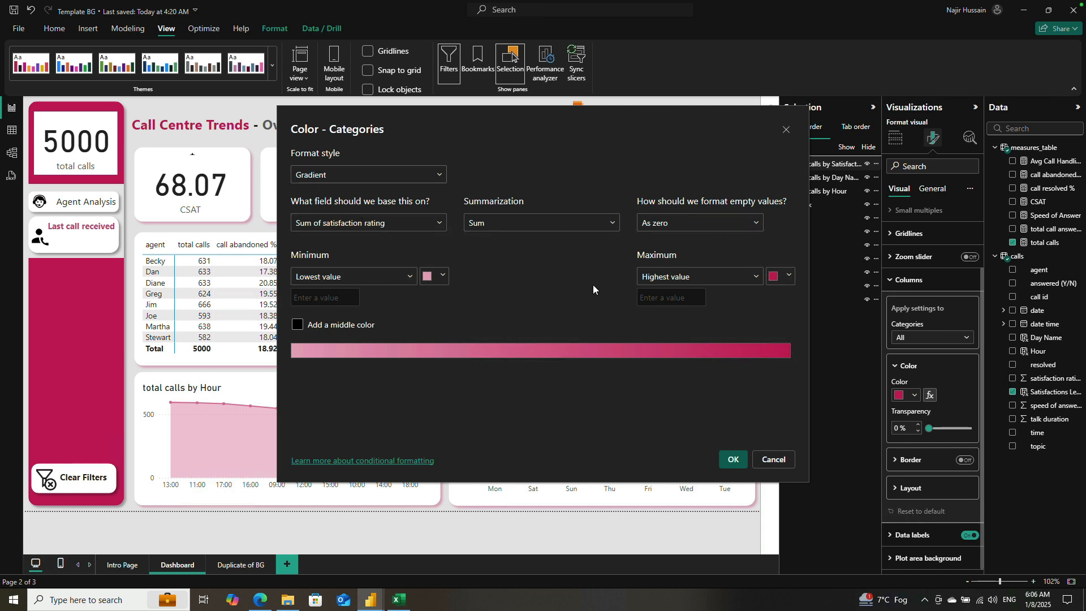
Step: Apply the gradient colouring to the columns and turn off the satisfaction levels chart's legend
click(732, 460)
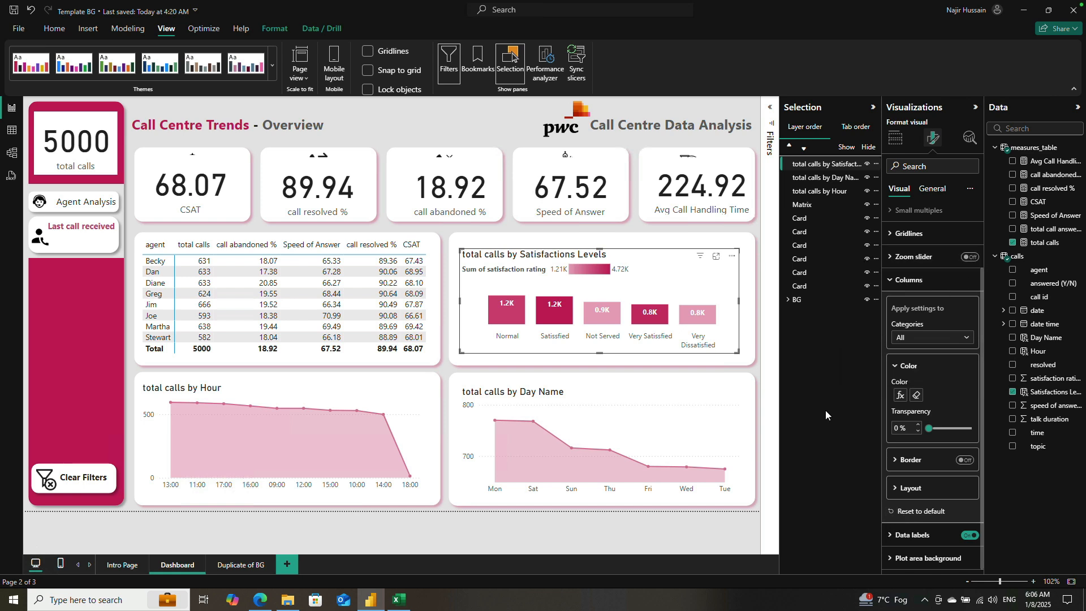
click(892, 283)
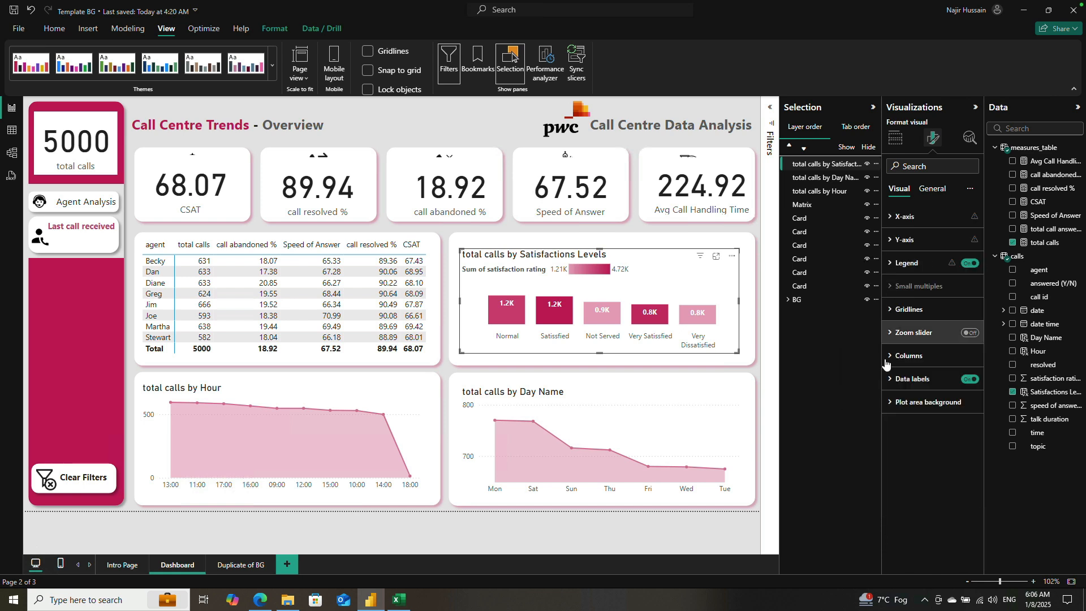
click(970, 263)
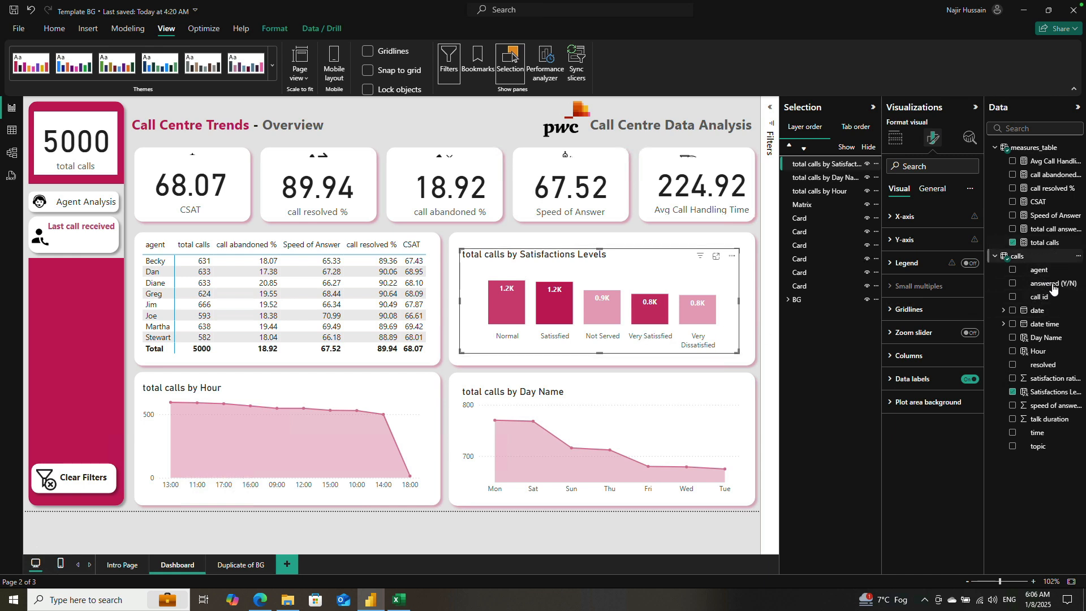
Step: Remove "Very" from the label for satisfaction rating 2 in the Satisfactions Levels column formula, leaving "Dissatisfied"
click(1045, 392)
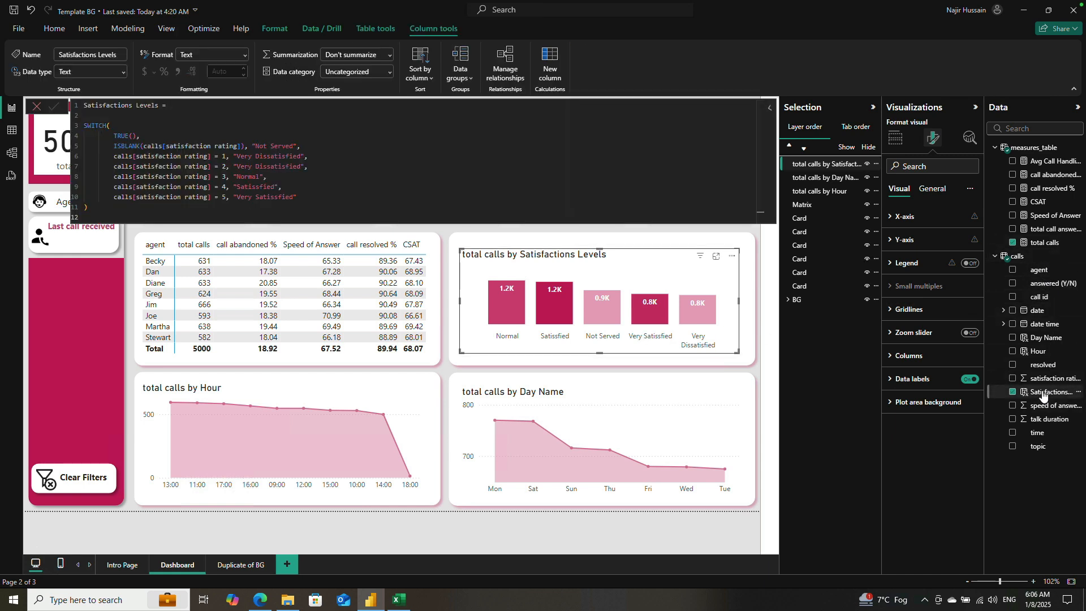
click(259, 165)
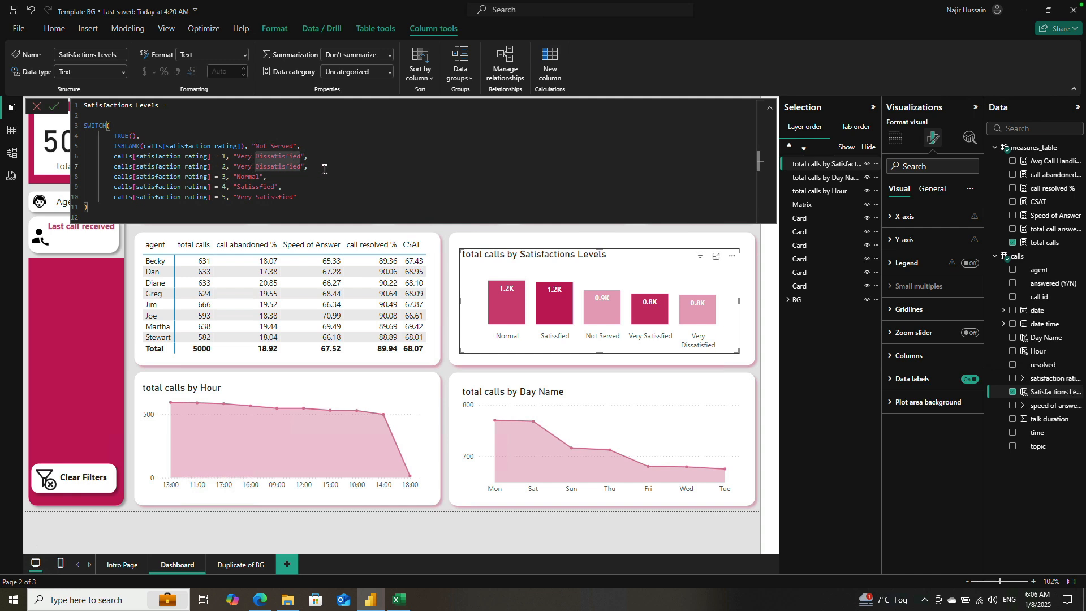
key(BackSpace)
key(BackSpace)
key(BackSpace)
key(BackSpace)
key(BackSpace)
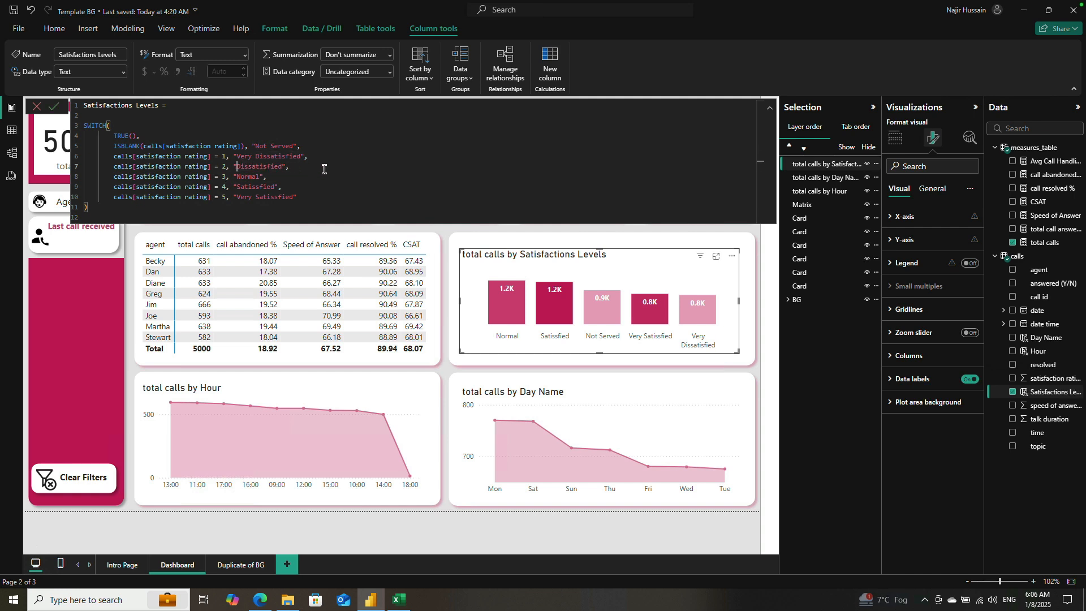